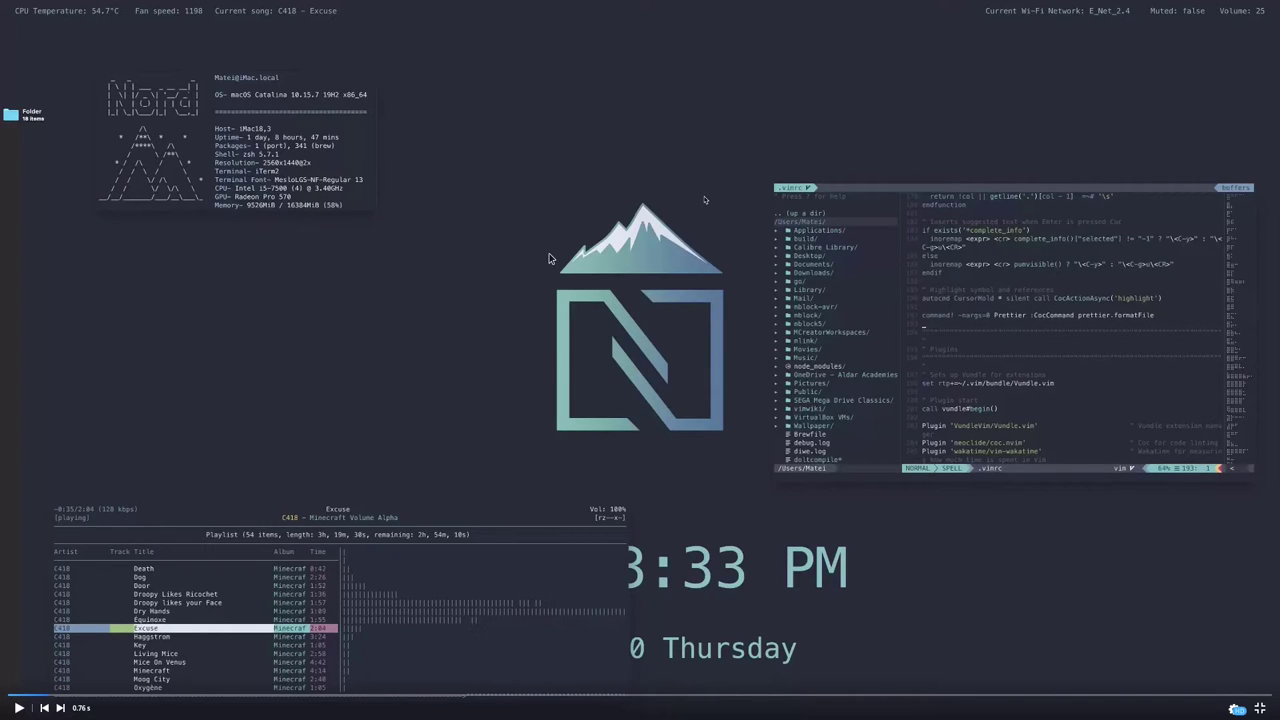
- Leave the full-screen GIF and examine the Polar Night and Snow Storm palettes on the Nord Colors and Palettes page
key("Escape")
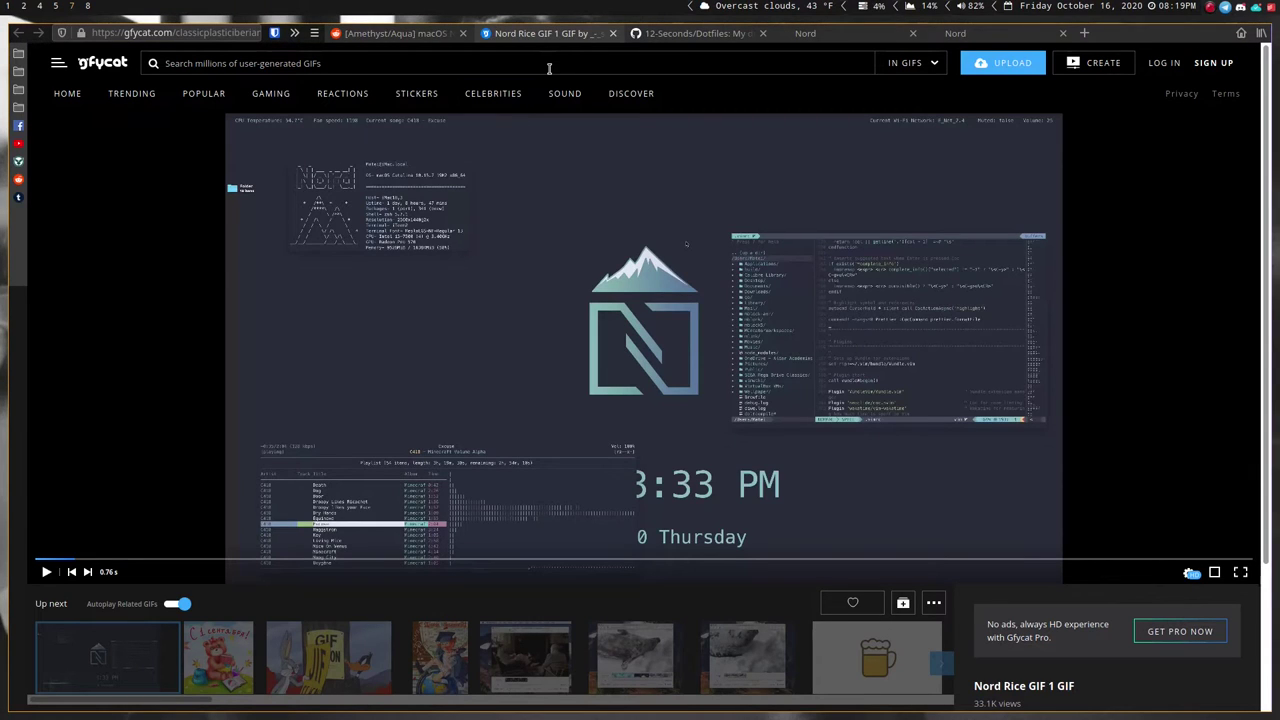
left_click(815, 36)
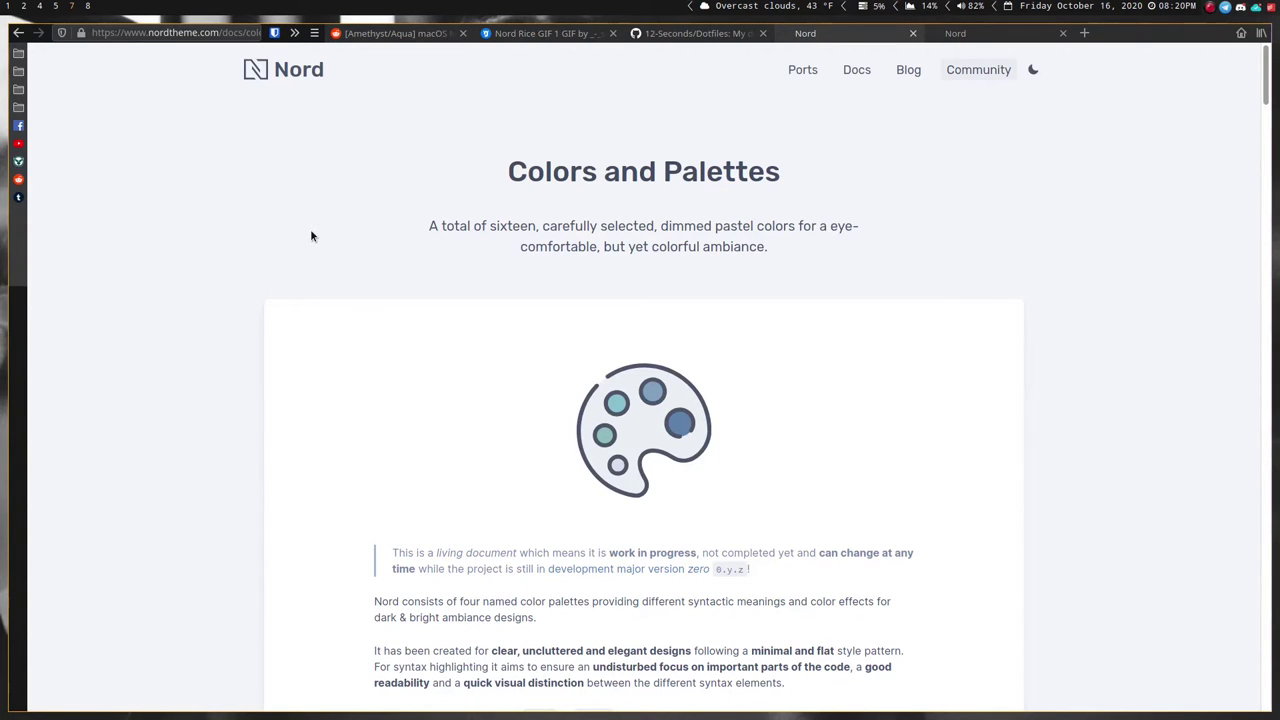
scroll(311, 240, "down", 5)
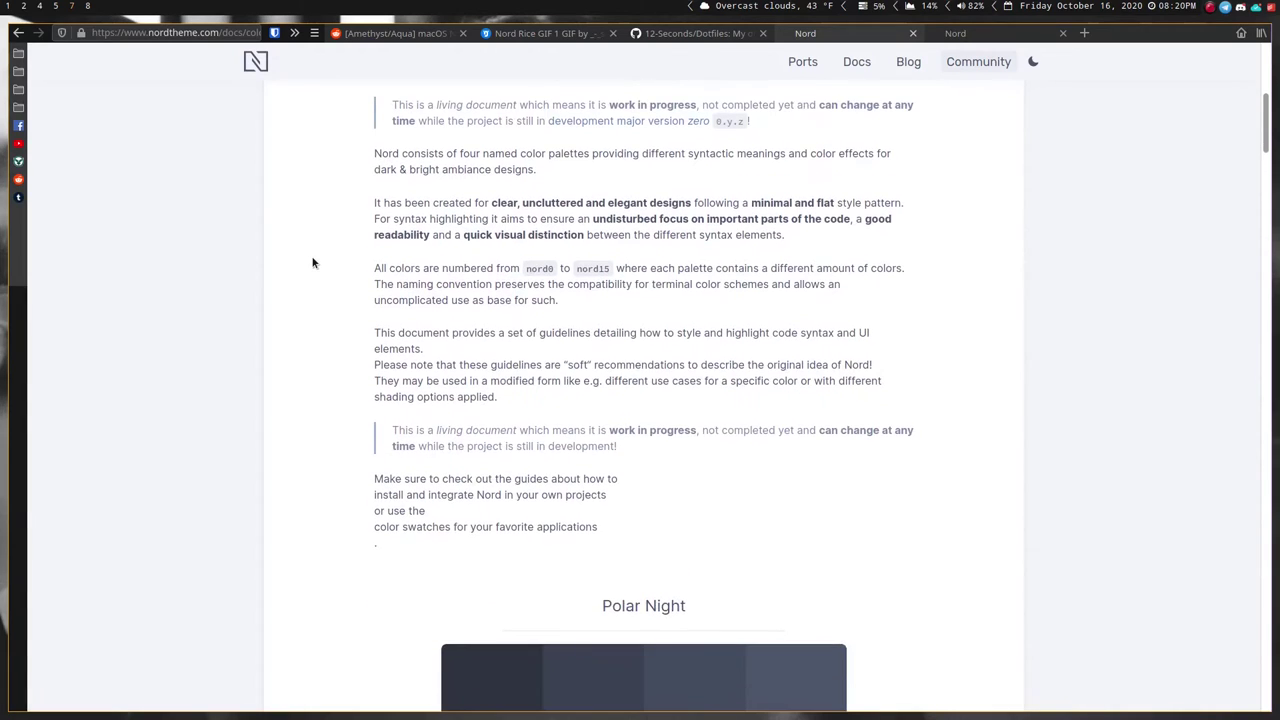
scroll(312, 263, "down", 3)
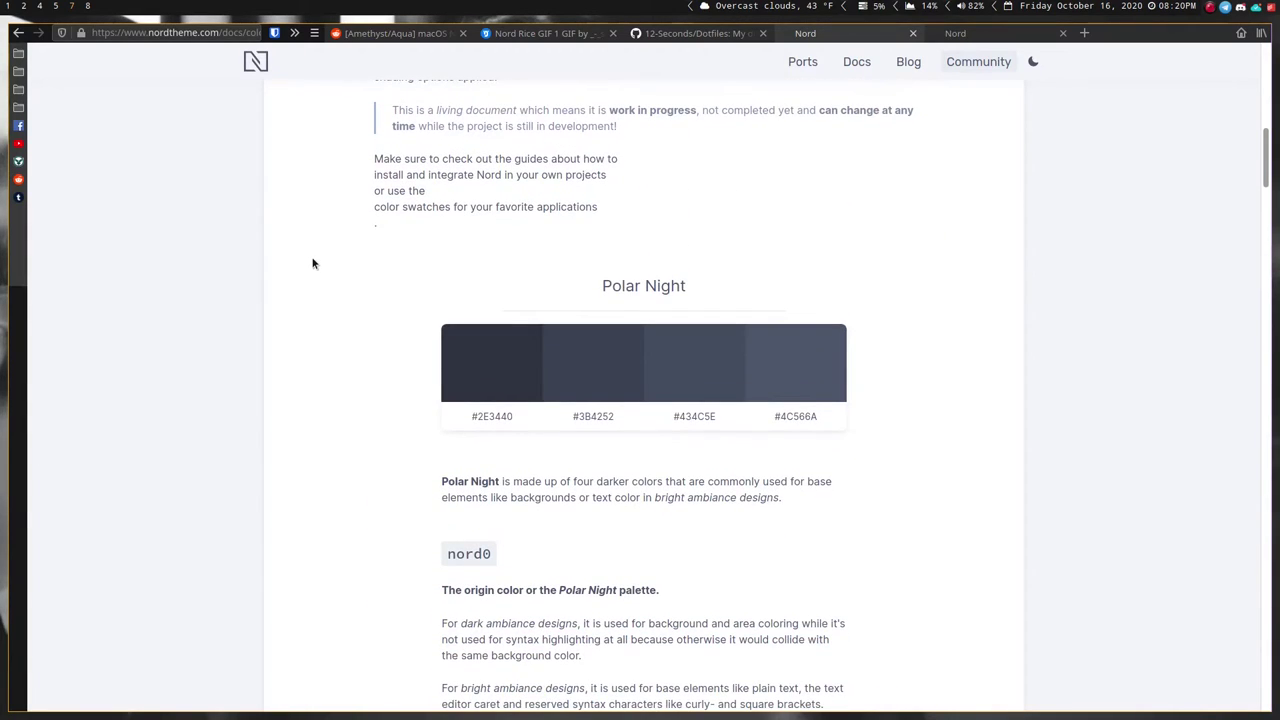
scroll(312, 263, "down", 3)
scroll(312, 263, "down", 2)
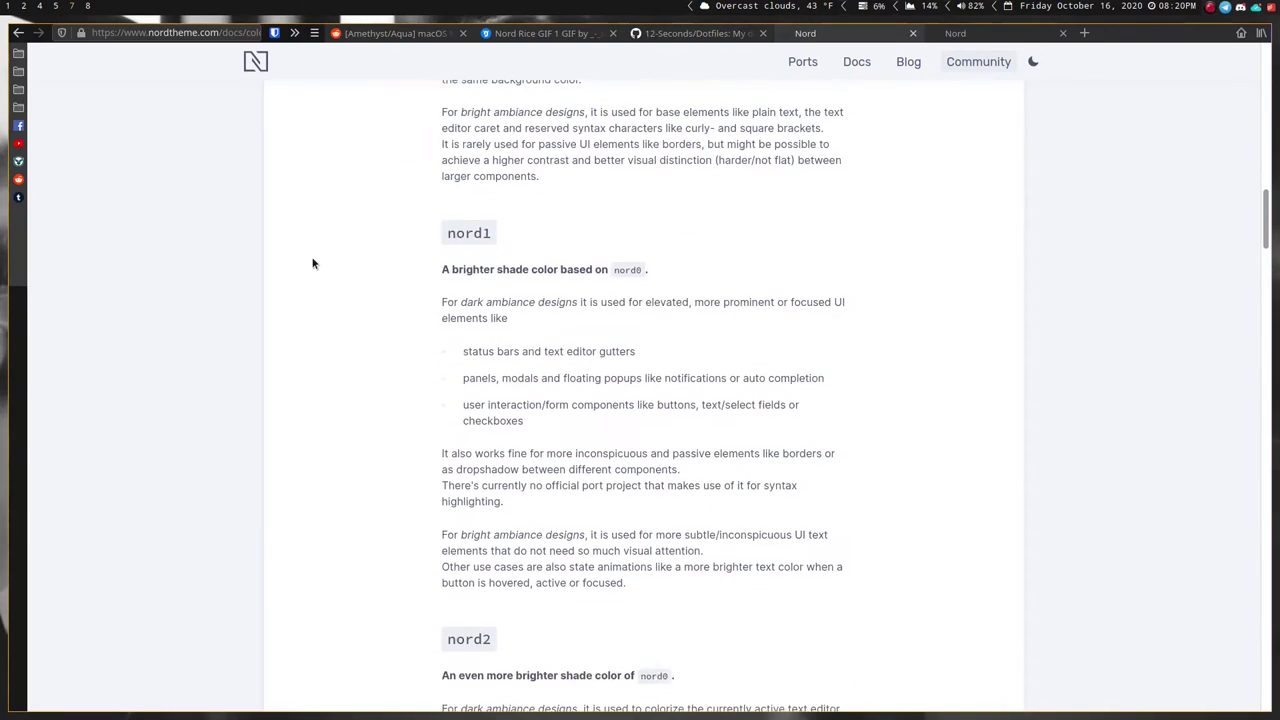
scroll(312, 263, "down", 6)
scroll(312, 263, "down", 4)
scroll(312, 263, "down", 9)
scroll(312, 263, "up", 2)
scroll(312, 263, "up", 9)
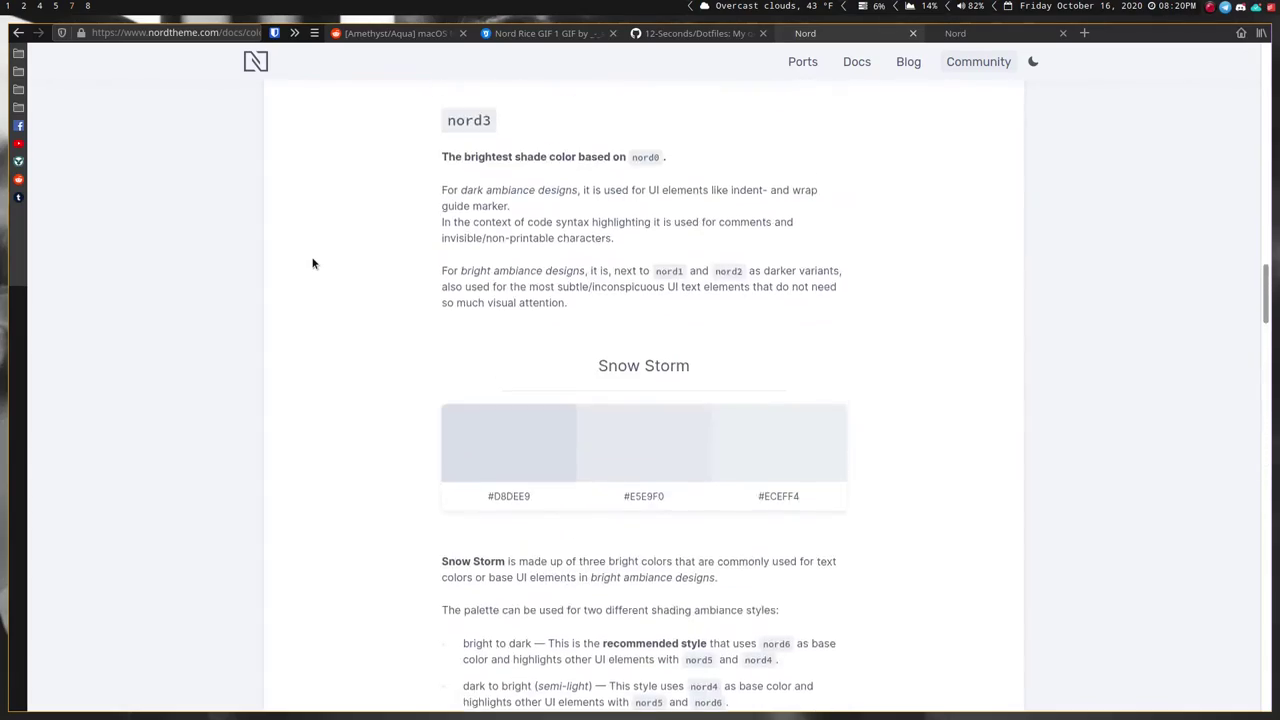
scroll(312, 263, "up", 9)
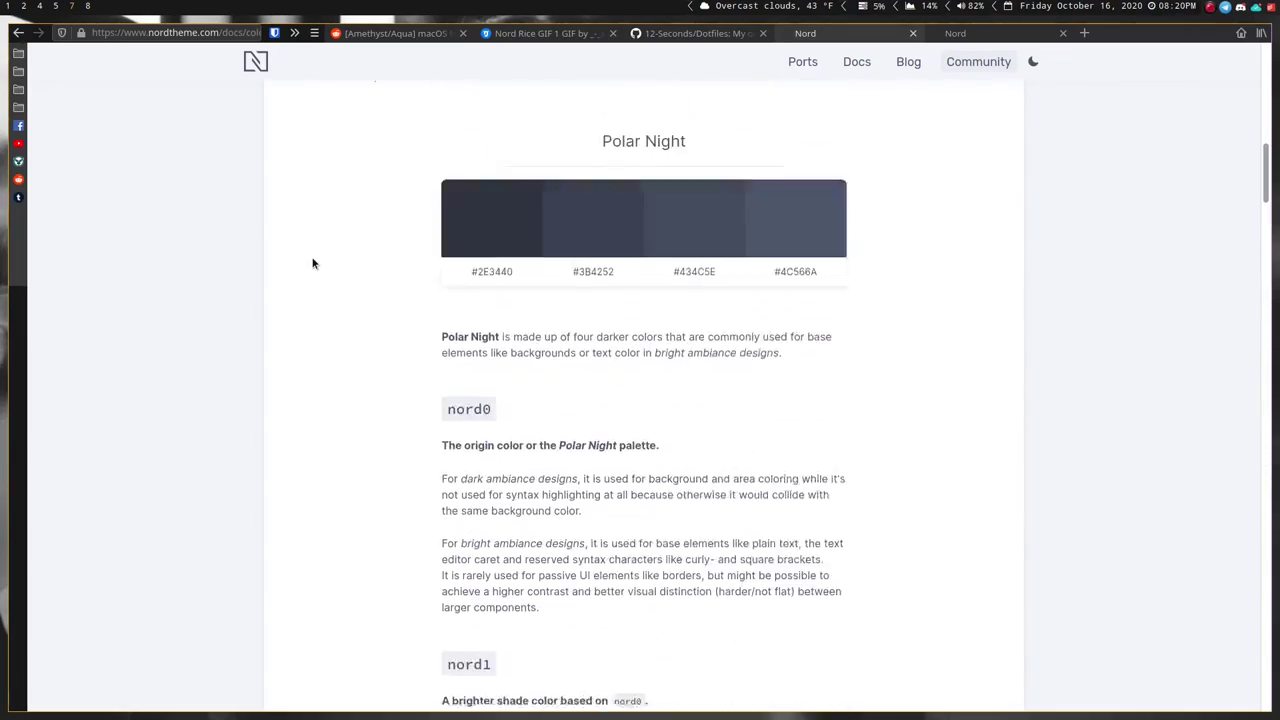
scroll(312, 263, "down", 1)
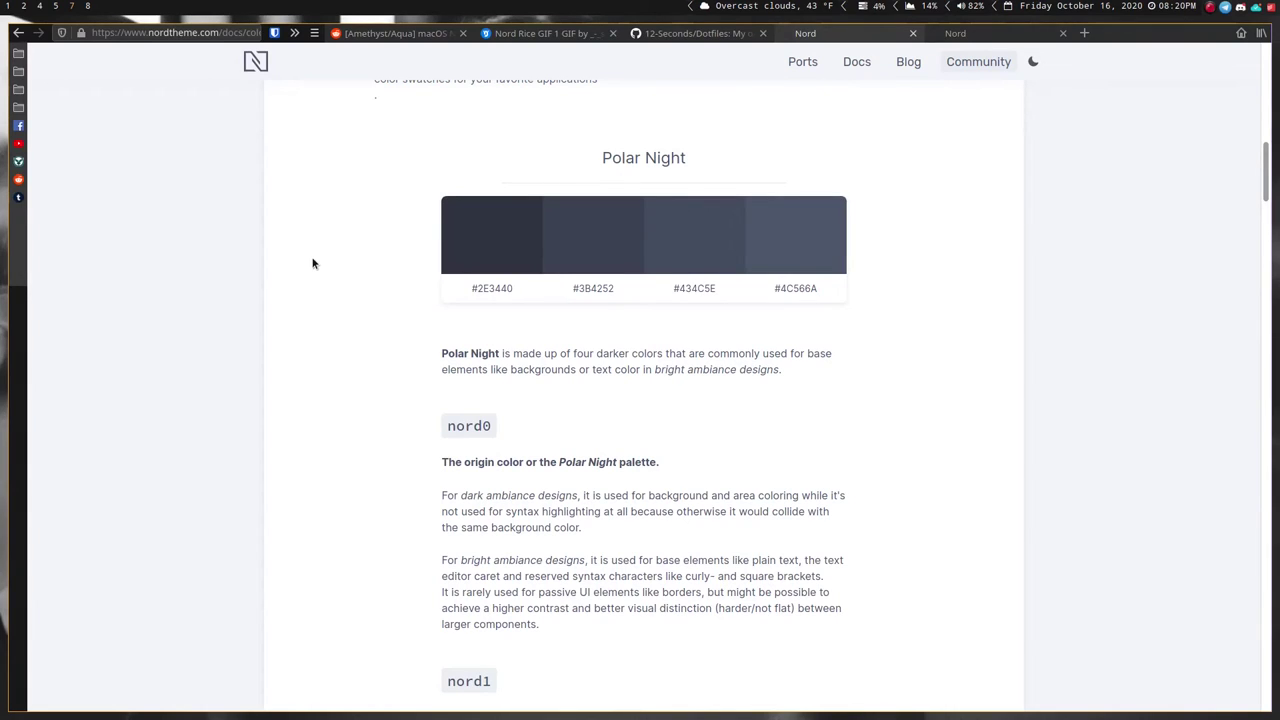
scroll(312, 263, "down", 2)
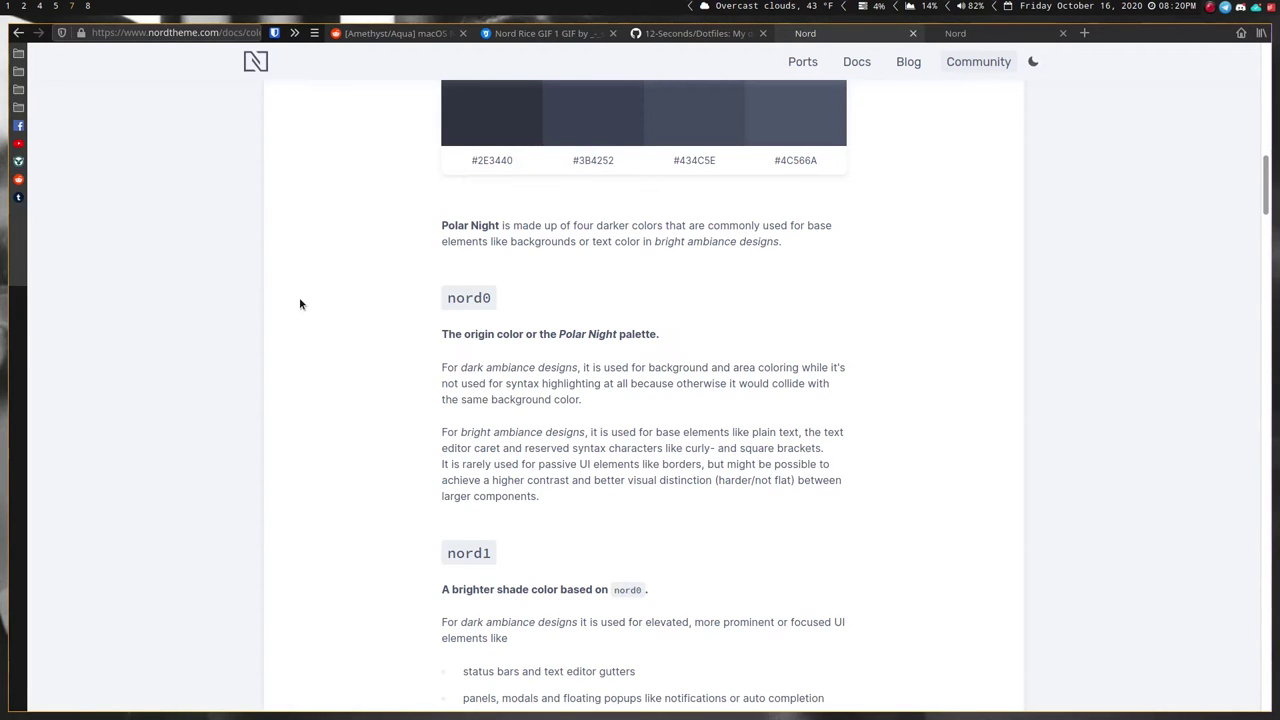
- Switch to the i3 config in the terminal editor and go to the border colour on the client.focused line
key("super+8")
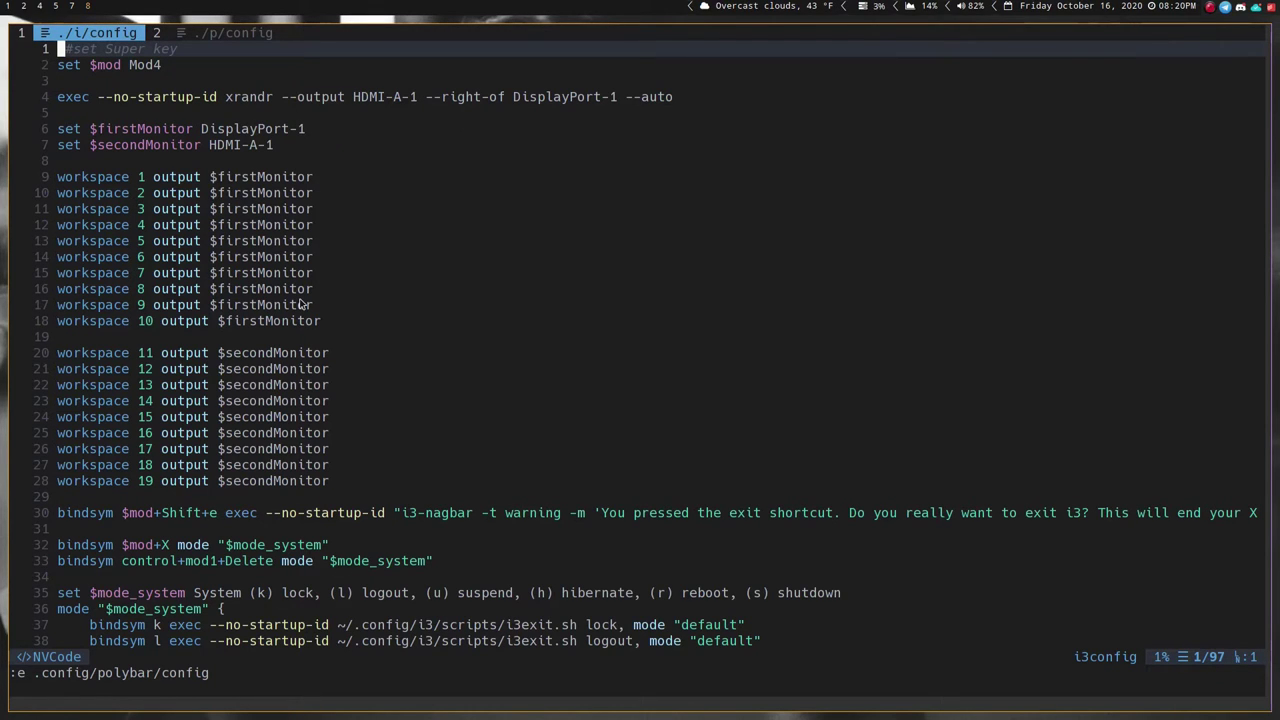
key("shift+g")
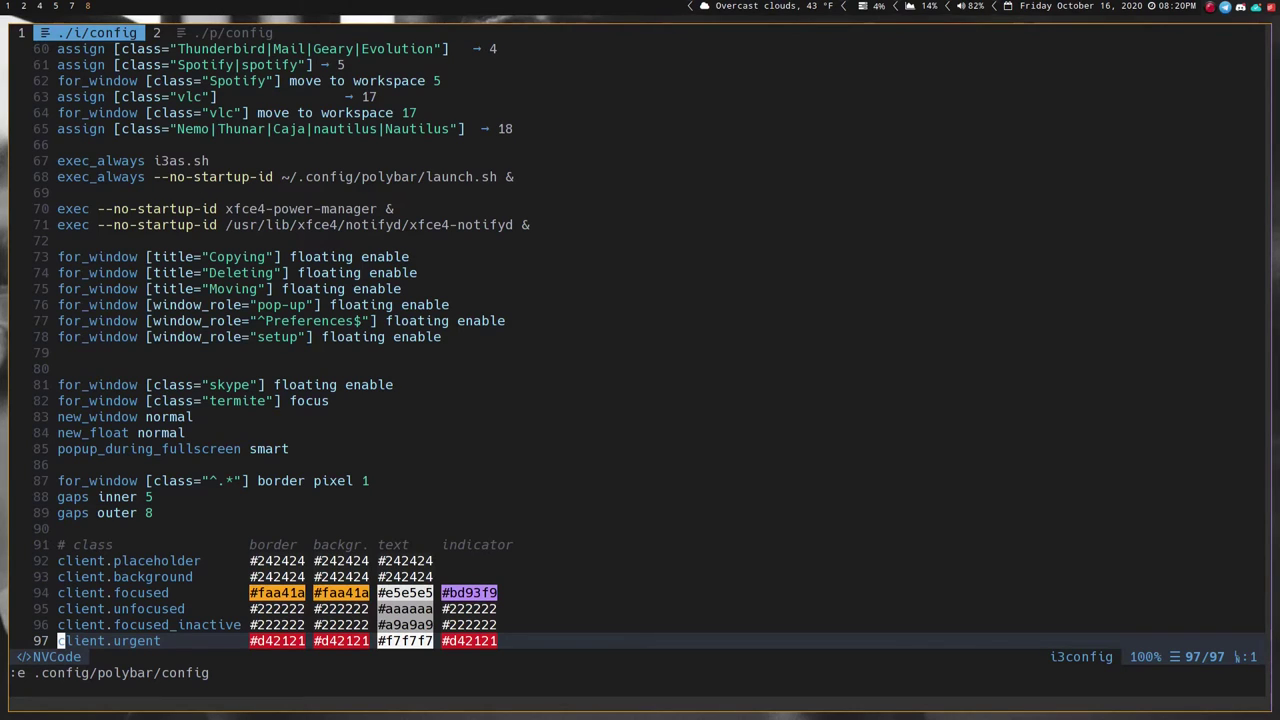
key("k")
key("k")
key("k")
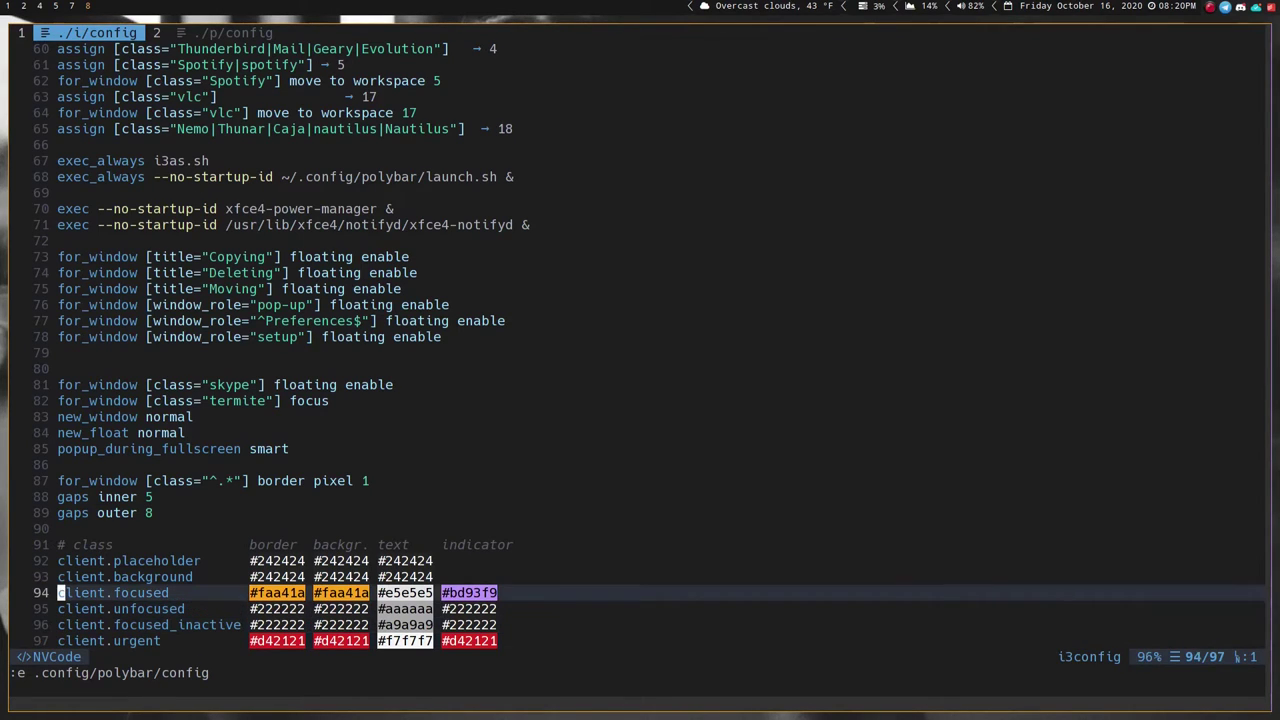
key("l")
key("l")
key("l")
key("l")
key("l")
key("l")
key("l")
key("l")
key("l")
key("l")
key("l")
key("l")
key("l")
key("l")
key("l")
key("l")
key("l")
key("l")
key("l")
key("l")
key("l")
key("l")
key("l")
key("l")
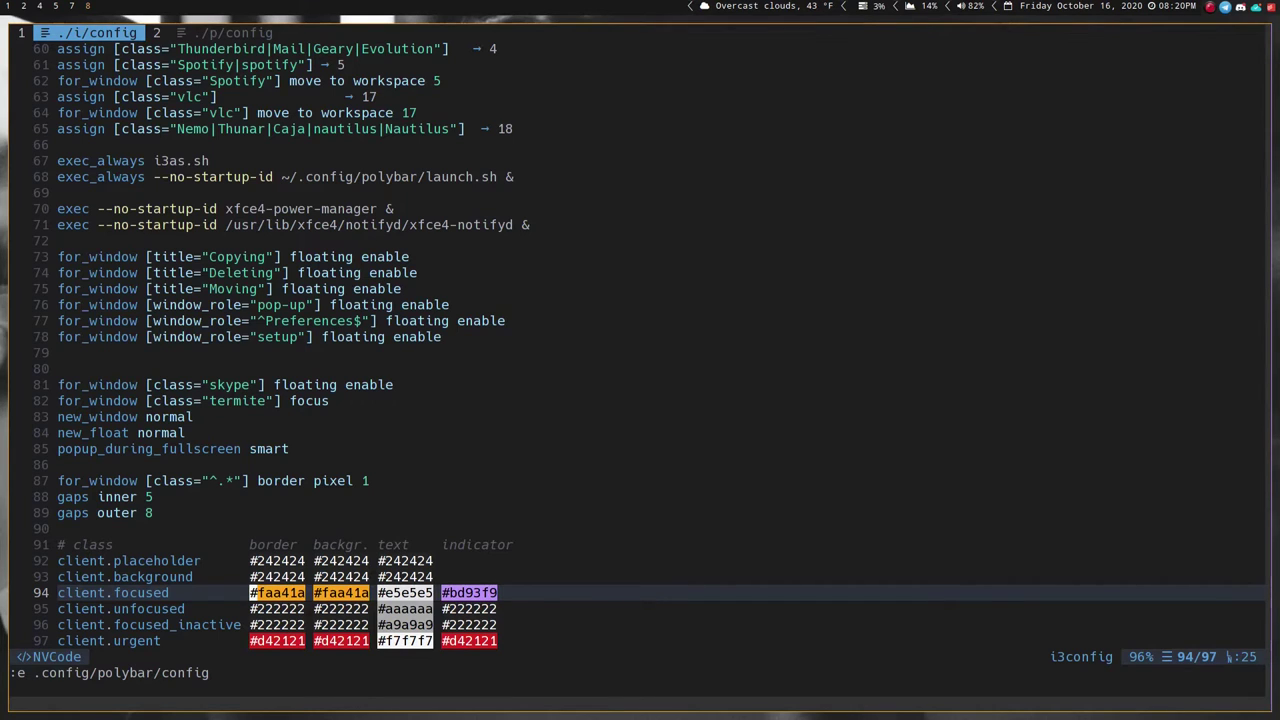
- Switch to the Nord page in the browser and copy the Frost palette's first colour code, #8FBCBB
key("super+2")
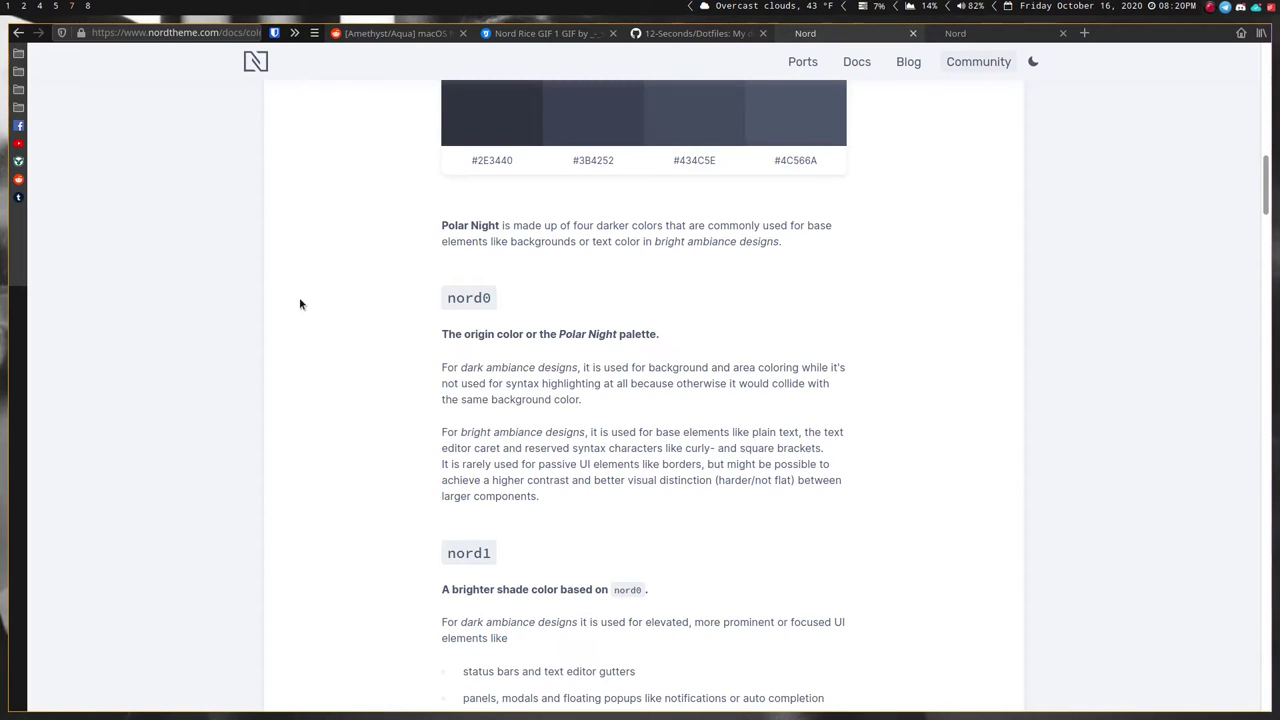
scroll(300, 310, "down", 4)
scroll(312, 322, "down", 15)
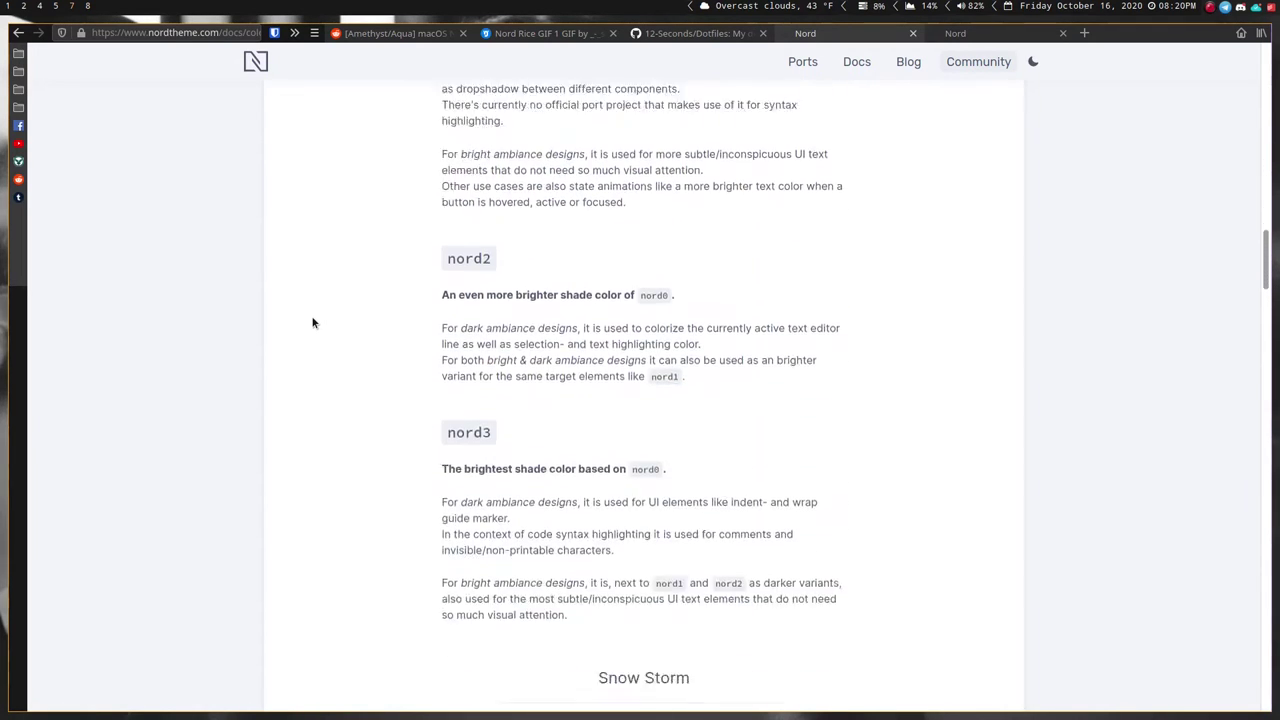
scroll(312, 322, "down", 20)
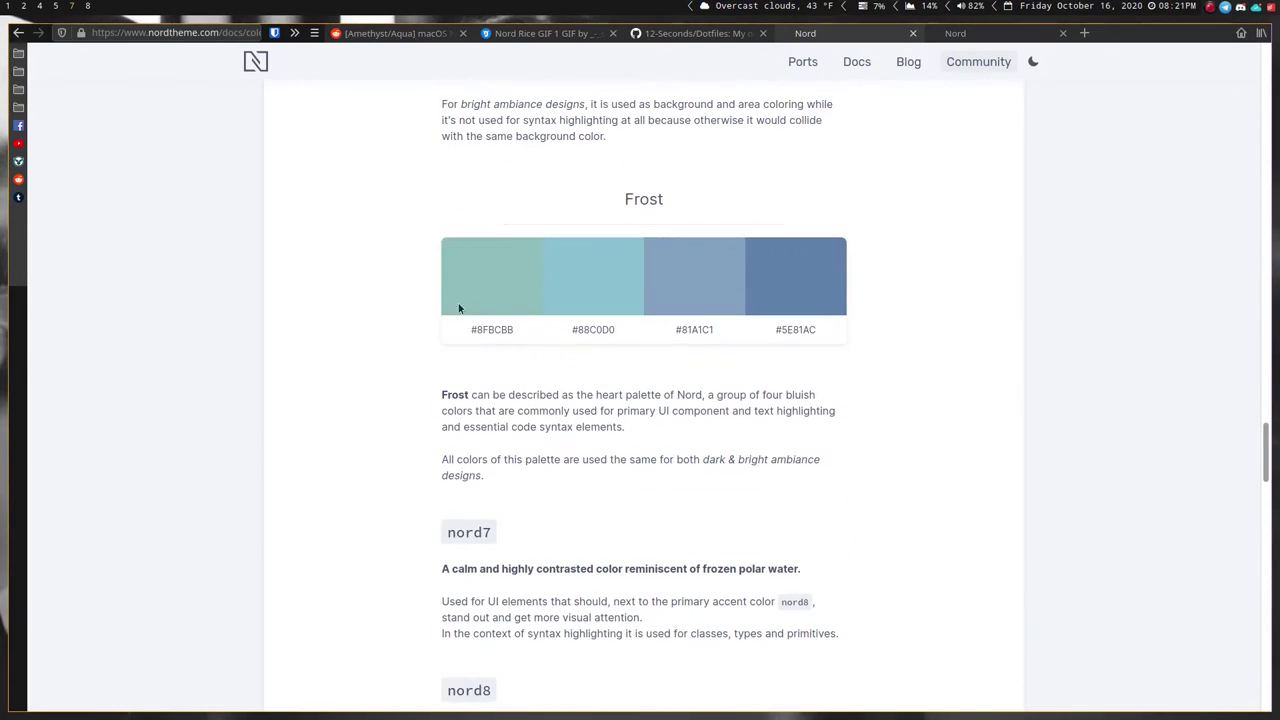
left_click_drag(516, 330, 456, 335)
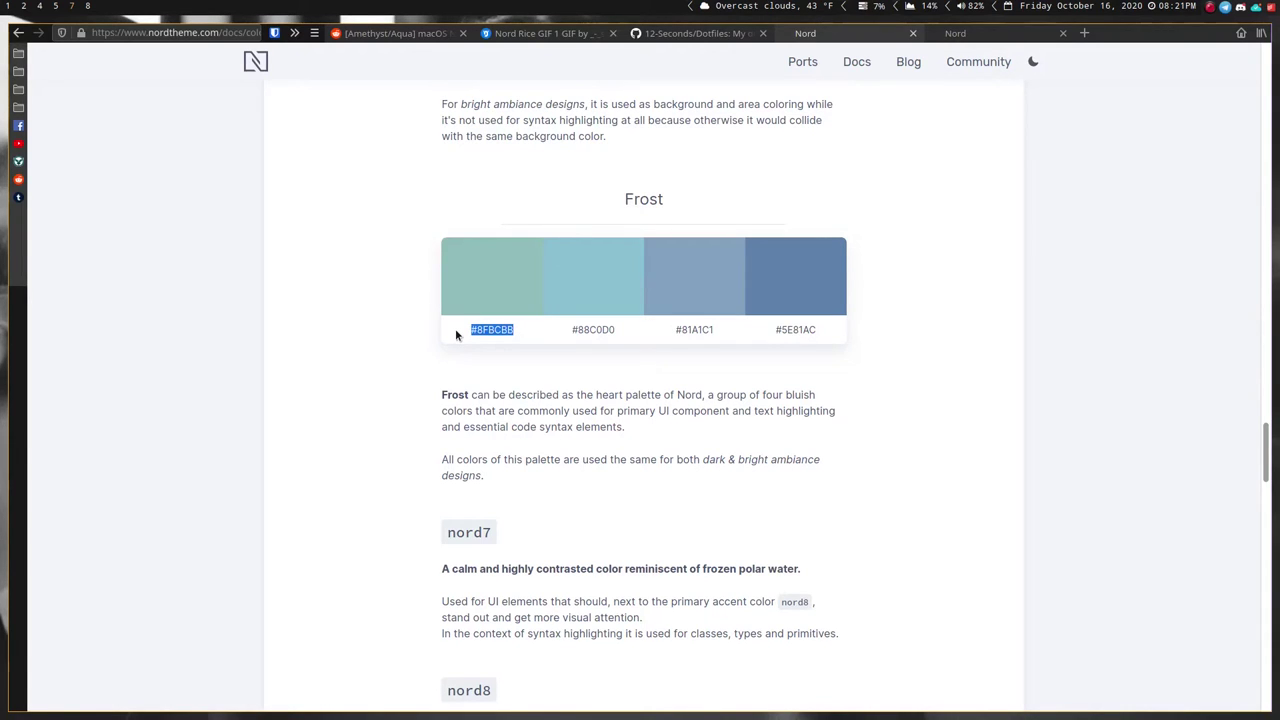
- In the i3 config, replace the border and background colours of client.focused with #8fbcbb
key("super+1")
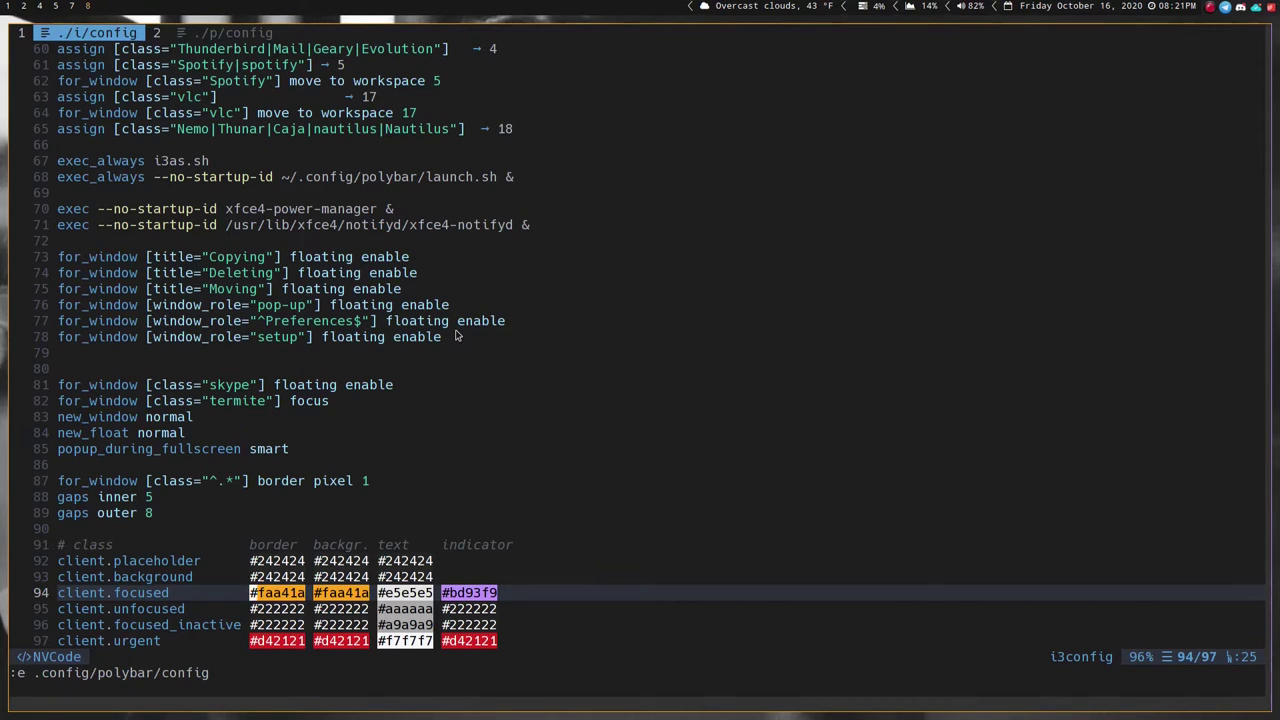
key("x")
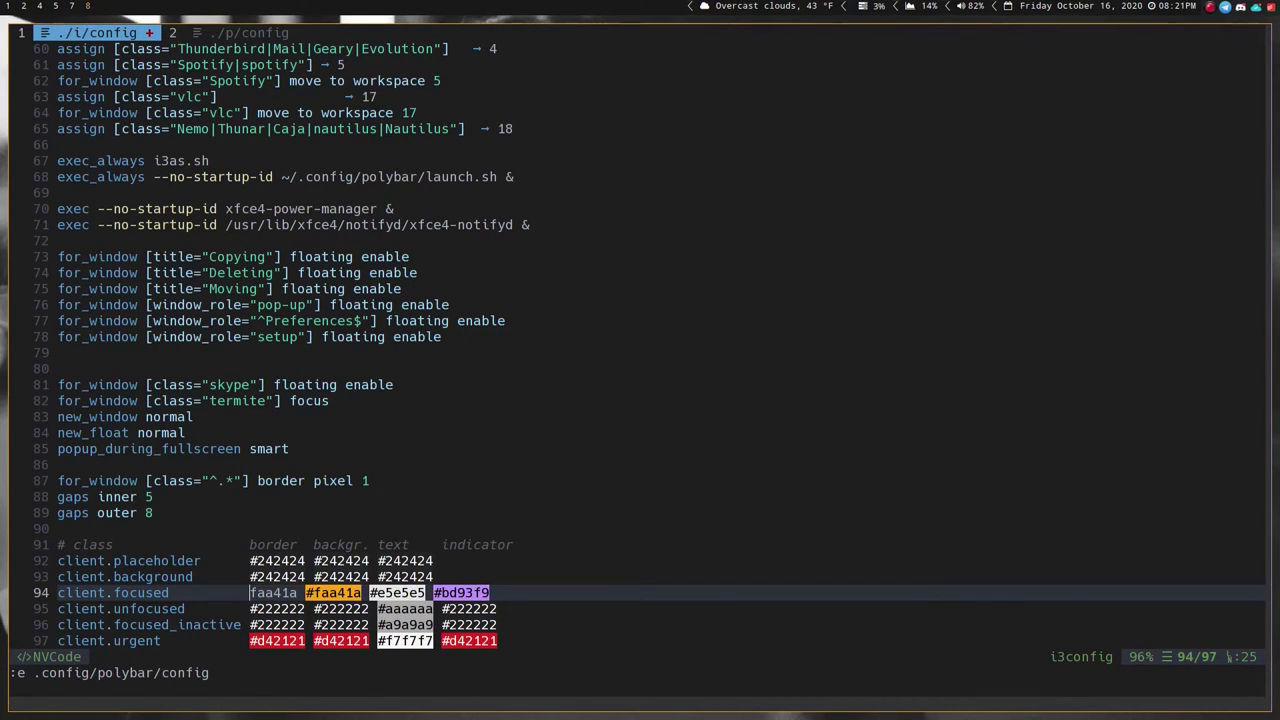
key("x")
key("x")
key("x")
key("x")
key("x")
key("x")
key("x")
key("x")
key("x")
key("x")
key("x")
key("x")
key("x")
key("x")
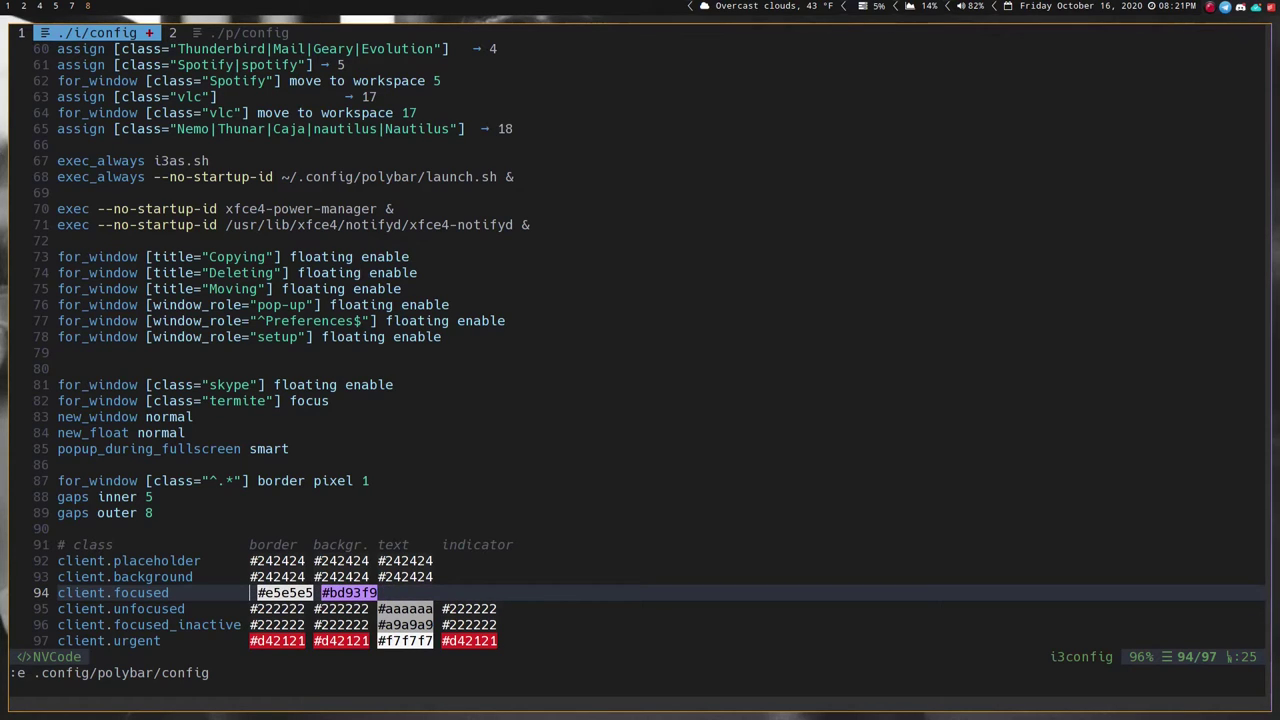
type("i#")
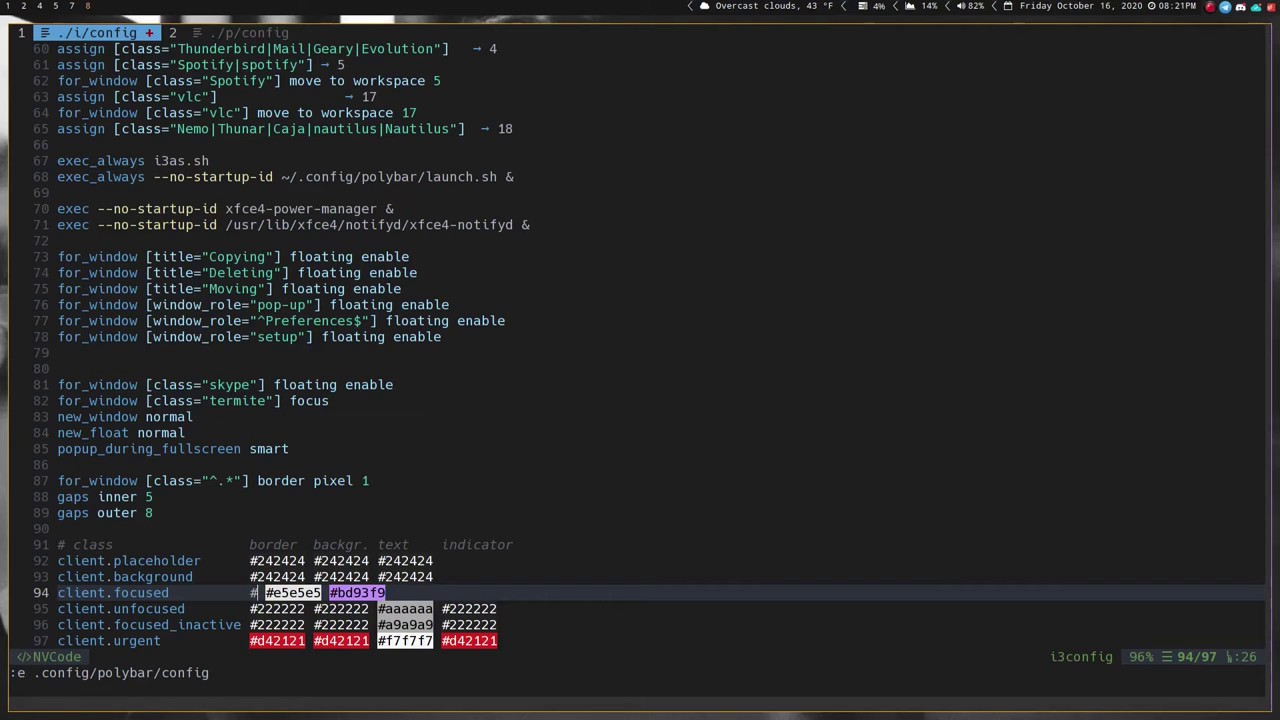
key("BackSpace")
key("super+v")
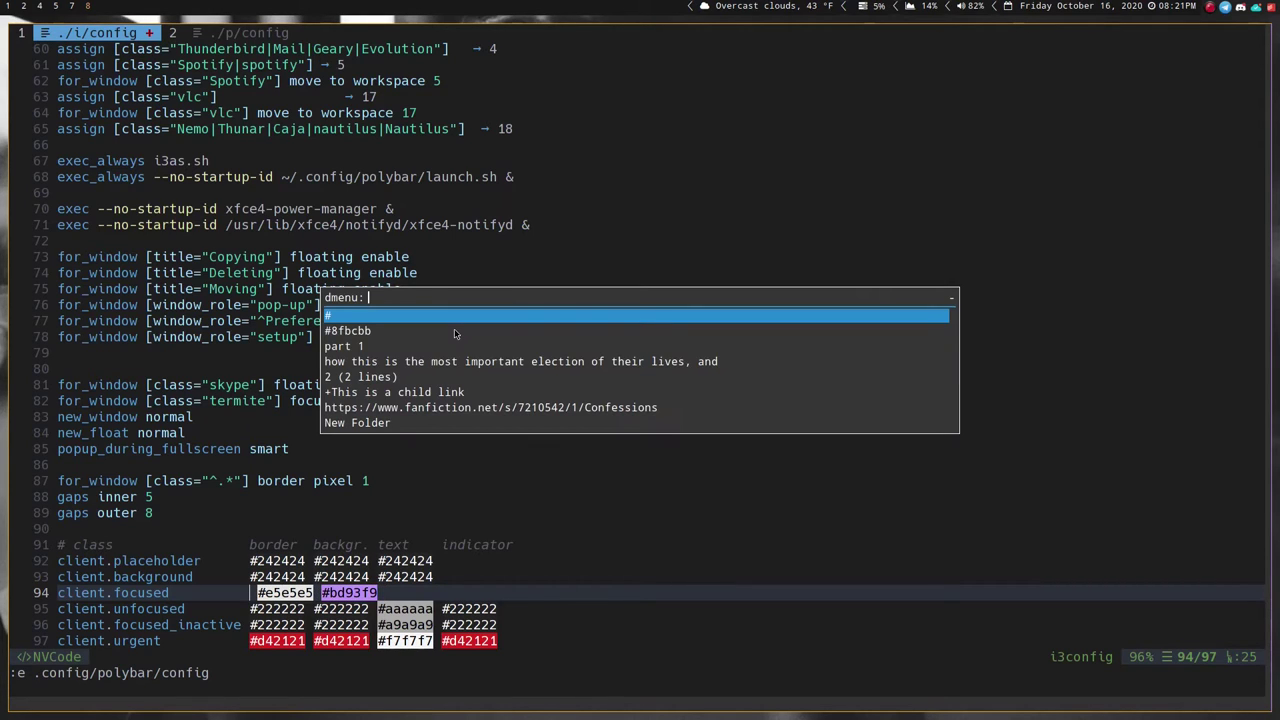
key("Down")
key("Return")
type("#8fbcbb")
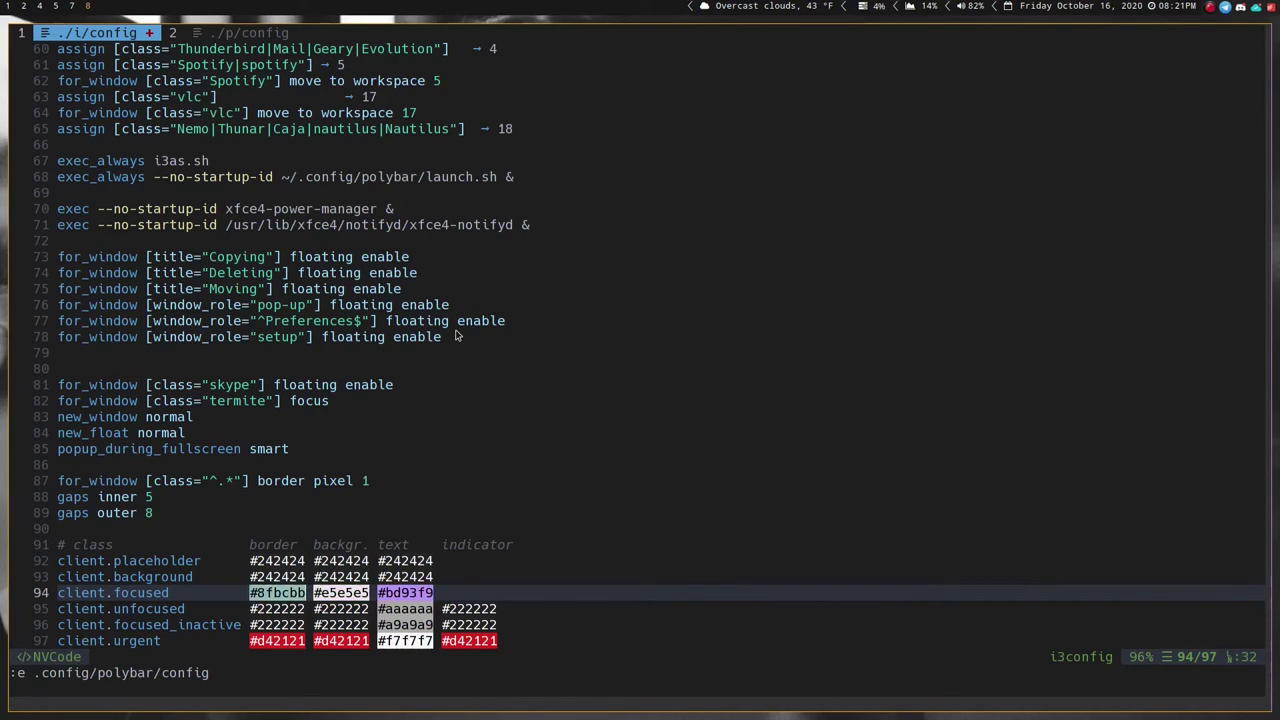
type("#8fbcbb")
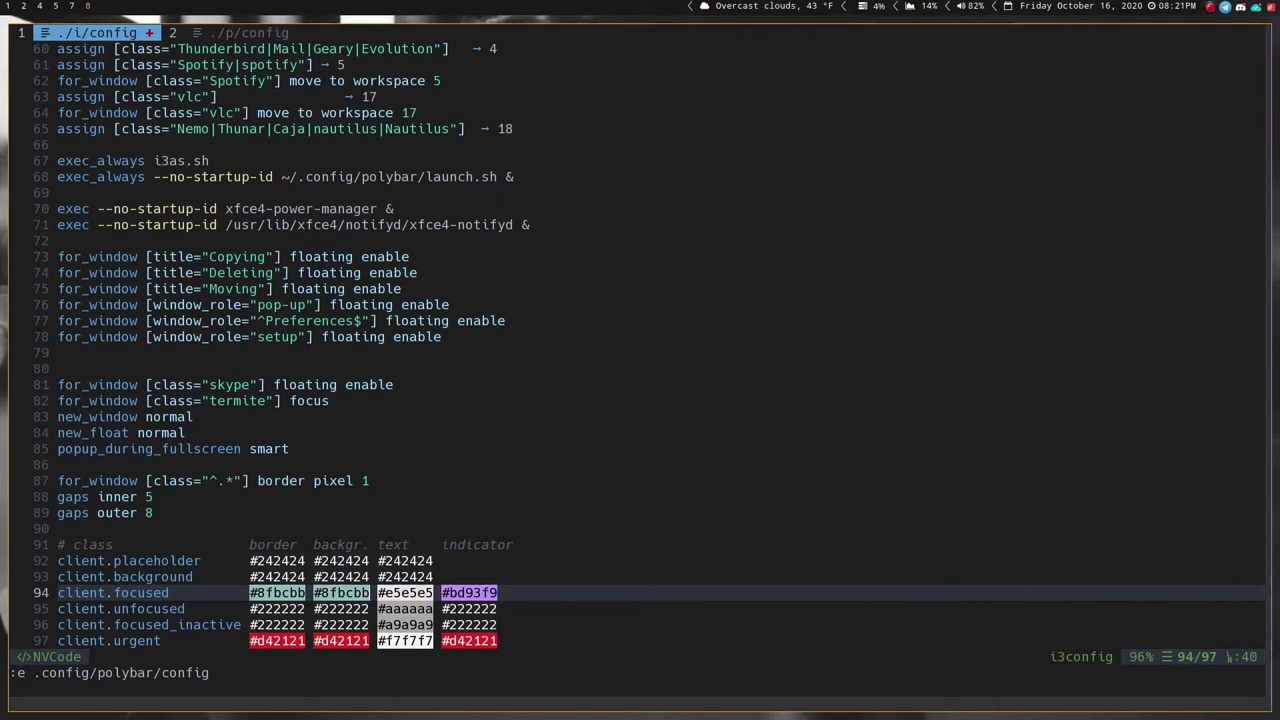
- Save the i3 config and restart i3 to apply the new border colour
key("Escape")
type(":w")
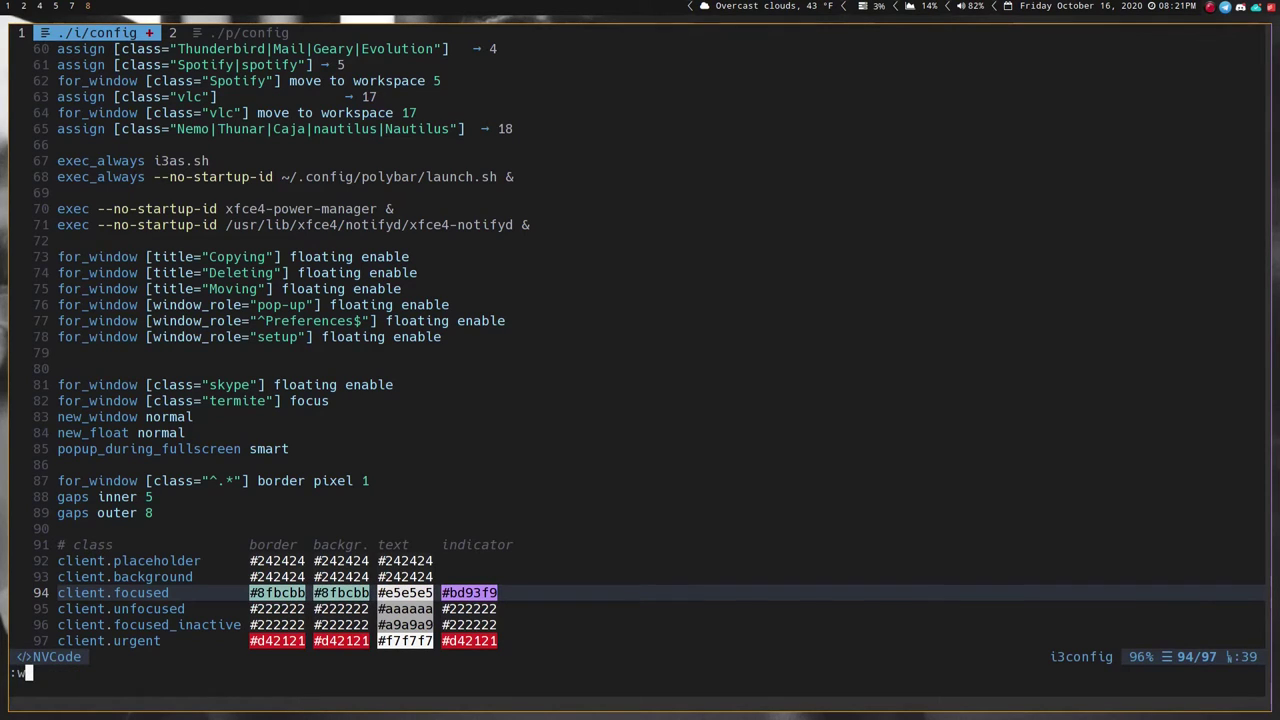
key("Return")
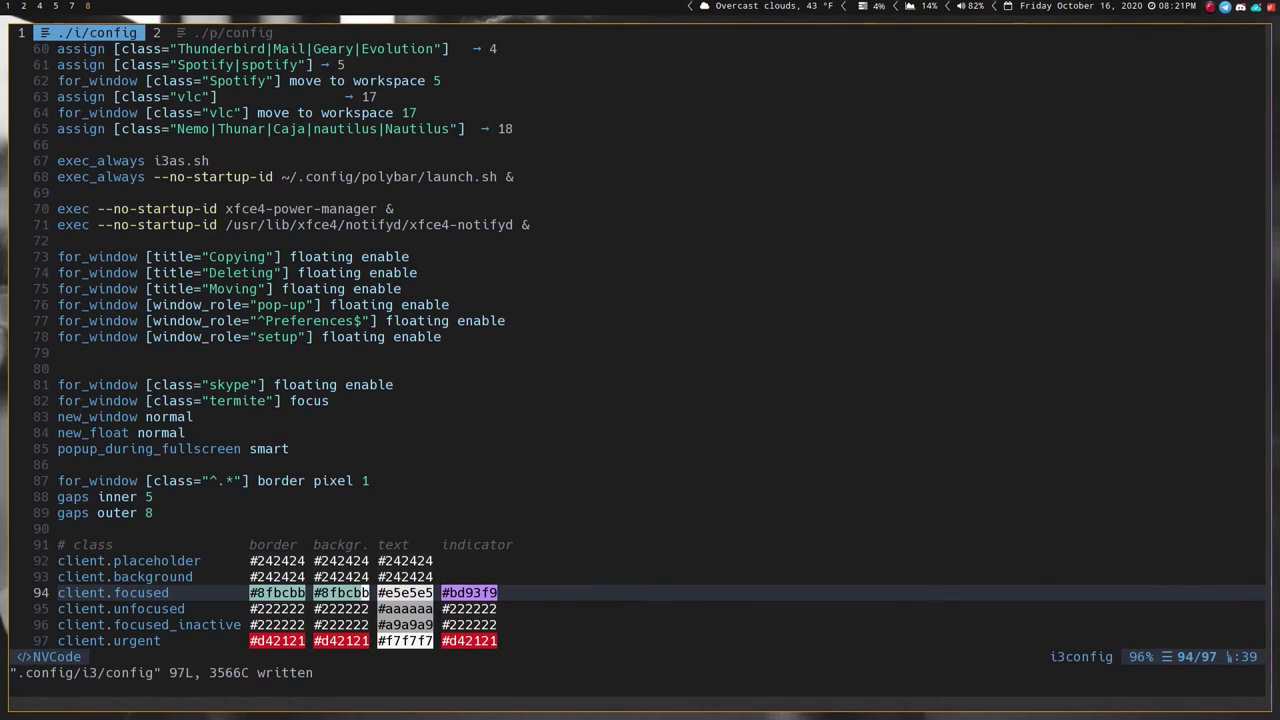
key("super+shift+r")
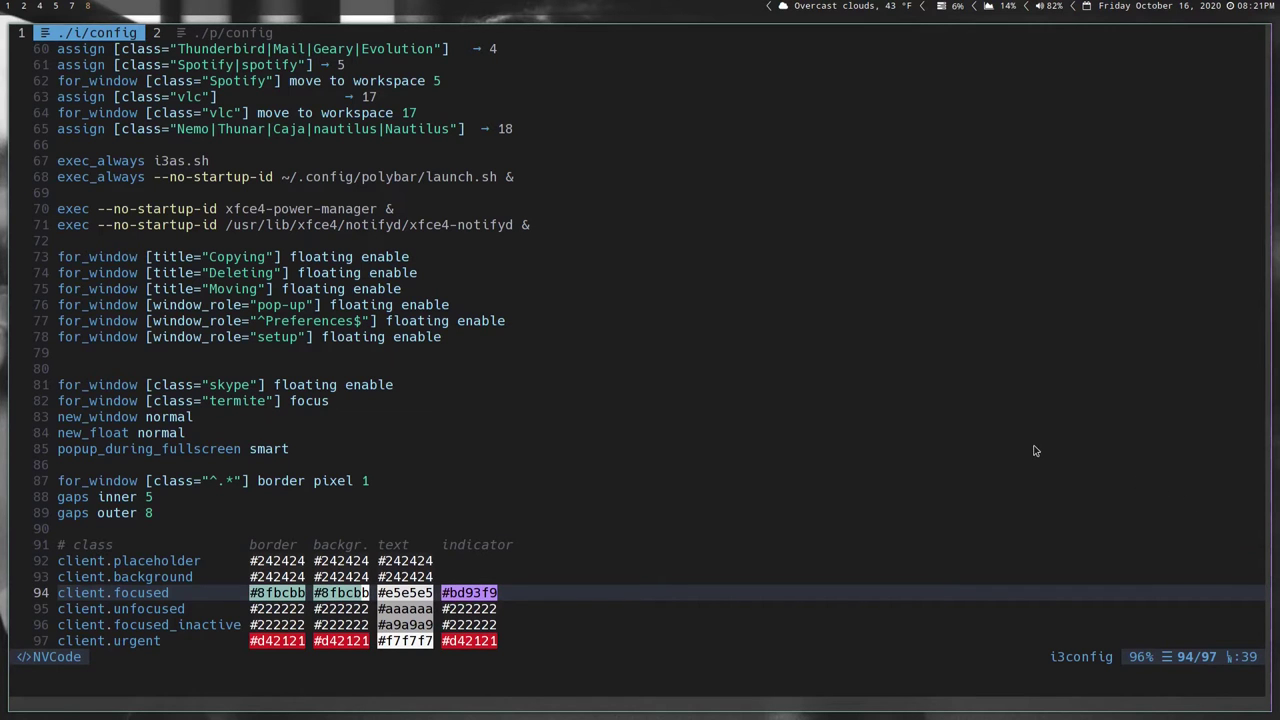
key("super+2")
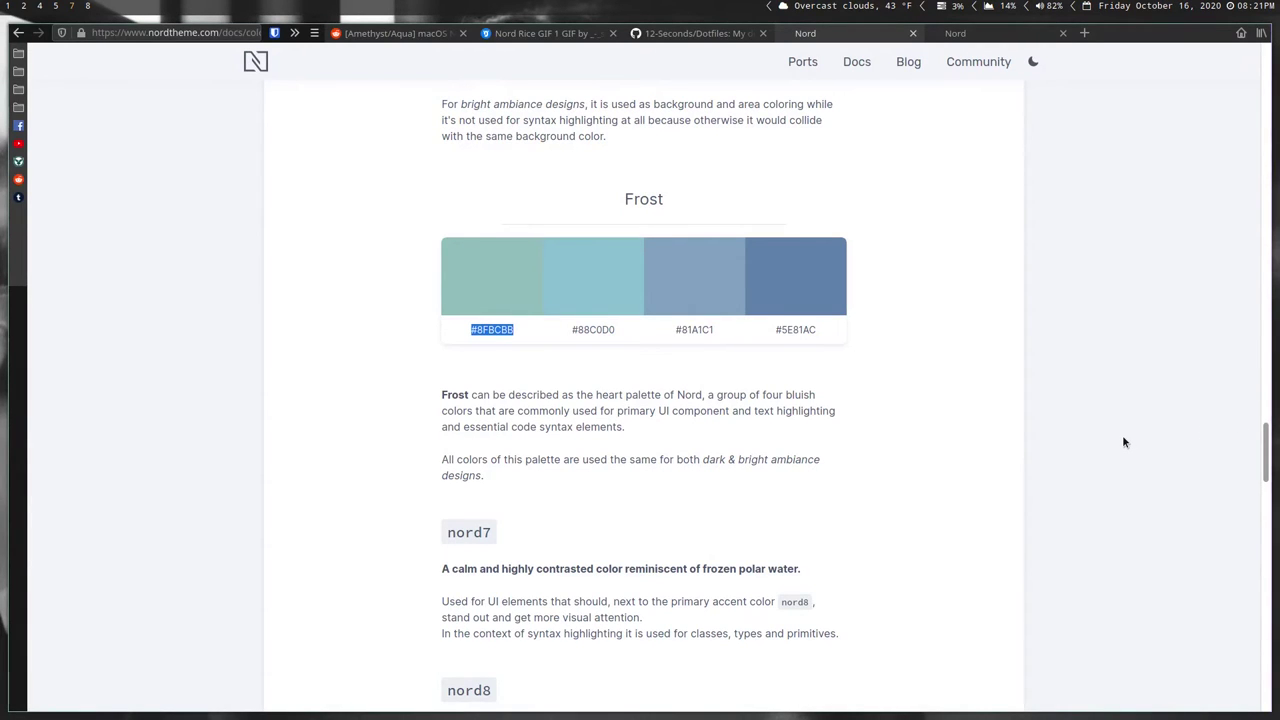
key("super+1")
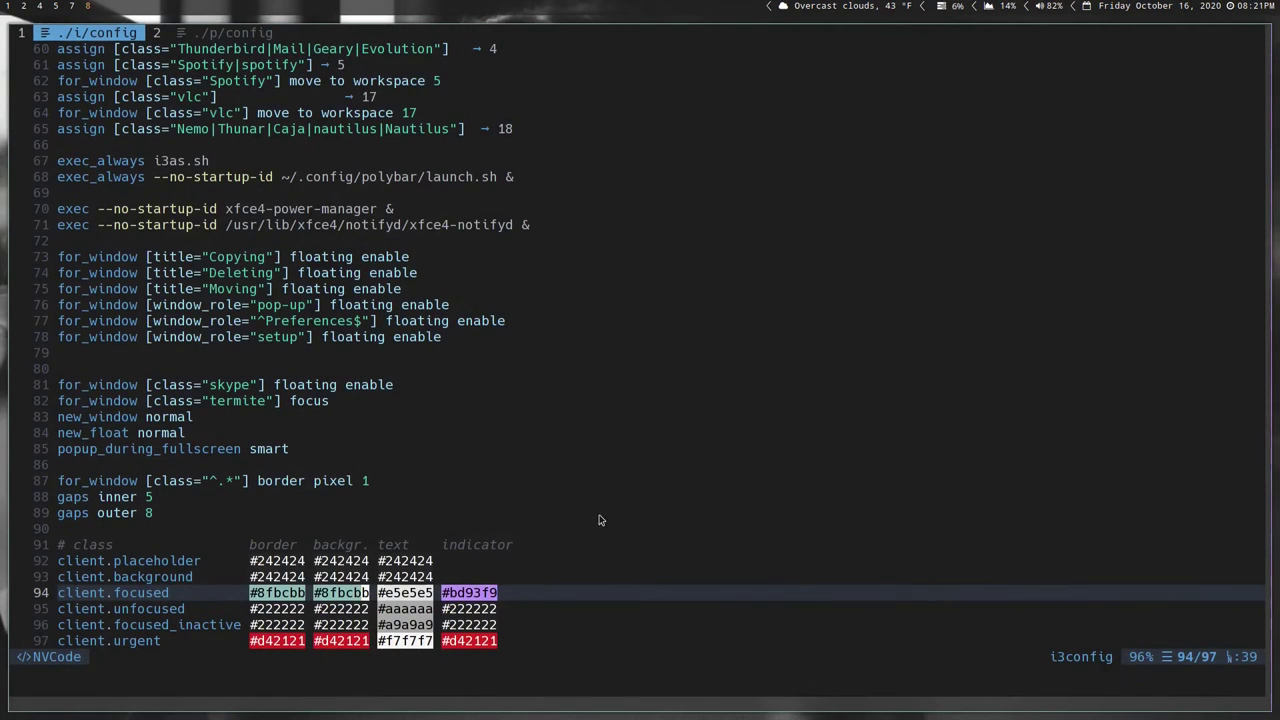
left_click(445, 594)
key("x")
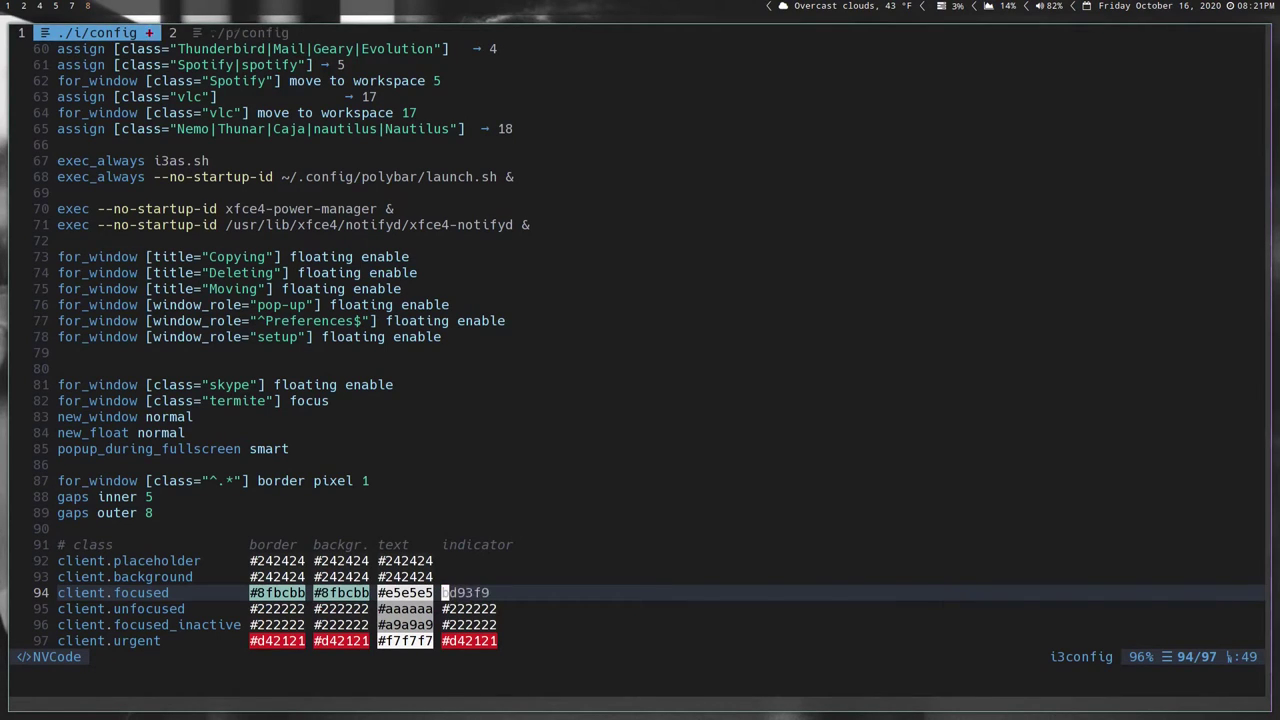
type("w")
type("bd93f9")
key("ctrl+Left")
type("i")
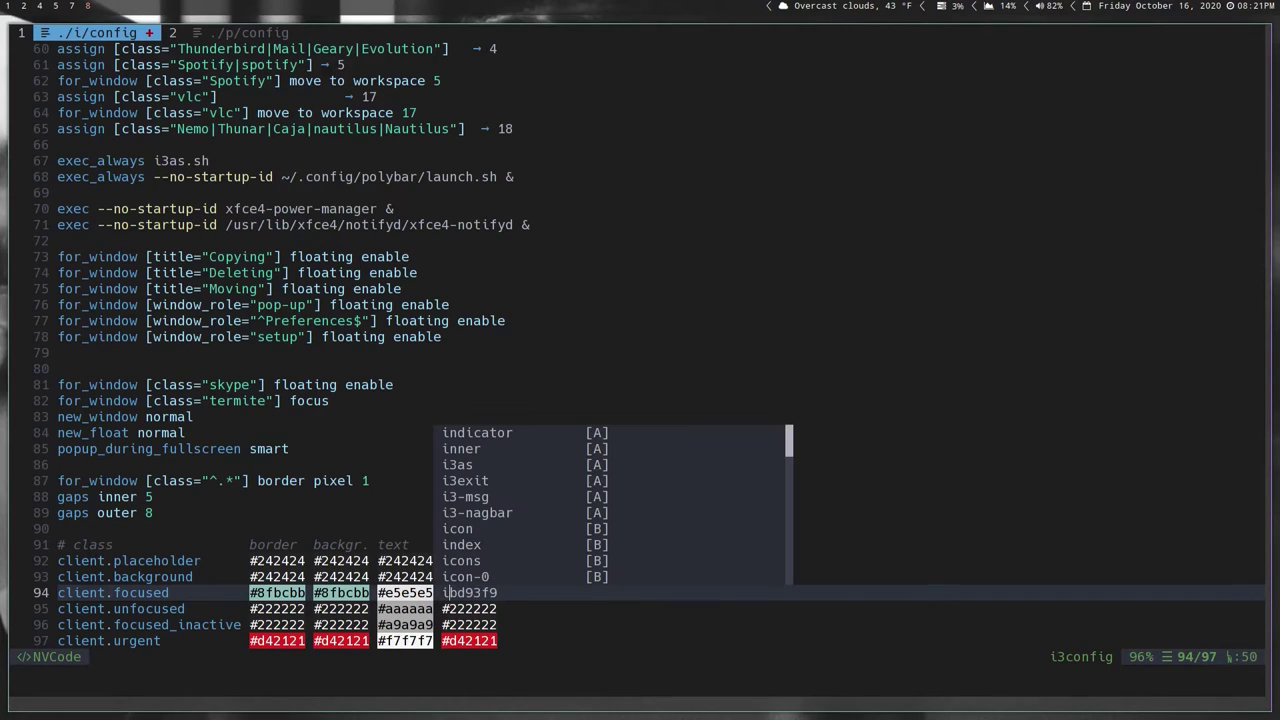
type("#")
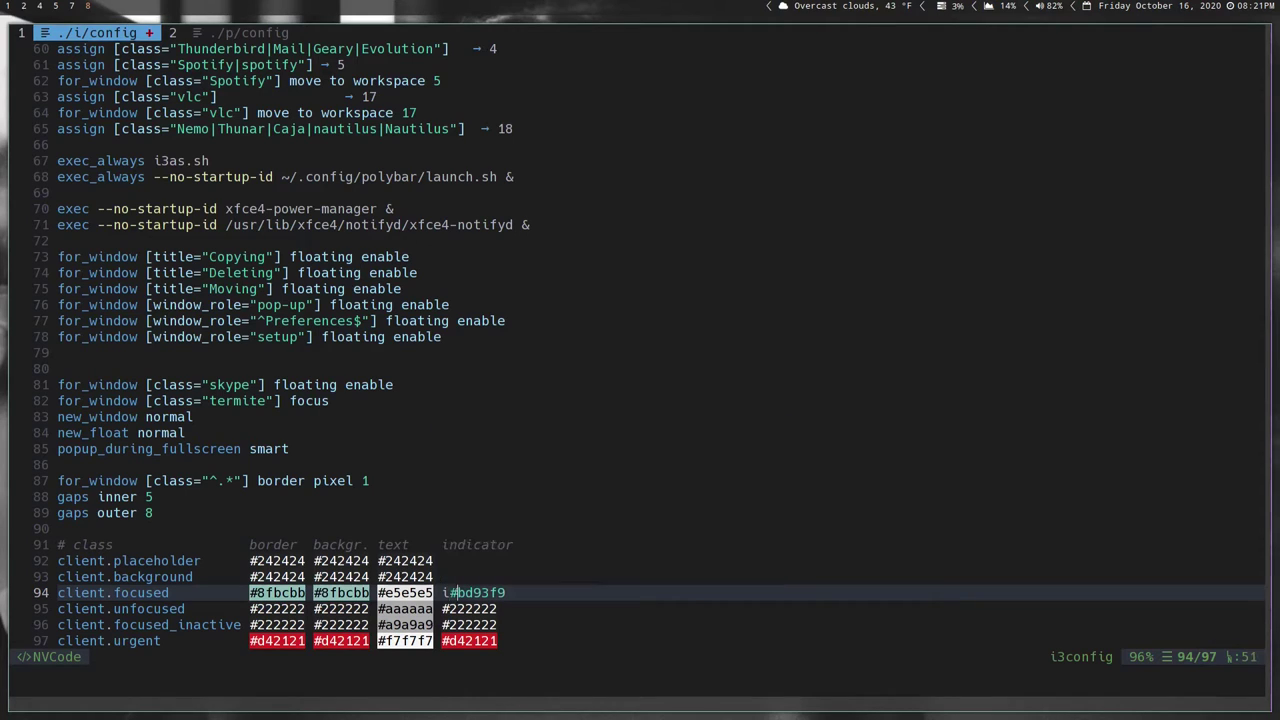
key("Escape")
key("shift+x")
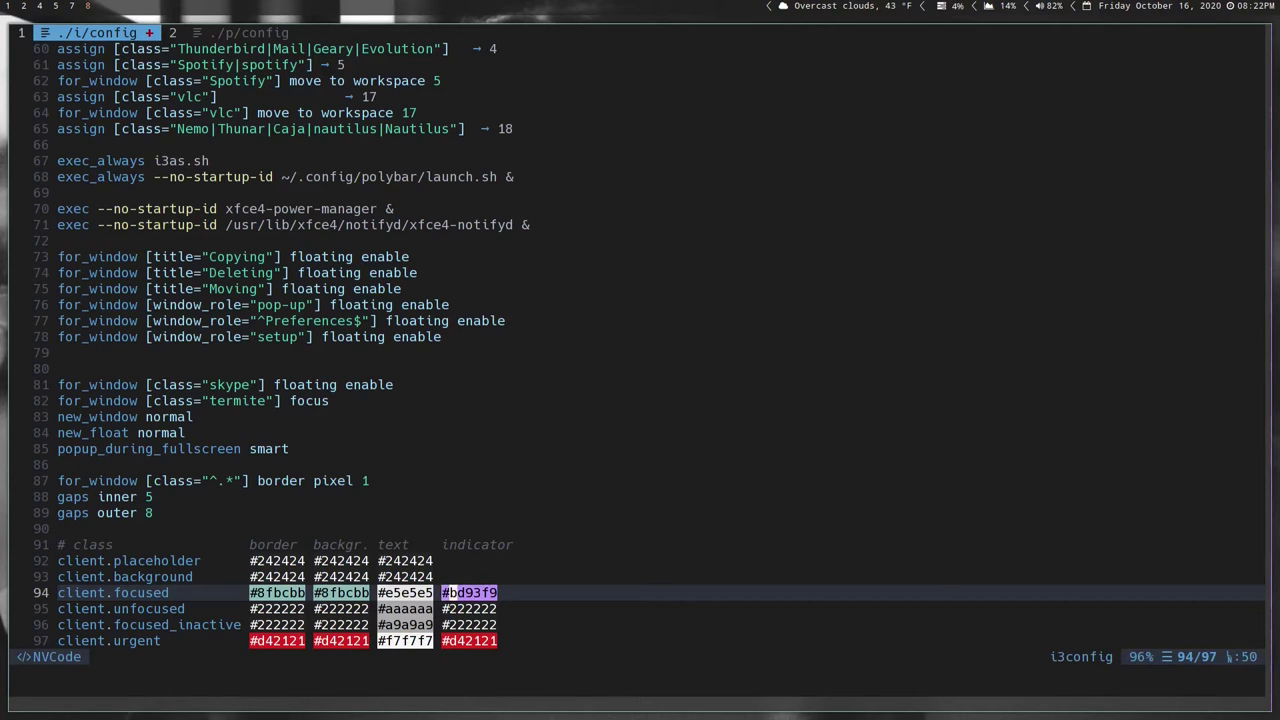
- Re-enter the indicator colour of client.focused as #bd93f9
key("c")
key("w")
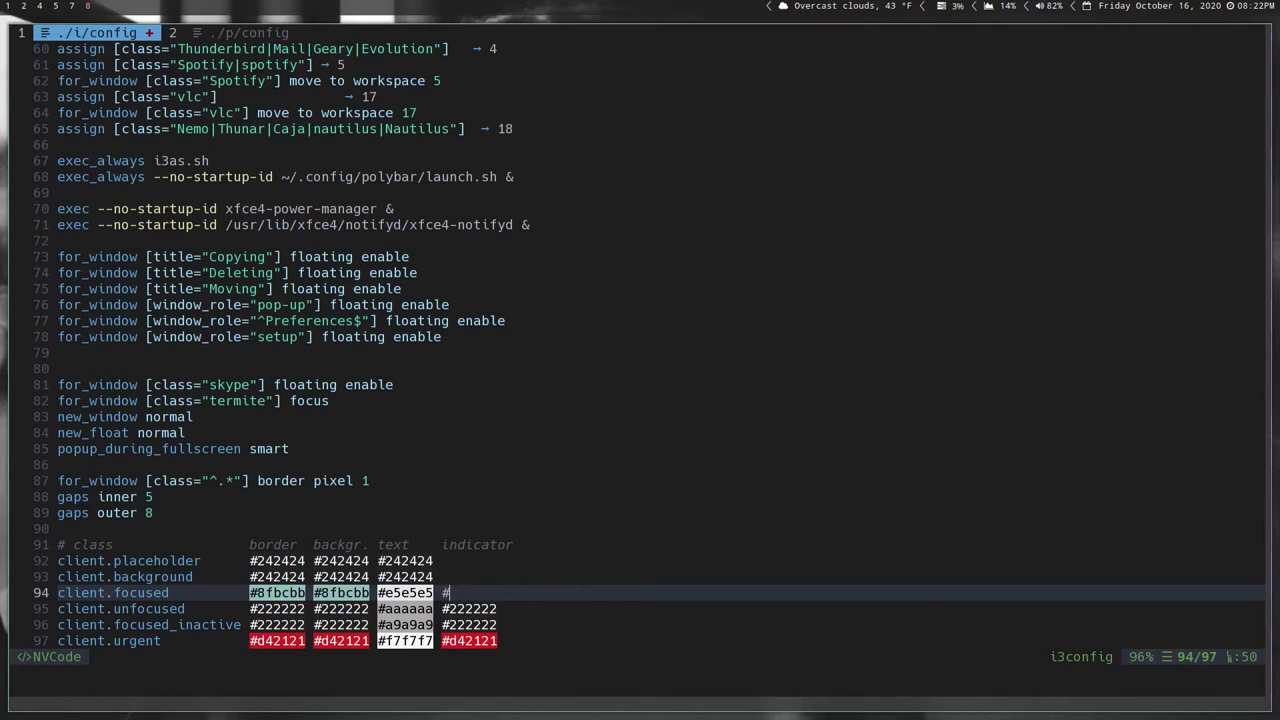
type("bd93f9")
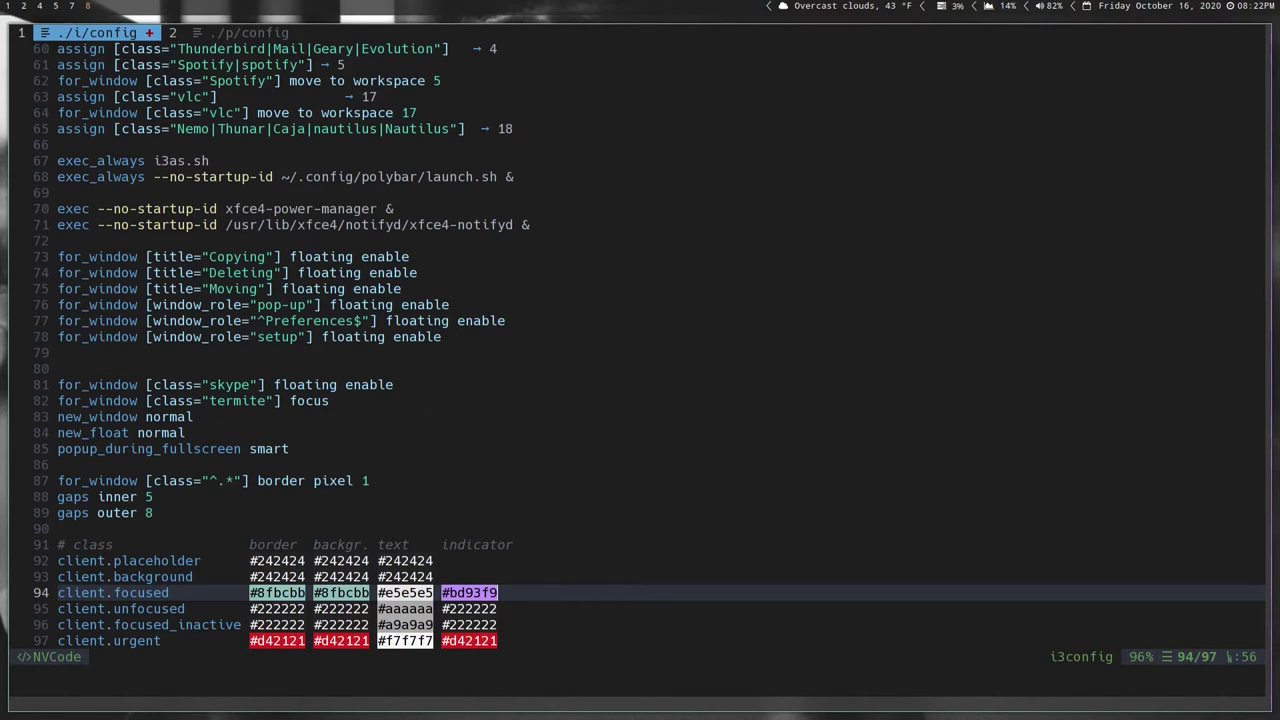
key("super+v")
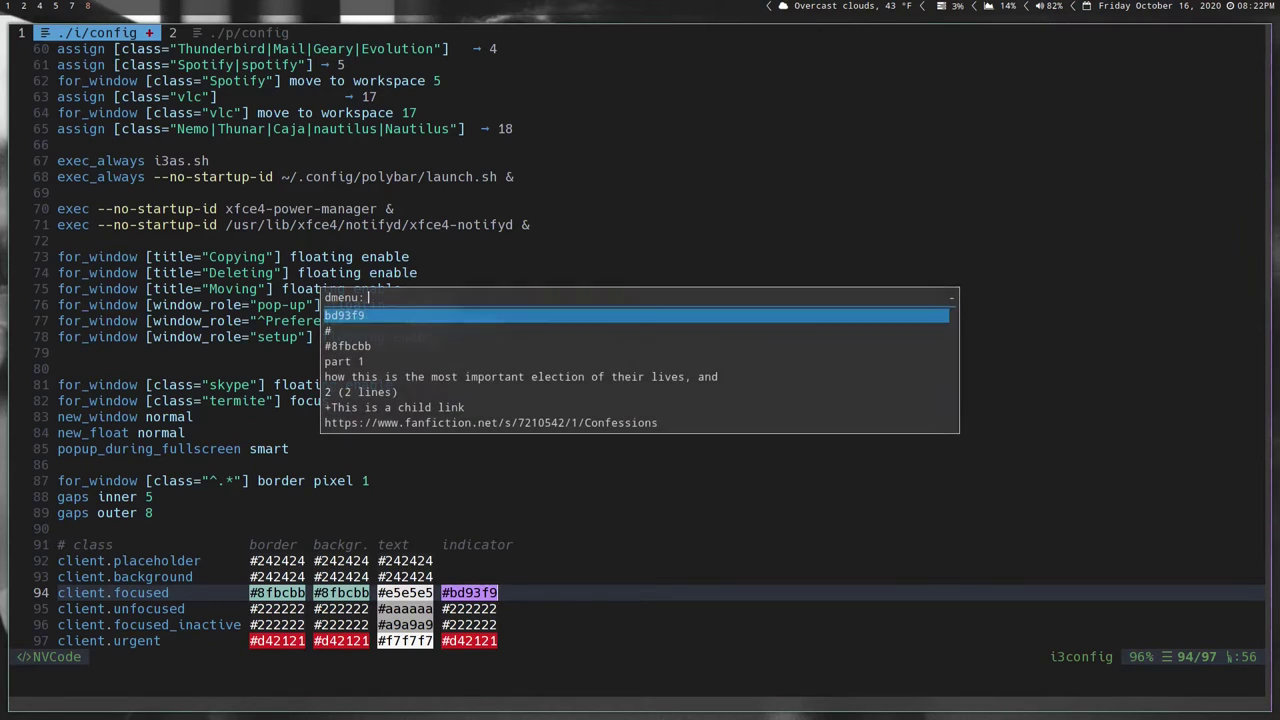
key("Down")
key("Down")
key("Escape")
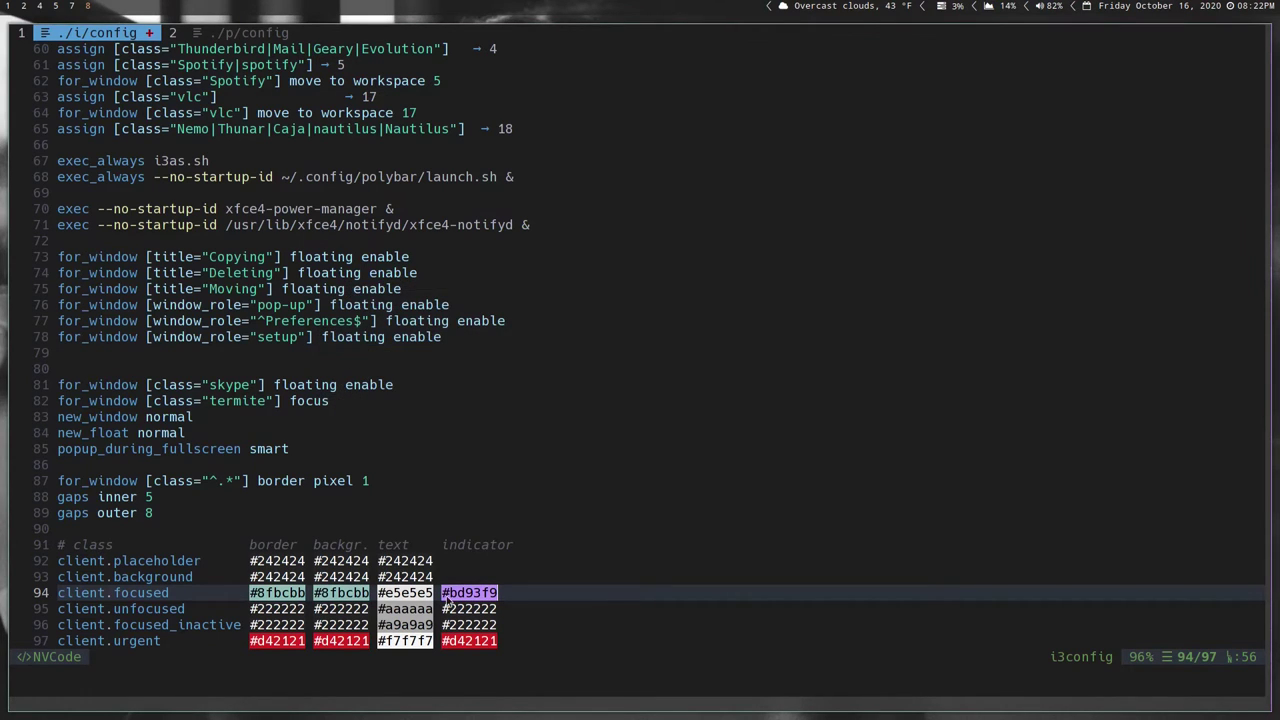
key("Escape")
type("hscw")
key("Escape")
key("c")
key("i")
key("w")
key("ctrl+r")
key("quotedbl")
key("Escape")
key("h")
key("h")
key("X")
key("X")
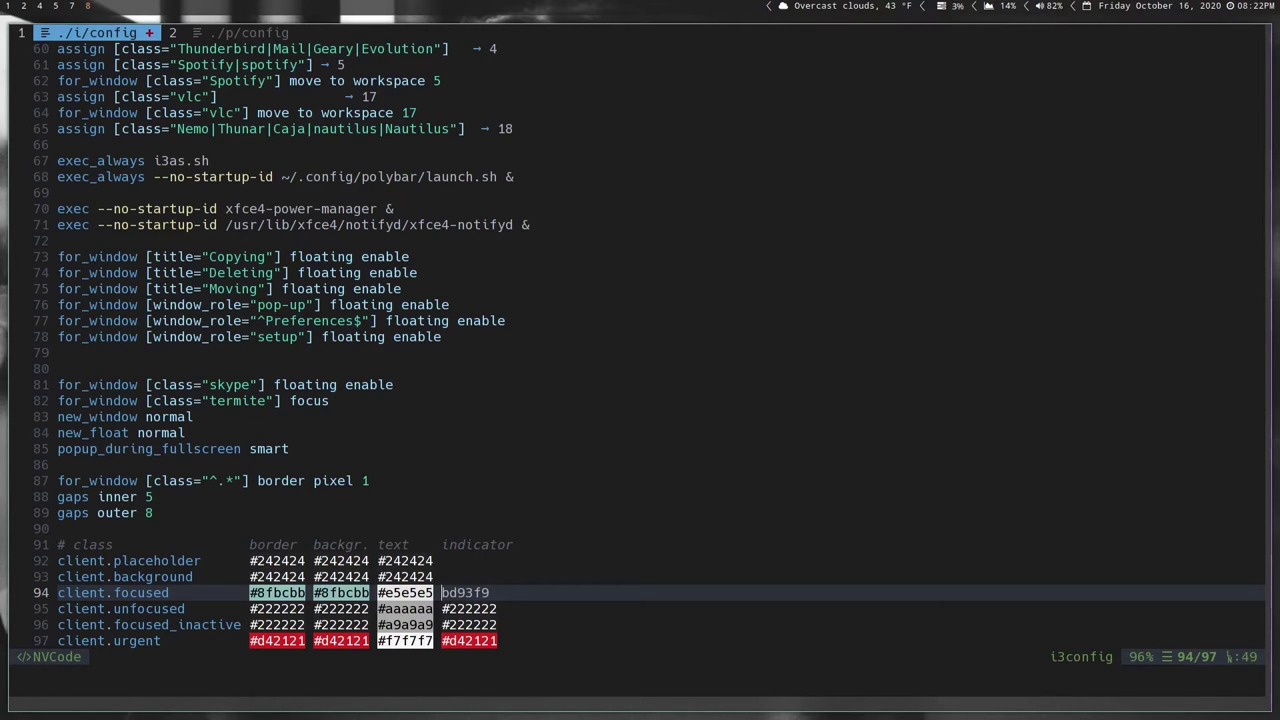
type("#")
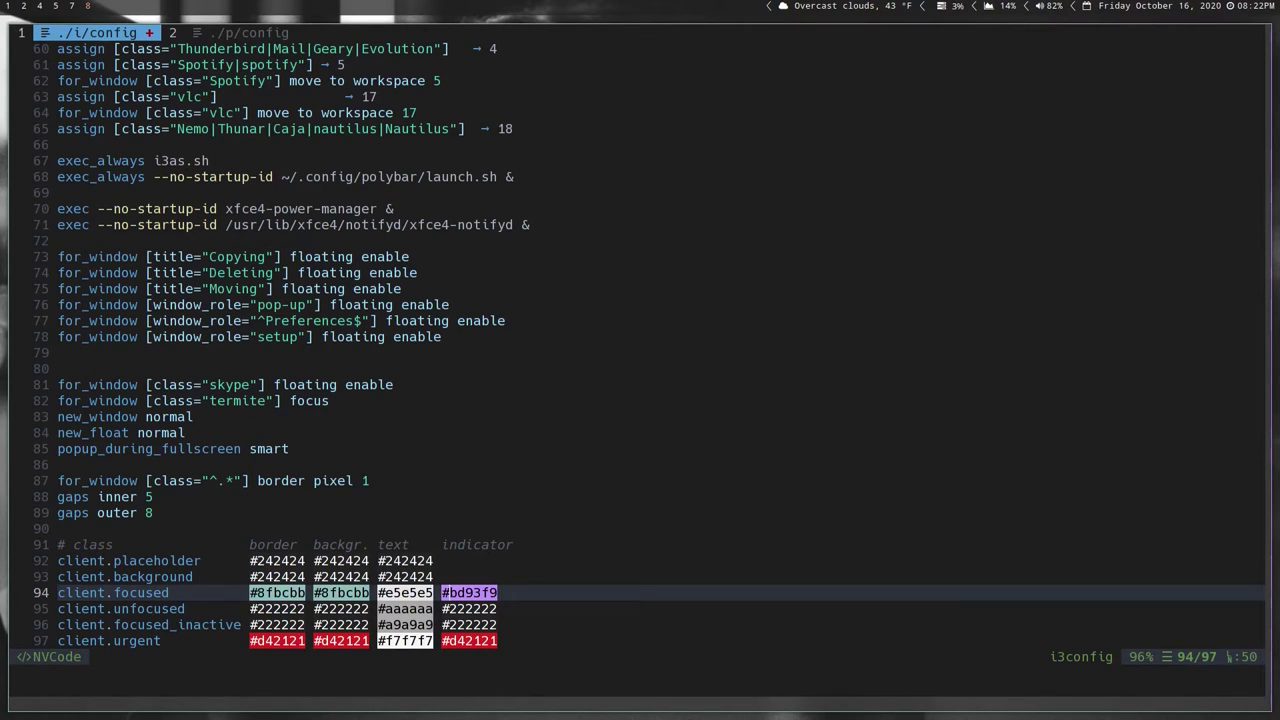
- Replace the indicator colour of client.focused with #8fbcbb from the clipboard history
key("Delete")
key("Delete")
key("Delete")
key("Delete")
key("Delete")
key("Delete")
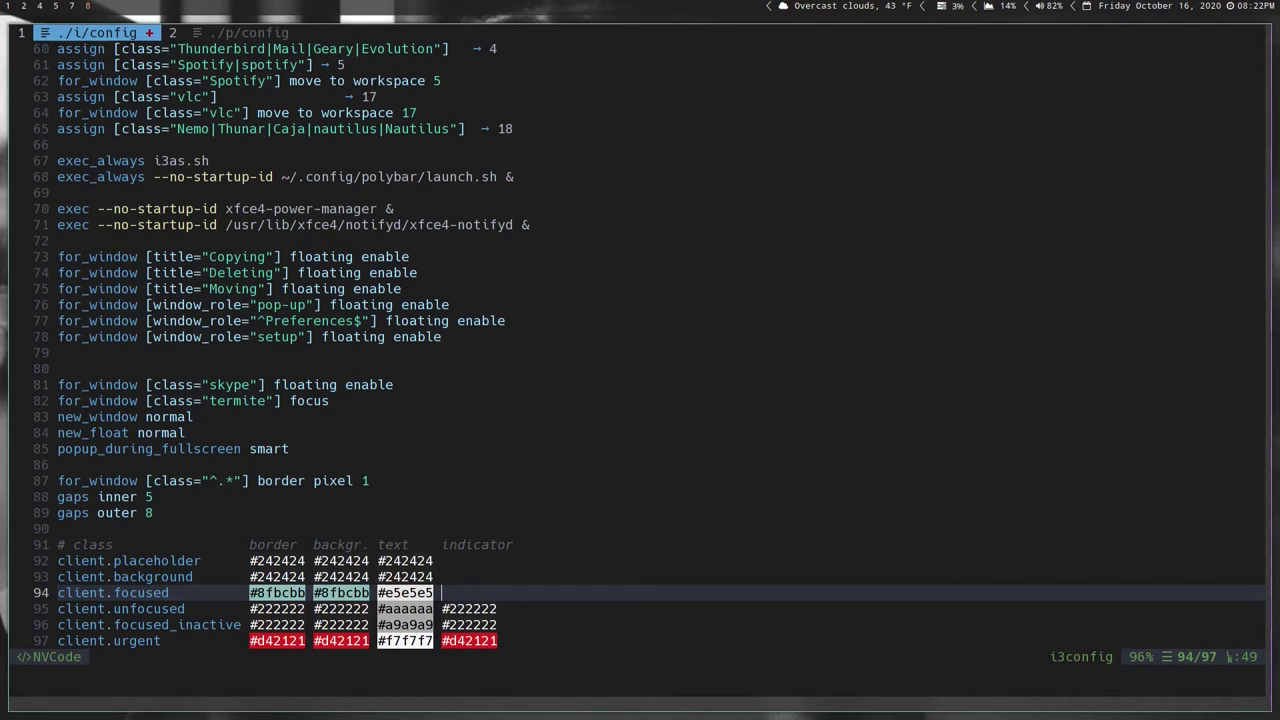
key("super+v")
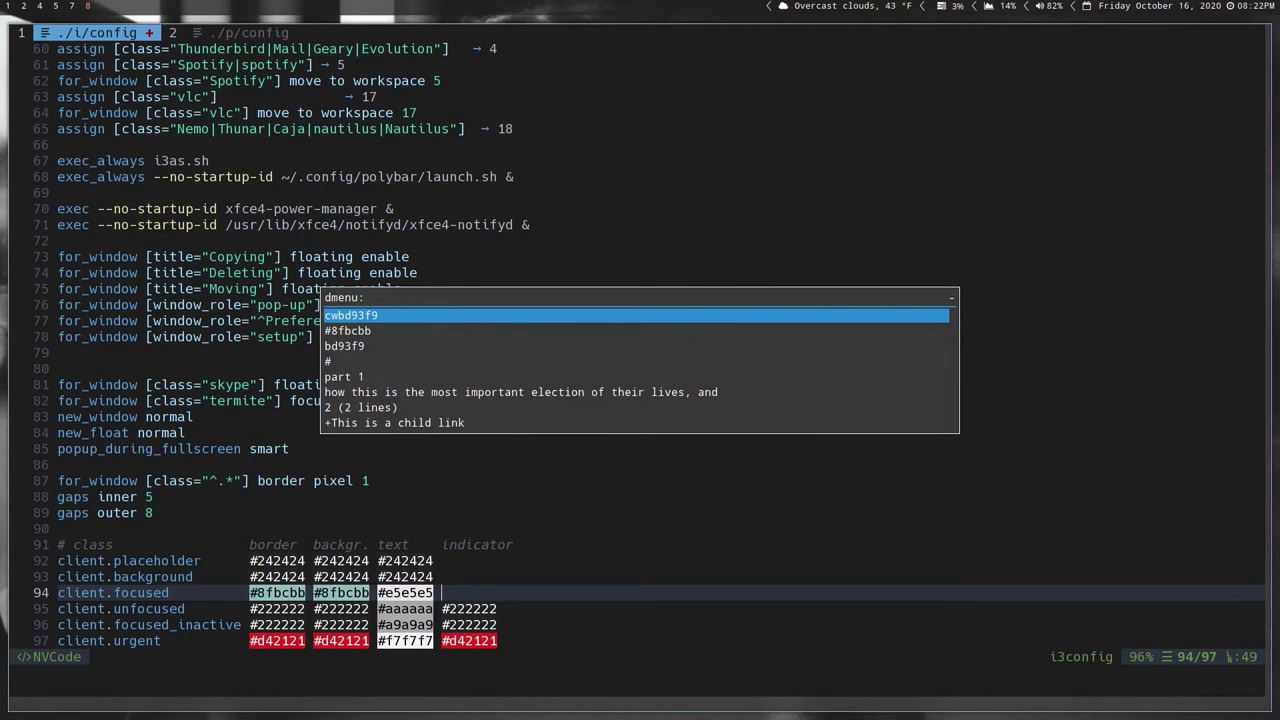
key("Down")
key("Return")
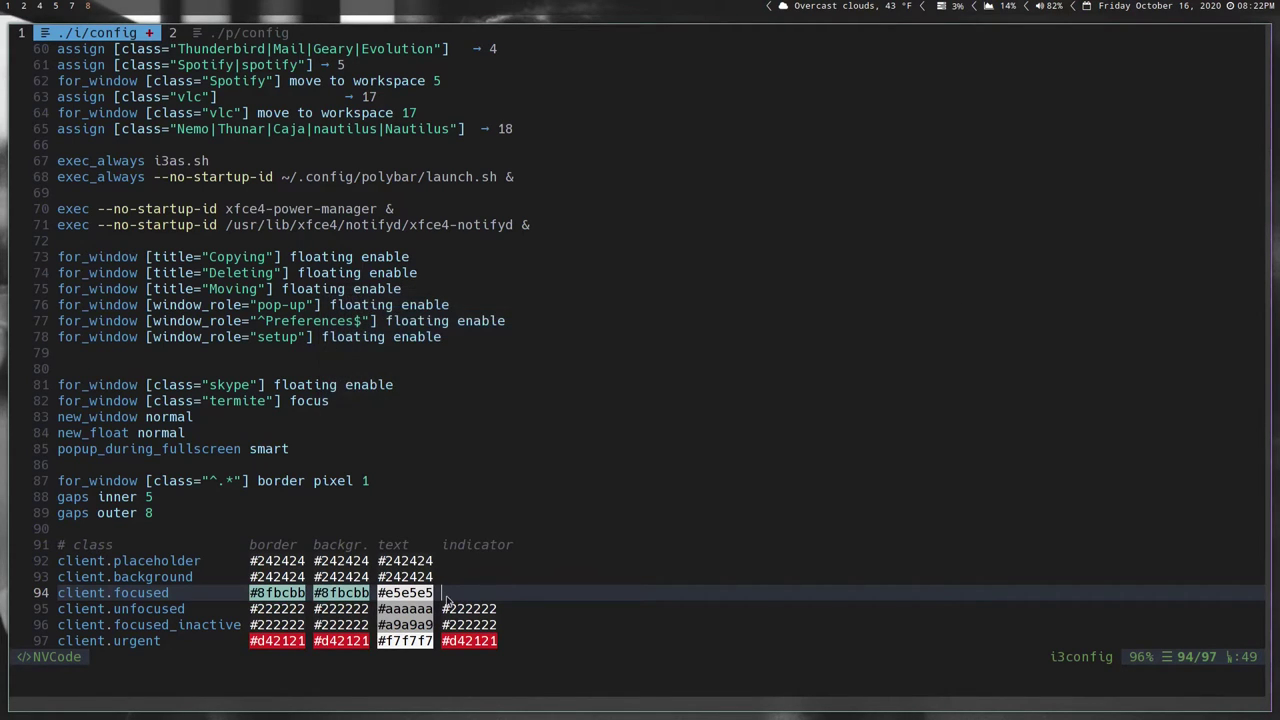
type("#8fbcbb")
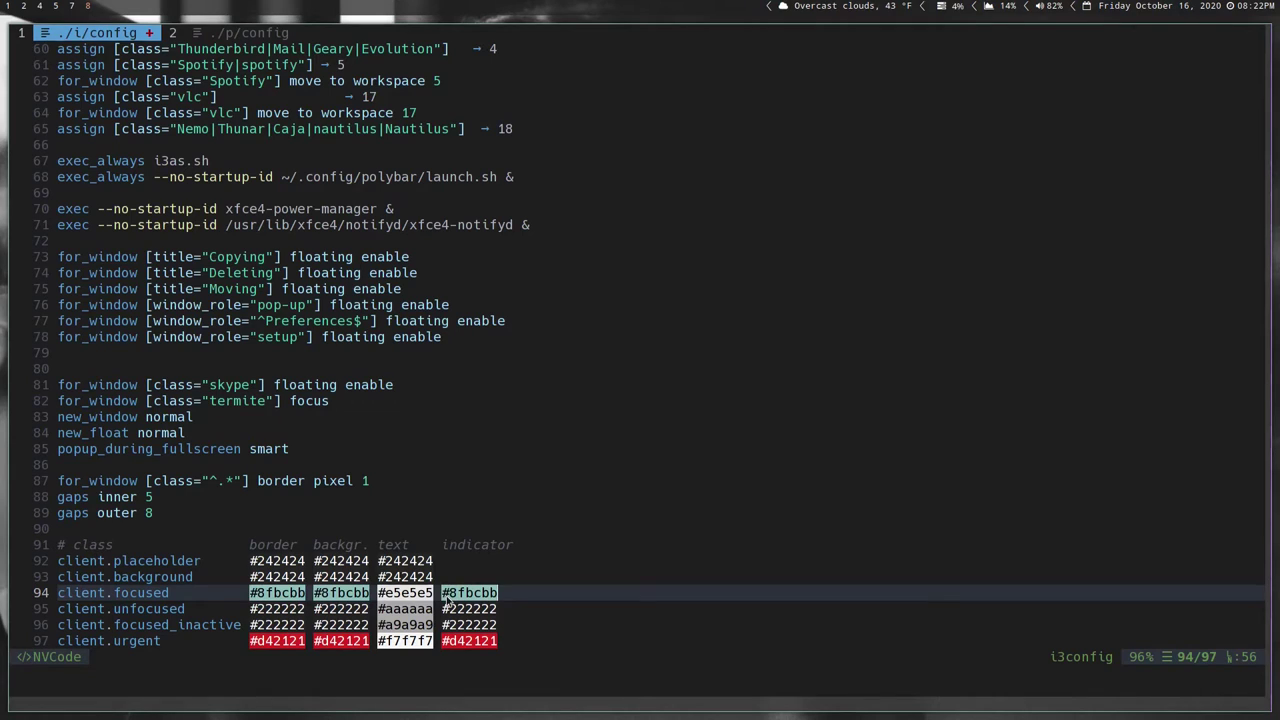
- Save the i3 config and restart i3 to apply the new indicator colour
key("Escape")
type(":w")
key("Return")
key("super+shift+r")
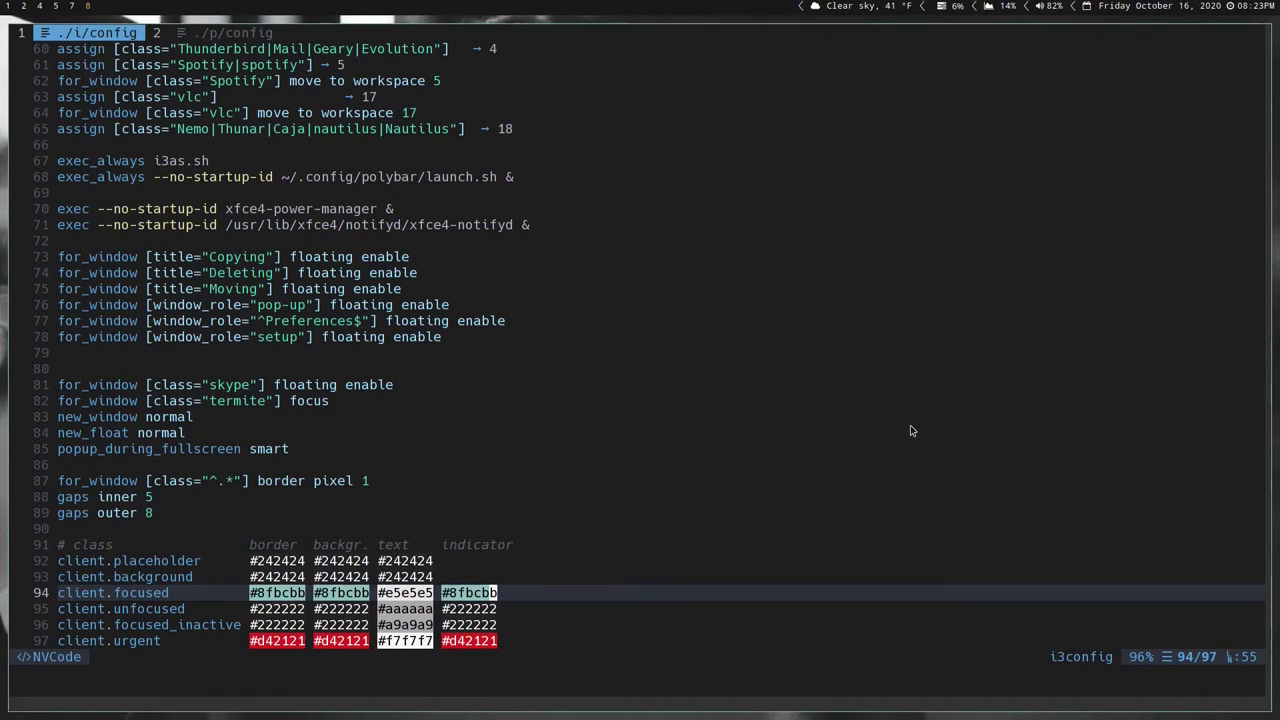
- Switch to the polybar config file and go down to the theme blocks in its [colors] section
scroll(734, 428, "up", 9)
scroll(734, 428, "down", 5)
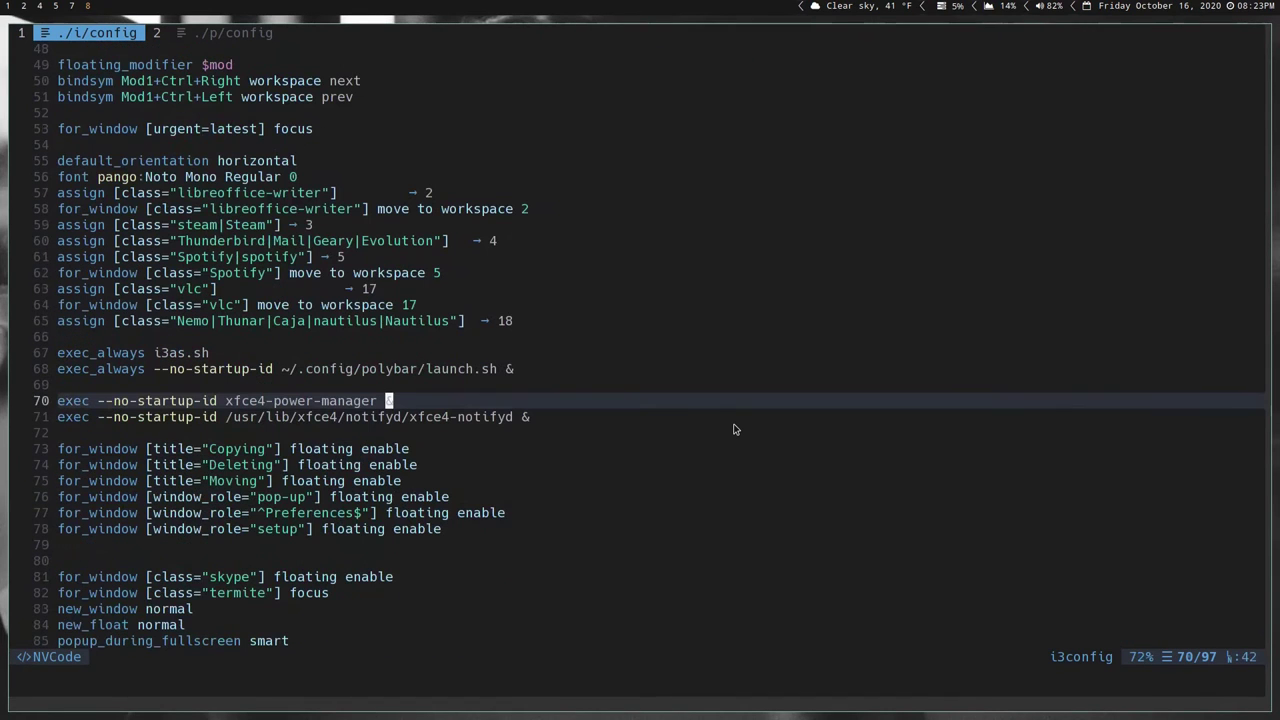
key("Tab")
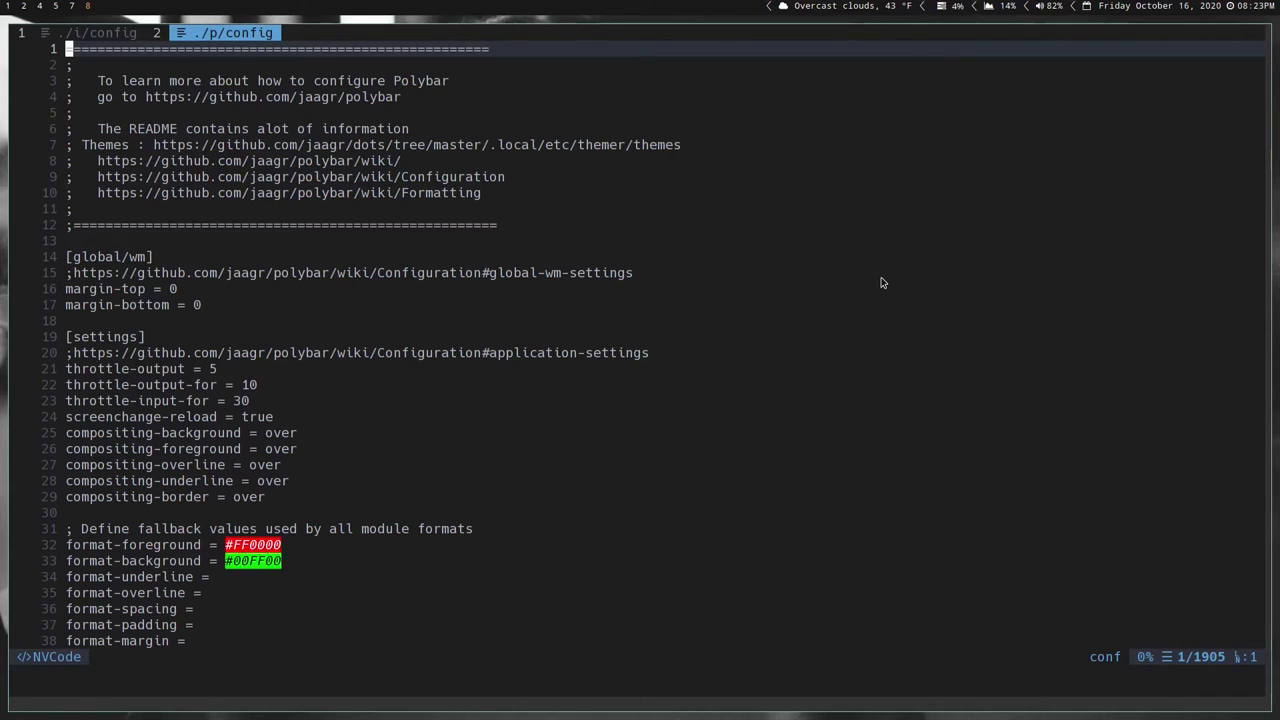
key("j")
key("j")
key("j")
key("j")
key("j")
key("j")
key("j")
key("j")
key("j")
key("j")
key("j")
key("j")
key("j")
key("j")
key("j")
key("j")
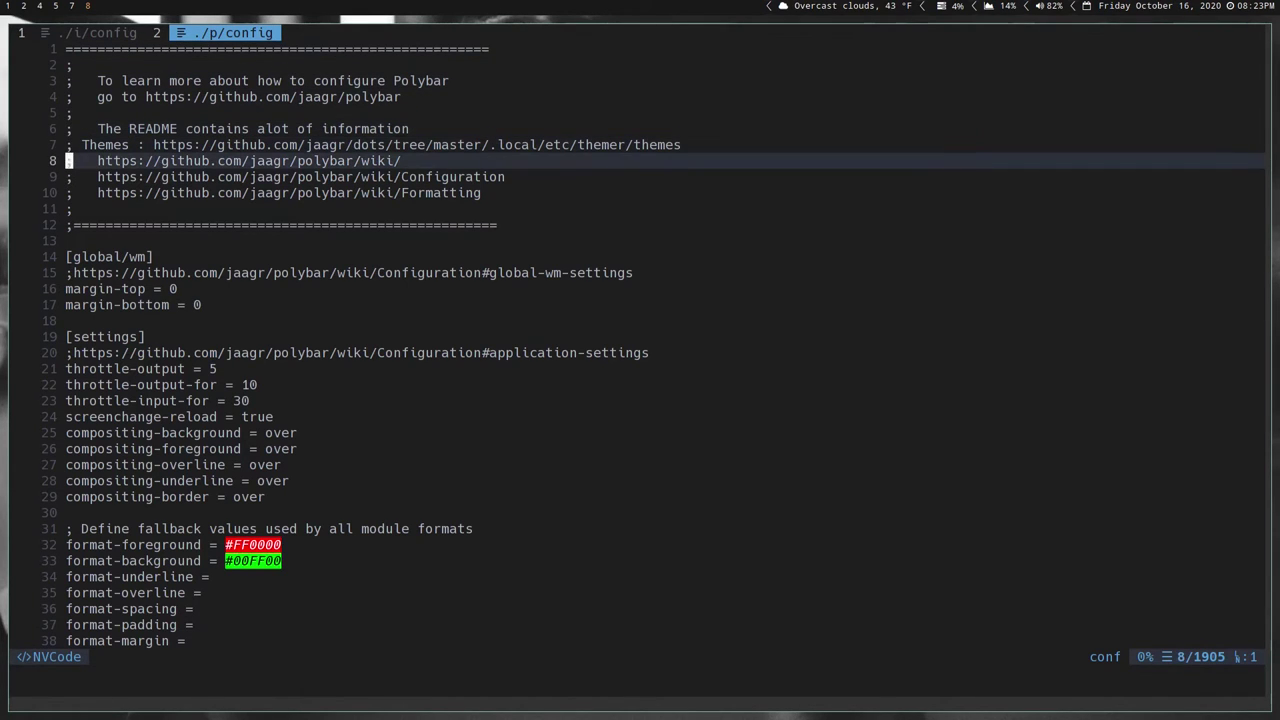
key("j")
key("j")
key("j")
key("j")
key("j")
key("j")
key("j")
key("j")
key("j")
key("j")
key("j")
key("j")
key("j")
key("j")
key("j")
key("j")
key("j")
key("j")
key("j")
key("j")
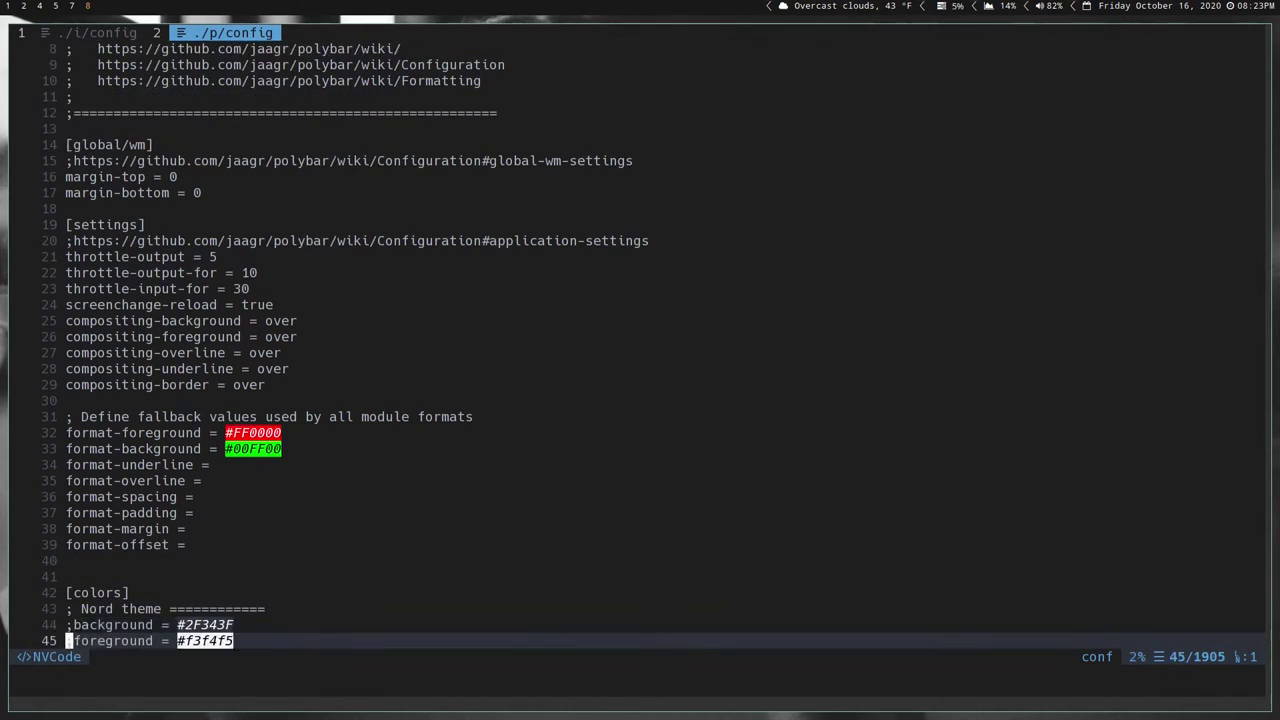
key("j")
key("j")
key("j")
key("j")
key("j")
key("j")
key("j")
key("j")
key("j")
key("j")
key("j")
key("j")
key("j")
key("j")
key("j")
key("j")
key("j")
key("j")
key("j")
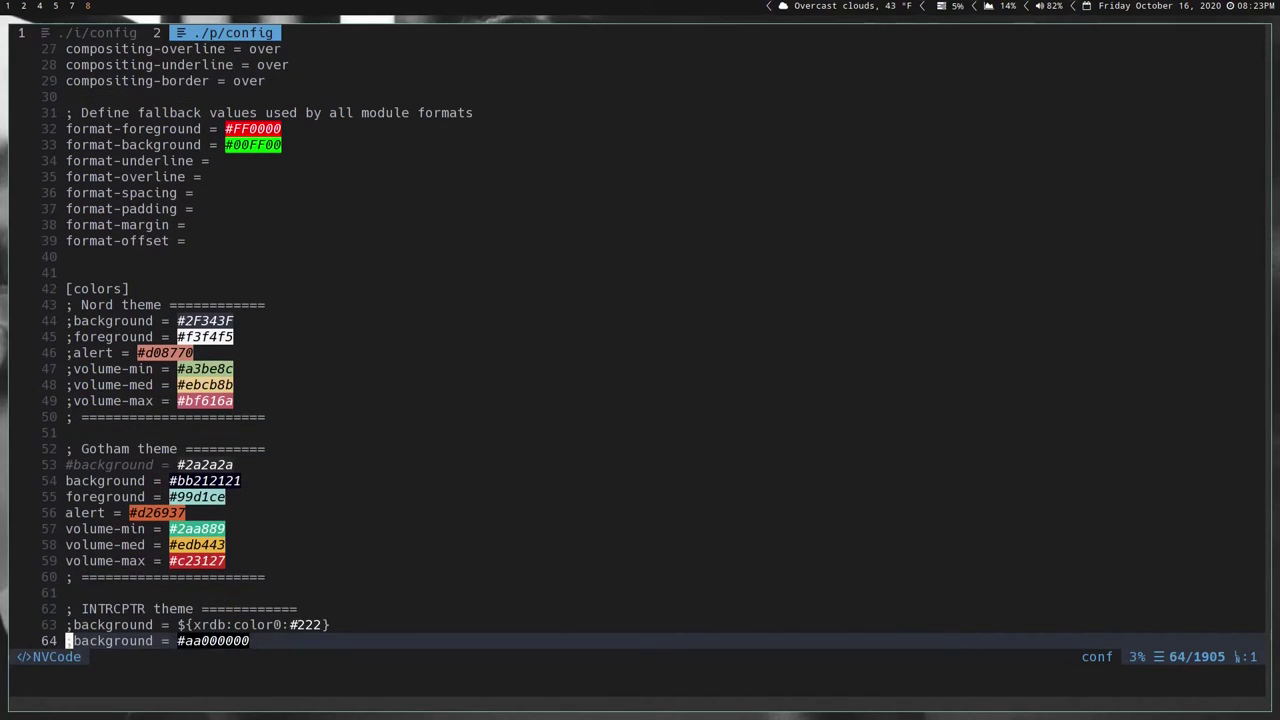
key("j")
key("j")
key("j")
- Place the cursor on the active background colour value in the Gotham theme block
key("k")
key("k")
key("k")
key("k")
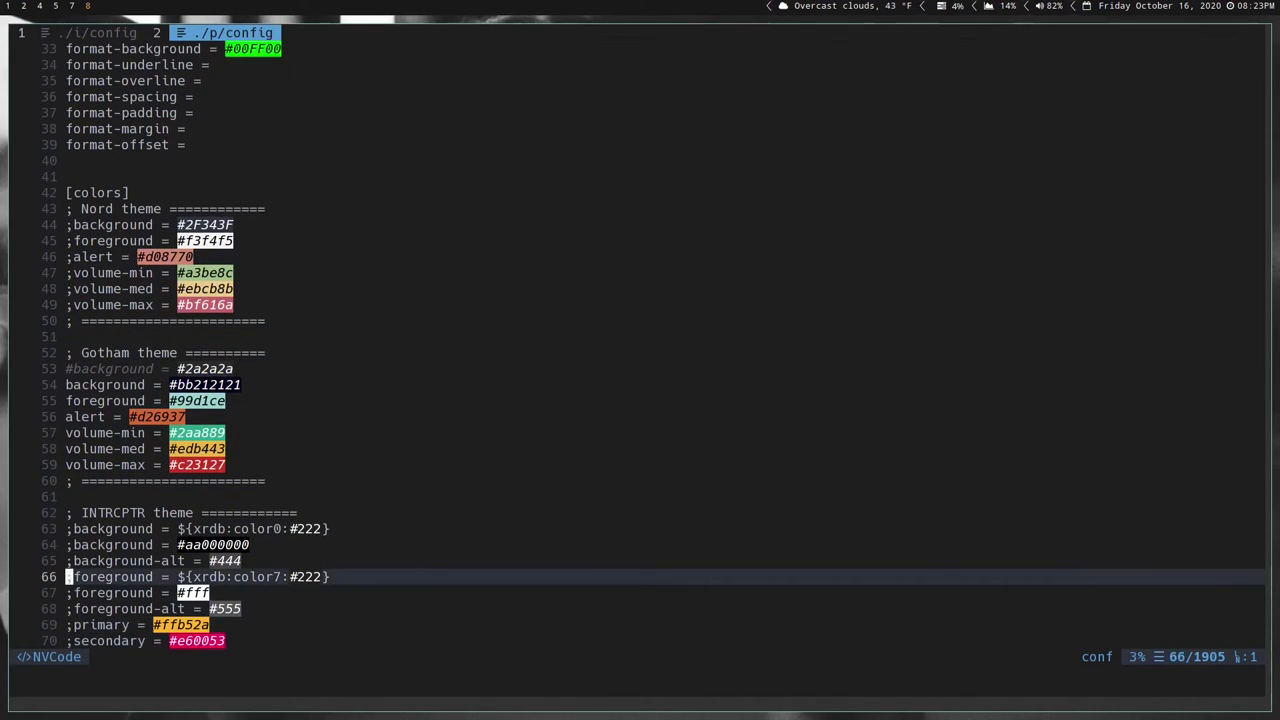
key("k")
key("k")
key("k")
key("k")
key("k")
key("k")
key("k")
key("k")
key("k")
key("k")
key("k")
key("k")
key("j")
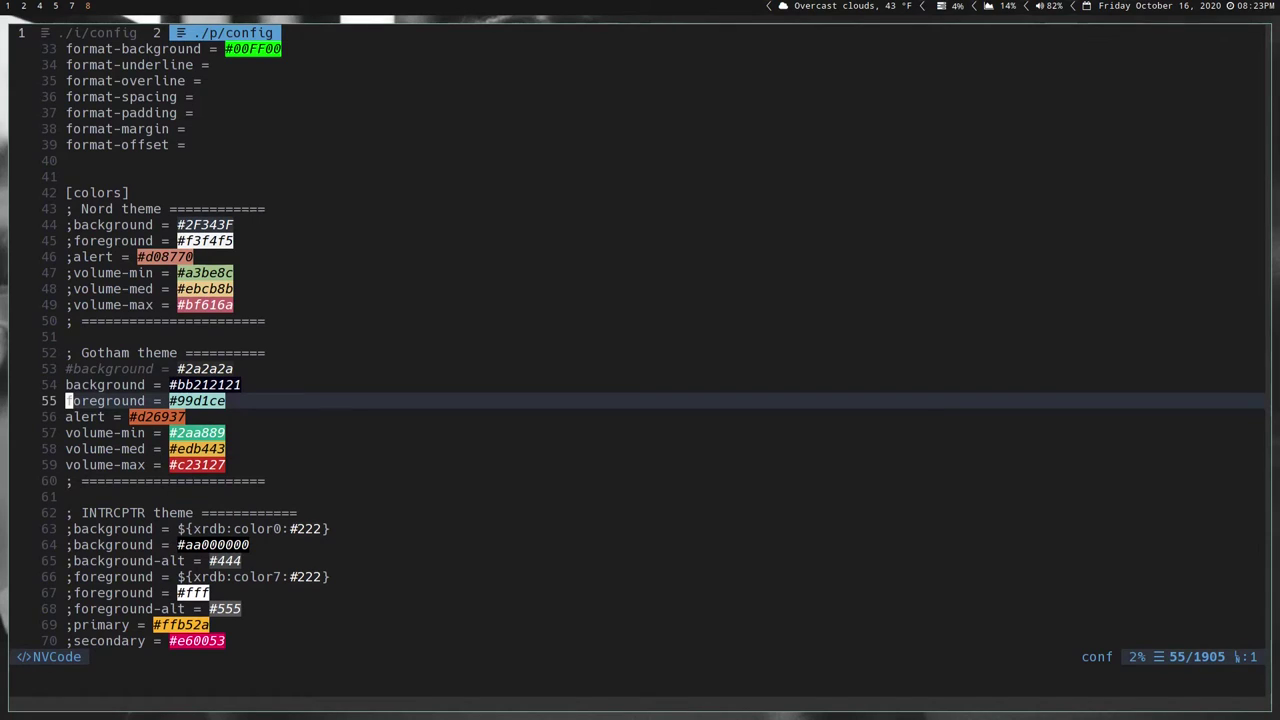
key("k")
key("l")
key("e")
key("w")
key("w")
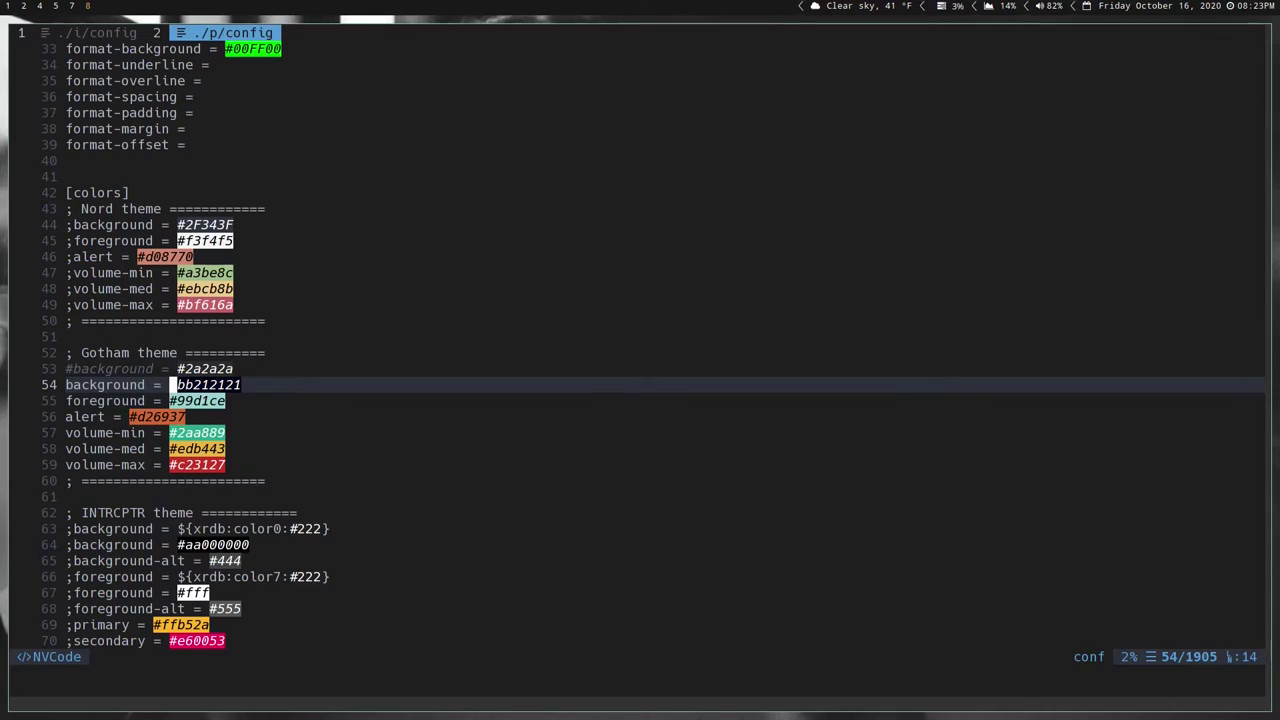
- Switch to the Nord page in the browser and copy the Polar Night colour codes #2E3440 and #4C566A
key("alt+Tab")
scroll(880, 275, "up", 5)
scroll(881, 283, "up", 12)
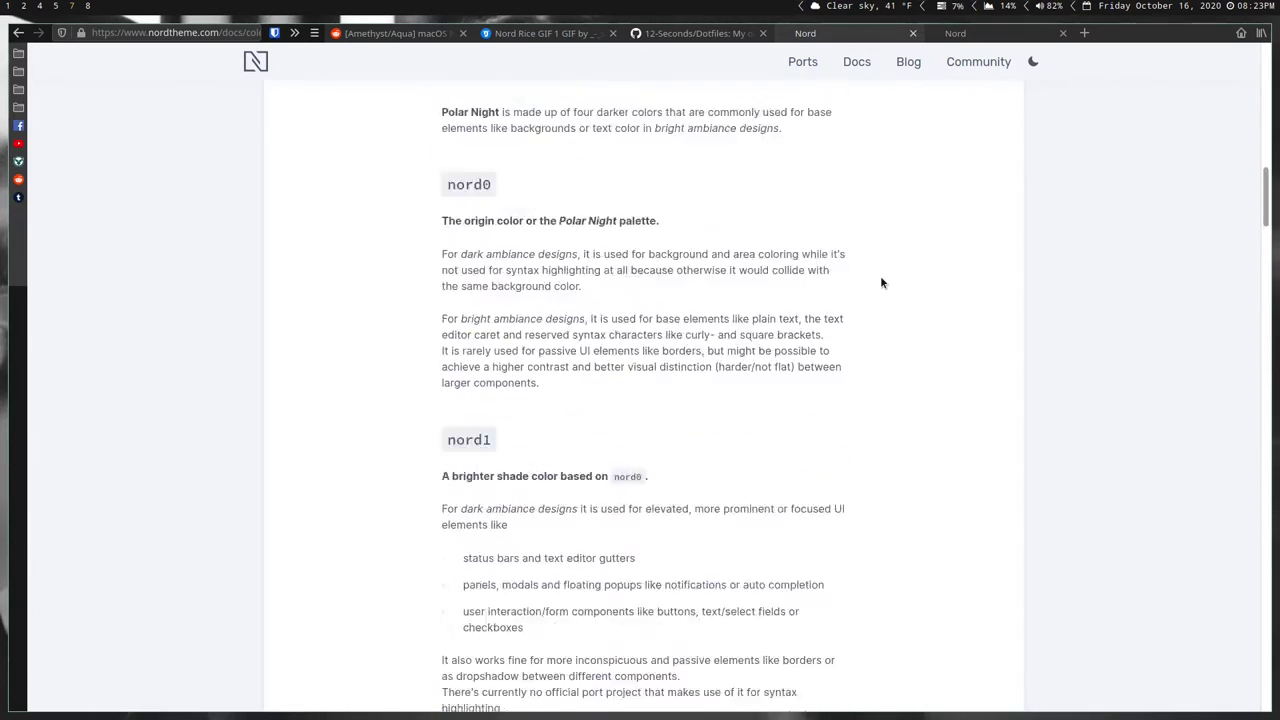
scroll(881, 283, "up", 5)
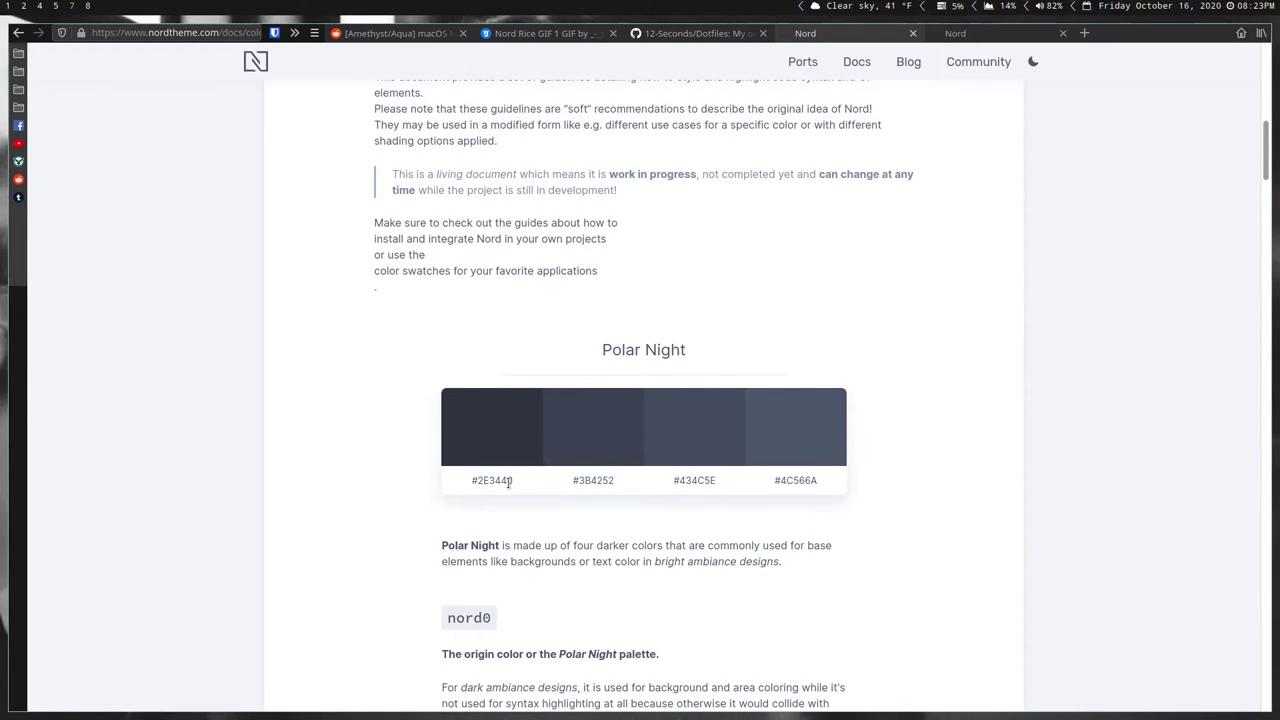
left_click_drag(516, 487, 471, 488)
left_click_drag(818, 483, 771, 485)
- Back in the polybar config, strip the # from the Gotham background value and pick #4c566a from the clipboard history
key("super+1")
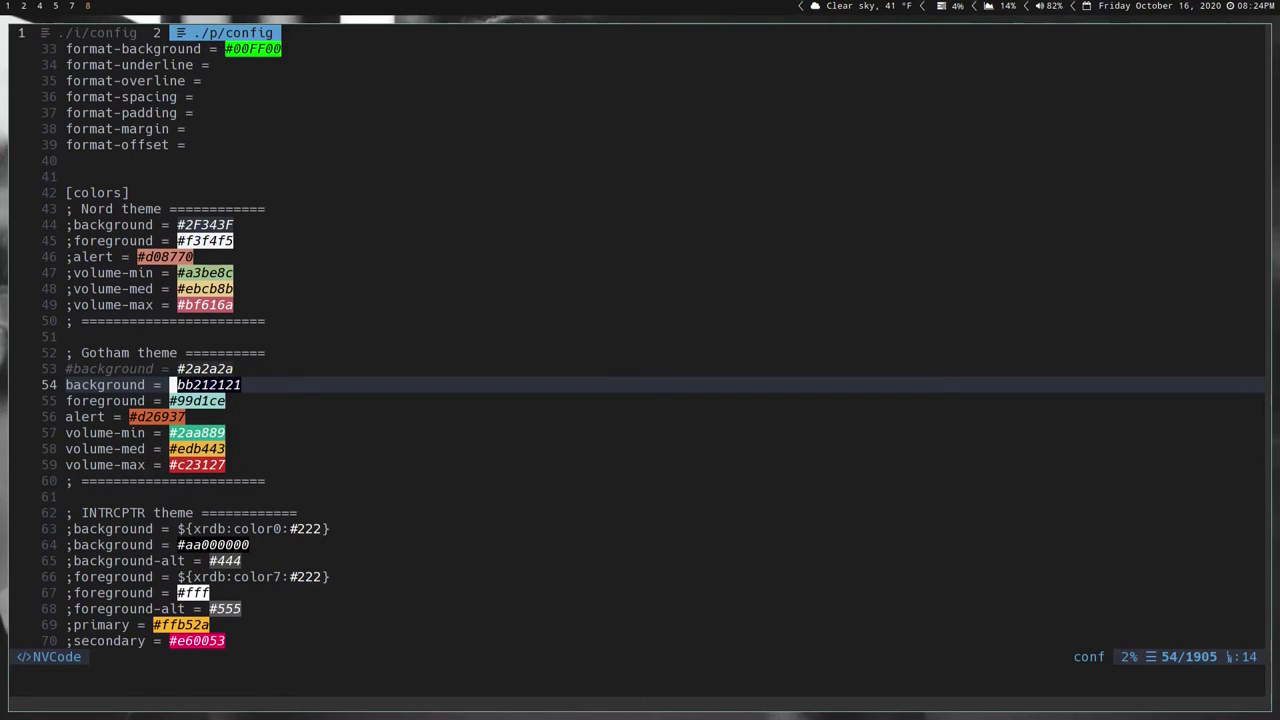
key("x")
key("c")
type("w")
type("bb212121")
key("Escape")
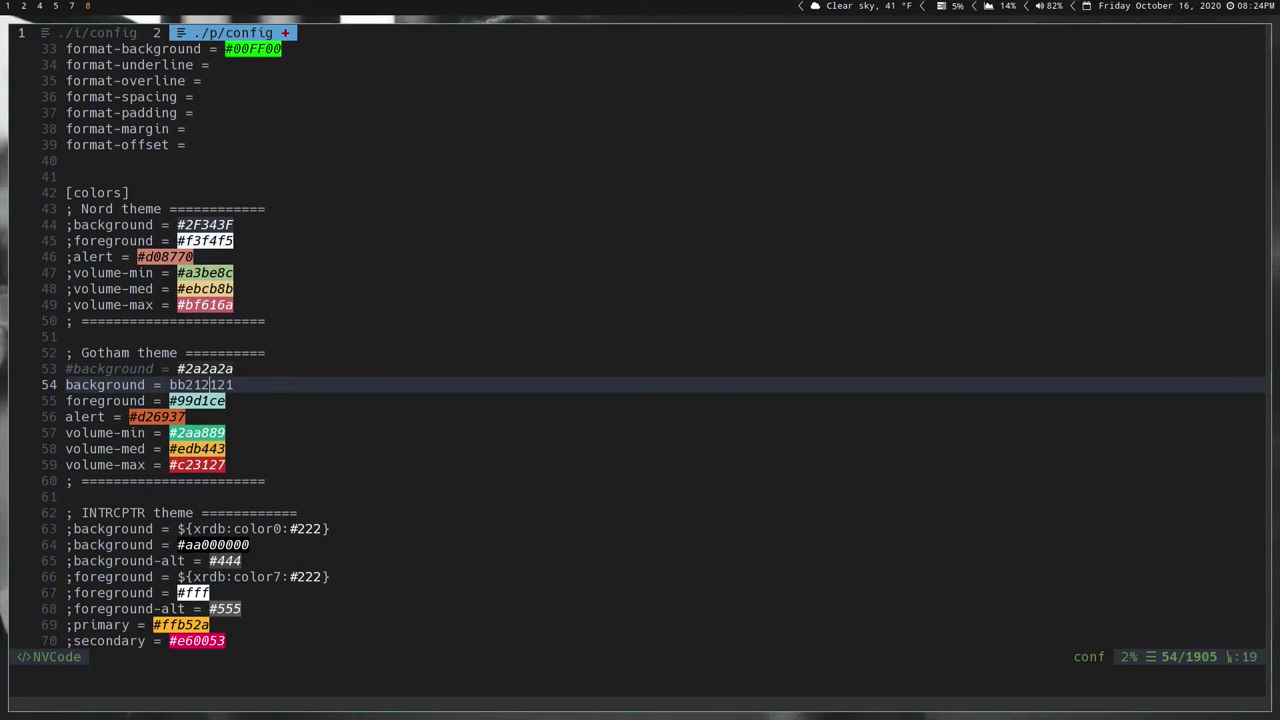
key("h")
key("h")
key("h")
key("h")
key("h")
key("h")
key("h")
key("super+v")
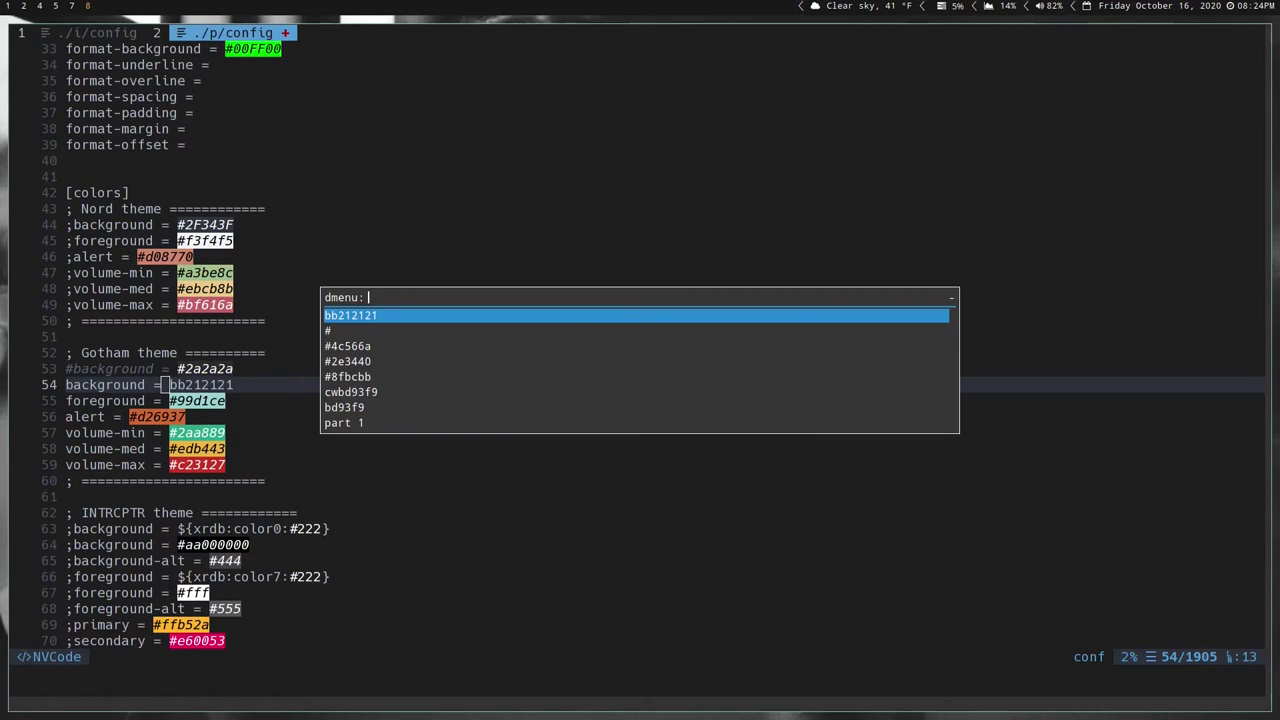
key("Down")
key("Down")
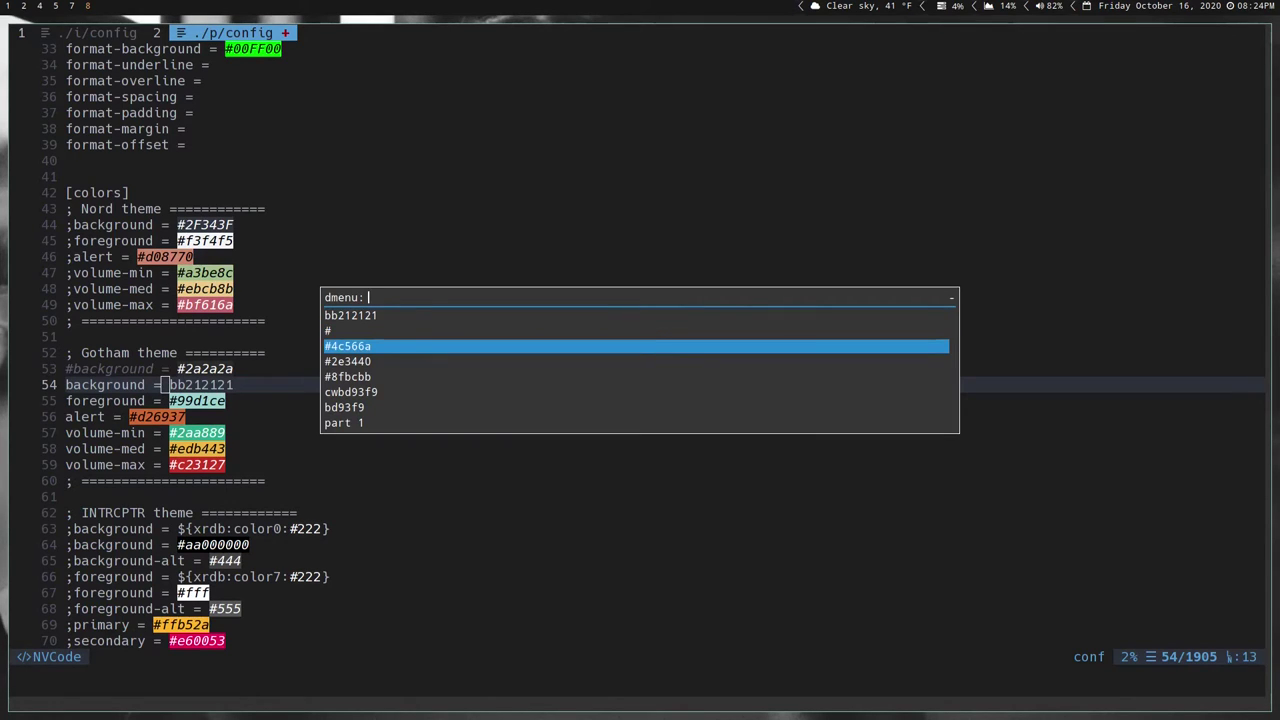
key("Return")
- Delete the remaining characters of the Gotham theme's old background value
key("l")
key("x")
key("x")
key("x")
key("x")
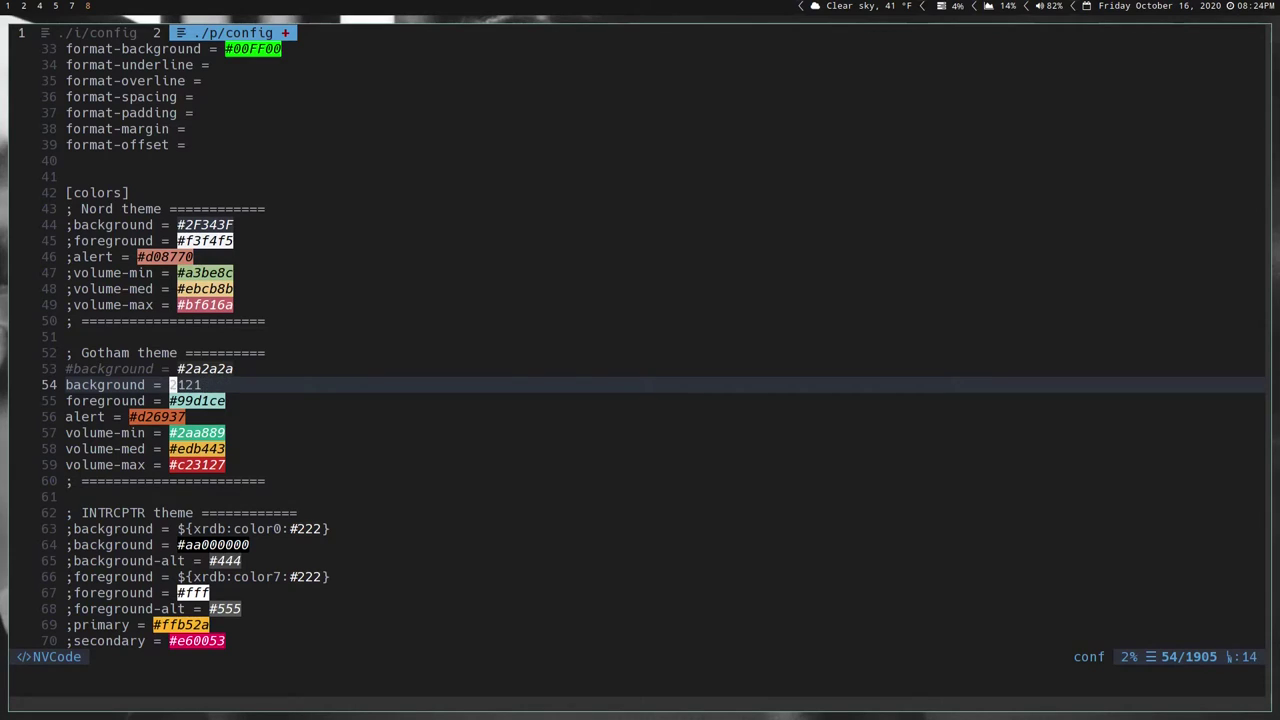
key("x")
key("x")
key("x")
key("x")
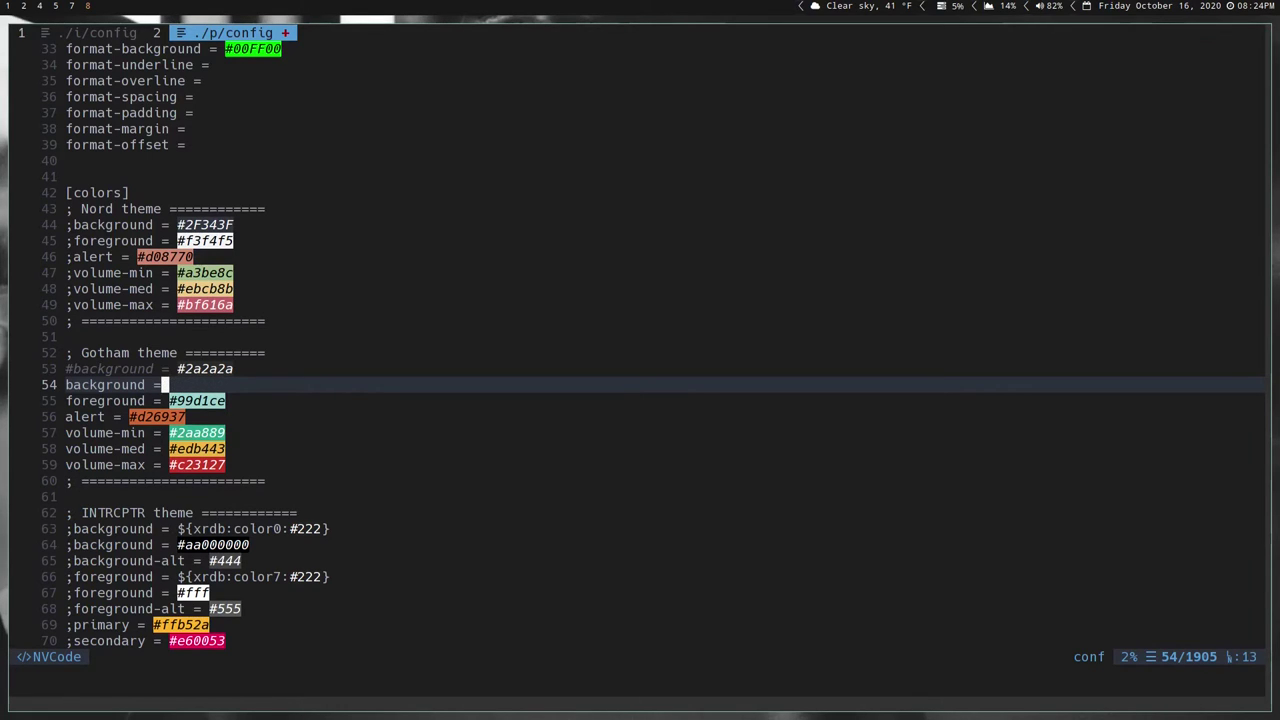
- Set the Gotham theme's background colour to #4c566a using the clipboard history
type("a")
type("1")
key("BackSpace")
type("1")
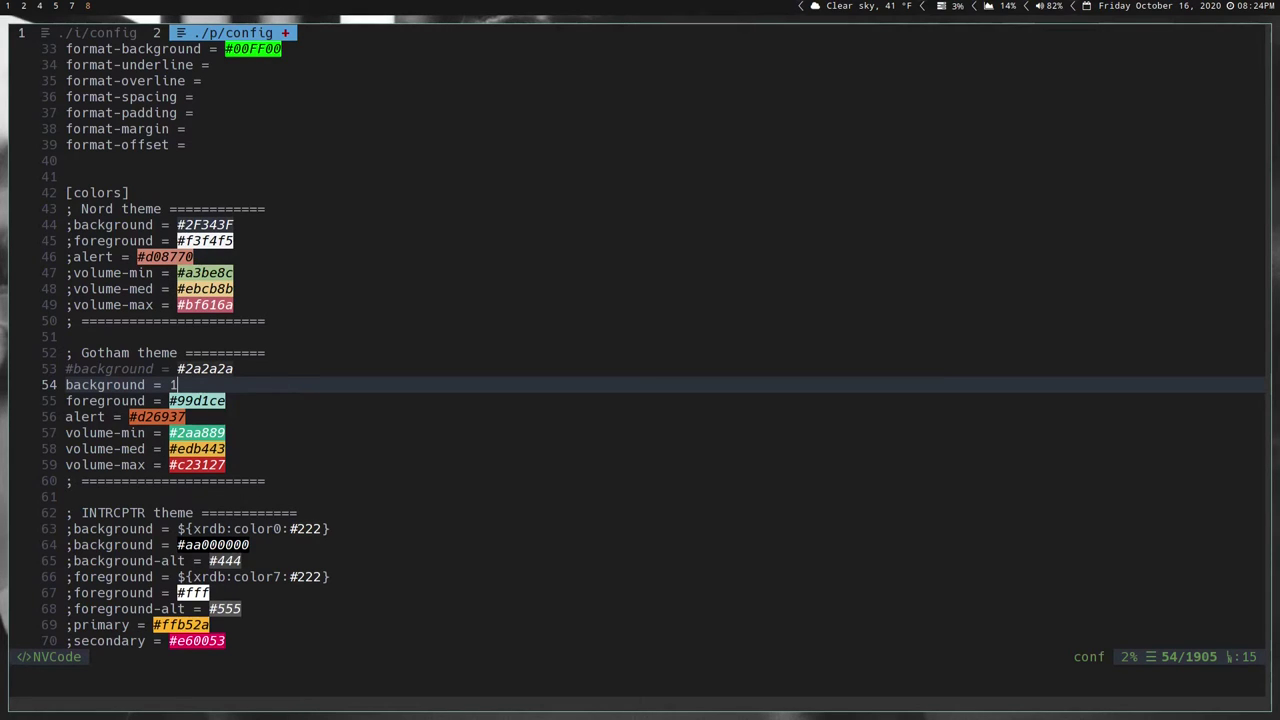
key("super+v")
key("Down")
key("Down")
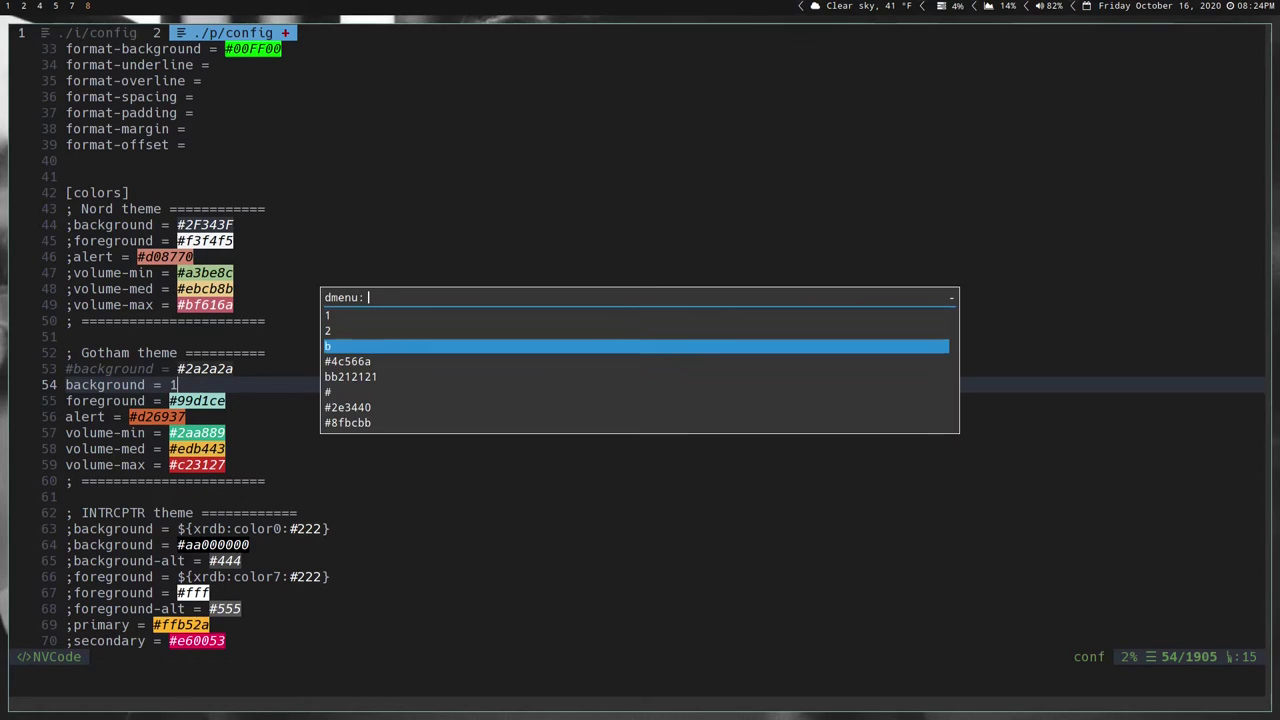
key("Down")
key("Return")
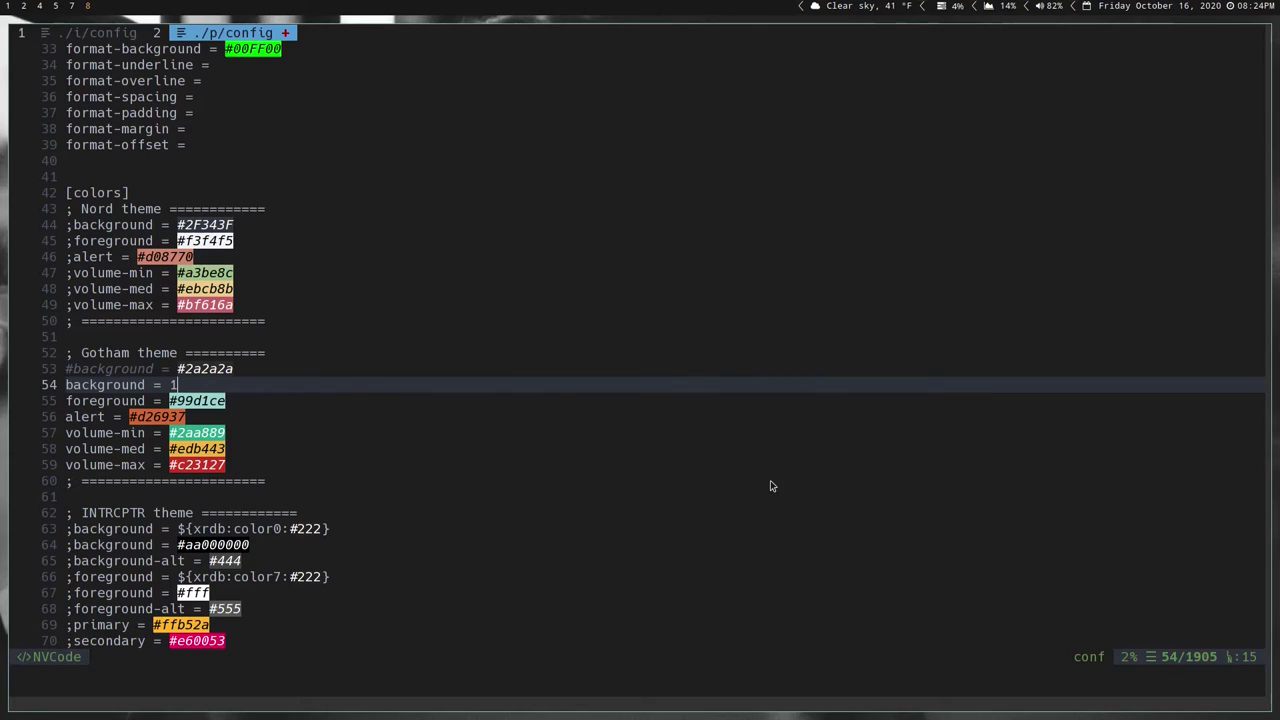
key("BackSpace")
type("#4c566a")
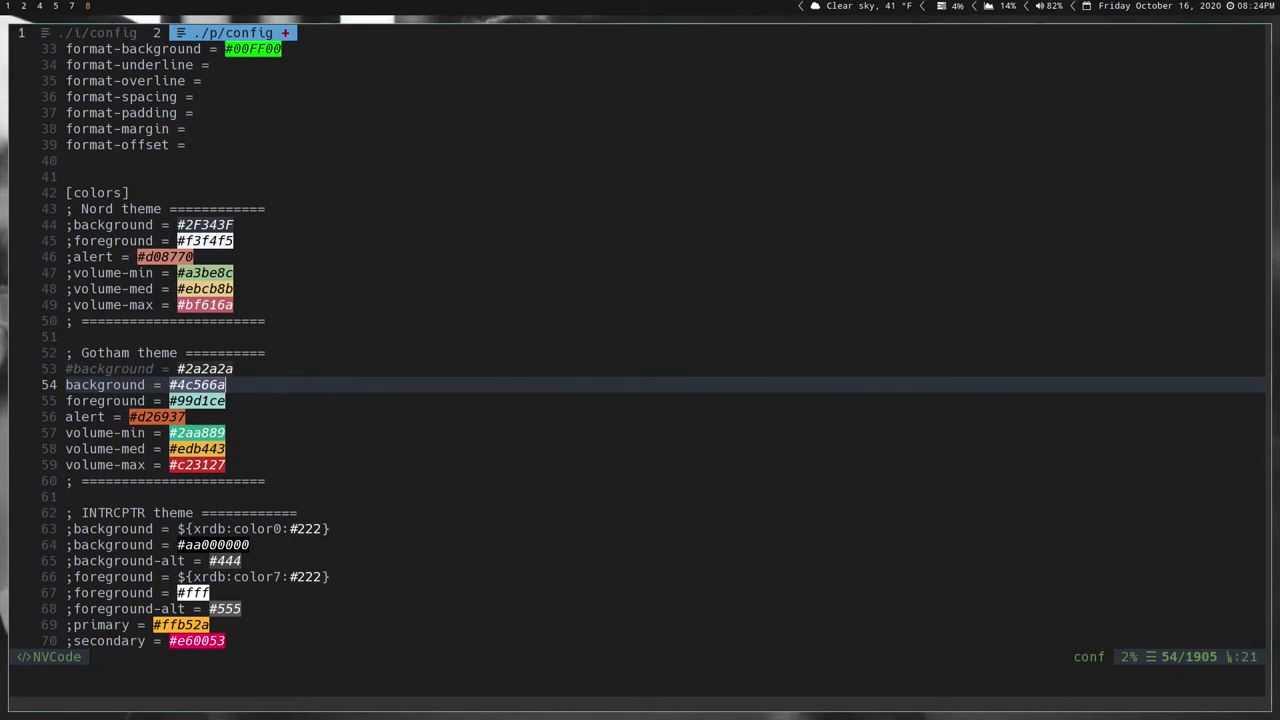
key("Down")
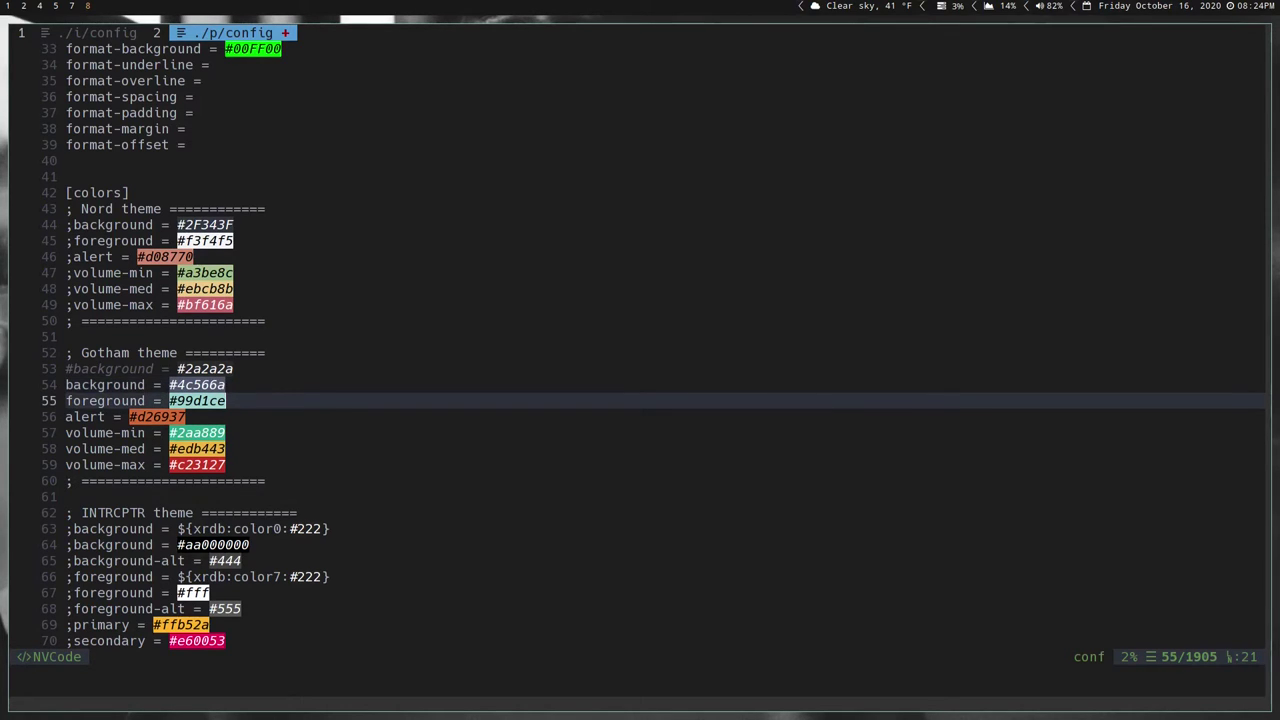
key("Up")
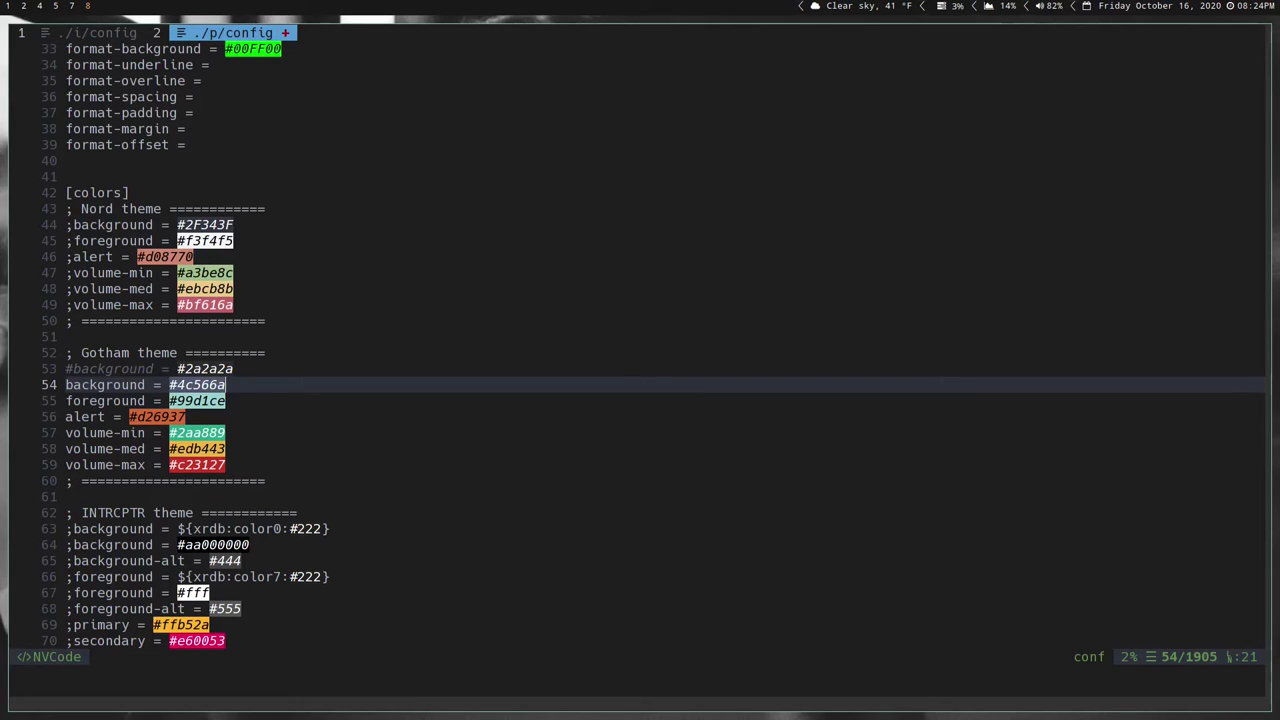
- Set the Gotham theme's foreground colour to #ffffff and save the polybar config
key("Down")
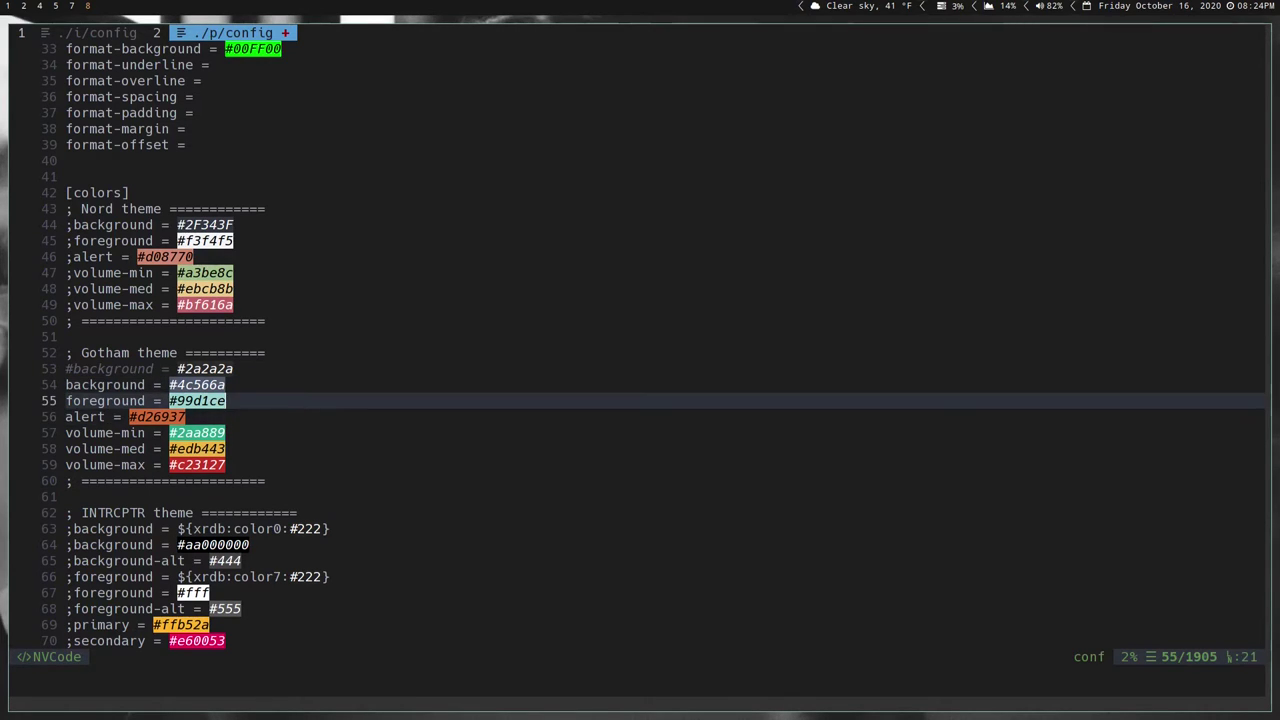
key("Down")
key("Up")
type("ciw")
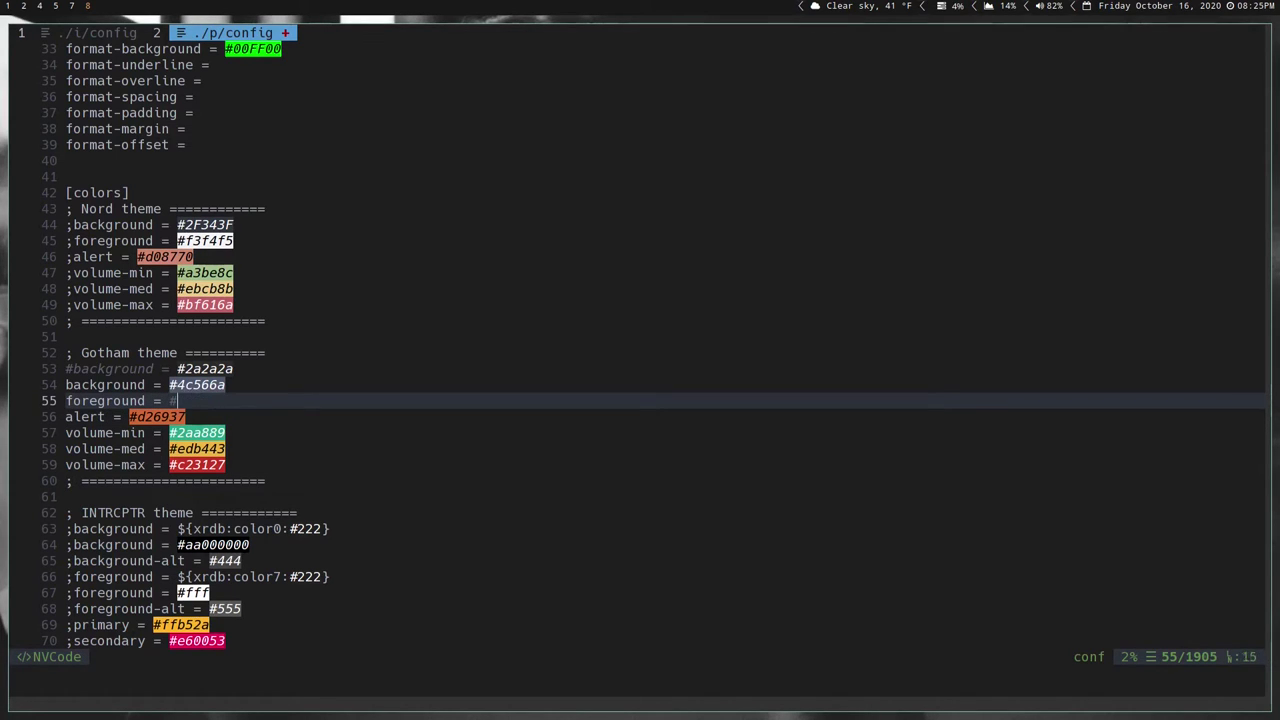
type("ffffff")
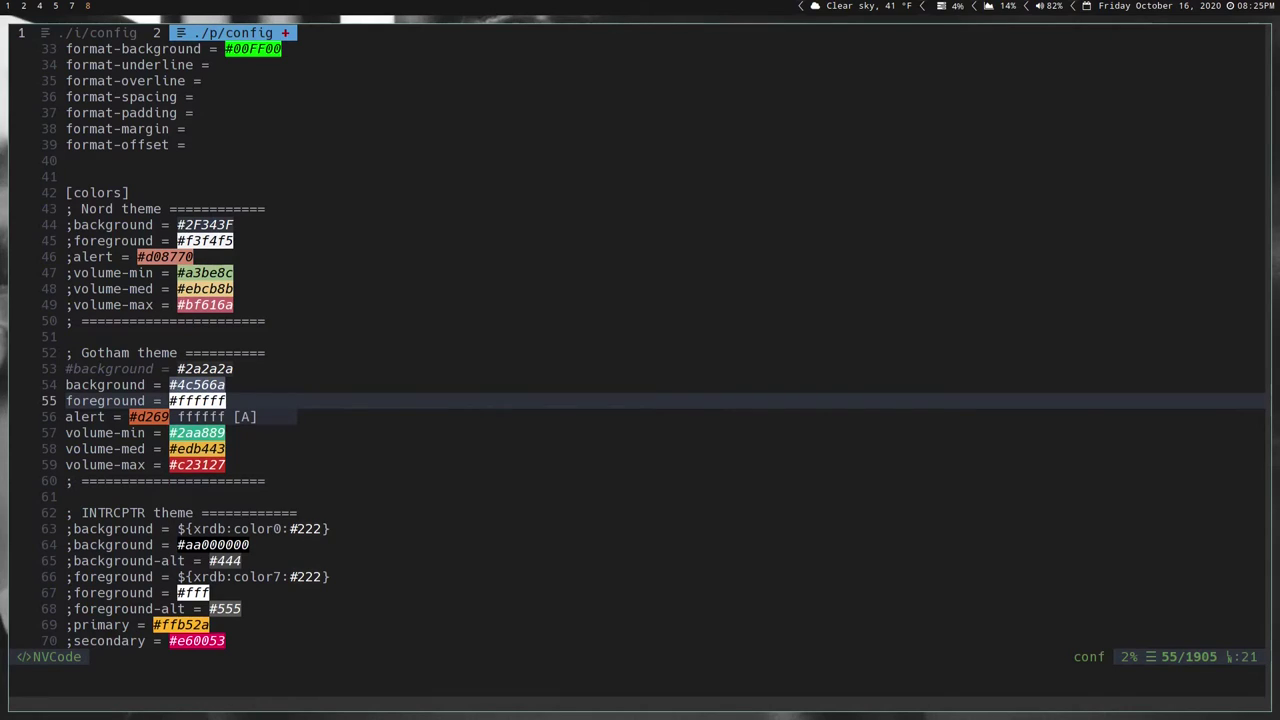
key("Tab")
key("Escape")
type(":w")
key("Return")
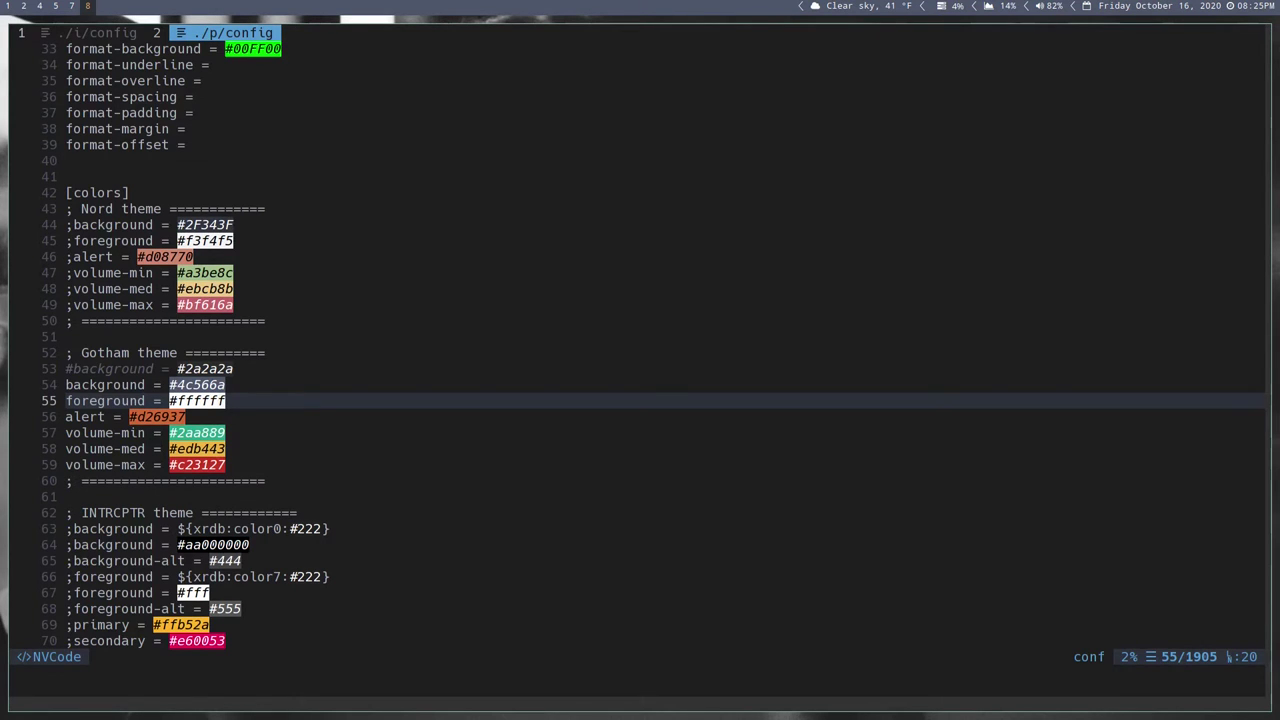
- Review the Gotham theme's colour entries from the background value down to the INTRCPTR theme heading
key("j")
key("k")
key("k")
key("j")
key("k")
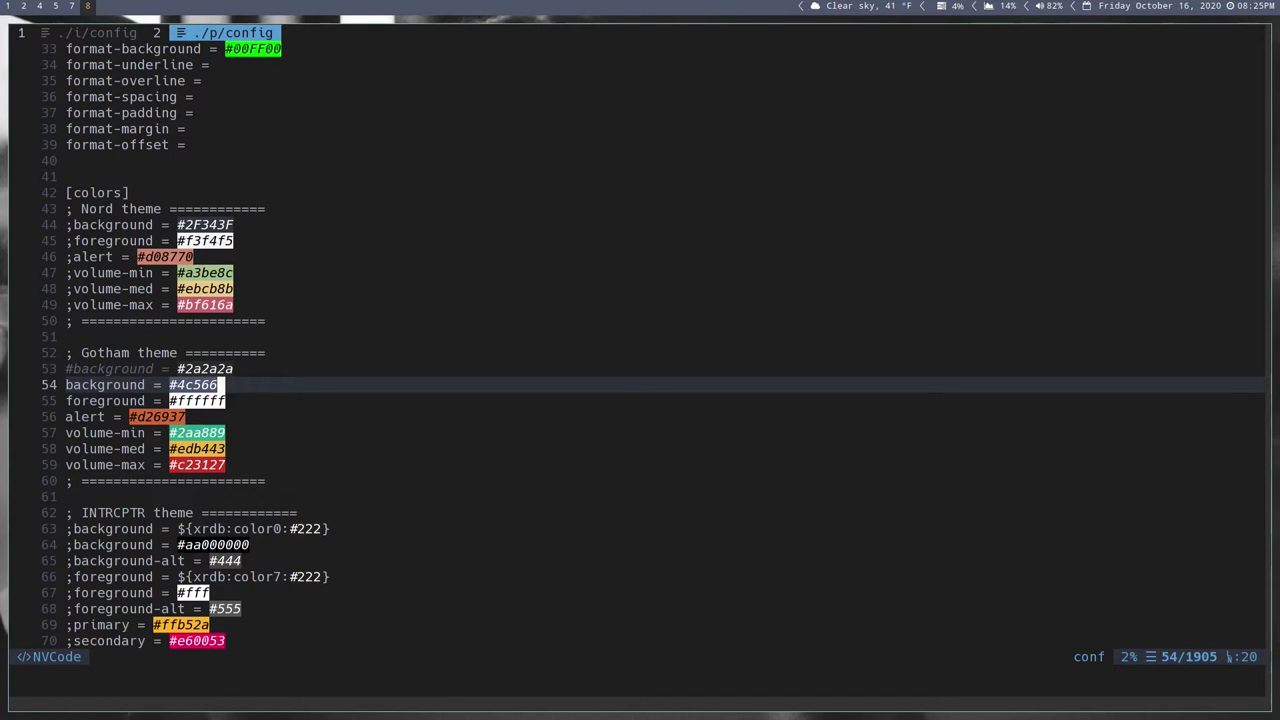
key("j")
key("j")
key("j")
key("j")
key("j")
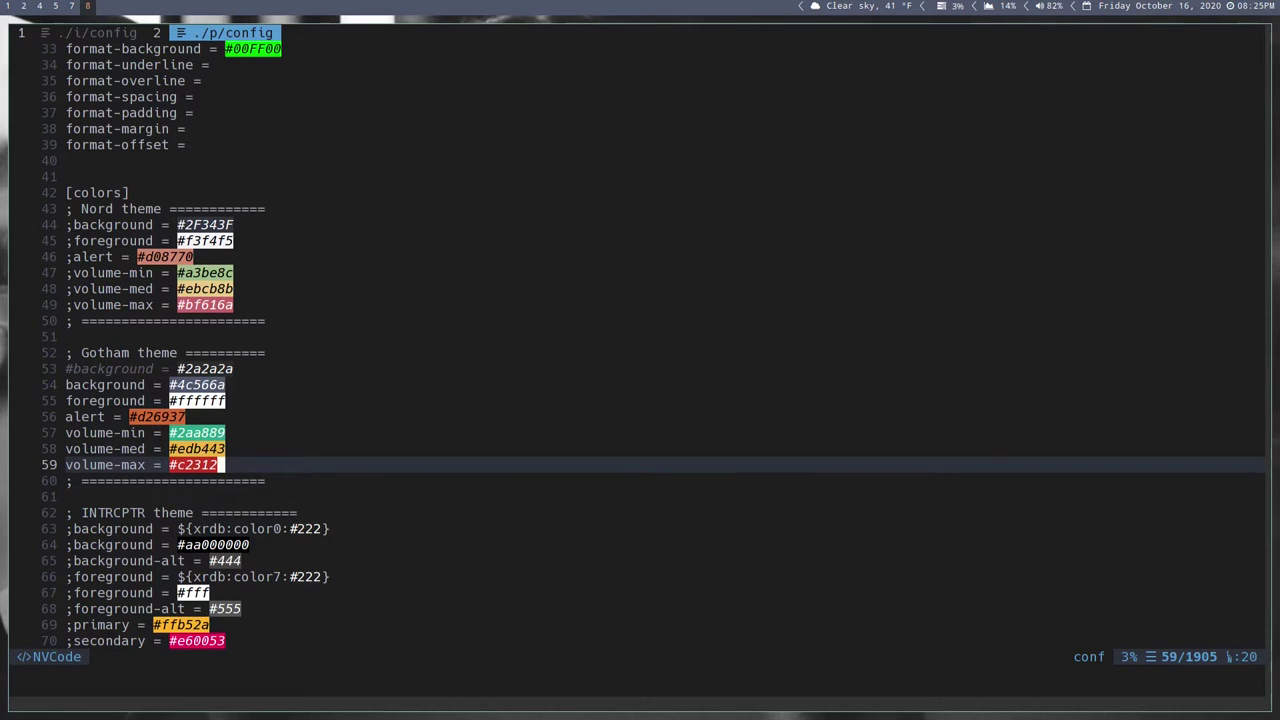
key("j")
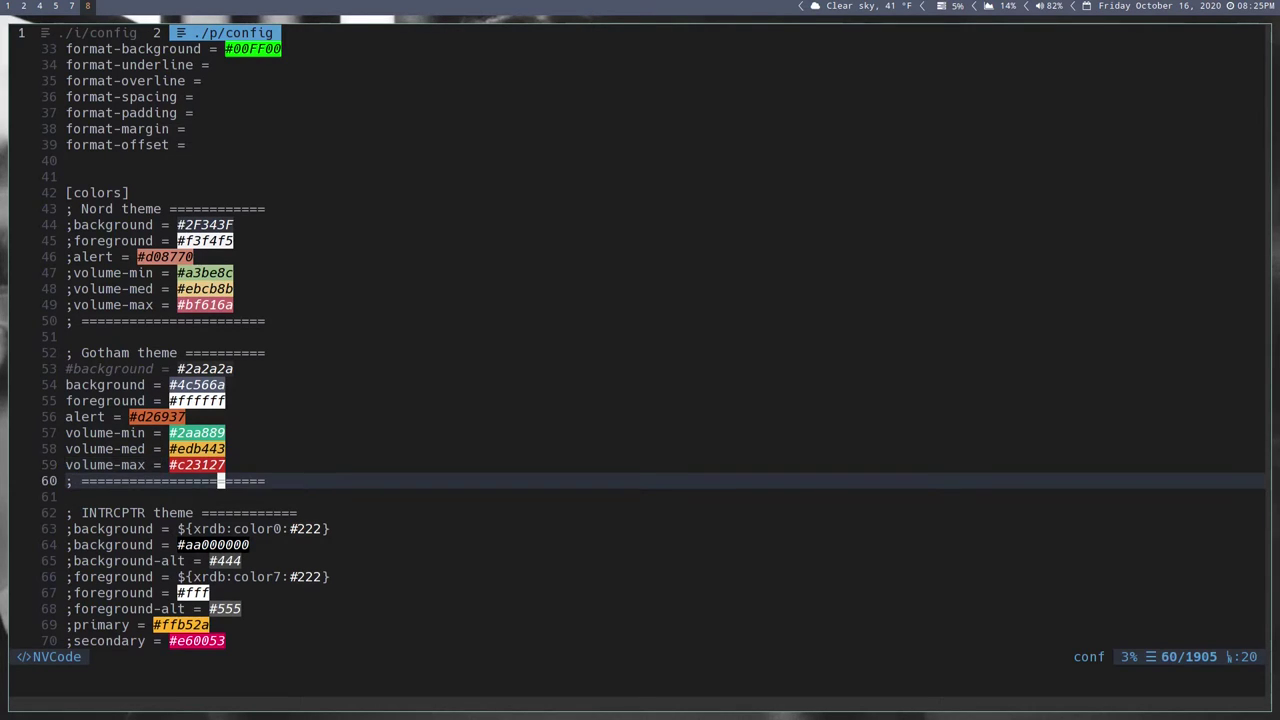
key("j")
key("j")
key("j")
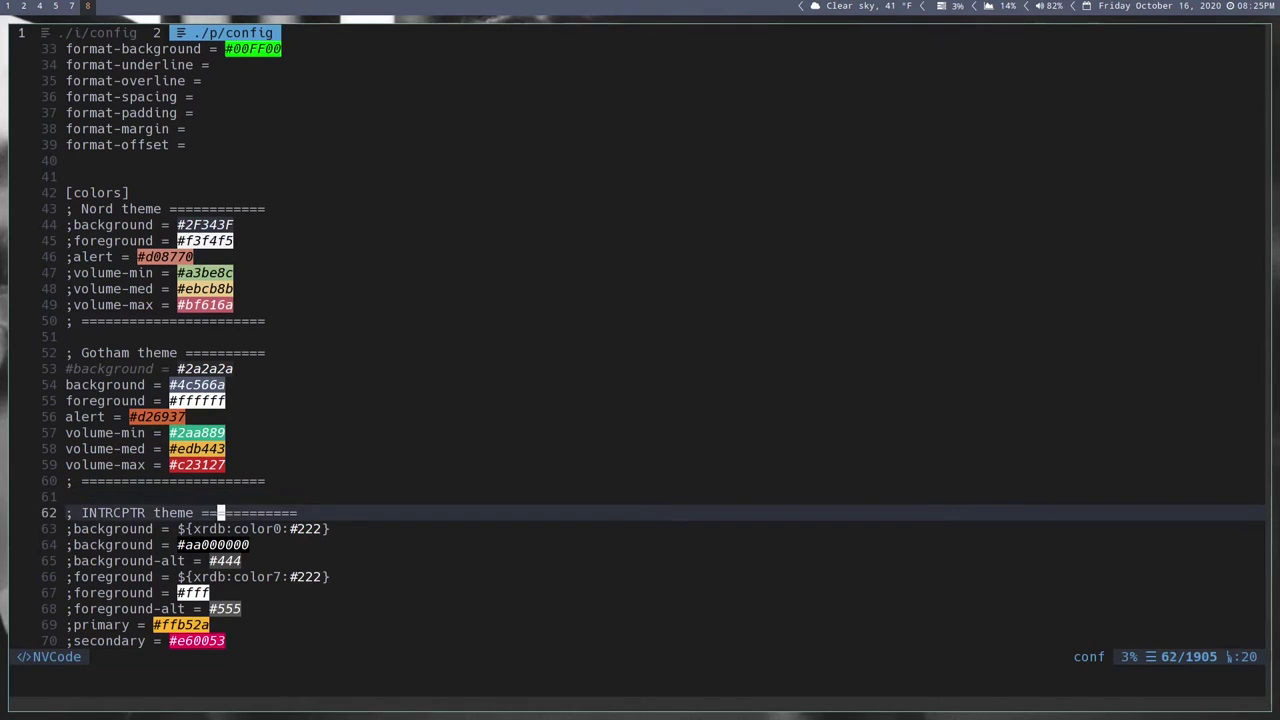
key("j")
- Delete the commented-out #2a2a2a background line from the Gotham theme
key("k")
key("k")
key("k")
key("k")
key("k")
key("k")
key("k")
key("k")
key("k")
key("k")
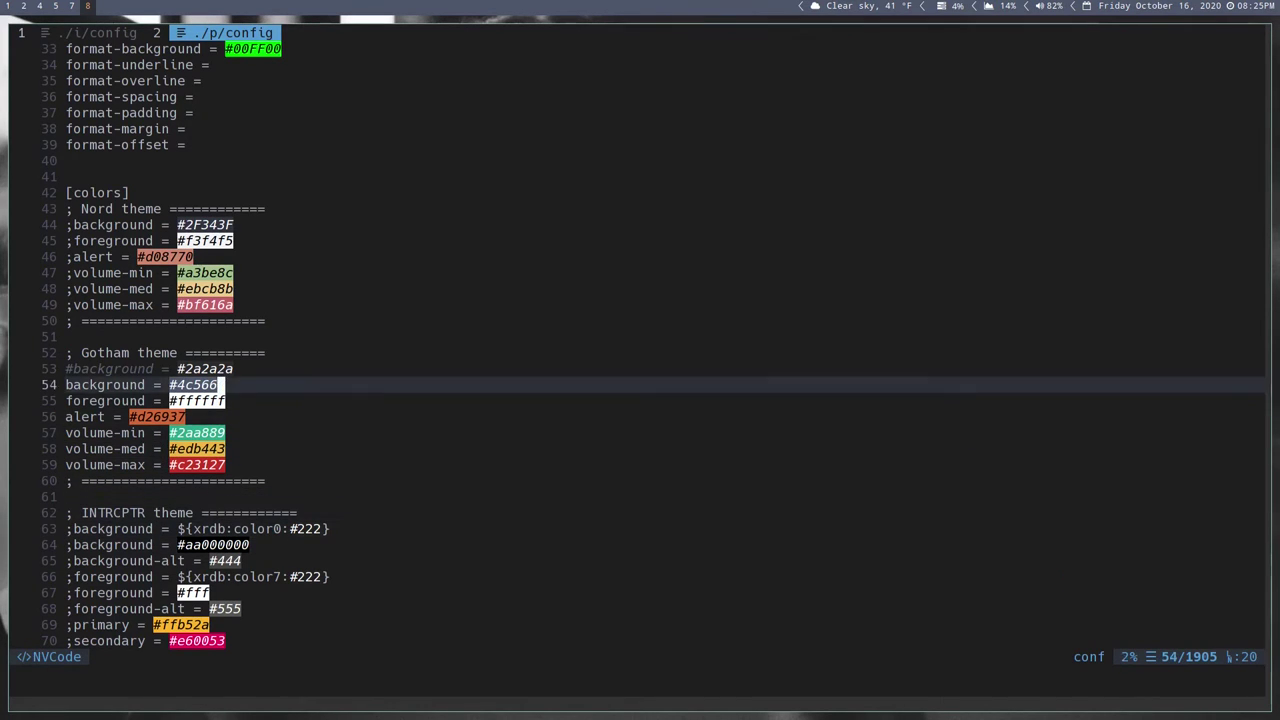
key("k")
key("d")
key("d")
- Look past the remaining theme colours to the background and foreground settings of the bar/mainbar-i3 section
key("j")
key("j")
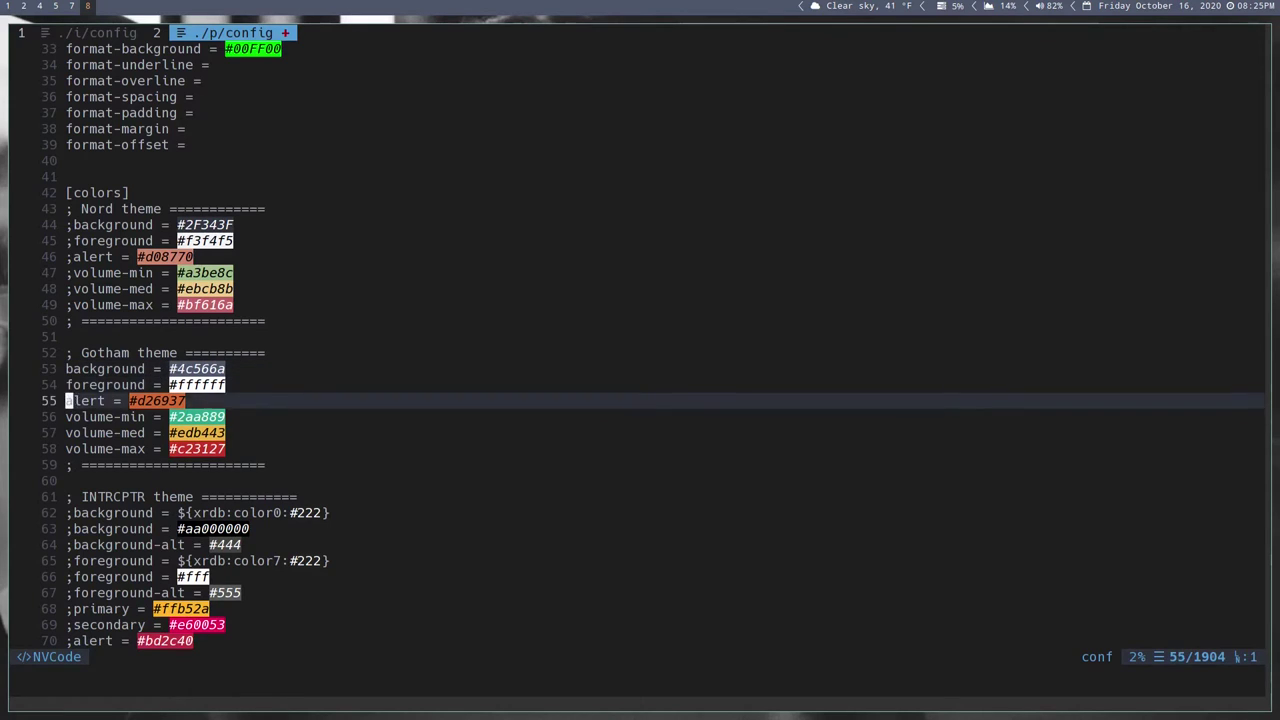
key("j")
key("j")
key("j")
key("j")
key("j")
key("j")
key("j")
key("j")
key("j")
key("j")
key("j")
key("j")
key("j")
key("j")
key("j")
key("j")
key("j")
key("j")
key("j")
key("j")
key("j")
key("j")
key("j")
key("j")
key("j")
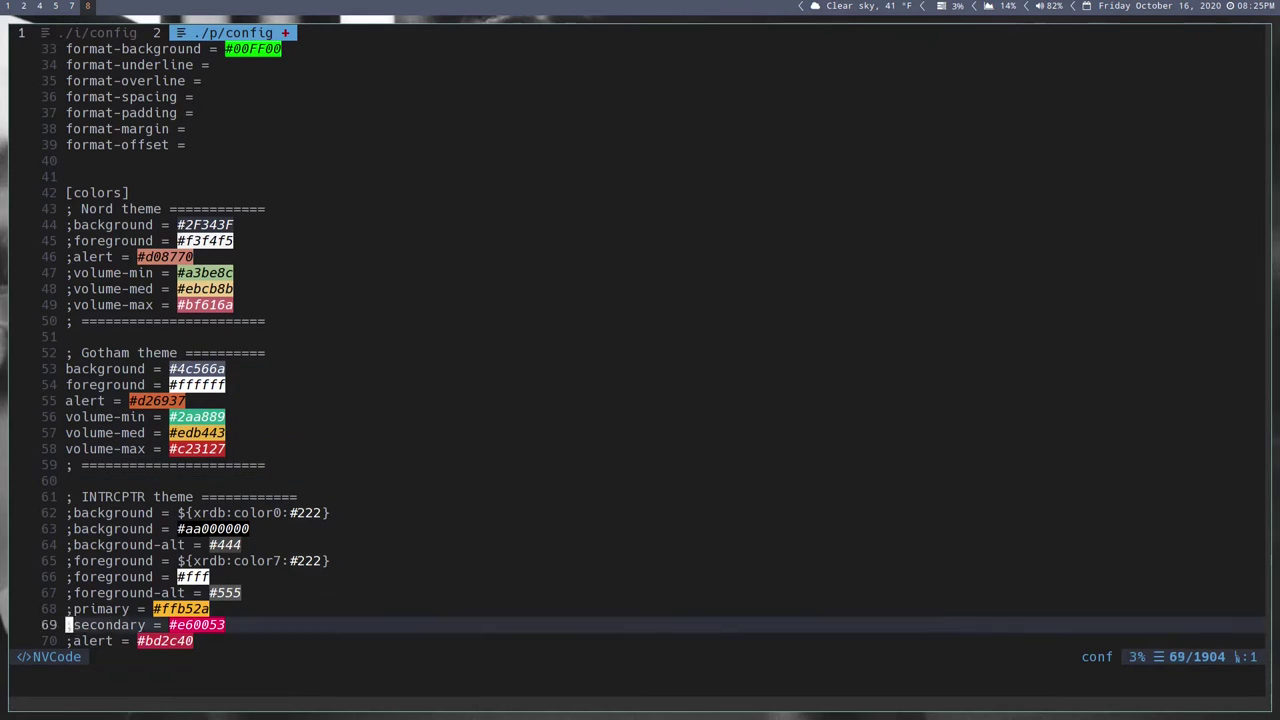
key("j")
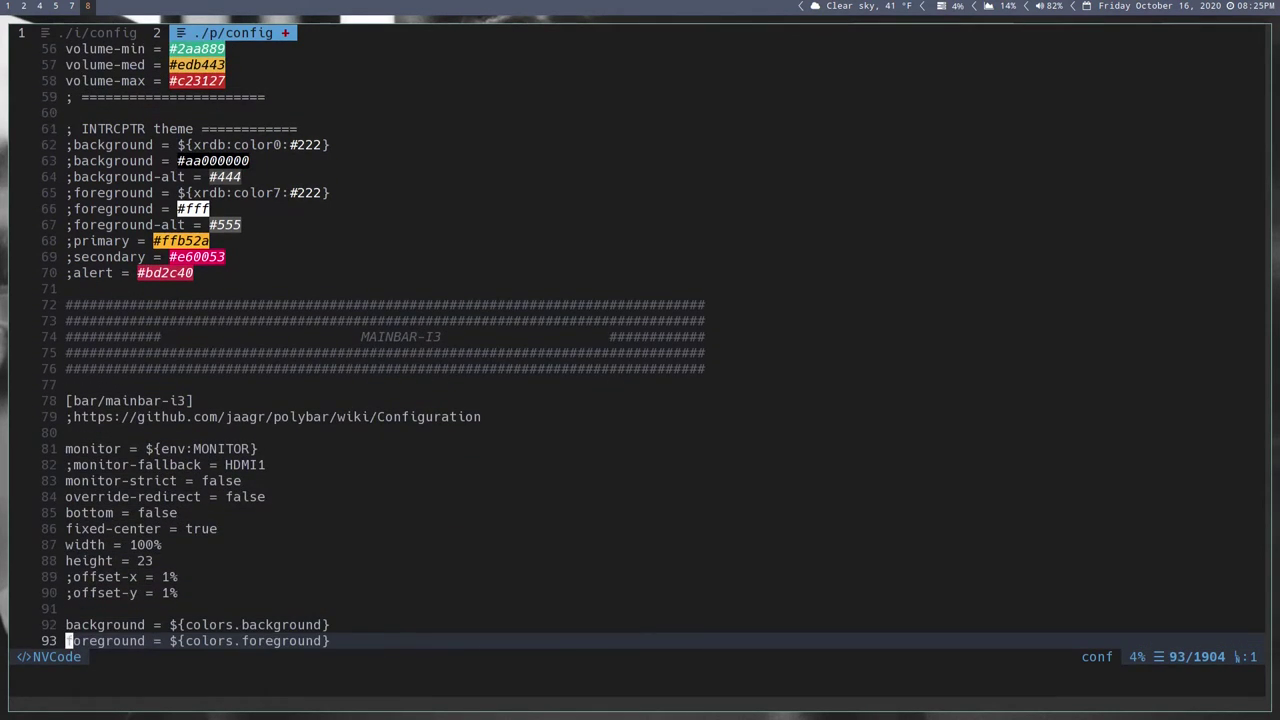
key("j")
key("j")
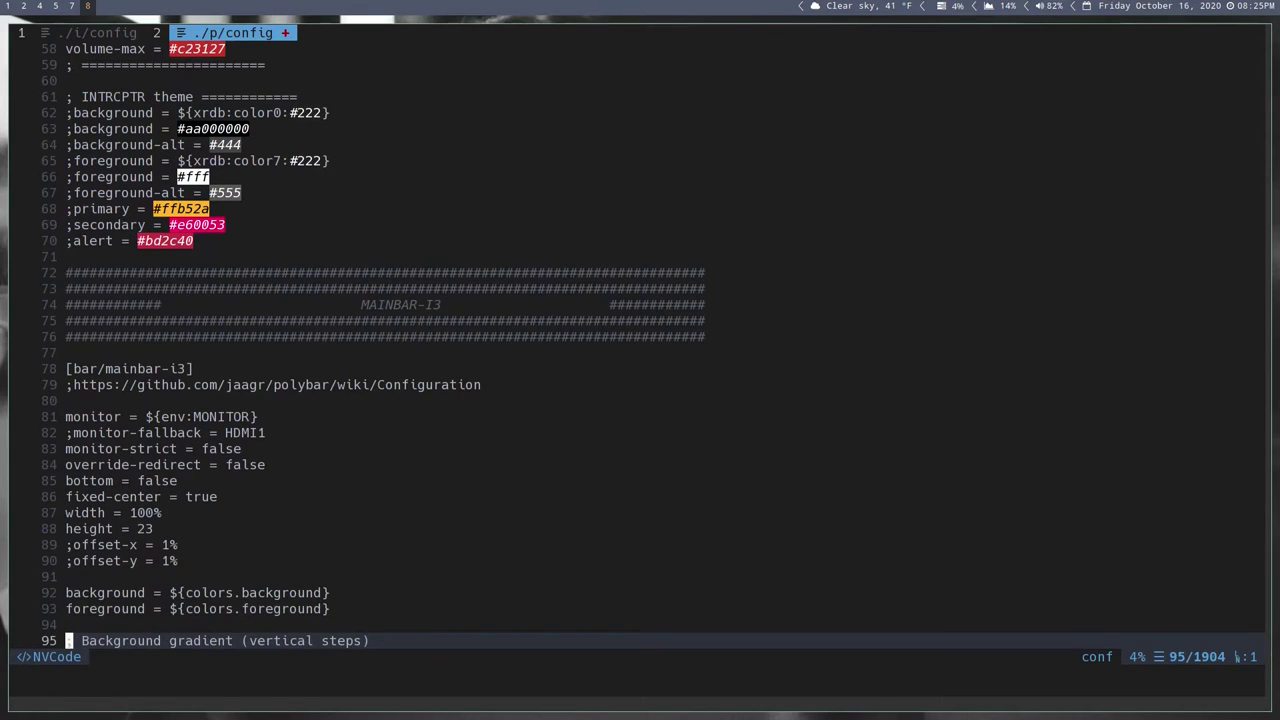
key("k")
key("k")
key("k")
key("k")
key("k")
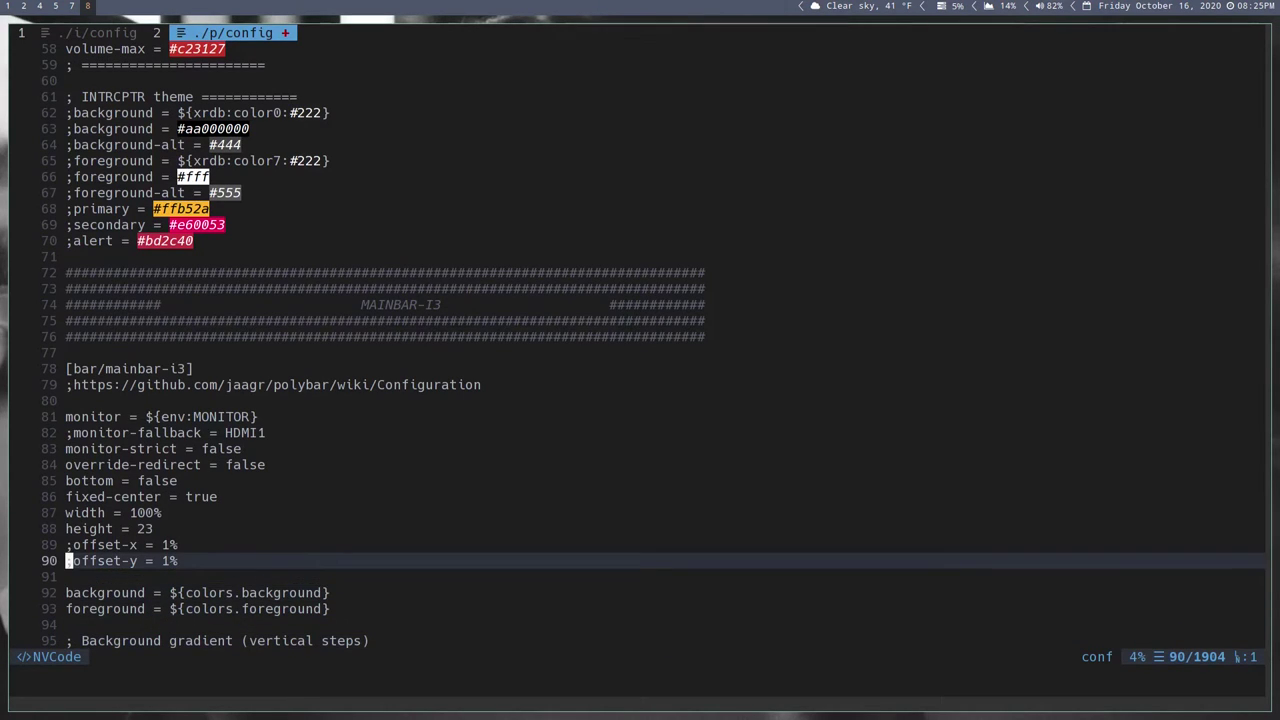
key("j")
key("j")
key("j")
key("j")
key("j")
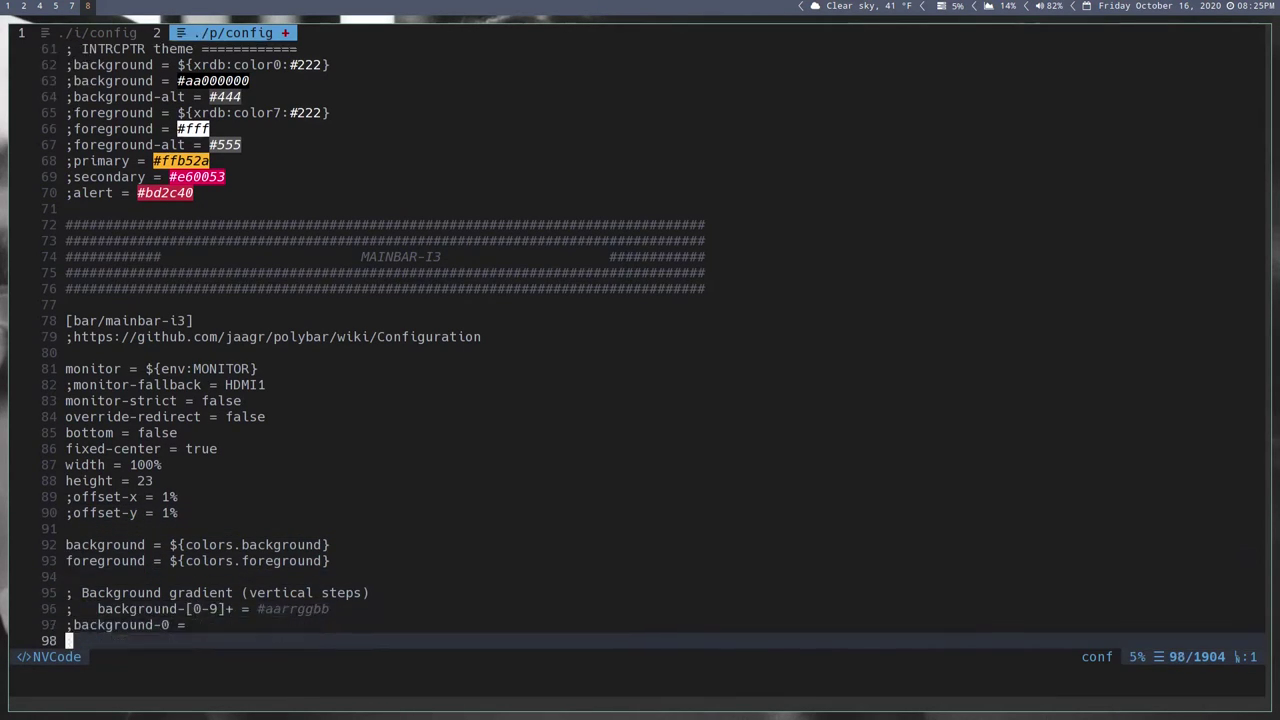
- Examine the line, border, padding and module margin settings of the bar/mainbar-i3 section
key("j")
key("j")
key("j")
key("j")
key("j")
key("j")
key("j")
key("j")
key("j")
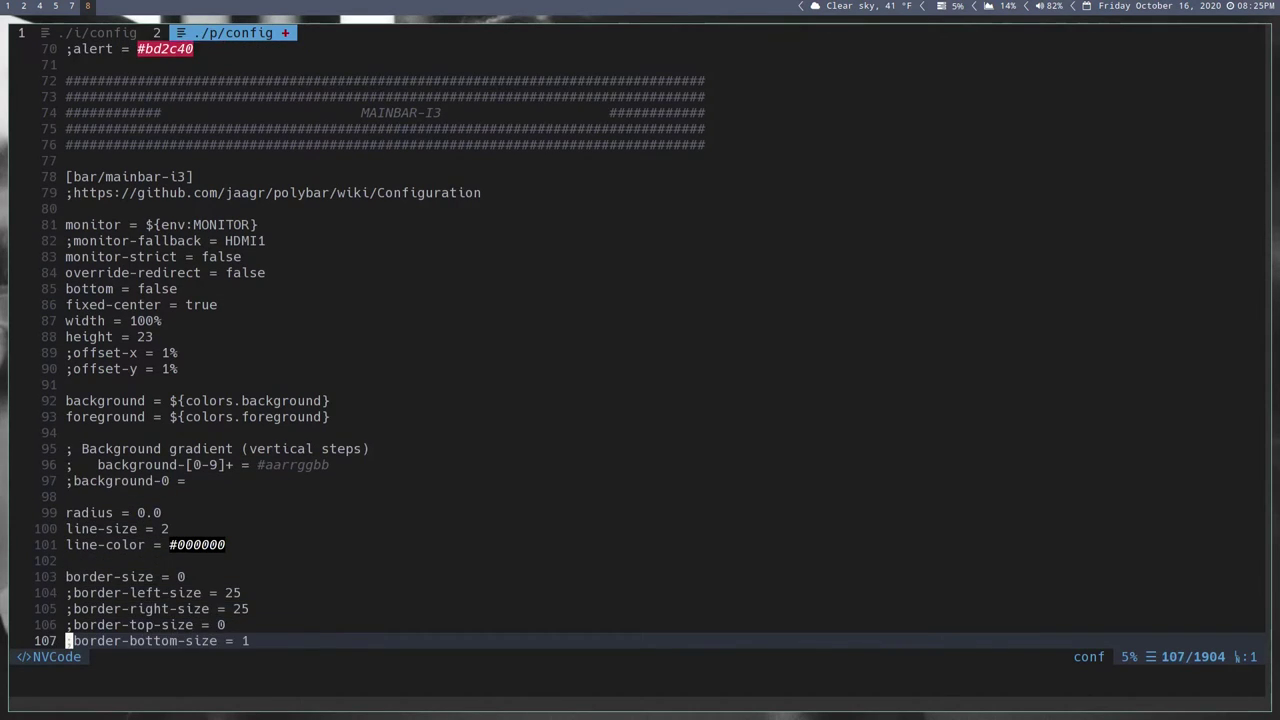
key("j")
key("j")
key("j")
key("j")
key("j")
key("j")
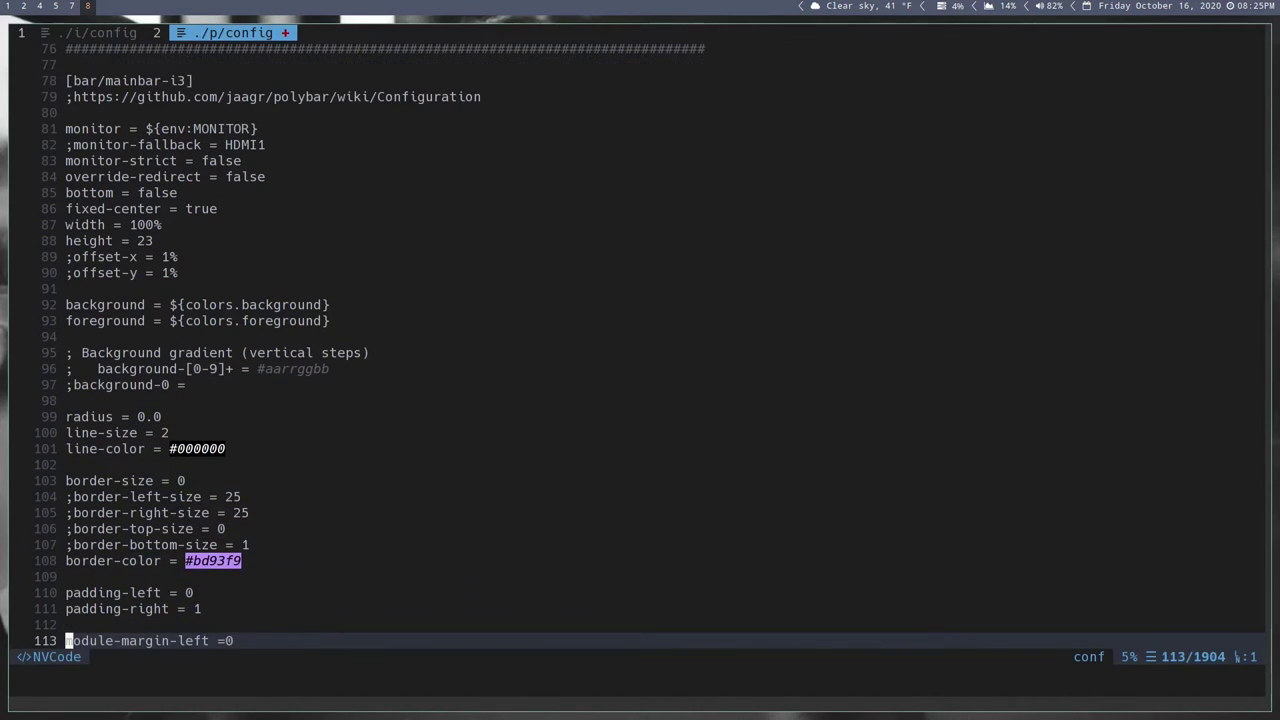
key("j")
key("j")
key("j")
key("j")
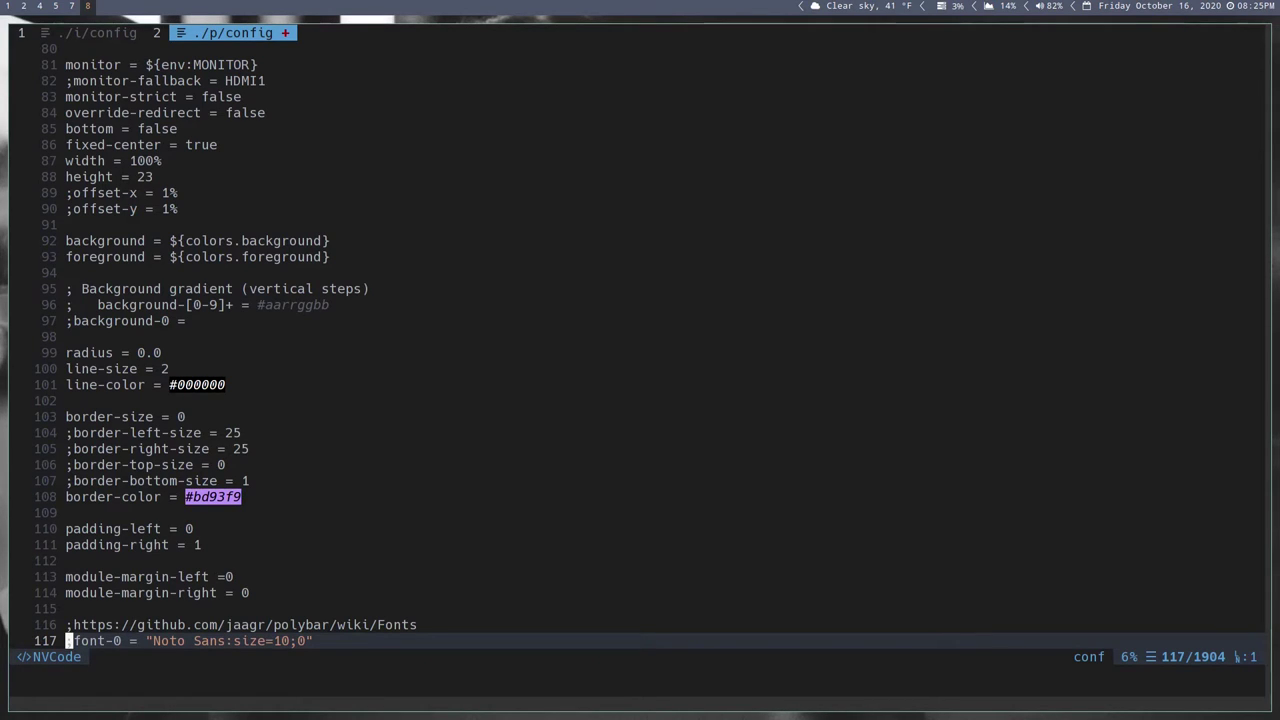
- Go back to the bar/mainbar-i3 background setting and check how it references the colors section
key("k")
key("k")
key("k")
key("k")
key("k")
key("k")
key("k")
key("k")
key("k")
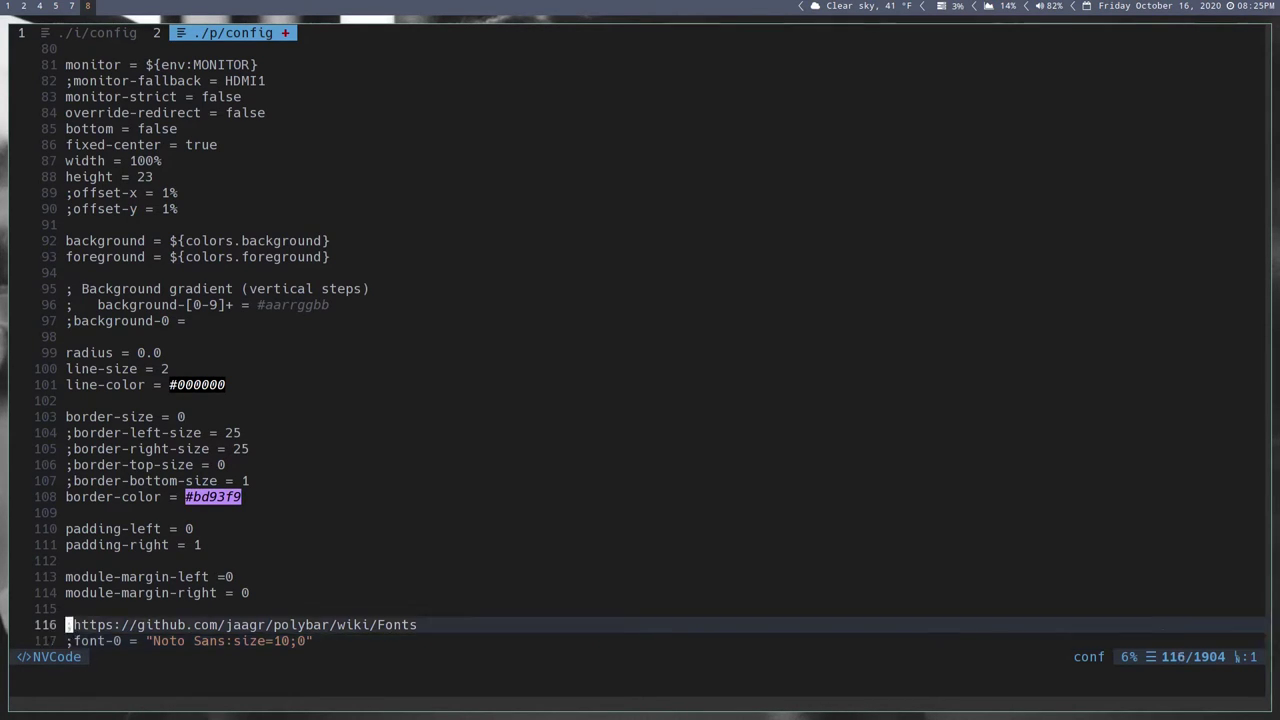
key("k")
key("k")
key("k")
key("k")
key("k")
key("k")
key("k")
key("k")
key("k")
key("k")
key("k")
key("k")
key("k")
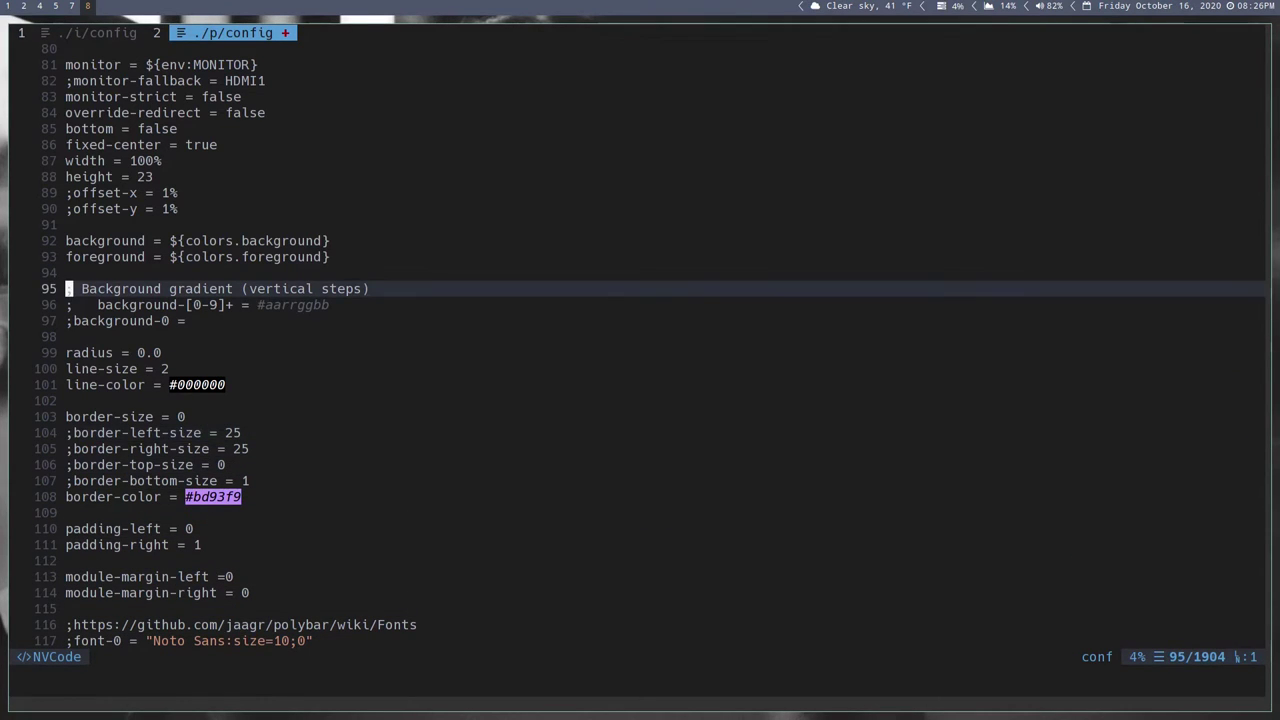
key("k")
key("k")
key("k")
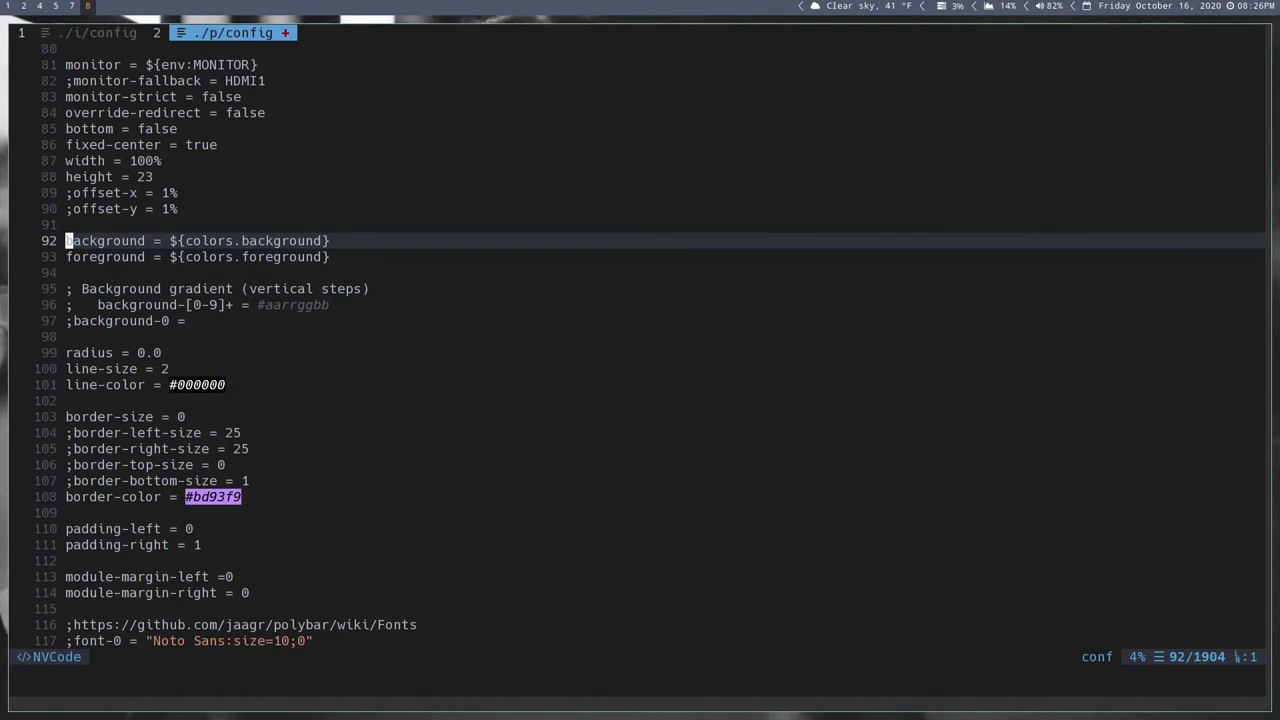
- Examine the bar/mainbar-i3 settings below the background and foreground, through the fonts and the left, center and right modules
key("j")
key("j")
key("j")
key("j")
key("j")
key("j")
key("j")
key("j")
key("j")
key("j")
key("j")
key("j")
key("j")
key("j")
key("j")
key("j")
key("j")
key("j")
key("j")
key("j")
key("j")
key("j")
key("j")
key("j")
key("j")
key("j")
key("j")
key("j")
key("j")
key("j")
key("j")
key("j")
key("j")
key("j")
key("j")
key("j")
key("j")
key("j")
- Insert a blank line above modules-left to separate the module lists from the font settings
key("k")
key("k")
key("k")
key("k")
key("k")
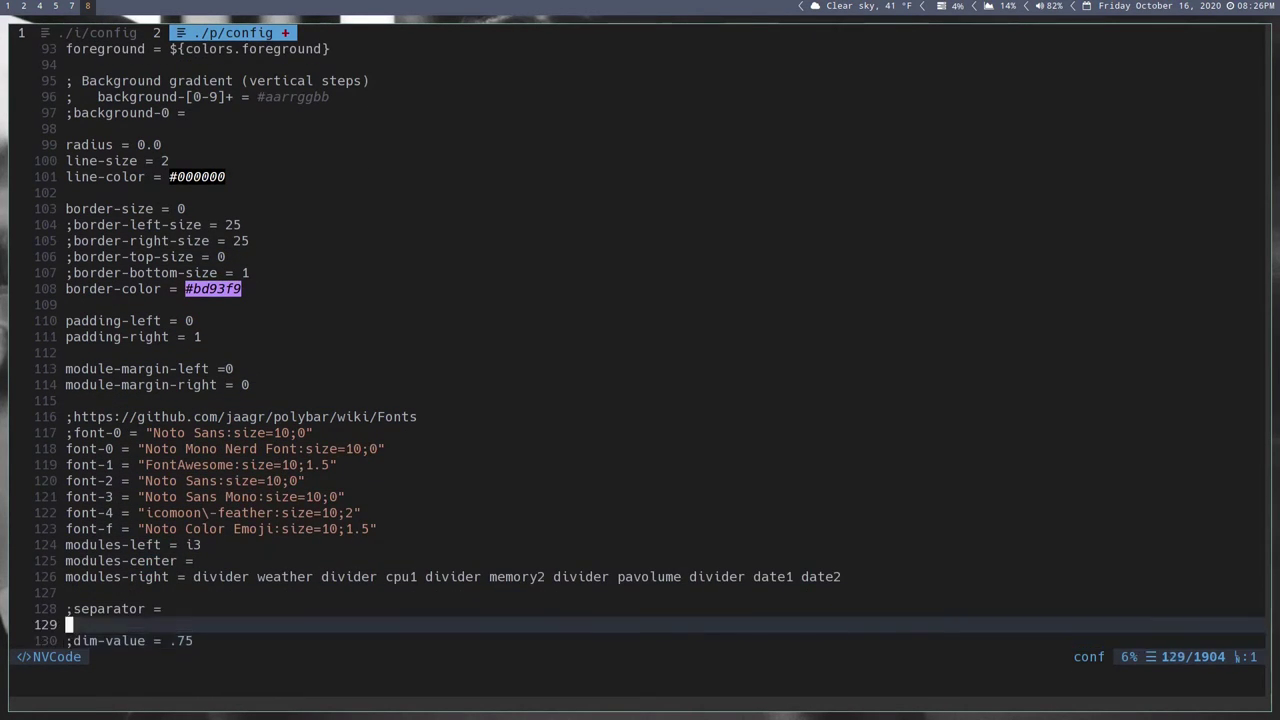
key("k")
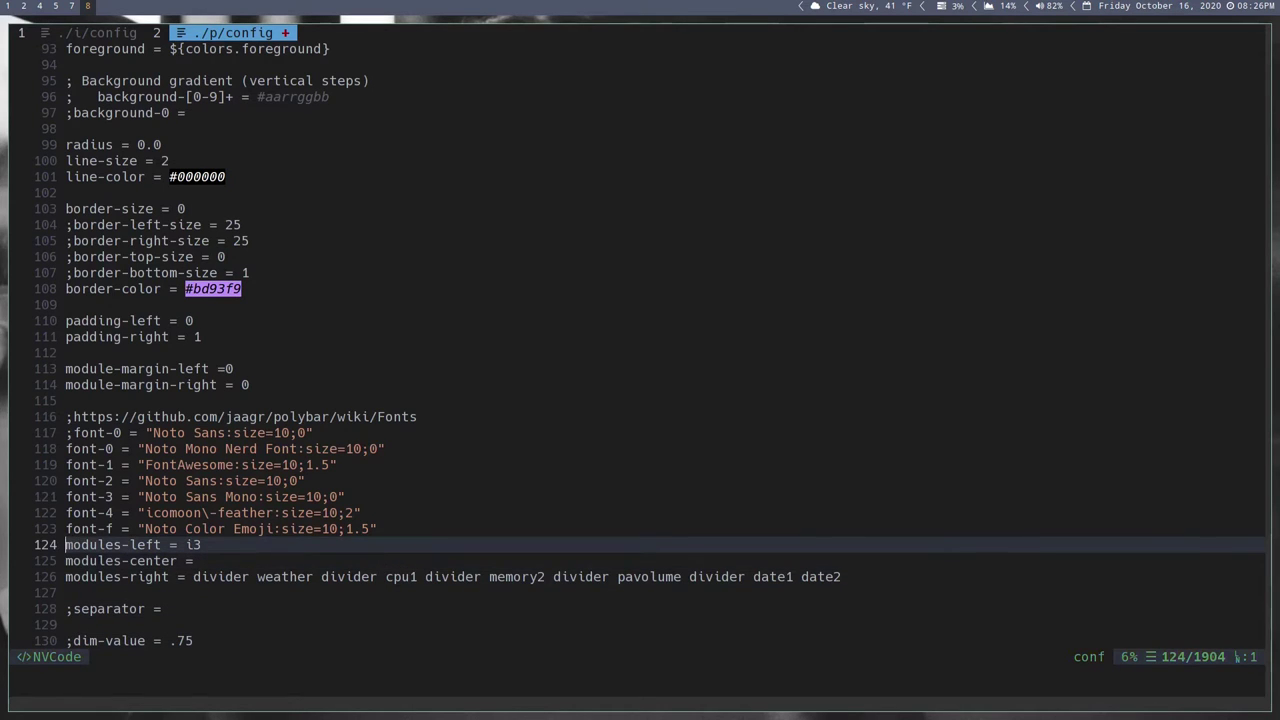
key("O")
key("Escape")
- Examine the modules-right list and the tray settings, including how tray-background references the colors section
key("j")
key("j")
key("j")
key("j")
key("j")
key("j")
key("j")
key("j")
key("j")
key("j")
key("j")
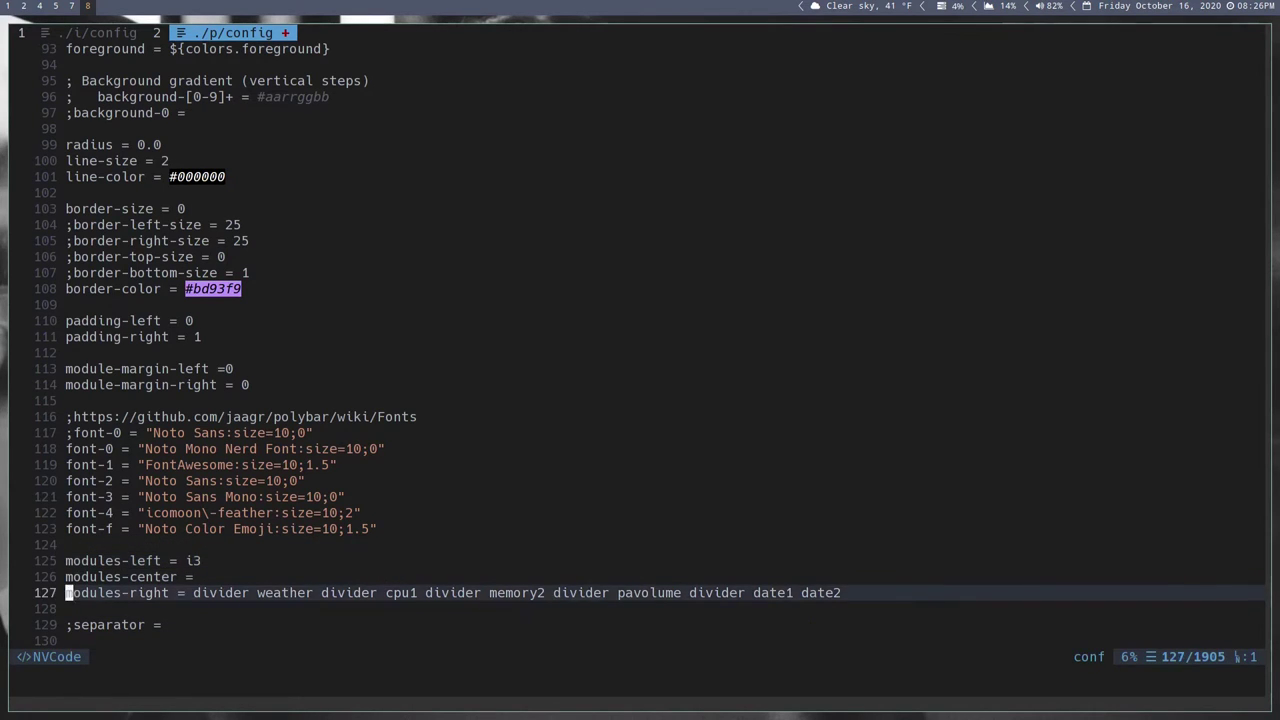
key("j")
key("j")
key("j")
key("j")
key("j")
key("j")
key("j")
key("j")
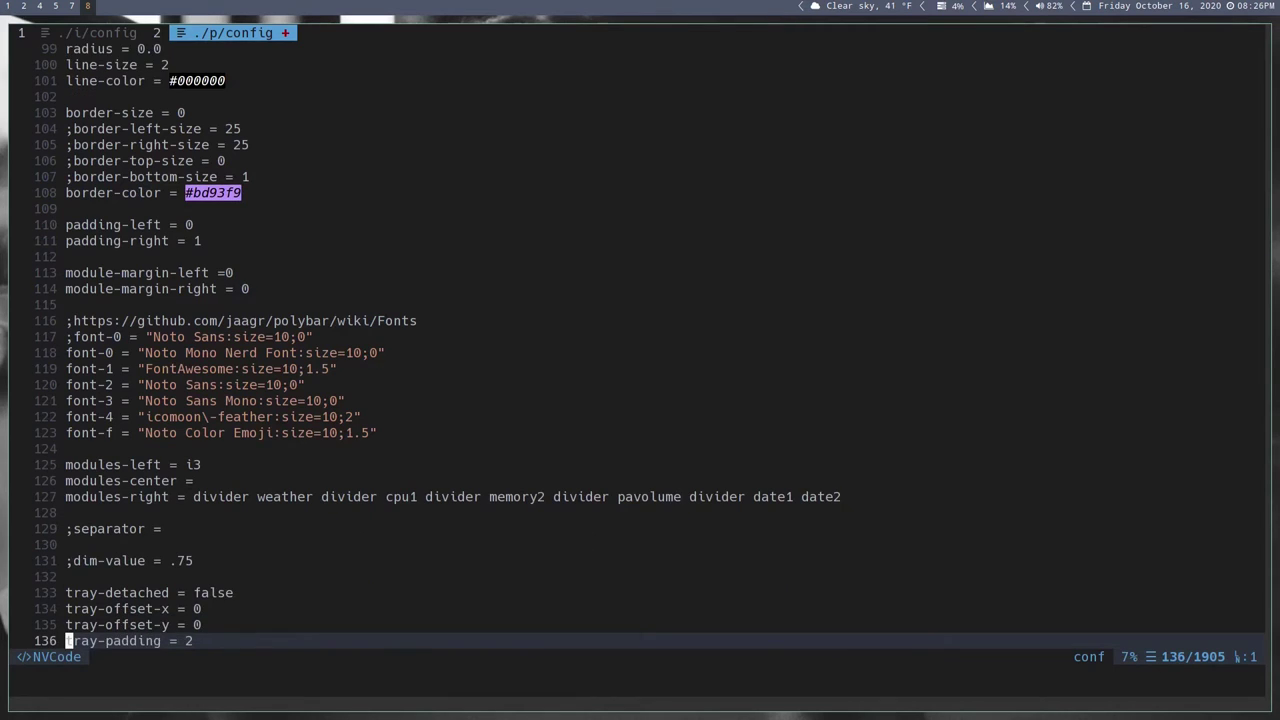
key("j")
key("j")
key("j")
key("j")
key("j")
key("j")
key("j")
key("j")
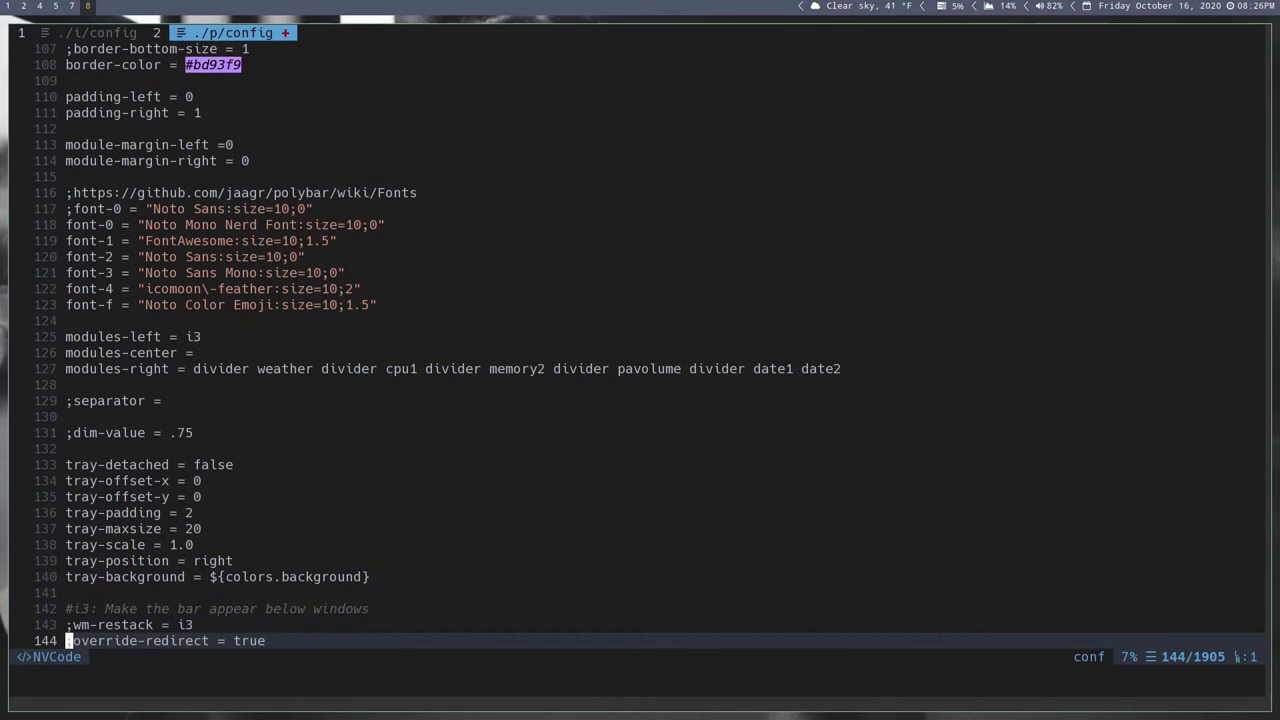
- Look through the inter-process messaging, click handler and cursor settings down to the MAINBAR-I3-EXTRA header
key("j")
key("j")
key("j")
key("j")
key("j")
key("j")
key("j")
key("j")
key("j")
key("j")
key("j")
key("j")
key("j")
key("j")
key("j")
key("j")
key("j")
key("j")
key("j")
key("j")
key("j")
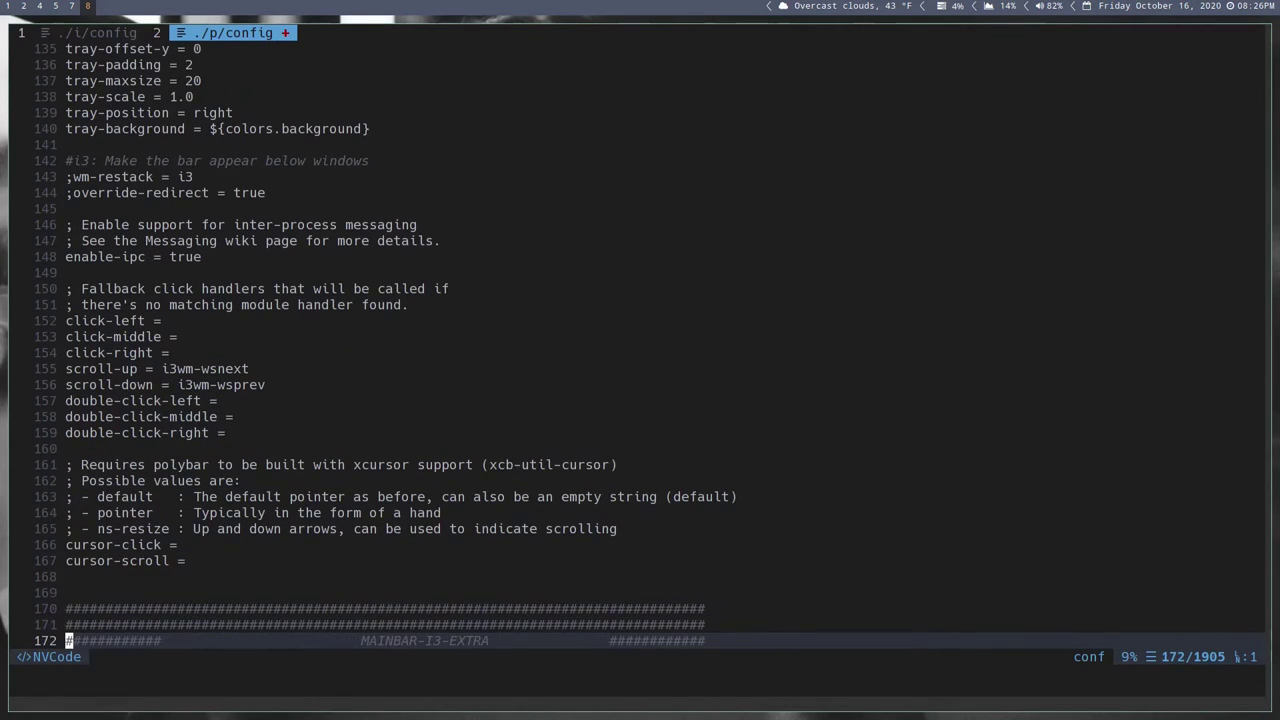
- Go back through the tray, module, font and border settings to the offset lines above the bar/mainbar-i3 background
key("k")
key("k")
key("k")
key("k")
key("k")
key("k")
key("k")
key("k")
key("k")
key("k")
key("k")
key("k")
key("k")
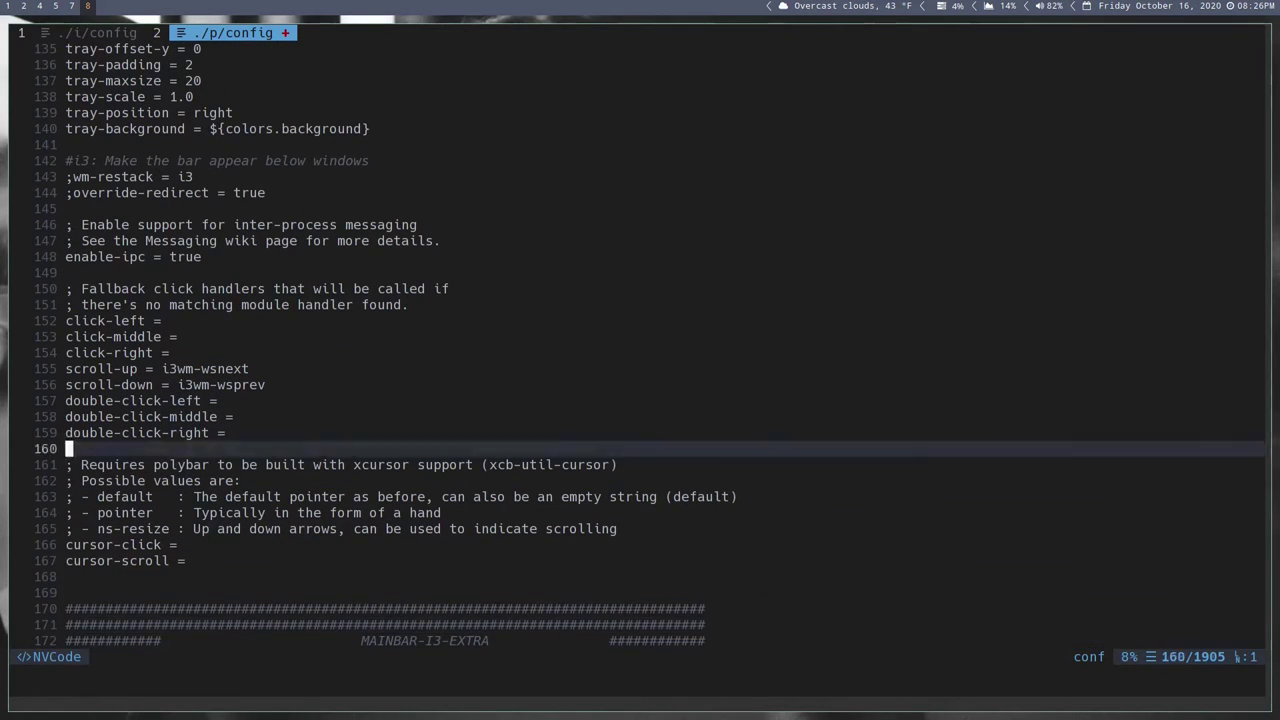
key("k")
key("k")
key("k")
key("k")
key("k")
key("k")
key("k")
key("k")
key("k")
key("k")
key("k")
key("k")
key("k")
key("k")
key("k")
key("k")
key("k")
key("k")
key("k")
key("k")
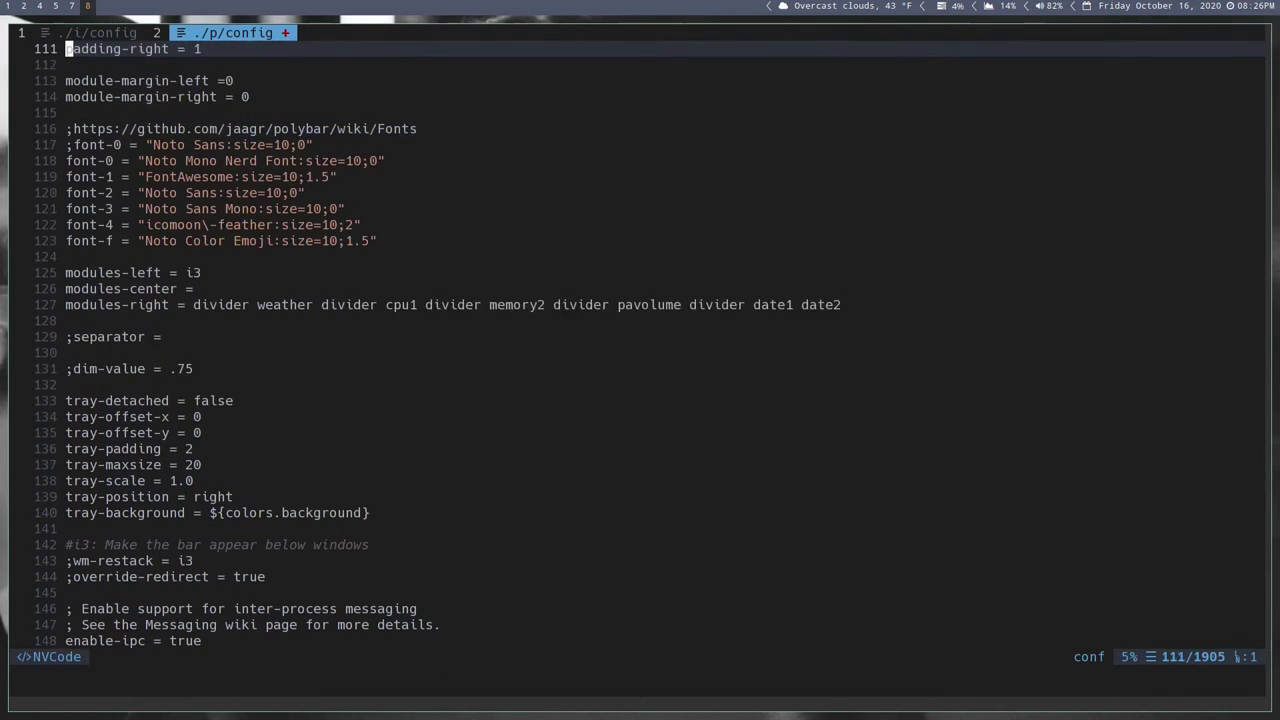
key("k")
key("k")
key("k")
key("k")
key("k")
key("k")
key("k")
key("k")
key("k")
key("k")
key("k")
key("k")
key("k")
key("k")
key("k")
key("k")
key("k")
key("k")
key("k")
key("k")
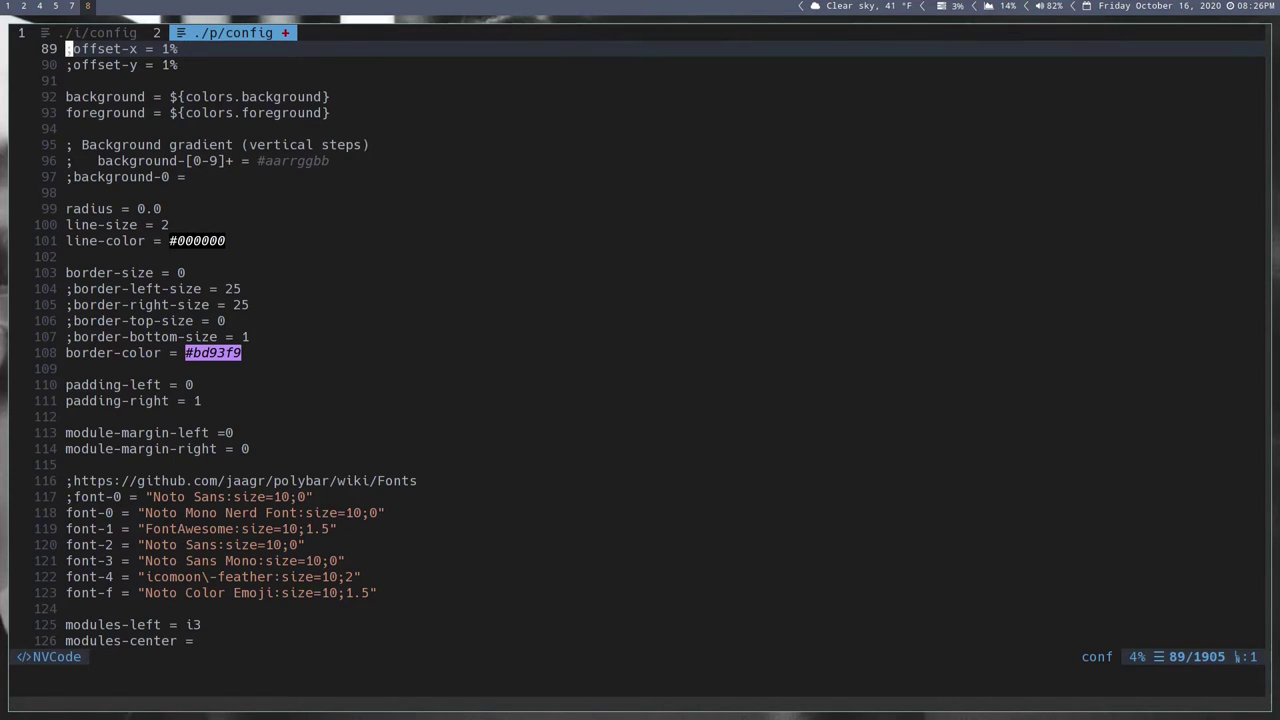
- Set line-size in bar/mainbar-i3 to 1, save the config, and return the value to 2
key("j")
key("j")
key("j")
key("j")
key("j")
key("j")
key("j")
key("j")
key("j")
key("j")
key("j")
key("l")
key("l")
key("l")
key("l")
key("l")
key("l")
key("l")
key("l")
key("l")
key("l")
key("l")
key("l")
type("s1")
key("Escape")
type(":w")
key("Return")
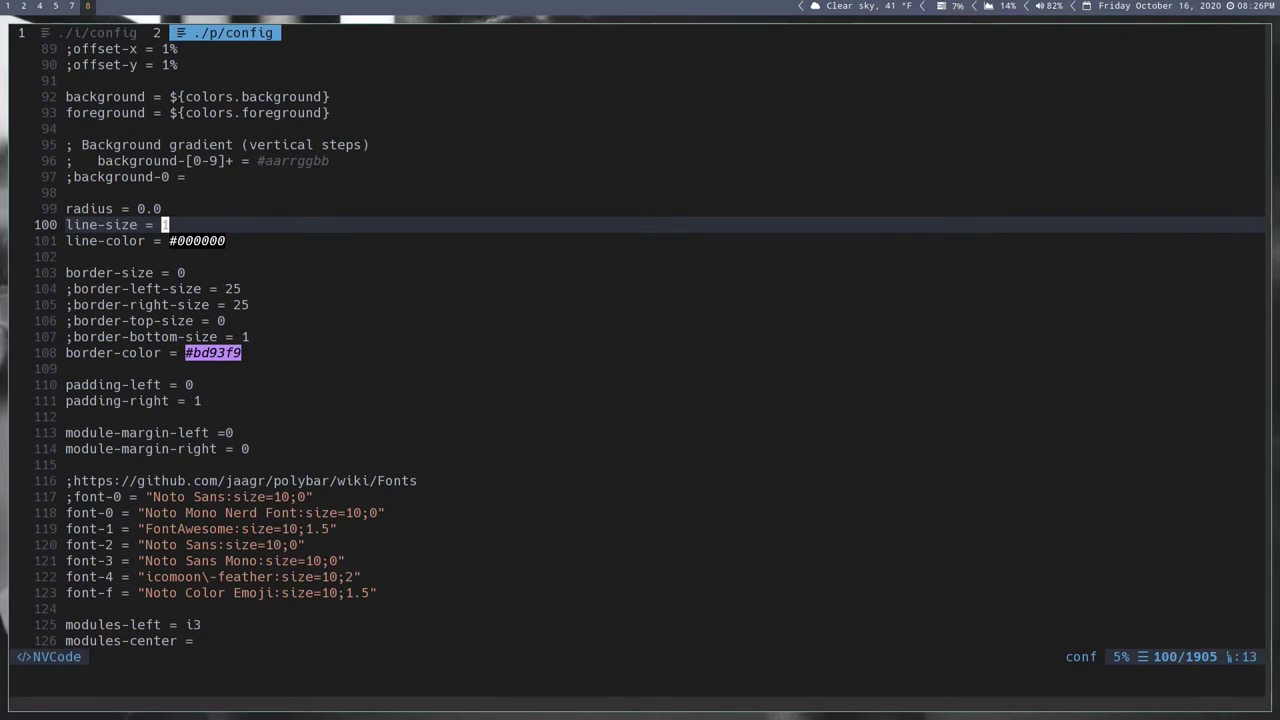
type("l2")
key("Escape")
- Set the height of bar/mainbar-i3 to 22 and save the polybar config
key("k")
key("k")
key("k")
key("k")
key("k")
key("k")
key("k")
key("k")
key("k")
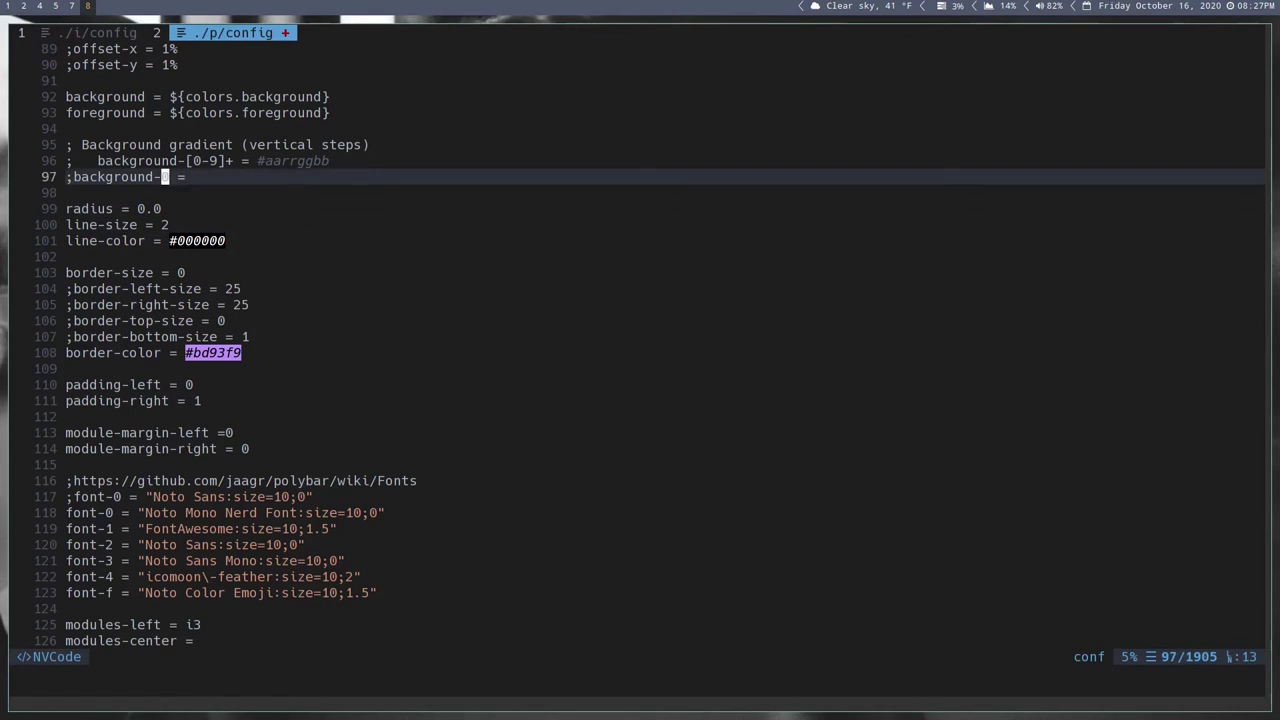
key("k")
key("k")
key("k")
key("k")
key("k")
key("k")
key("k")
key("k")
key("k")
key("k")
key("k")
key("k")
key("k")
key("k")
key("k")
key("k")
key("k")
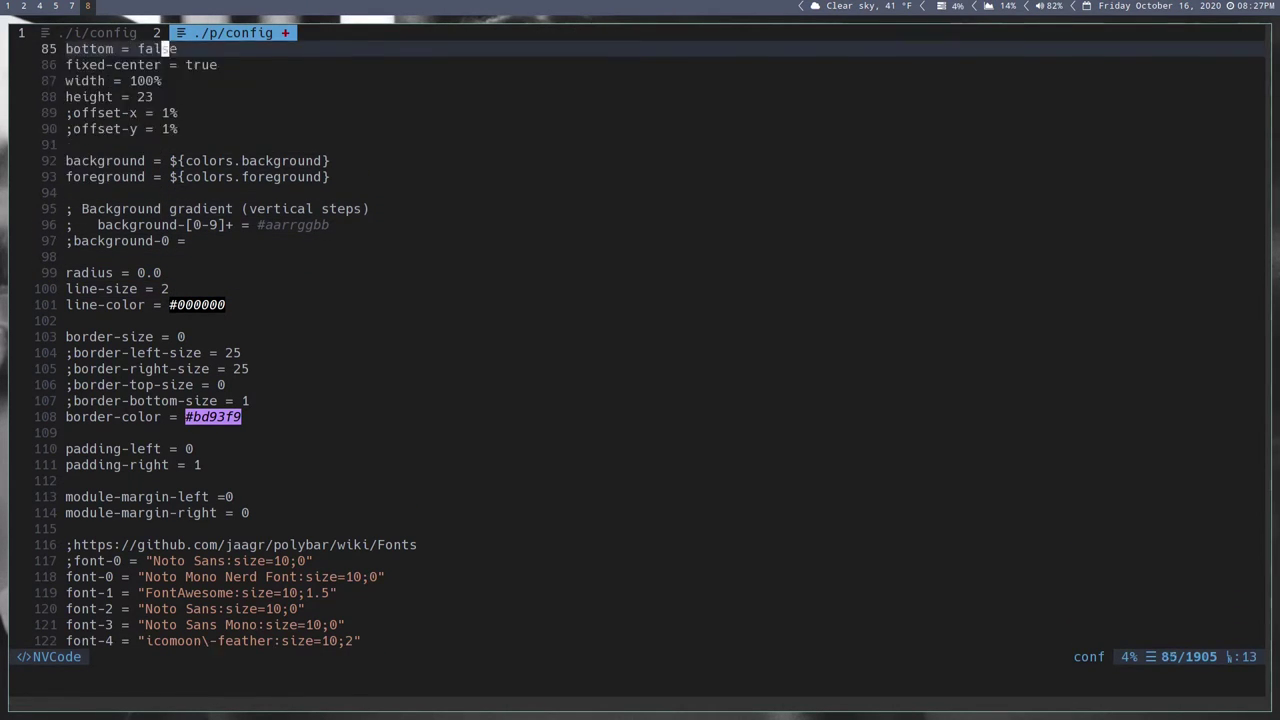
key("j")
key("j")
key("j")
key("j")
key("j")
key("j")
key("j")
key("j")
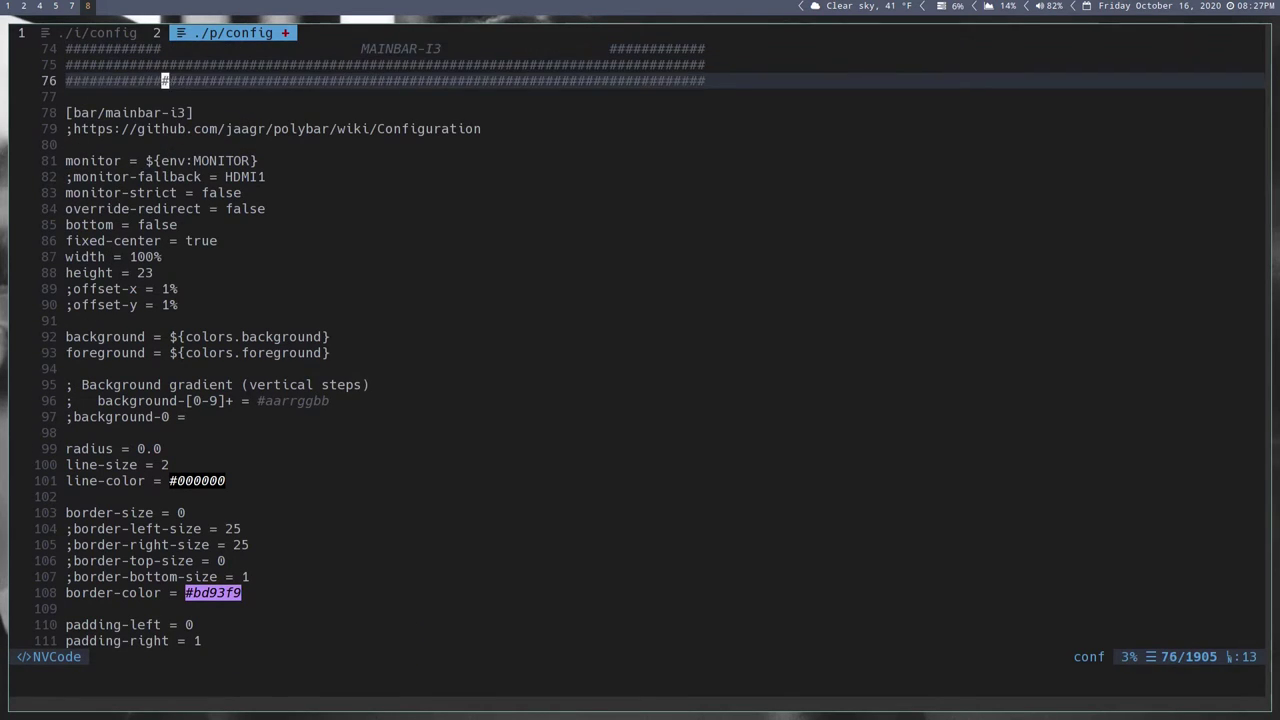
key("j")
key("j")
key("j")
key("j")
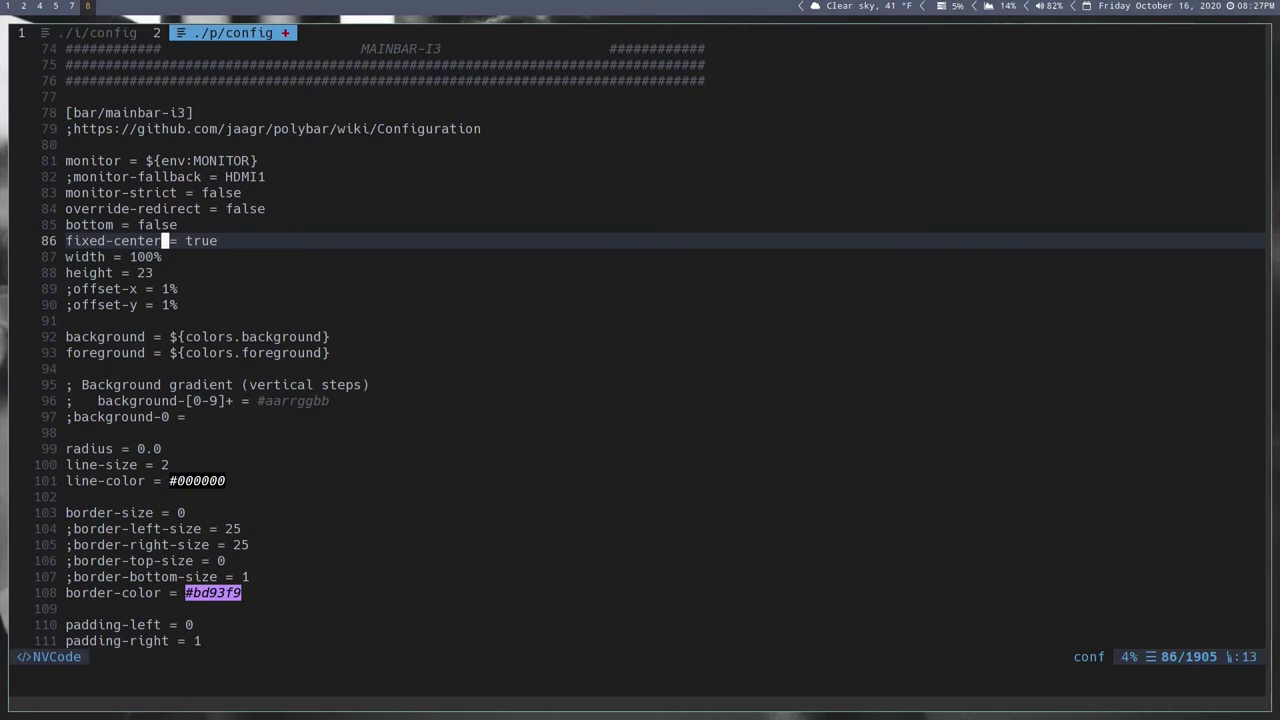
key("j")
key("j")
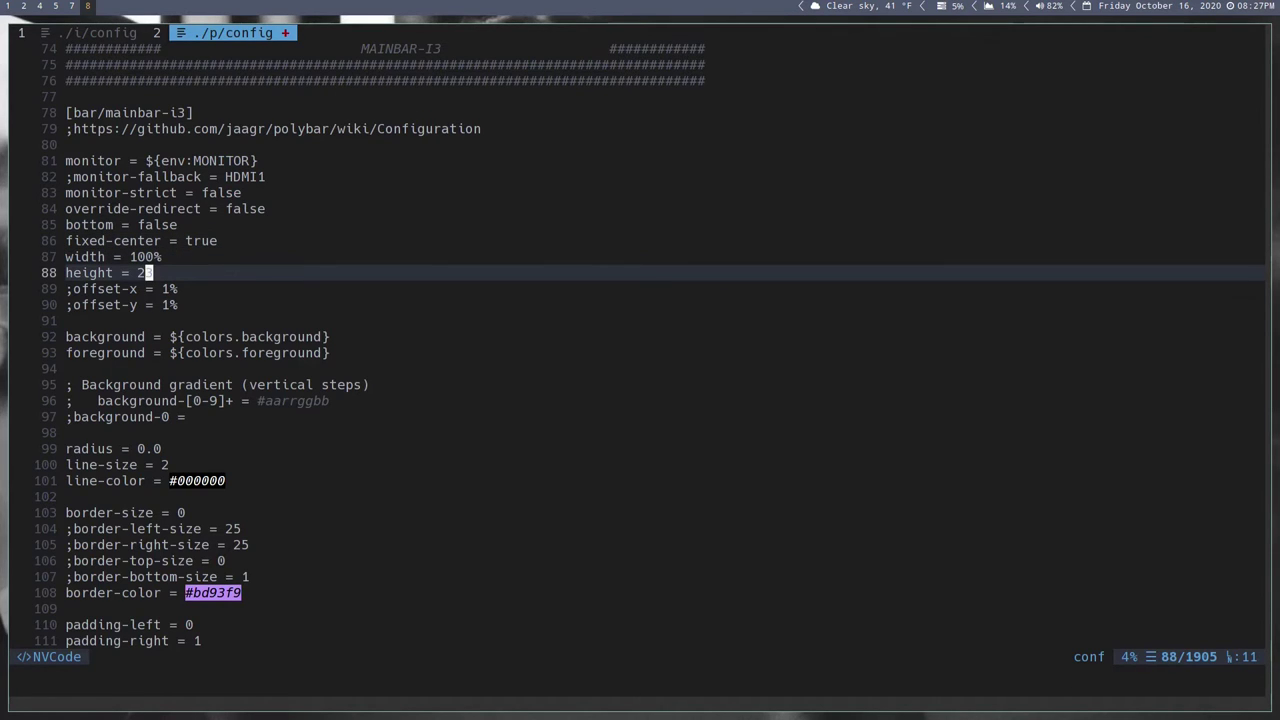
key("h")
type("i2")
key("Escape")
type(":w")
key("Return")
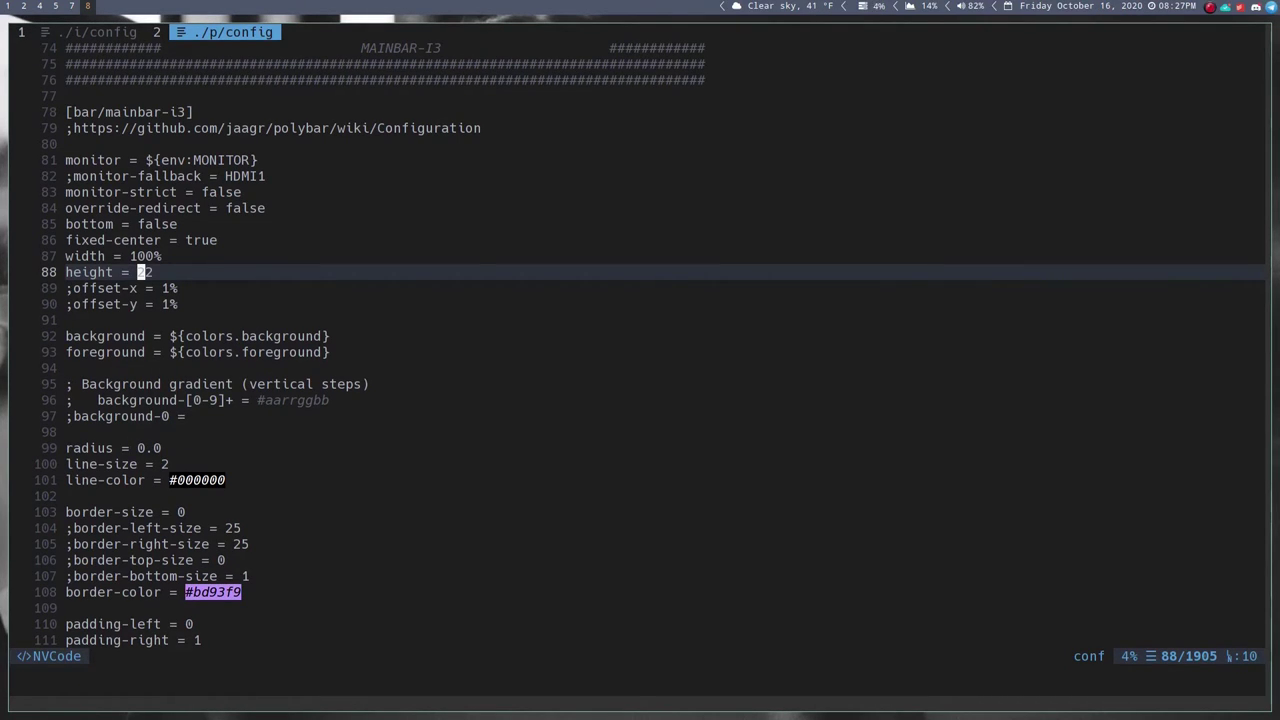
- Set the bar height to 20 and save the config
type("x")
type("0")
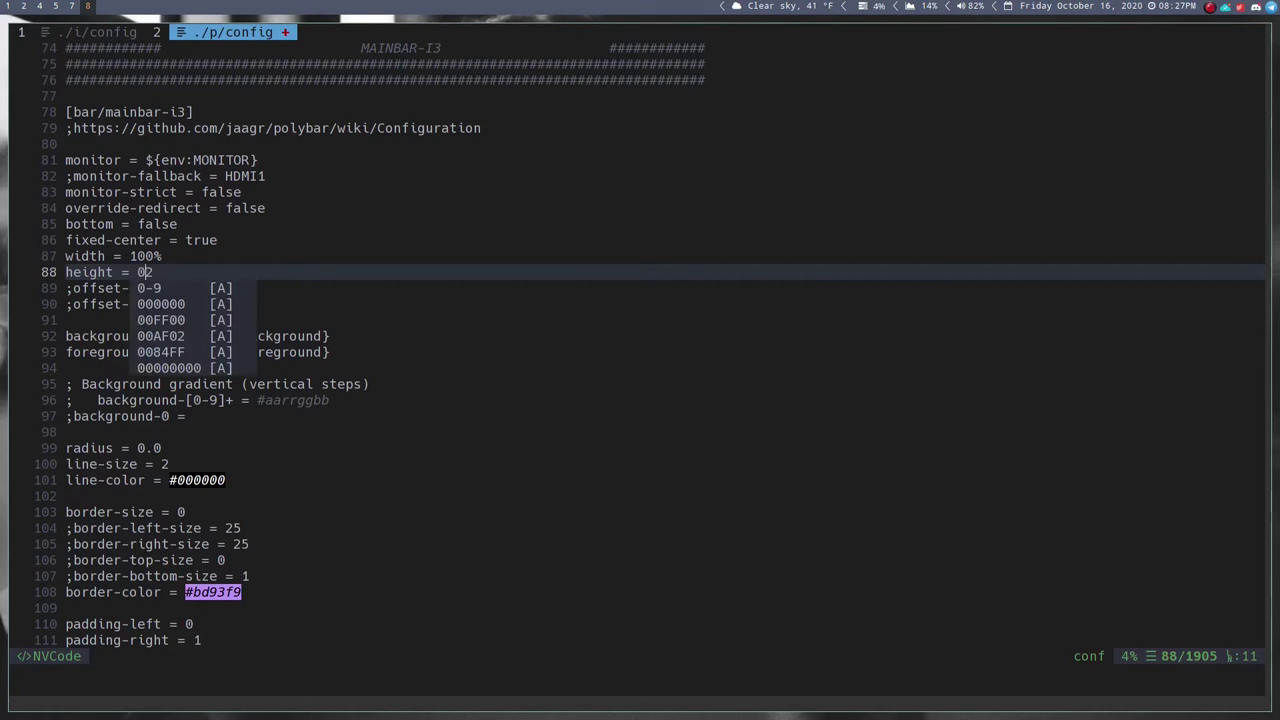
key("BackSpace")
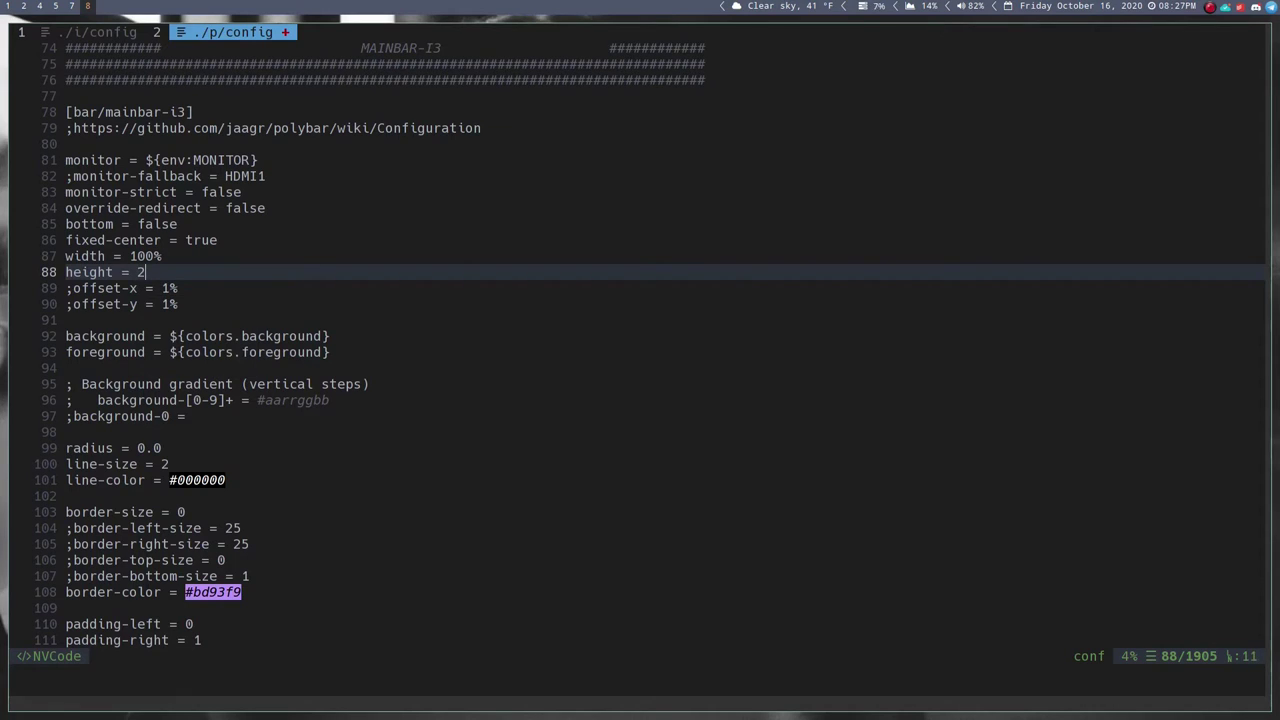
type("0")
key("Escape")
type(":w")
key("Return")
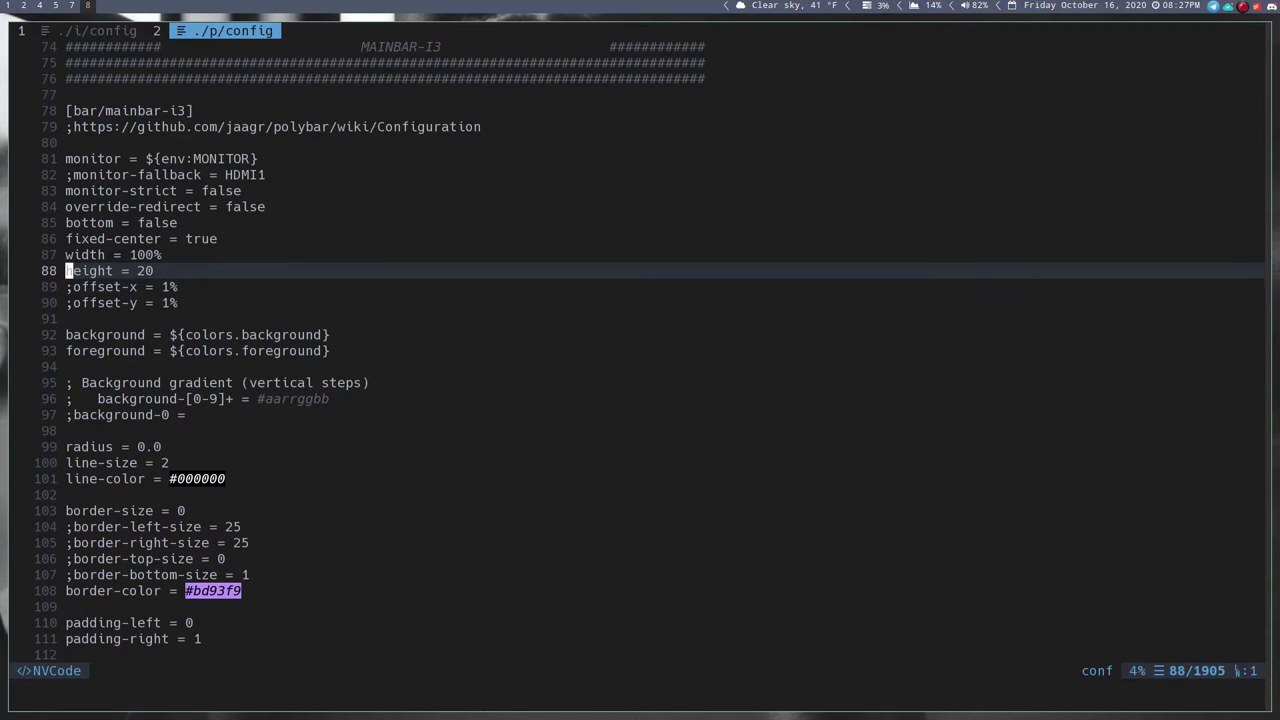
- Return the bar height to 23 and save the config
key("x")
key("a")
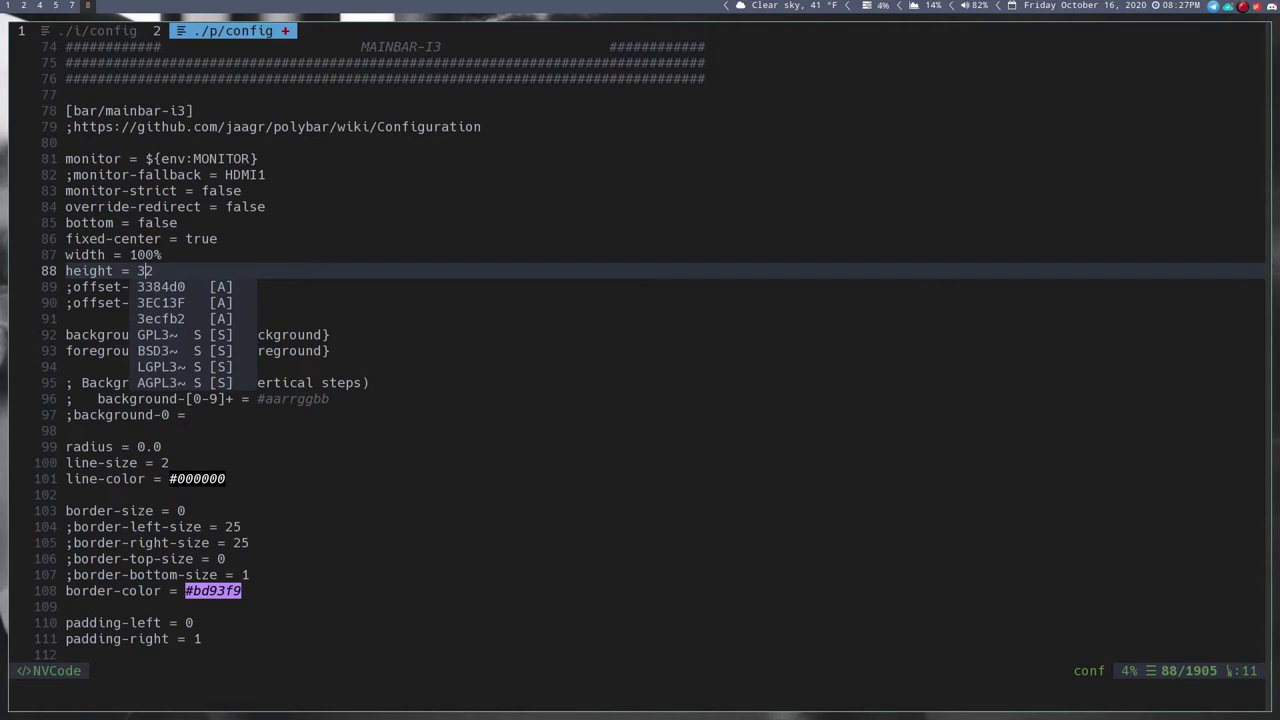
key("Escape")
type("a3")
key("Escape")
type(":w")
key("Return")
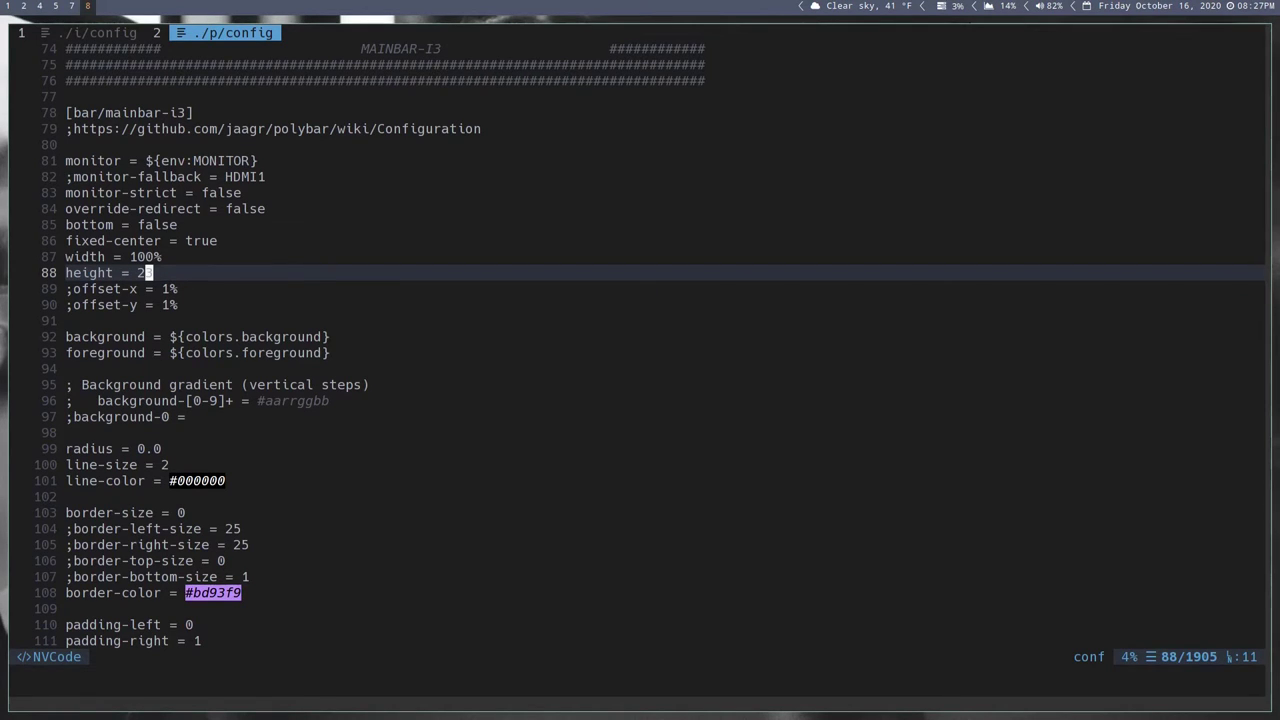
- Set the size of the active font-0, Noto Mono Nerd Font, to 14 and save the config
key("j")
key("j")
key("j")
key("j")
key("j")
key("j")
key("j")
key("j")
key("j")
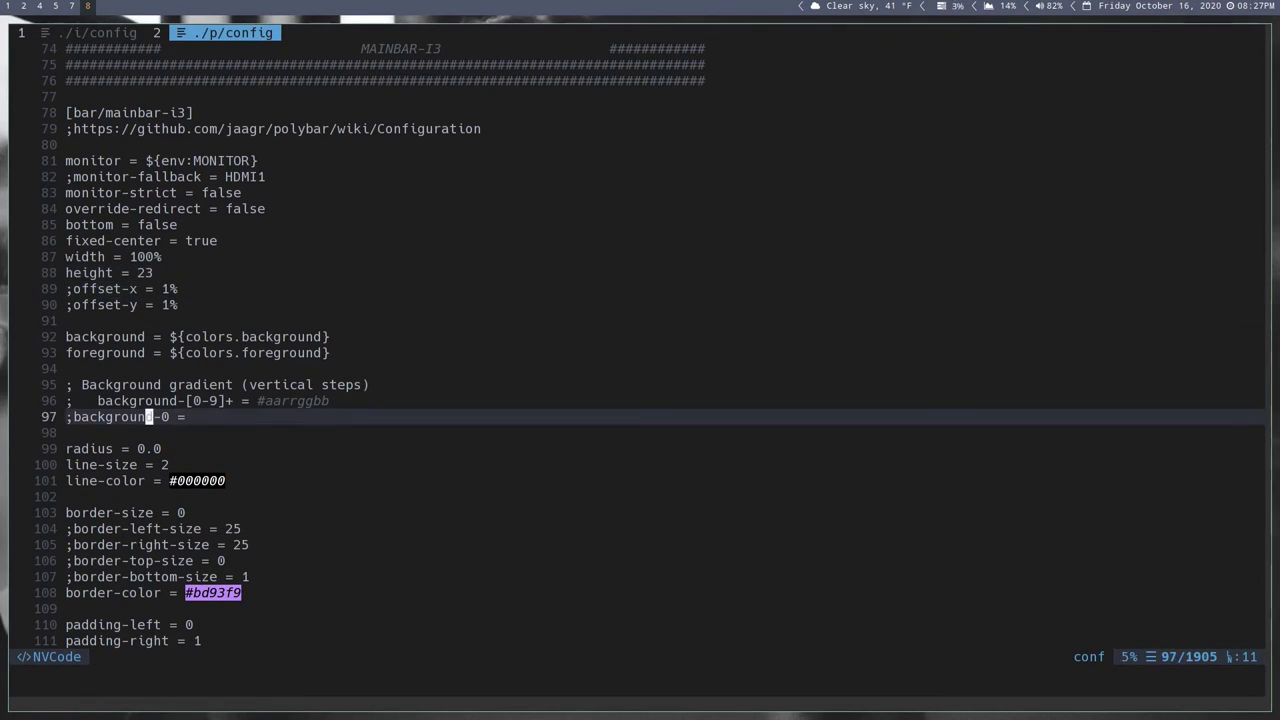
key("j")
key("j")
key("j")
key("j")
key("j")
key("j")
key("j")
key("j")
key("j")
key("j")
key("j")
key("j")
key("j")
key("j")
key("j")
key("j")
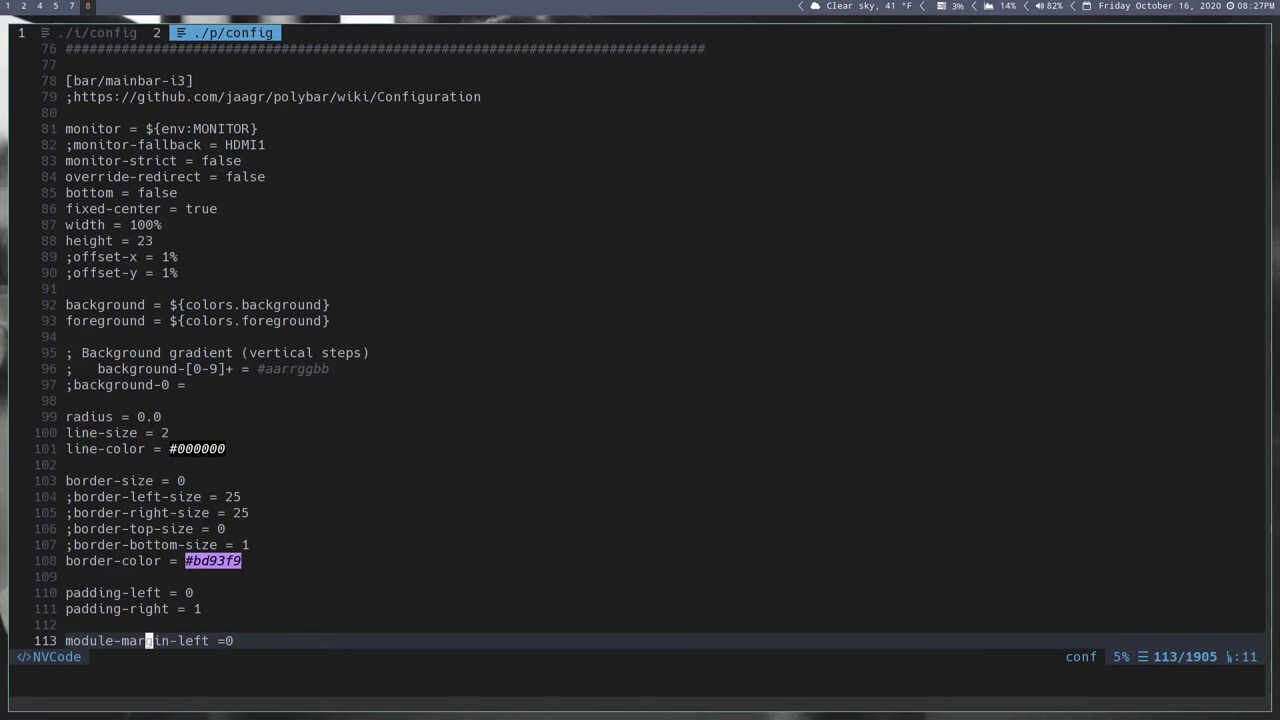
key("j")
key("j")
key("j")
key("j")
key("j")
key("j")
key("j")
key("j")
key("j")
key("j")
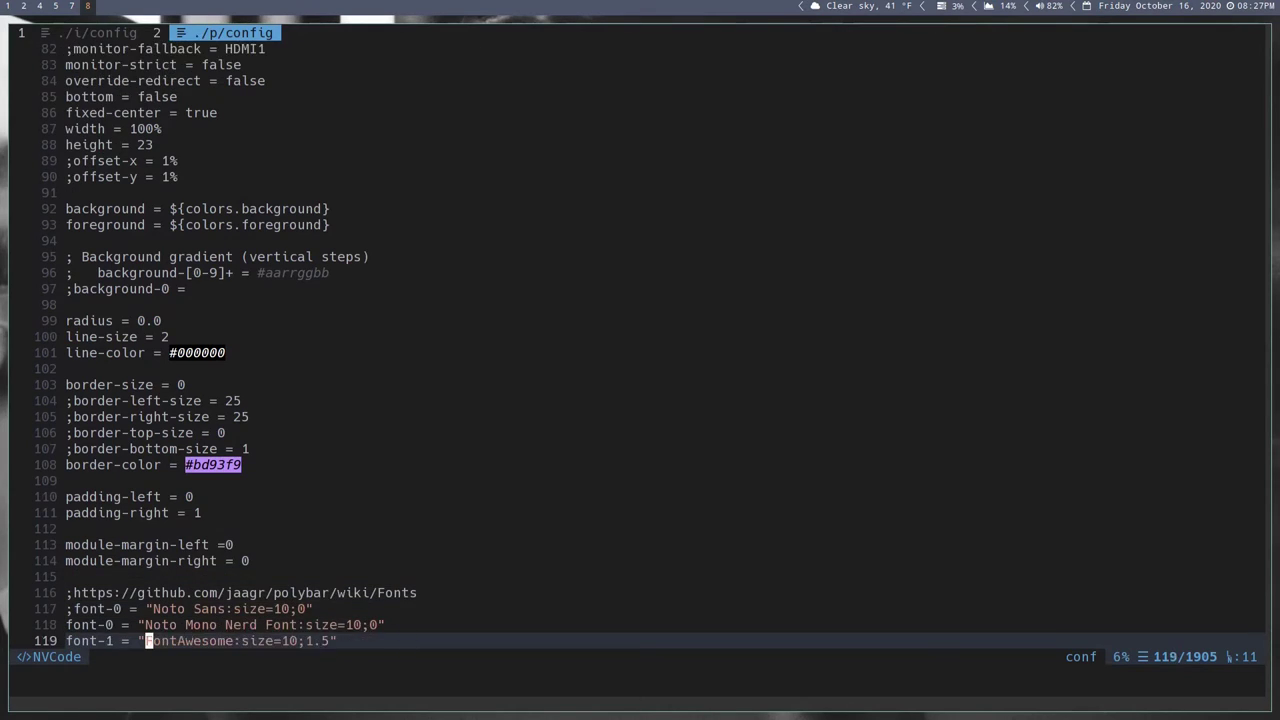
key("k")
key("k")
key("k")
key("k")
key("k")
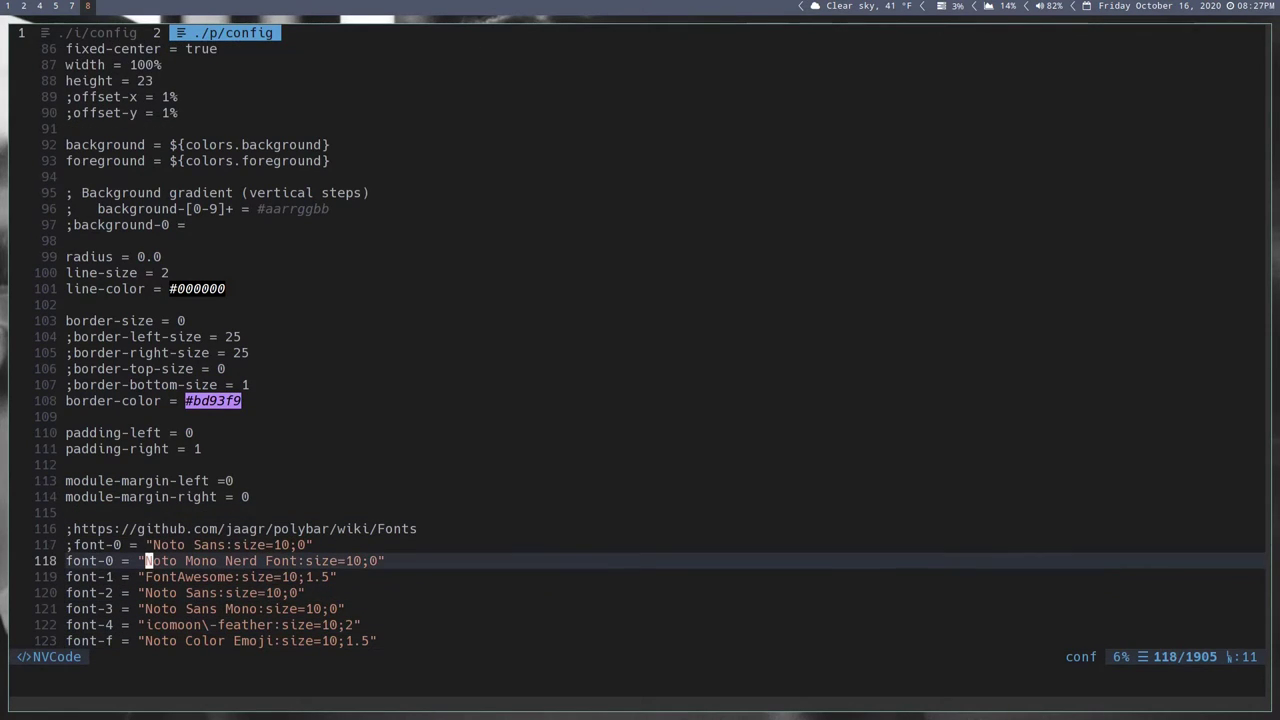
key("l")
key("l")
key("l")
key("l")
key("l")
key("l")
key("l")
key("l")
key("l")
key("l")
key("l")
key("l")
key("l")
key("l")
key("l")
key("l")
key("l")
key("l")
key("l")
key("l")
key("l")
key("x")
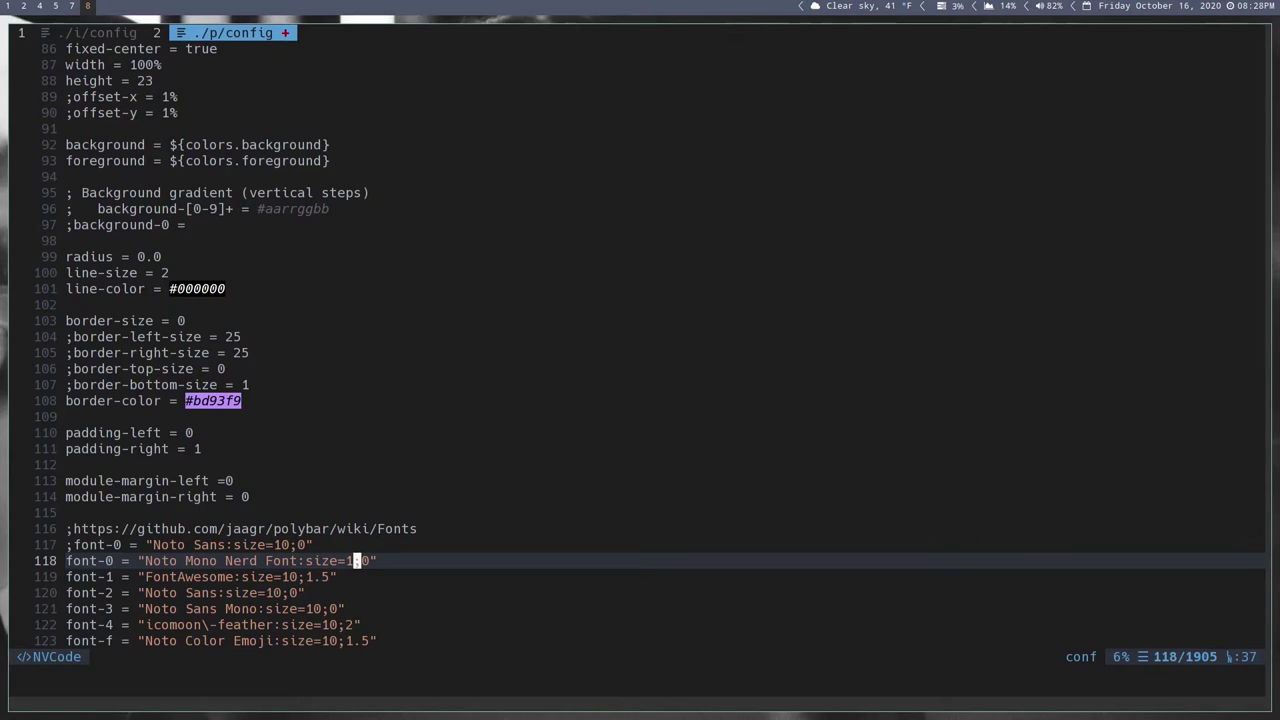
type("ize=14")
key("Escape")
type(":w")
key("Return")
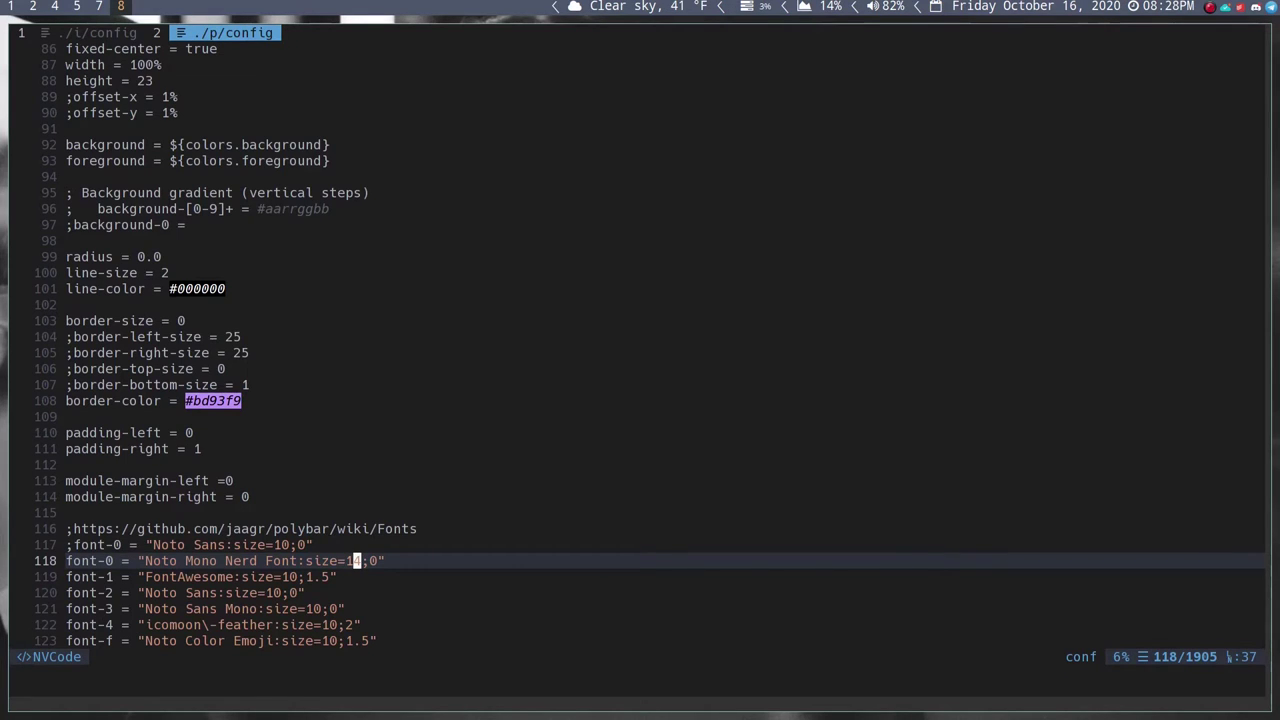
- Reduce the font-0 Noto Mono Nerd Font size to 11 and save the config
type("xi1:w")
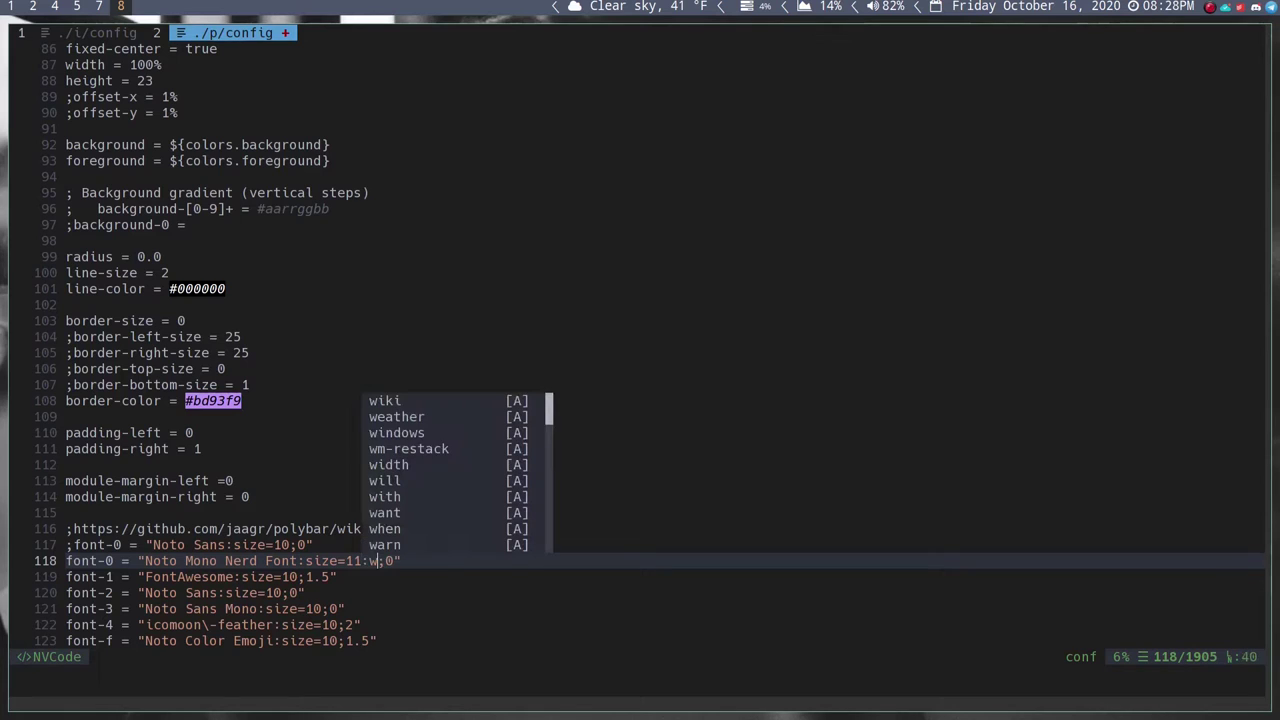
key("BackSpace")
key("BackSpace")
key("Escape")
type(":w")
key("Return")
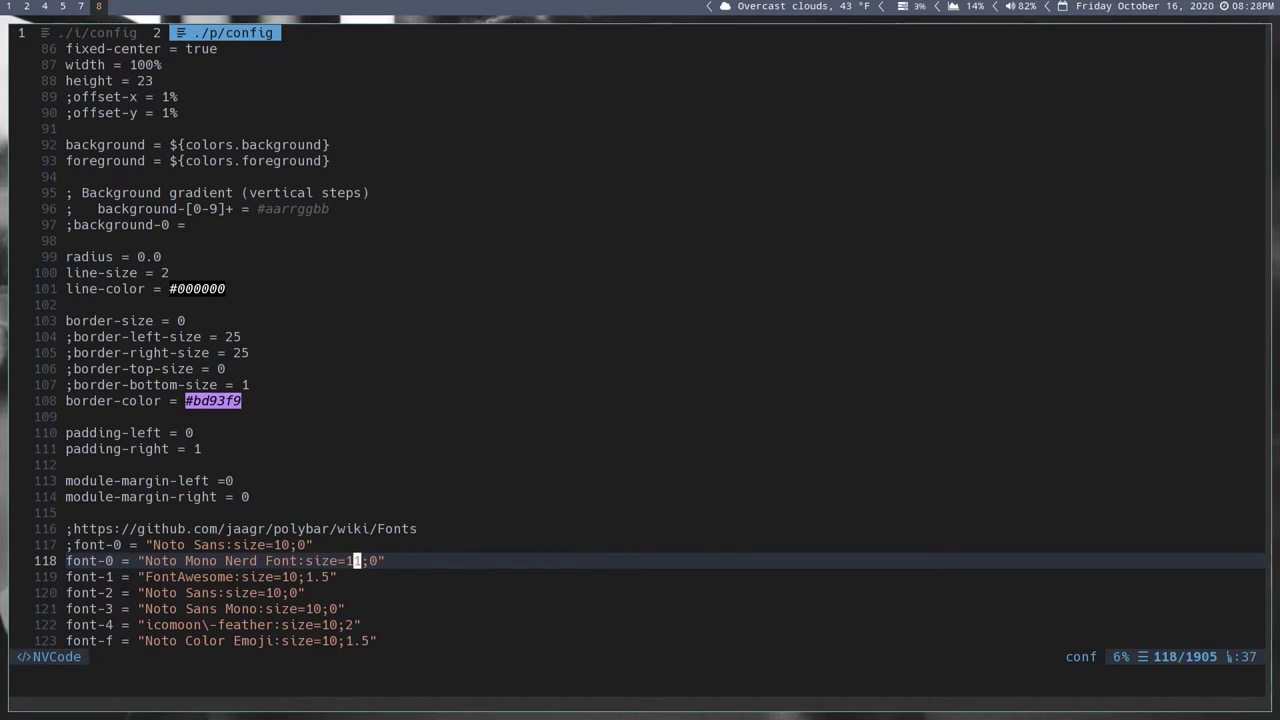
- Set the active font-0, Noto Mono Nerd Font, to size 10 and save the config
type("x")
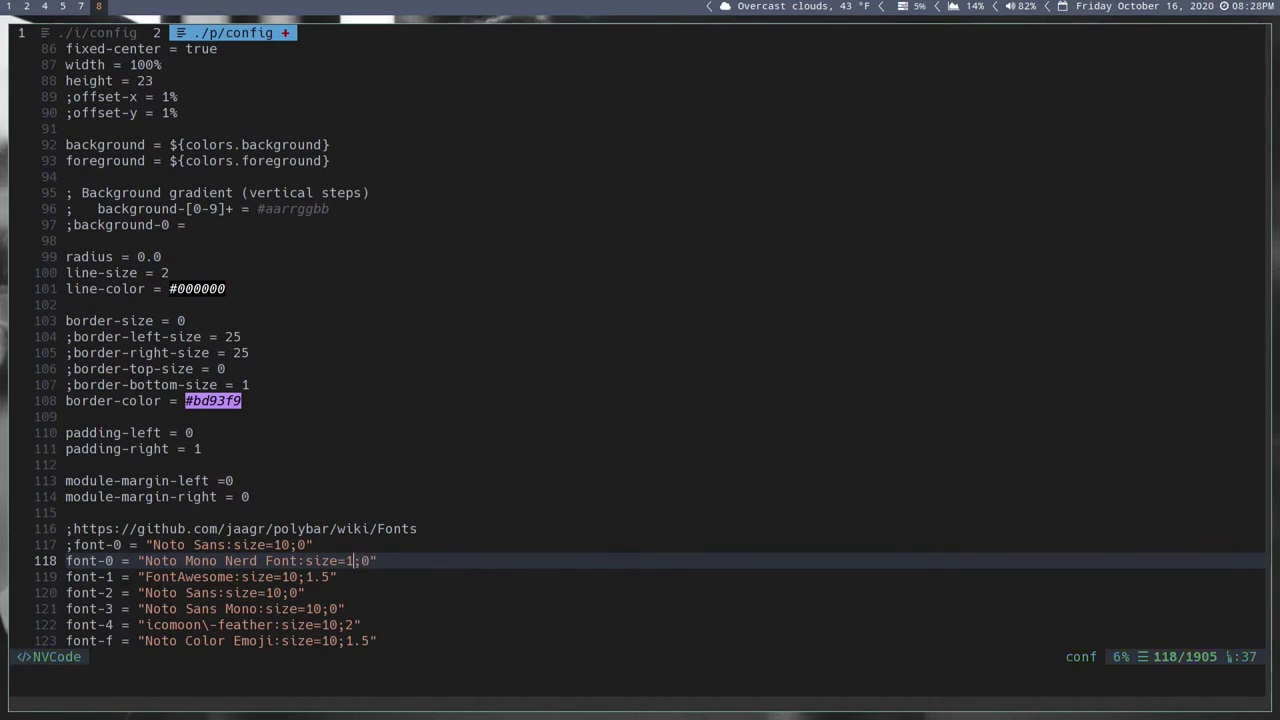
type("0")
key("Escape")
type(":w")
key("Return")
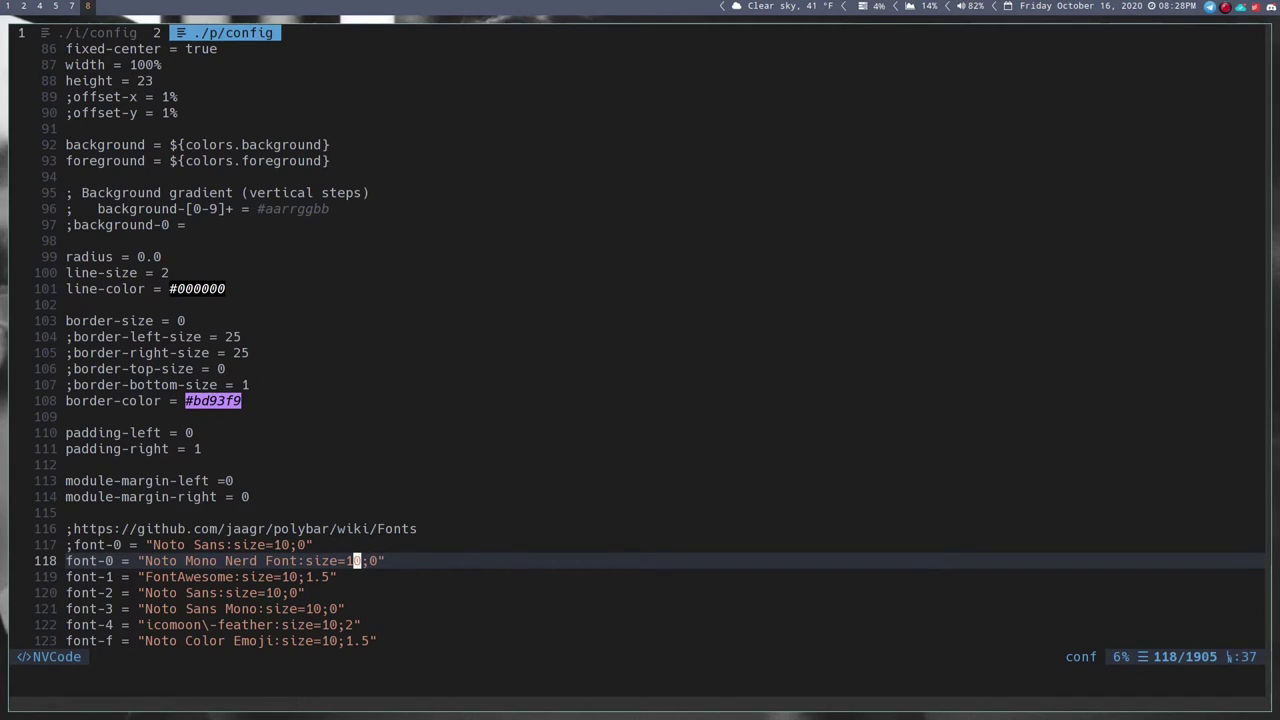
- Look through the font list, the bar's module lists and the tray settings
key("j")
key("j")
key("j")
key("j")
key("j")
key("j")
key("j")
key("j")
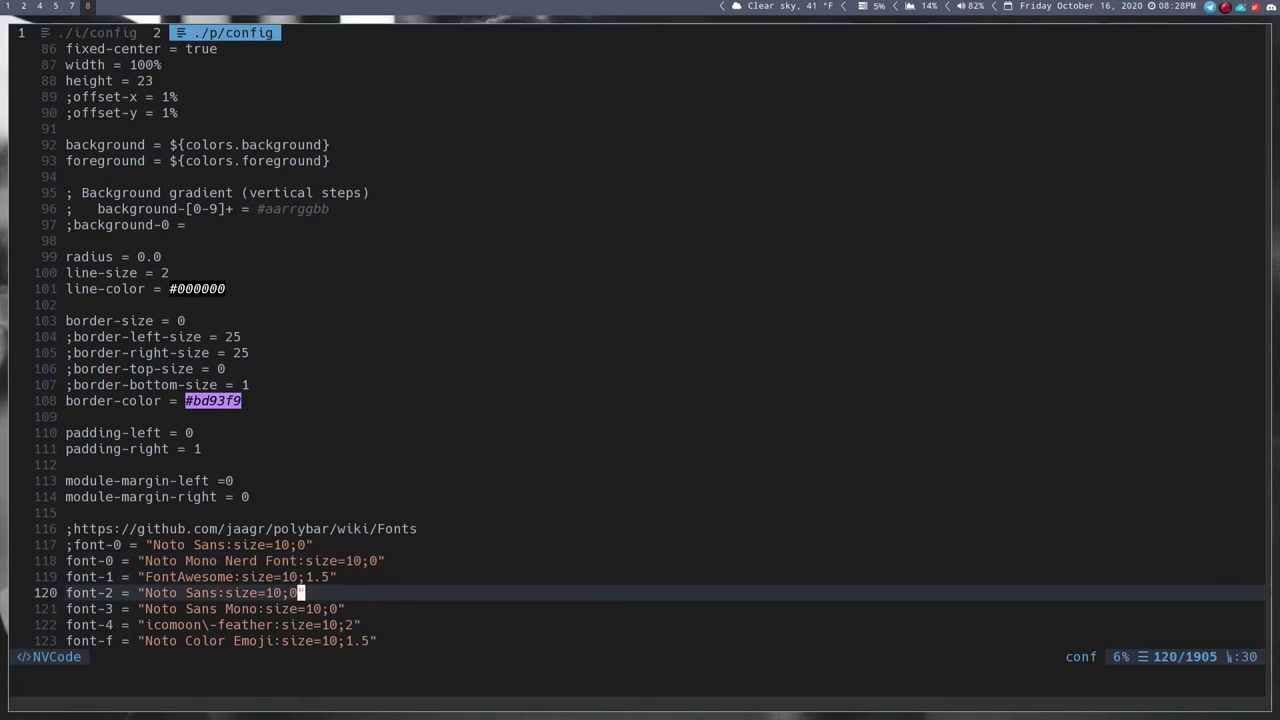
key("j")
key("j")
key("j")
key("j")
key("j")
key("j")
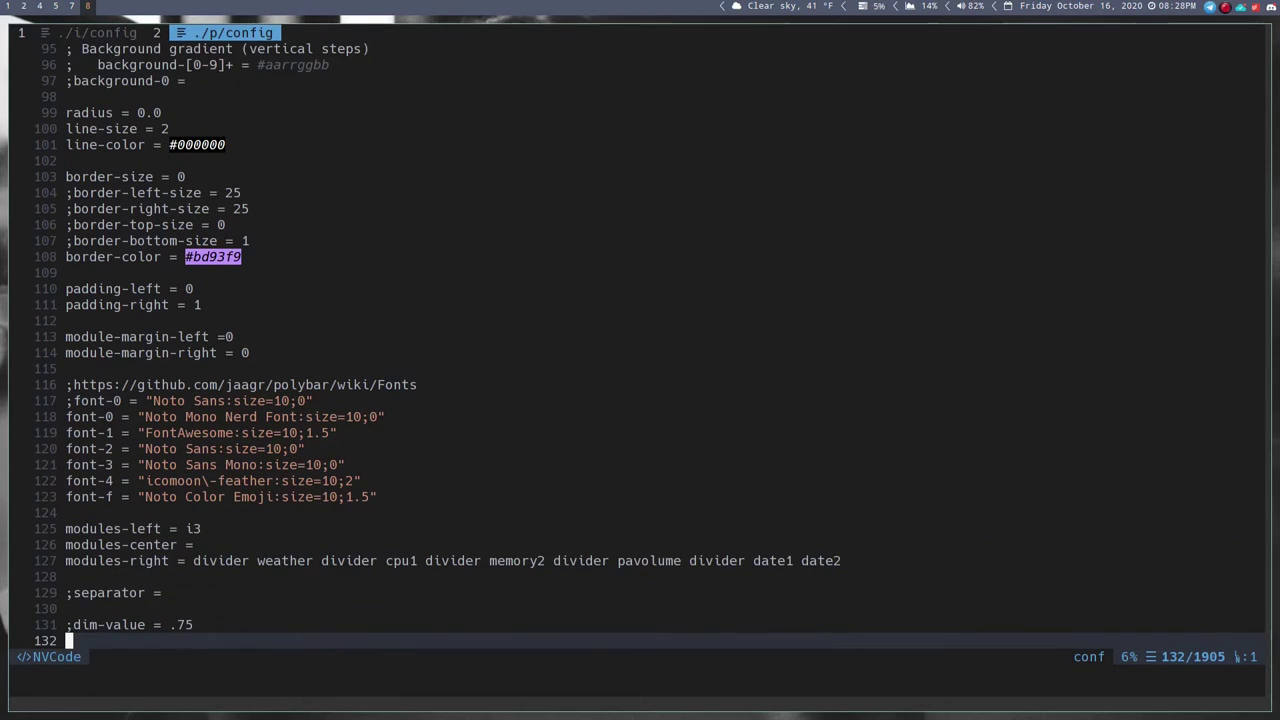
type("otray-detached = false")
key("Return")
type("tray-offset-x = 0")
key("Escape")
- Search the polybar config for i3 and go through the matches to the [module/i3] section
type("/i3")
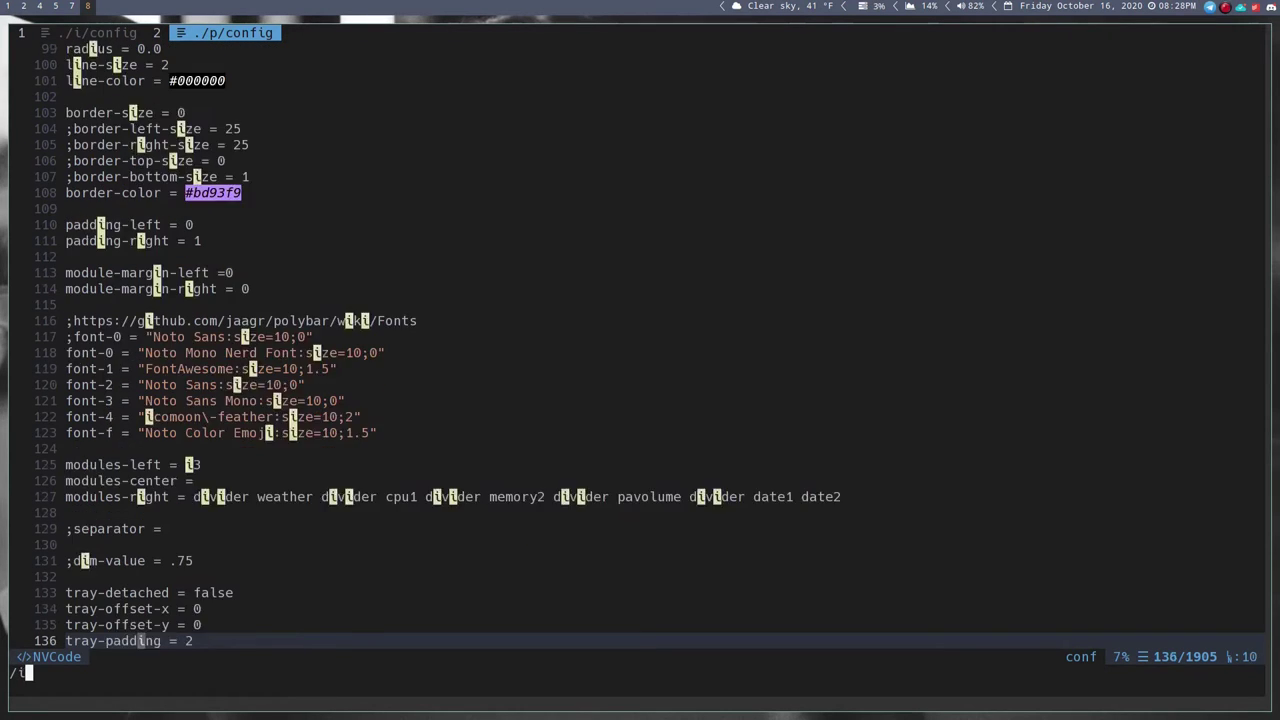
key("Return")
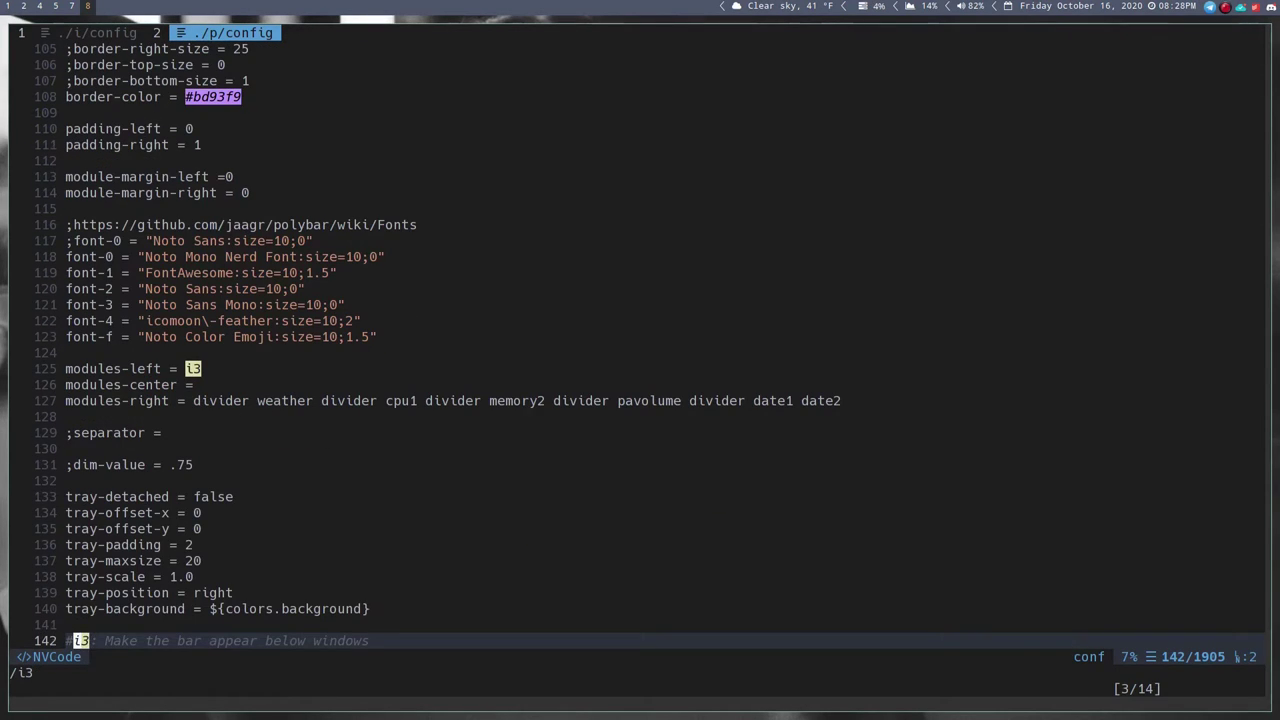
key("n")
key("n")
key("n")
key("n")
key("n")
key("n")
key("n")
key("n")
key("n")
key("n")
key("n")
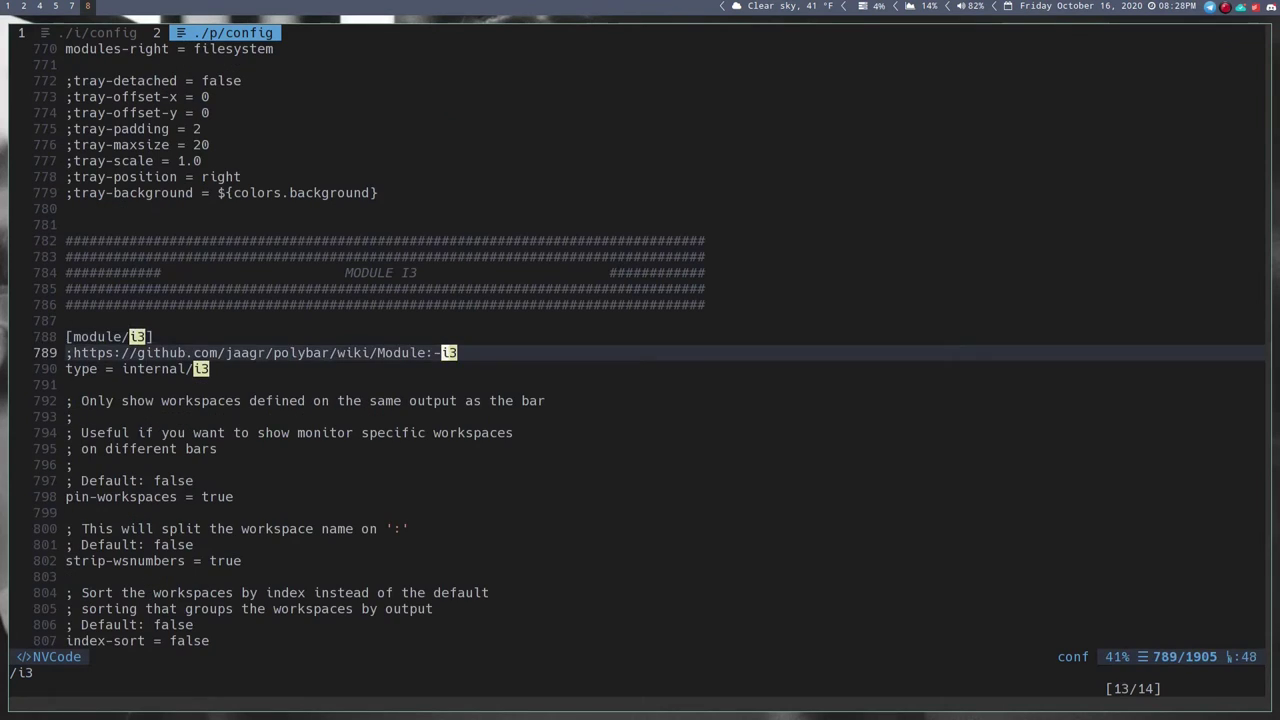
- Review the i3 module's options for workspace pinning, number stripping, sorting, clicking, scrolling and fuzzy matching
key("j")
key("j")
key("j")
key("j")
key("j")
key("j")
key("j")
key("j")
key("j")
key("j")
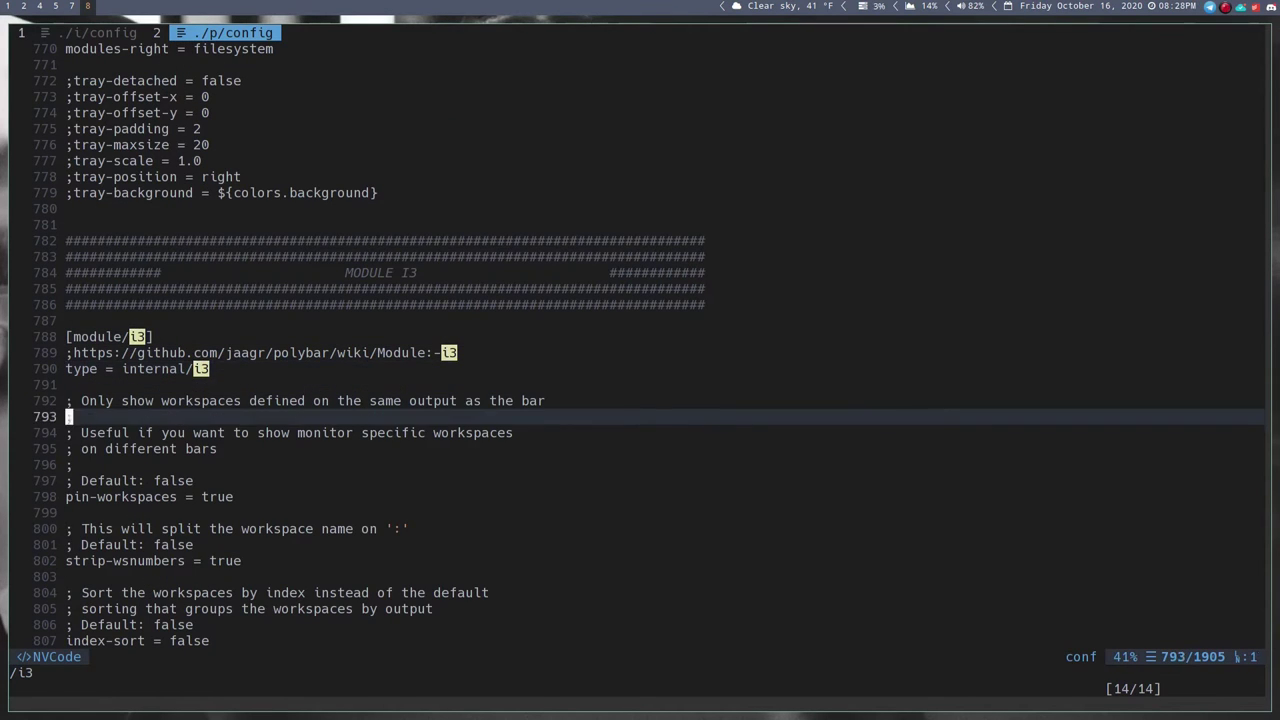
key("j")
key("j")
key("j")
key("j")
key("j")
key("j")
key("j")
key("j")
key("j")
key("j")
key("j")
key("j")
key("j")
key("j")
key("j")
key("j")
key("j")
key("j")
key("j")
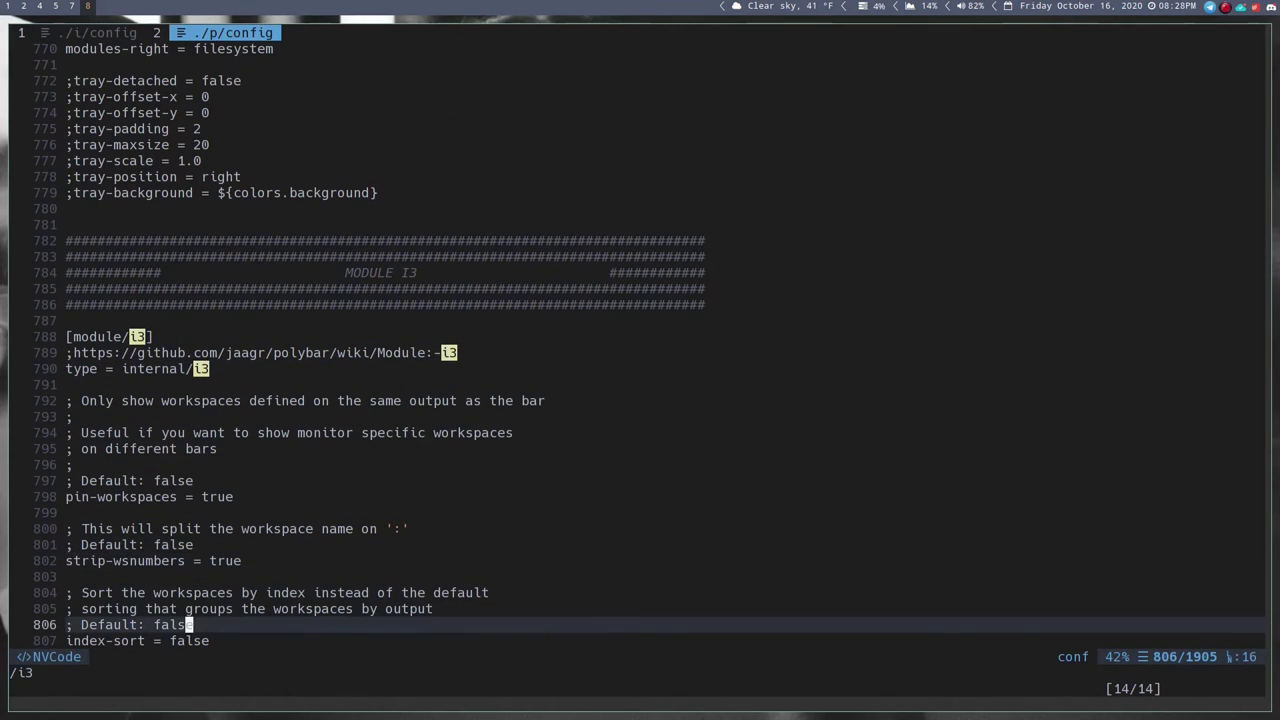
key("j")
key("j")
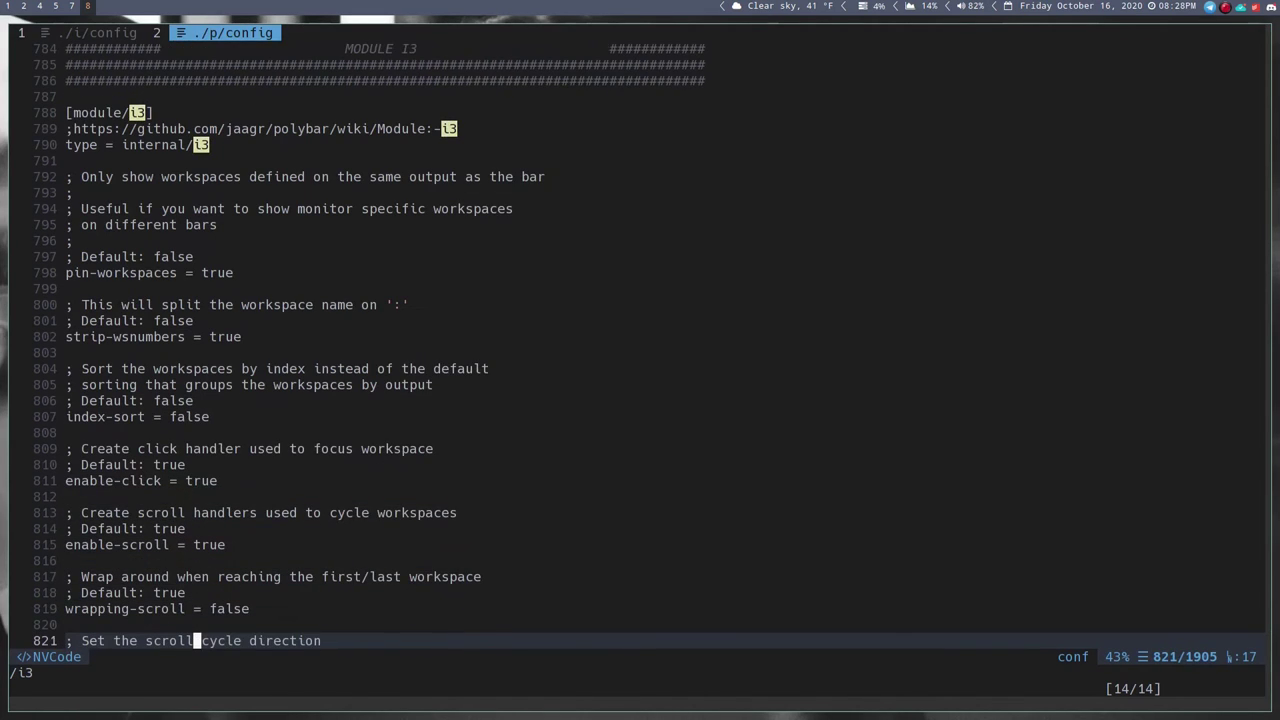
key("j")
key("j")
key("j")
key("j")
key("j")
key("j")
key("j")
key("j")
key("j")
key("j")
key("j")
key("j")
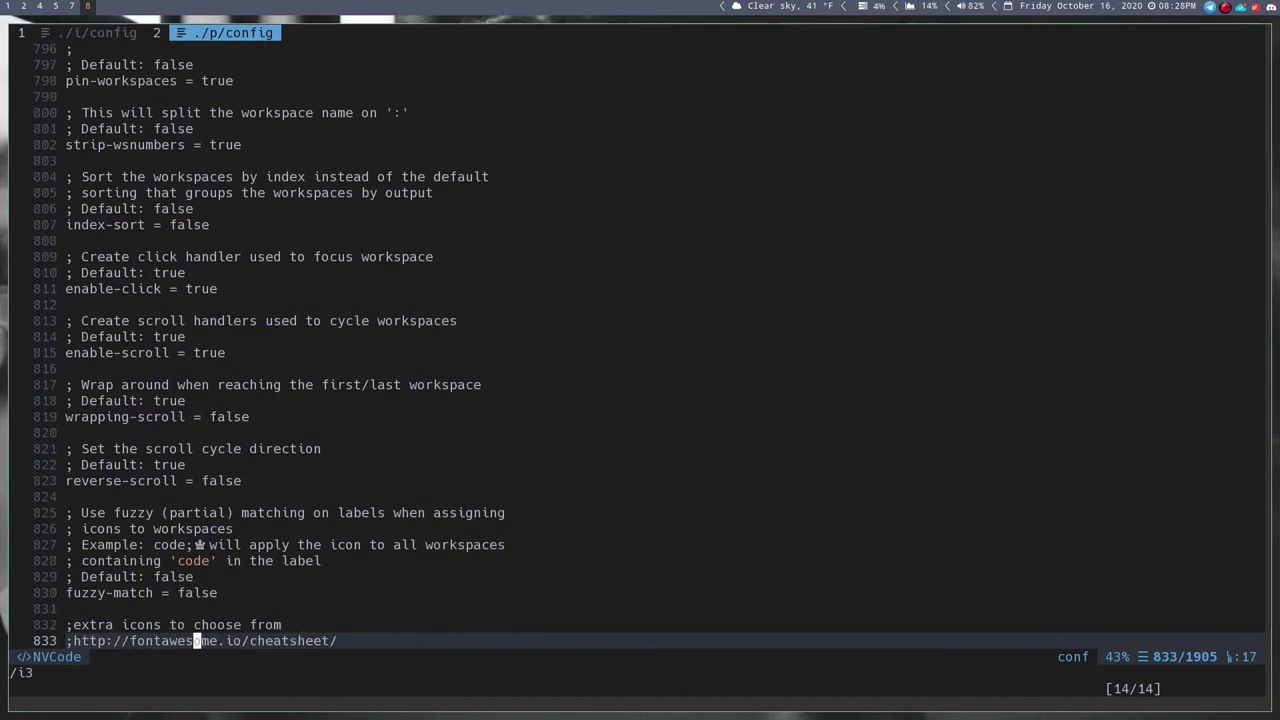
- Review the i3 module's extra icons, ws-icon entries and label-mode settings
key("j")
key("j")
key("j")
key("j")
key("j")
key("j")
key("j")
key("j")
key("j")
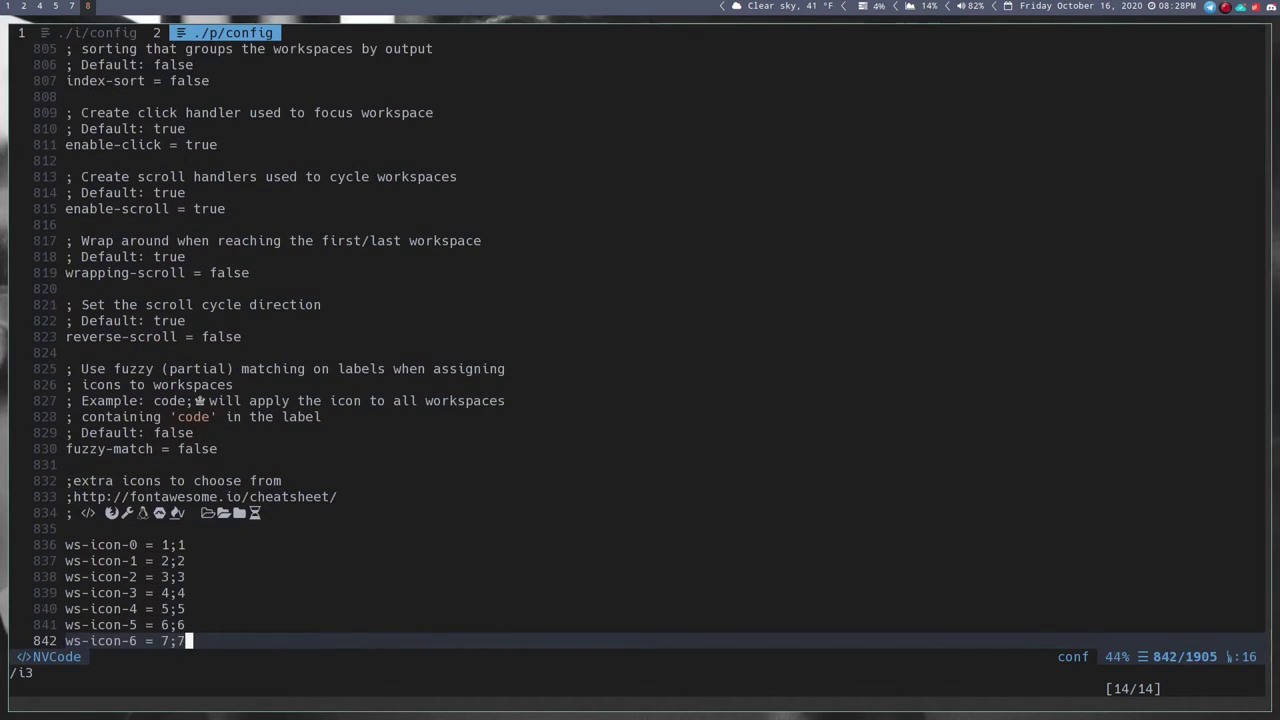
key("j")
key("j")
key("j")
key("j")
key("j")
key("j")
key("j")
key("j")
key("j")
key("j")
key("j")
key("j")
key("j")
key("j")
key("j")
key("j")
key("j")
key("j")
key("j")
key("j")
key("j")
key("j")
key("j")
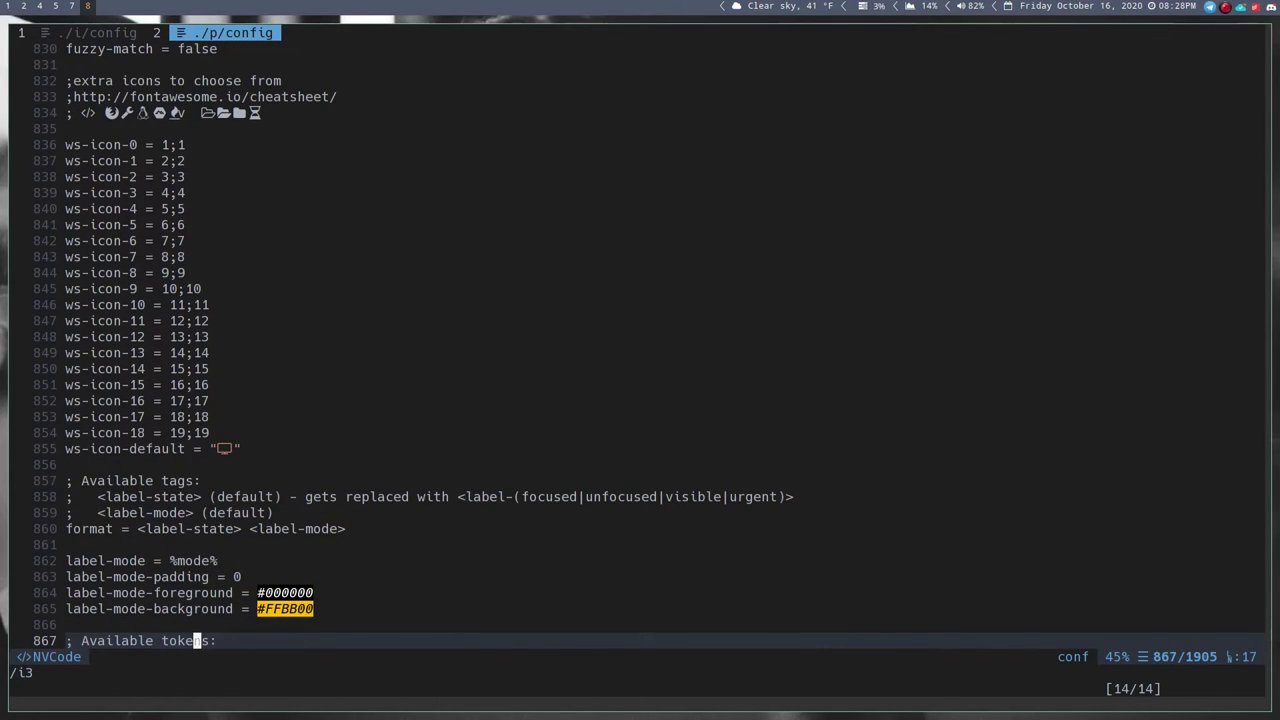
- Examine the available tokens and the label-focused settings for the active workspace in the i3 module
key("j")
key("j")
key("j")
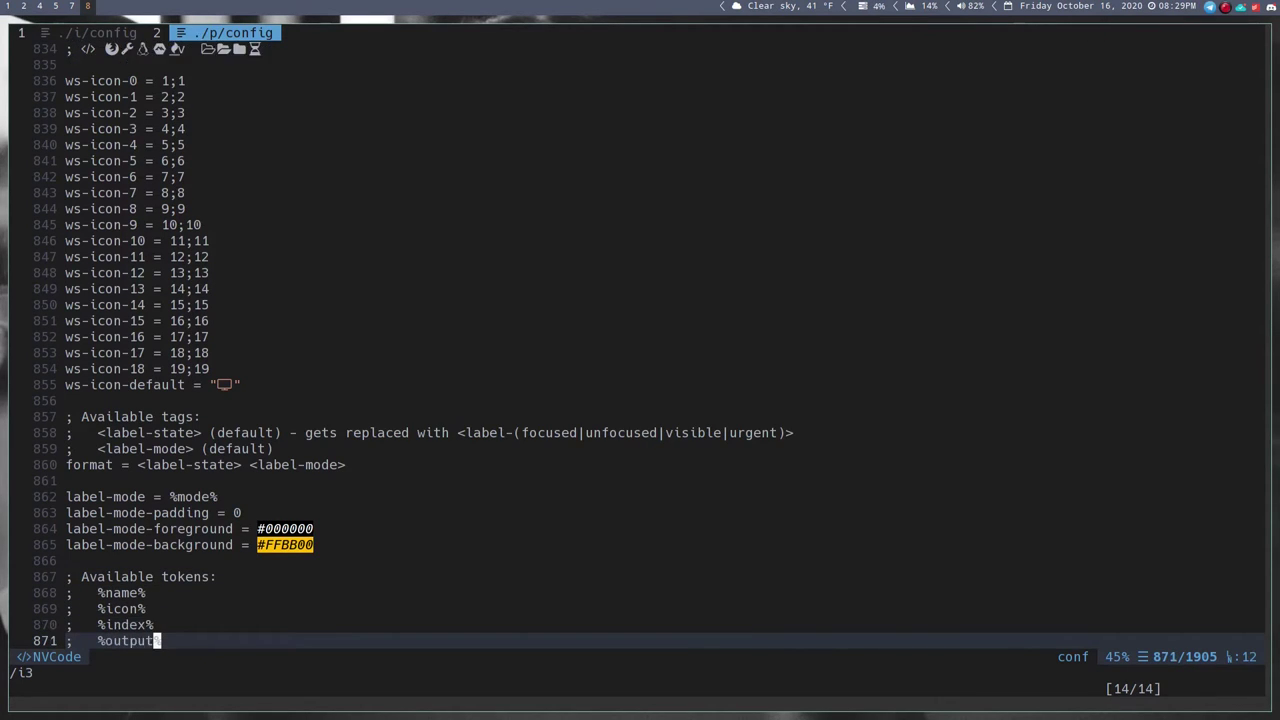
key("j")
key("j")
key("j")
key("j")
key("j")
key("j")
key("j")
key("j")
key("j")
key("j")
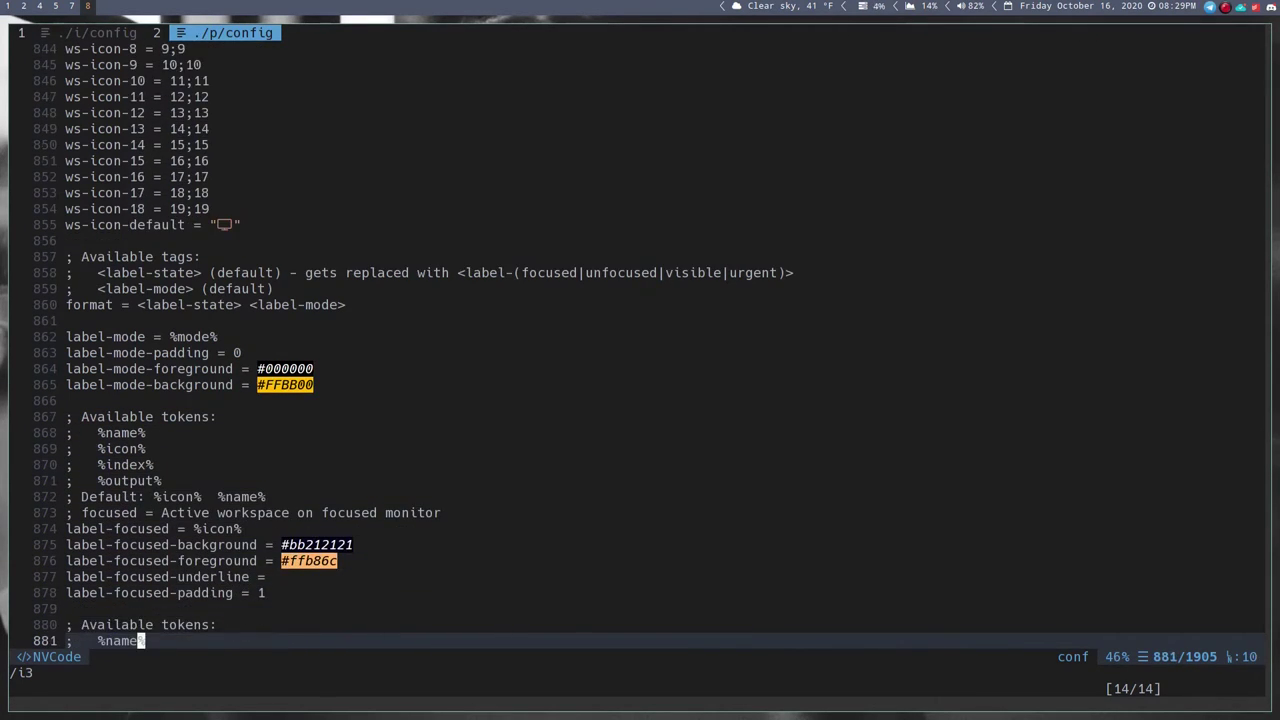
- Go to the colour value of label-focused-background and pick #8fbcbb from the clipboard history
key("k")
key("k")
key("k")
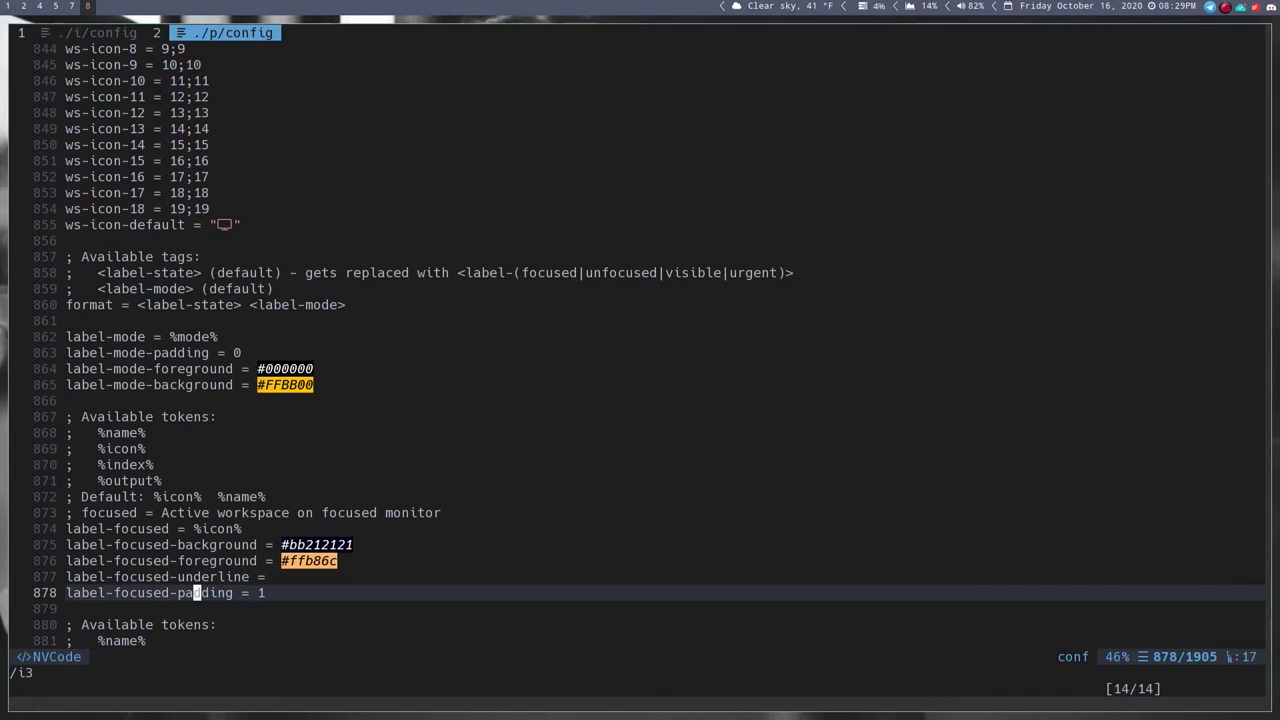
key("k")
key("k")
key("k")
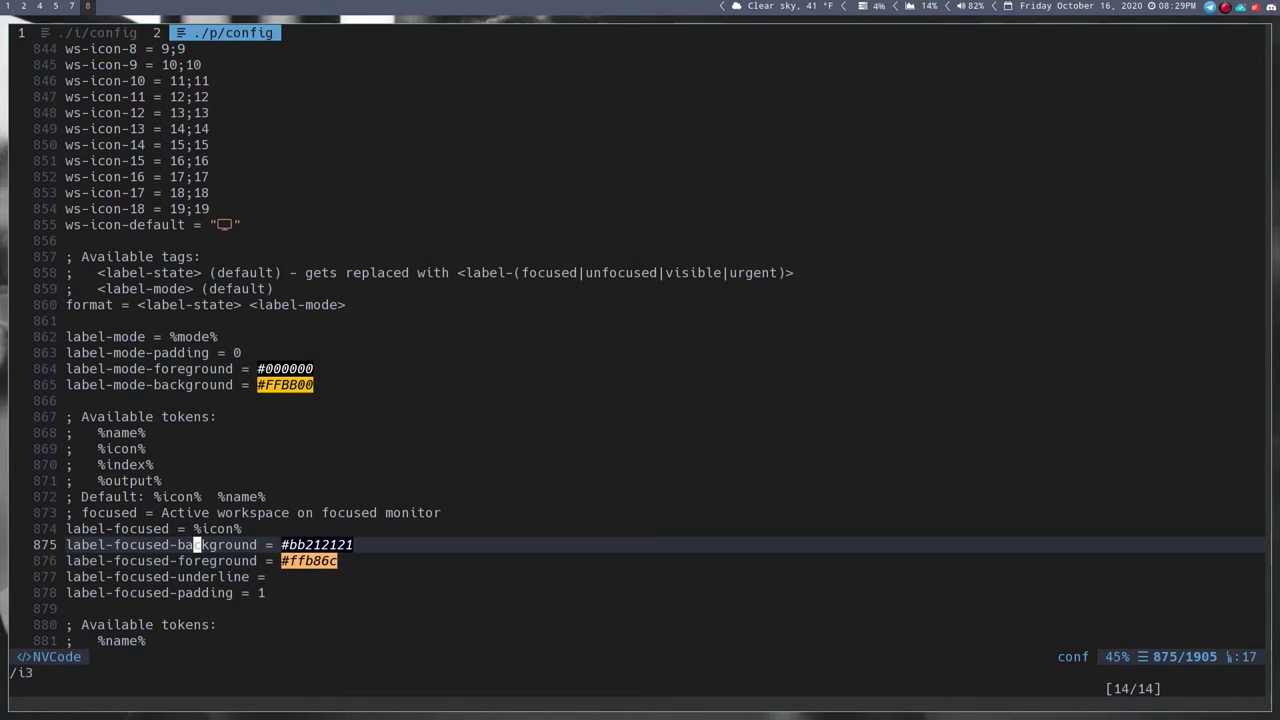
key("l")
key("l")
key("l")
key("l")
key("l")
key("l")
key("l")
key("l")
key("l")
key("l")
key("l")
key("super+period")
key("Escape")
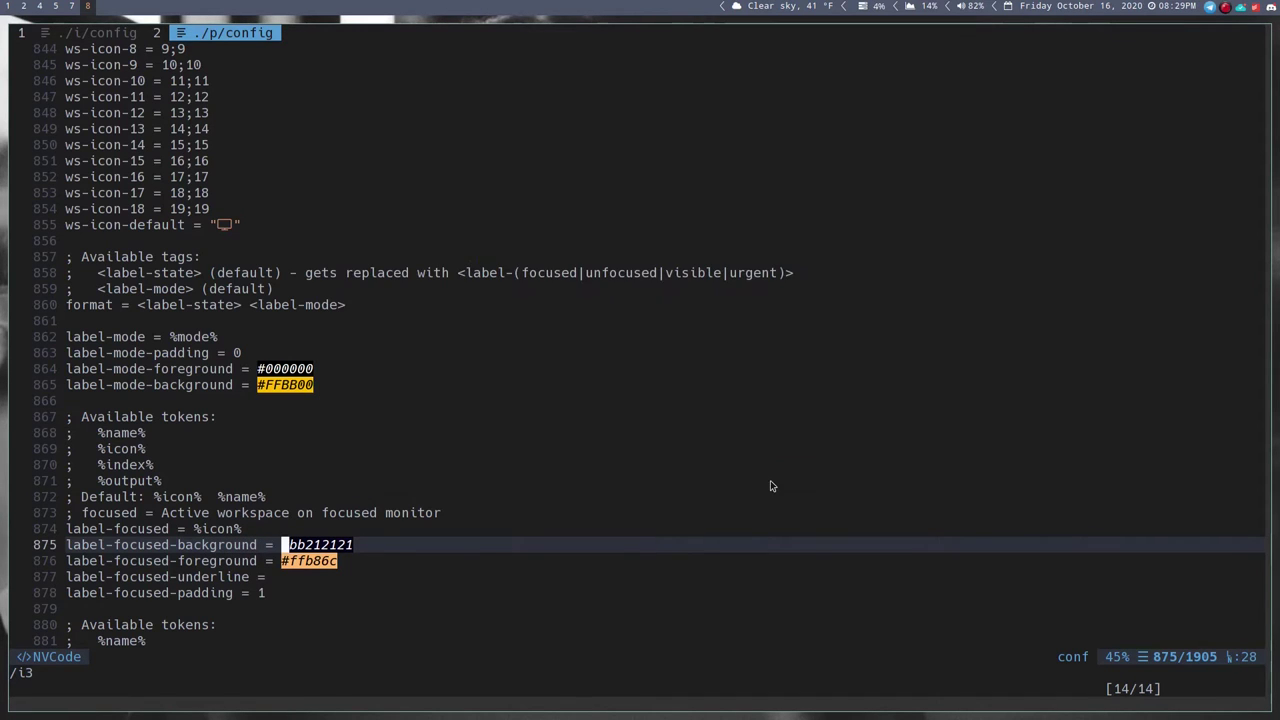
key("super+v")
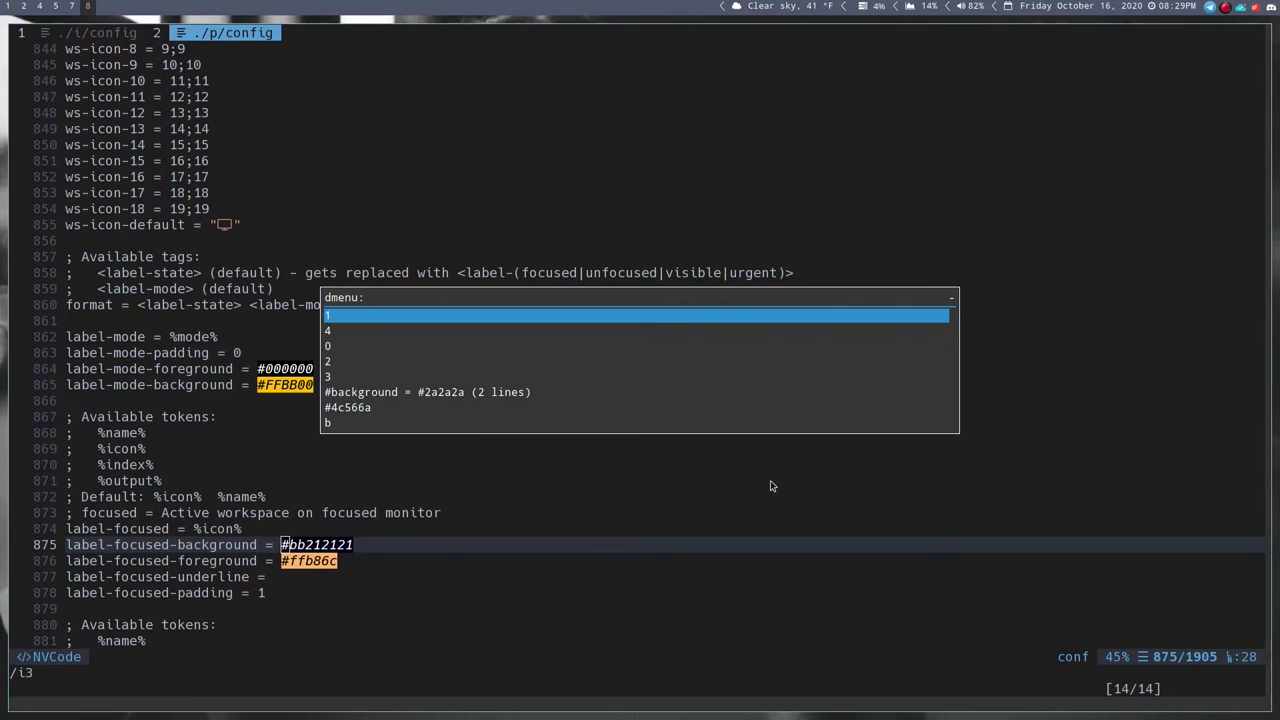
key("Down")
key("Down")
key("Down")
key("Down")
key("Down")
key("Down")
key("Down")
key("Down")
key("Down")
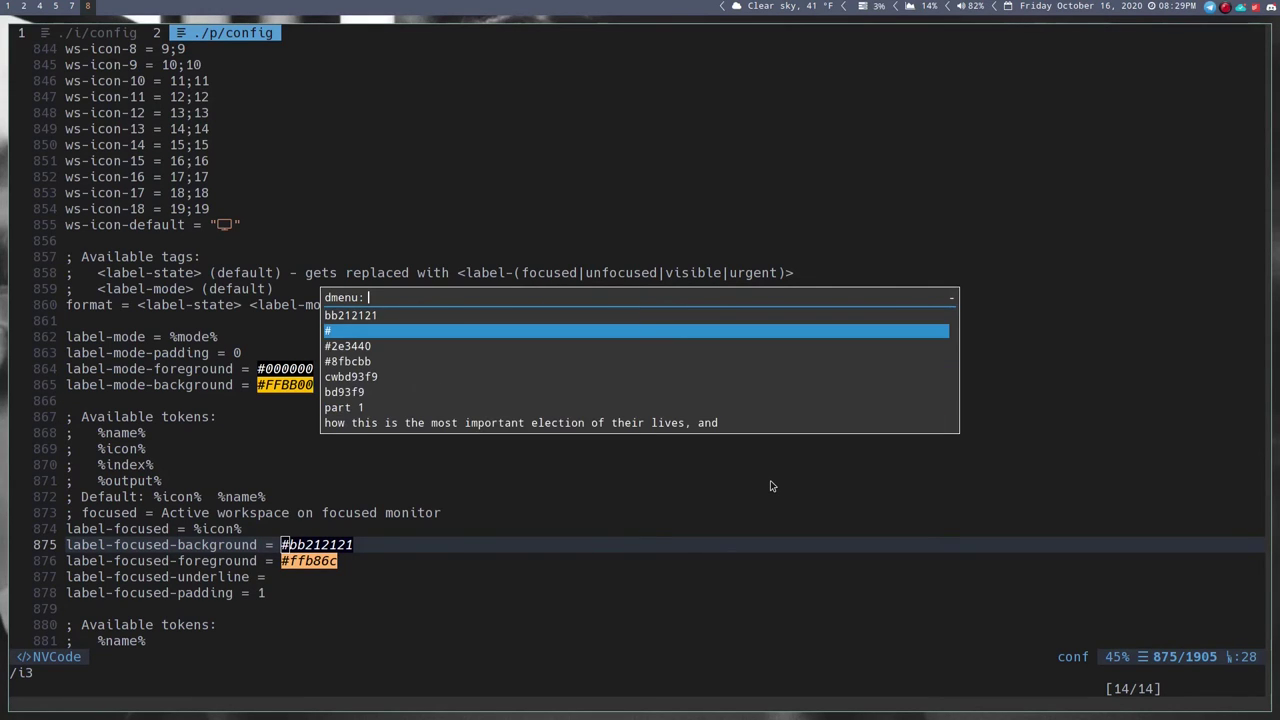
key("Down")
key("Down")
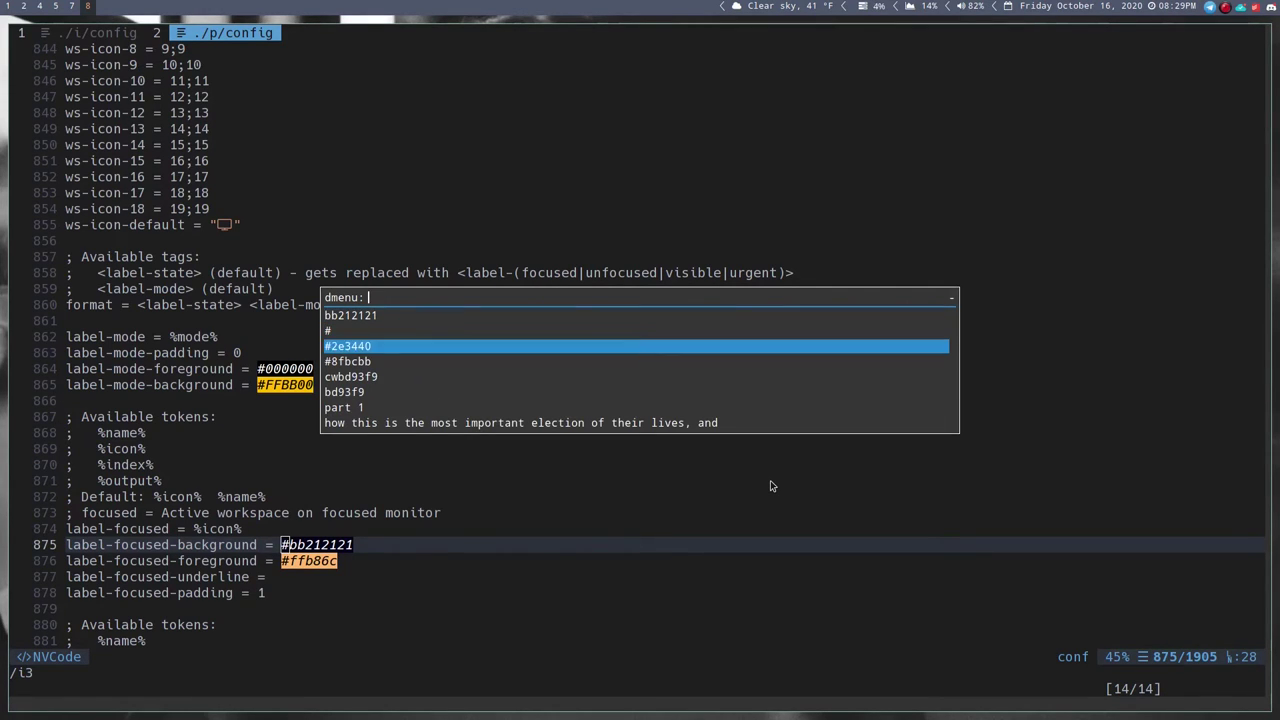
key("Return")
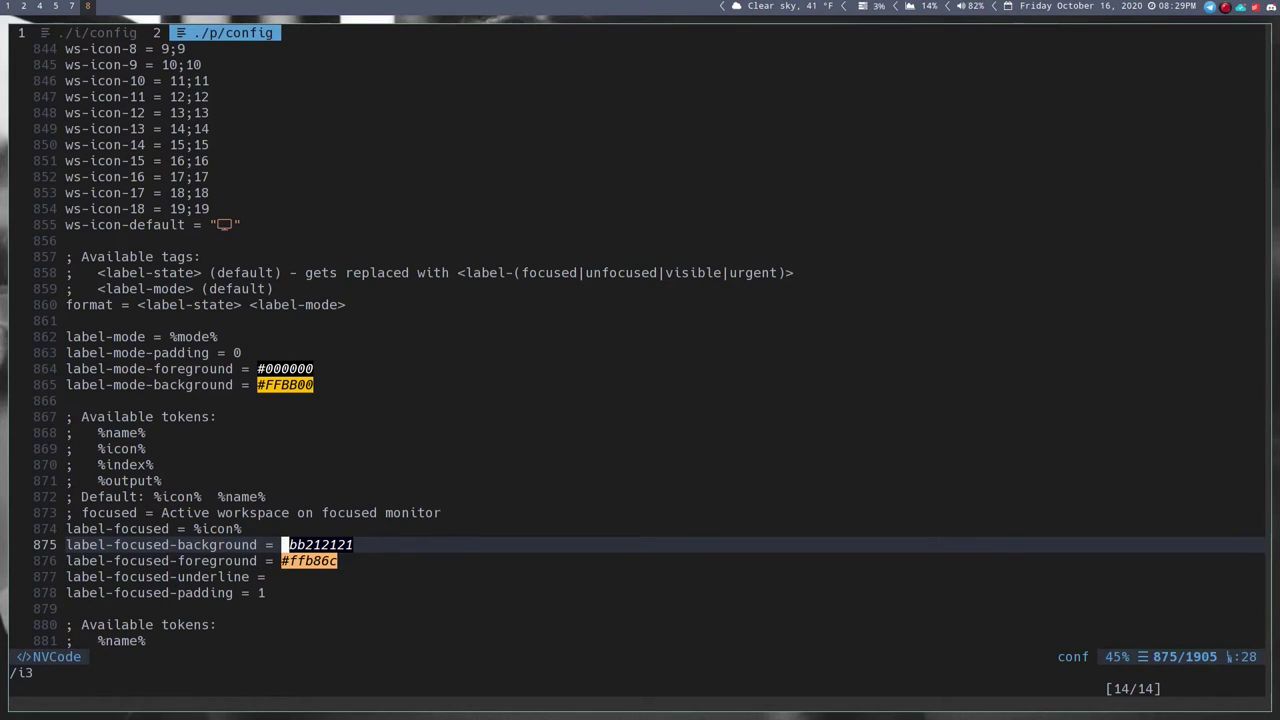
- Replace the colour value of label-focused-background in the i3 module with #8fbcbb
key("x")
key("D")
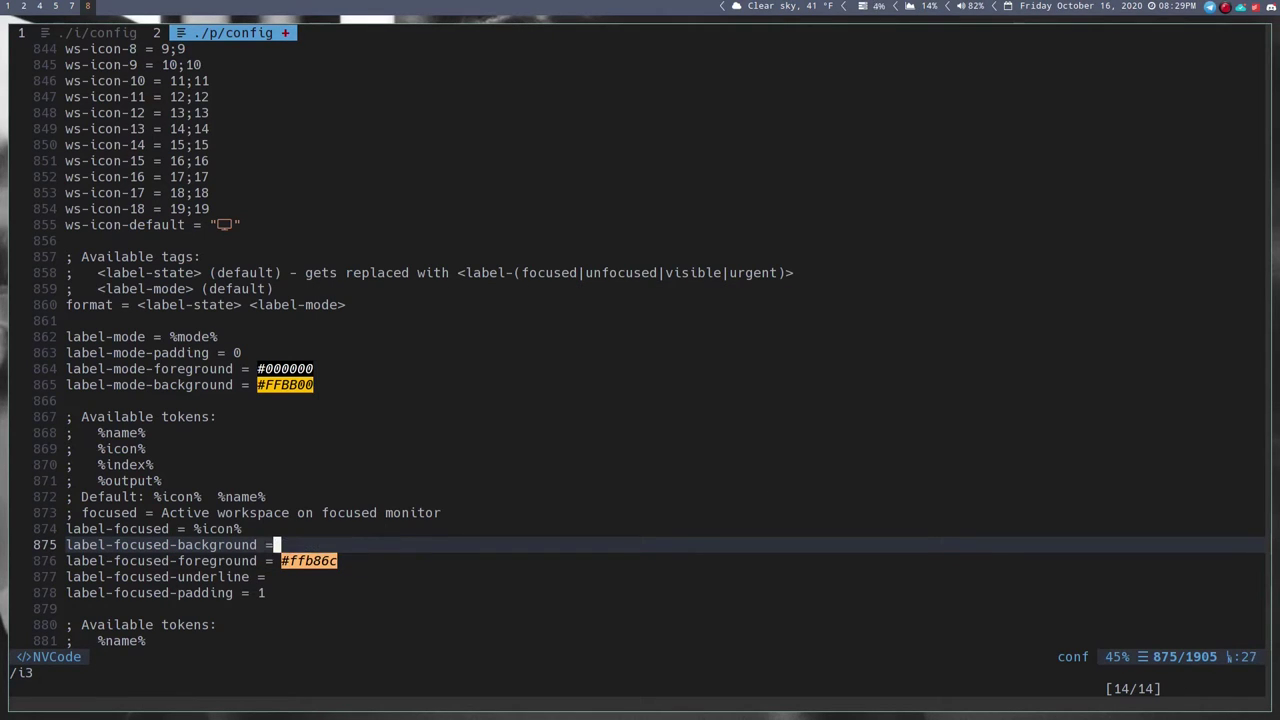
key("a")
key("super+v")
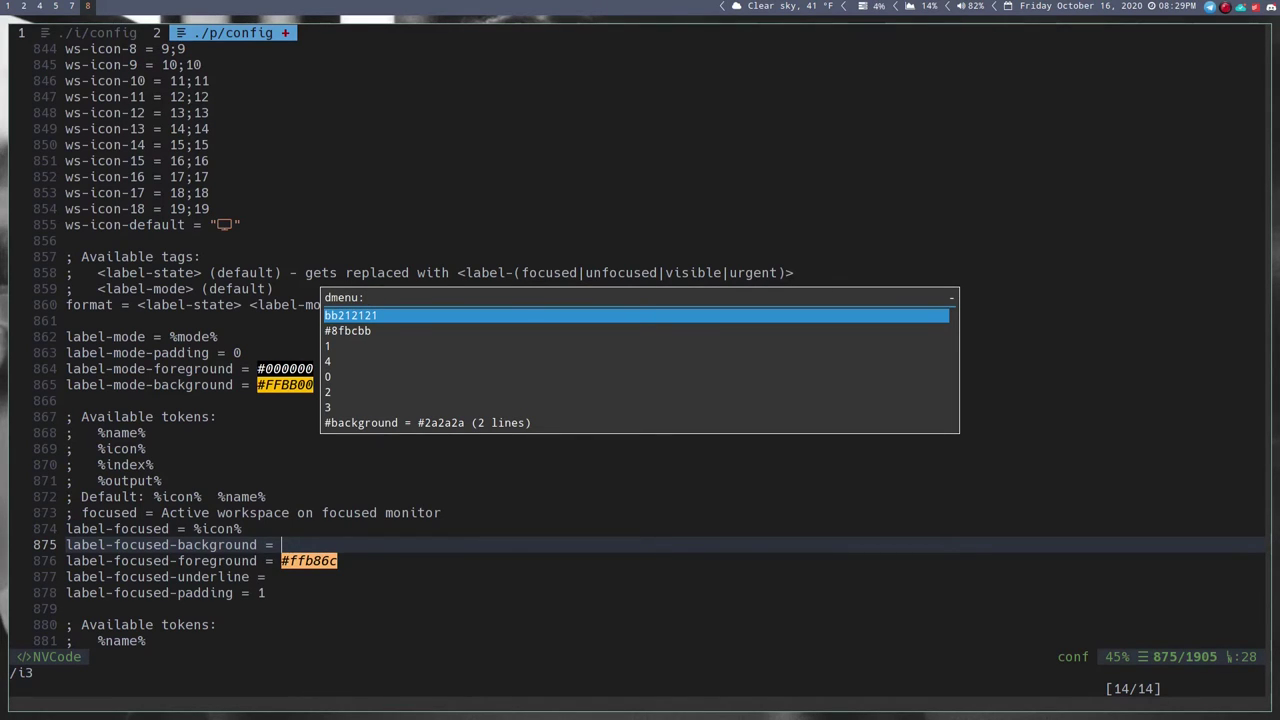
key("Escape")
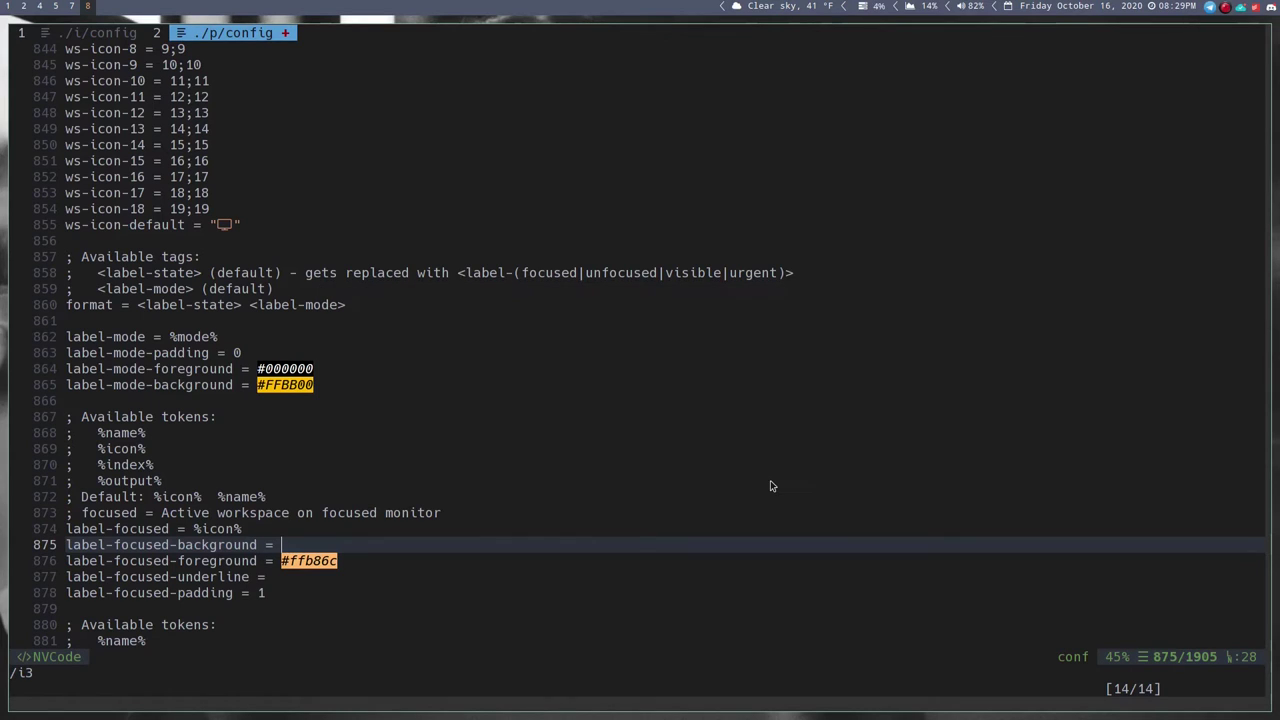
type("#8fbcbb")
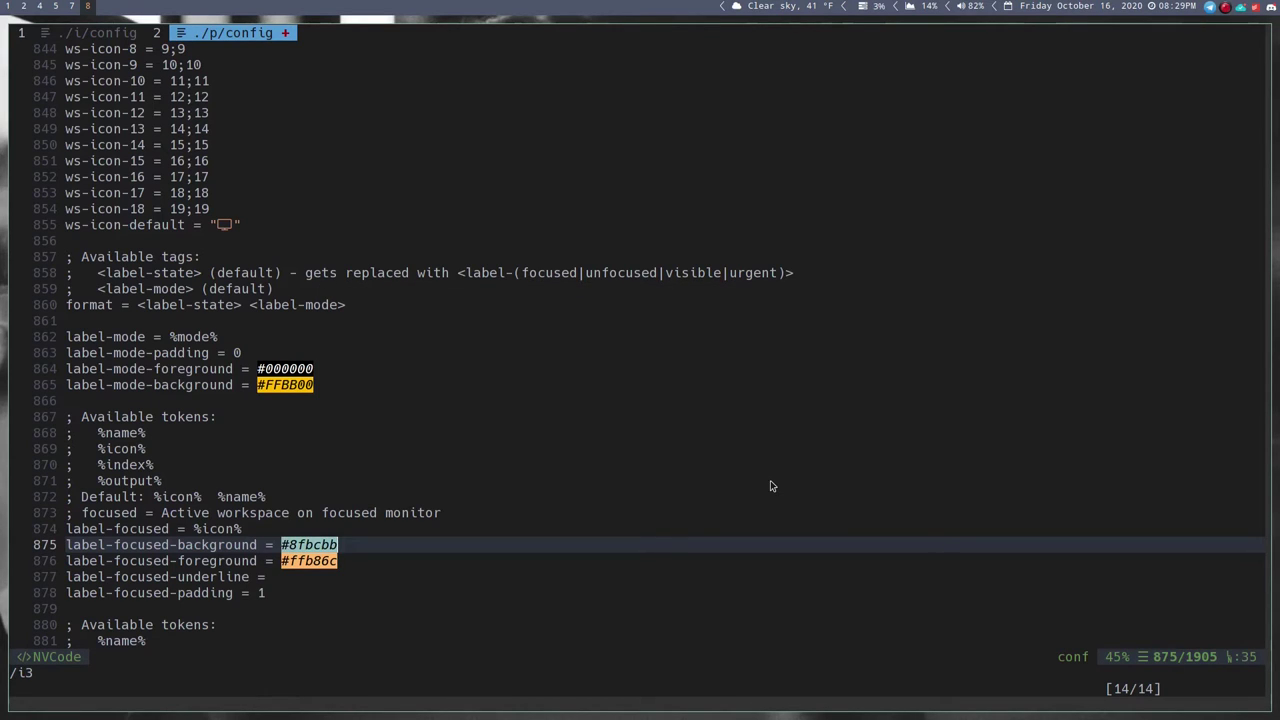
- Clear the label-focused-background colour again and insert #4c566a from the clipboard history
key("Down")
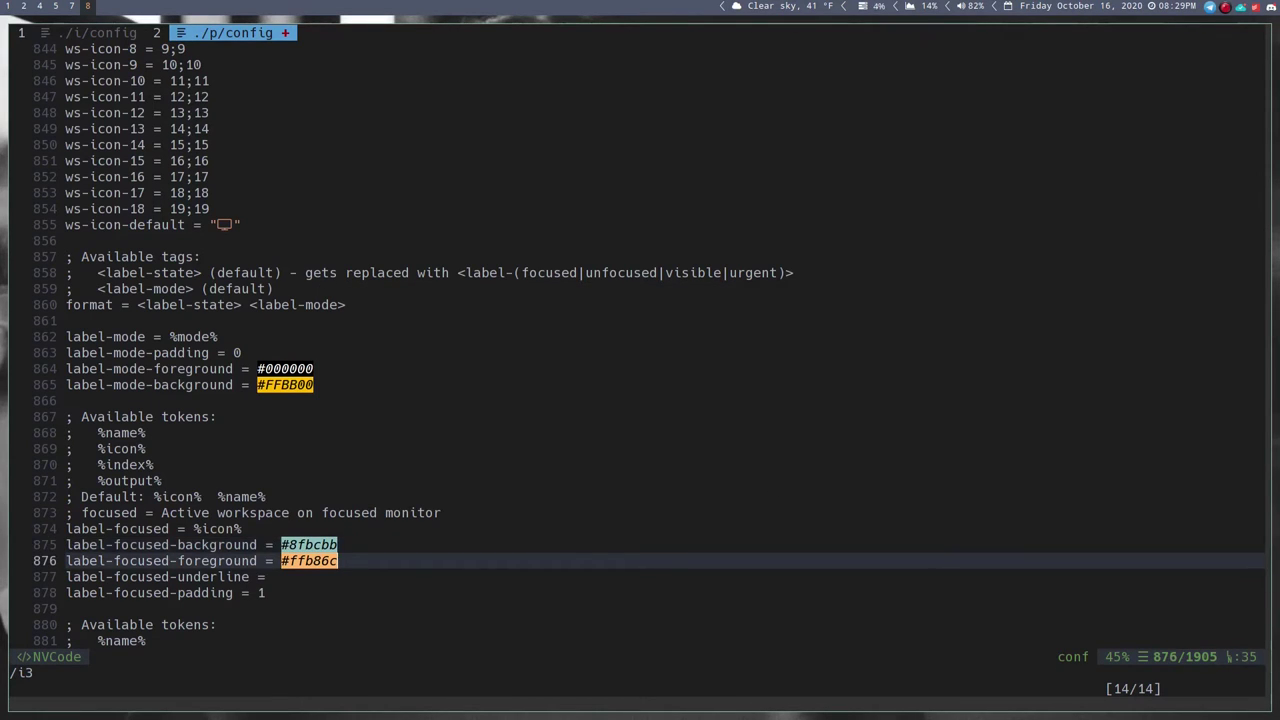
key("Up")
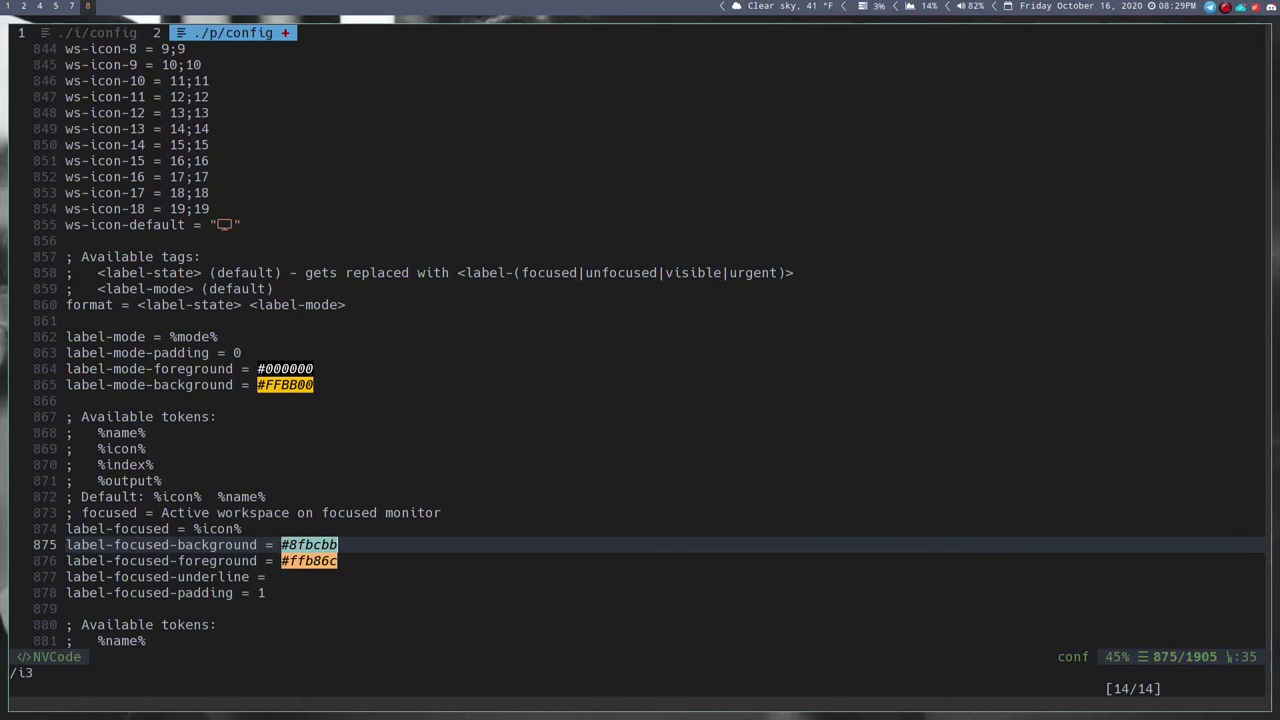
key("h")
key("h")
key("h")
key("h")
key("x")
key("x")
key("x")
key("x")
key("x")
key("x")
key("x")
key("a")
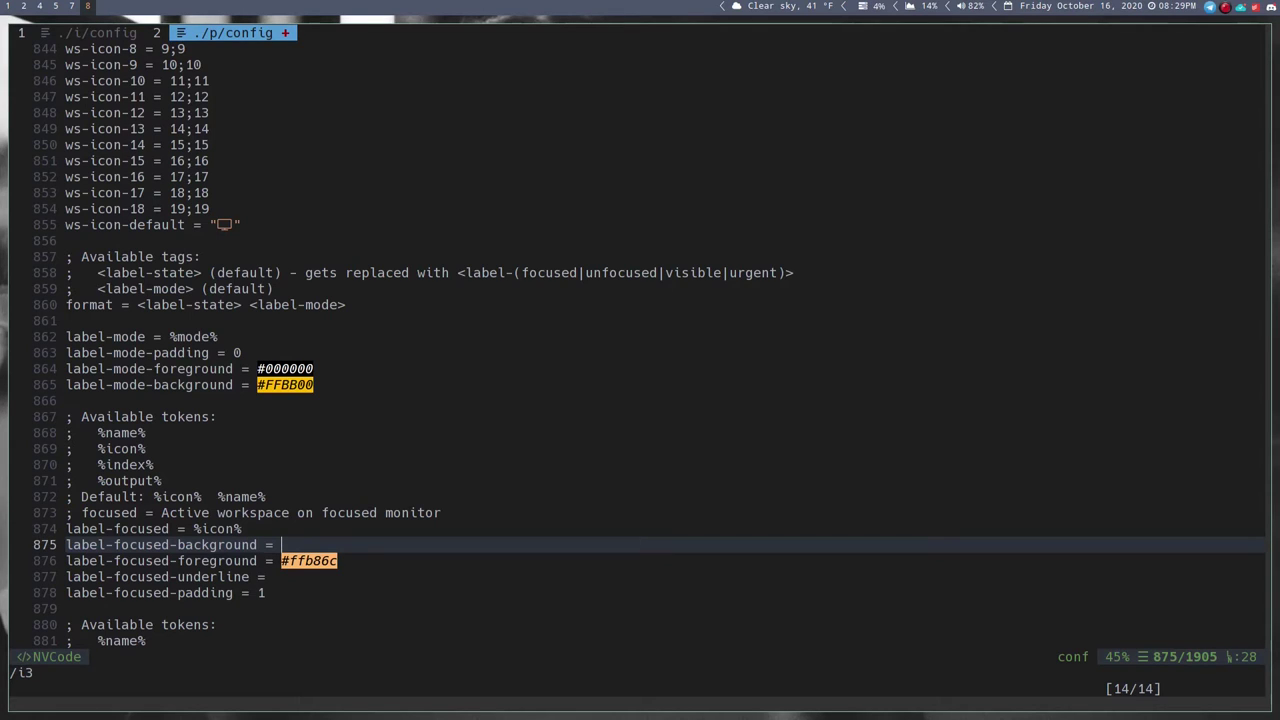
key("super+v")
key("Down")
key("Down")
key("Down")
key("Down")
key("Down")
key("Down")
key("Down")
key("Down")
key("Down")
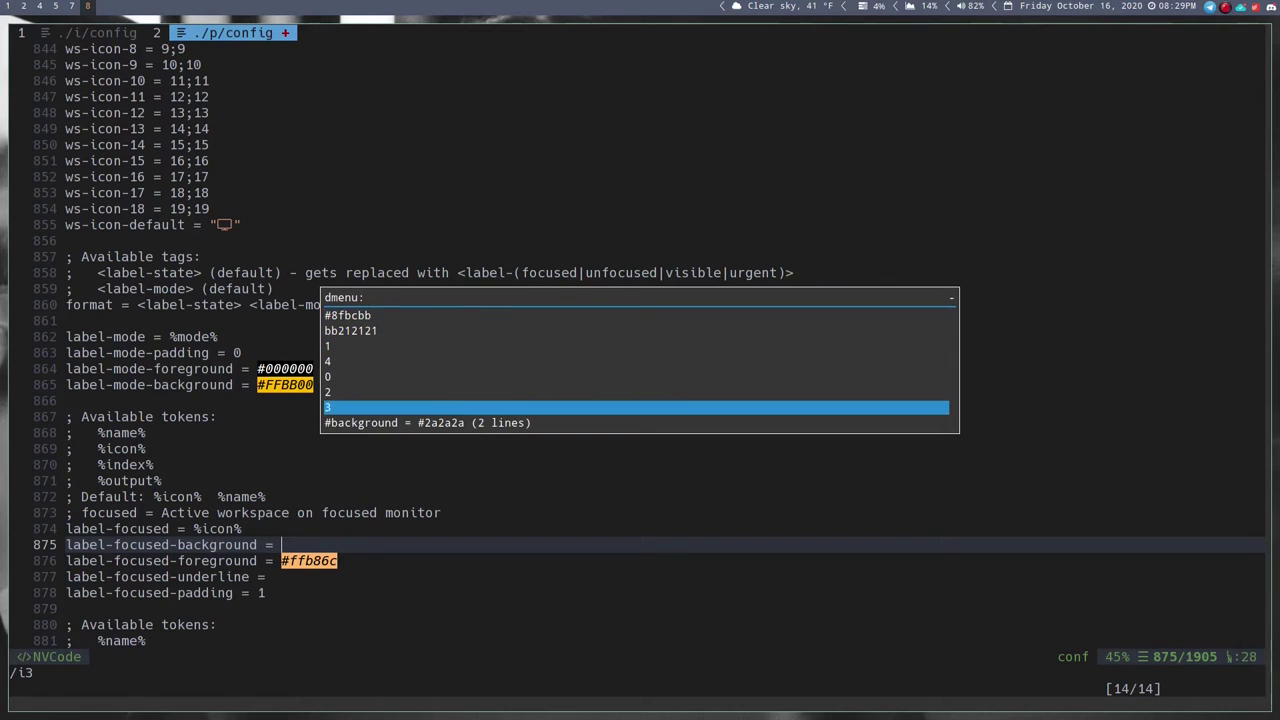
key("Down")
key("Down")
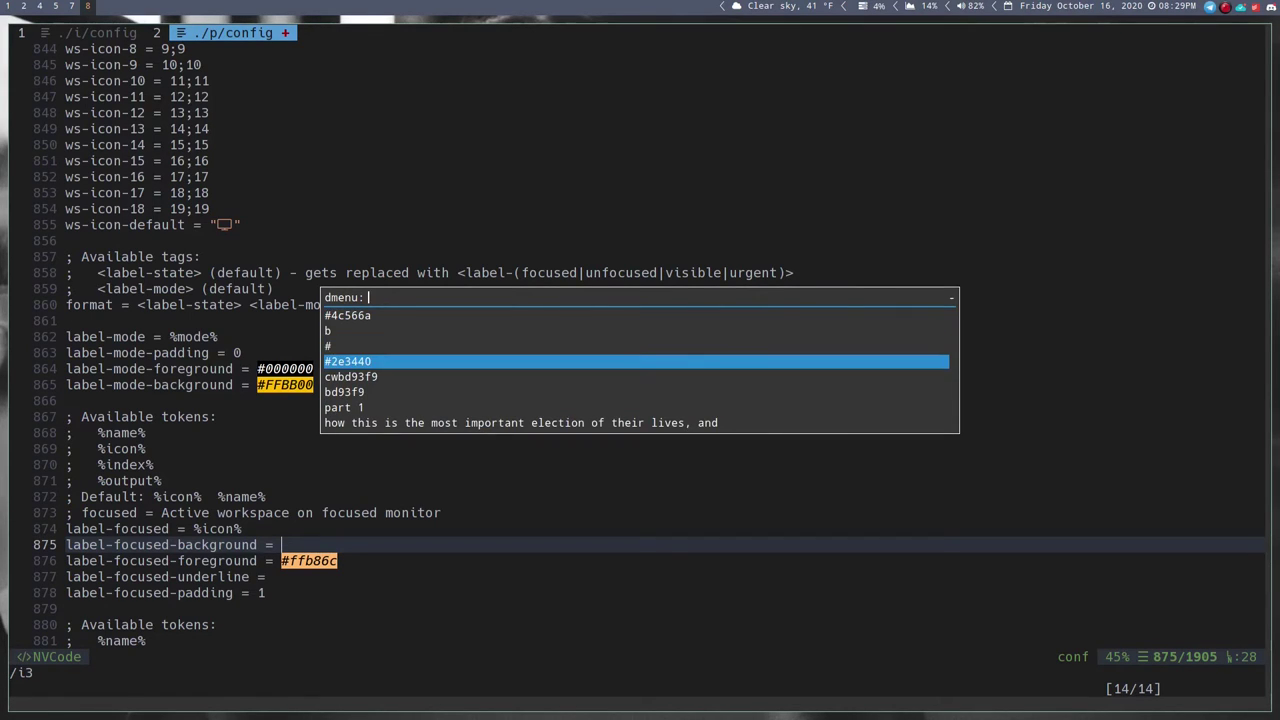
key("Up")
key("Up")
key("Up")
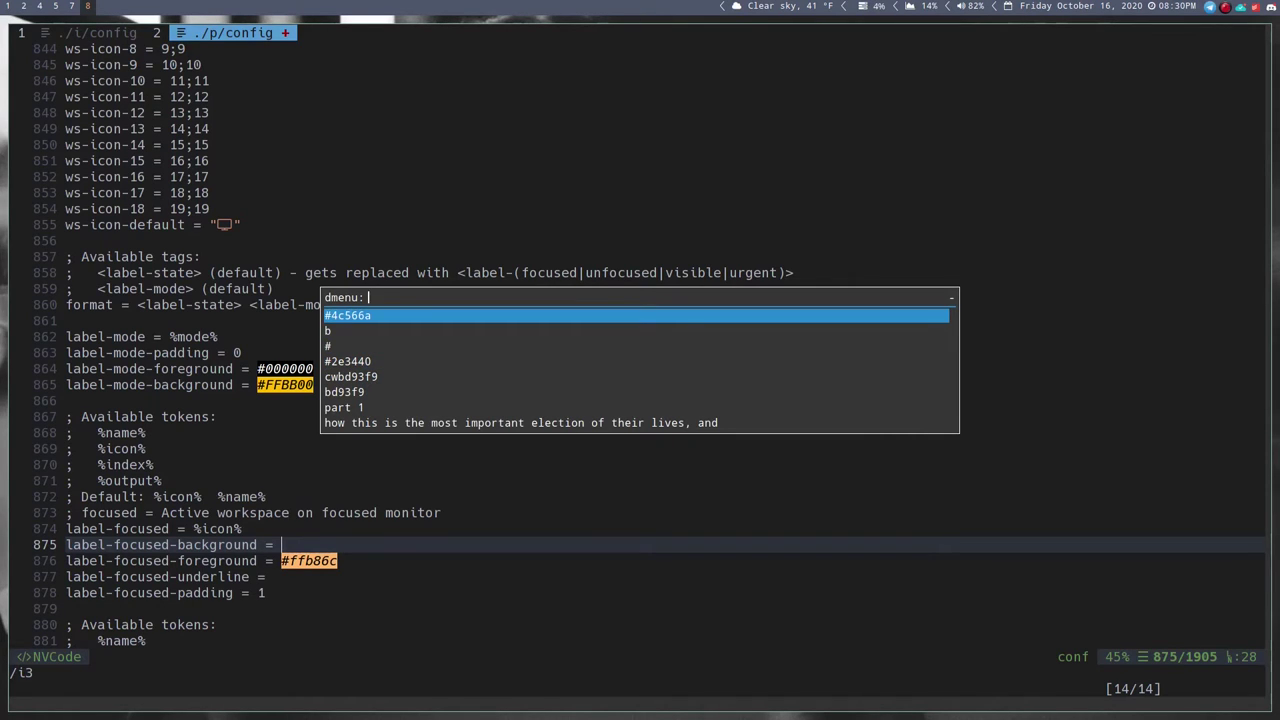
key("Return")
type("#4c566a")
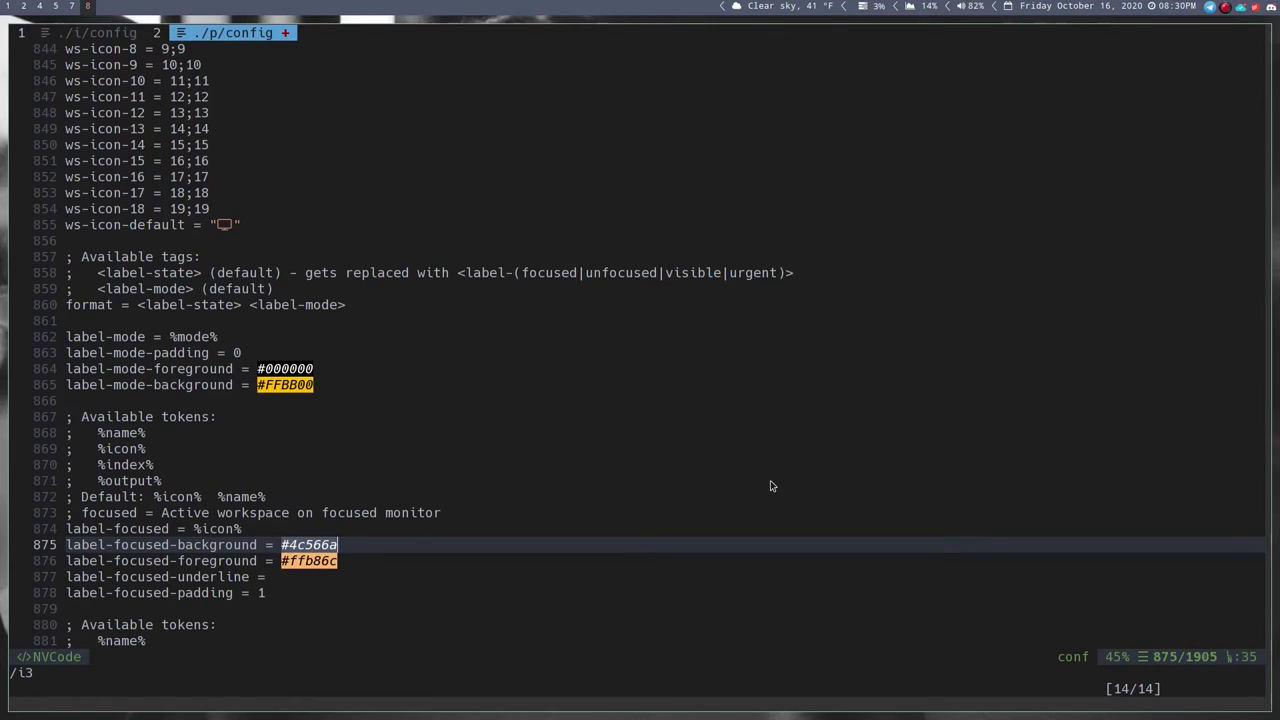
- Set label-focused-foreground to #8fbcbb from the clipboard history and save the polybar config
key("Down")
key("BackSpace")
key("BackSpace")
key("BackSpace")
key("BackSpace")
key("BackSpace")
key("BackSpace")
key("BackSpace")
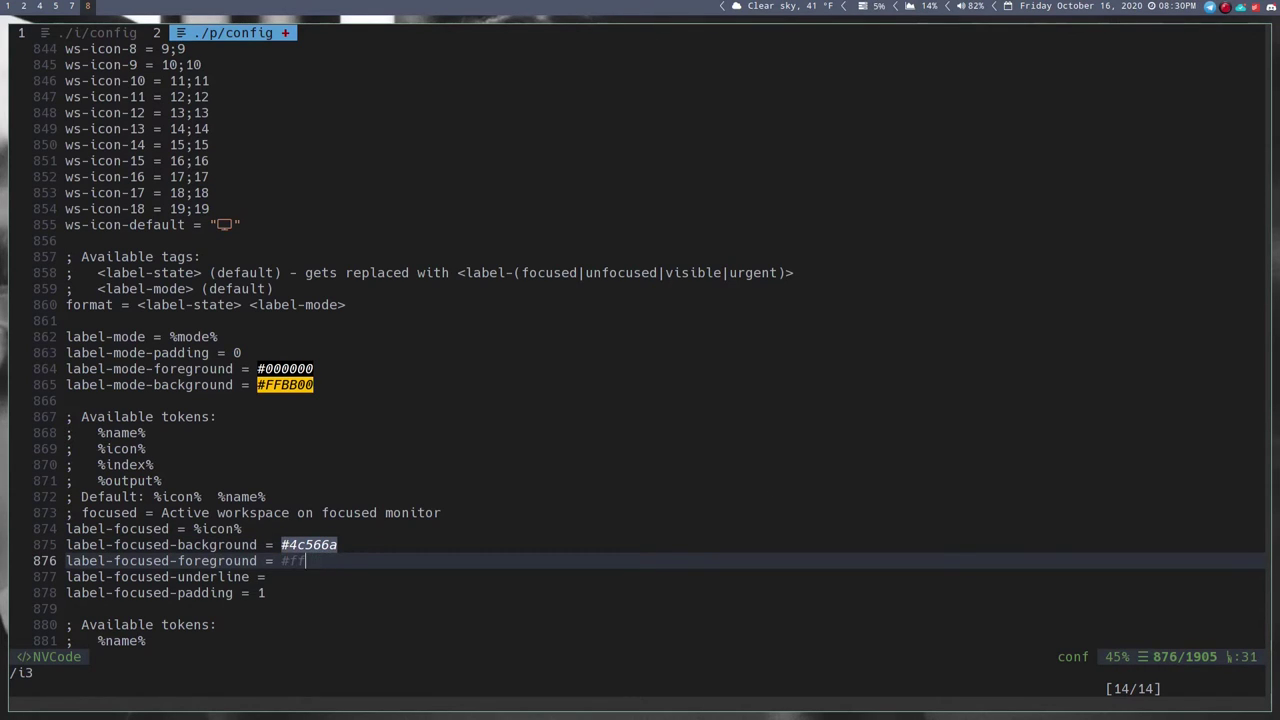
key("super+v")
key("Down")
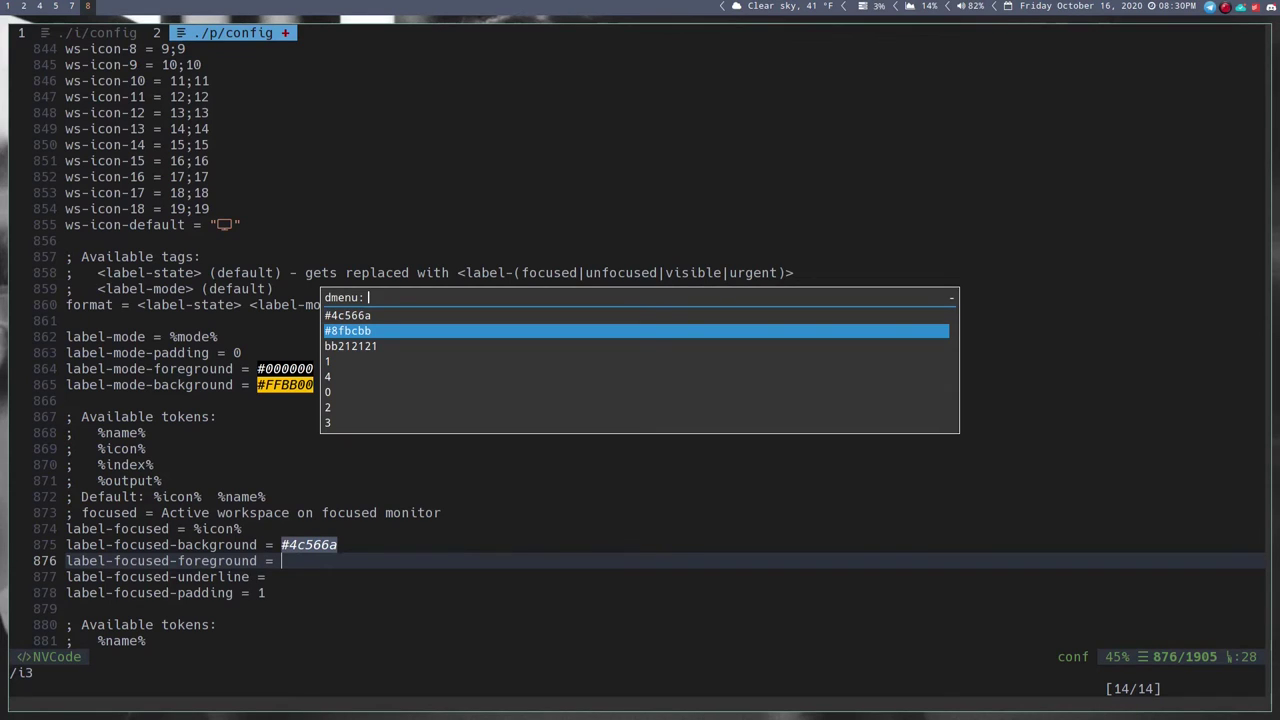
key("Return")
type("#8fbcbb")
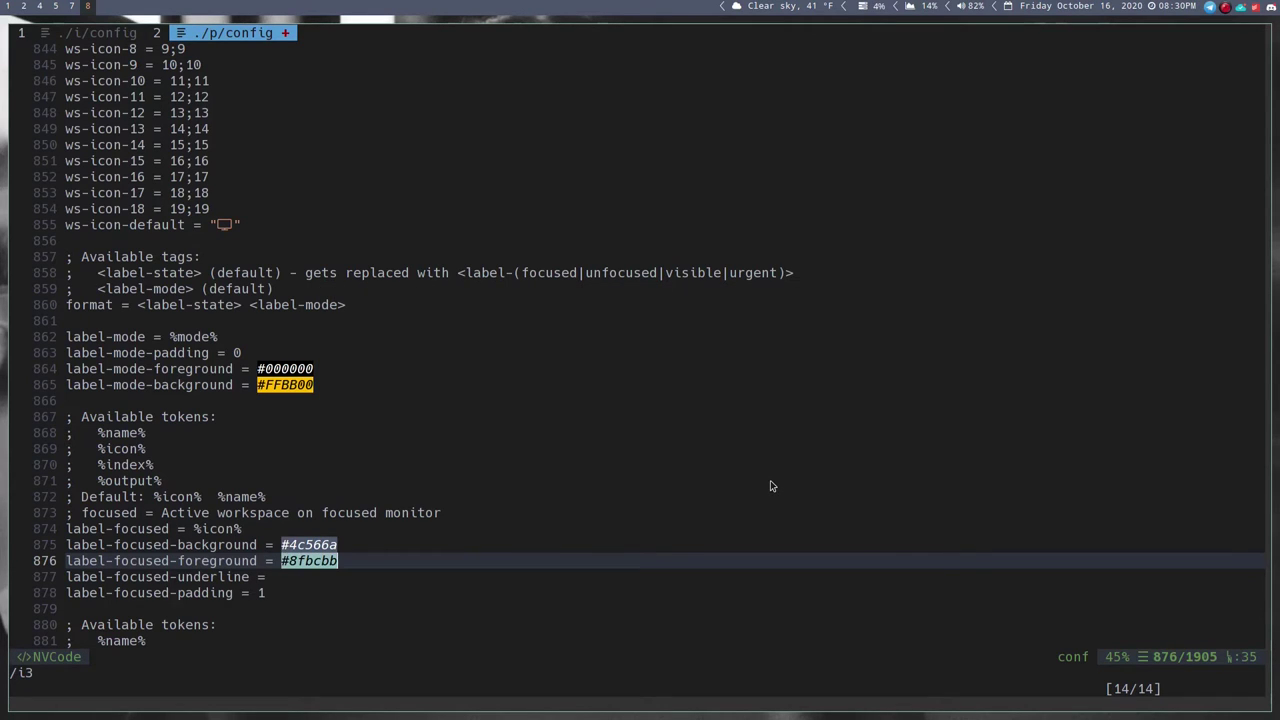
key("Escape")
type(":w")
key("Return")
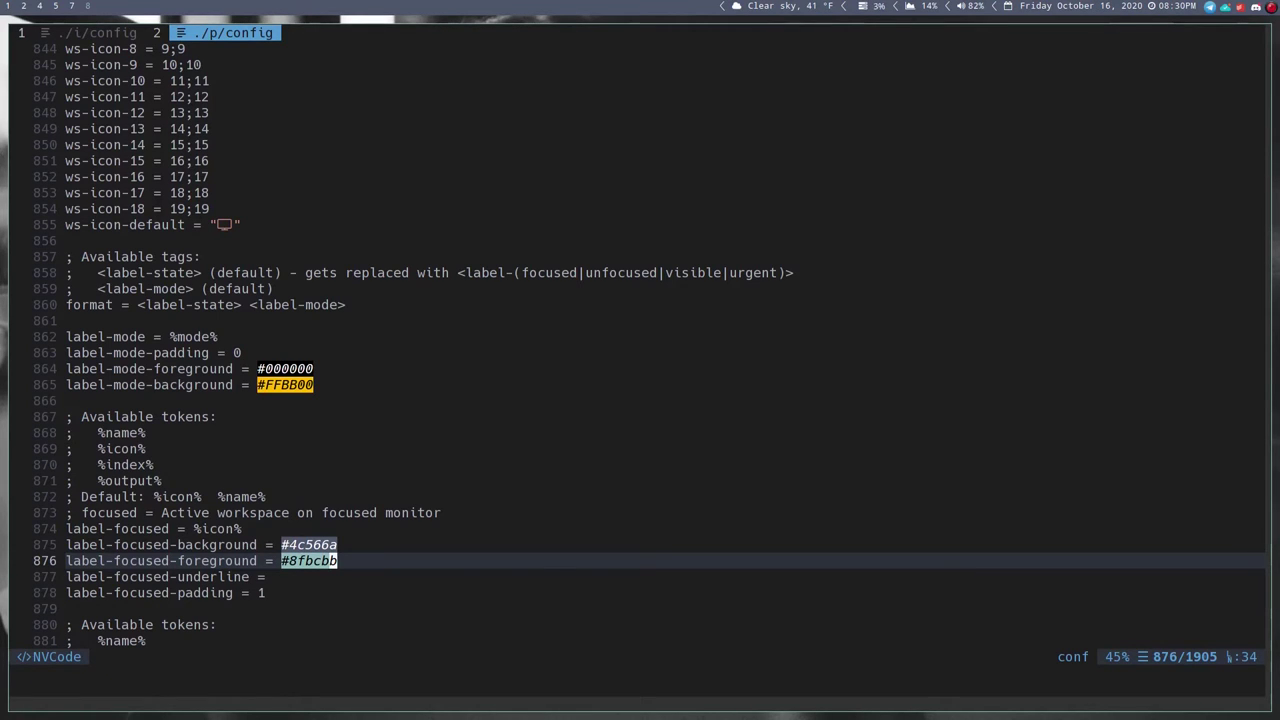
- Undo the last changes to the label-focused-foreground and label-focused-background colours
left_click(333, 544)
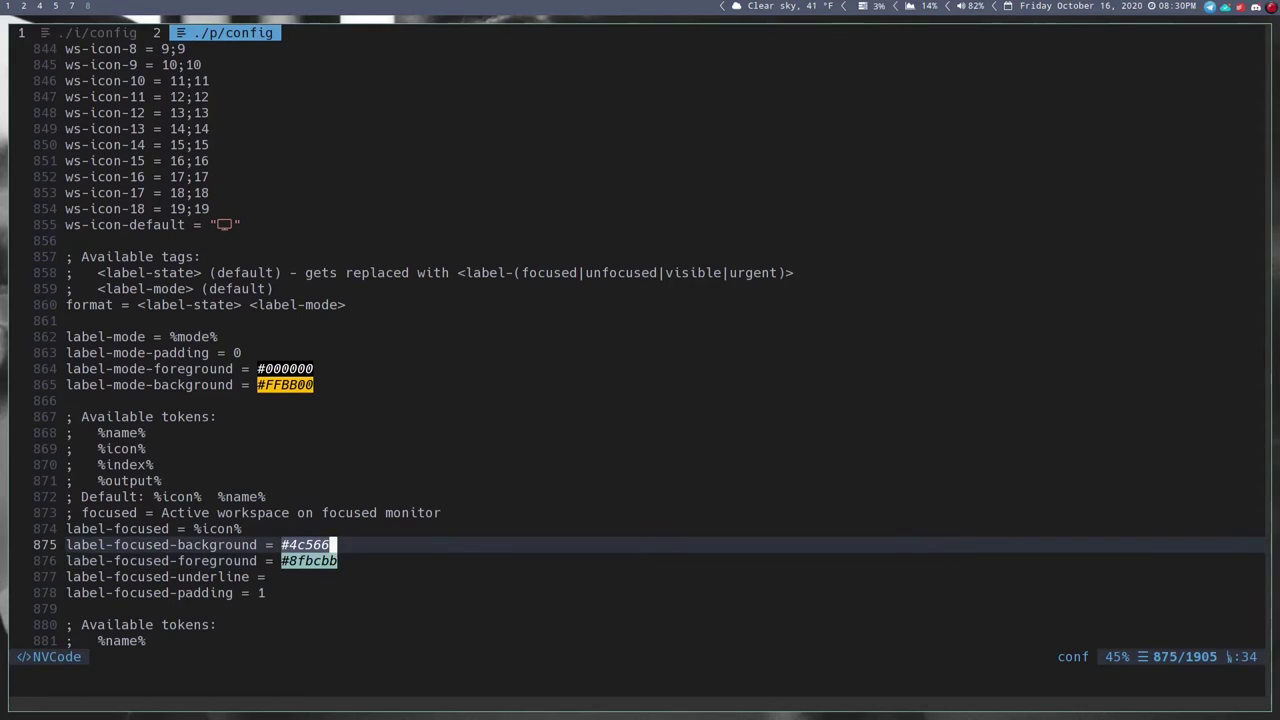
type("auu")
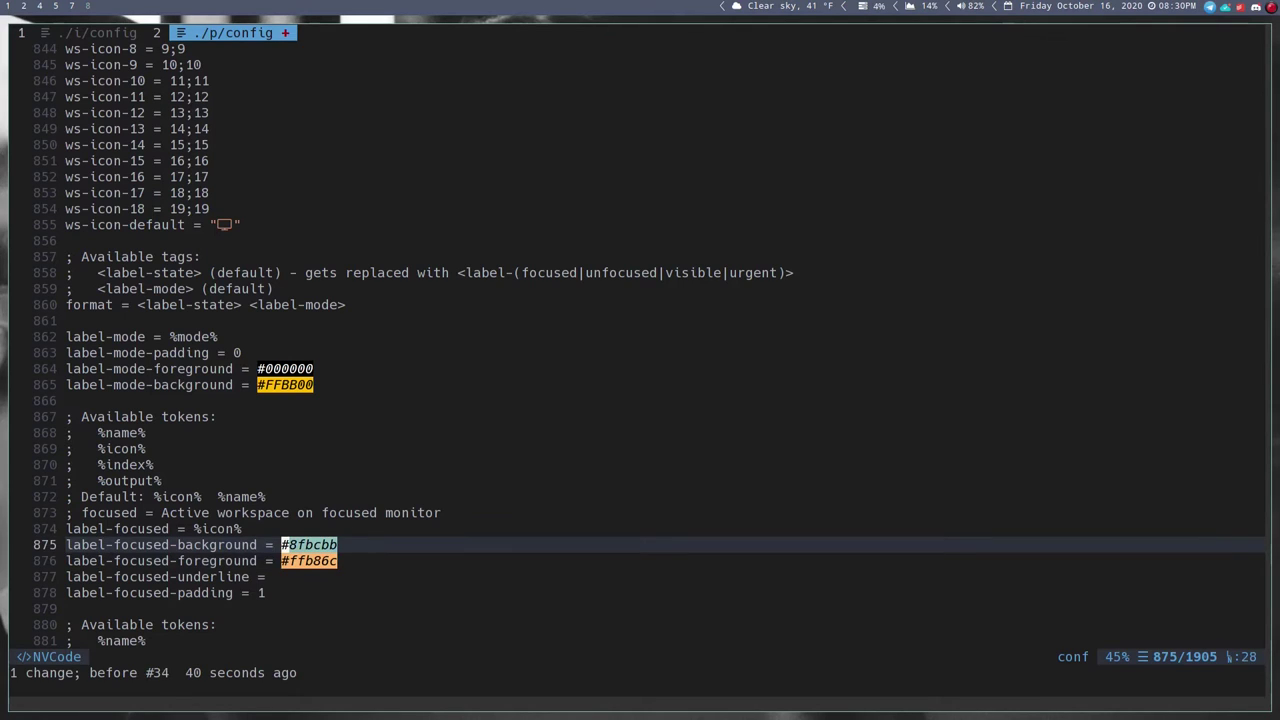
- Change the label-focused-foreground colour to #ffffff and save the polybar config
type("jl")
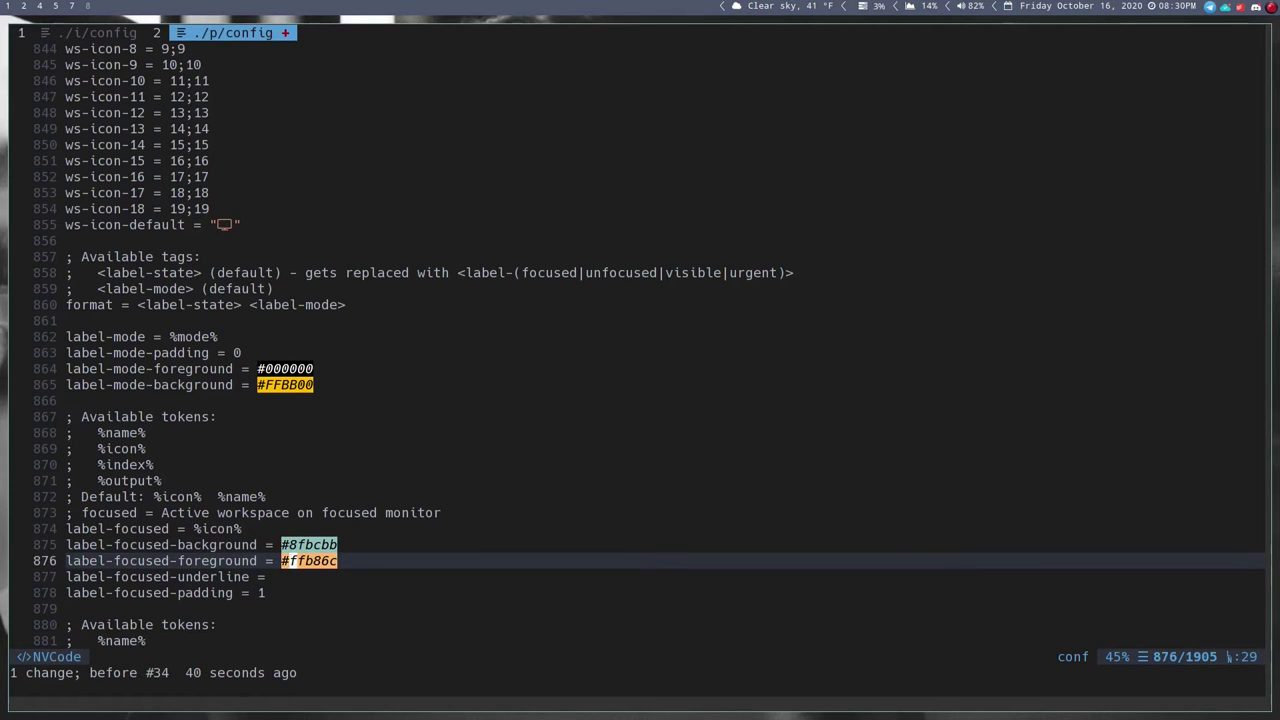
type("cwfffff")
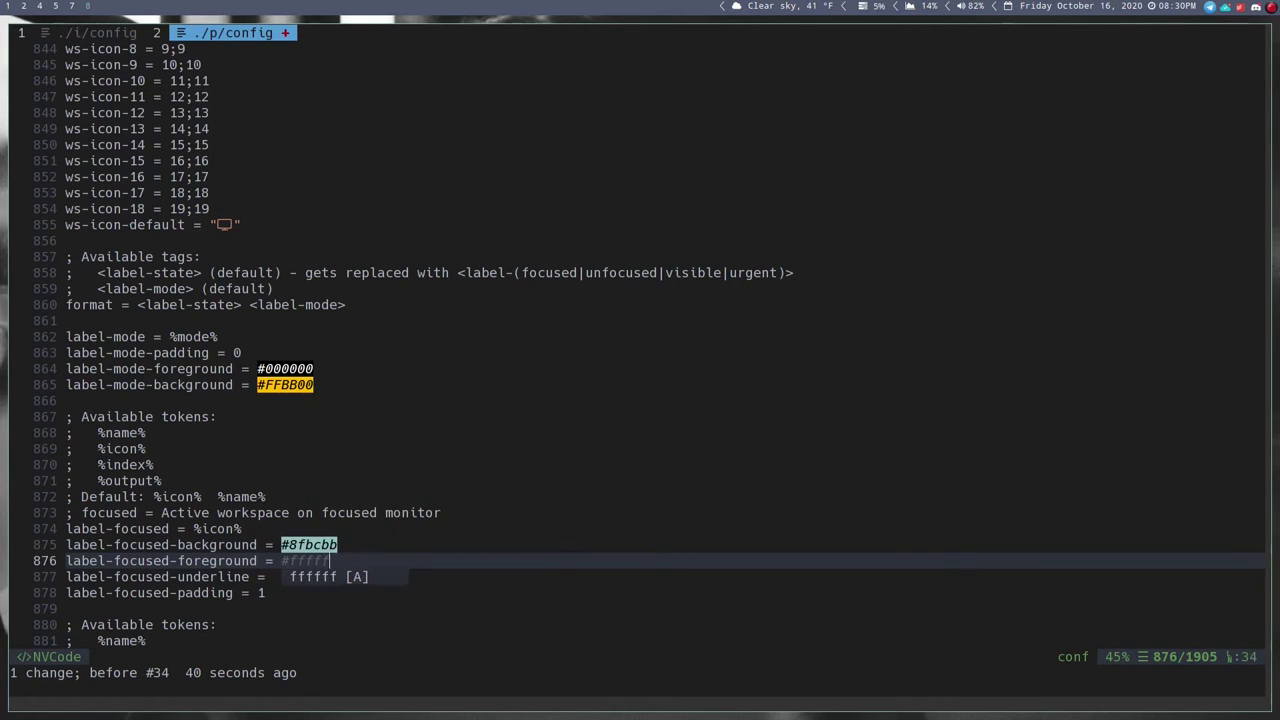
type("f")
key("Escape")
type(":w")
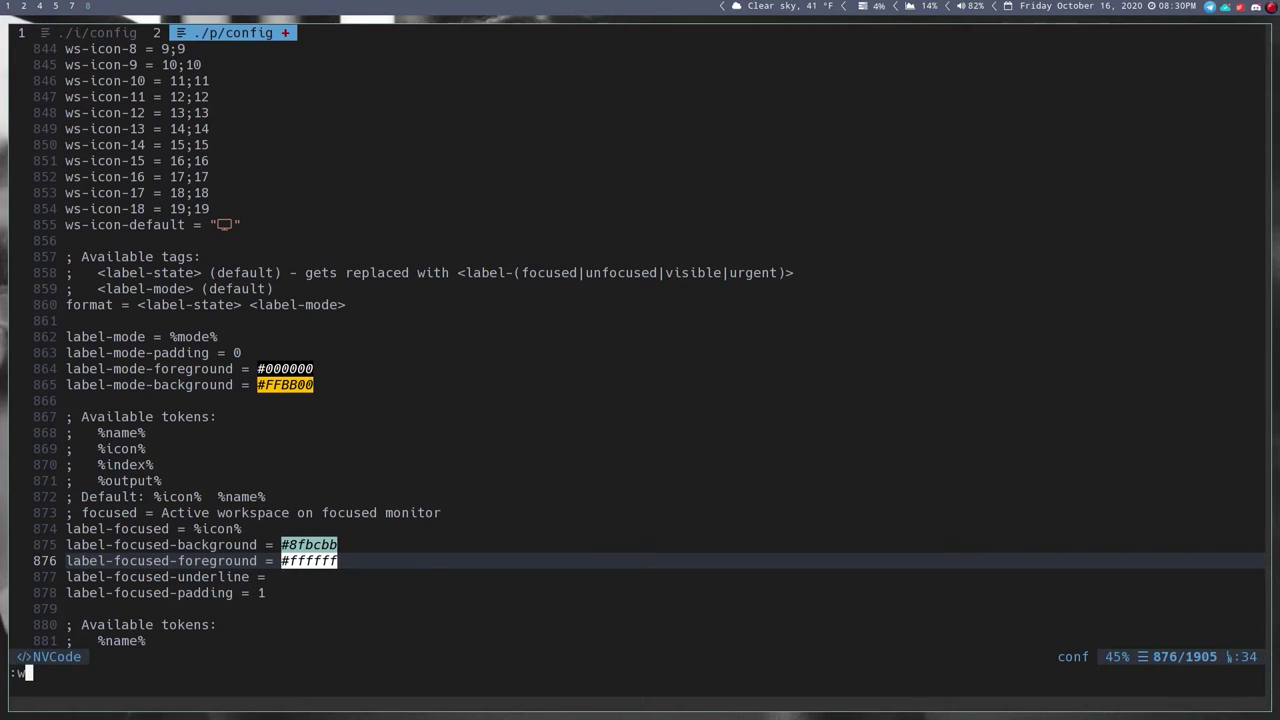
key("Return")
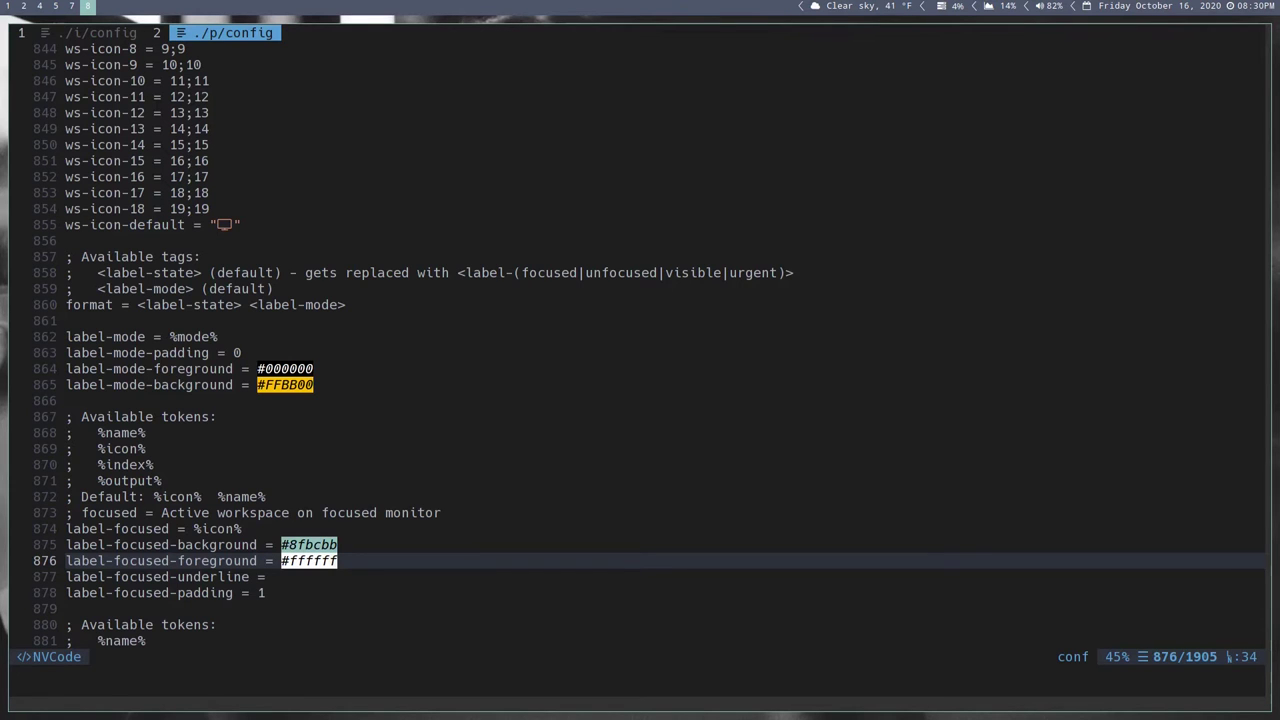
- Switch to the Nord colour page in the browser and copy #E5E9F0 from the Snow Storm palette
key("super+7")
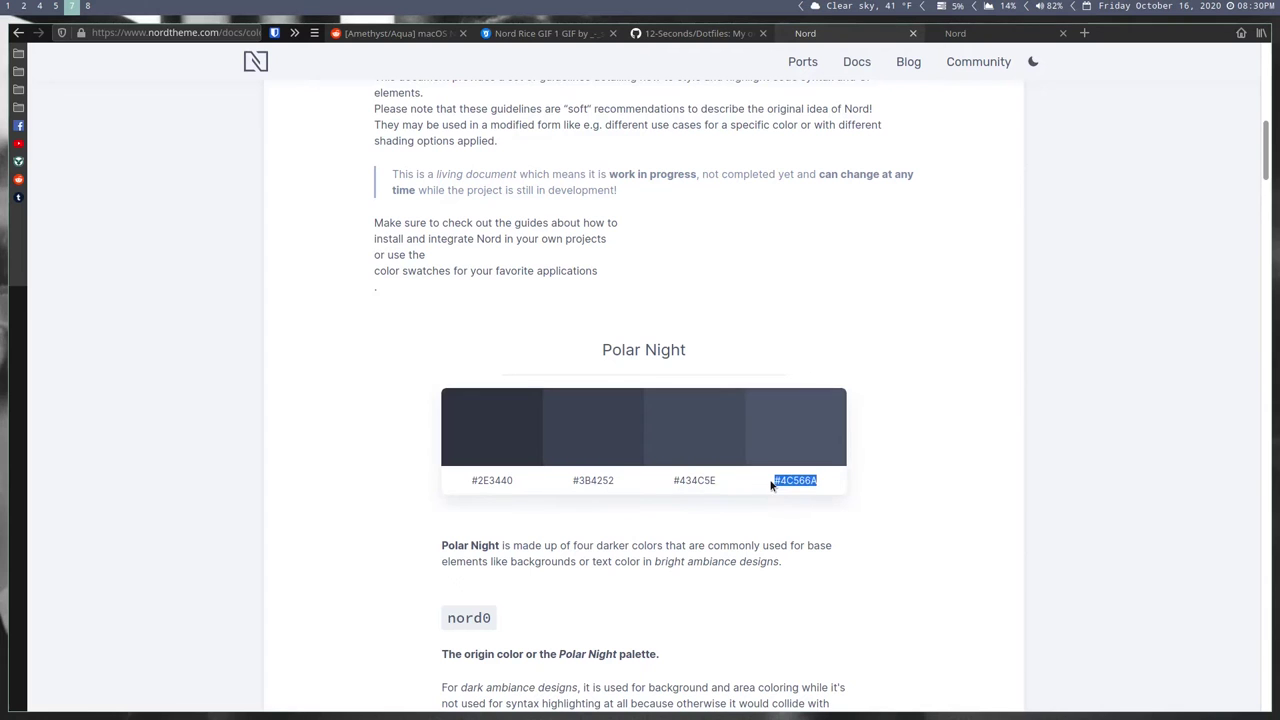
scroll(772, 482, "down", 10)
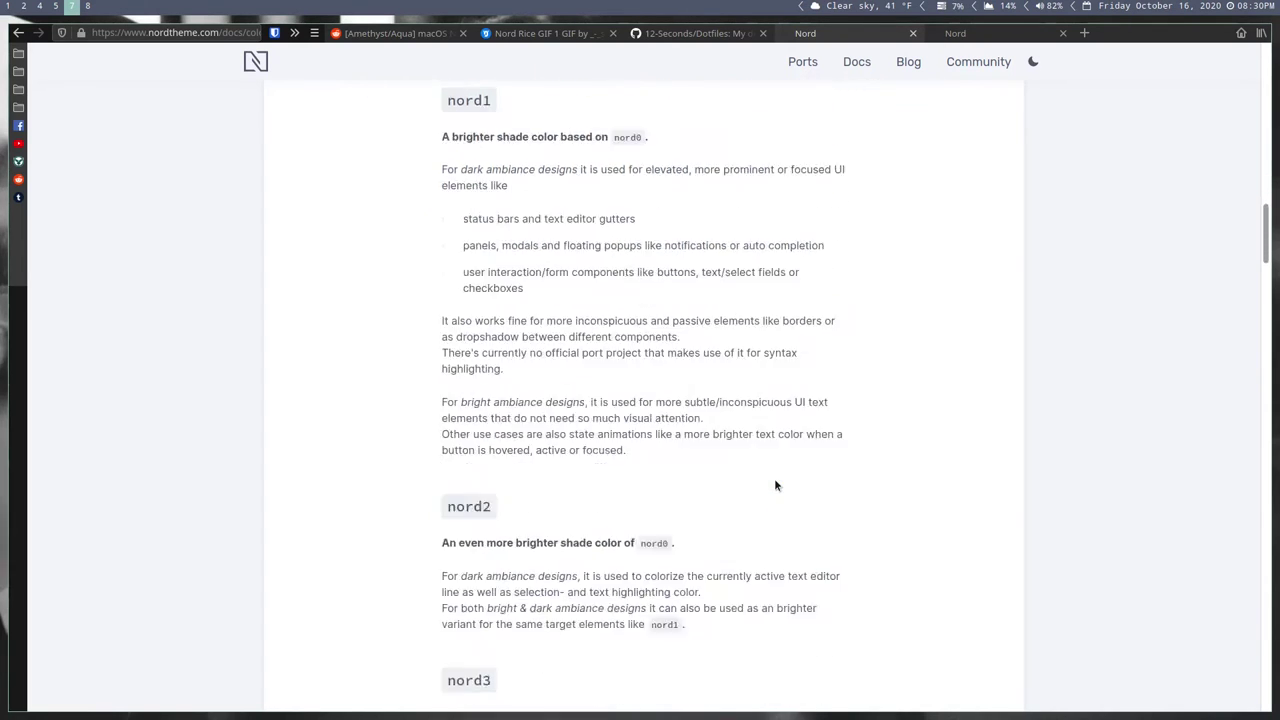
scroll(773, 480, "down", 4)
scroll(773, 480, "up", 1)
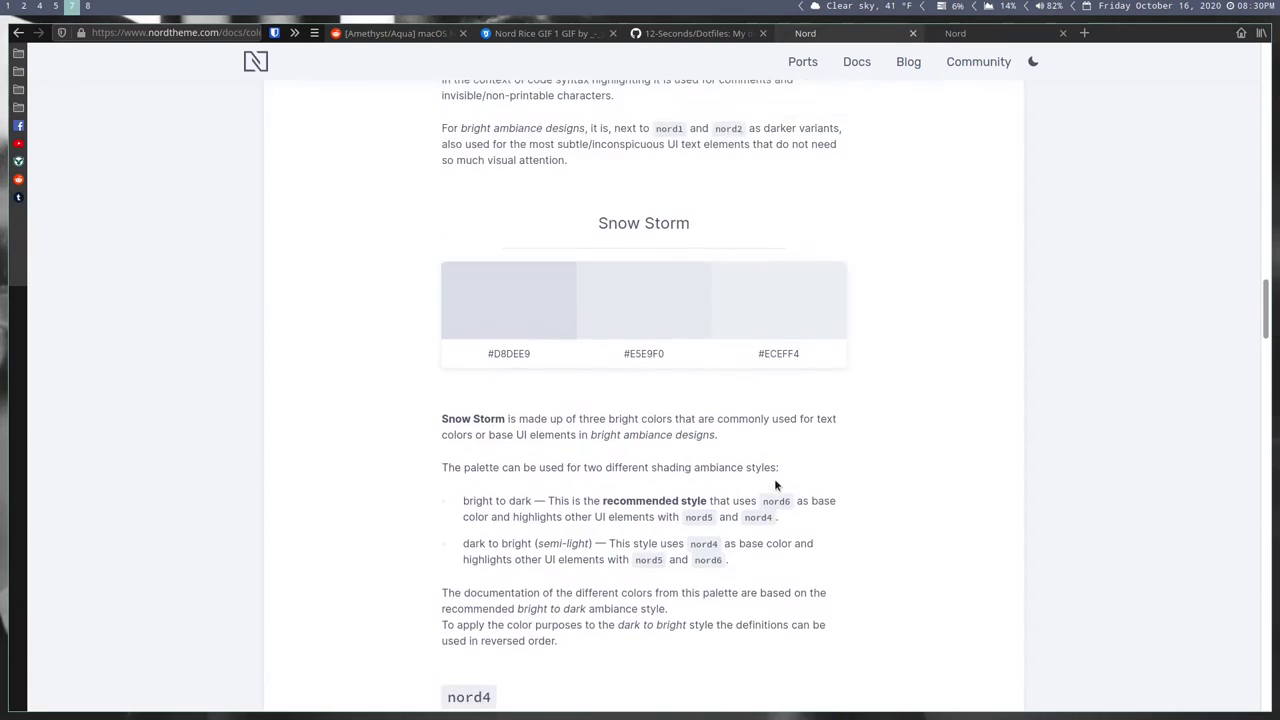
left_click_drag(671, 357, 614, 360)
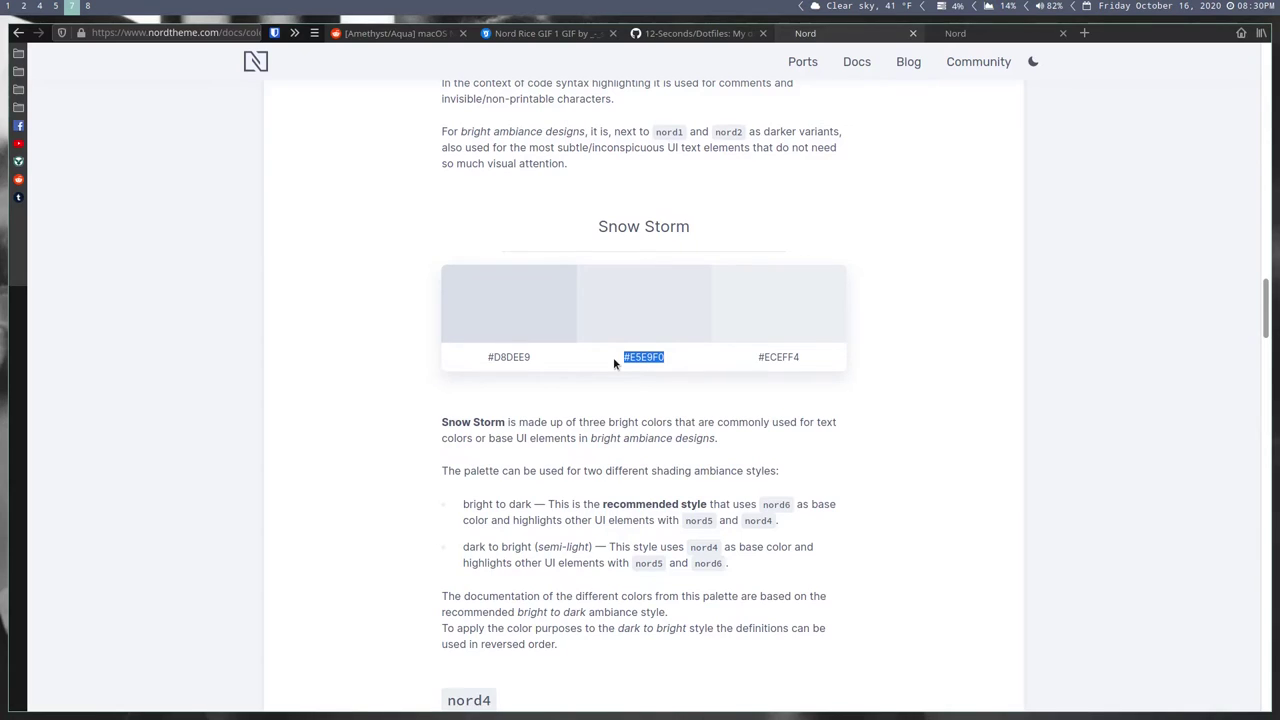
- Return to the polybar config in the editor, set label-focused-foreground to the copied #e5e9f0, and save the file
key("super+8")
key("k")
key("j")
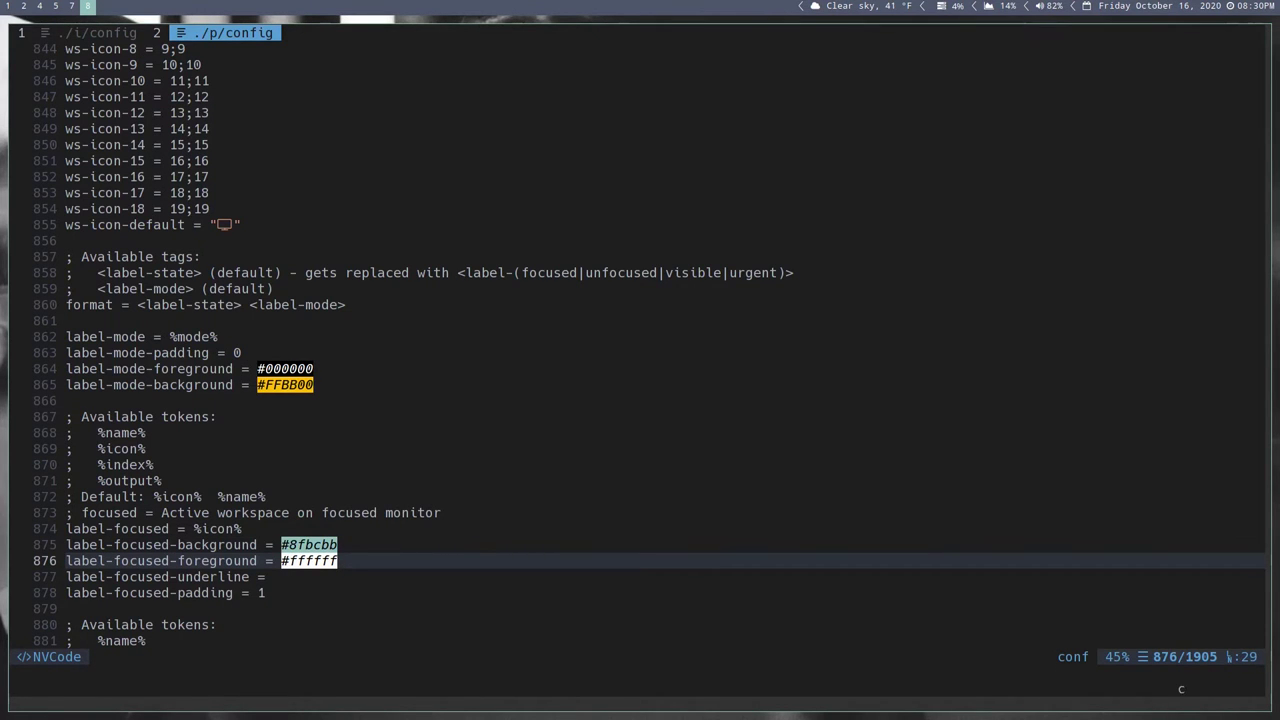
key("shift+c")
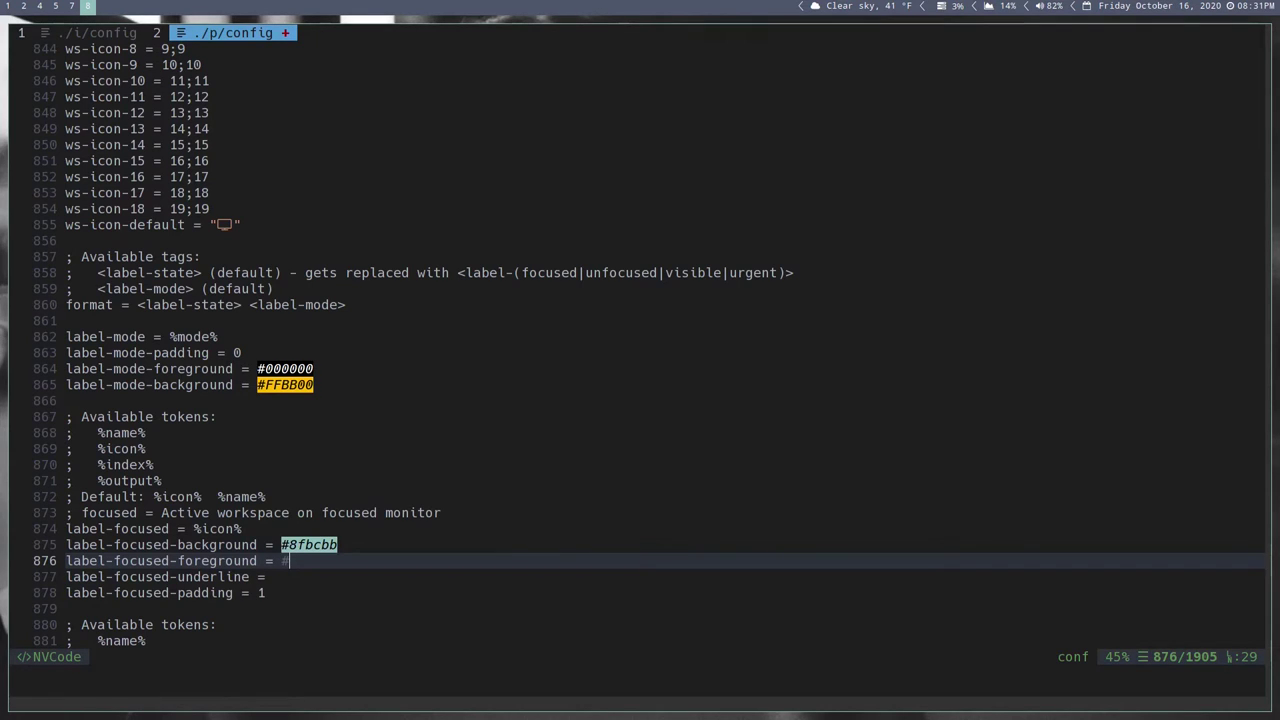
key("super+c")
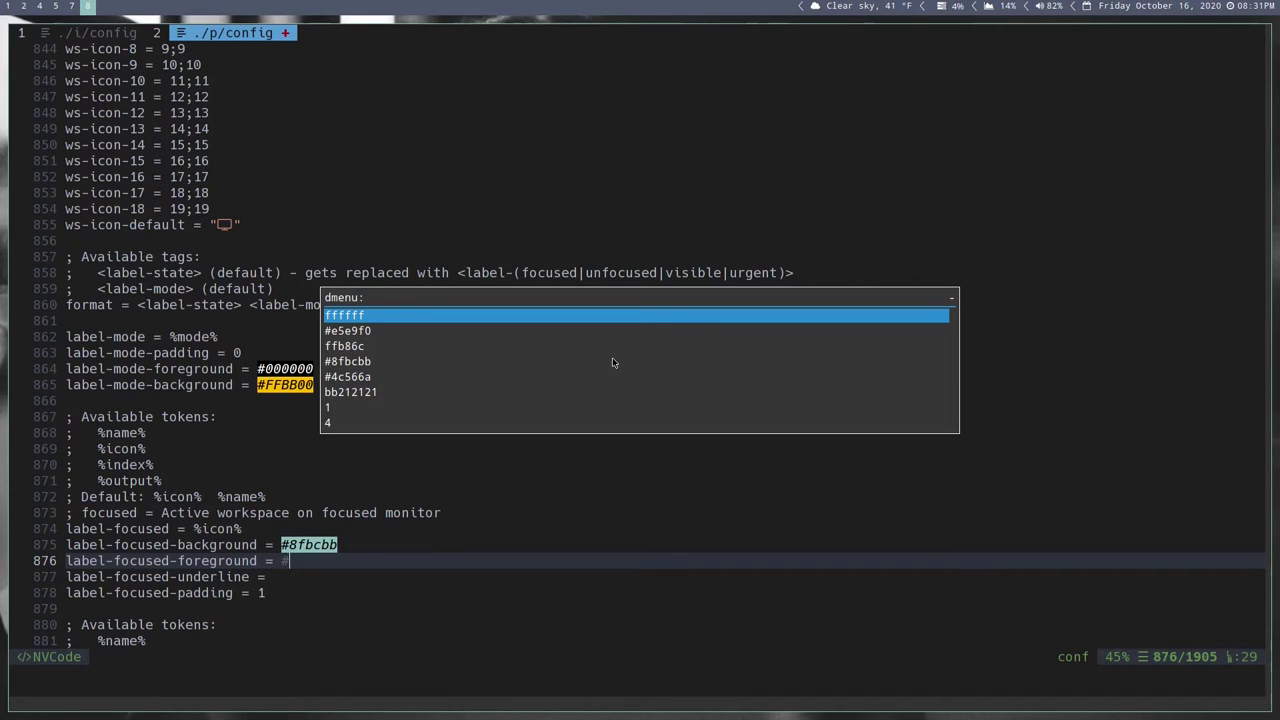
key("Down")
key("Escape")
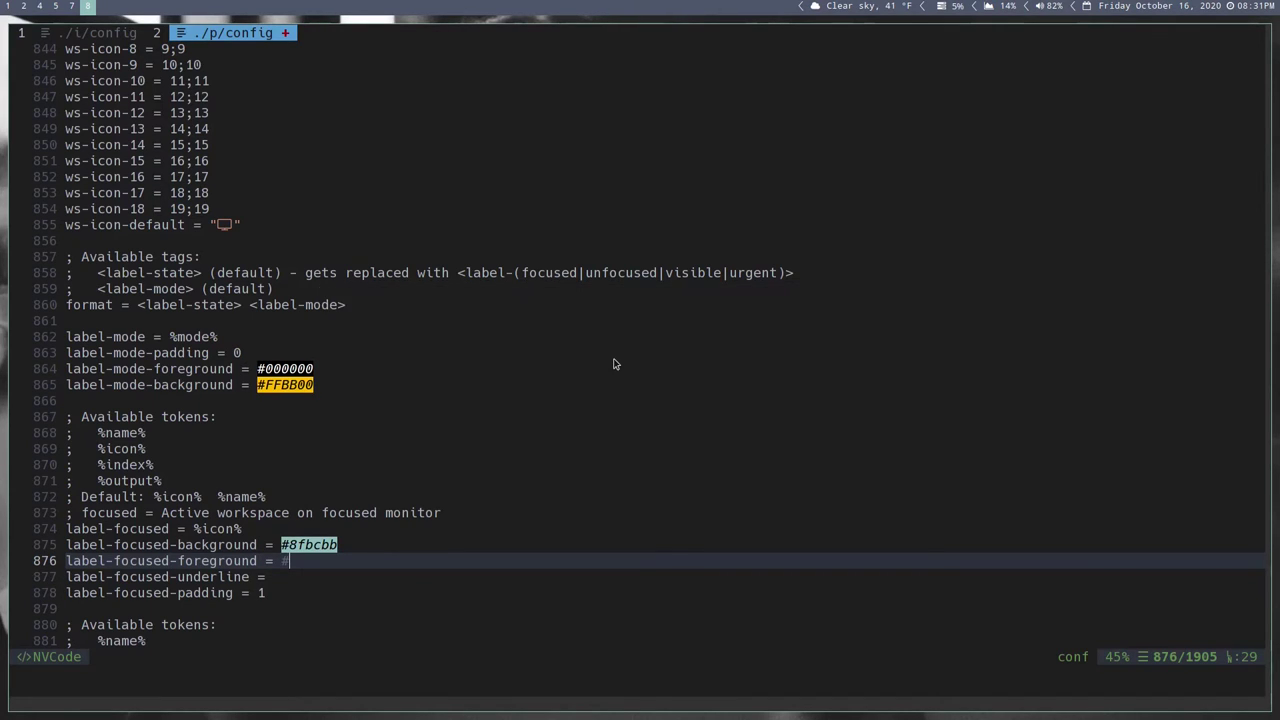
key("BackSpace")
key("ctrl+shift+v")
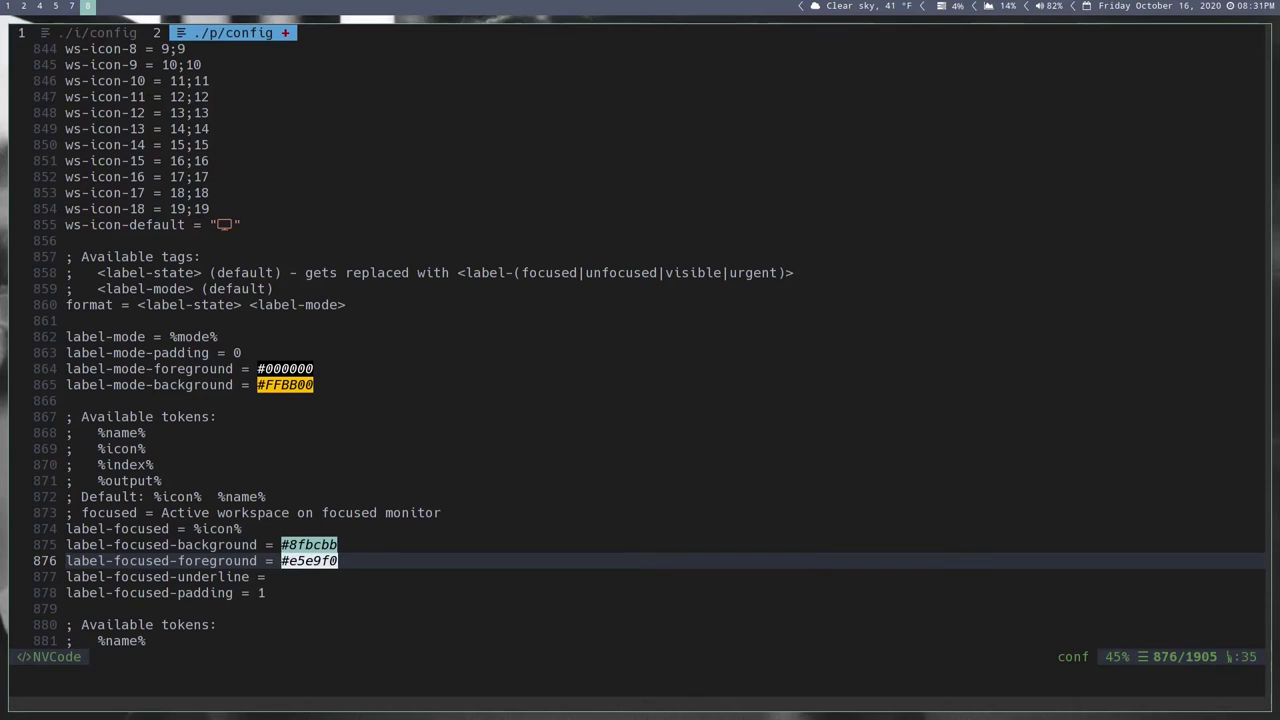
key("Escape")
type(":w")
key("Return")
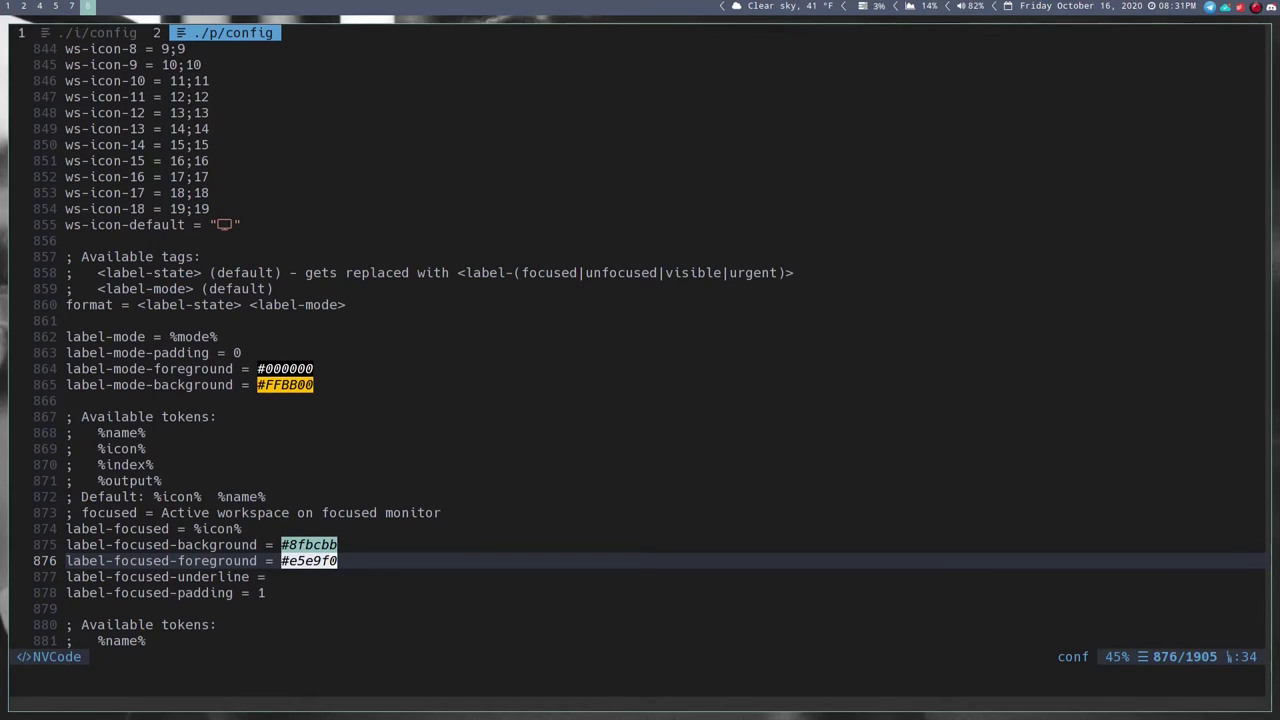
- Copy #88C0D0 from the Frost palette on the Nord page in the browser and return to the editor
key("super+7")
scroll(616, 360, "down", 10)
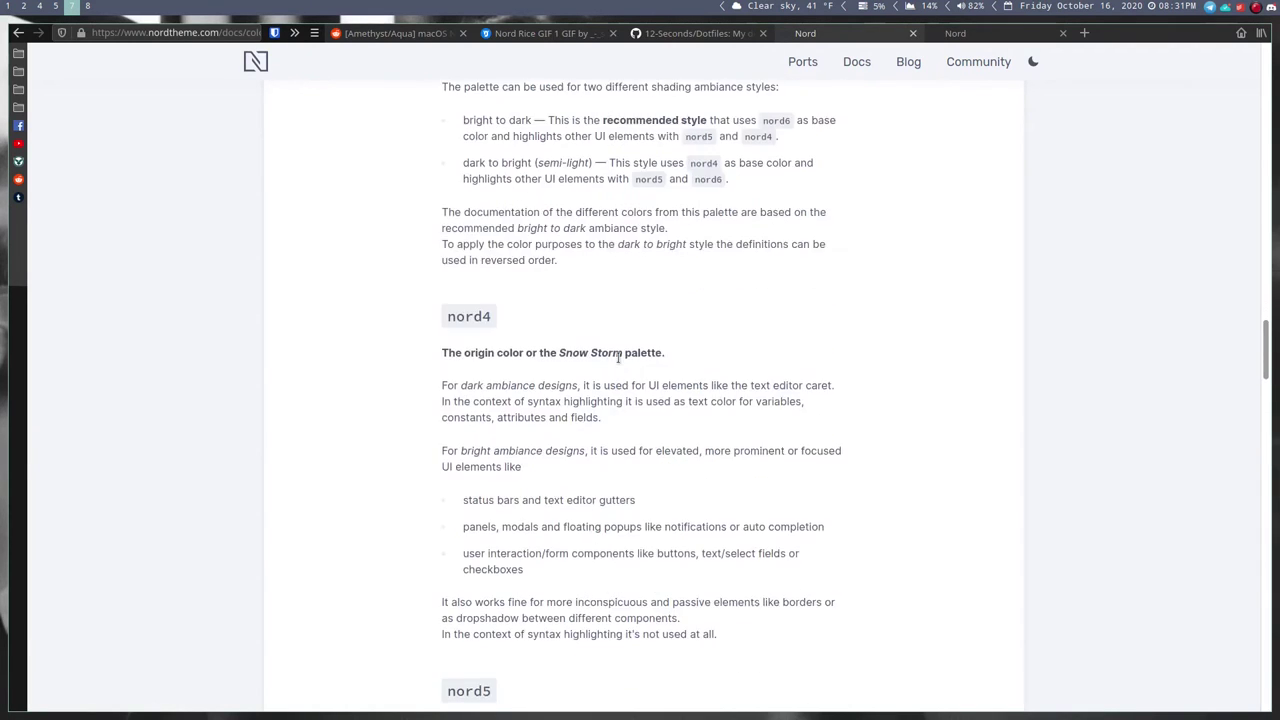
scroll(619, 358, "down", 7)
scroll(619, 358, "up", 2)
scroll(619, 358, "down", 3)
scroll(619, 360, "up", 3)
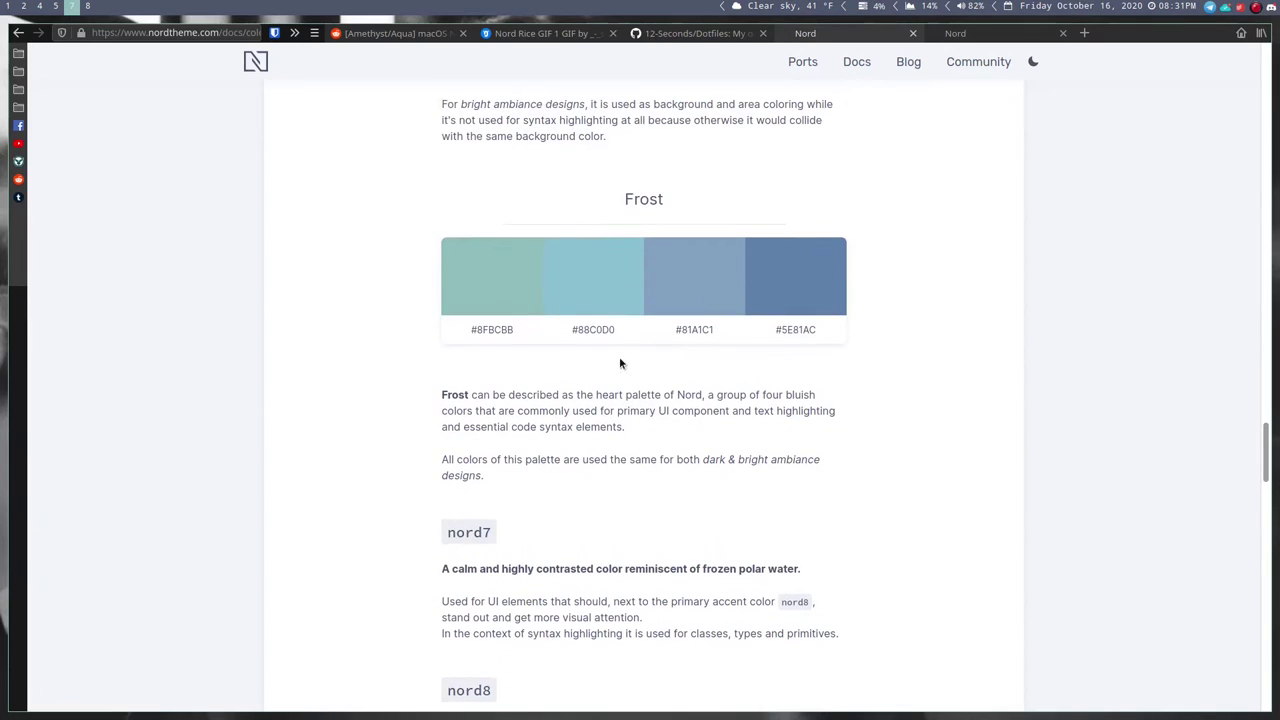
left_click_drag(516, 329, 469, 331)
left_click_drag(620, 330, 574, 335)
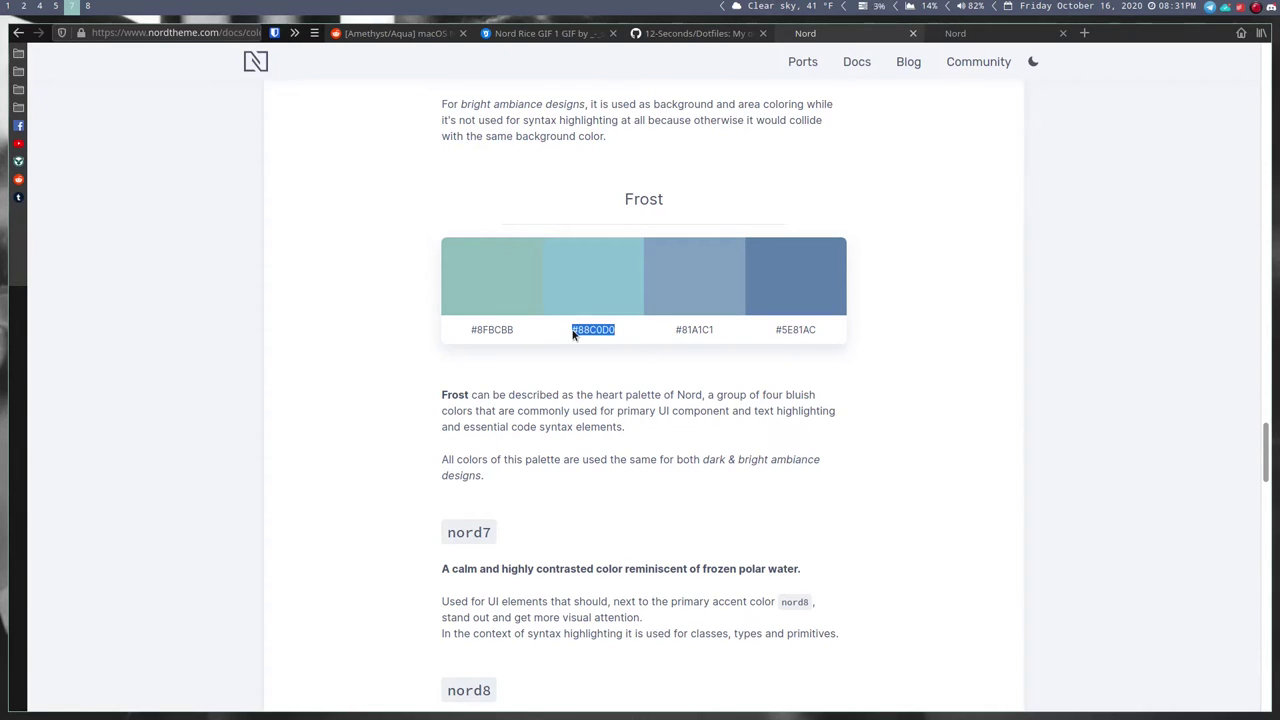
key("super+8")
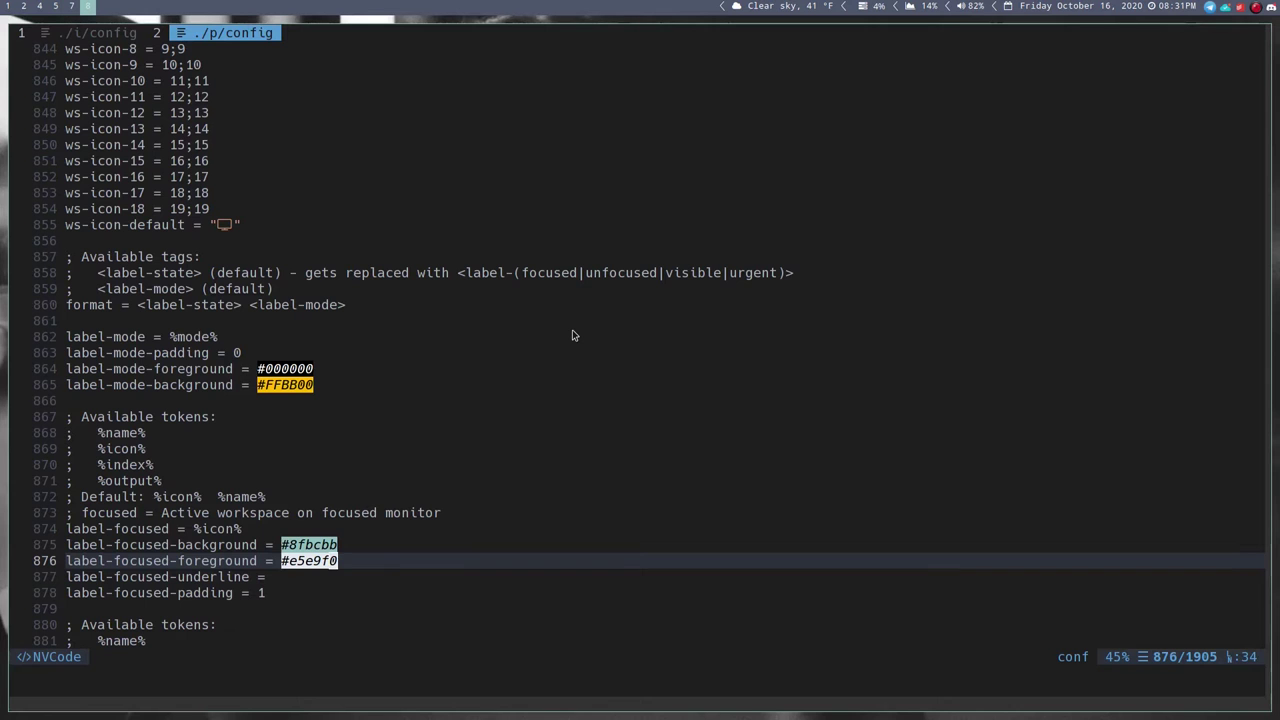
- Replace the label-focused-foreground value with #88c0d0 from the clipboard history and save the polybar config
key("h")
key("h")
key("x")
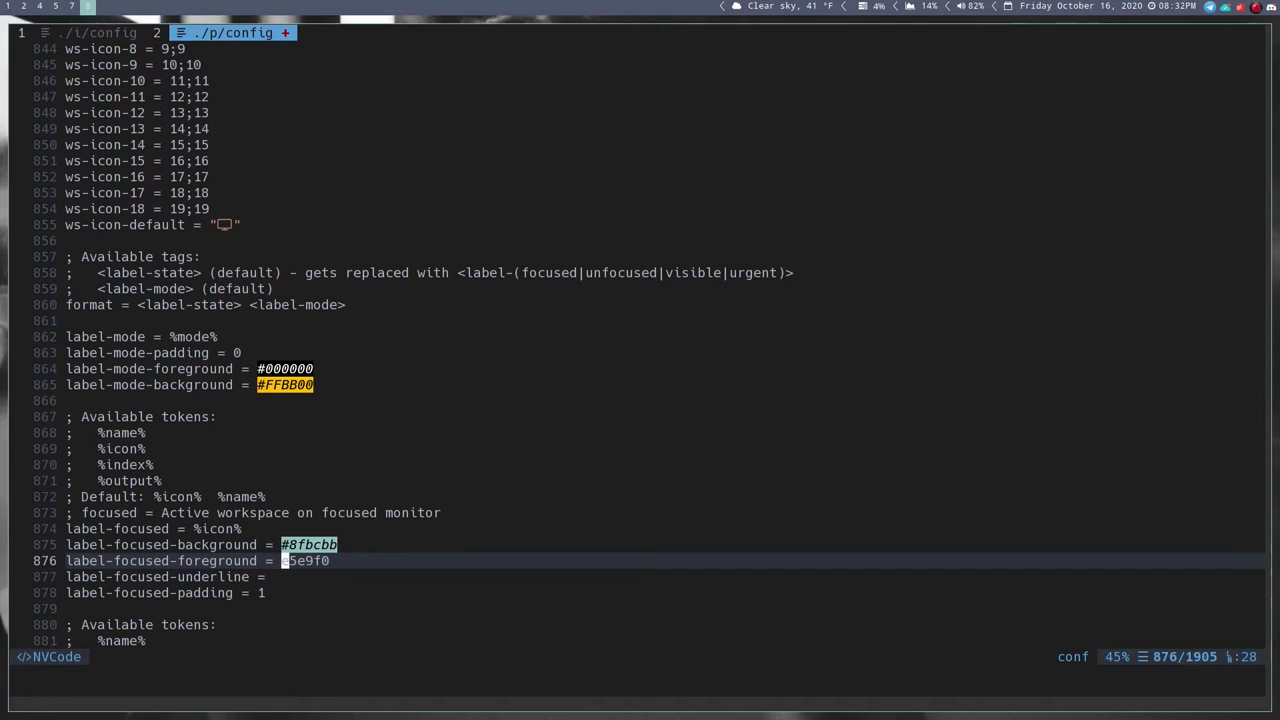
key("shift+d")
key("a")
key("super+c")
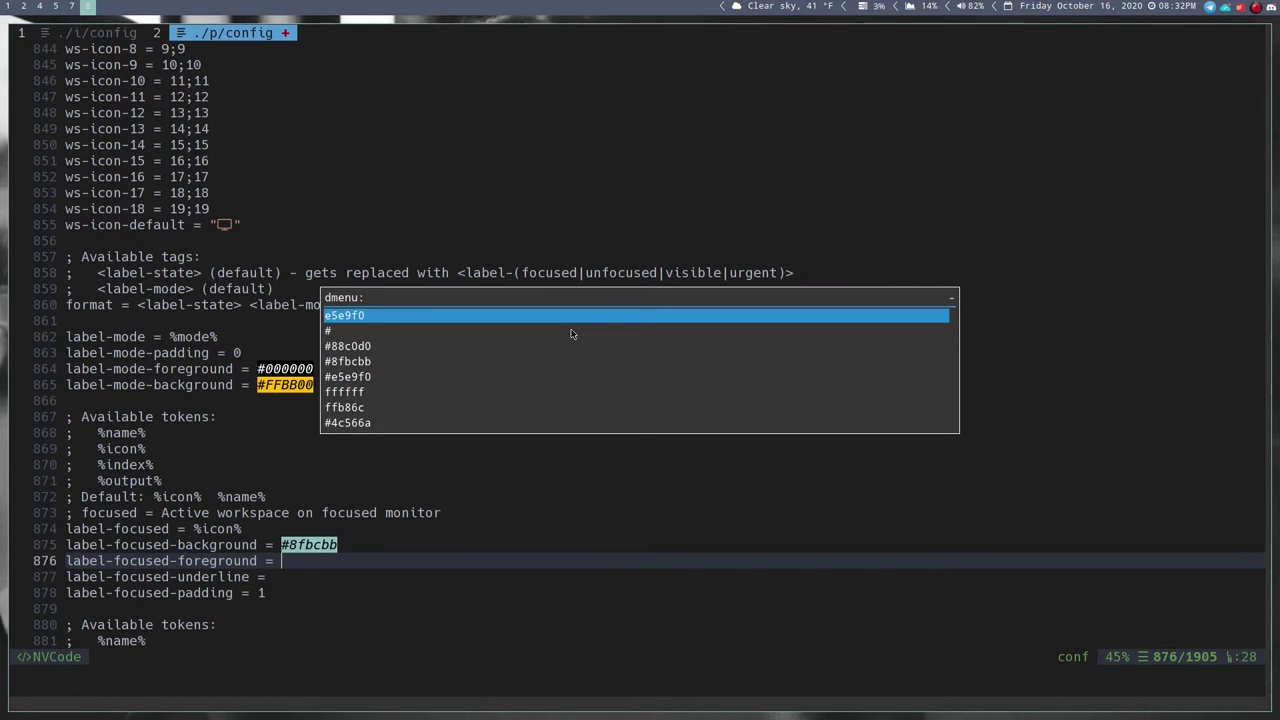
key("Down")
key("Up")
key("Down")
key("Down")
key("Return")
key("Escape")
type(":w")
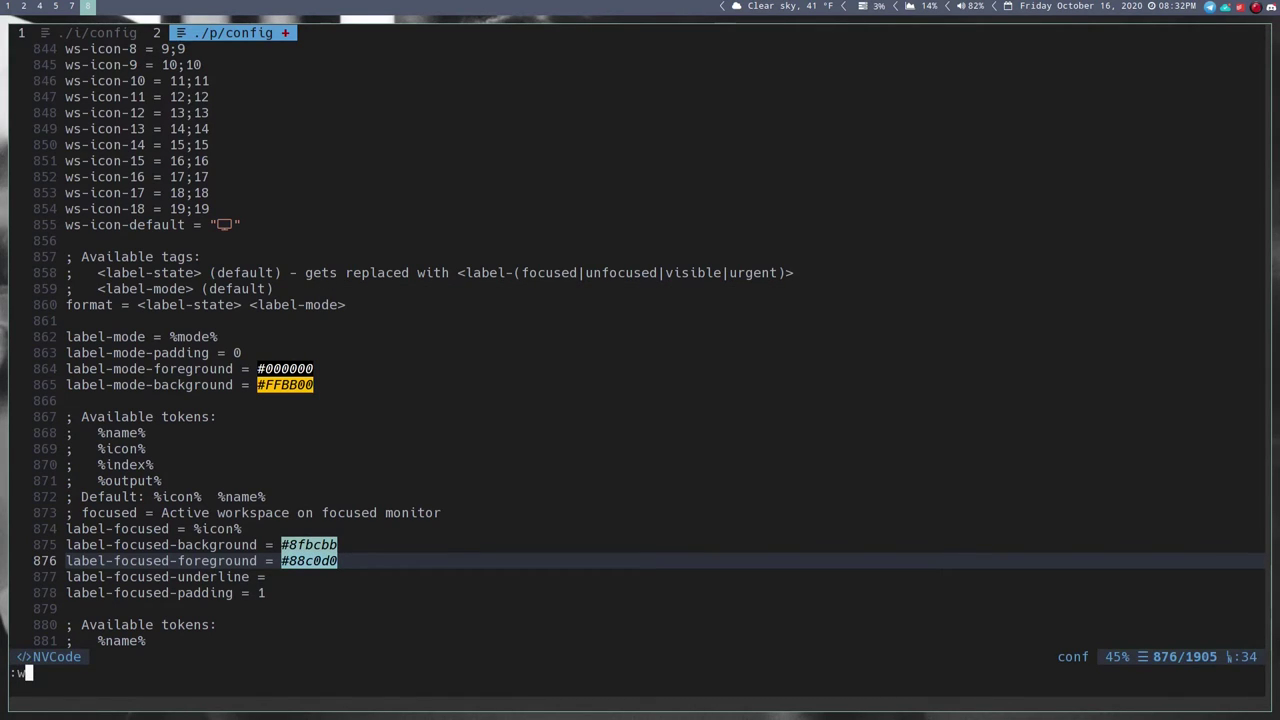
key("Return")
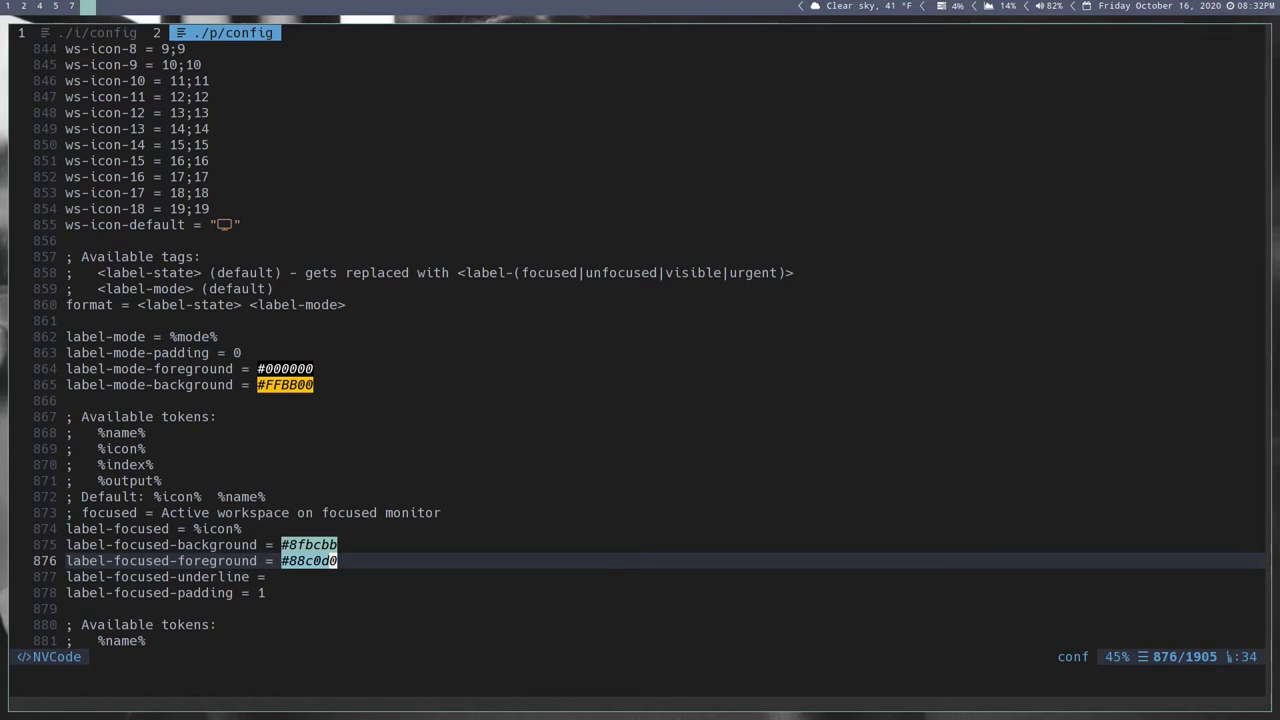
- Switch to the Nord colour page in the browser, copy #B48EAD from the Aurora palette, and return to the editor
key("super+8")
scroll(573, 334, "down", 10)
scroll(570, 334, "down", 3)
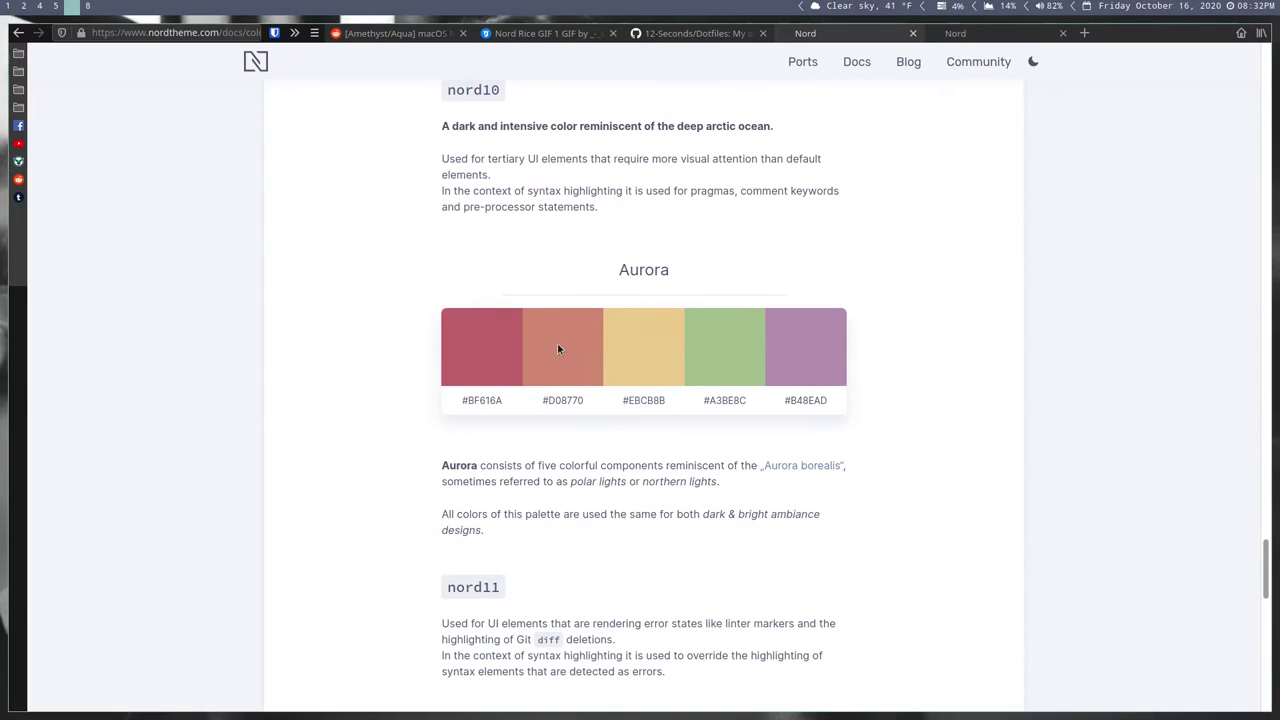
left_click_drag(780, 401, 833, 405)
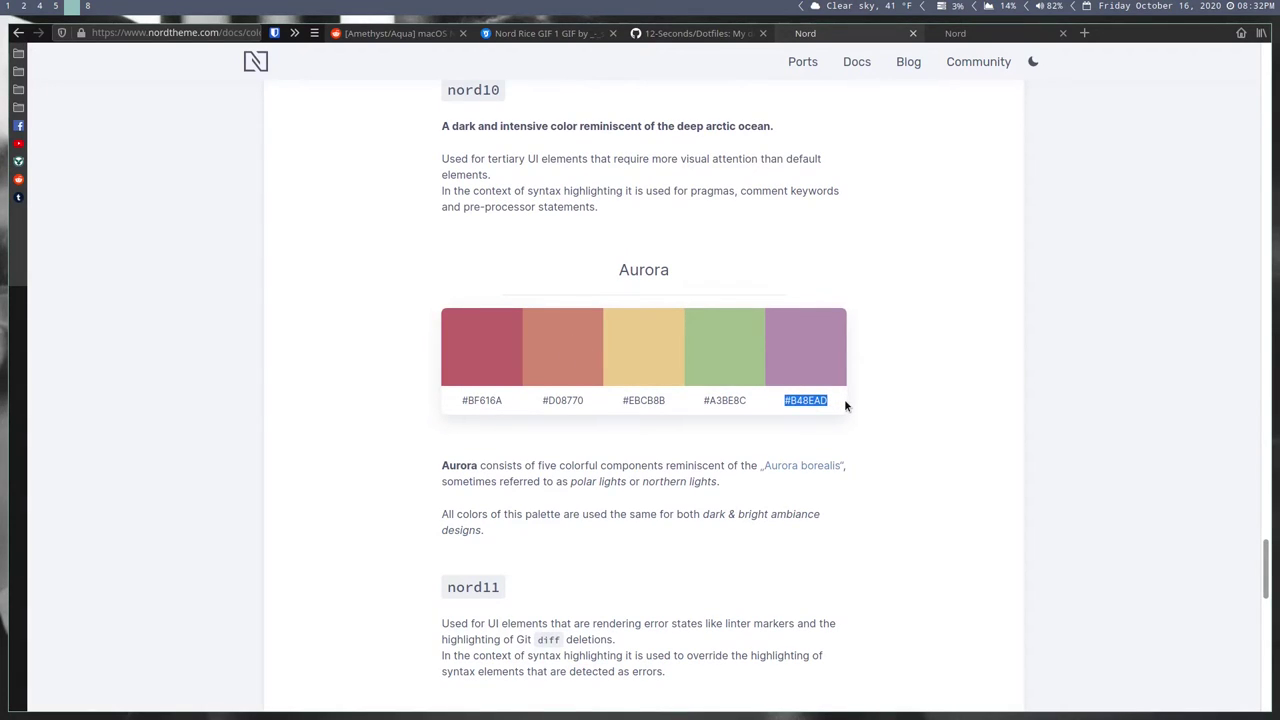
key("super+8")
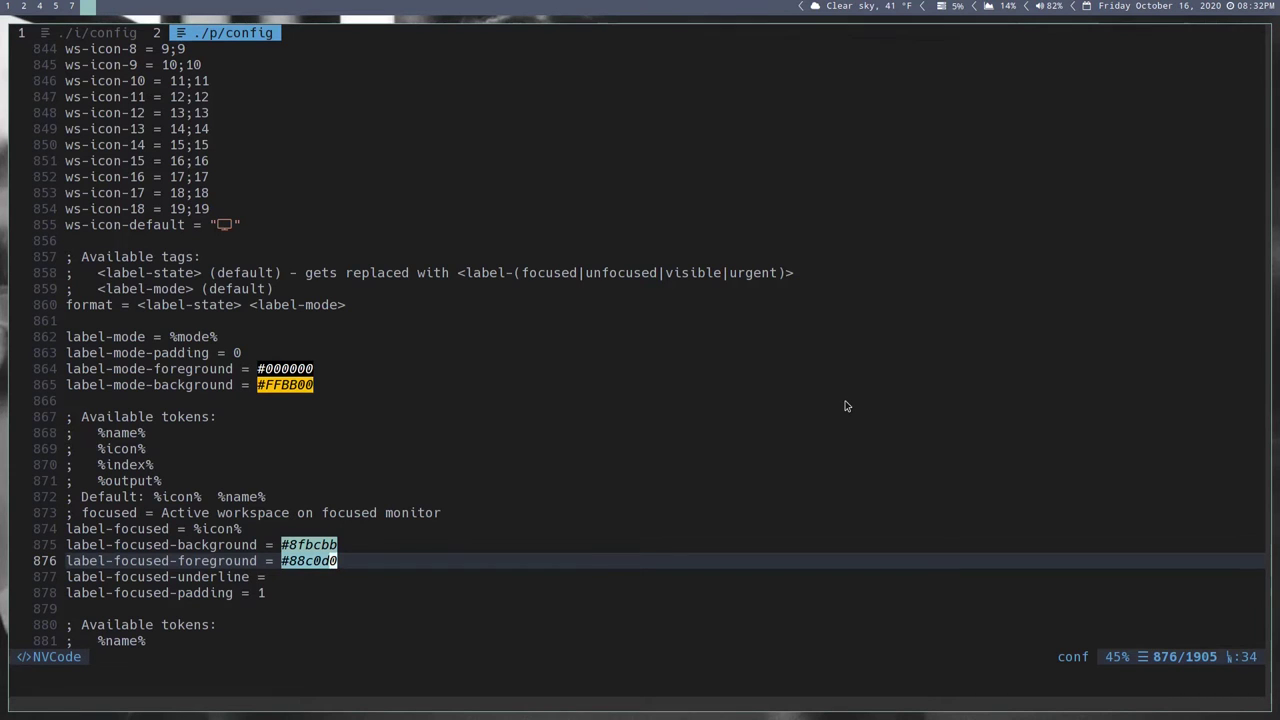
- Replace the label-focused-foreground value with #b48ead from the clipboard history and save the polybar config
key("j")
key("k")
key("l")
key("l")
key("l")
key("x")
key("shift+c")
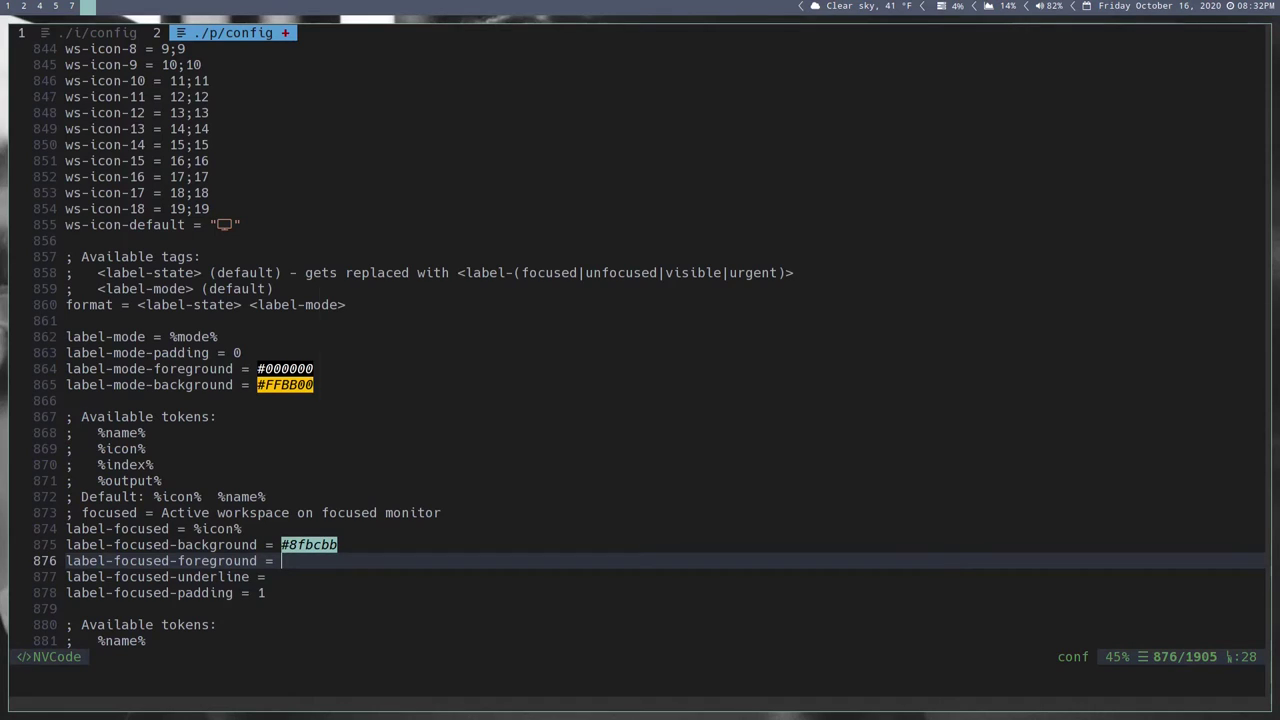
key("super+v")
key("Down")
key("Down")
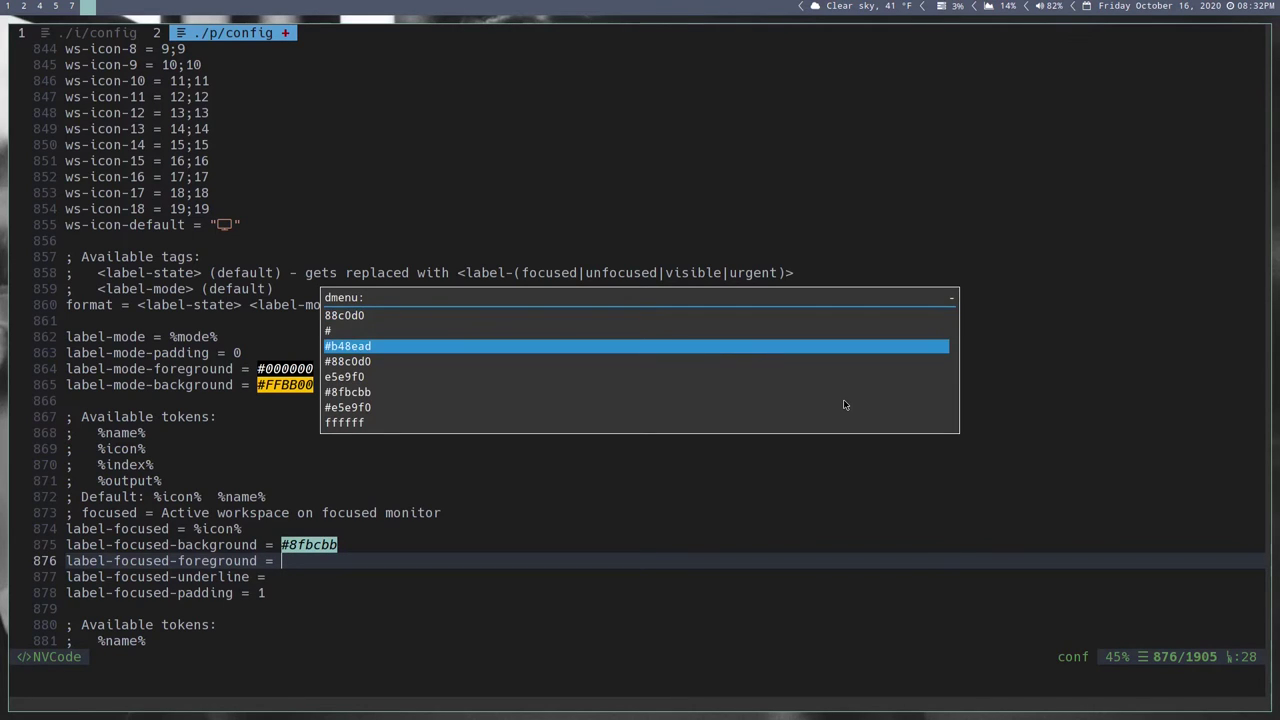
key("Return")
key("ctrl+shift+v")
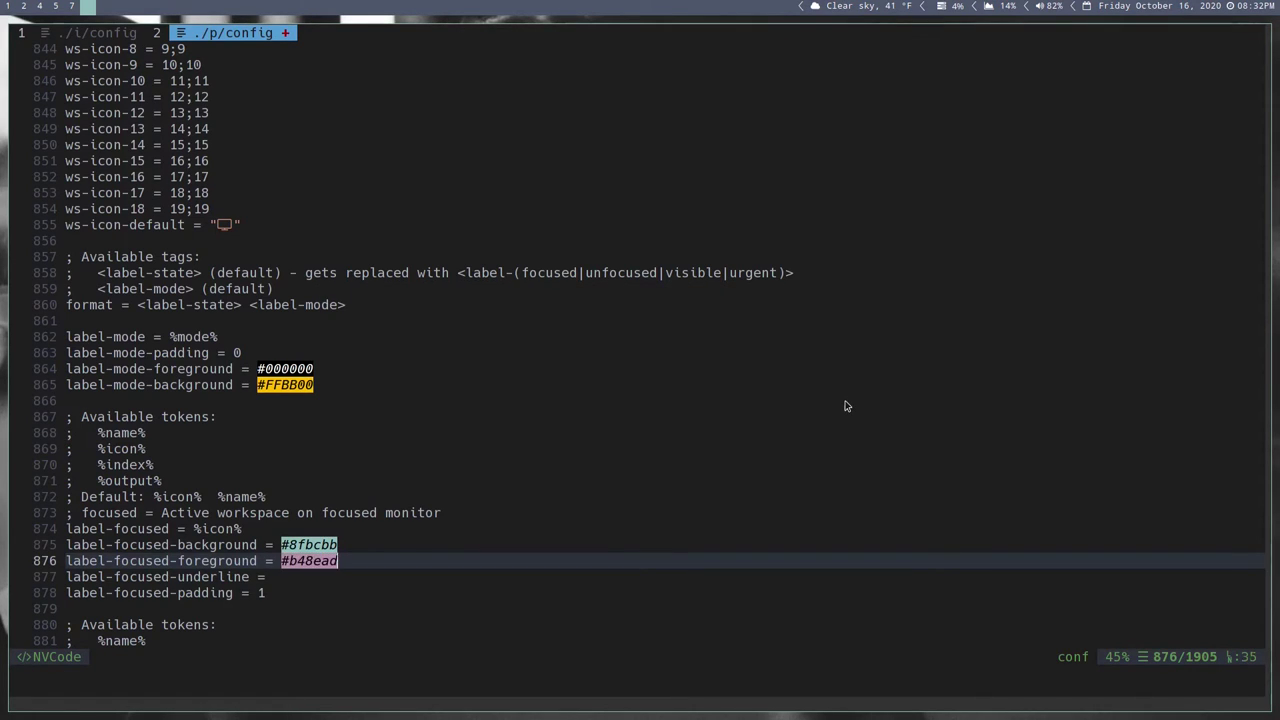
key("Escape")
type(":w")
key("Return")
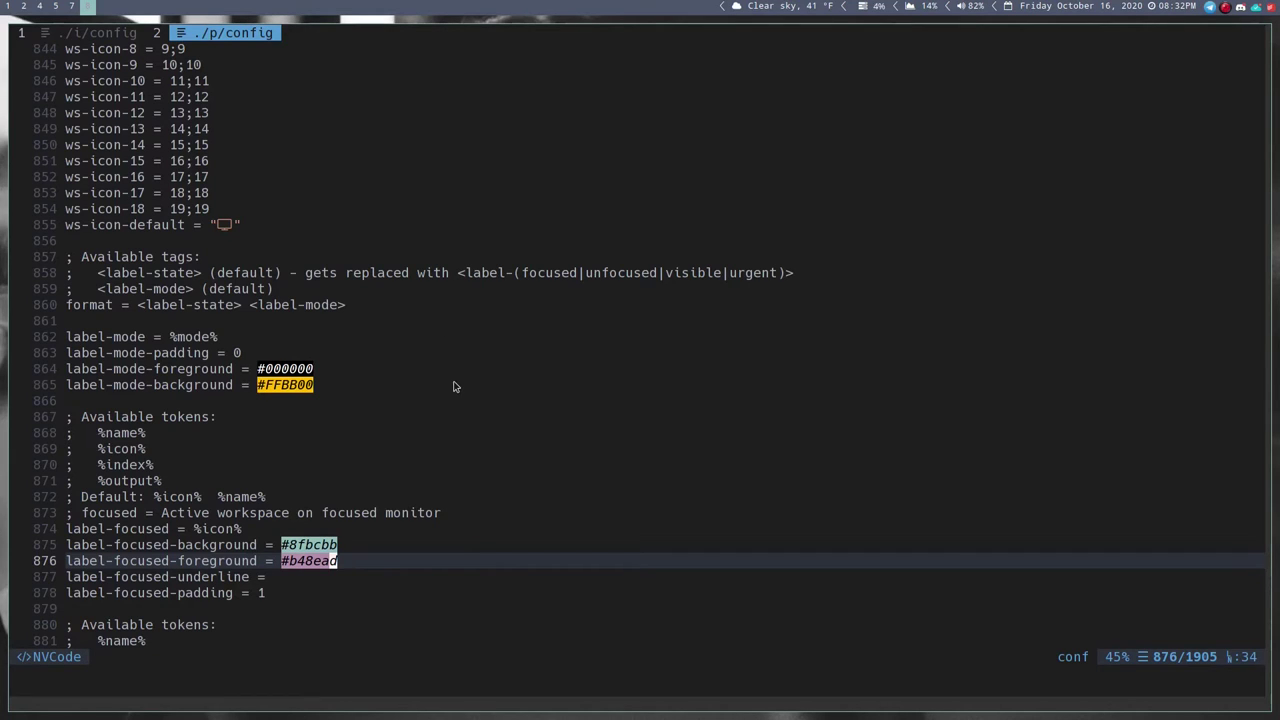
- Set label-focused-foreground to #000000 and save the polybar config
key("a")
key("BackSpace")
key("BackSpace")
key("BackSpace")
key("BackSpace")
key("BackSpace")
key("BackSpace")
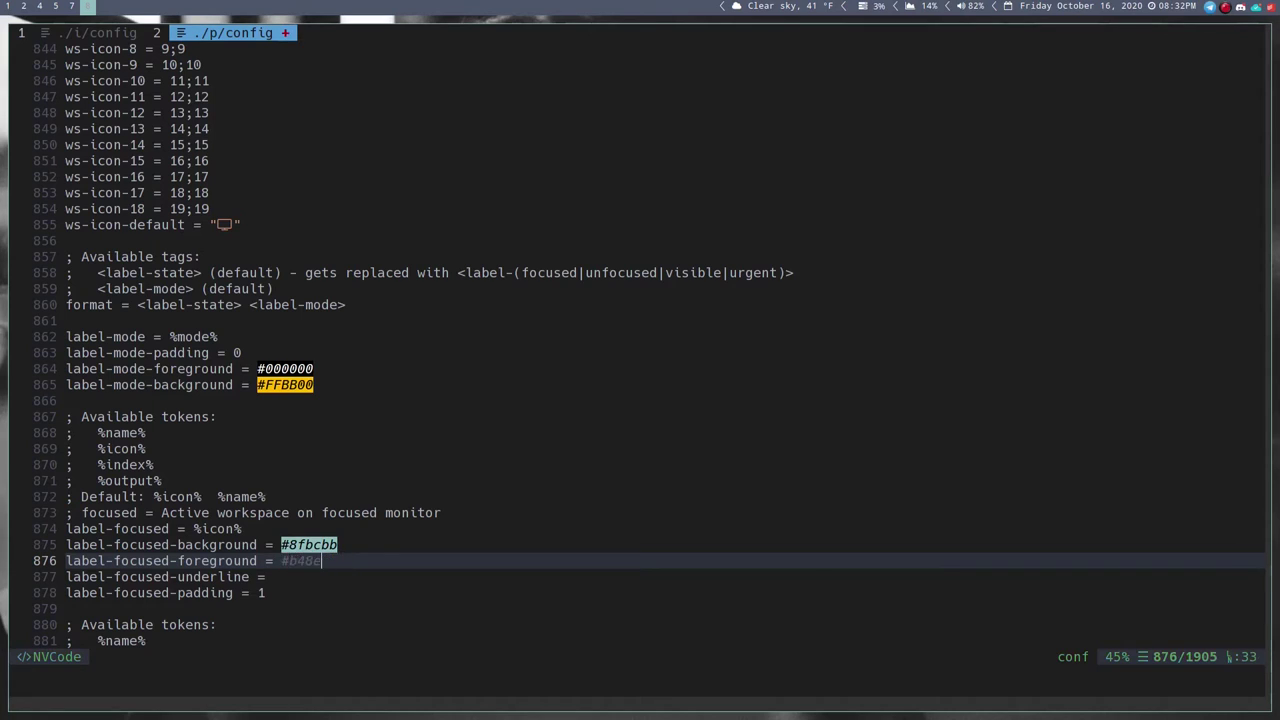
type("000000")
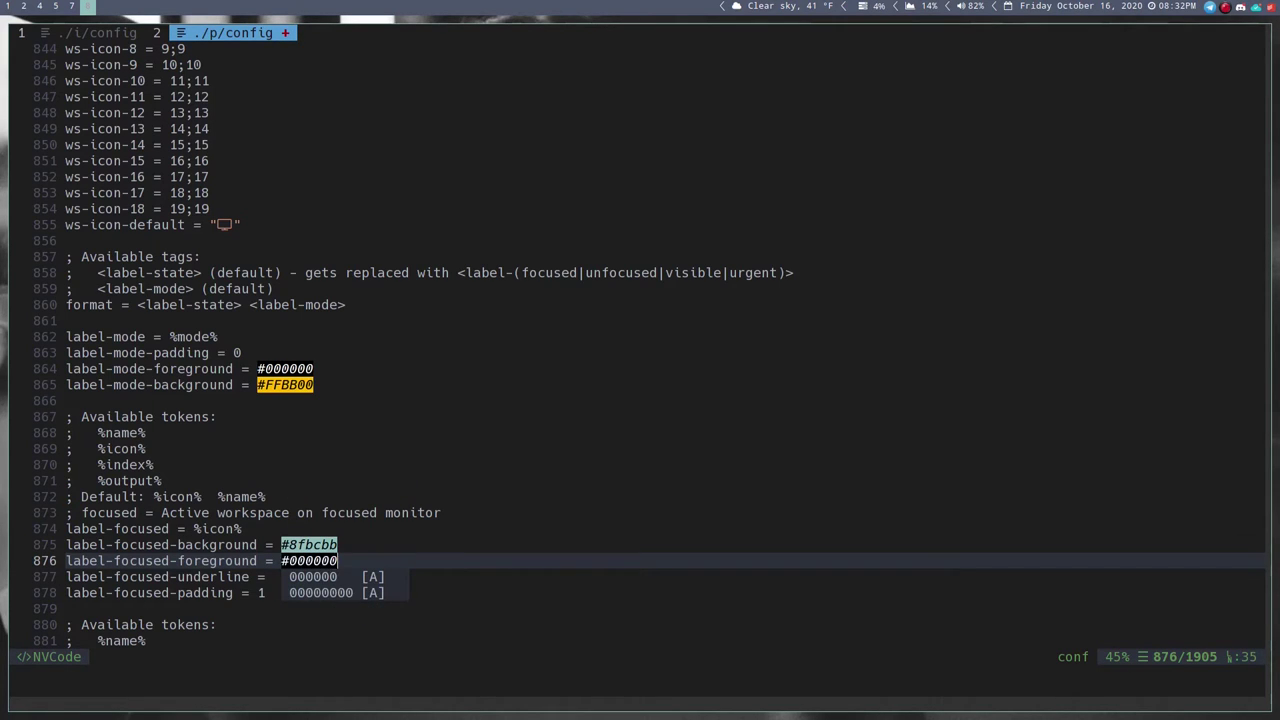
key("Escape")
type(":w")
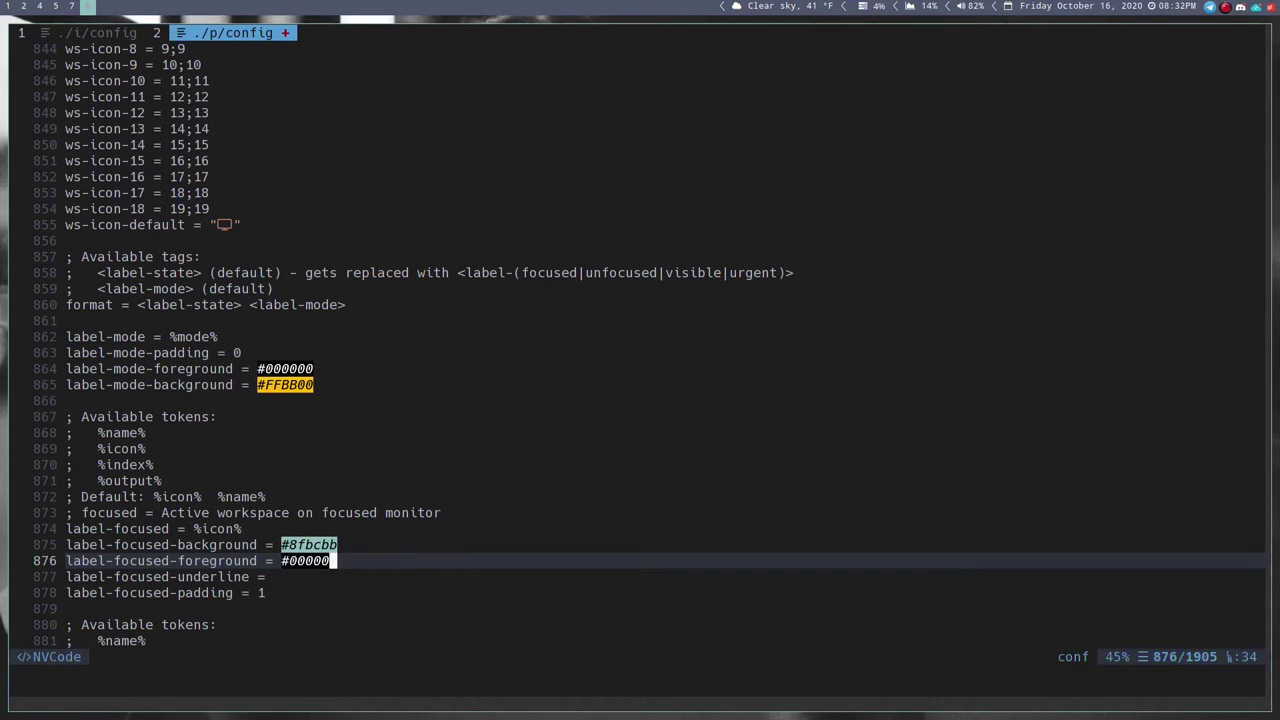
key("Return")
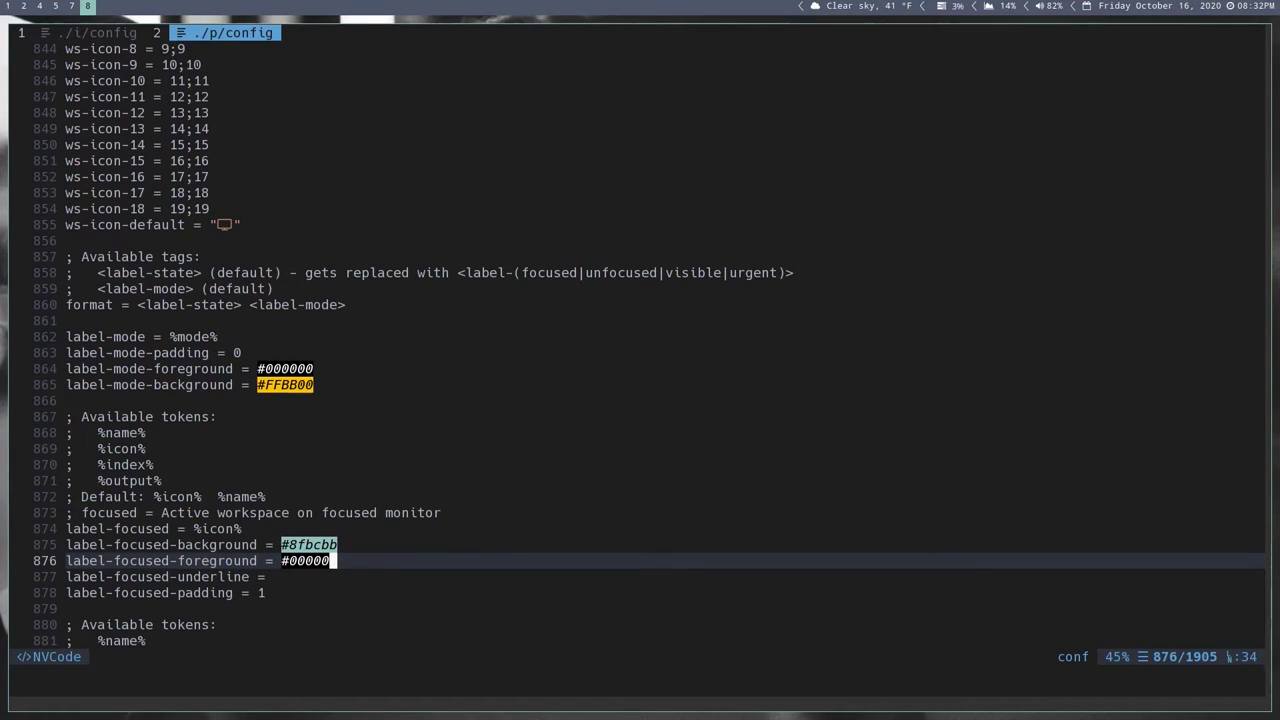
key("j")
key("j")
key("j")
key("j")
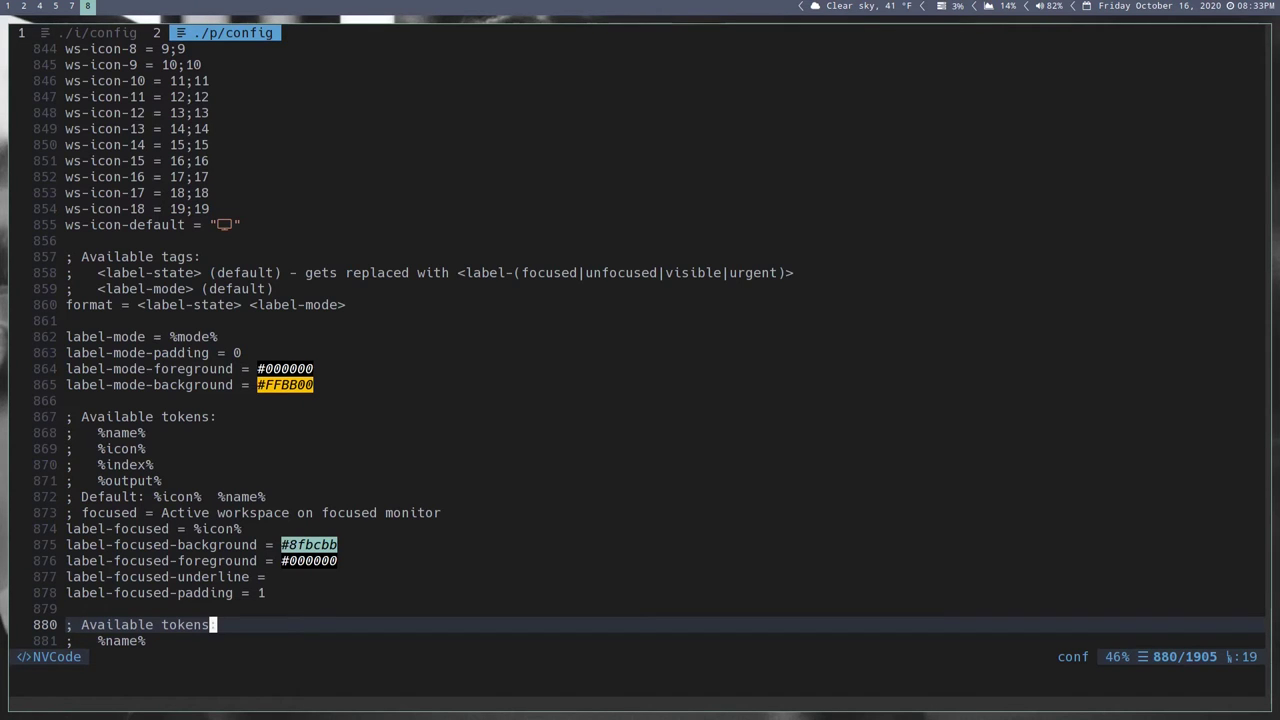
- In a new browser tab, search the web for "extra padding on bottom of polybar" and open the Reddit thread "Remove gap below polybar"
key("super+7")
left_click(1006, 35)
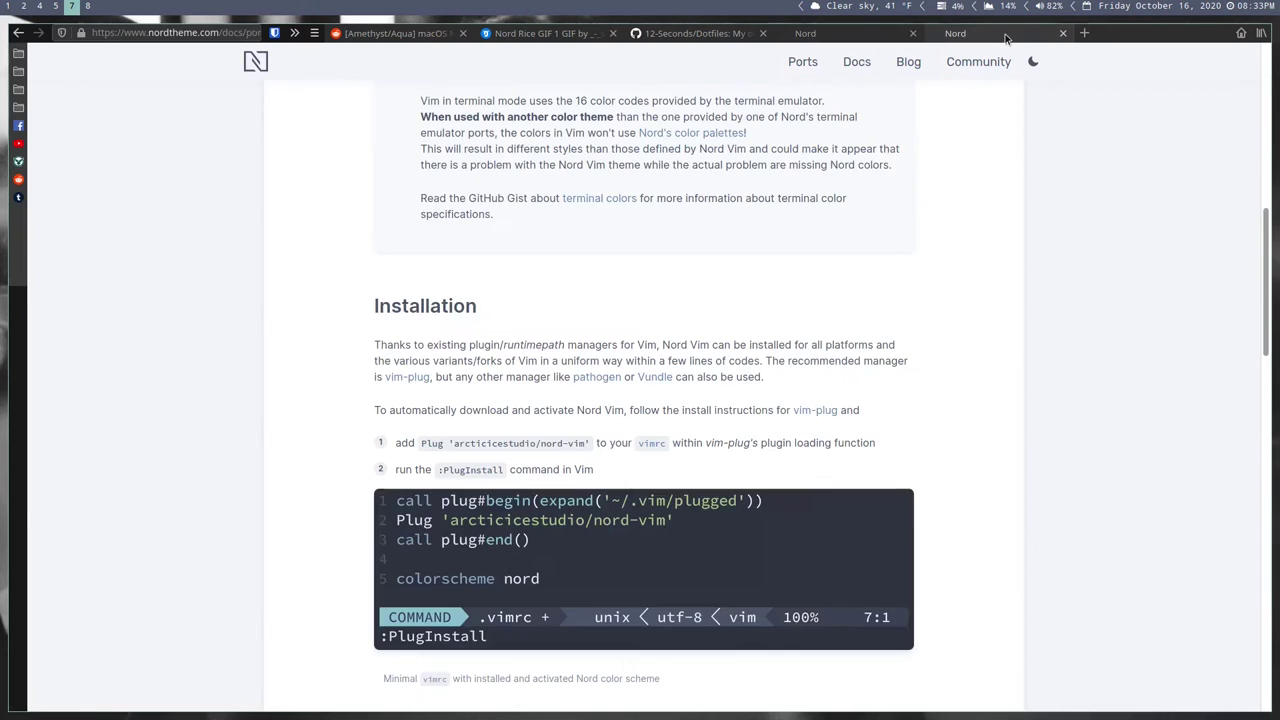
left_click(1085, 35)
left_click(133, 32)
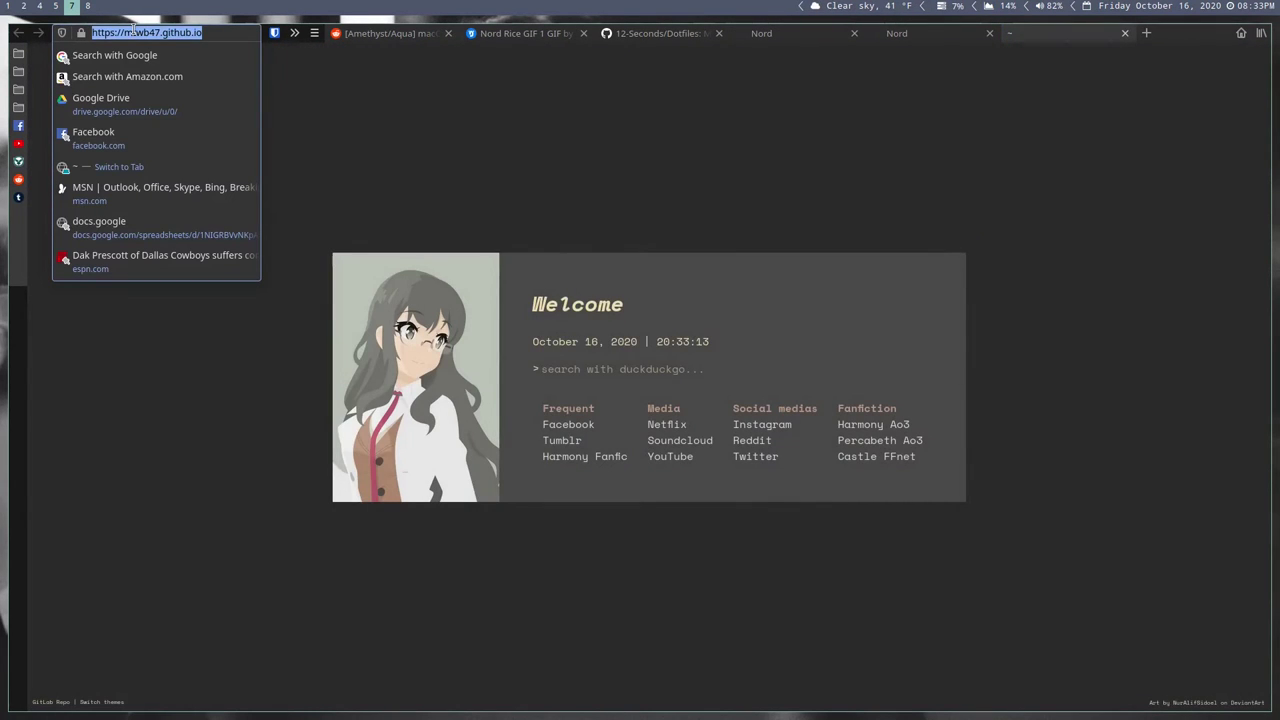
type("extra ")
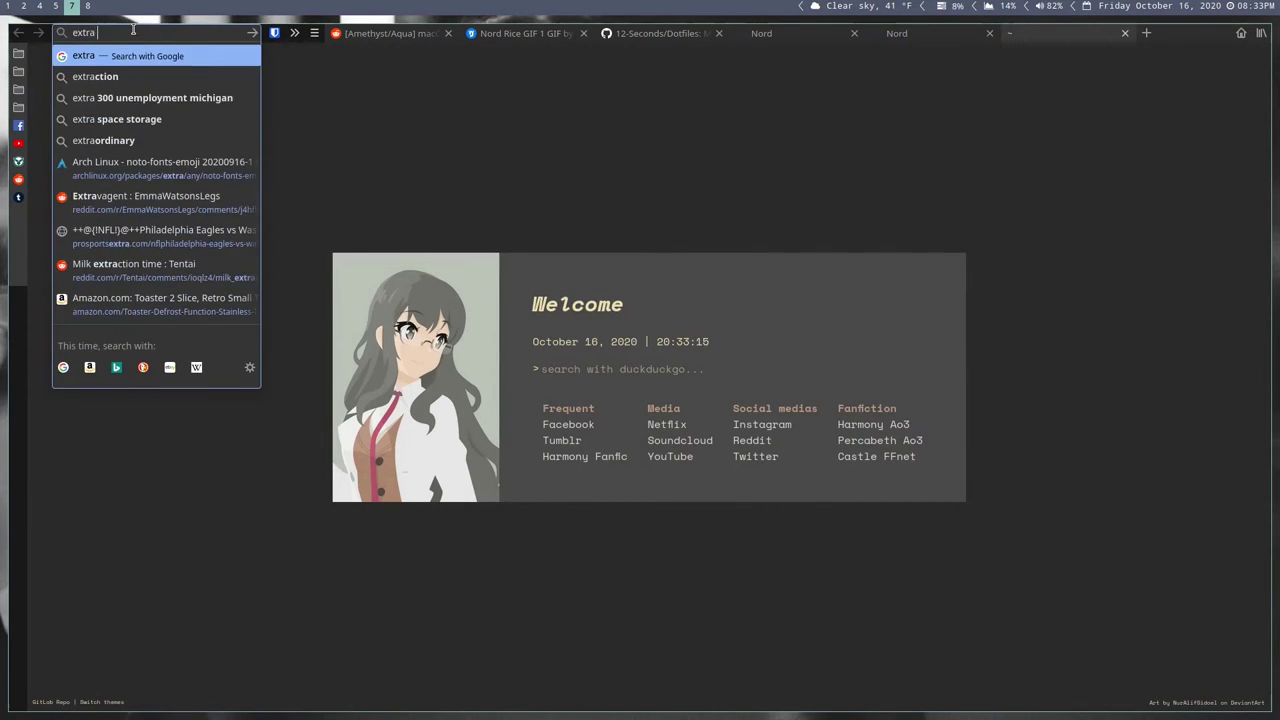
type("padding on bott")
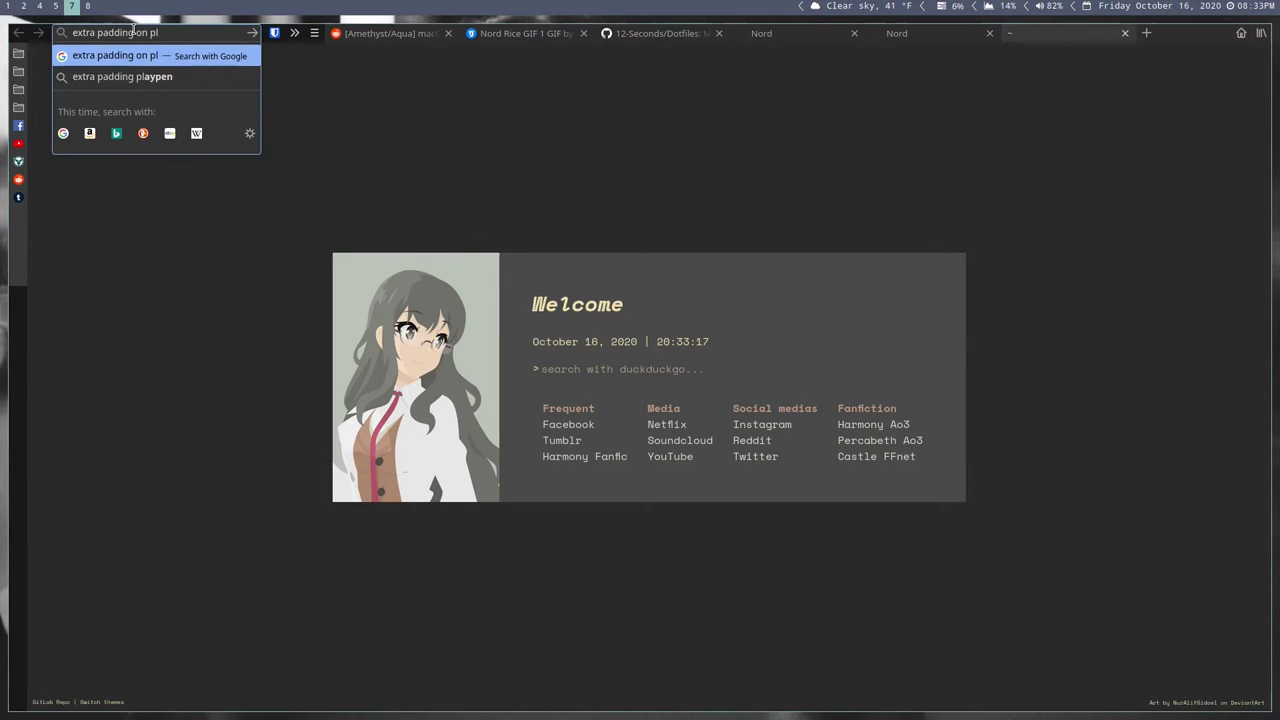
type("om of polybar")
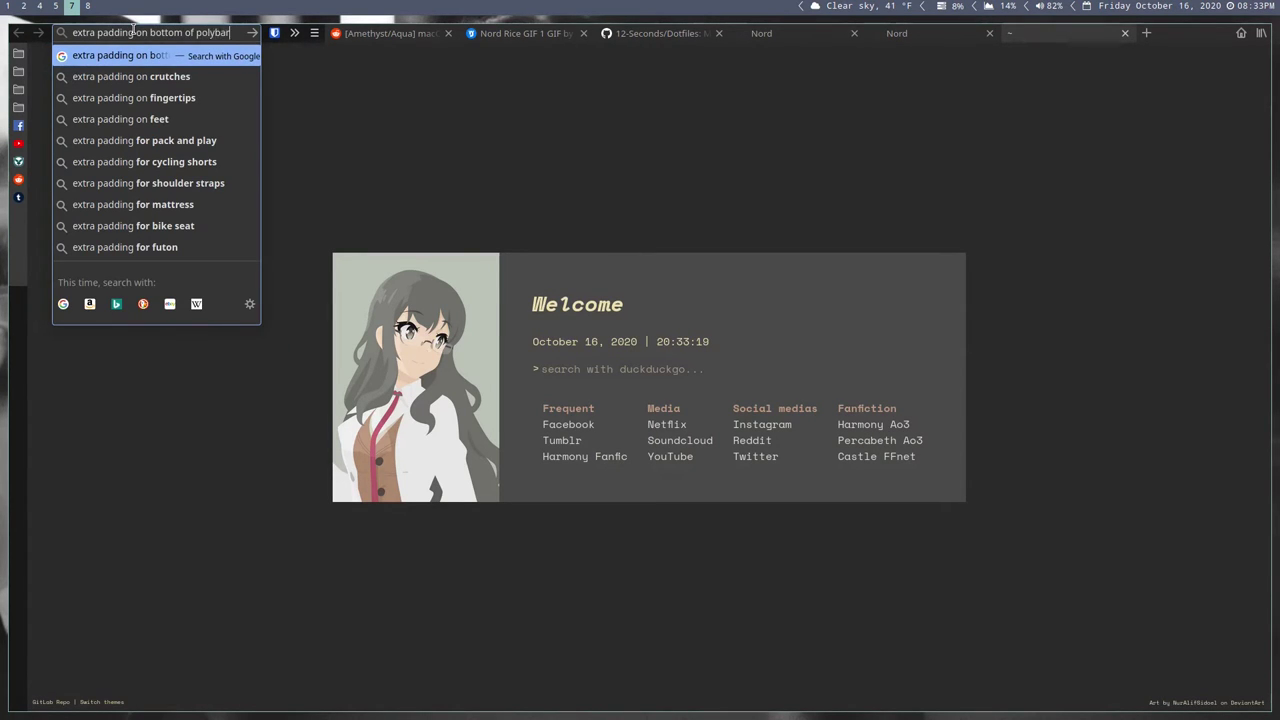
key("Return")
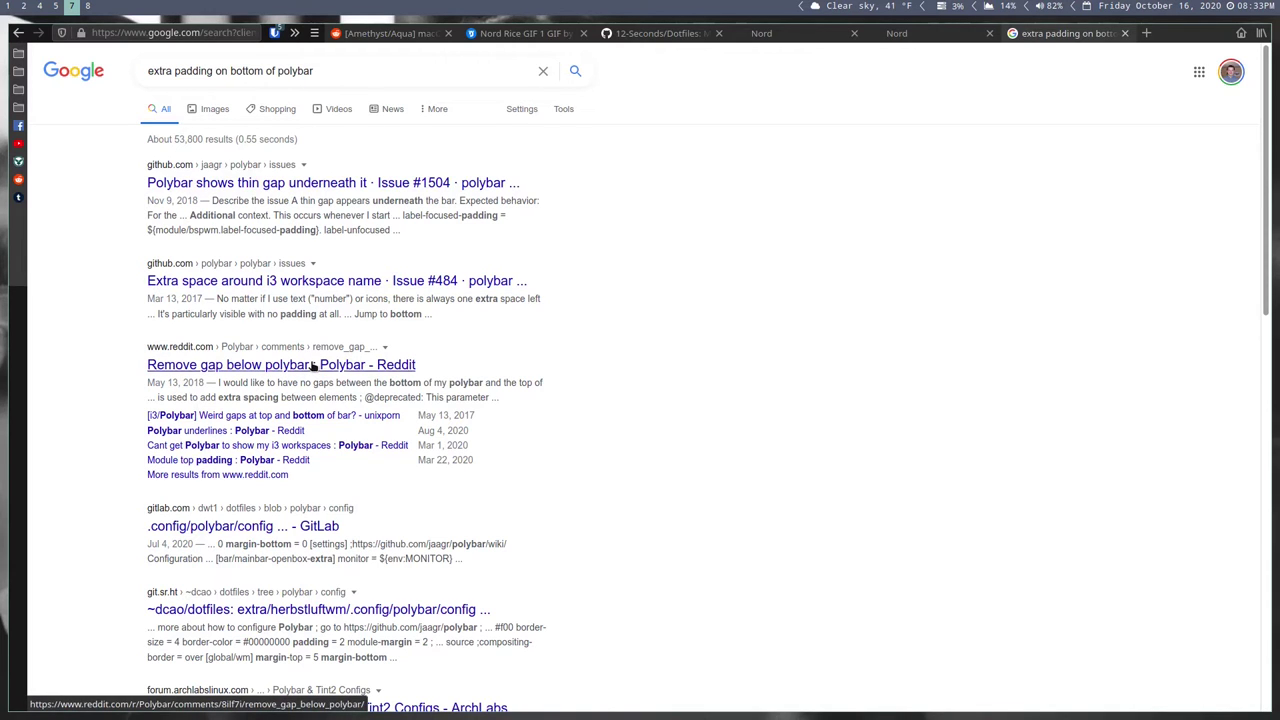
left_click(313, 367)
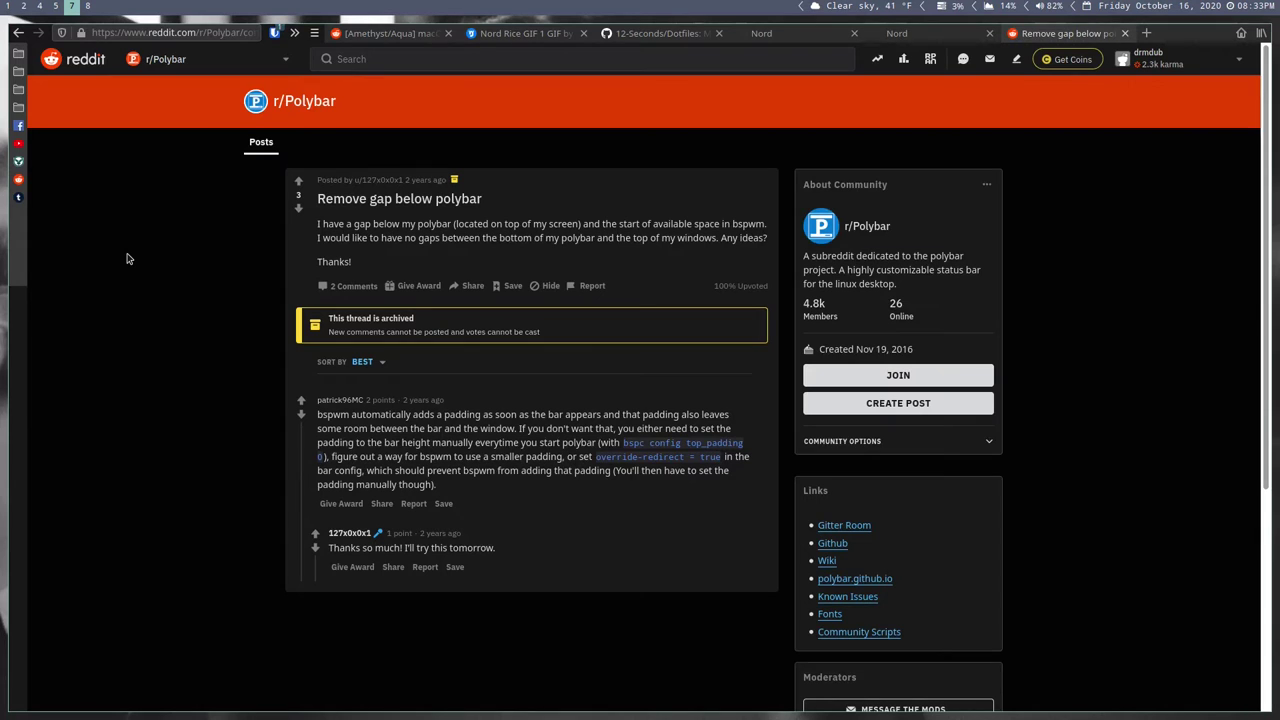
- Search for "polybar bottom_padding", accept the corrected query, and open the GitHub issue "Polybar shows thin gap underneath it" (#1504)
left_click(157, 32)
type("polybar ")
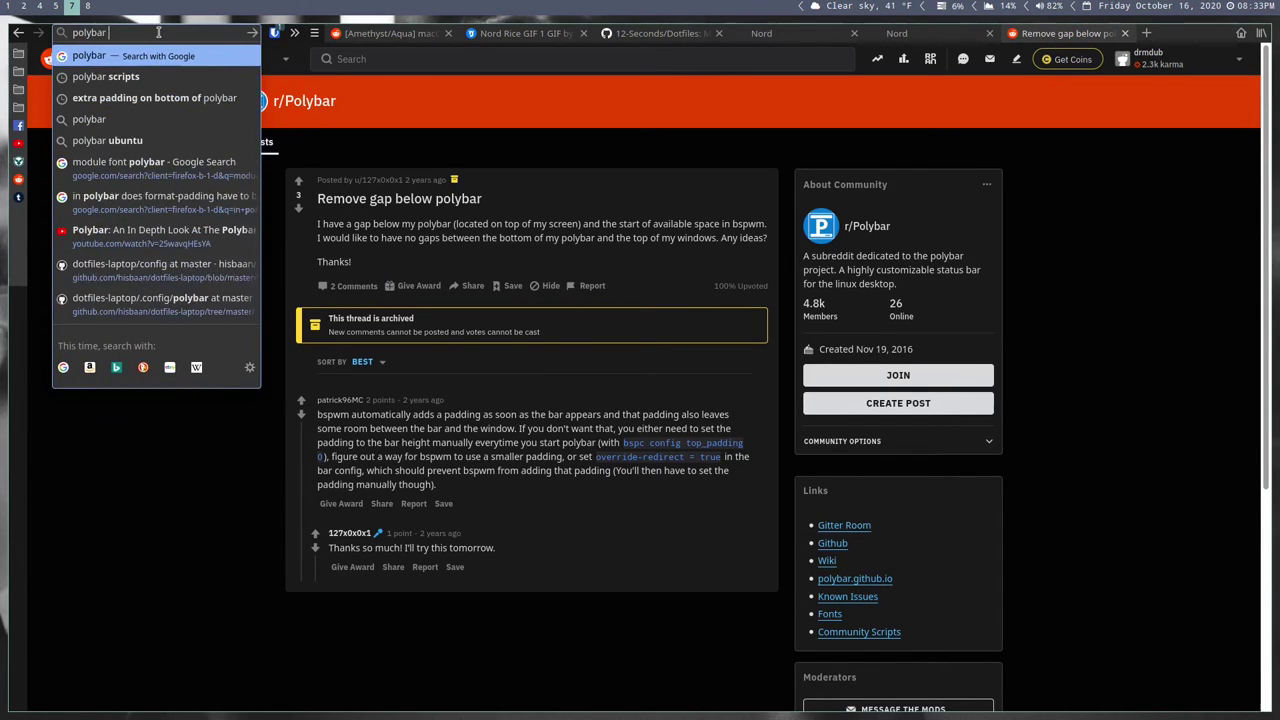
type("bottom)")
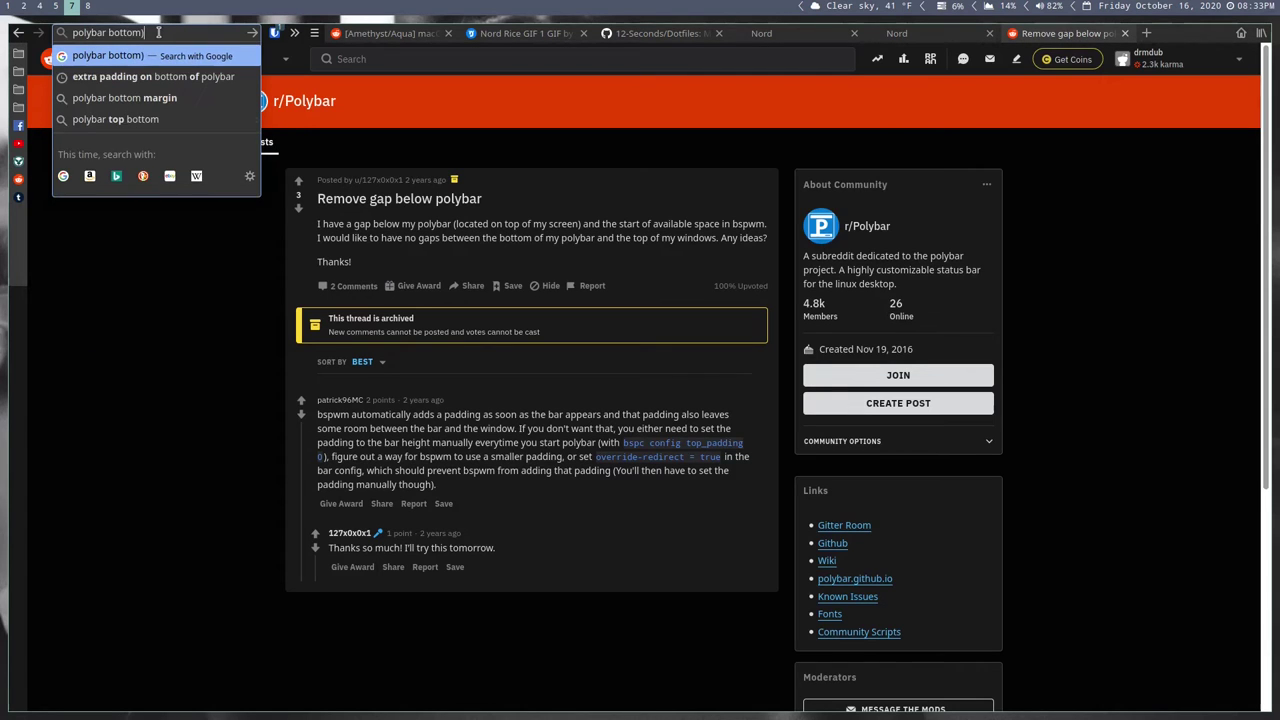
key("BackSpace")
type("_padding")
key("Return")
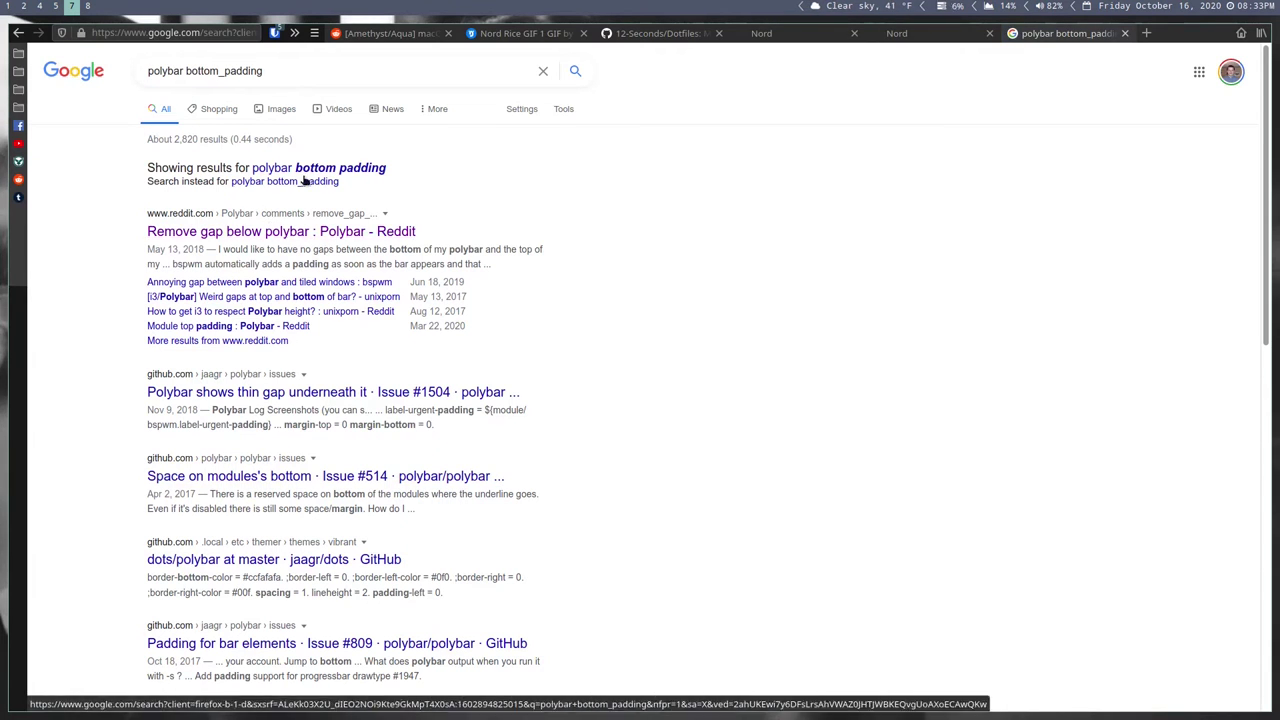
left_click(317, 168)
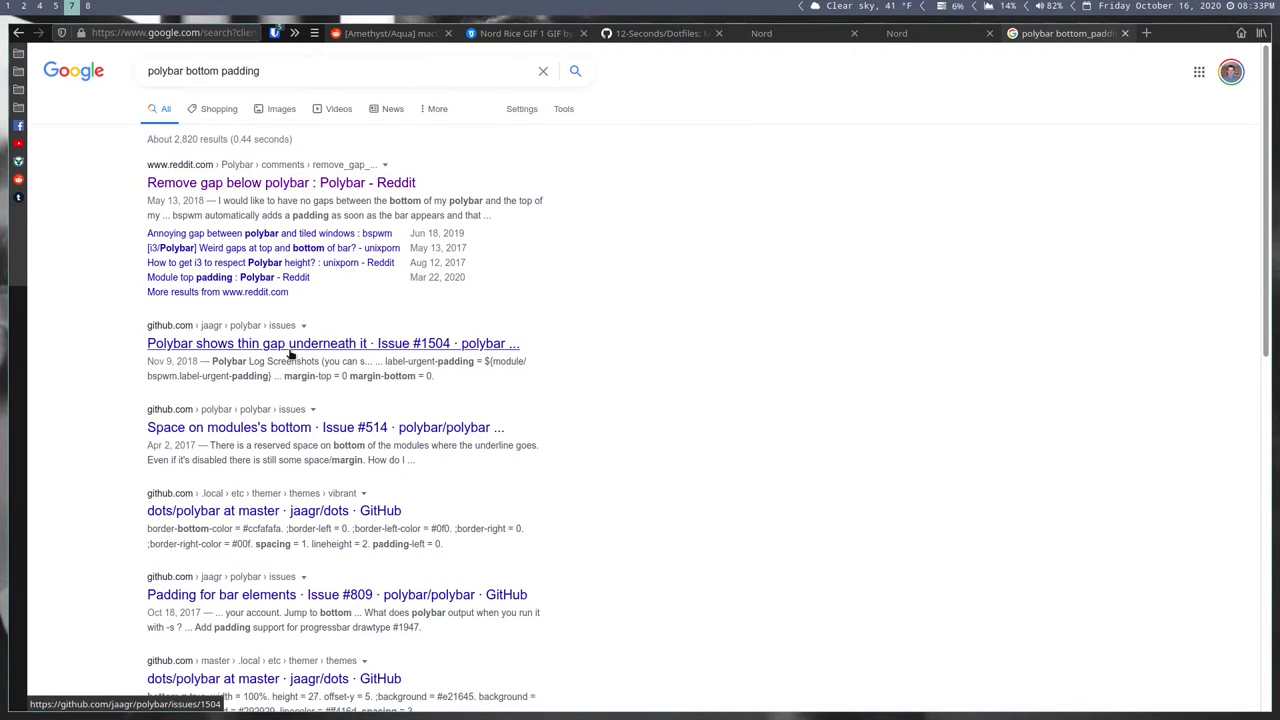
left_click(300, 345)
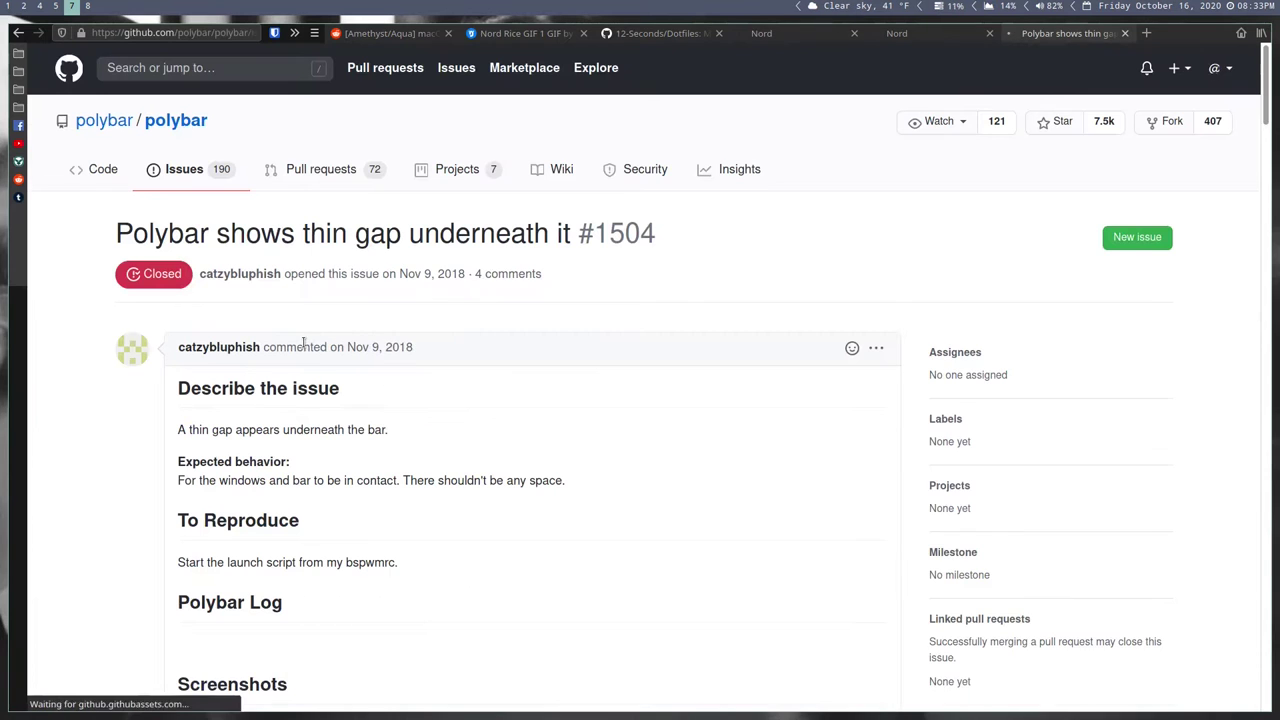
- Read the polybar gap issue down to its screenshots, view the Spotify desktop screenshot at full size, and close that image
scroll(121, 331, "down", 7)
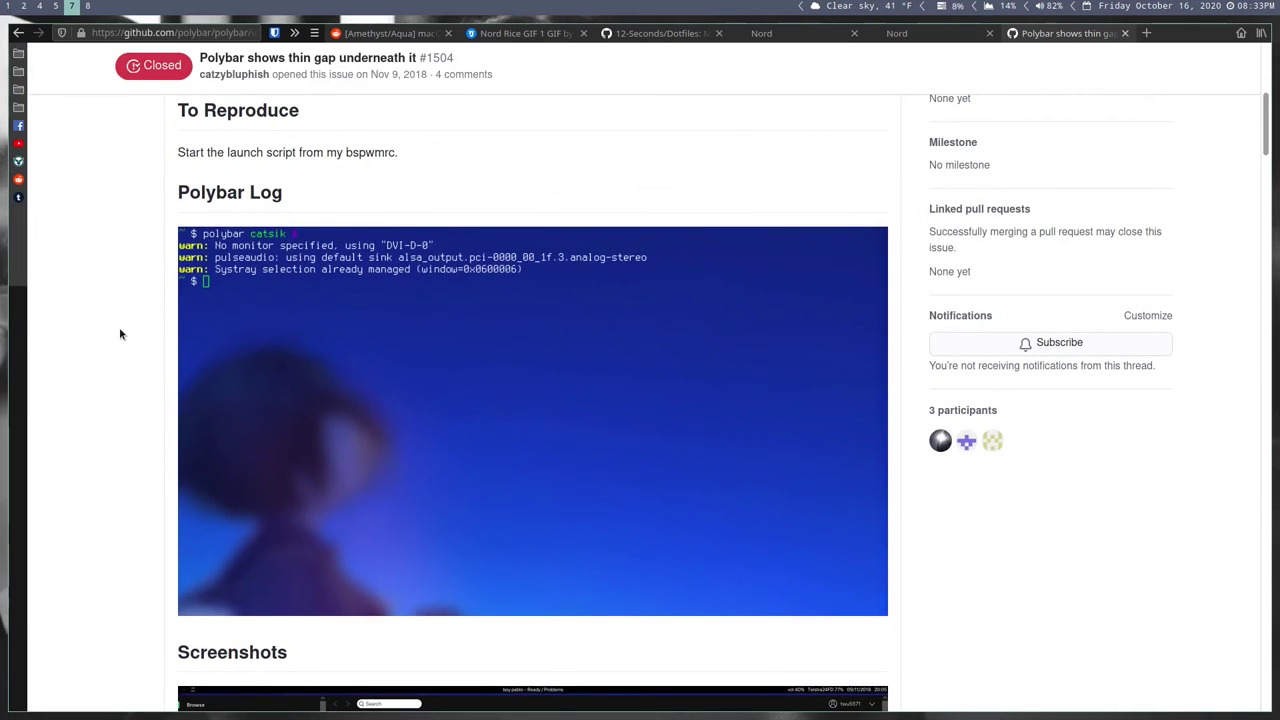
scroll(120, 334, "down", 7)
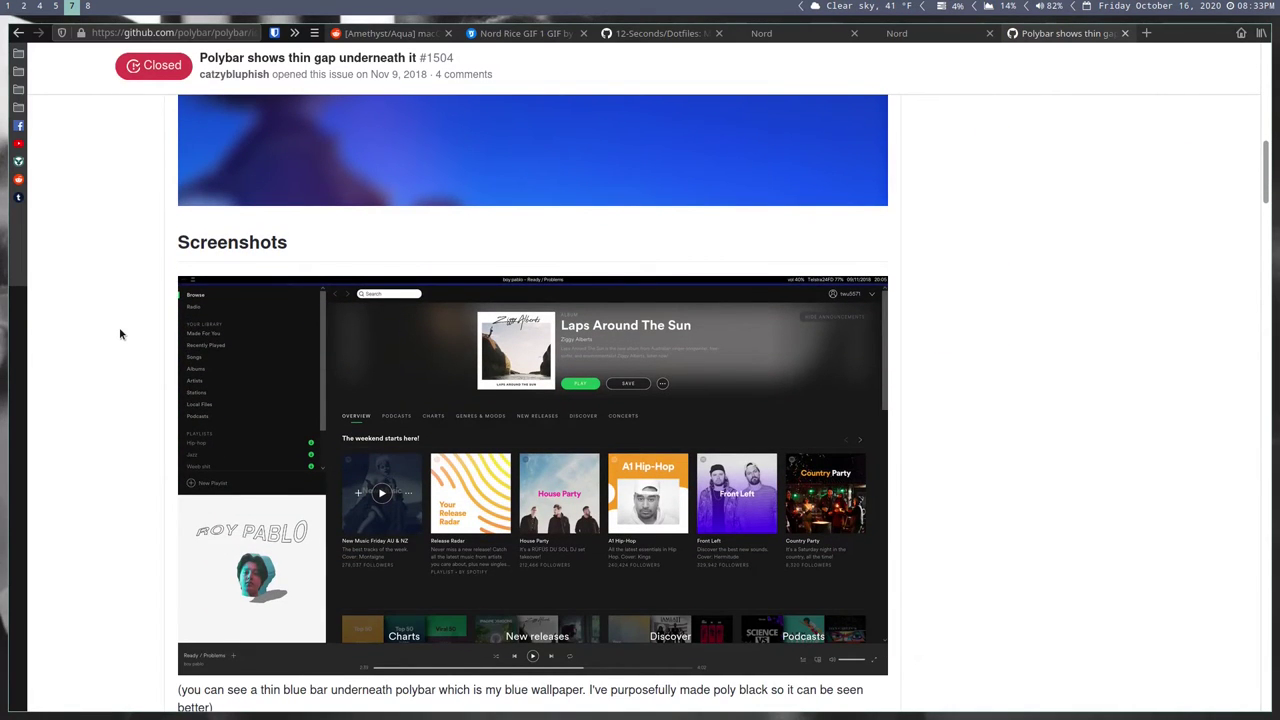
scroll(120, 331, "down", 1)
scroll(120, 331, "up", 1)
scroll(126, 334, "down", 1)
left_click(377, 366)
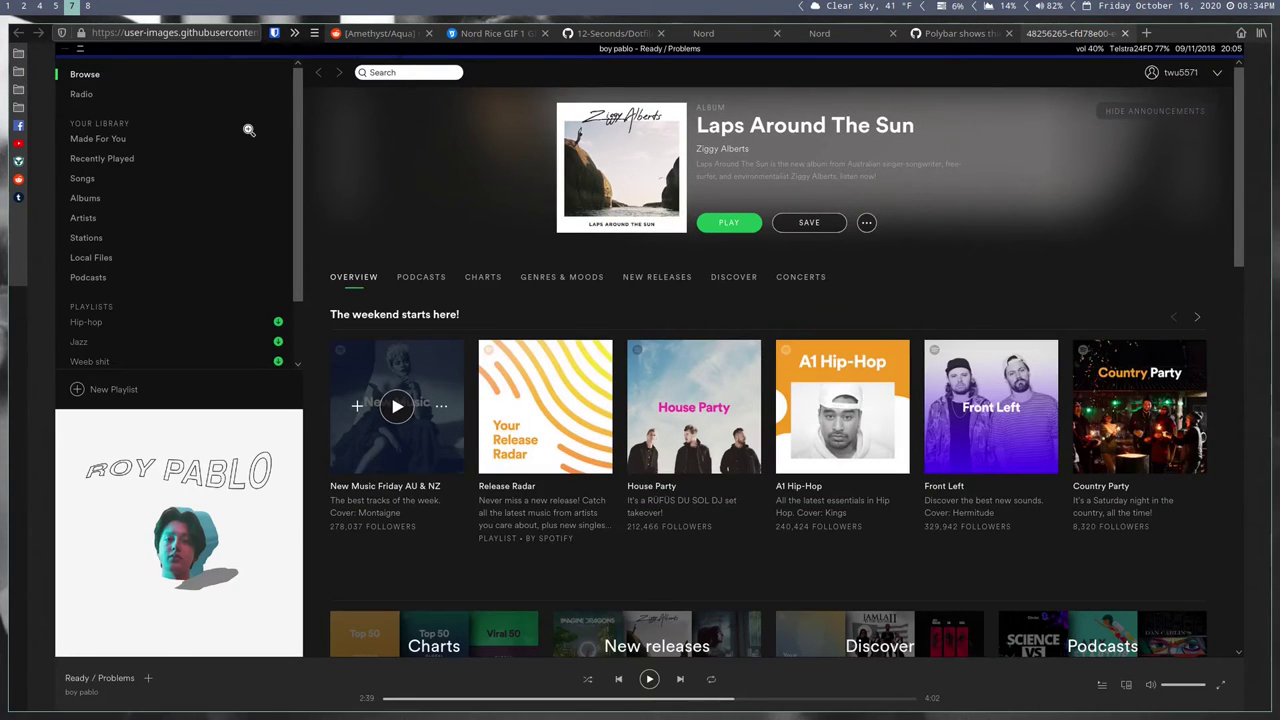
key("ctrl+w")
- Examine the environment details, additional context and posted polybar config in the gap issue for padding, border and margin settings
scroll(236, 152, "down", 6)
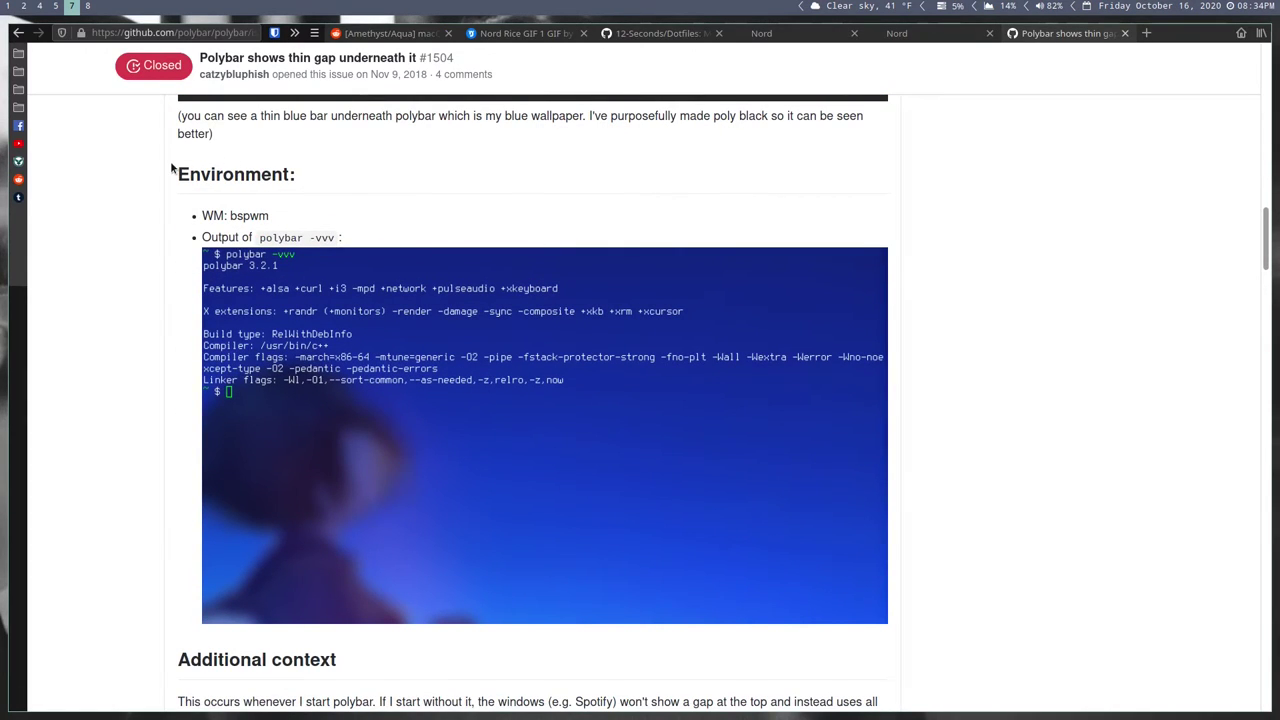
scroll(172, 168, "down", 5)
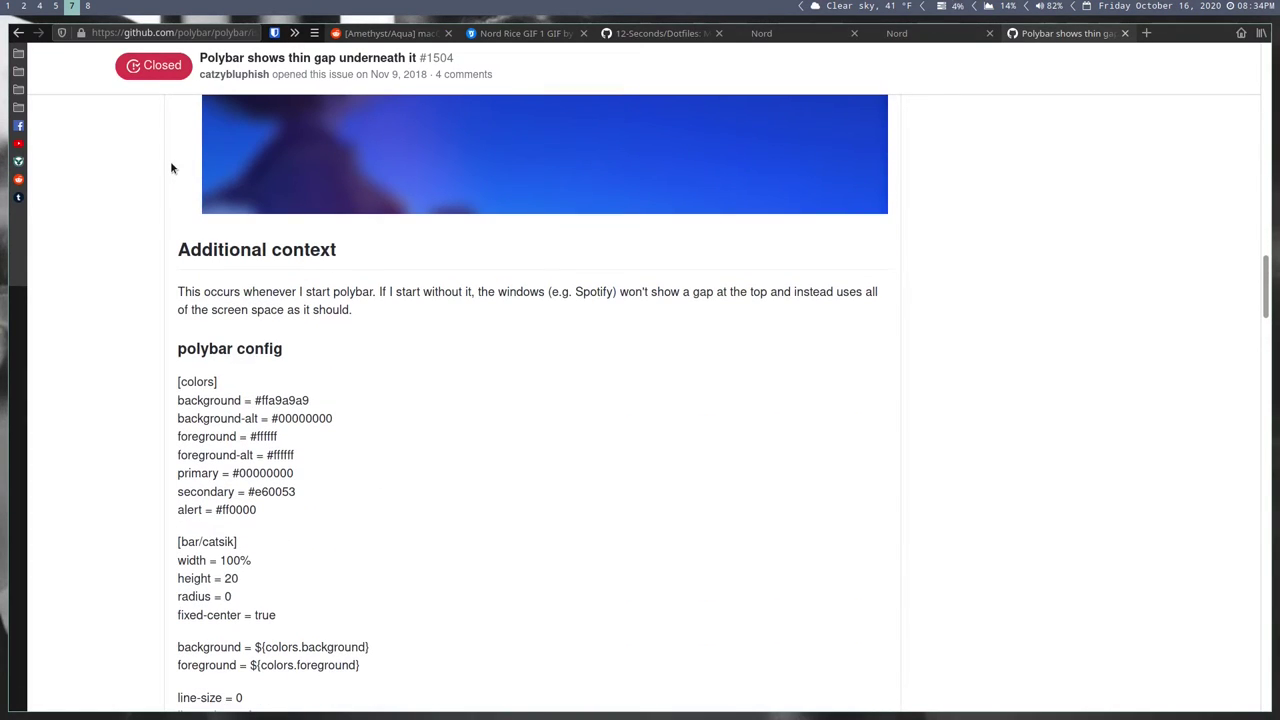
scroll(171, 168, "down", 3)
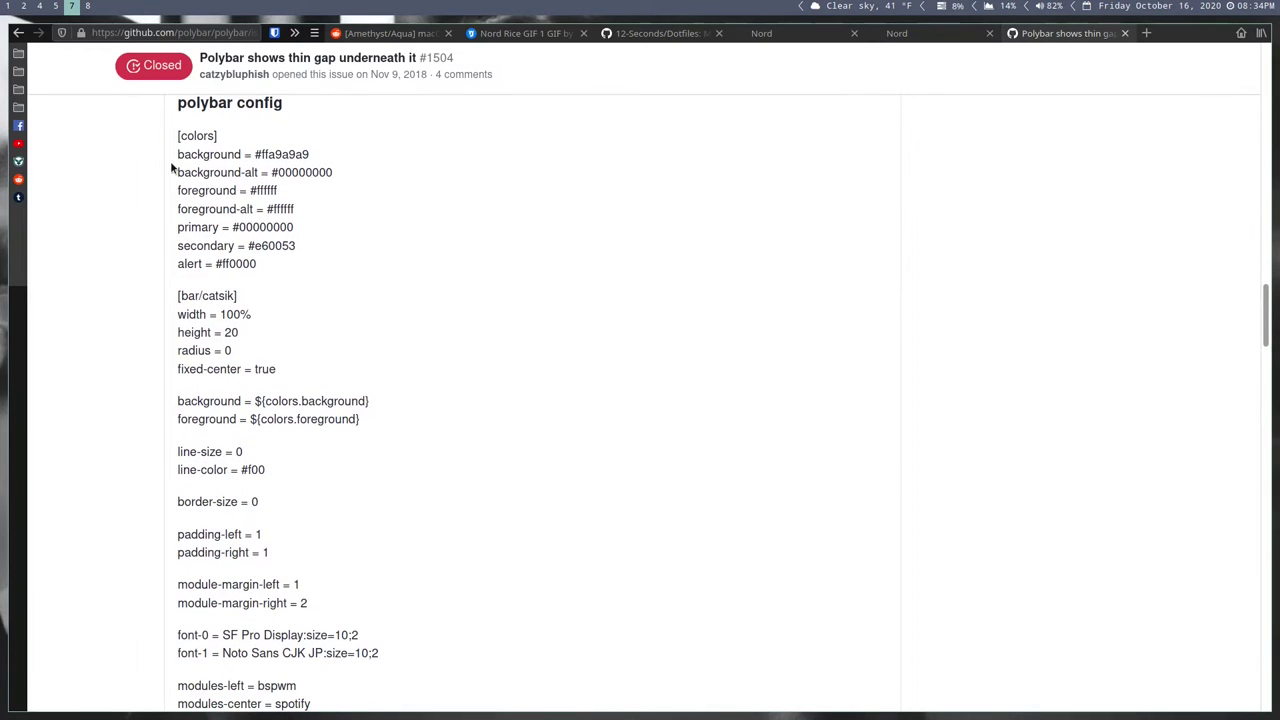
scroll(172, 168, "down", 2)
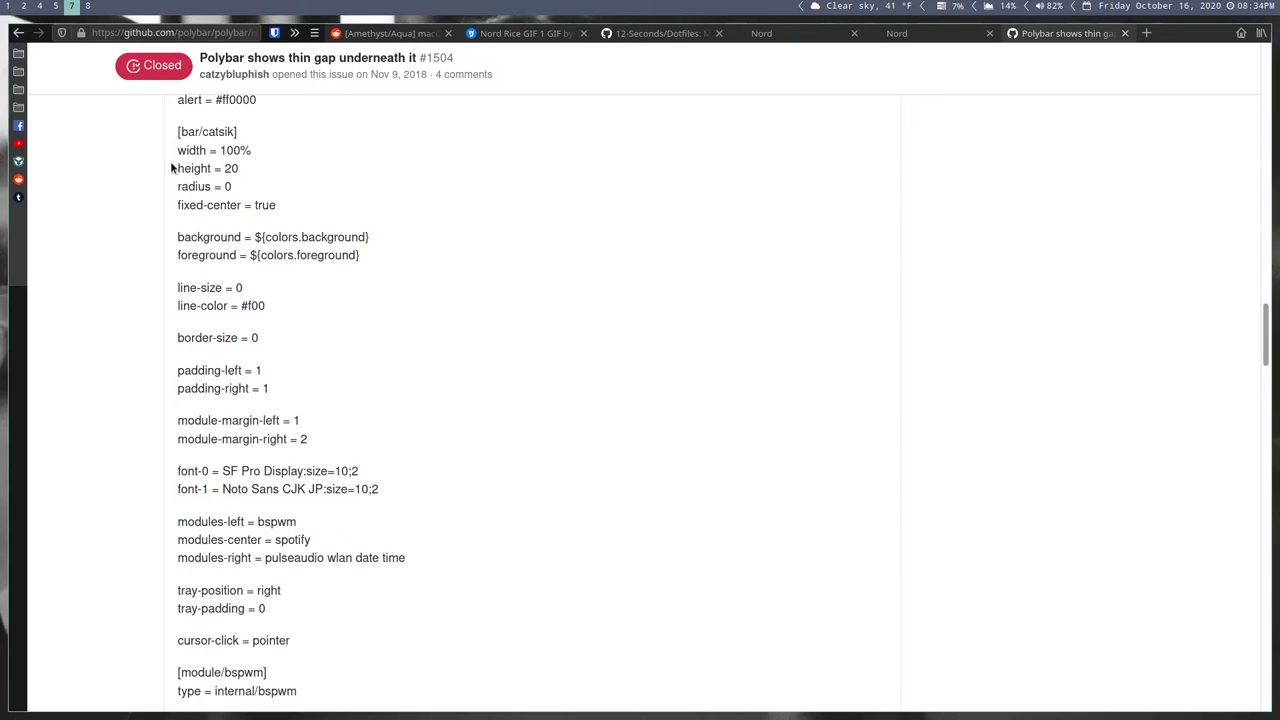
scroll(171, 168, "down", 3)
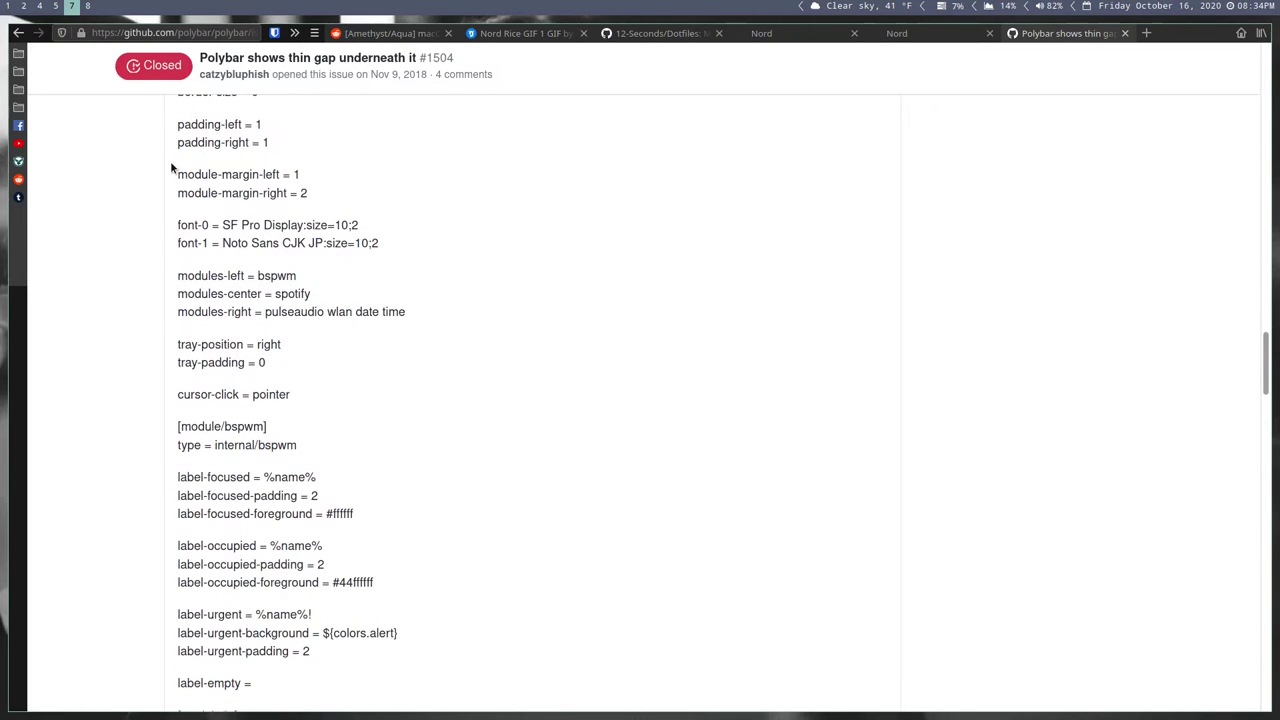
scroll(171, 168, "down", 1)
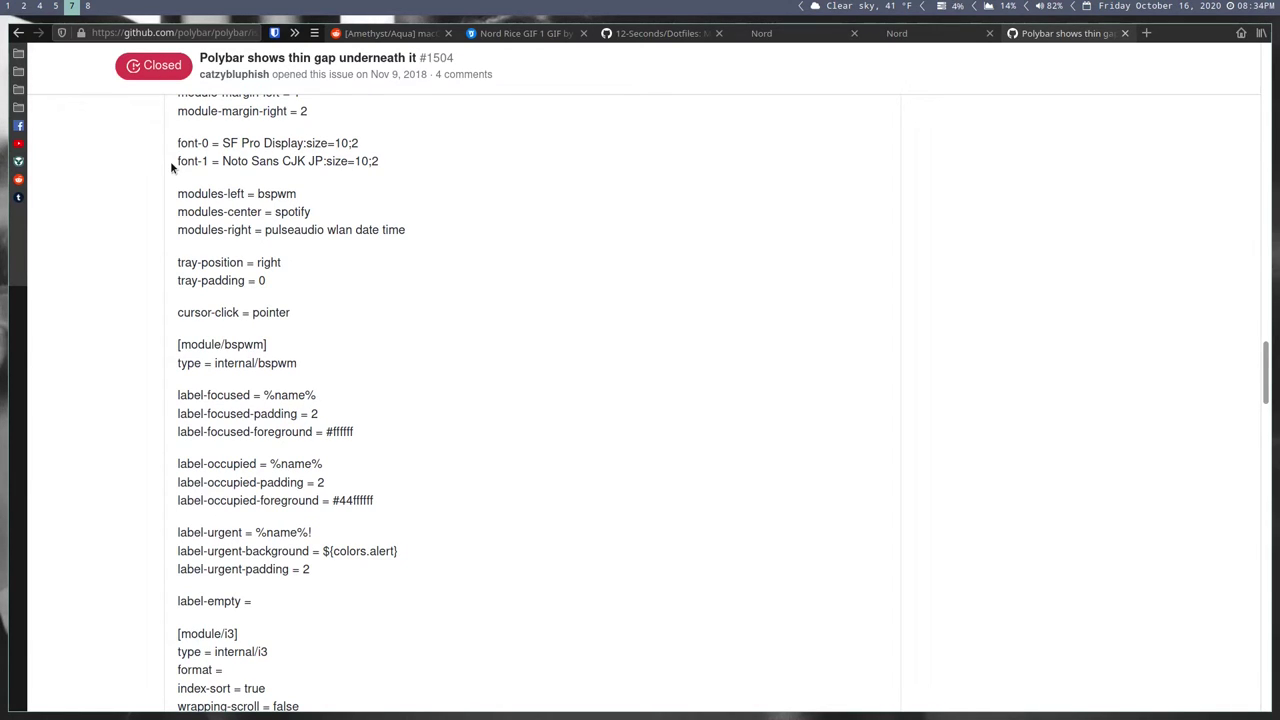
scroll(171, 168, "down", 3)
scroll(179, 101, "up", 4)
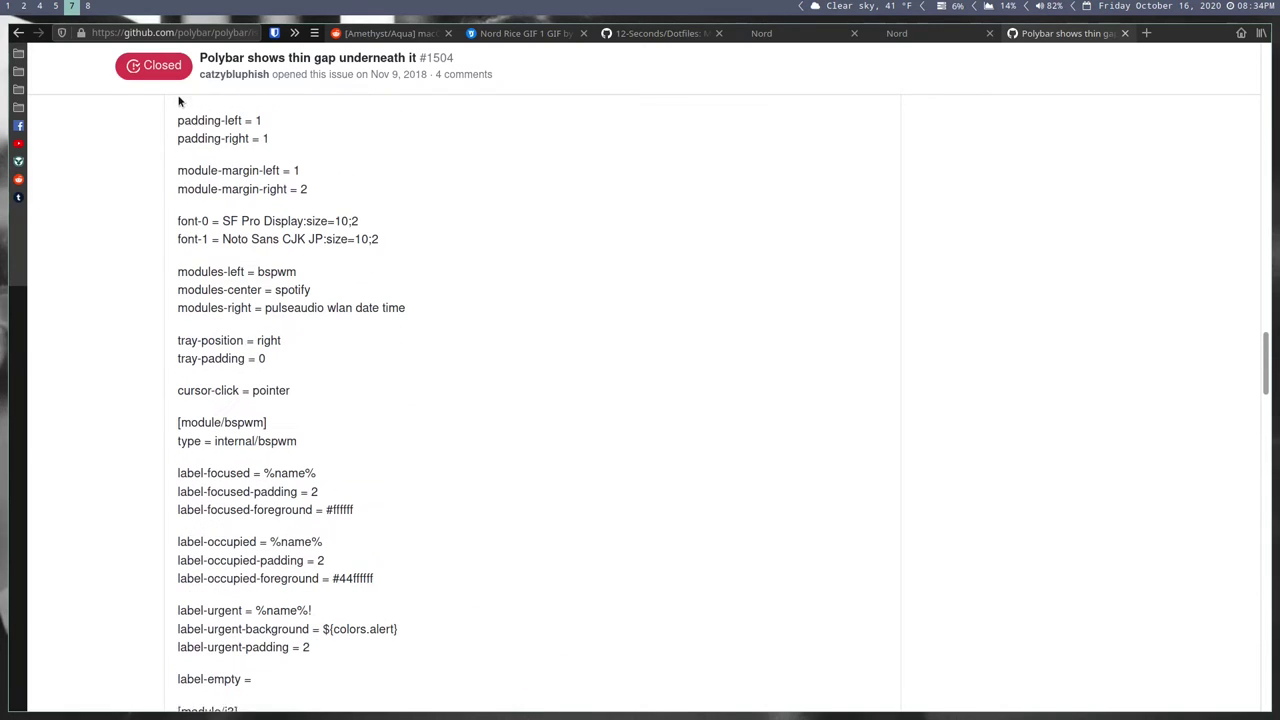
- Search the web for "polybar padding"
left_click(150, 33)
type("poly")
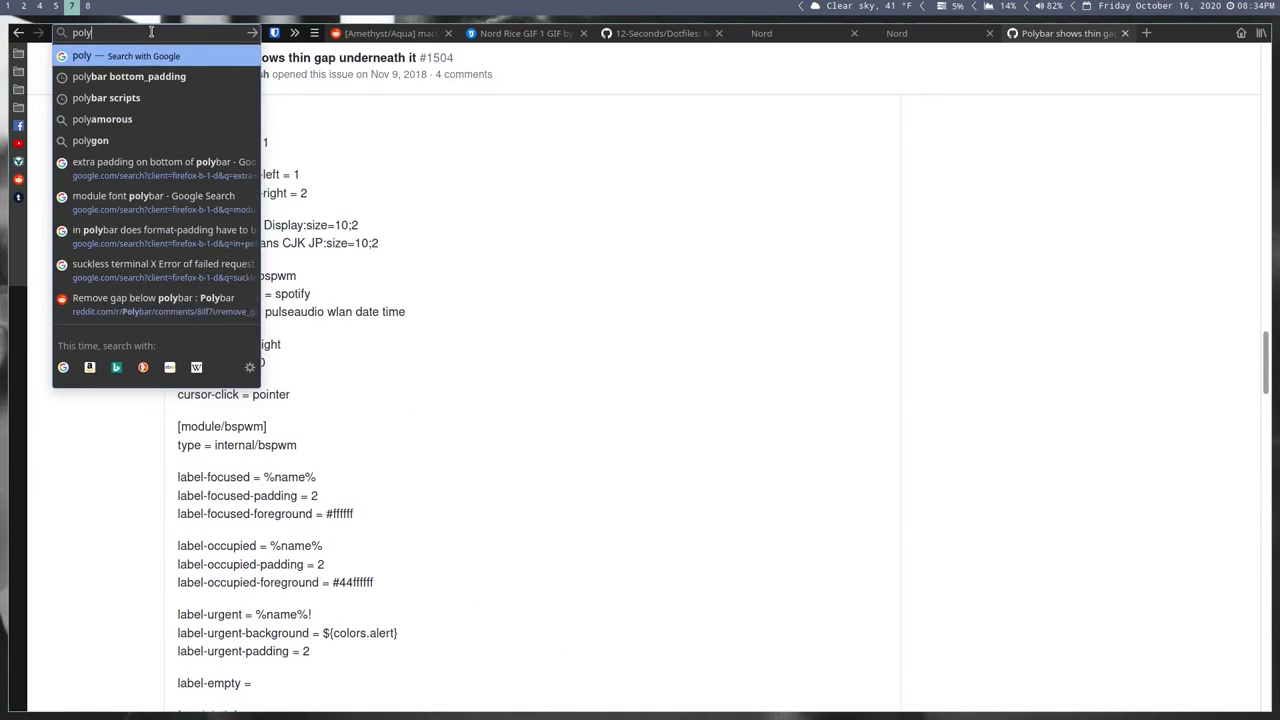
type("bar padding")
key("Return")
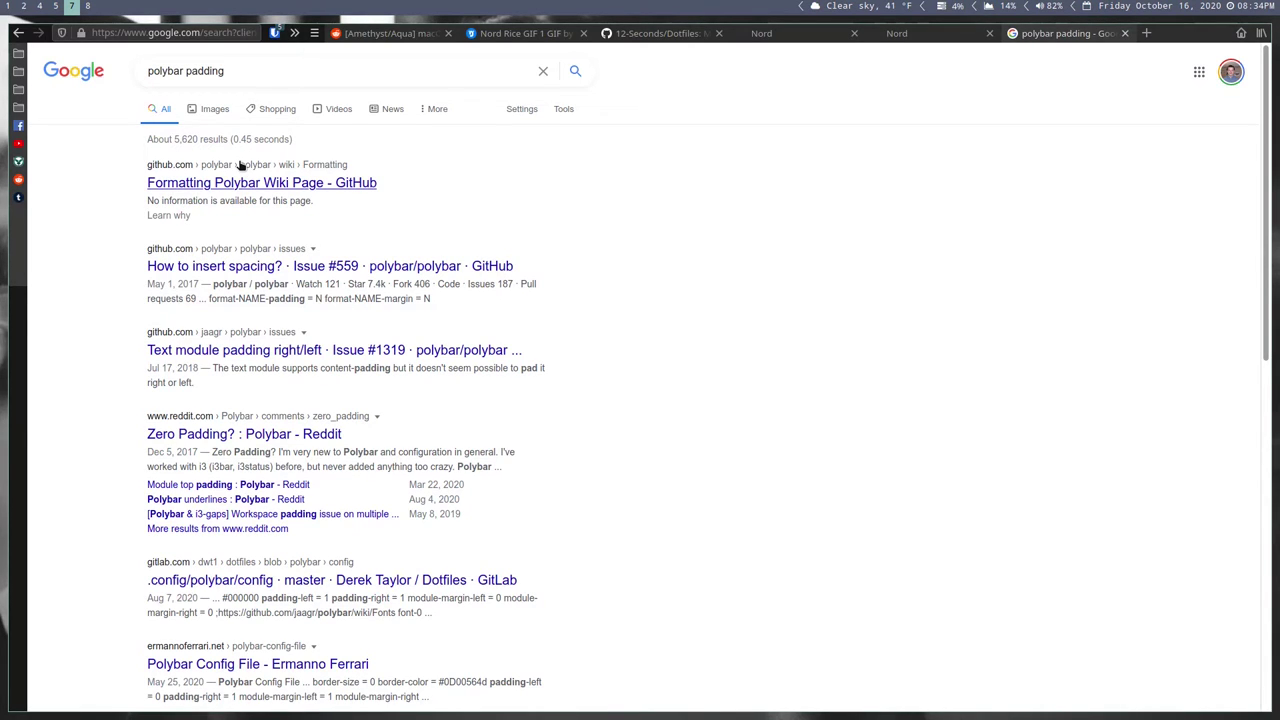
- Switch to the polybar config in NVCode, search for "padding" and step through the matches, ending at the start of the file
key("super+8")
key("slash")
type("pad")
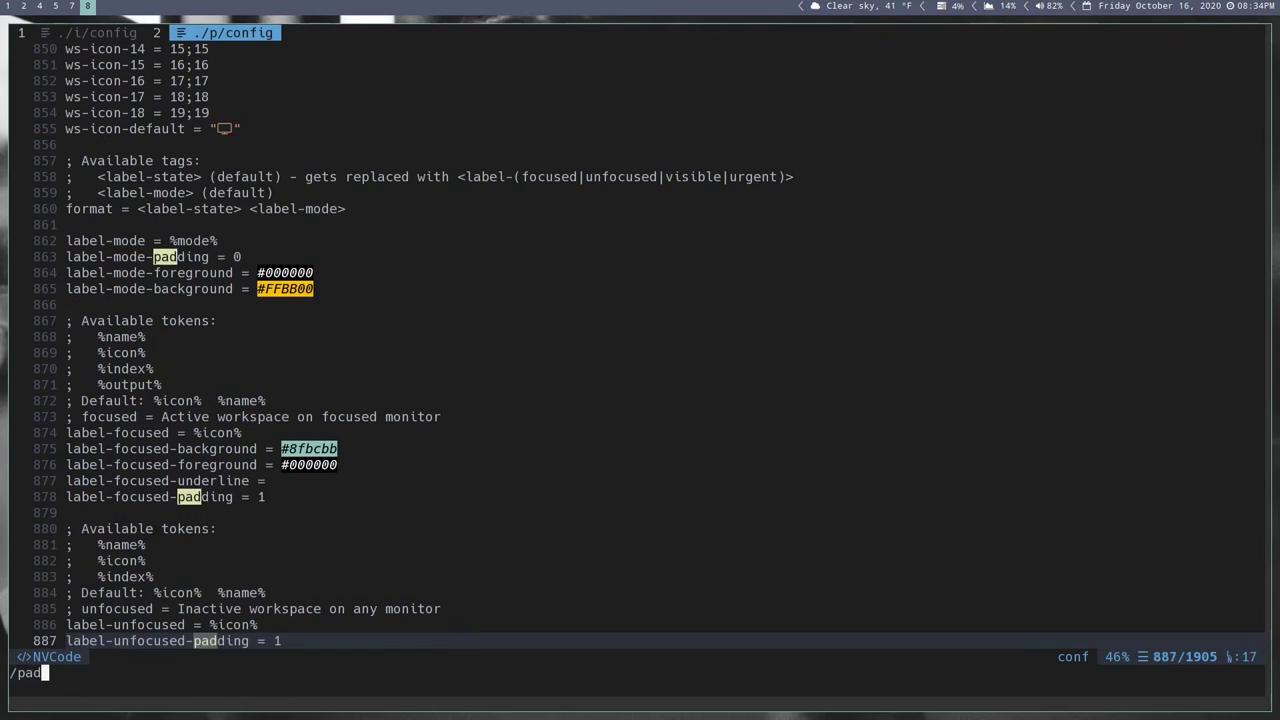
type("ding")
key("Return")
key("n")
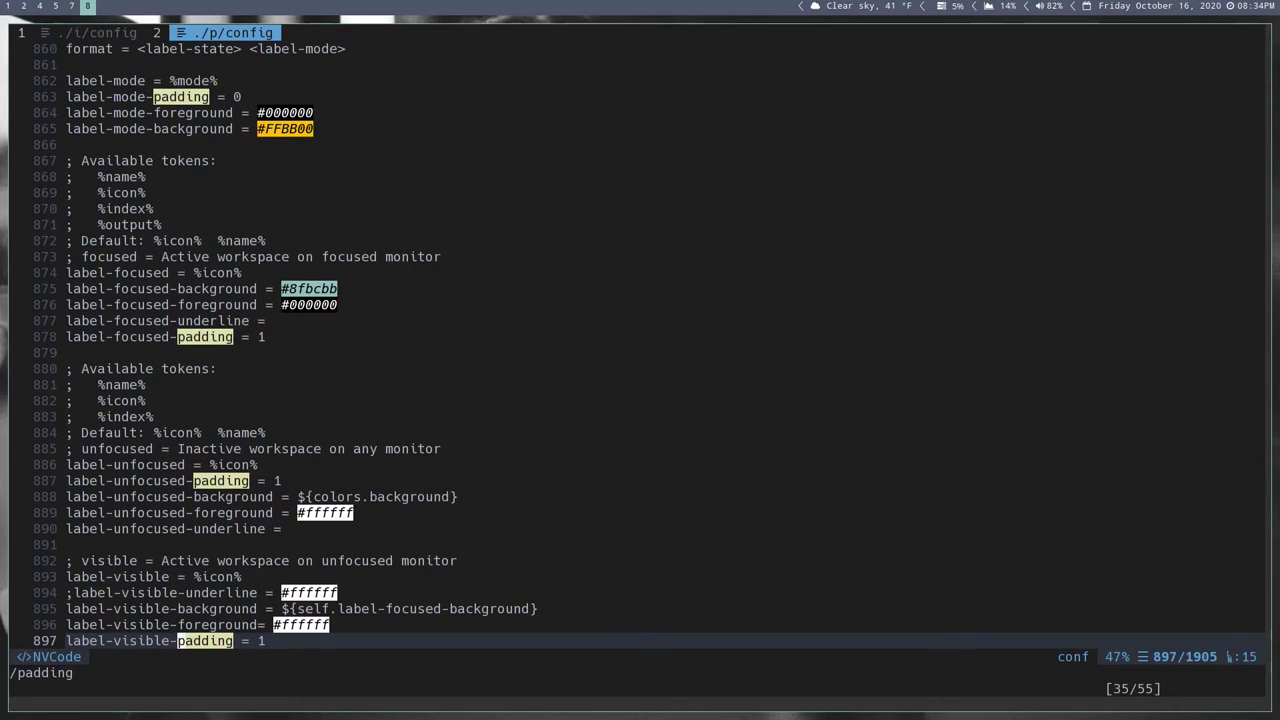
key("n")
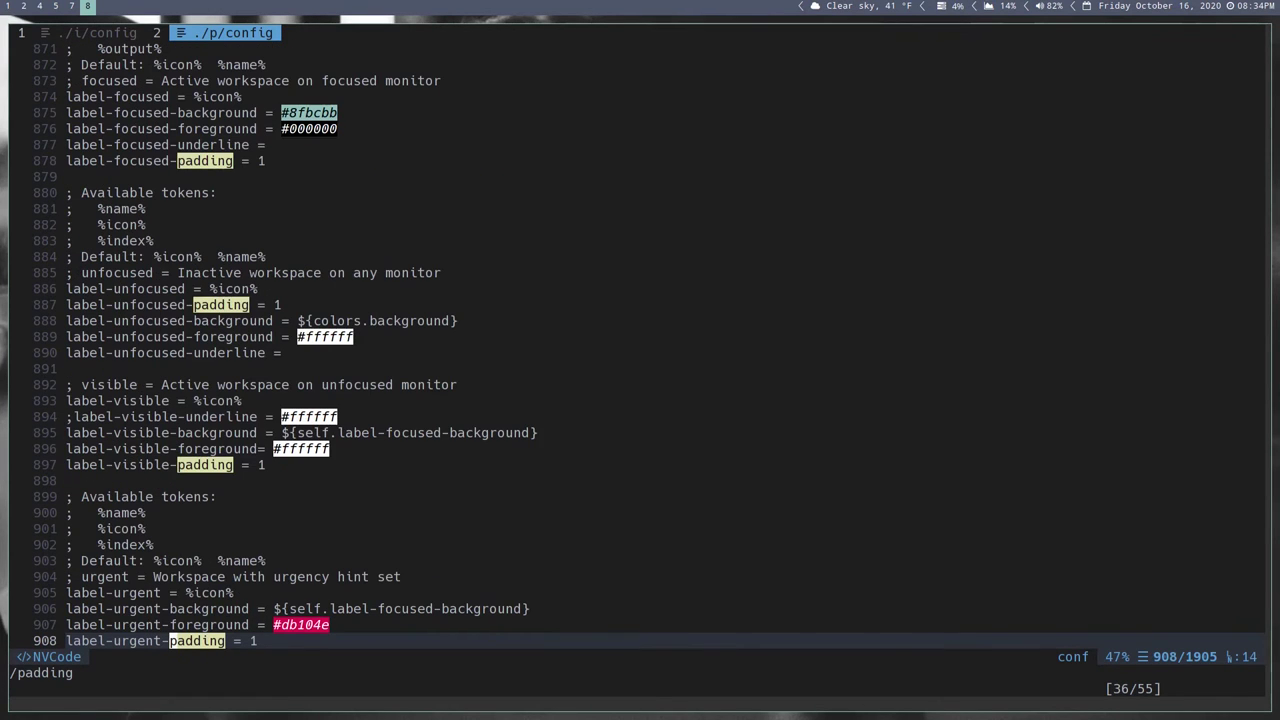
key("n")
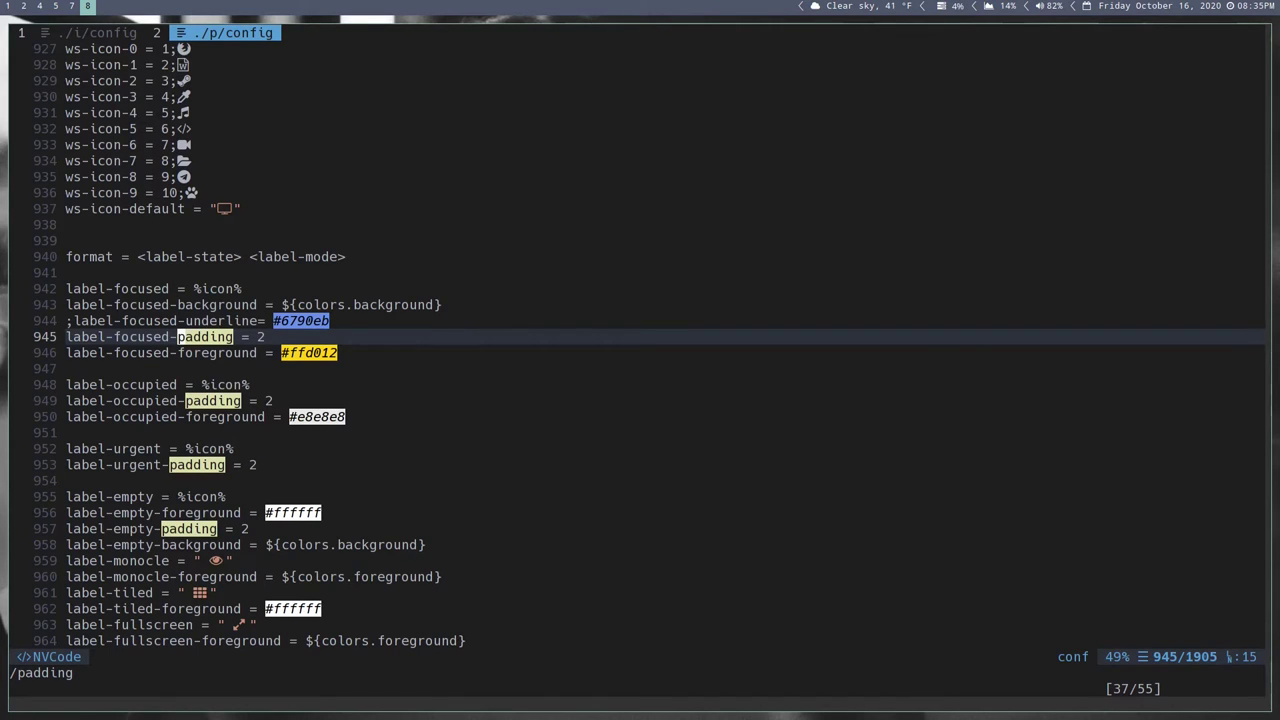
key("n")
key("n")
key("n")
key("n")
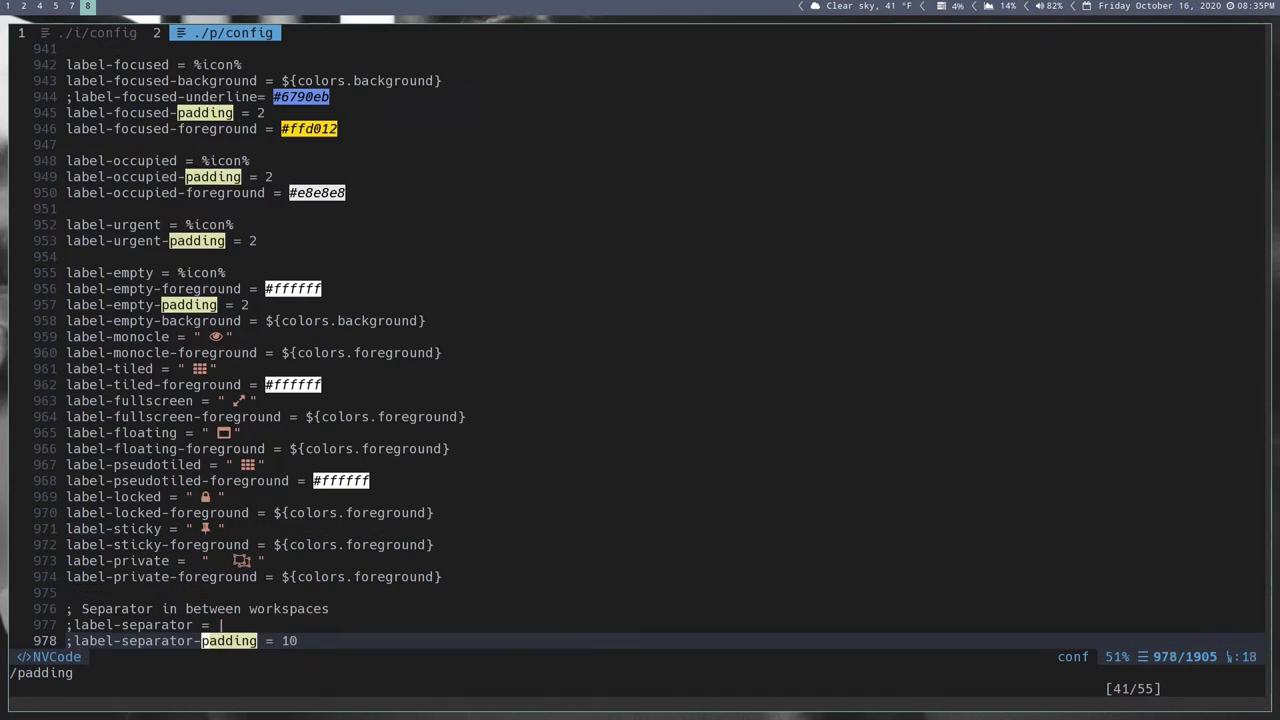
key("n")
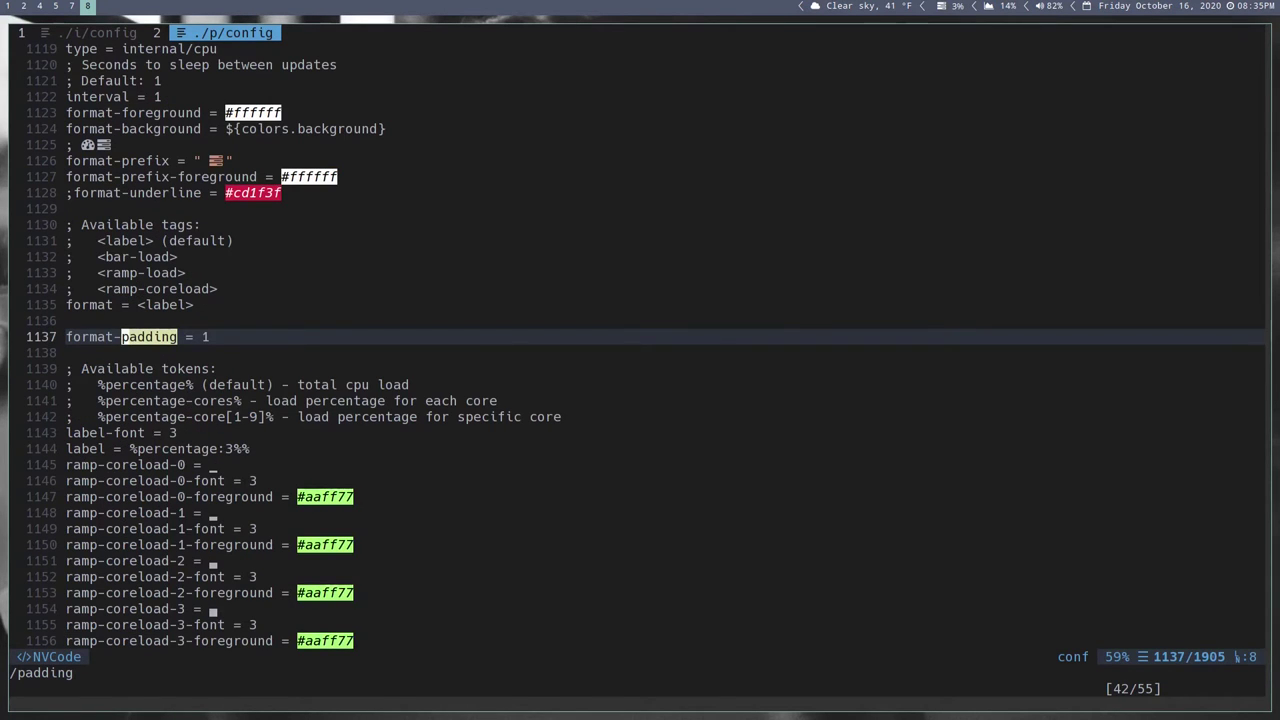
key("n")
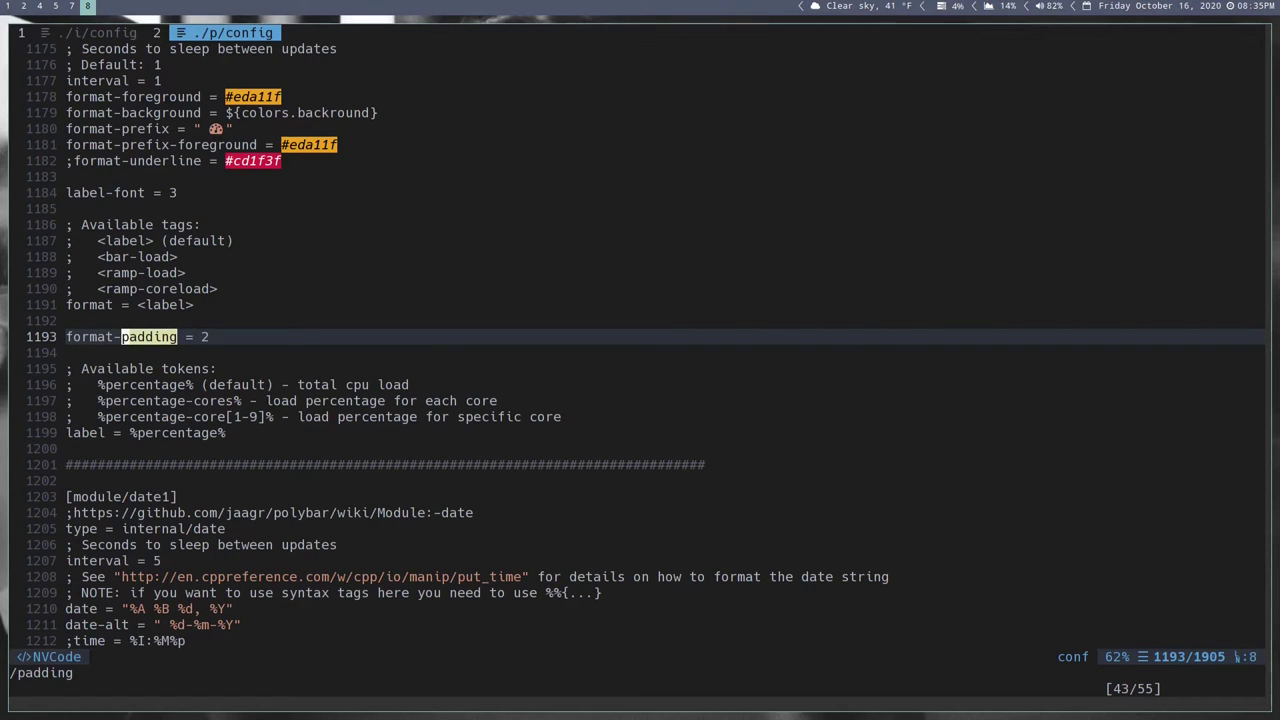
key("n")
key("n")
key("n")
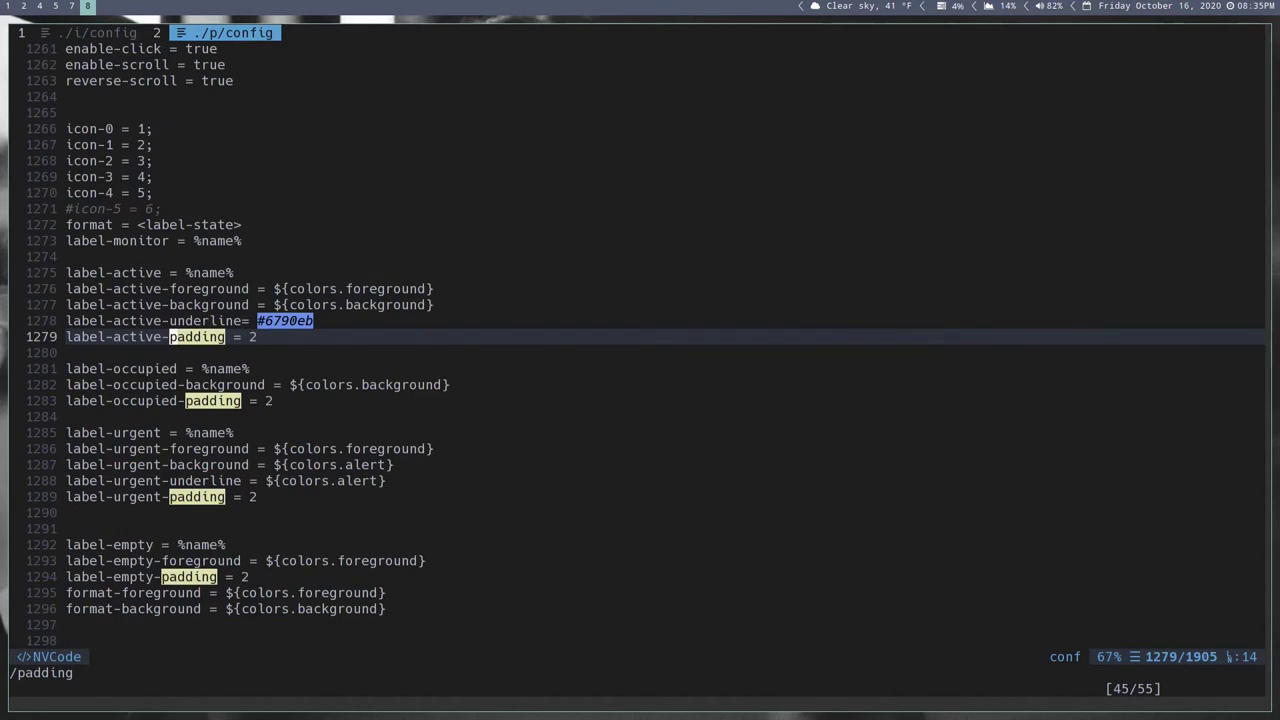
key("G")
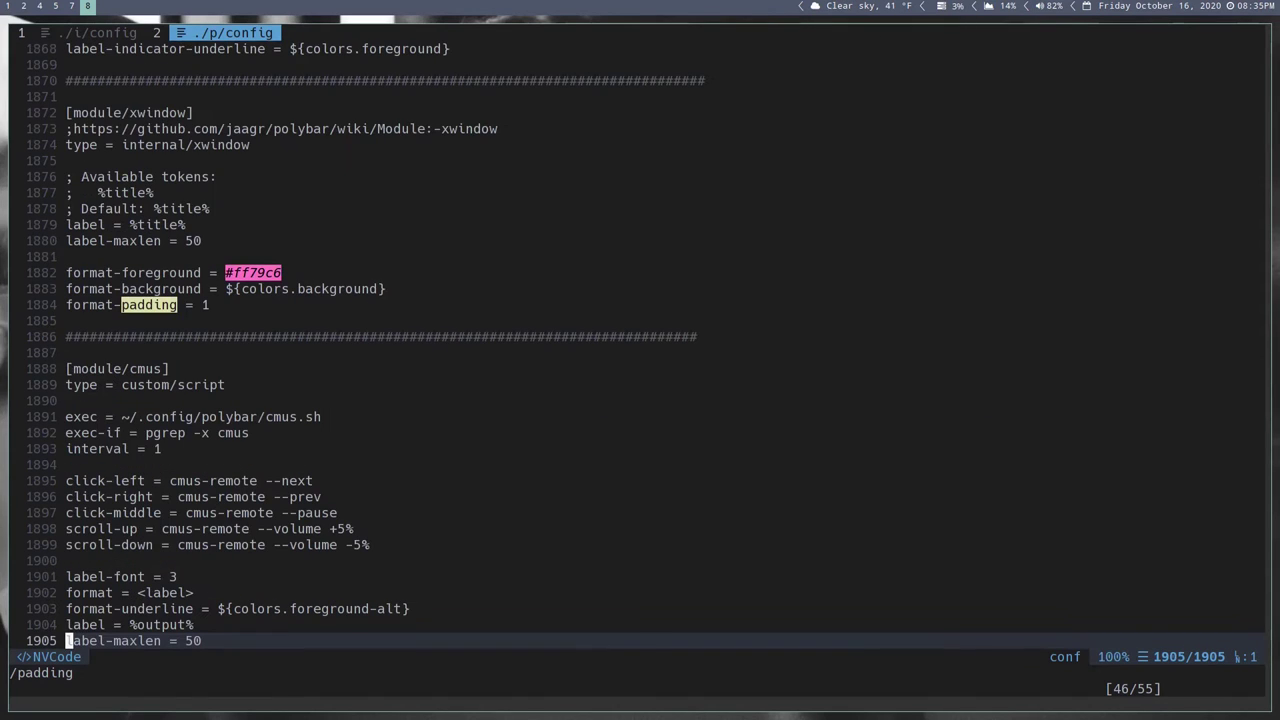
key("g")
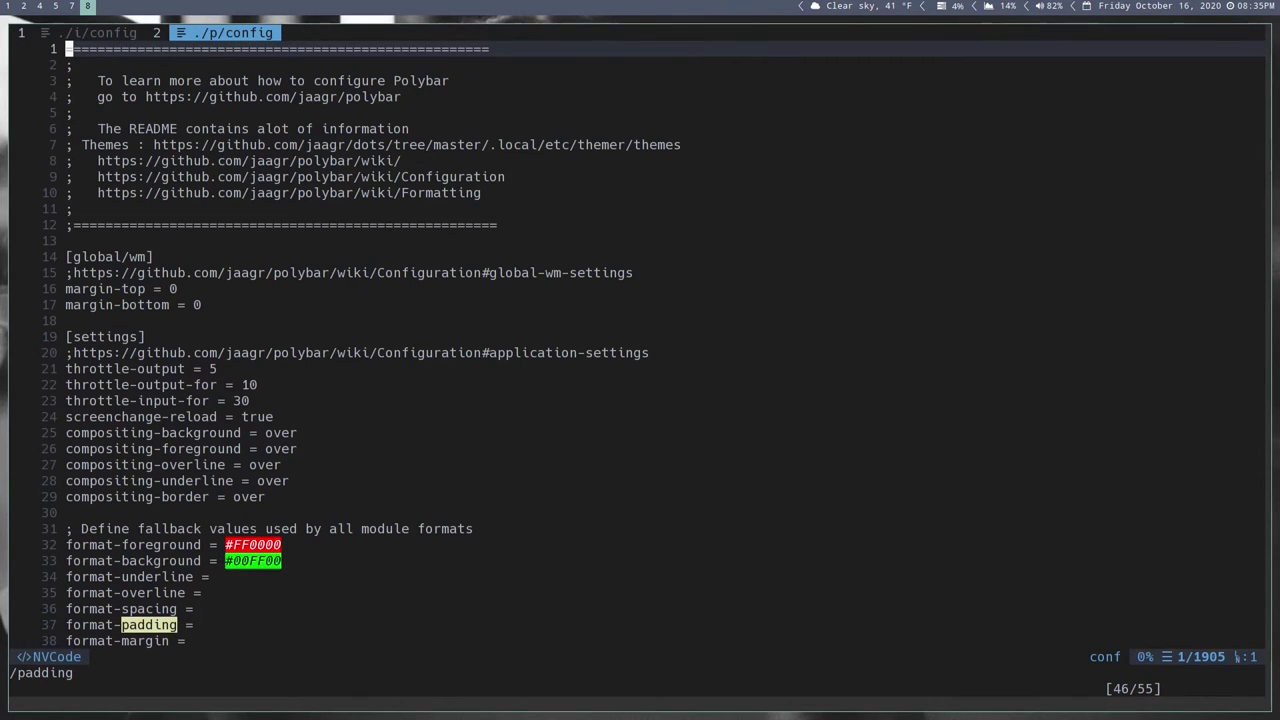
type("i000000#b48eadd")
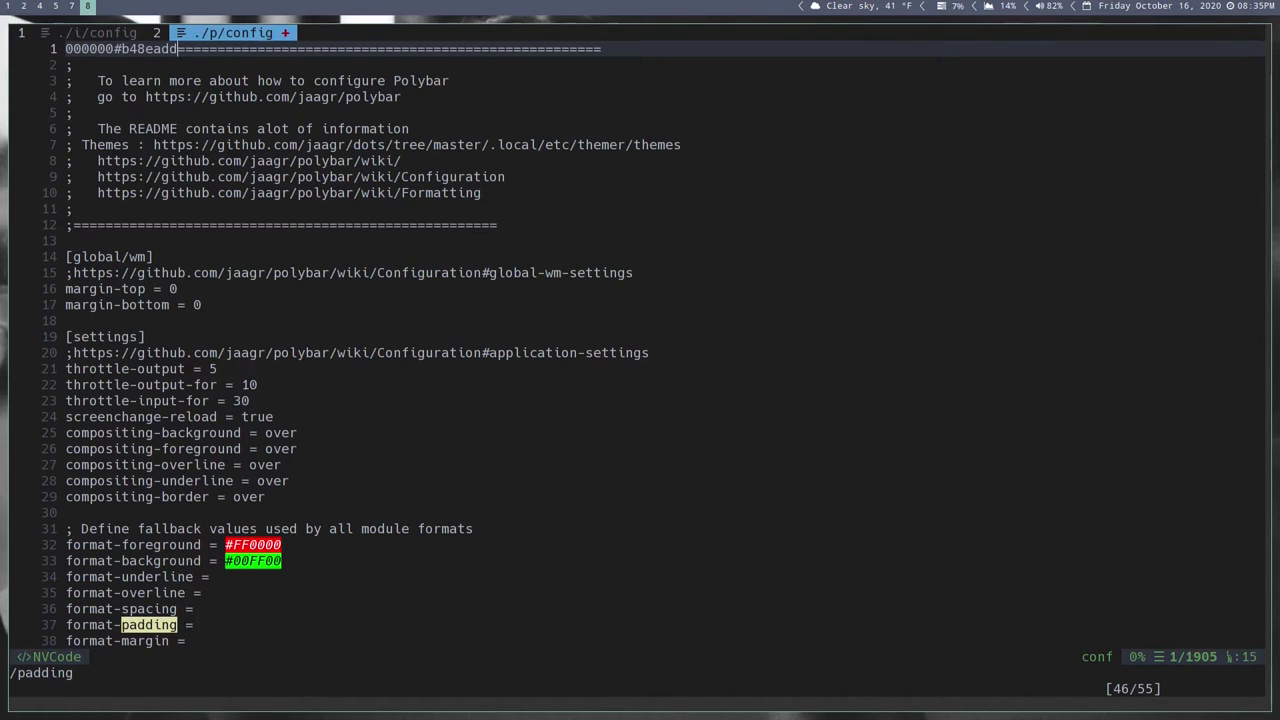
type("  ii")
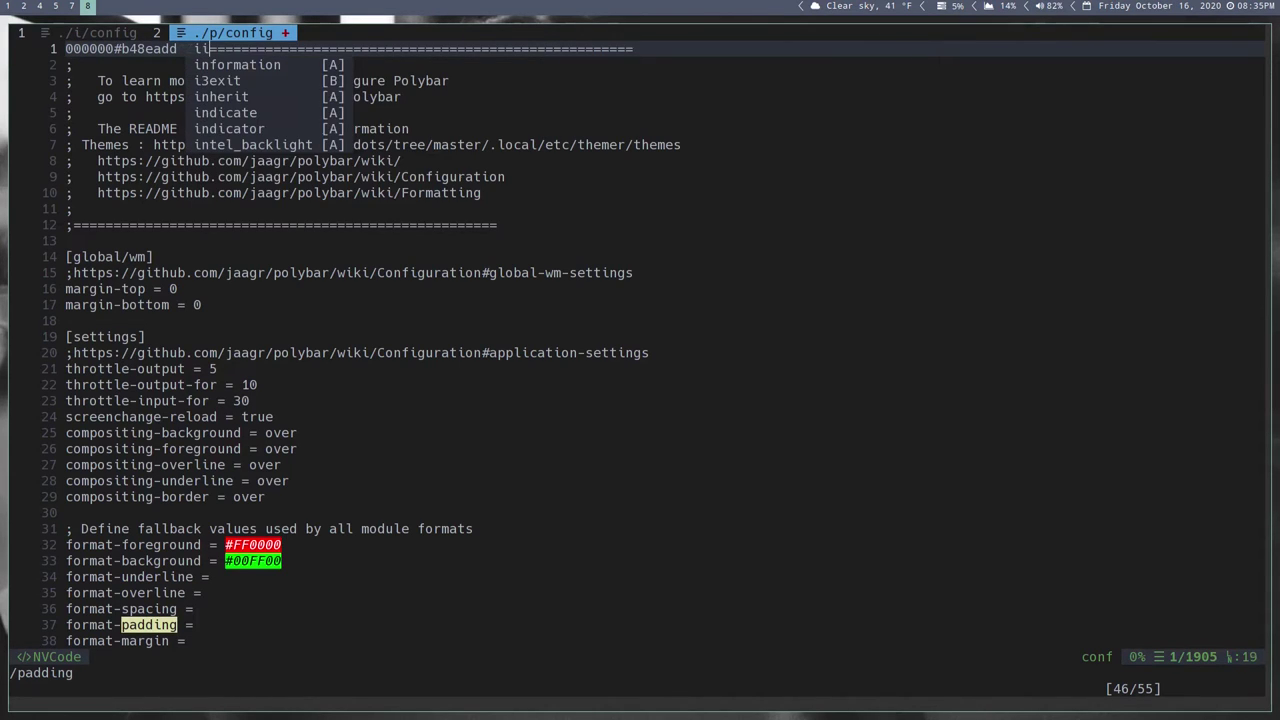
key("Escape")
key("u")
key("u")
key("u")
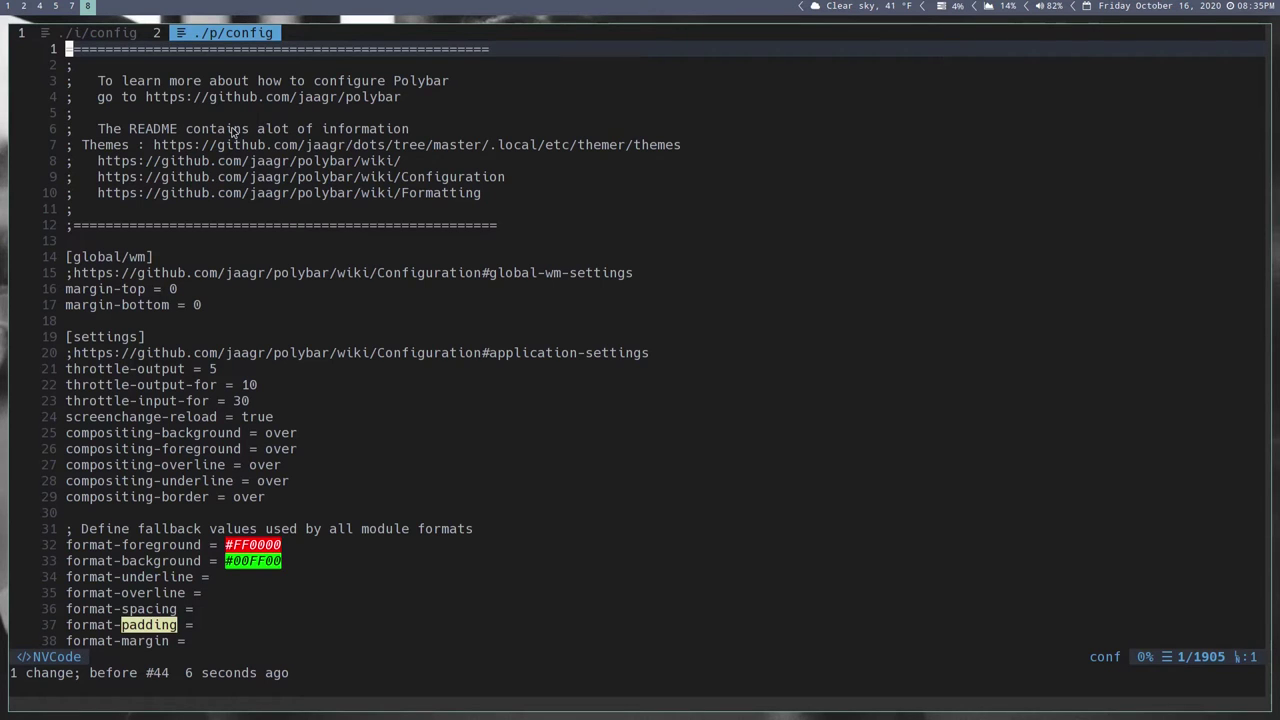
- Switch back to the browser and search Google for "why does cw add text to clipboard vim"
key("super+7")
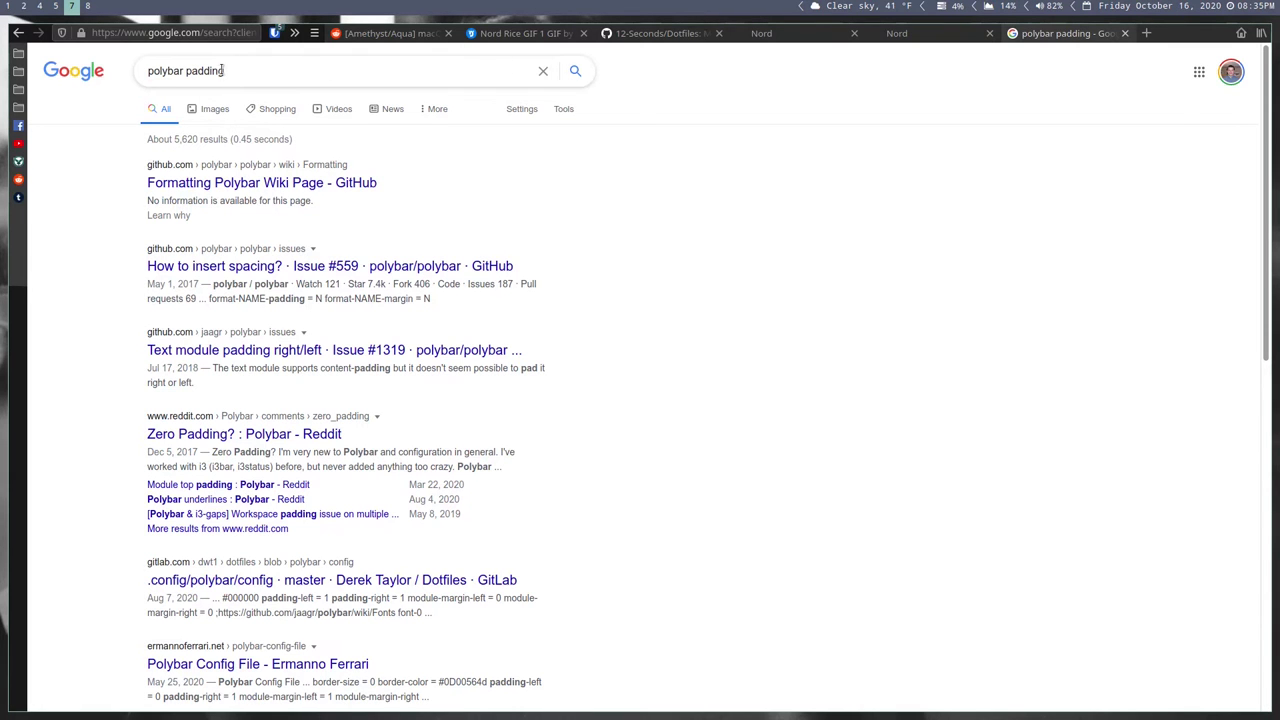
left_click_drag(227, 71, 147, 71)
type("why does c")
key("BackSpace")
key("BackSpace")
key("BackSpace")
key("BackSpace")
type("w")
key("BackSpace")
type("e")
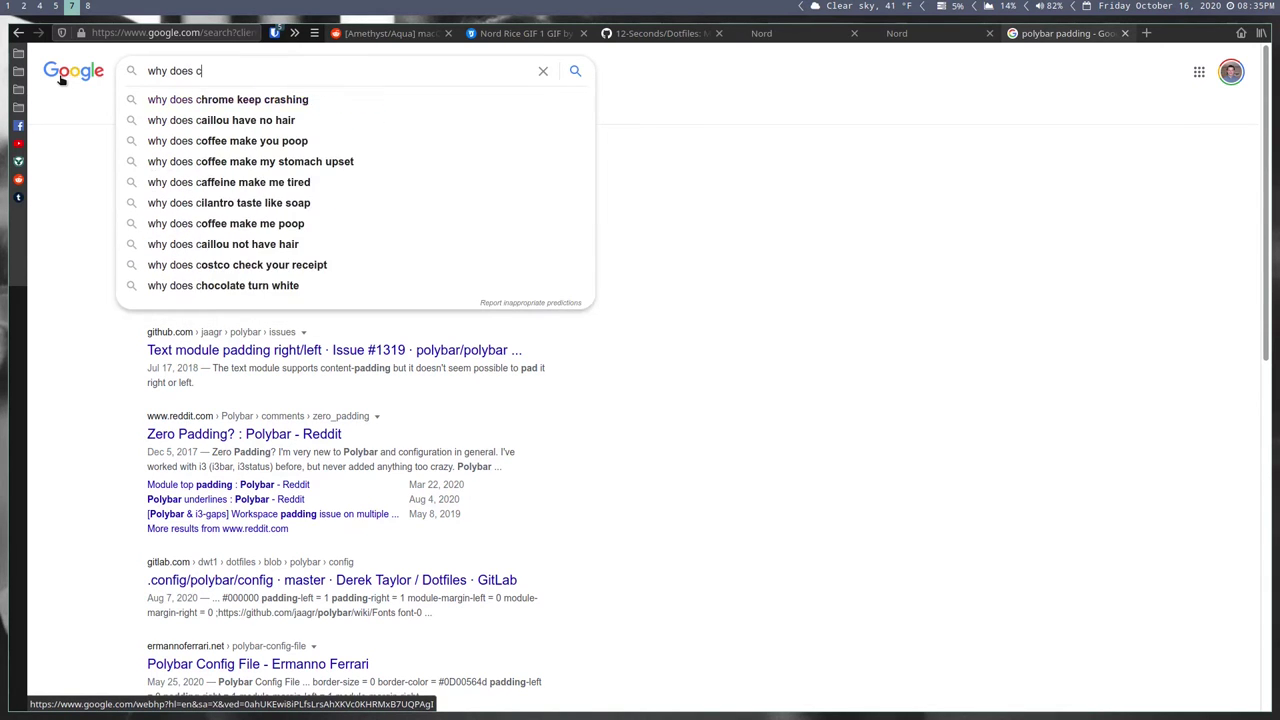
type("w mo")
key("BackSpace")
key("BackSpace")
type("add text to")
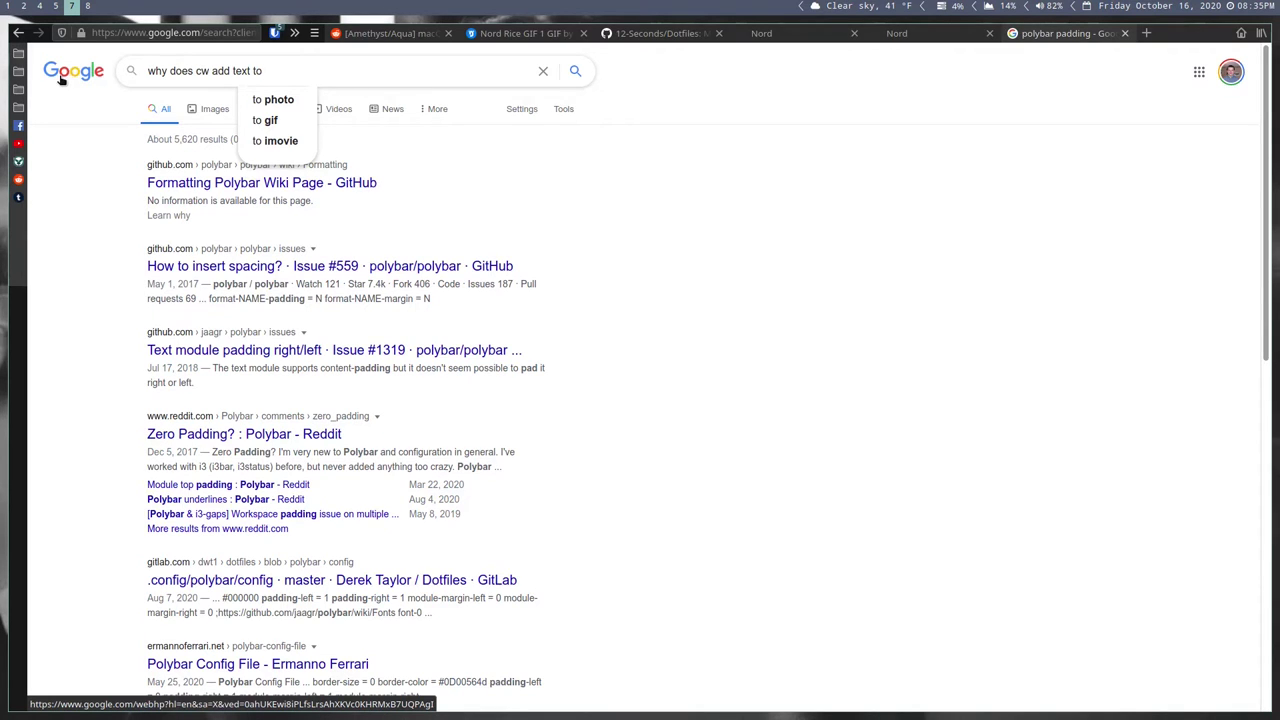
type("clipboard vim")
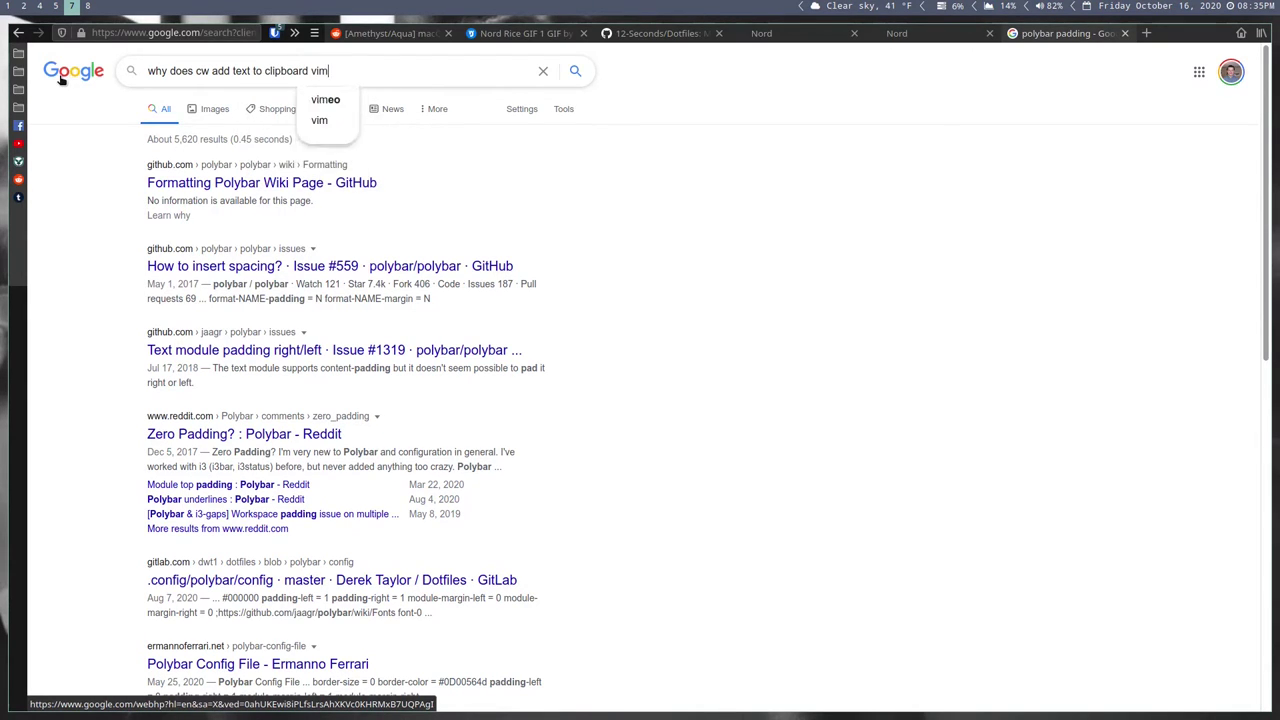
key("Return")
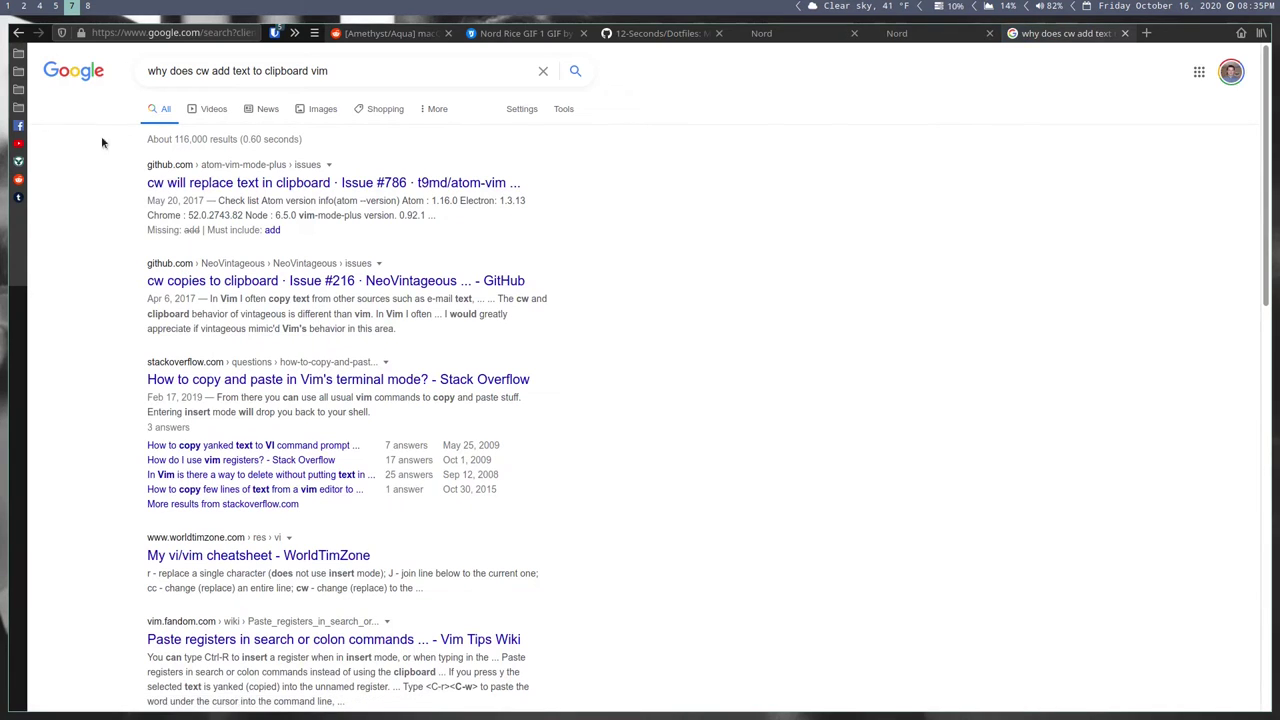
- Open the GitHub issue "cw will replace text in clipboard" (#786) and read its description and replies
left_click(290, 186)
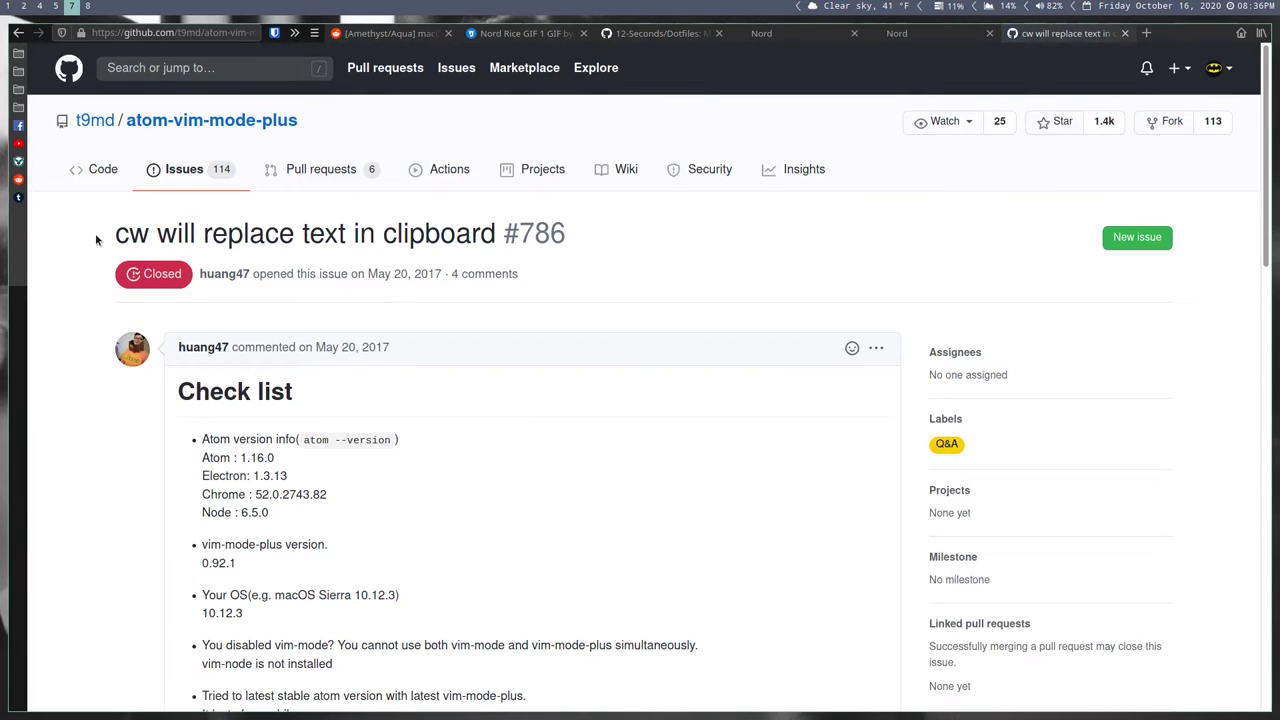
scroll(95, 233, "down", 2)
scroll(95, 233, "down", 5)
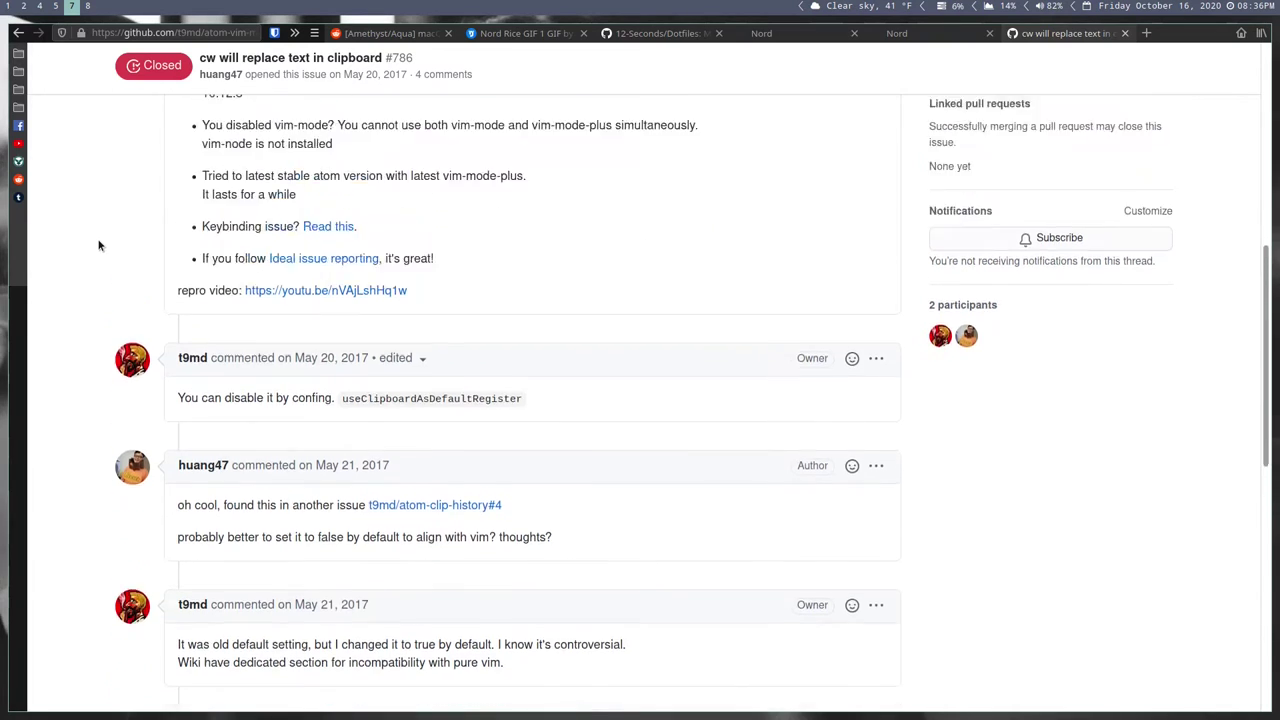
scroll(99, 245, "up", 5)
scroll(99, 245, "down", 5)
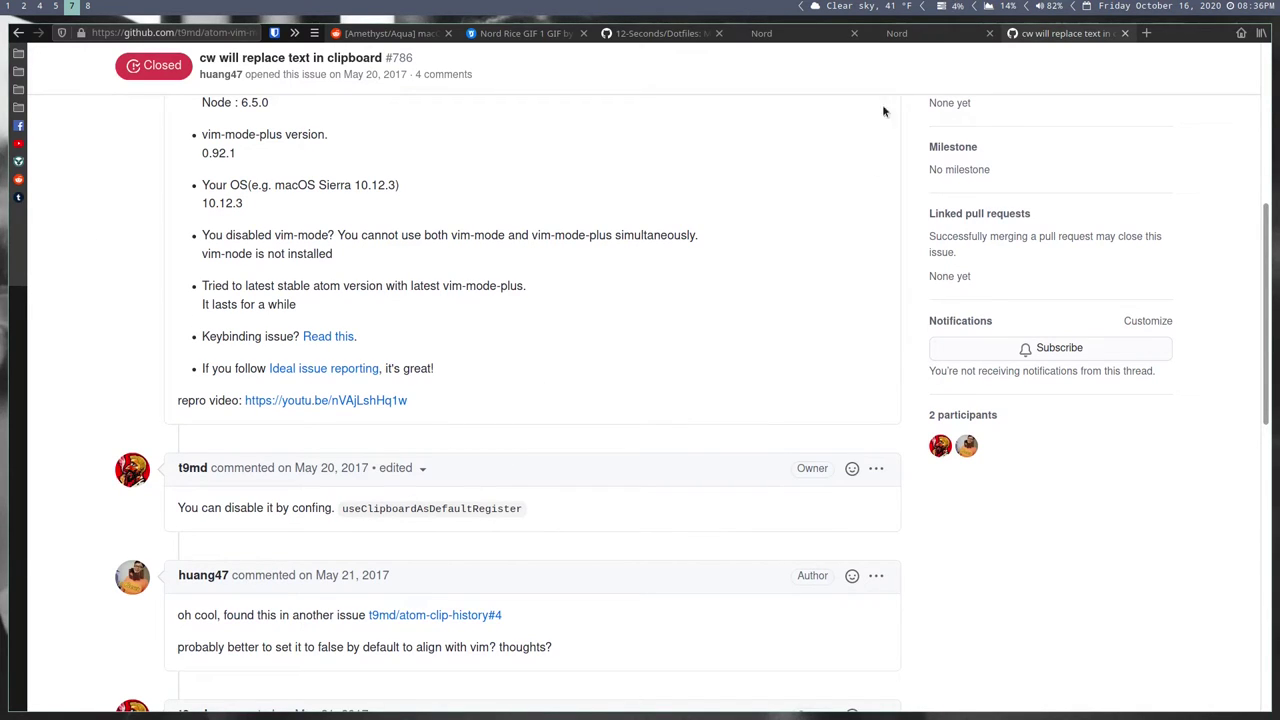
- Return to the Nord colour palette page and copy the purple Aurora hex code #B48EAD
left_click(779, 38)
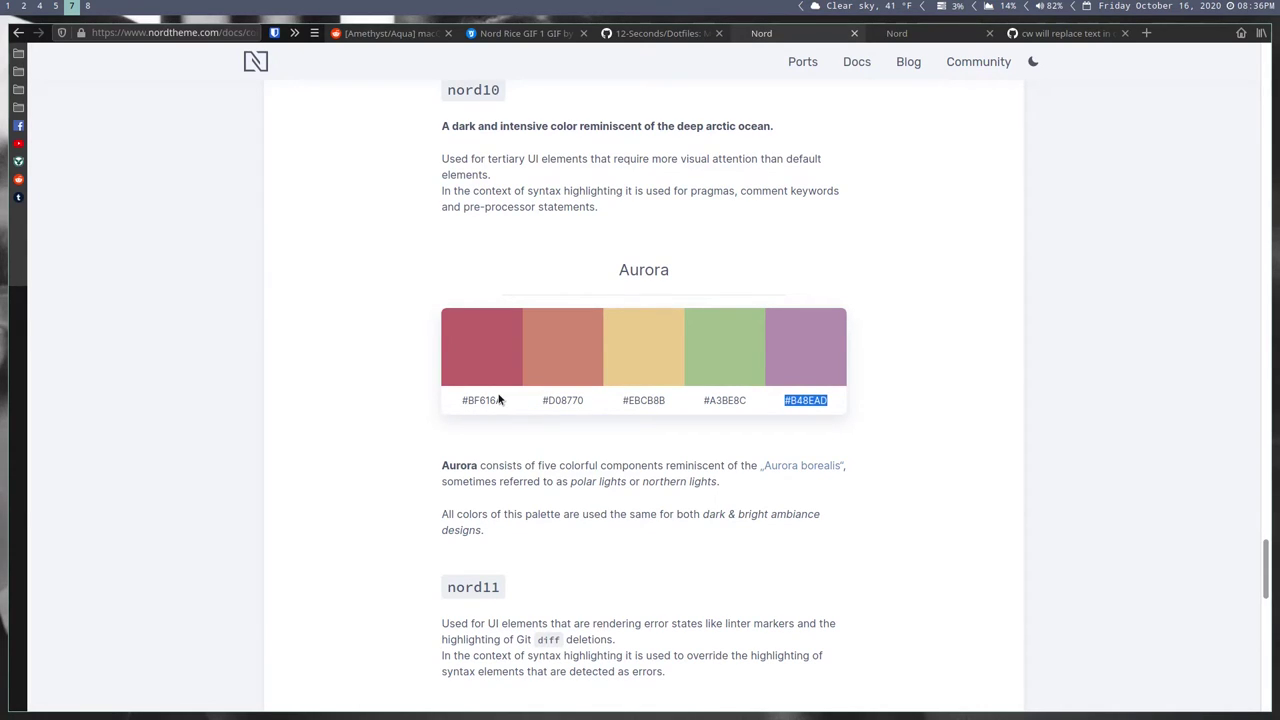
scroll(500, 400, "up", 5)
scroll(500, 403, "down", 3)
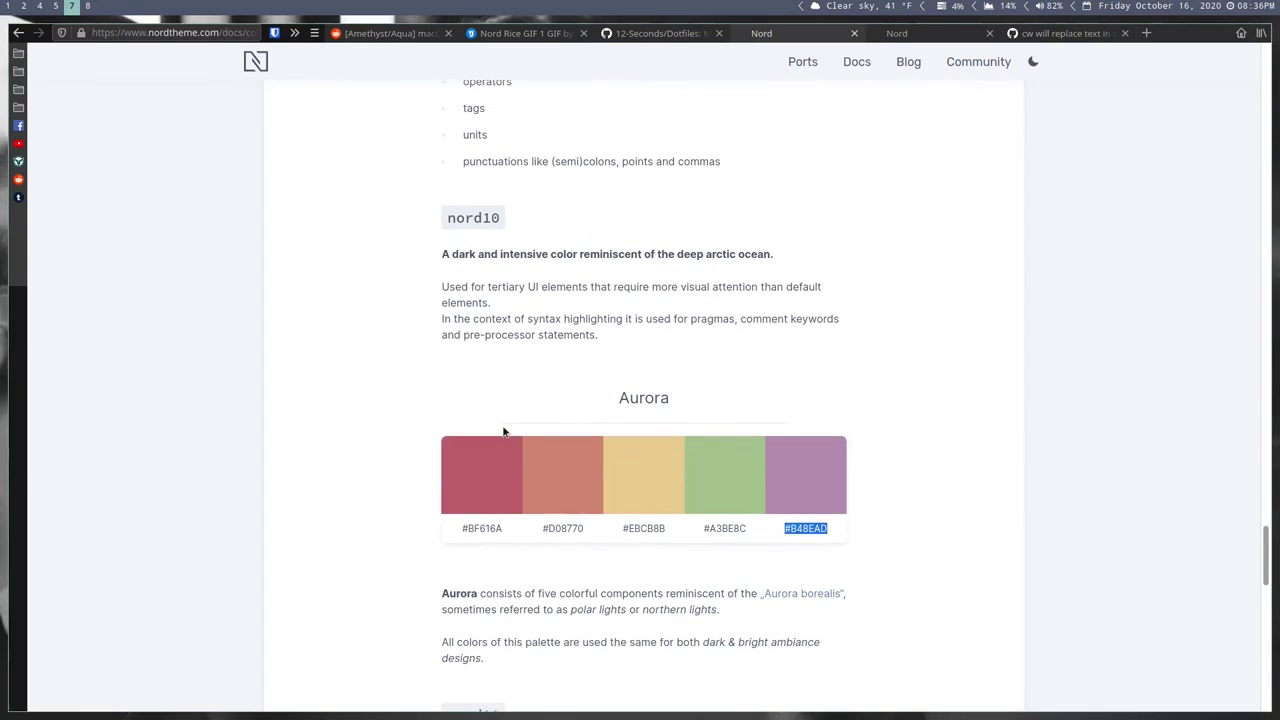
scroll(504, 440, "up", 5)
scroll(506, 436, "down", 3)
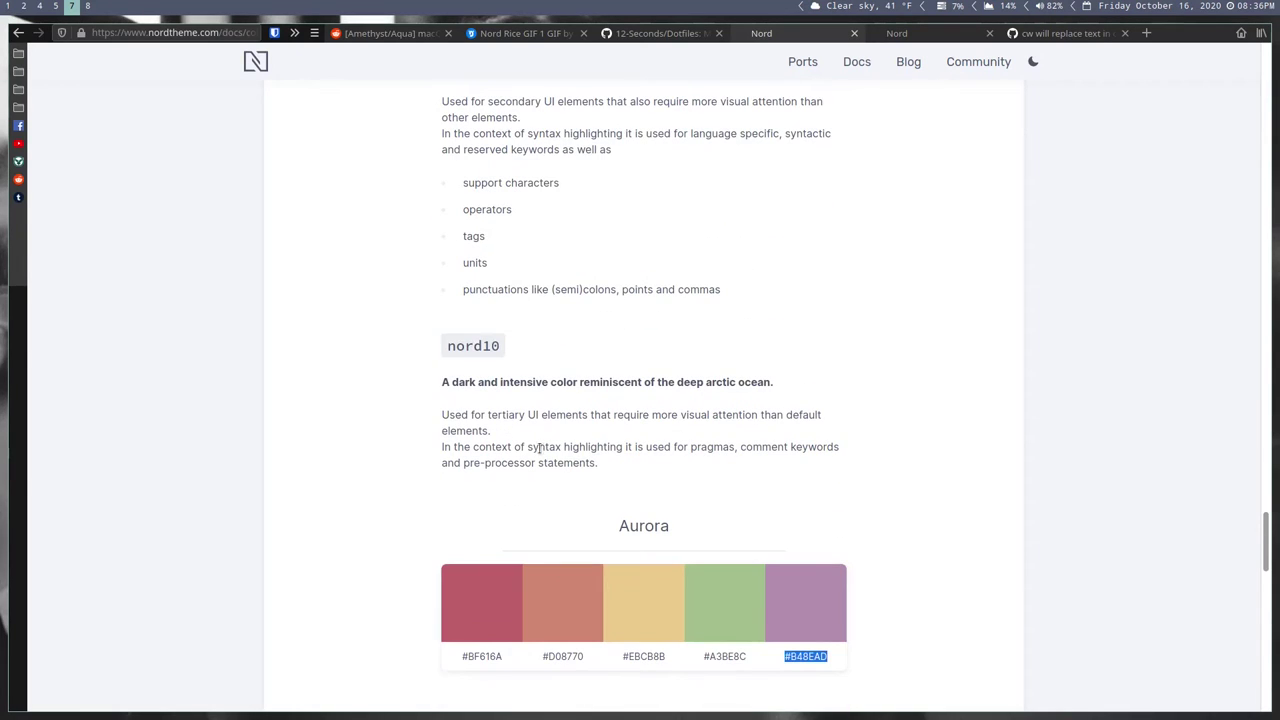
left_click_drag(784, 657, 820, 658)
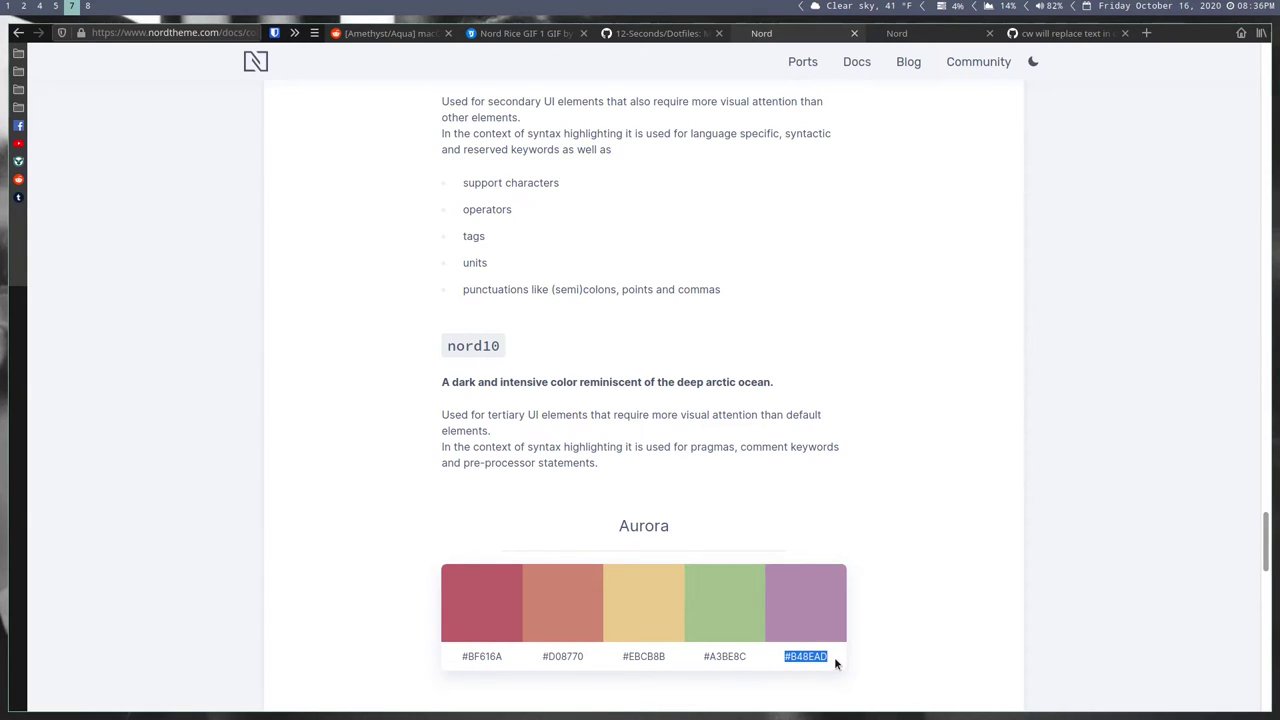
- Switch to the polybar config in NVCode, search for "sep" and step through the matches to the [module/sep] section
key("super+8")
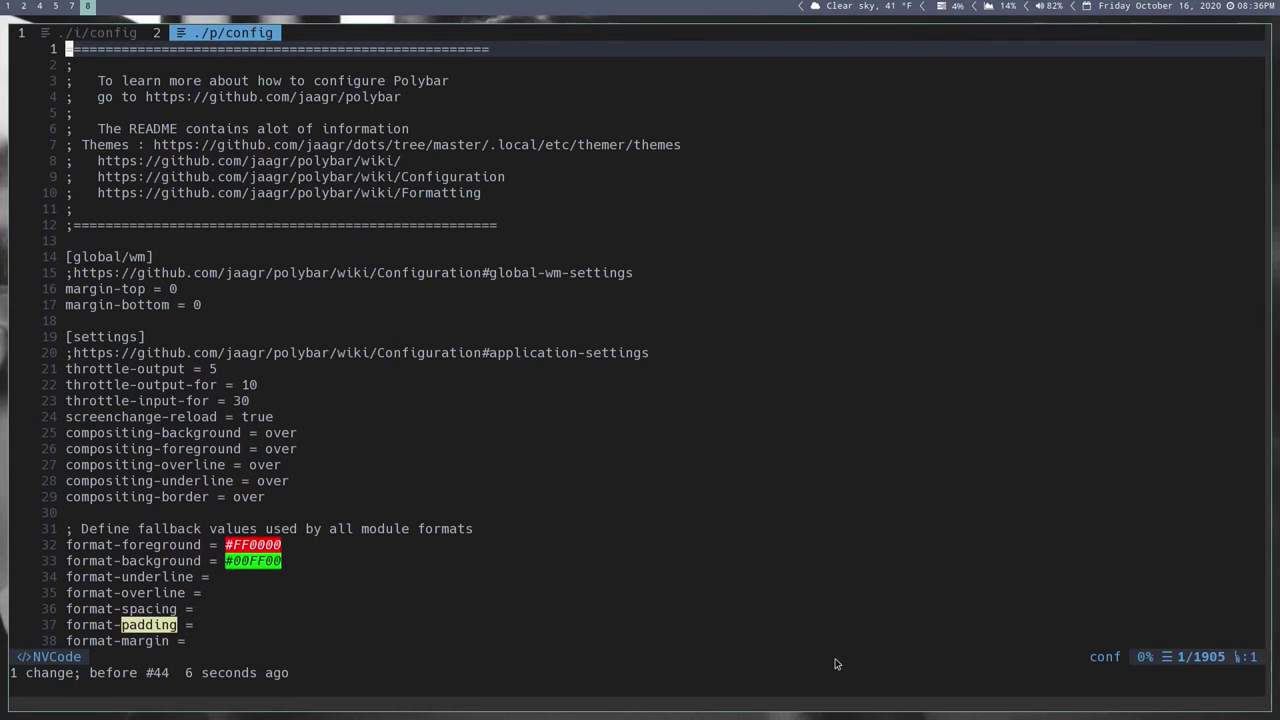
type("/sep")
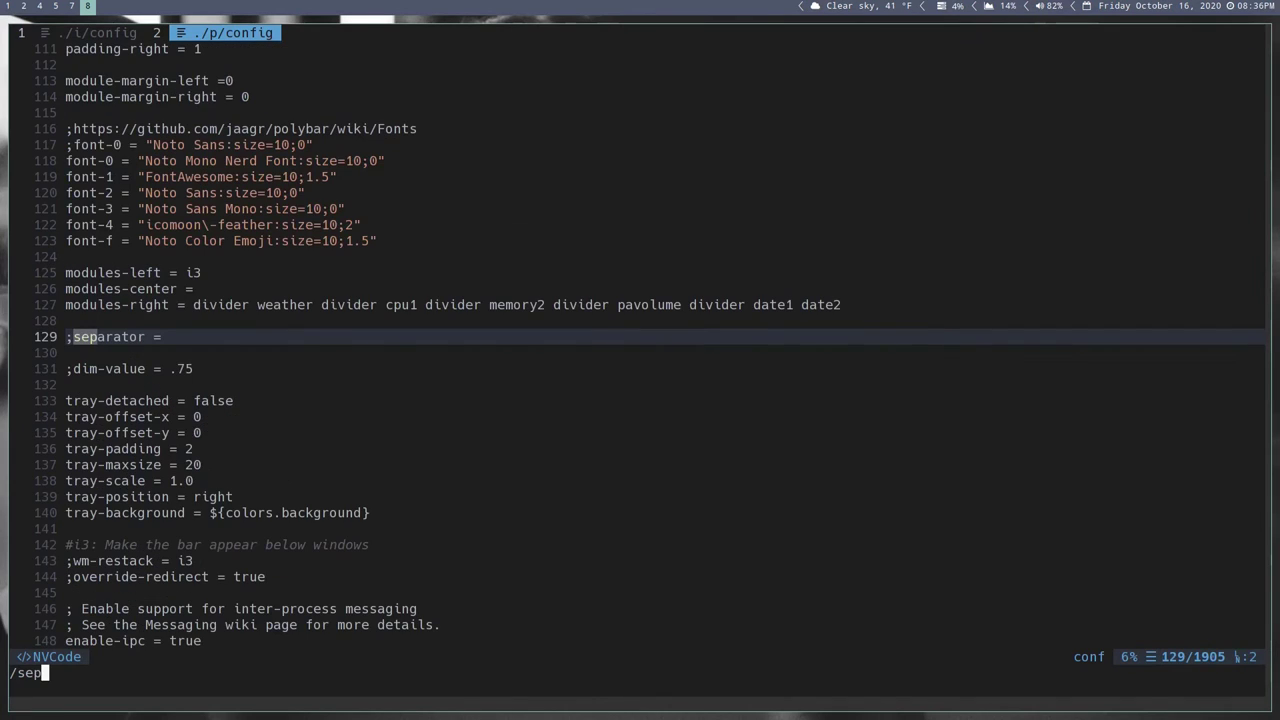
key("Return")
key("n")
key("n")
key("n")
key("n")
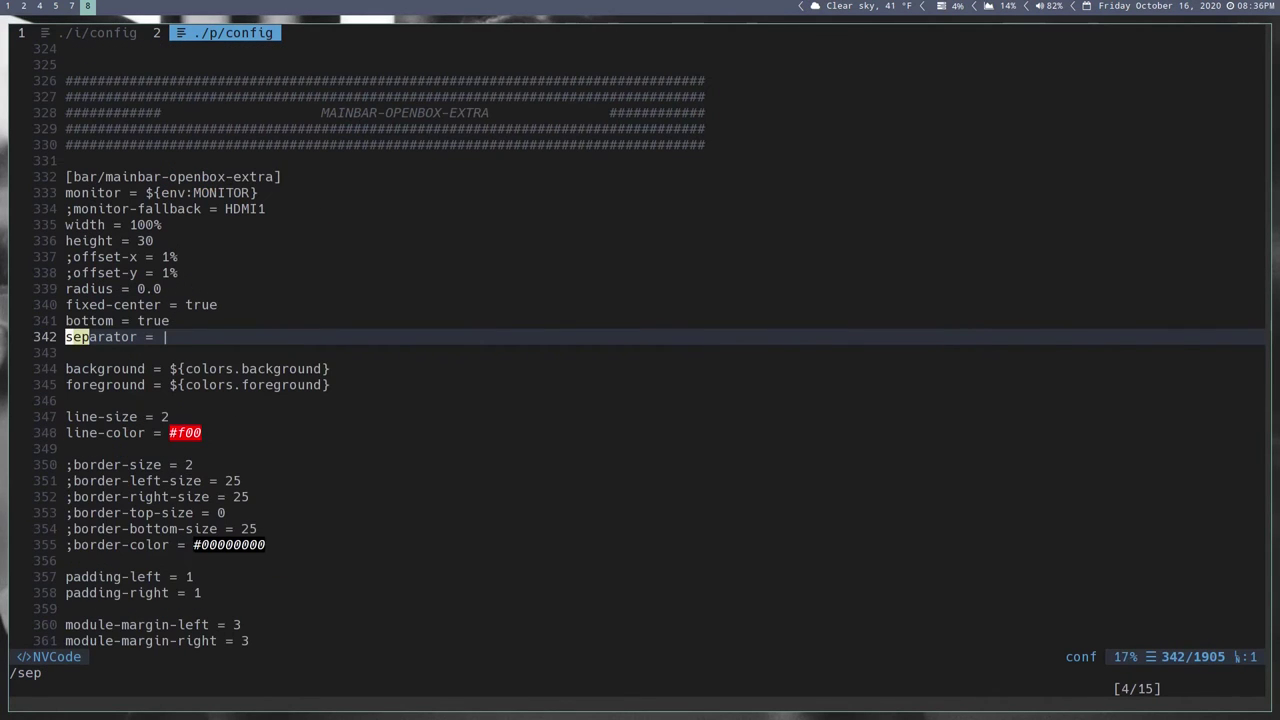
key("n")
key("n")
key("n")
key("n")
key("n")
key("n")
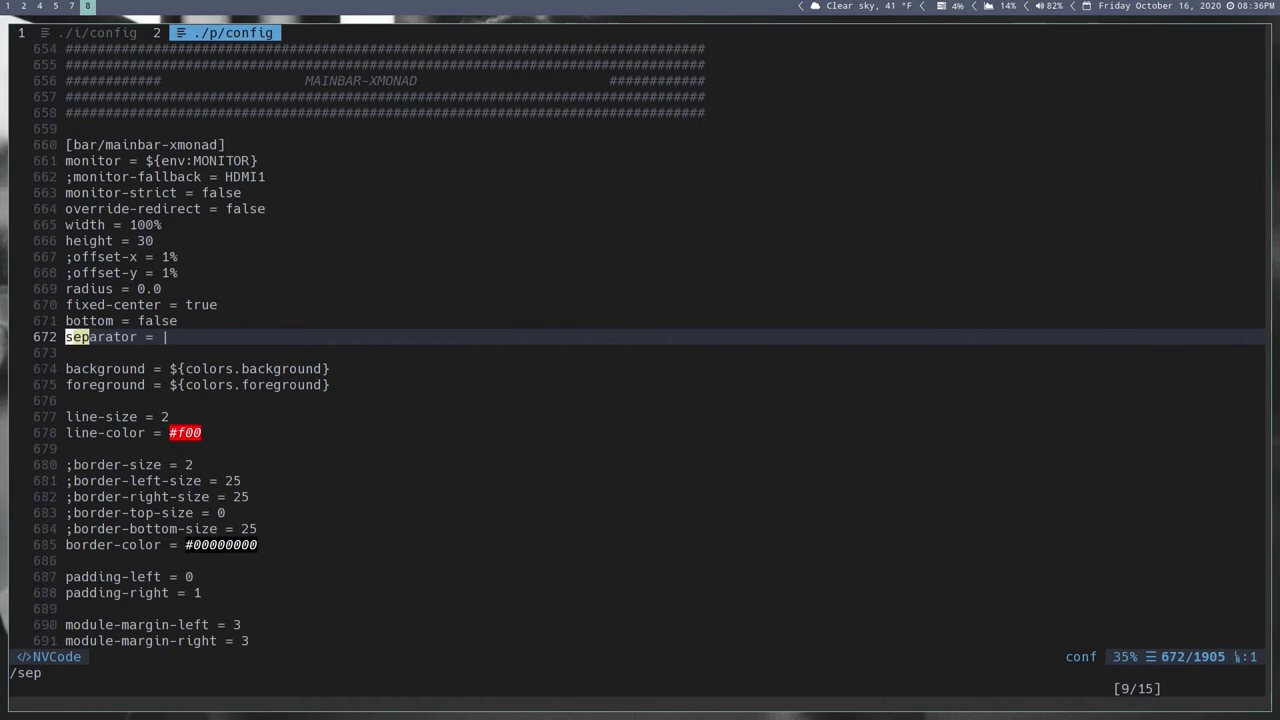
key("n")
key("n")
key("n")
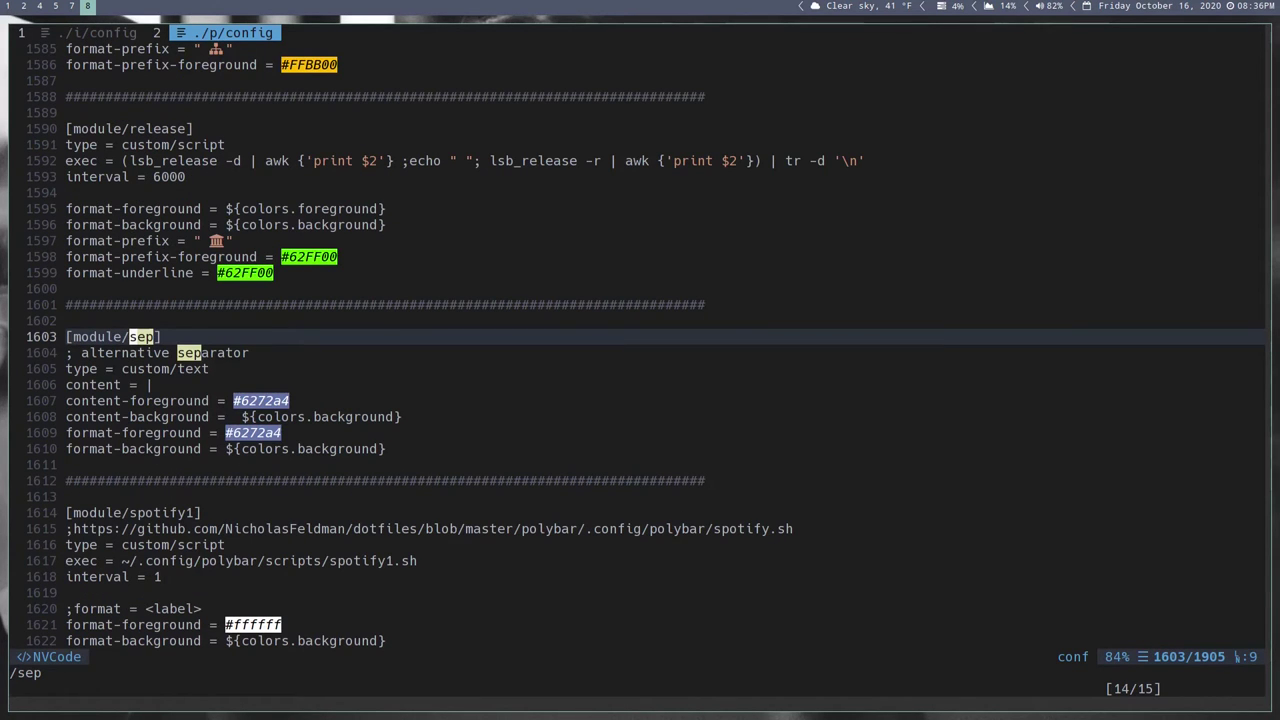
- Read through the sep, spotify1 and temperature1 module sections of the polybar config
key("j")
key("j")
key("j")
key("j")
key("j")
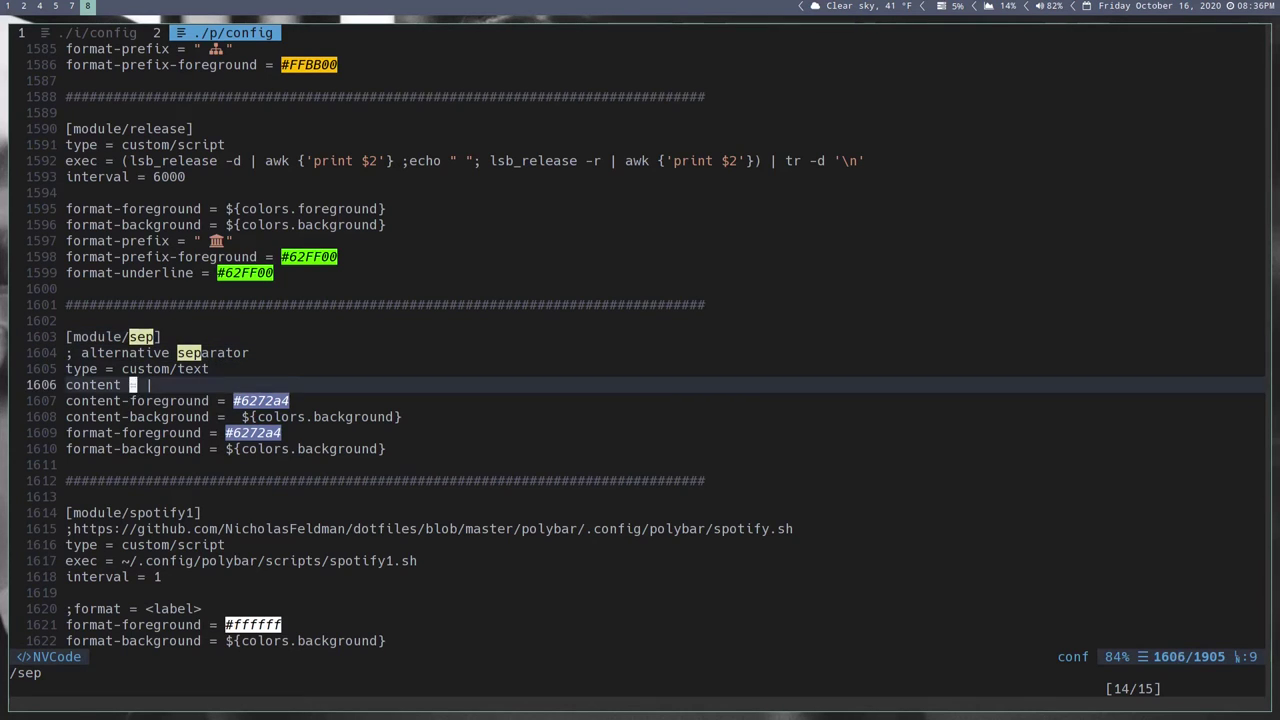
key("j")
key("j")
key("j")
key("j")
key("j")
key("j")
key("j")
key("j")
key("j")
key("j")
key("j")
key("j")
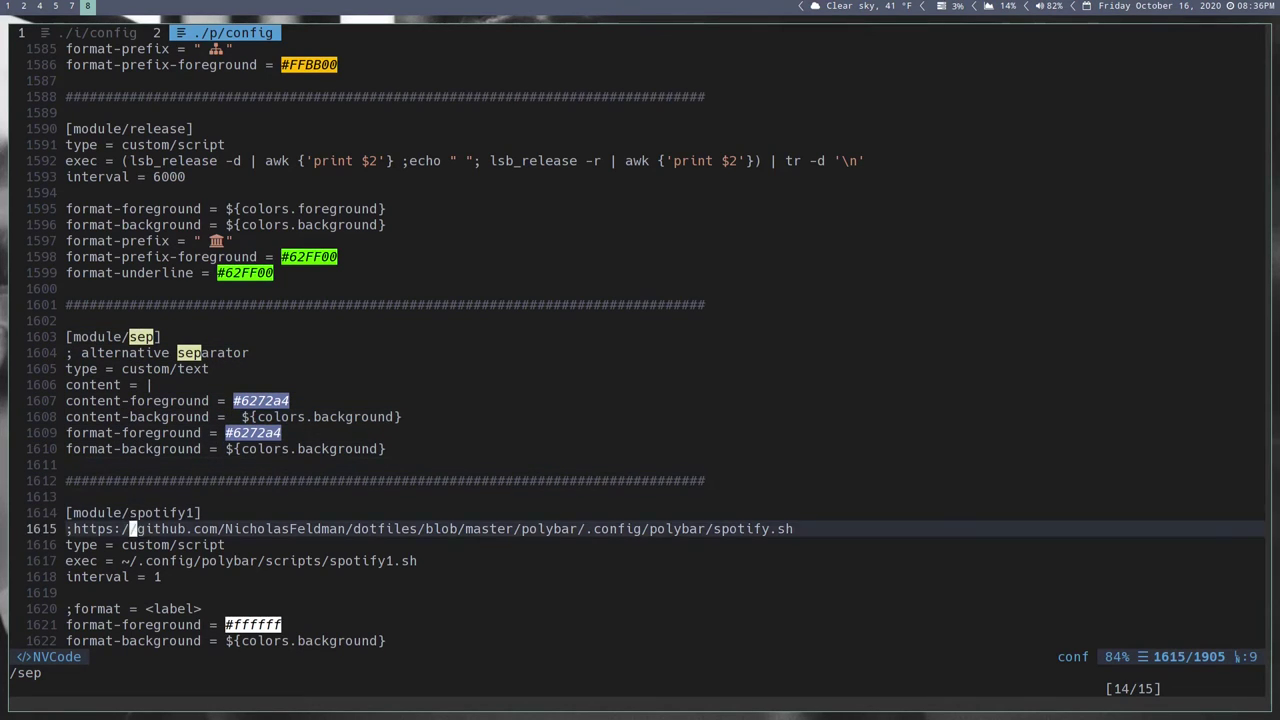
key("j")
key("j")
key("j")
key("j")
key("j")
key("j")
key("j")
key("j")
key("j")
key("j")
key("j")
key("j")
key("j")
key("j")
key("j")
key("j")
key("j")
key("j")
key("j")
key("j")
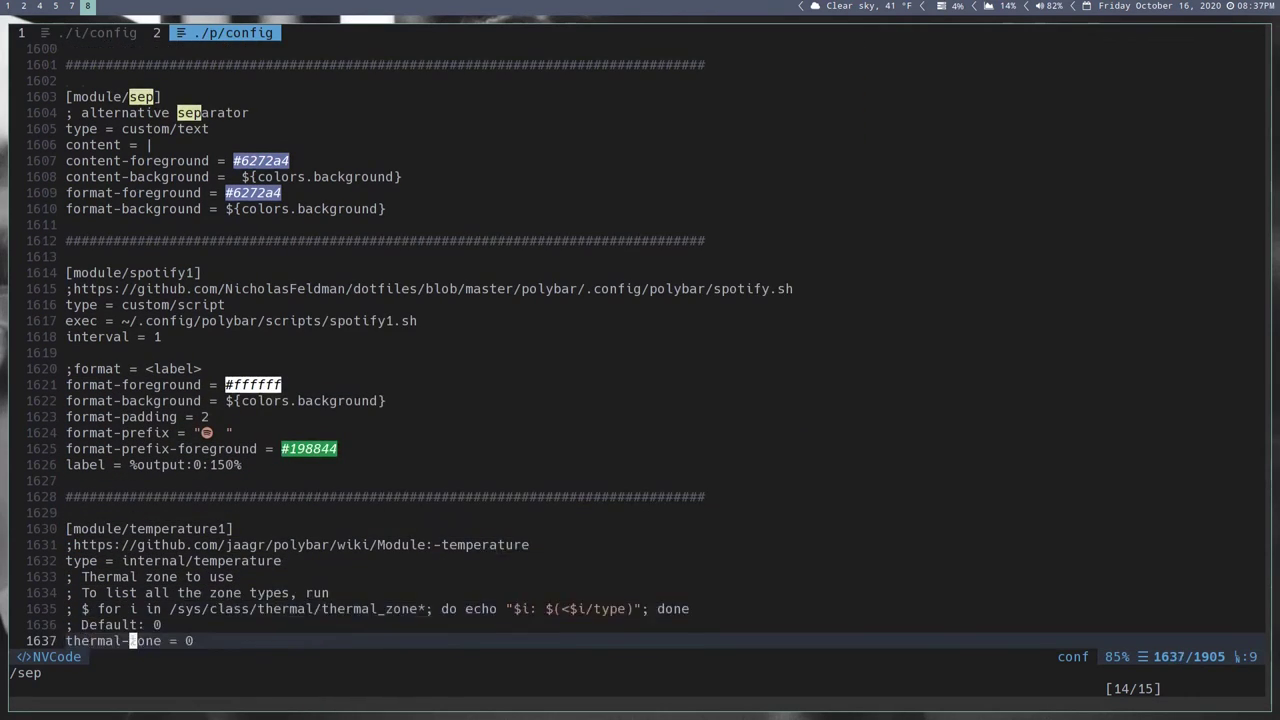
key("j")
key("j")
key("j")
key("j")
key("j")
key("j")
key("j")
key("j")
key("j")
key("j")
key("j")
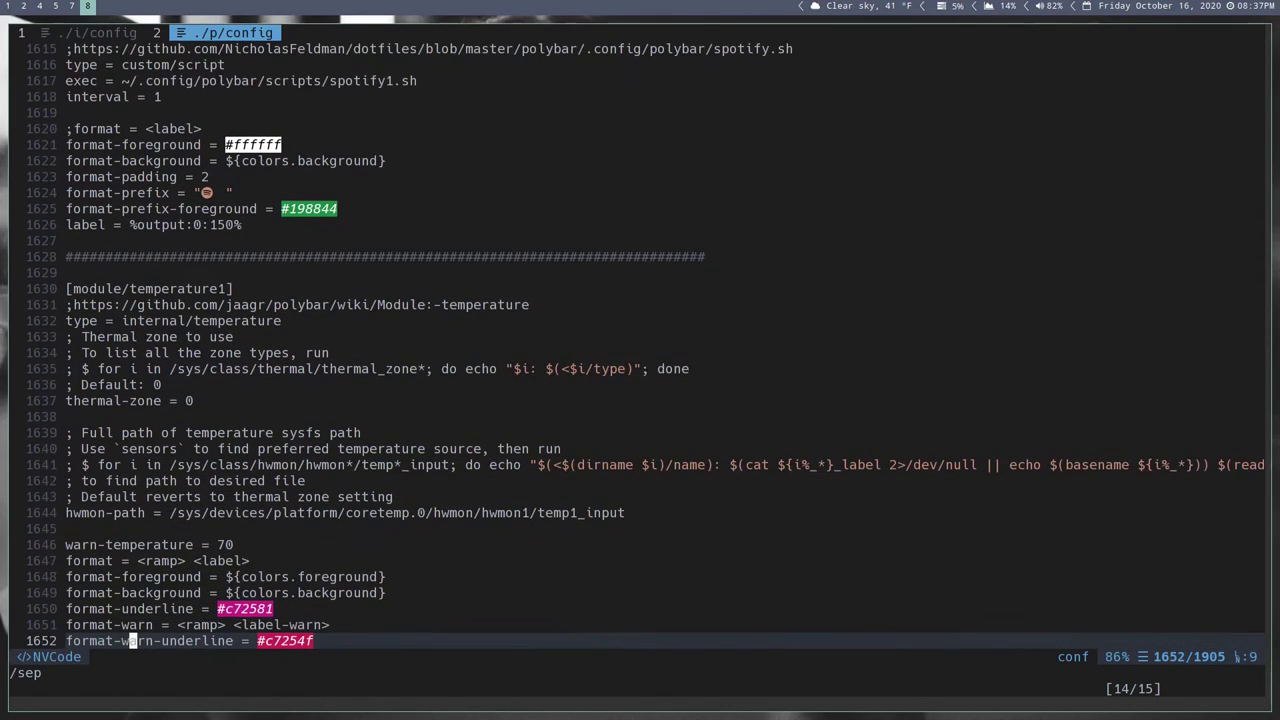
type("irrow")
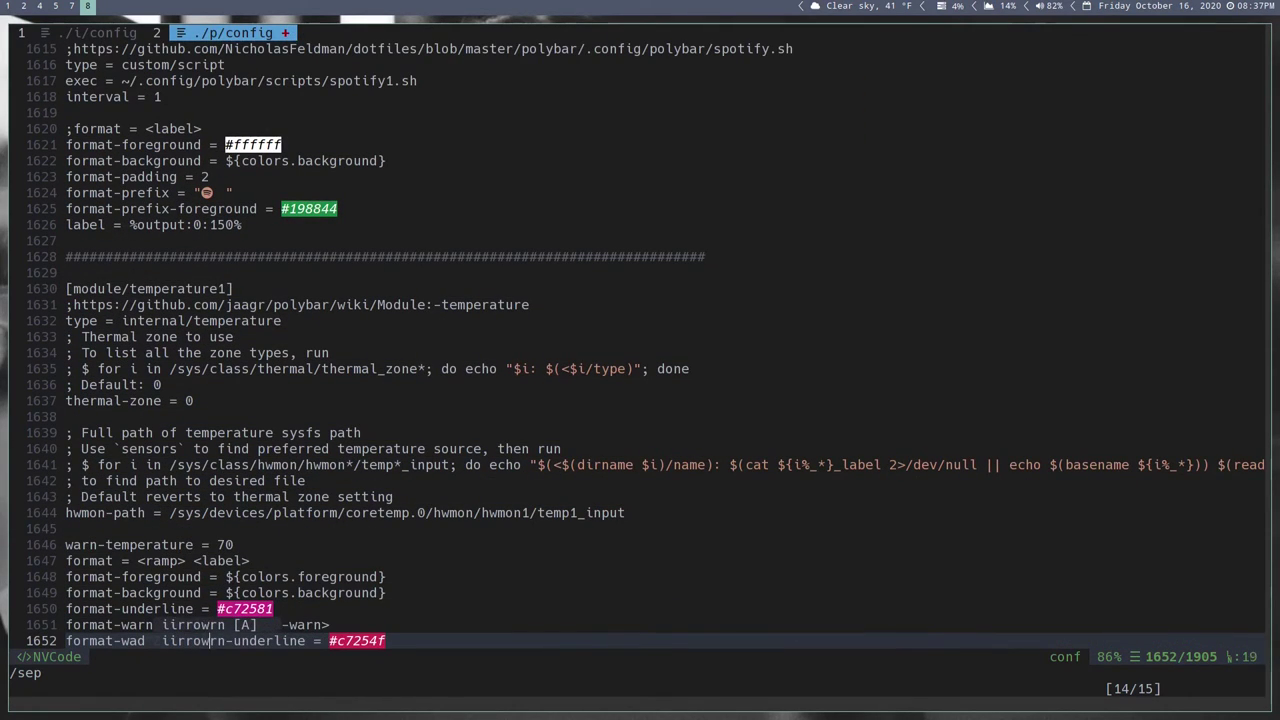
key("Escape")
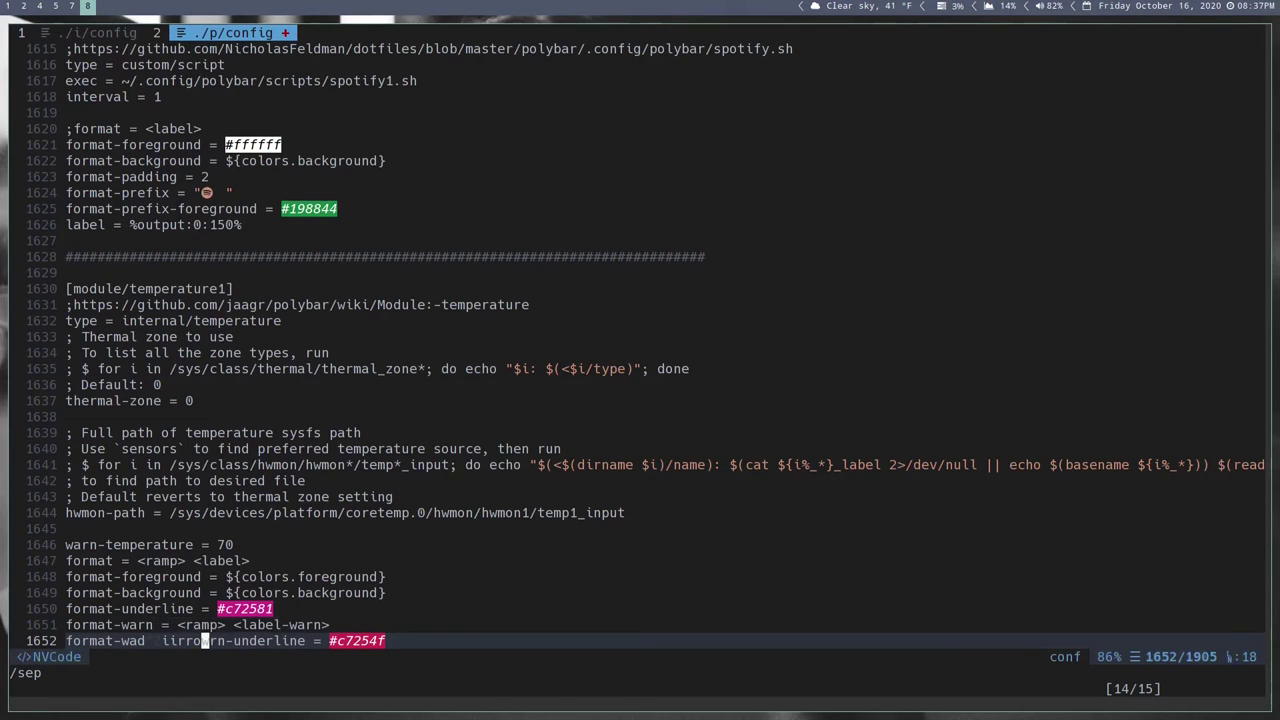
key("u")
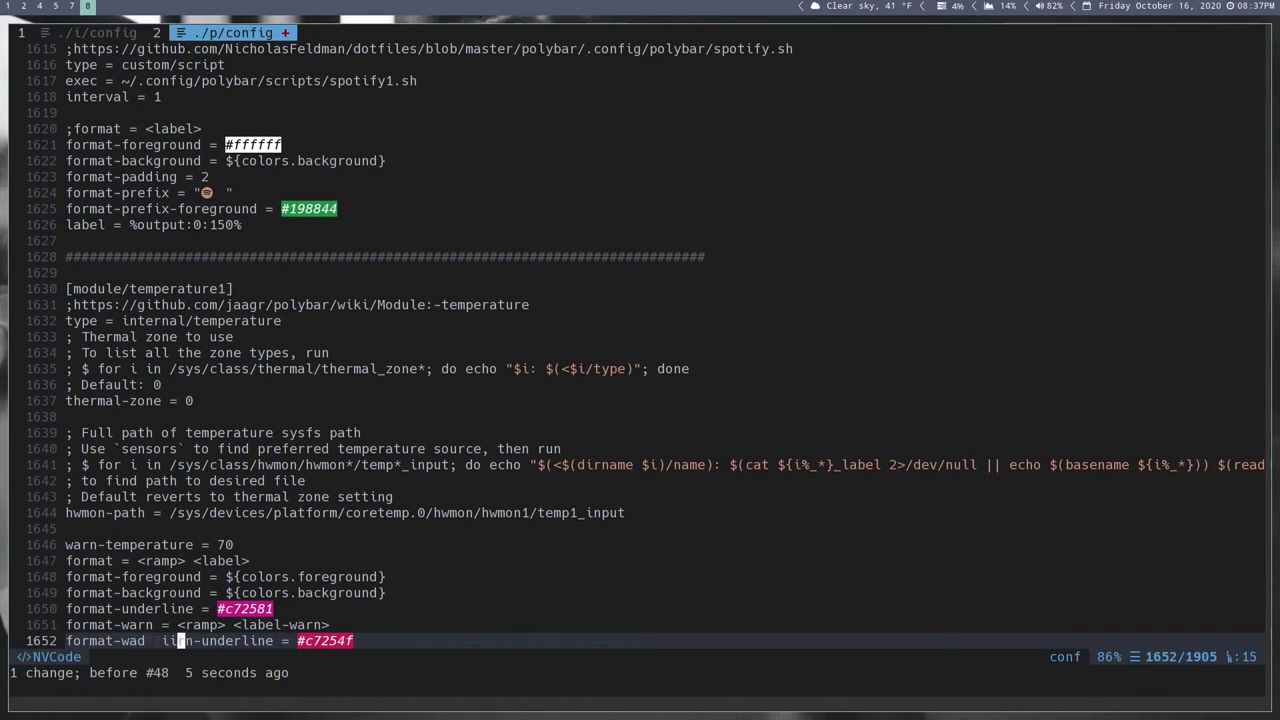
type("u")
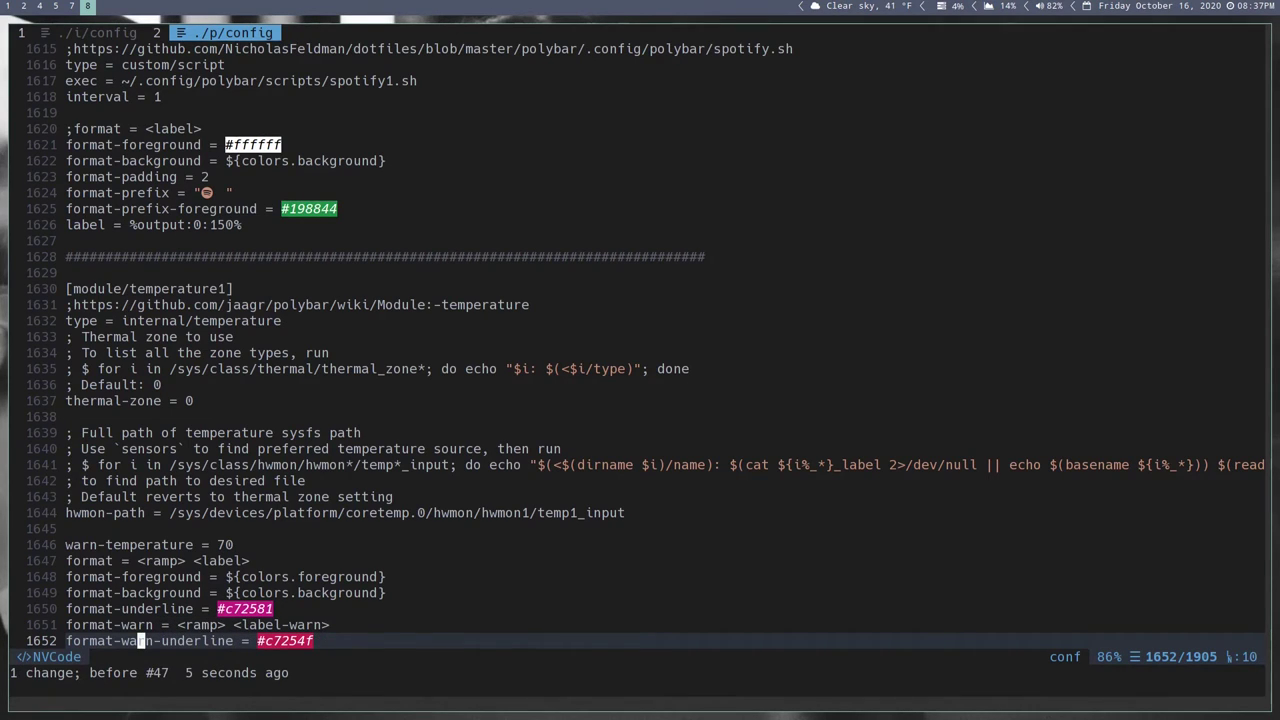
- Save the polybar config and search it for "arrow", stepping through the matches
type(":w")
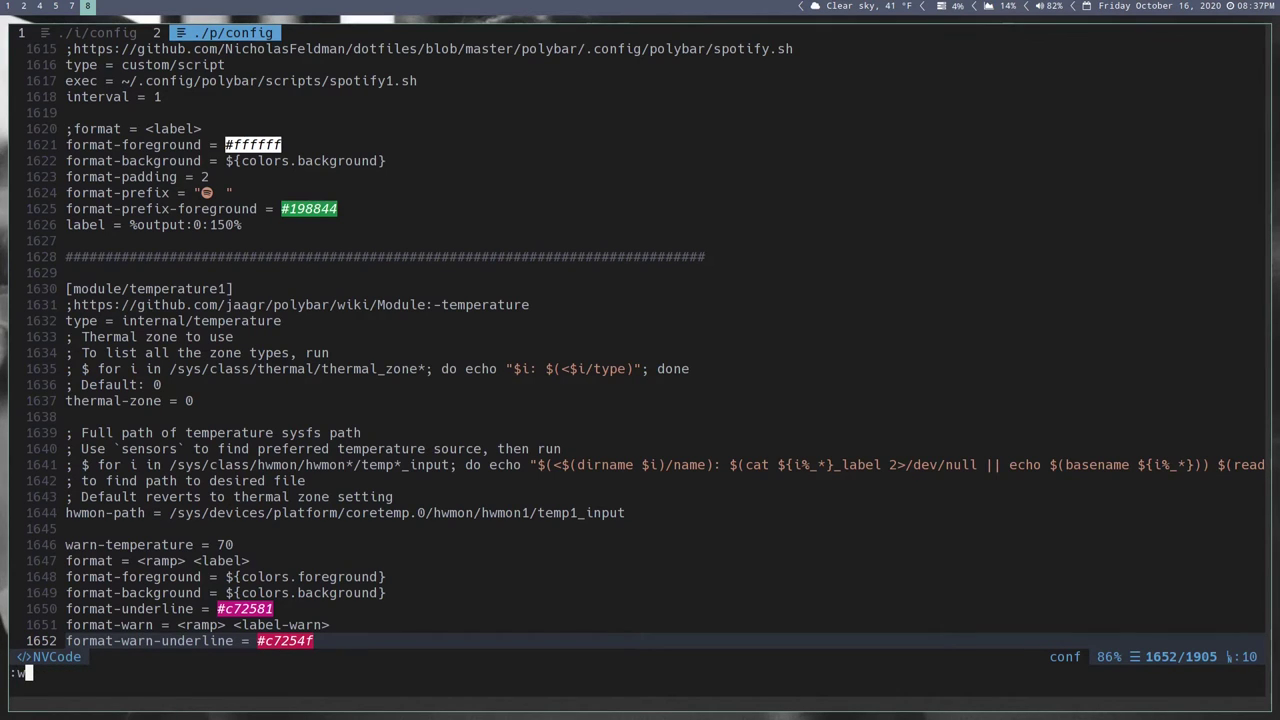
key("Return")
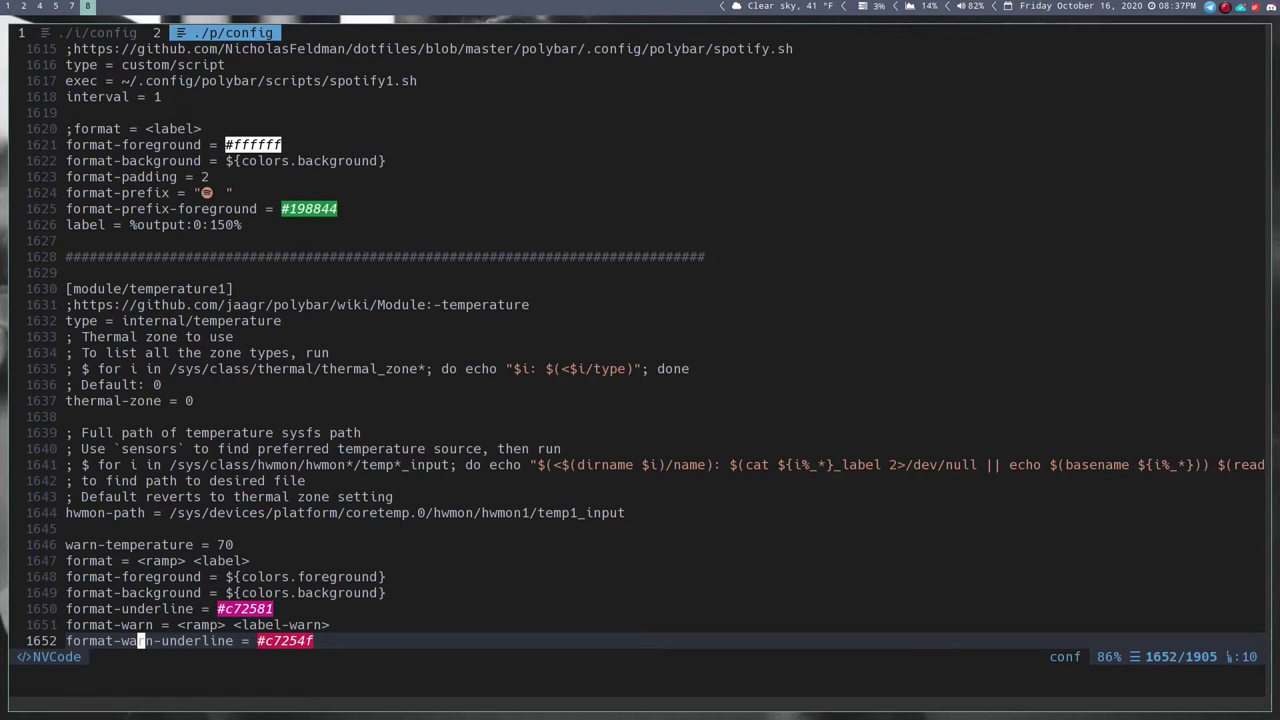
key("slash")
type("arrow")
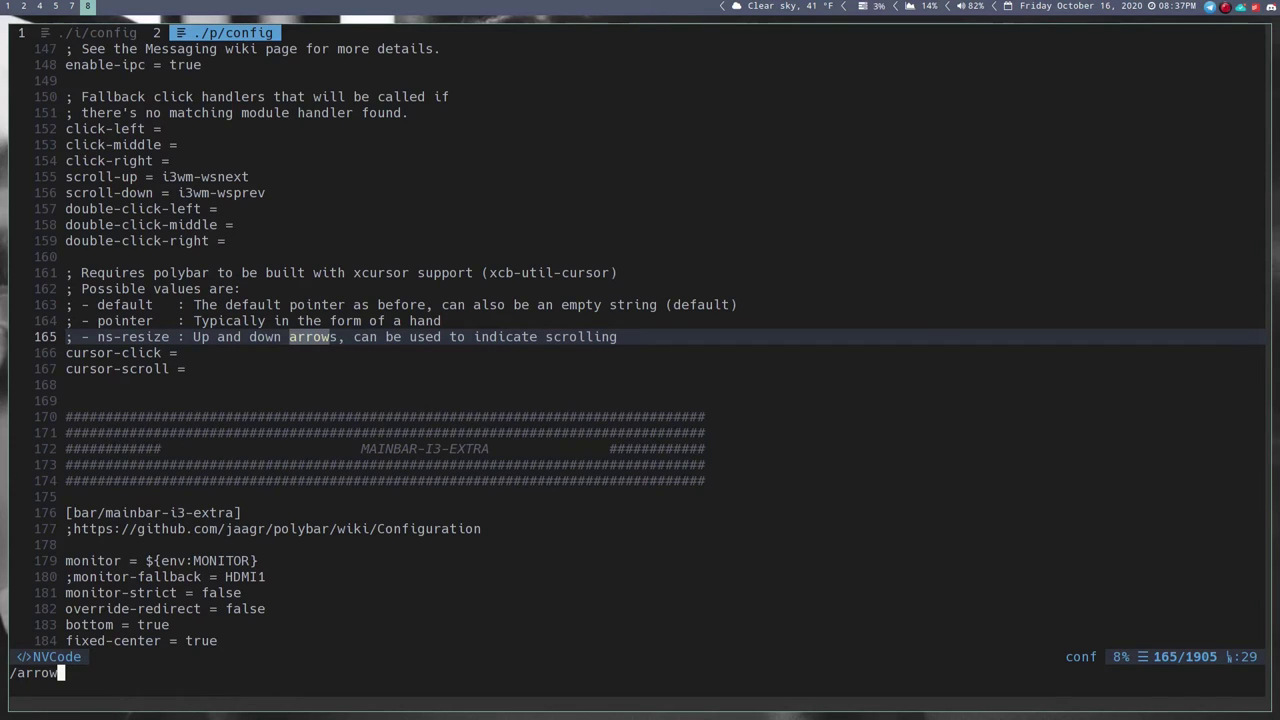
key("Return")
key("n")
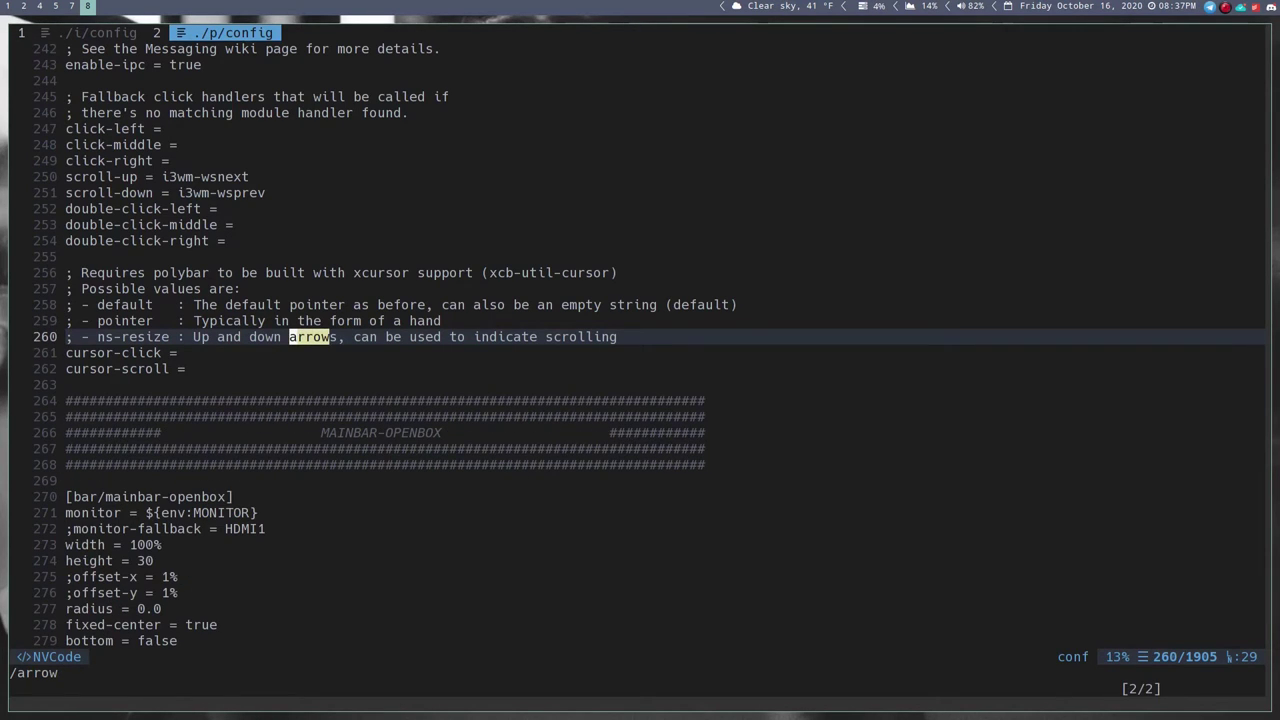
key("n")
key("n")
key("n")
key("n")
key("n")
key("n")
key("n")
key("n")
key("n")
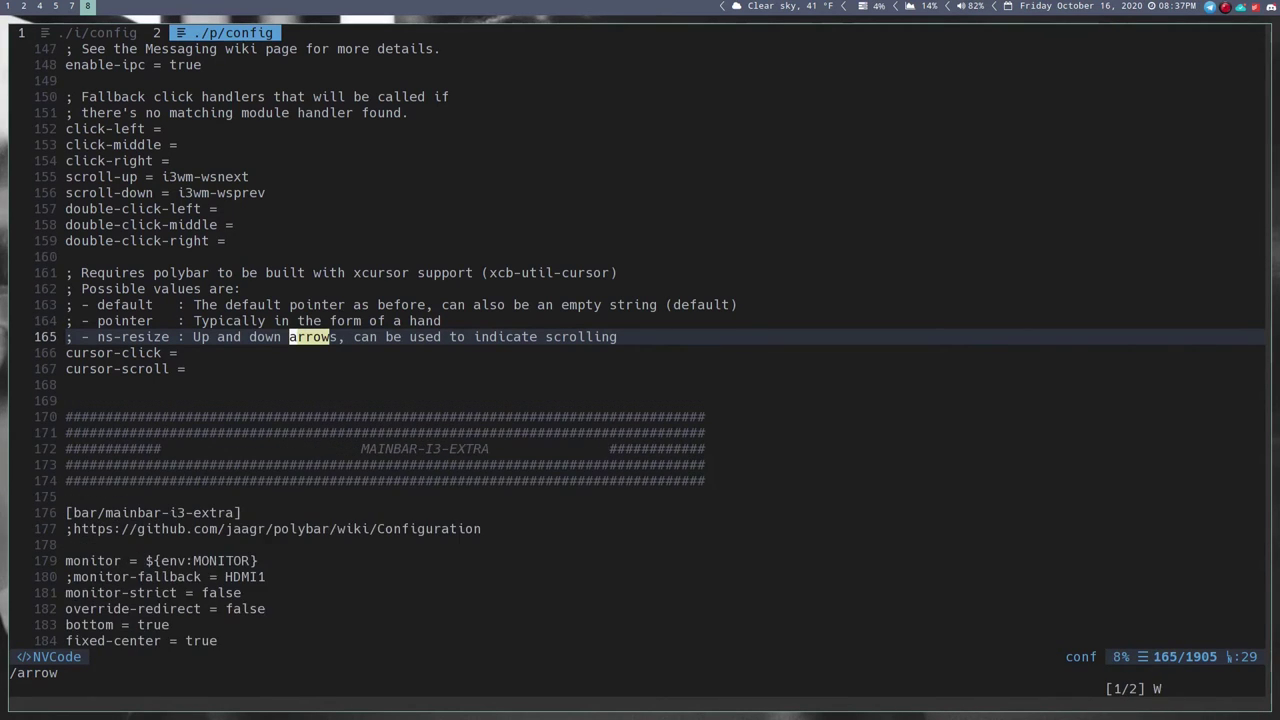
key("n")
- Return to the start of the polybar config and look through the main i3 bar's settings down to its module lists
key("g")
key("g")
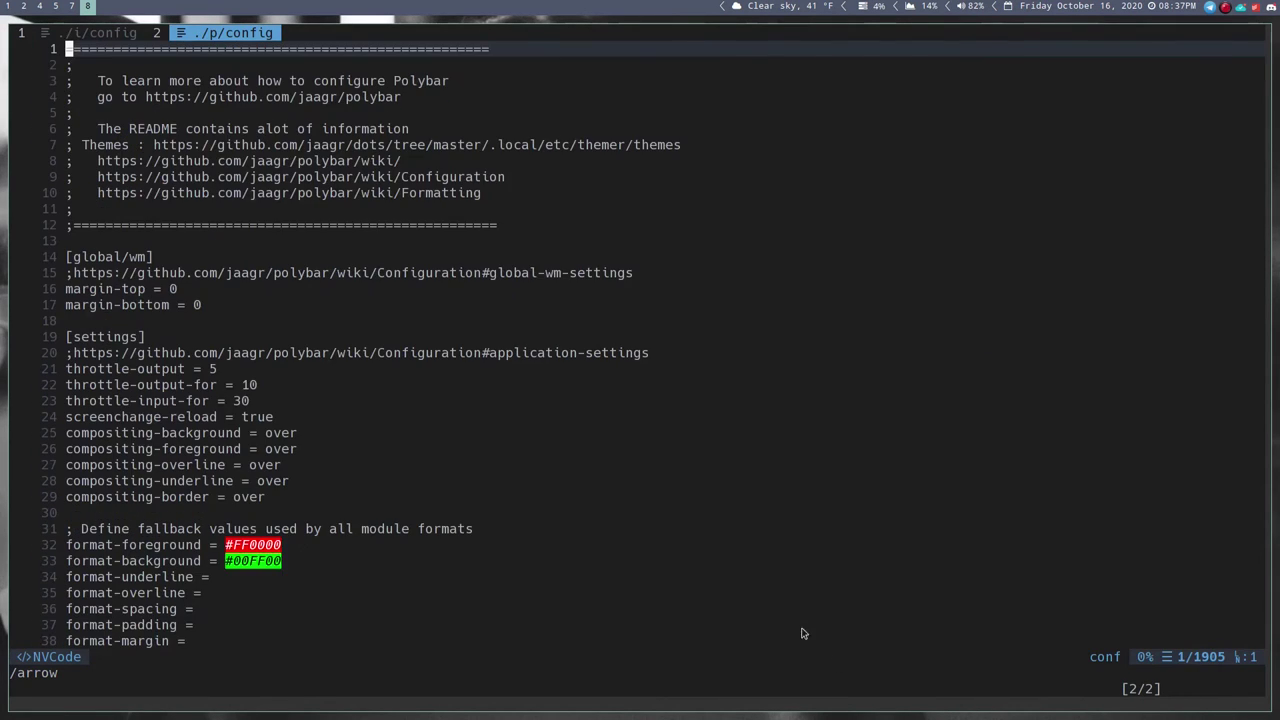
scroll(586, 456, "down", 20)
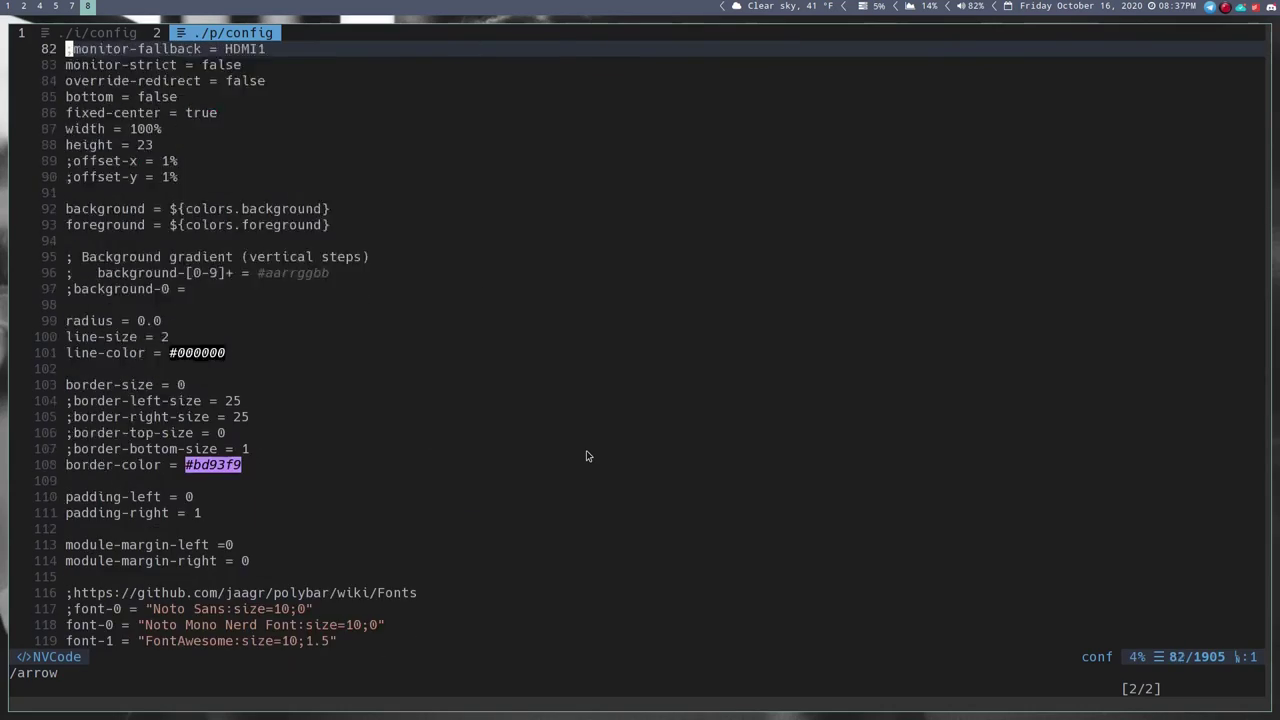
scroll(586, 456, "down", 18)
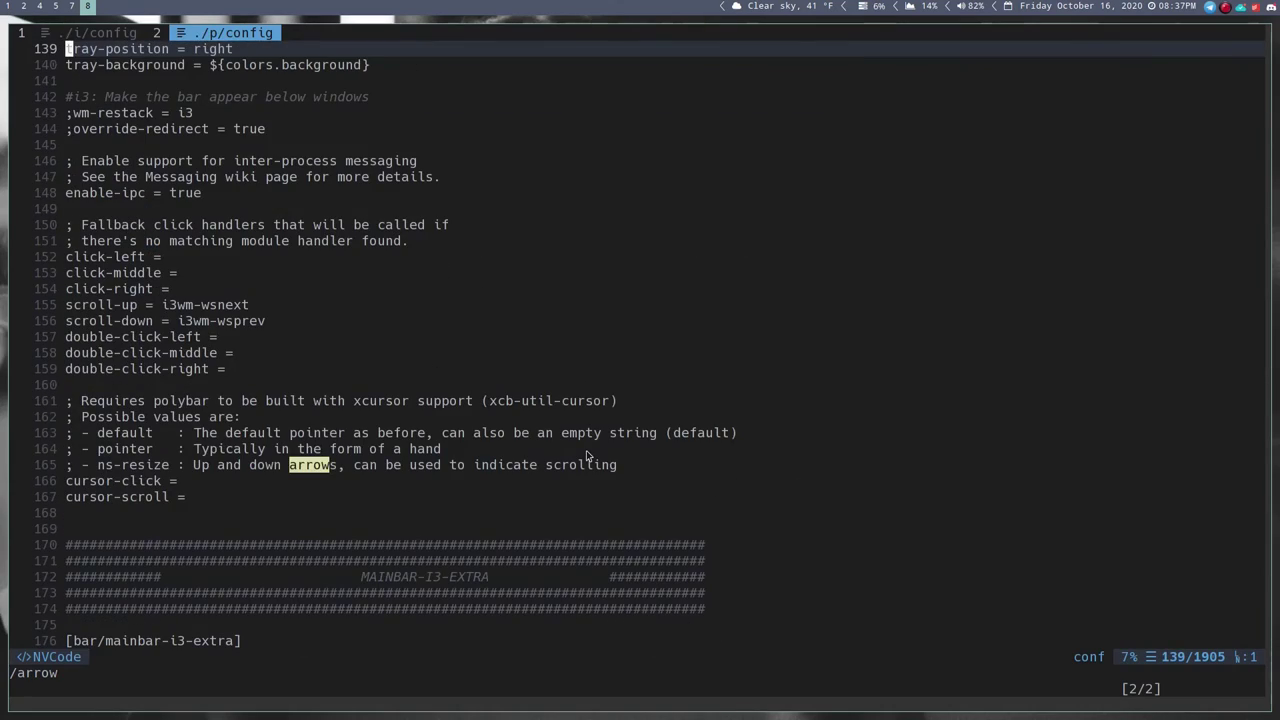
scroll(586, 456, "up", 8)
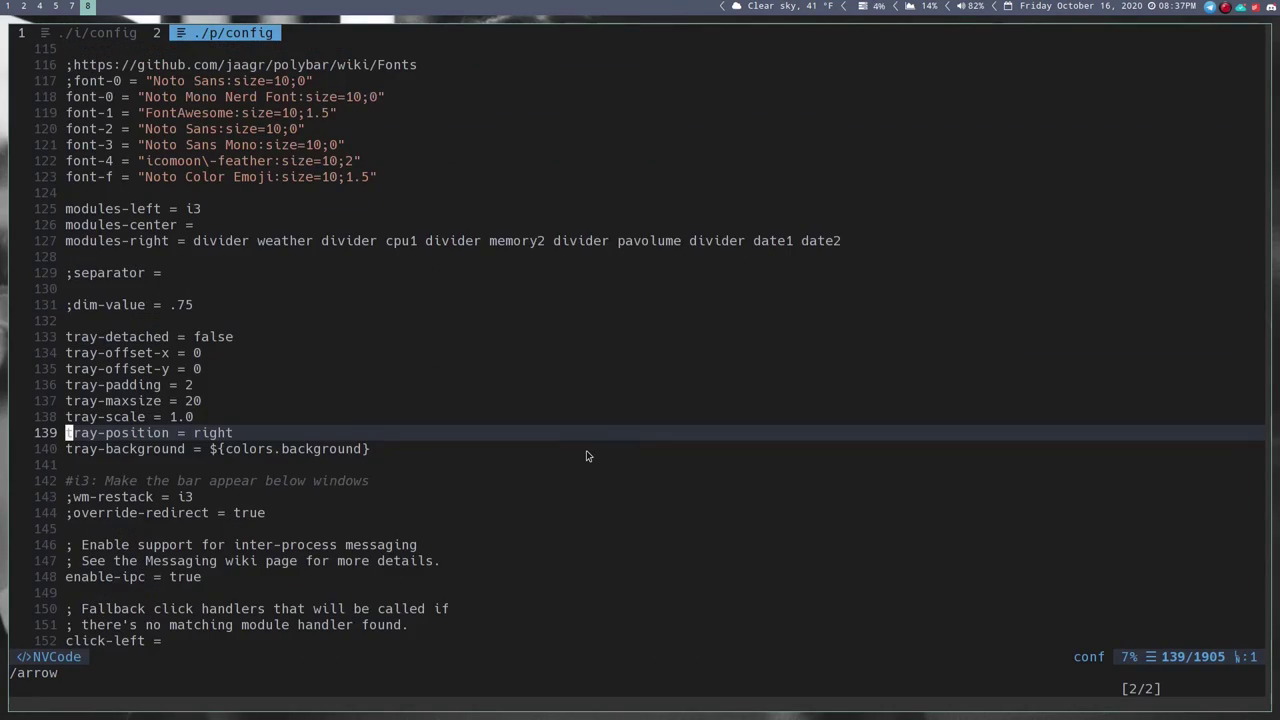
- Search the polybar config for "divider" and go to the content-foreground line of the [module/divider] section
type("/divider")
key("Return")
key("j")
key("j")
key("j")
key("j")
key("j")
key("j")
key("k")
key("k")
key("k")
key("k")
key("j")
key("k")
key("j")
- Replace the divider module's content-foreground value with #b48ead from the clipboard history and save the config
key("l")
key("l")
key("l")
key("l")
key("l")
key("l")
key("l")
key("l")
key("l")
key("l")
key("l")
key("l")
key("l")
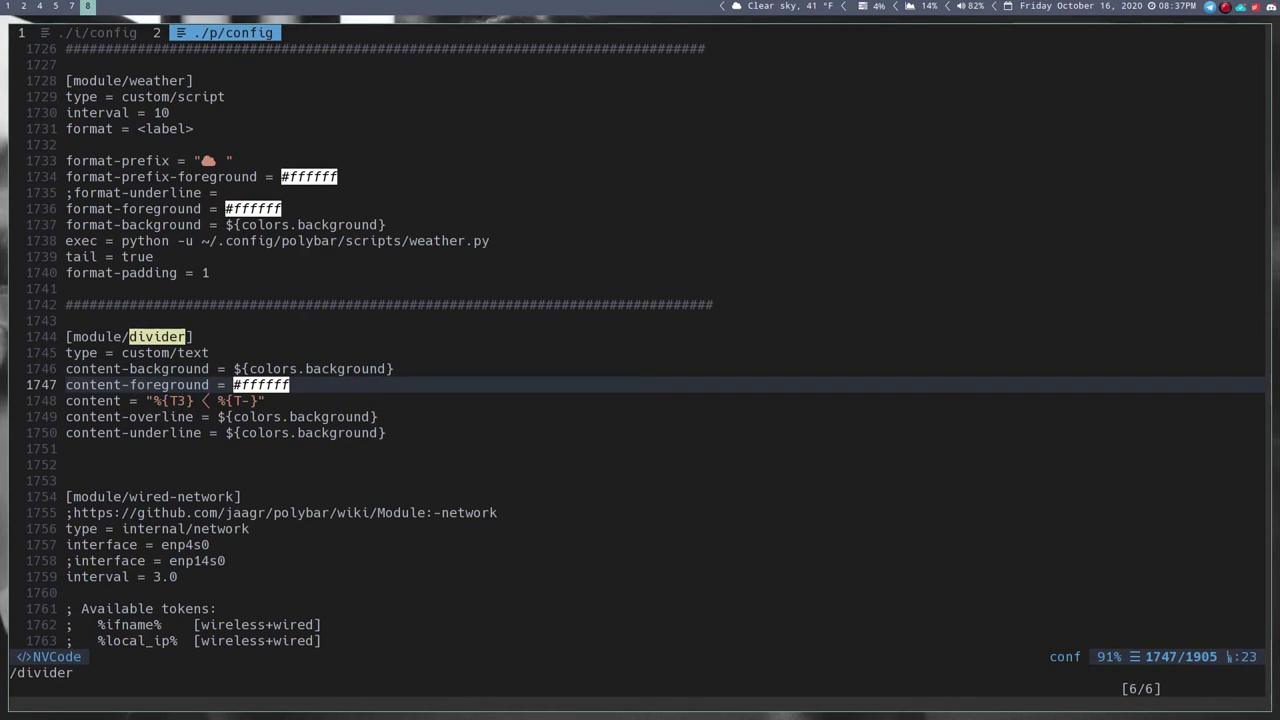
key("h")
key("h")
key("D")
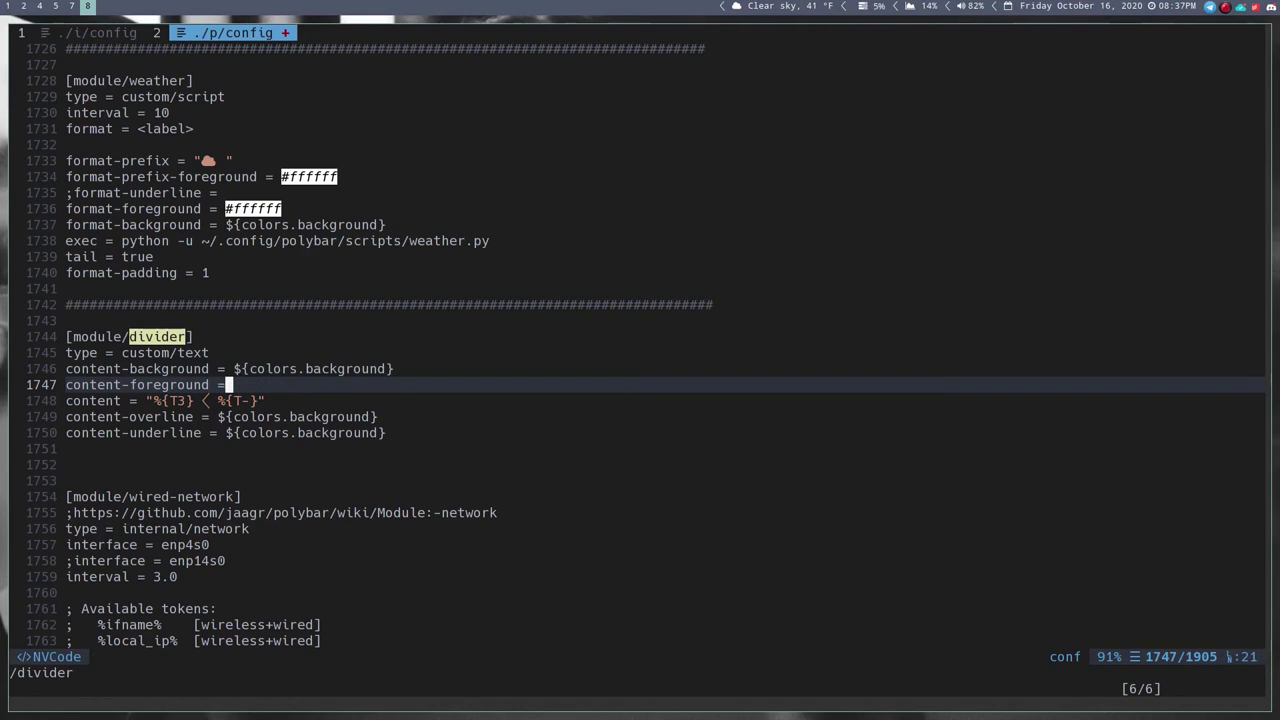
key("a")
key("super+c")
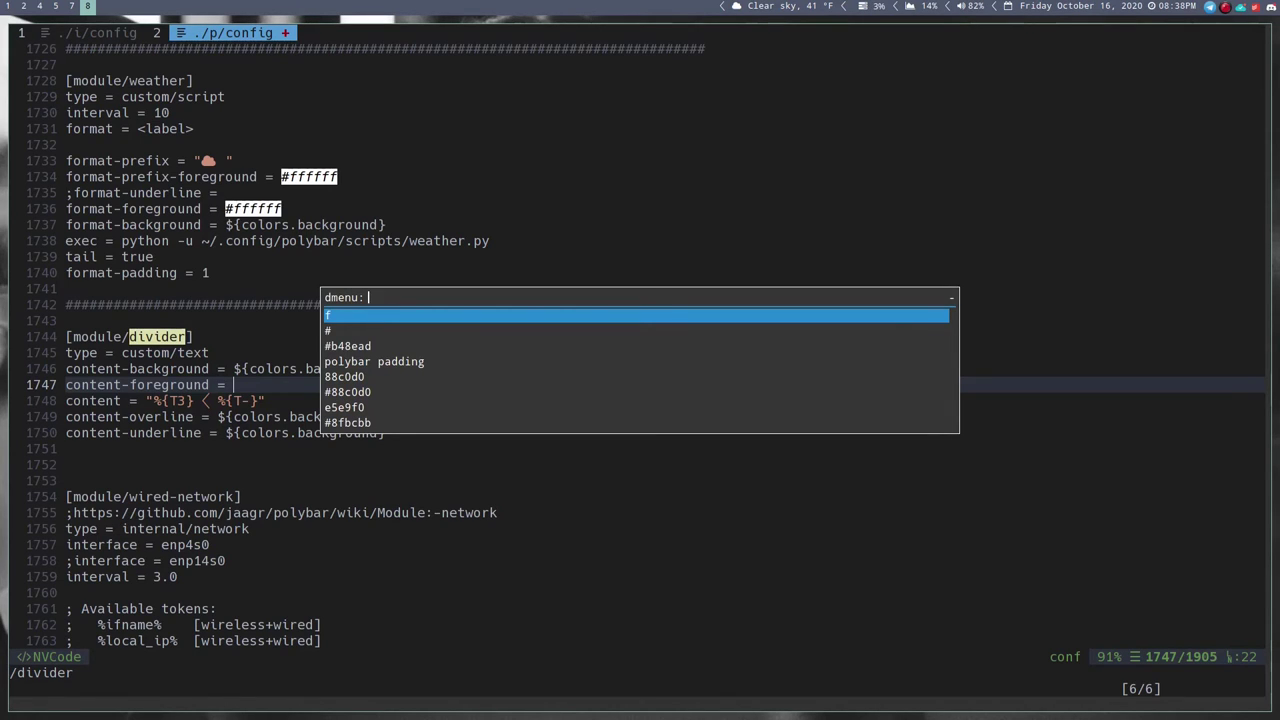
key("Down")
key("Down")
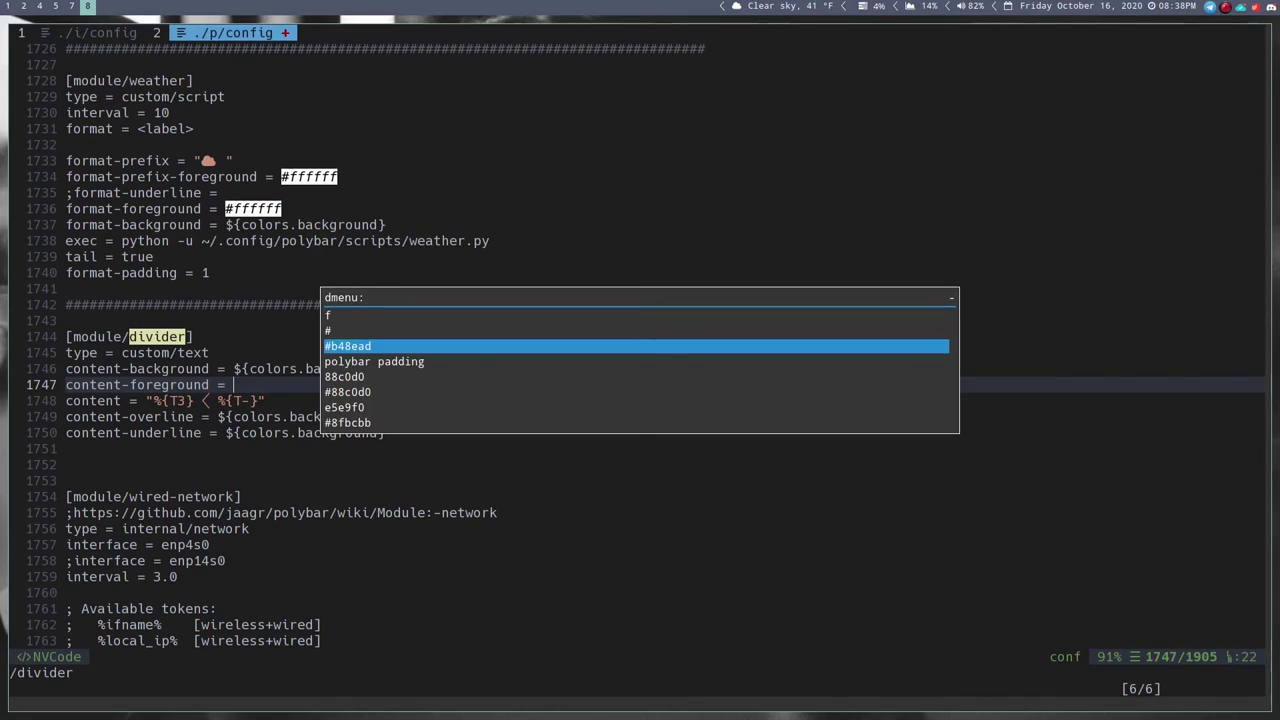
key("Escape")
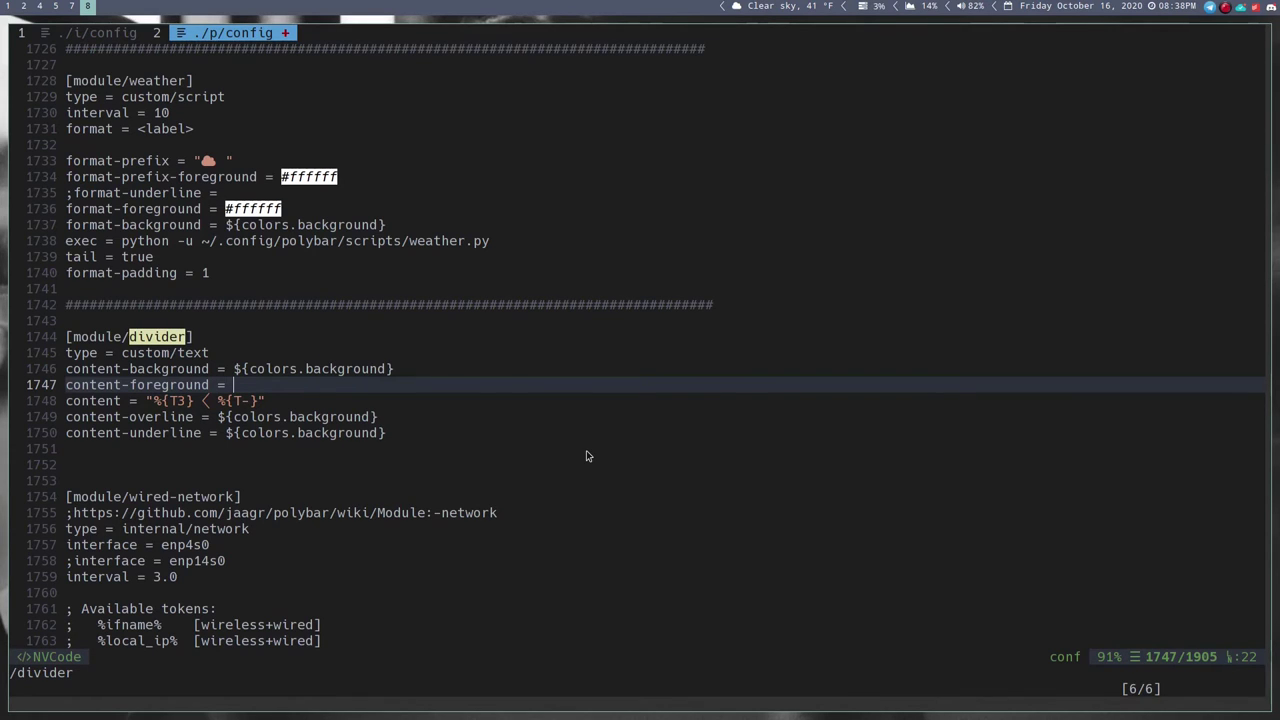
key("ctrl+shift+v")
key("Escape")
key("colon")
type("w")
key("Return")
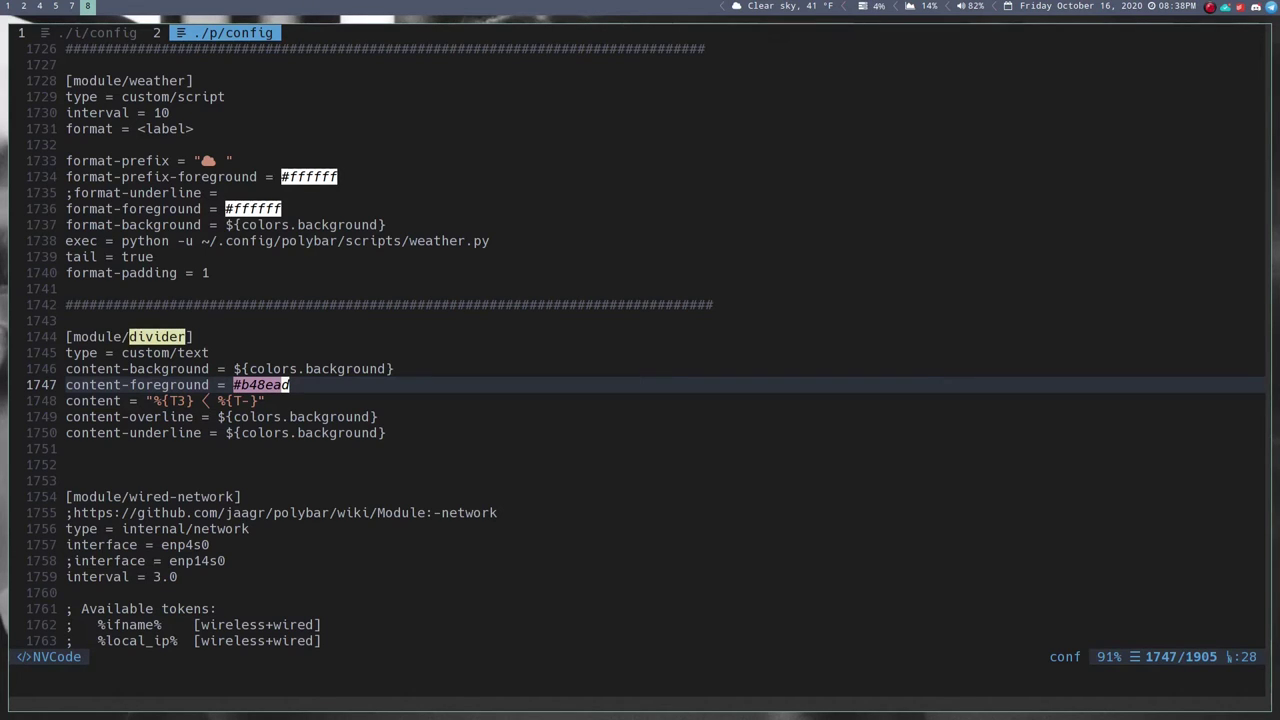
- Switch back to the Nord page in the browser and copy the Frost hex code #8FBCBB
key("super+7")
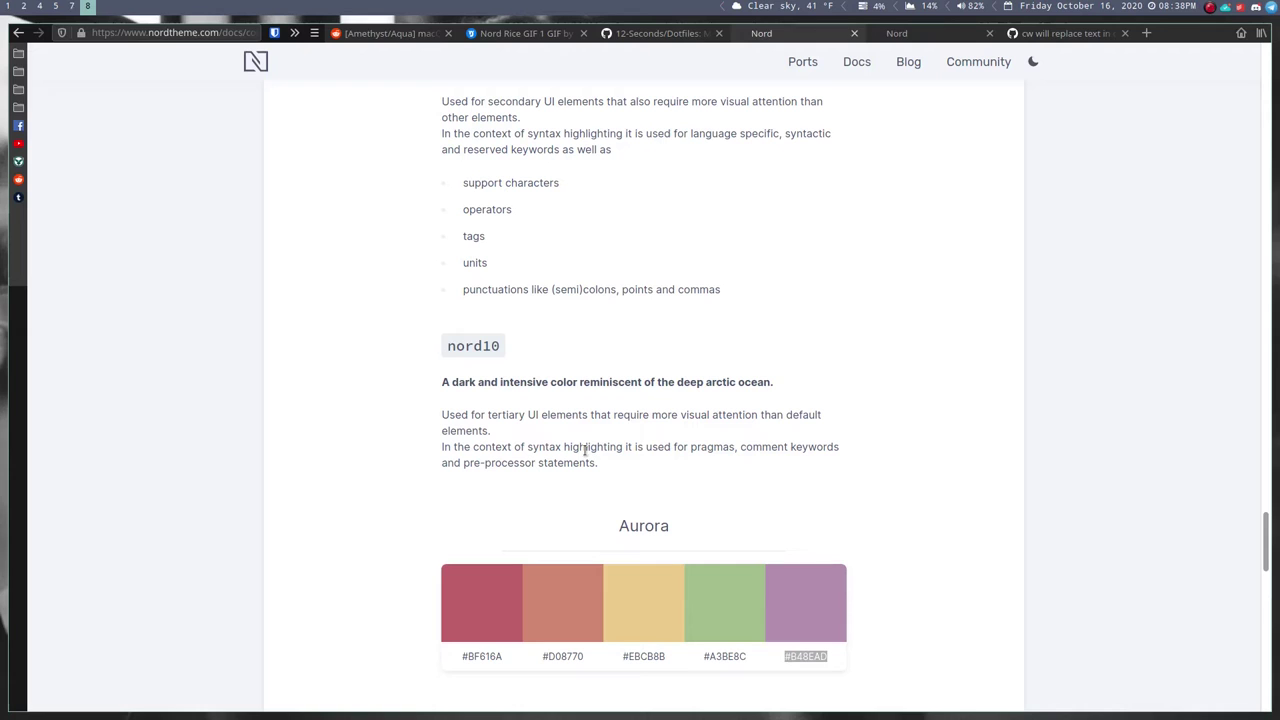
scroll(582, 421, "up", 12)
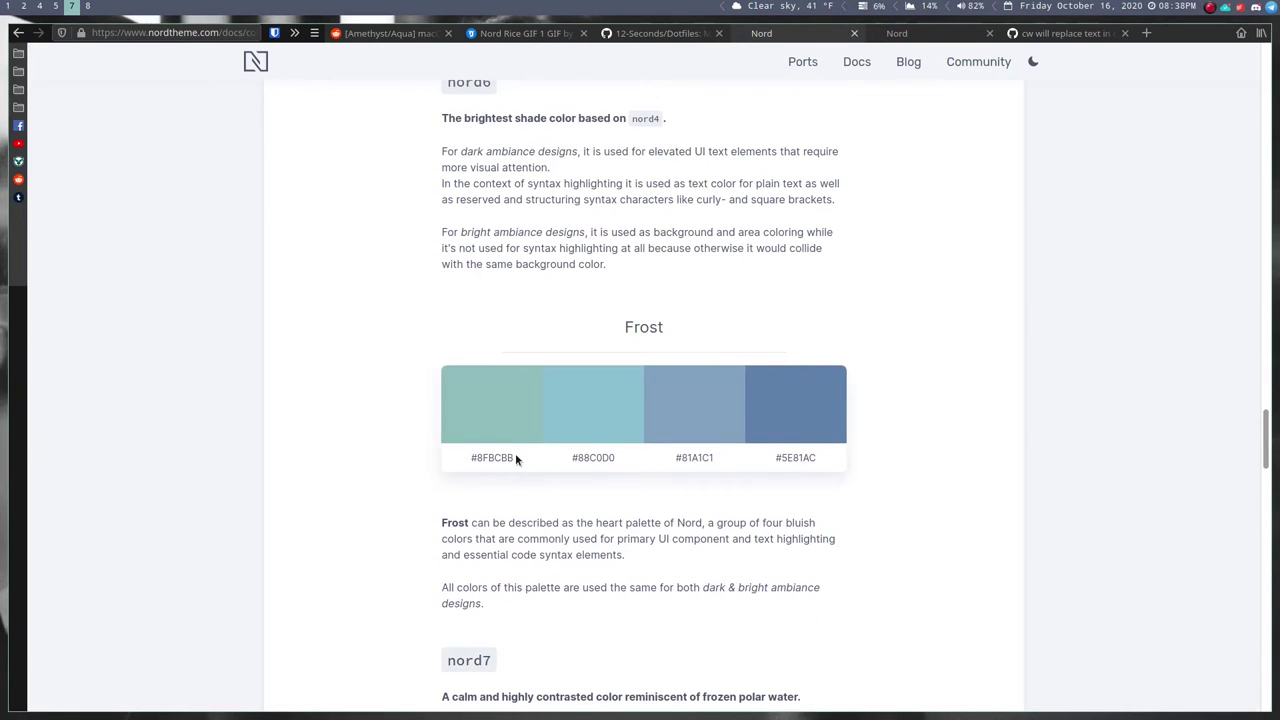
left_click_drag(515, 456, 446, 466)
- Switch back to the editor and delete the divider module's content-foreground value in the polybar config
key("super+8")
key("h")
key("h")
key("h")
key("h")
key("h")
key("h")
key("d")
key("f")
key("8")
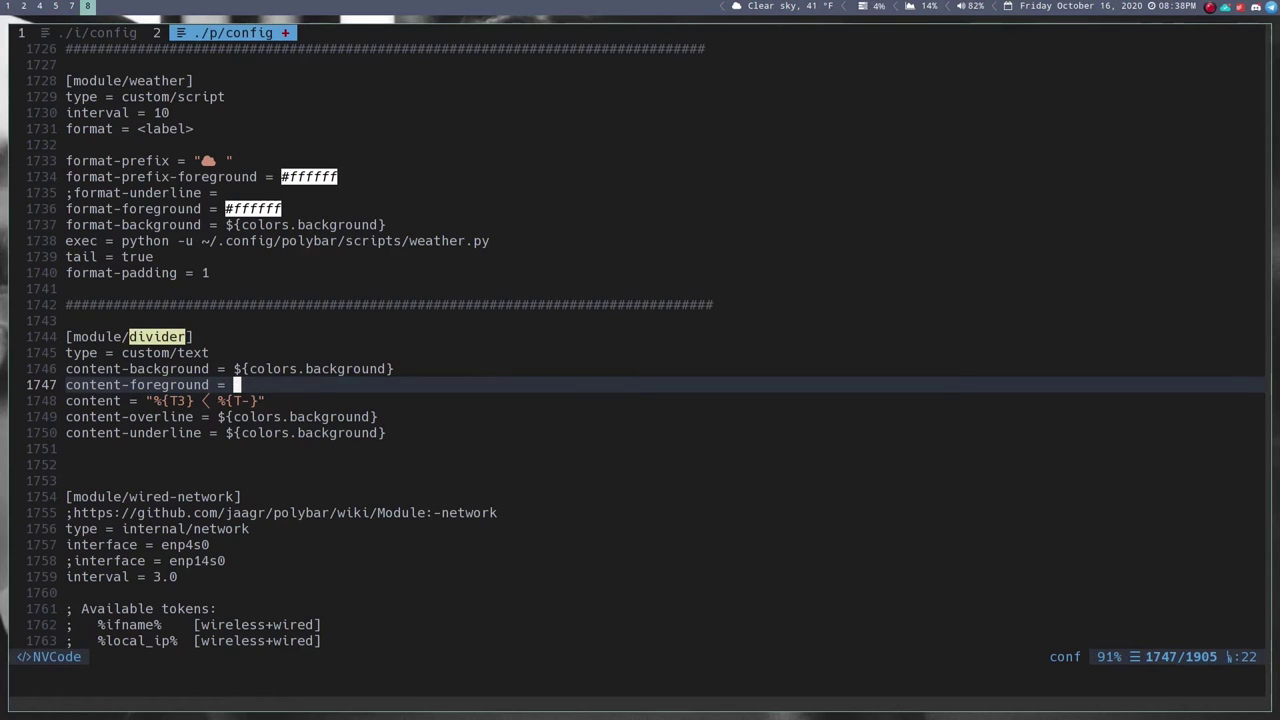
- Insert #8fbcbb from the clipboard history as the divider module's content-foreground value and save the config
key("super+v")
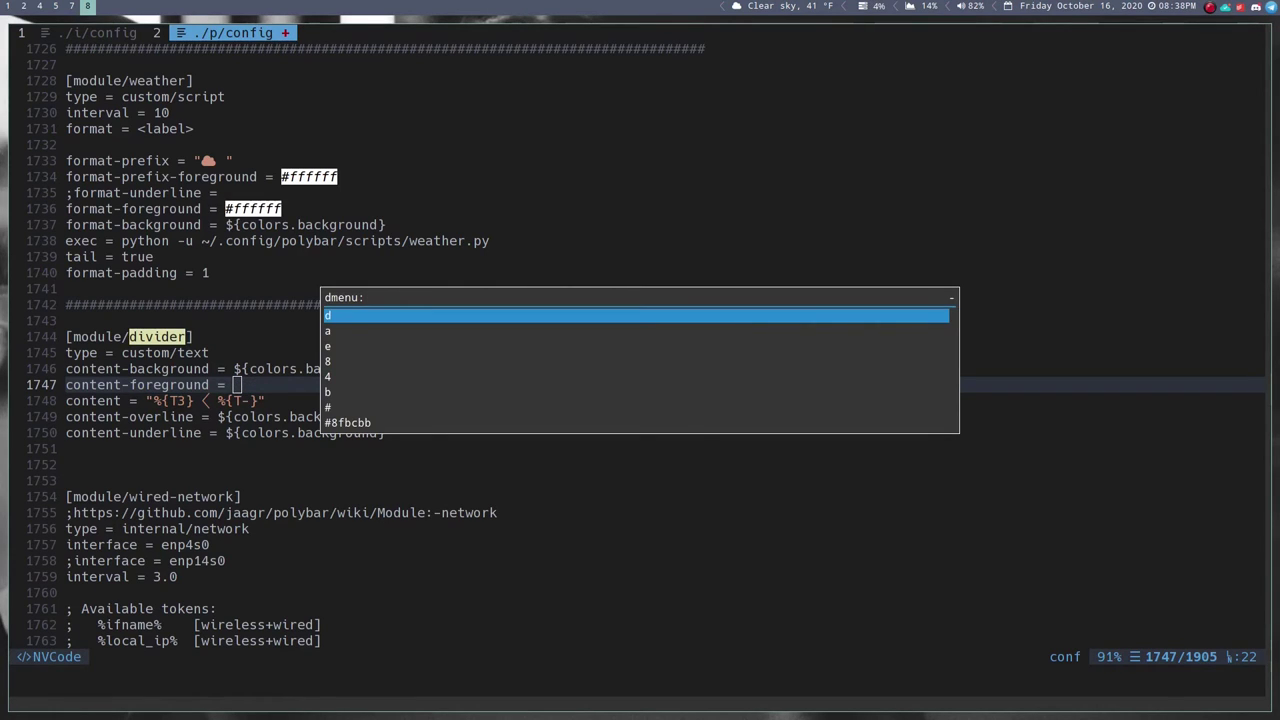
key("Down")
key("Down")
key("Down")
key("Down")
key("Down")
key("Down")
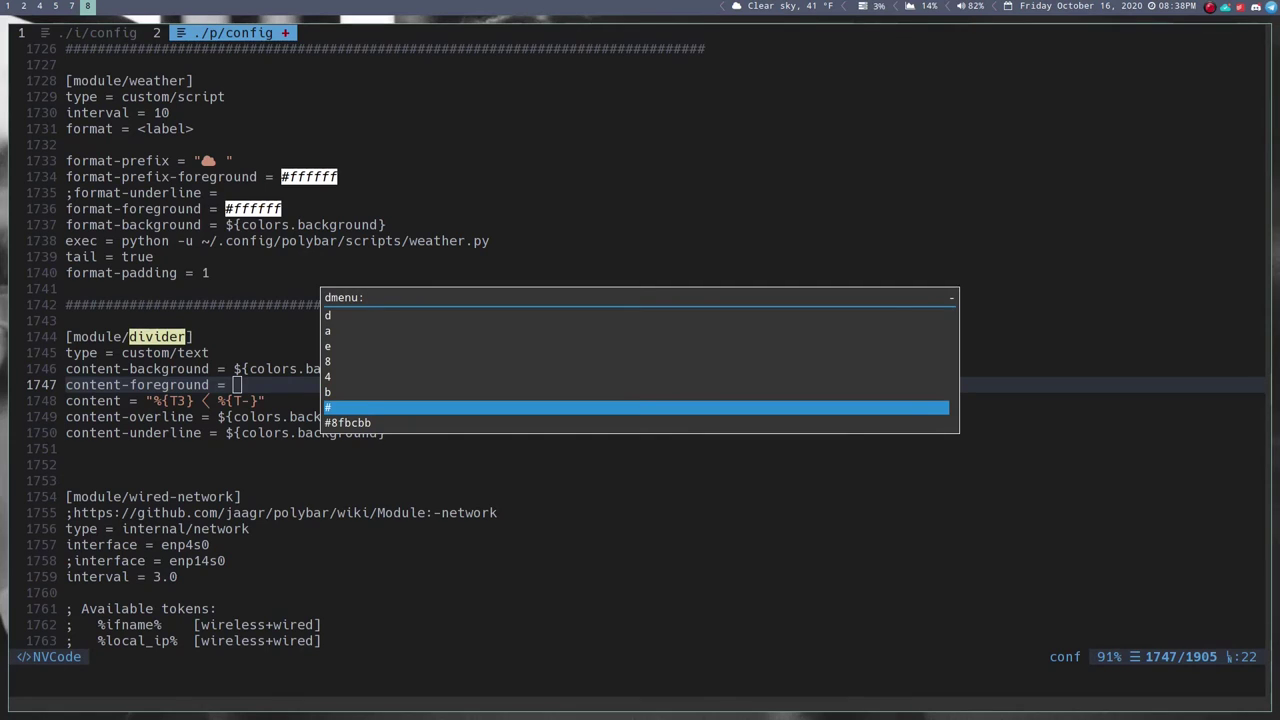
key("Down")
key("Return")
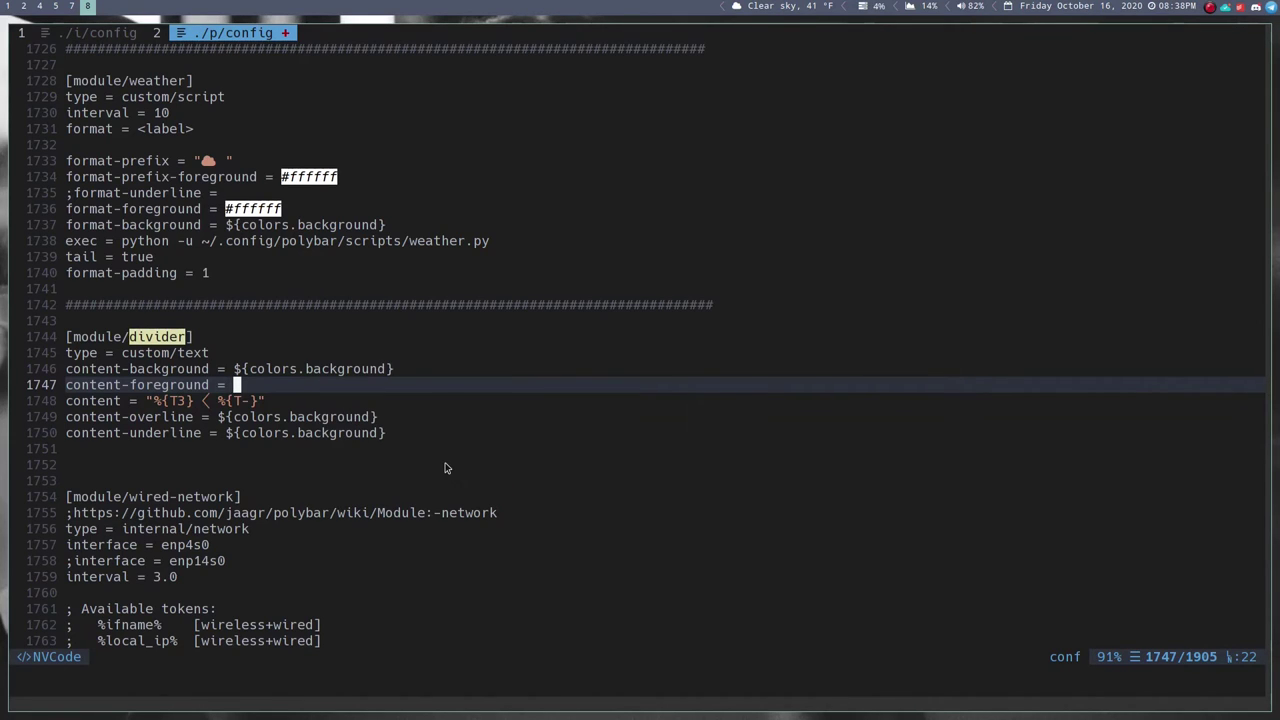
type("p:w")
key("Return")
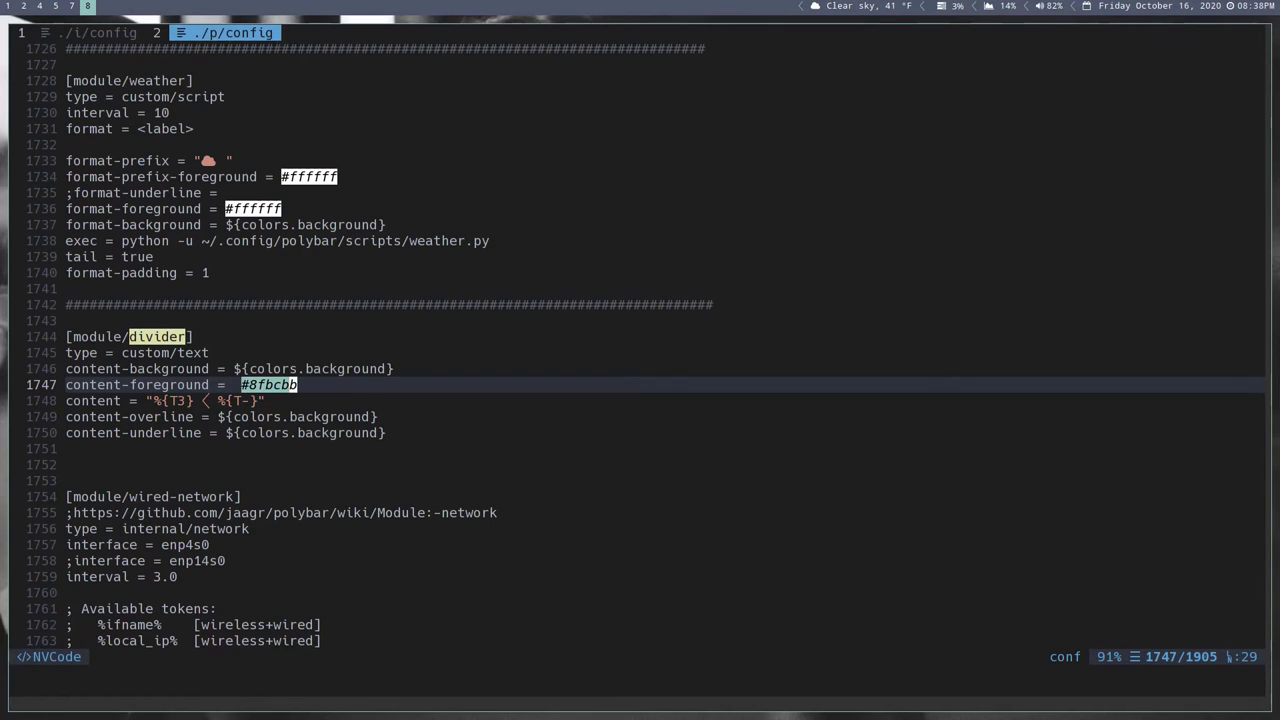
key("j")
key("j")
key("j")
key("k")
key("k")
key("k")
key("k")
key("k")
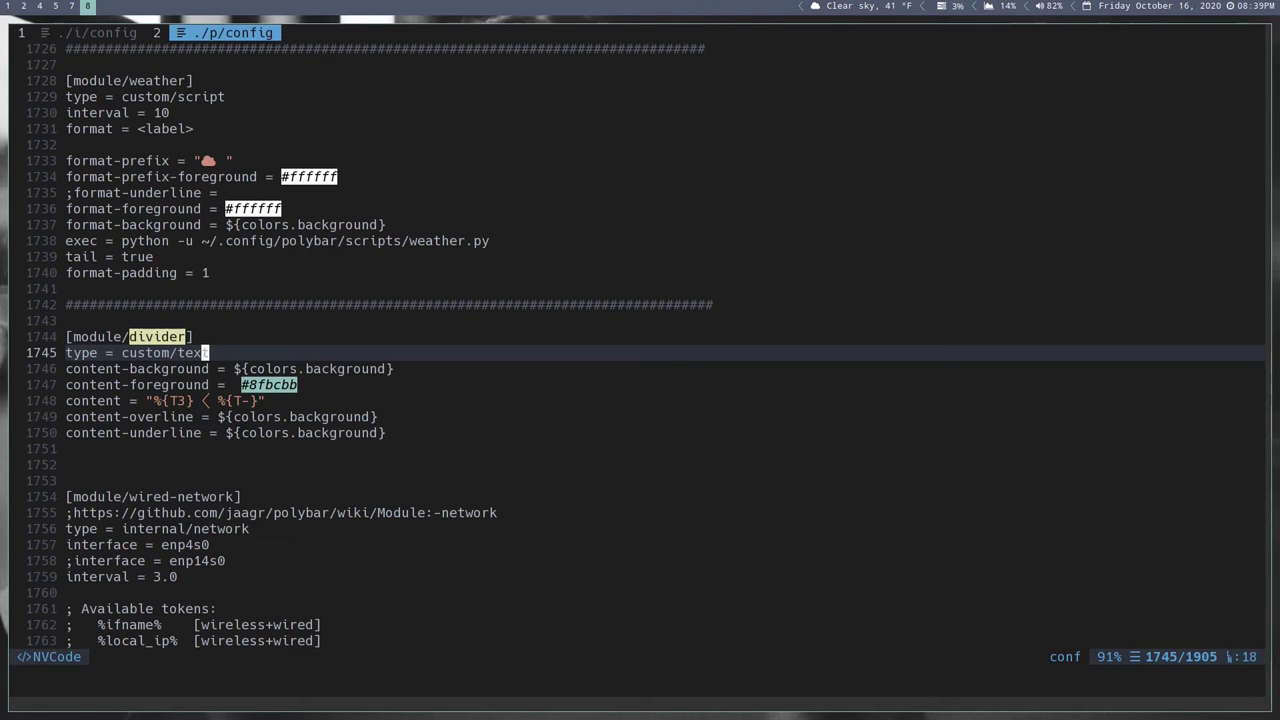
- Switch to the browser, examine the macOS Nord desktop GIF from the r/unixporn post in full screen, and return to the post
key("super+7")
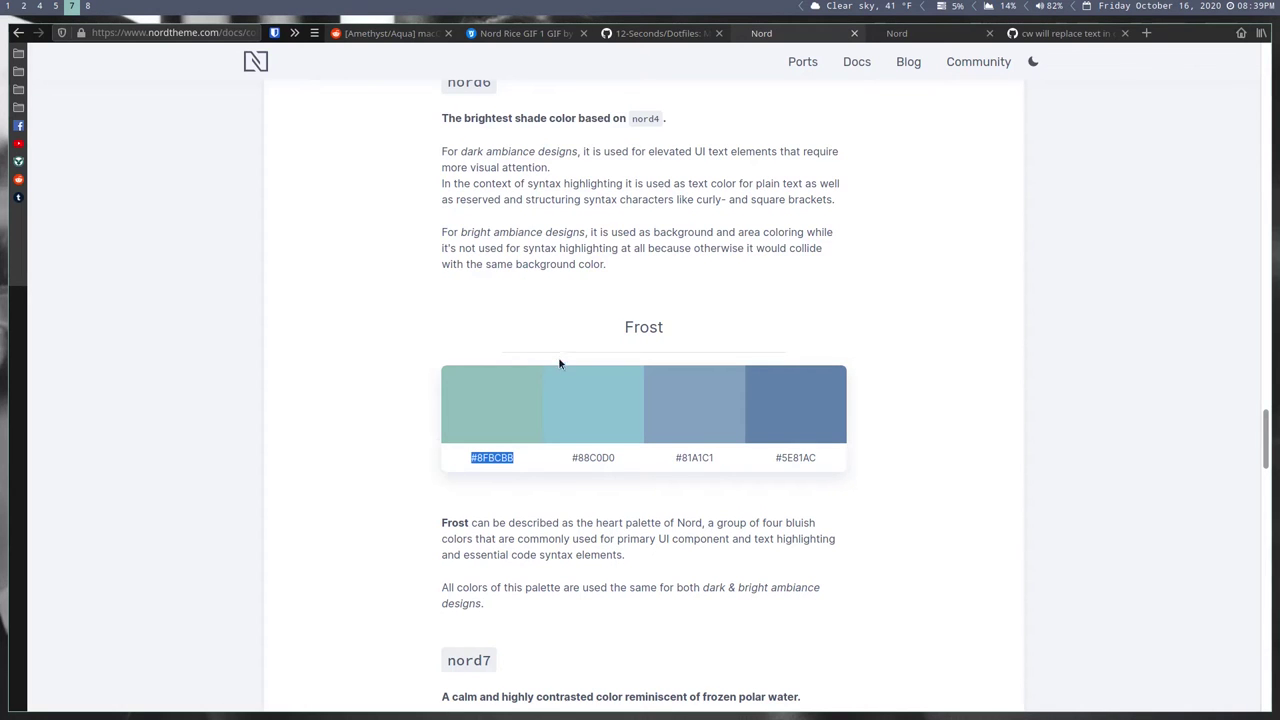
left_click(397, 35)
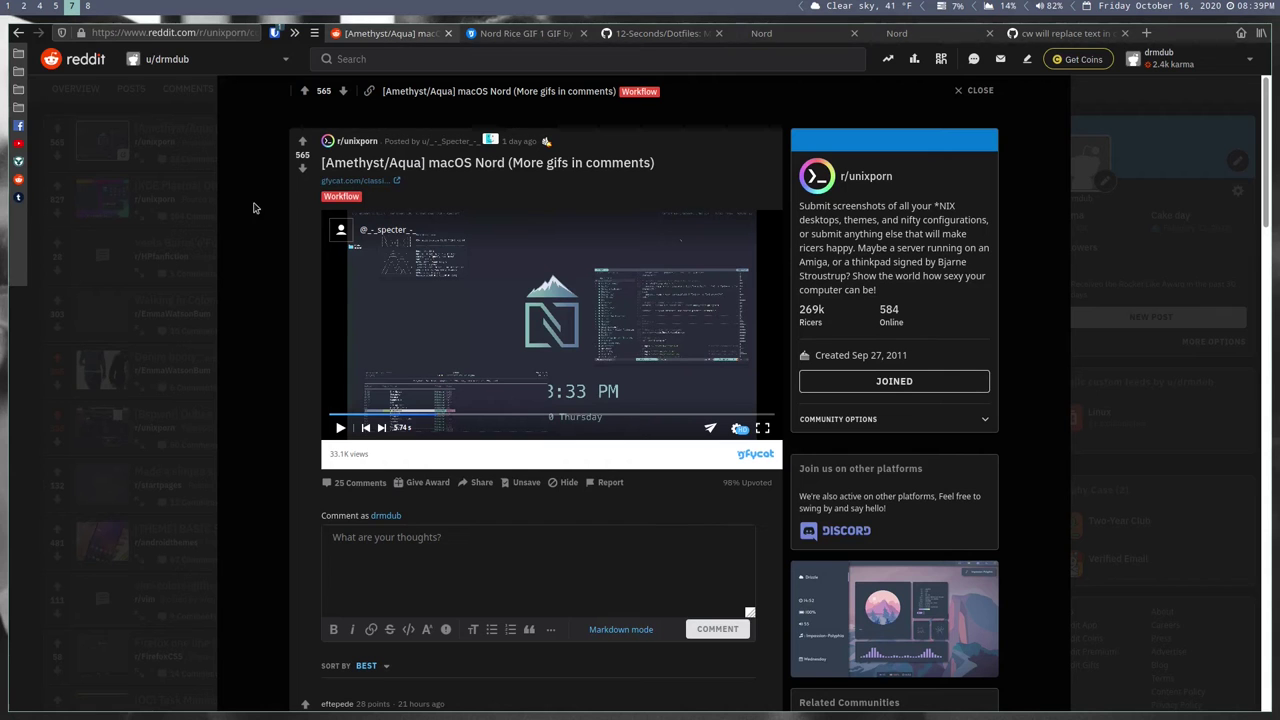
left_click(545, 275)
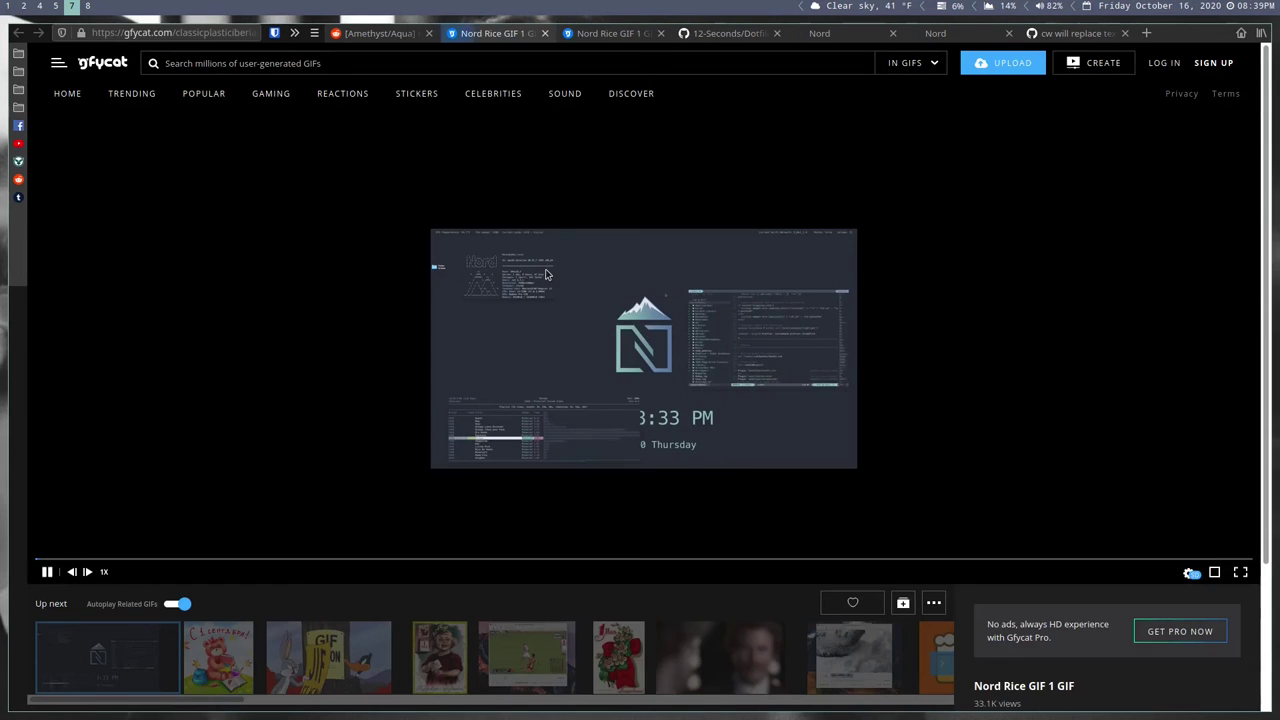
left_click(1240, 571)
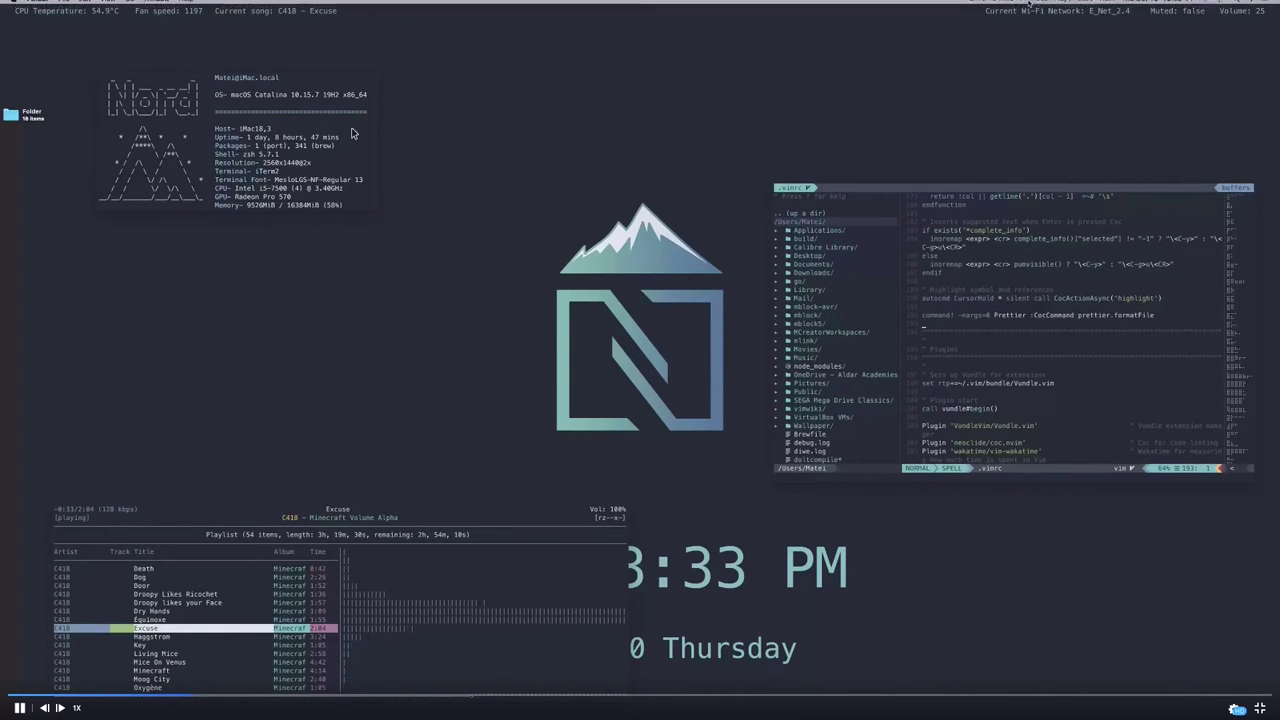
left_click(578, 326)
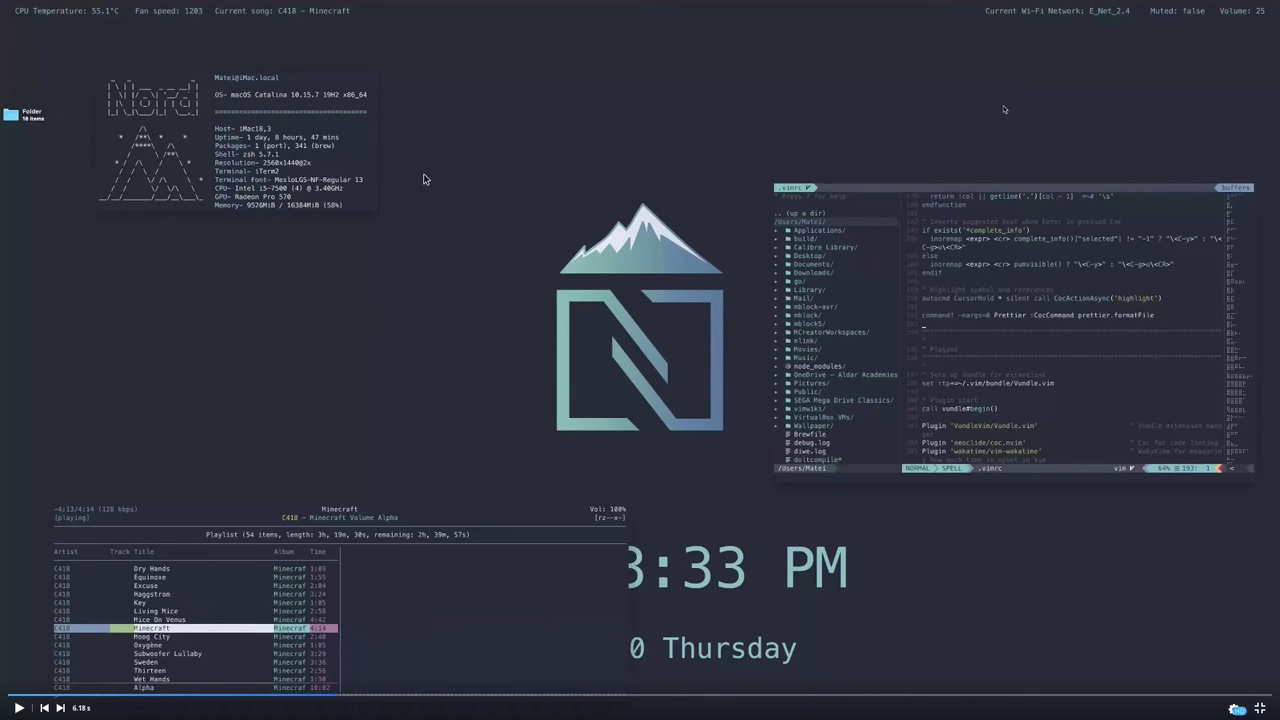
key("Escape")
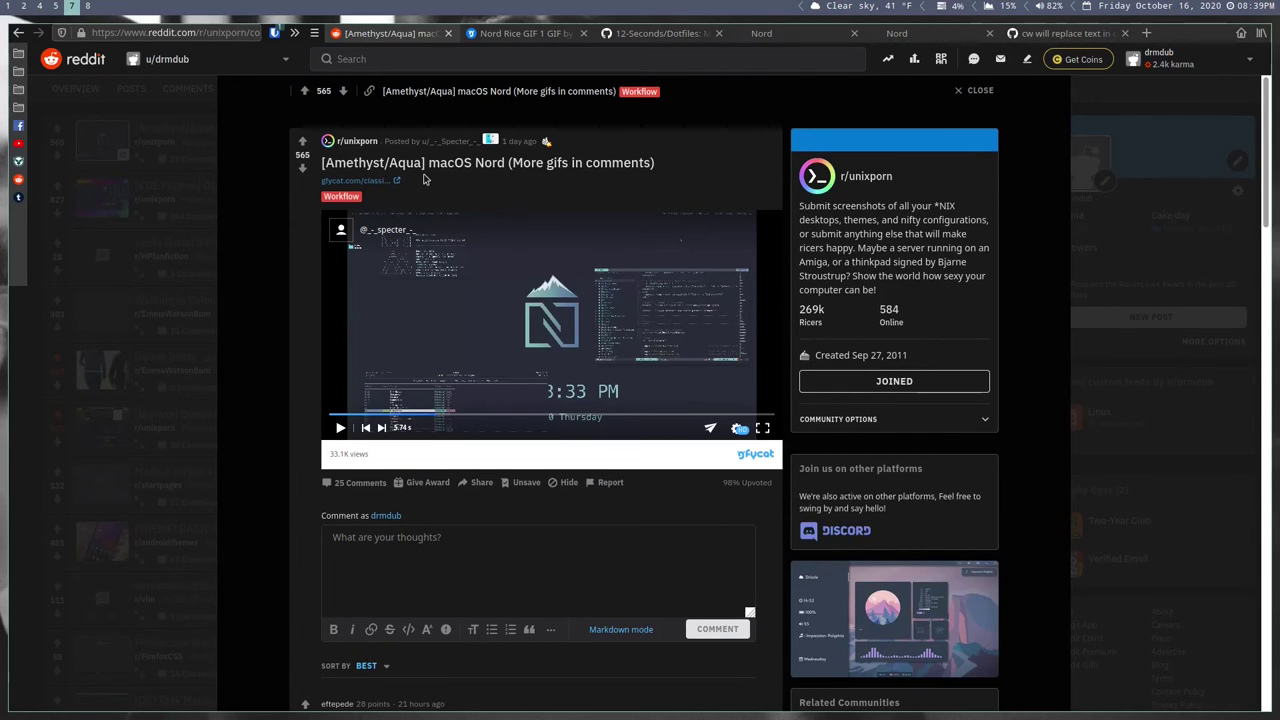
scroll(423, 180, "down", 2)
scroll(423, 180, "up", 2)
scroll(423, 183, "down", 1)
scroll(423, 186, "up", 1)
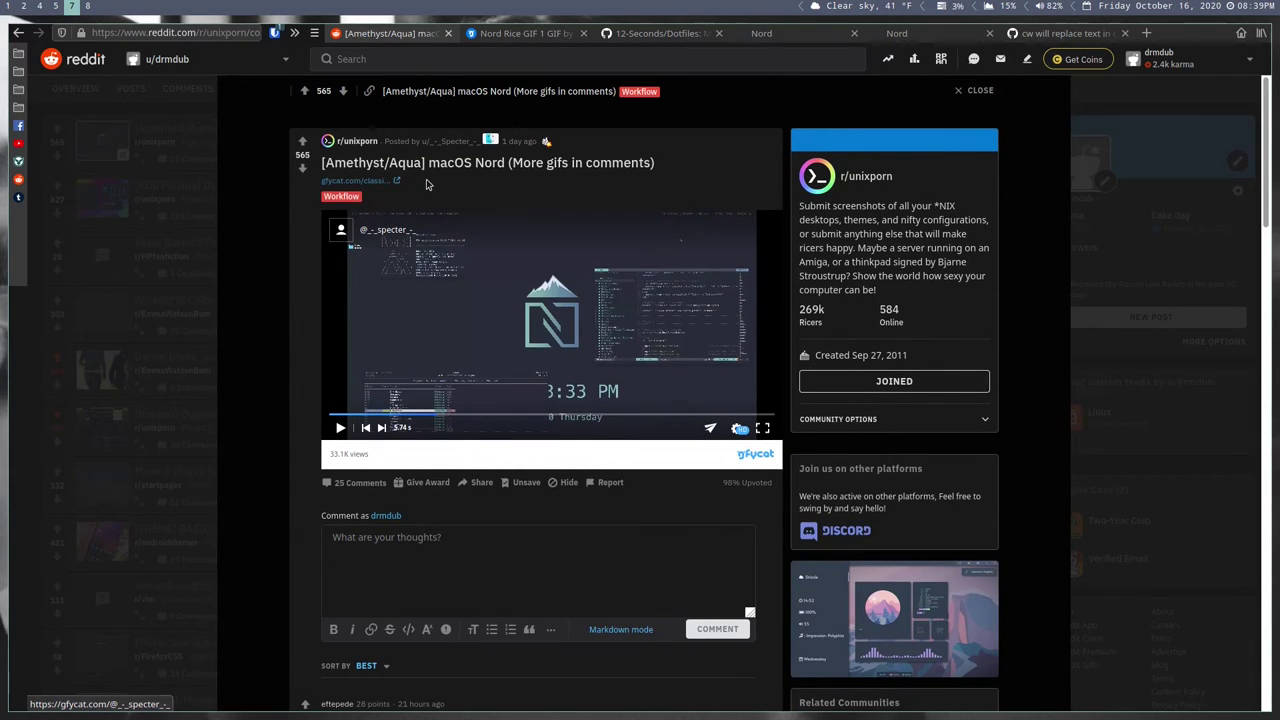
- Copy the green hex code #A3BE8C from the Aurora palette on the Nord colors page
left_click(790, 36)
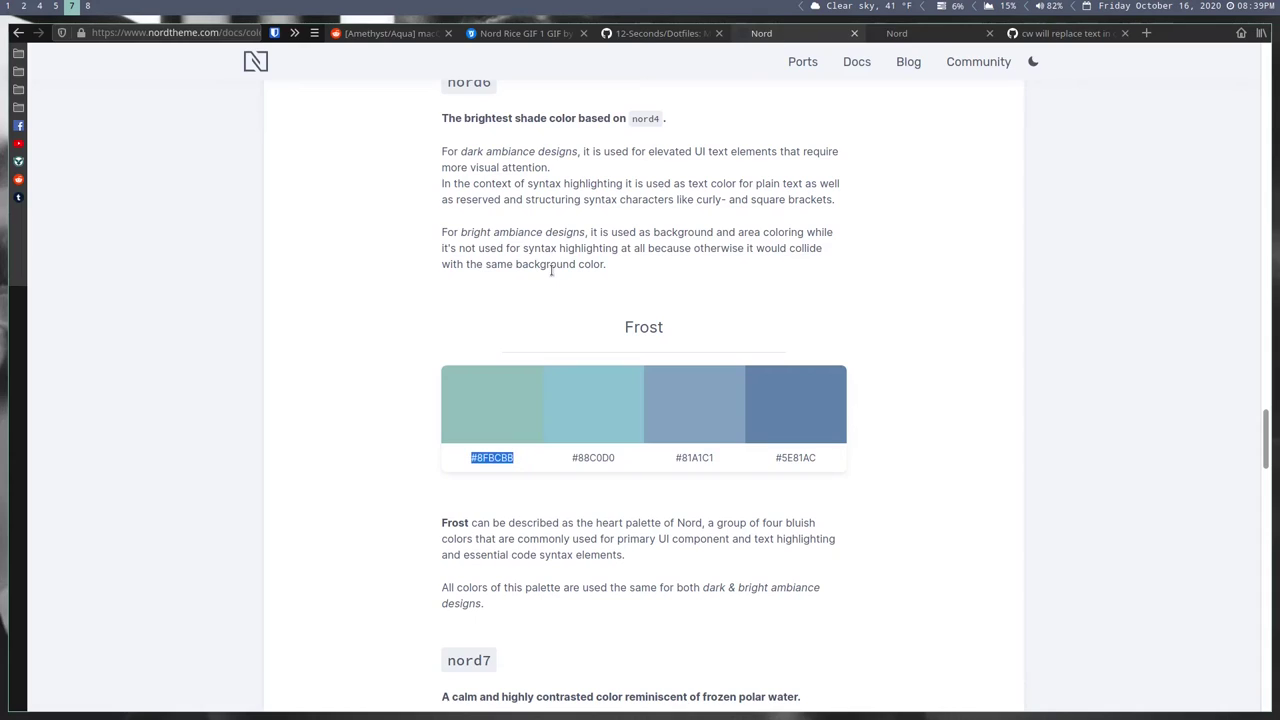
scroll(532, 288, "down", 4)
scroll(466, 289, "down", 4)
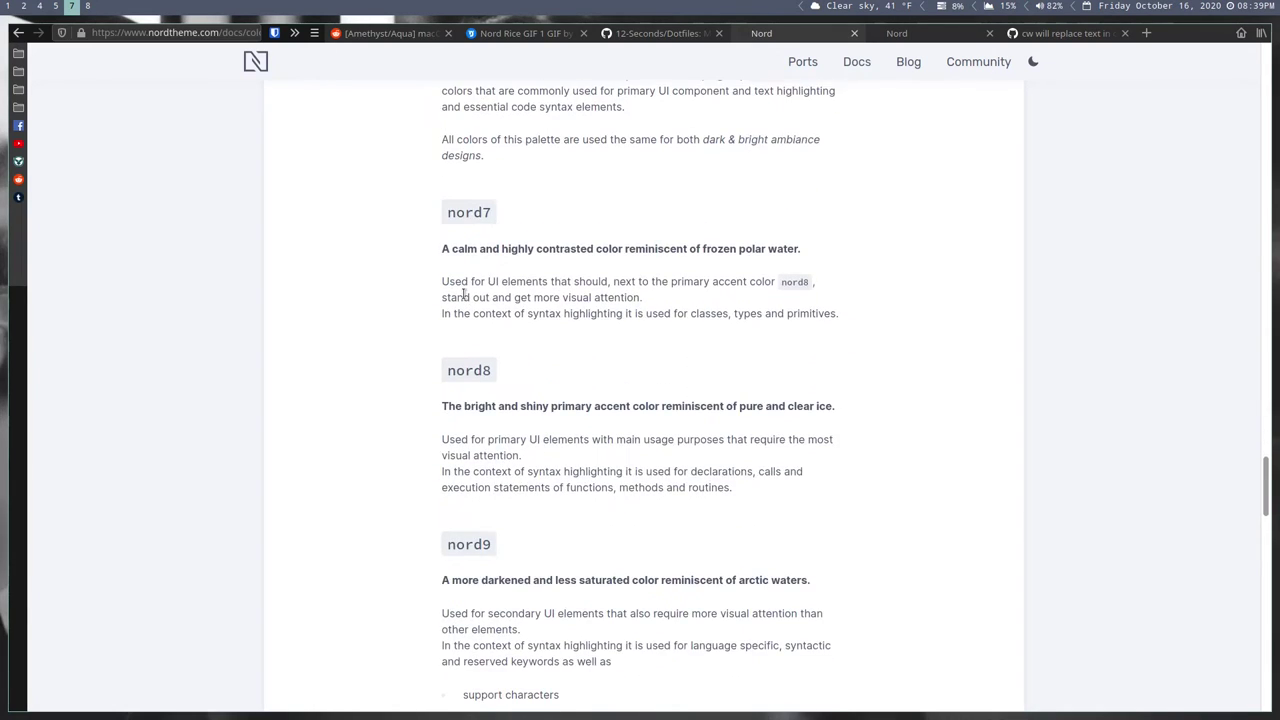
scroll(463, 296, "down", 15)
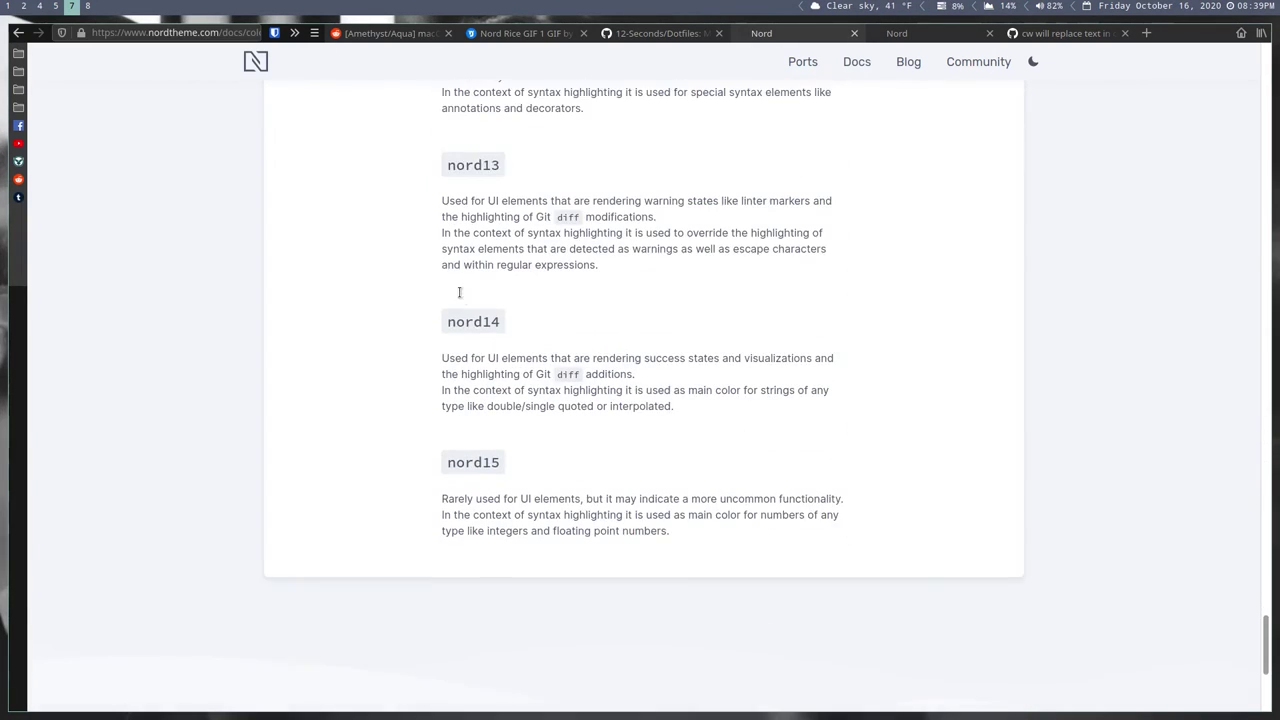
scroll(460, 294, "down", 2)
scroll(461, 297, "up", 9)
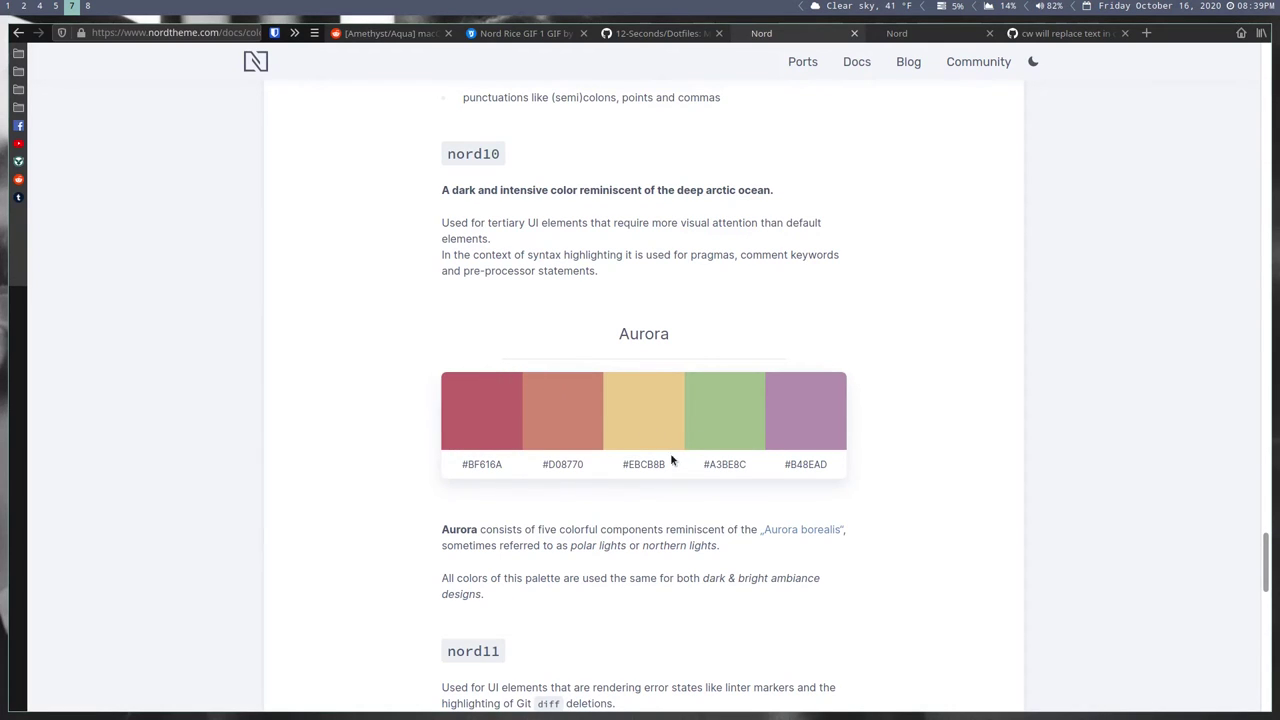
left_click_drag(665, 464, 617, 469)
left_click_drag(748, 465, 698, 467)
- Switch to the Polybar config in the NVCode editor and search for "weather" to reach the [module/weather] section
key("super+8")
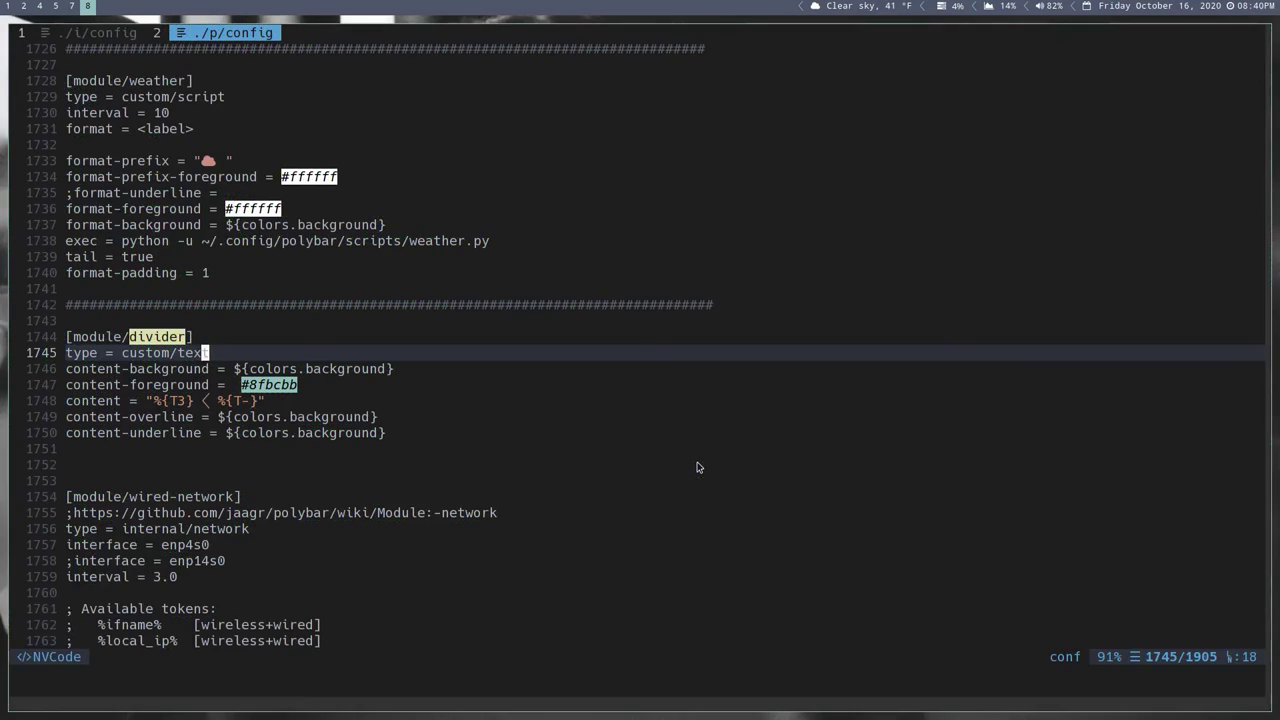
type("/weather")
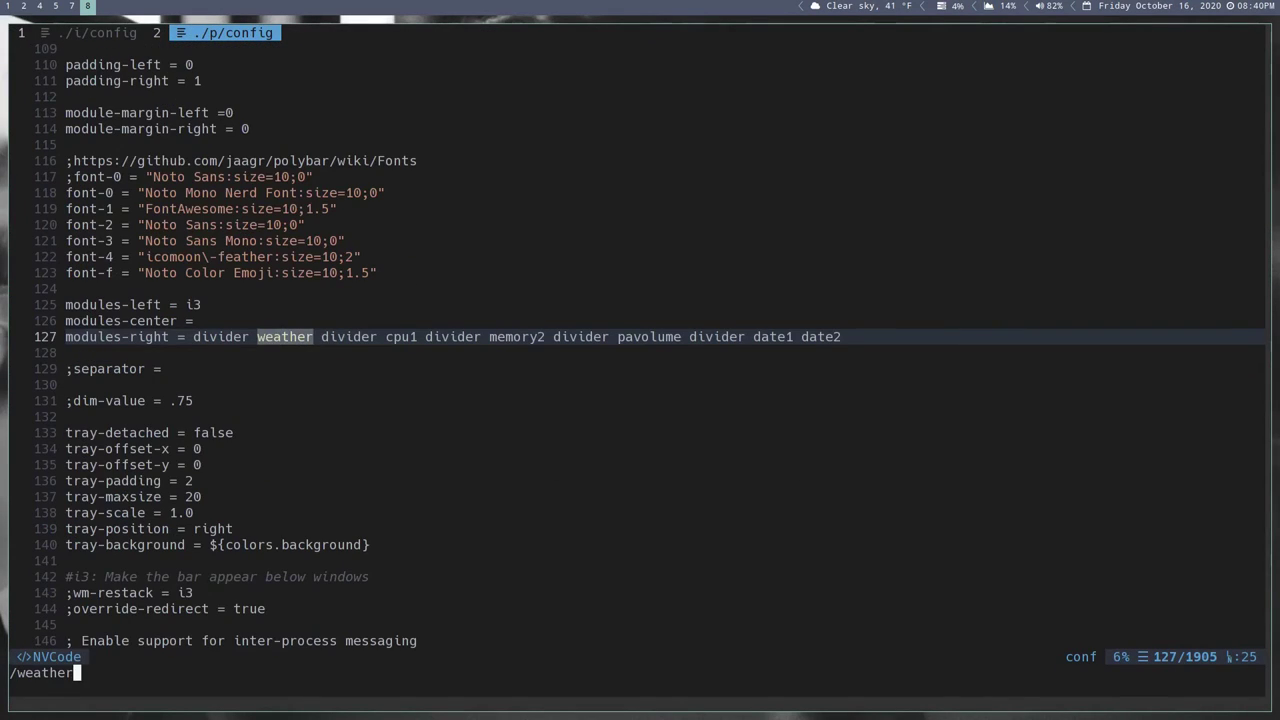
key("Return")
key("n")
key("n")
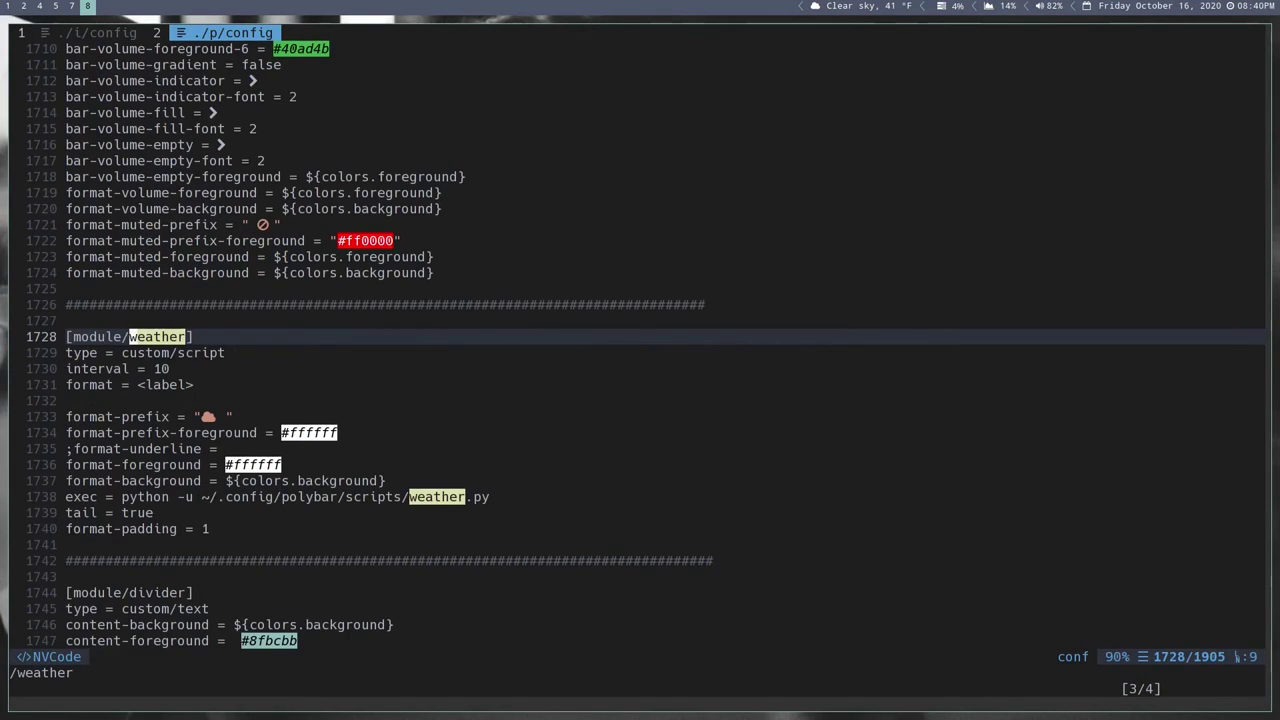
- Set the weather module's format-foreground to the copied color #a3be8c and save the config
key("j")
key("j")
key("j")
key("j")
key("j")
key("j")
key("j")
key("j")
key("l")
key("l")
key("l")
key("l")
key("l")
key("l")
key("l")
key("l")
key("l")
key("l")
key("l")
key("l")
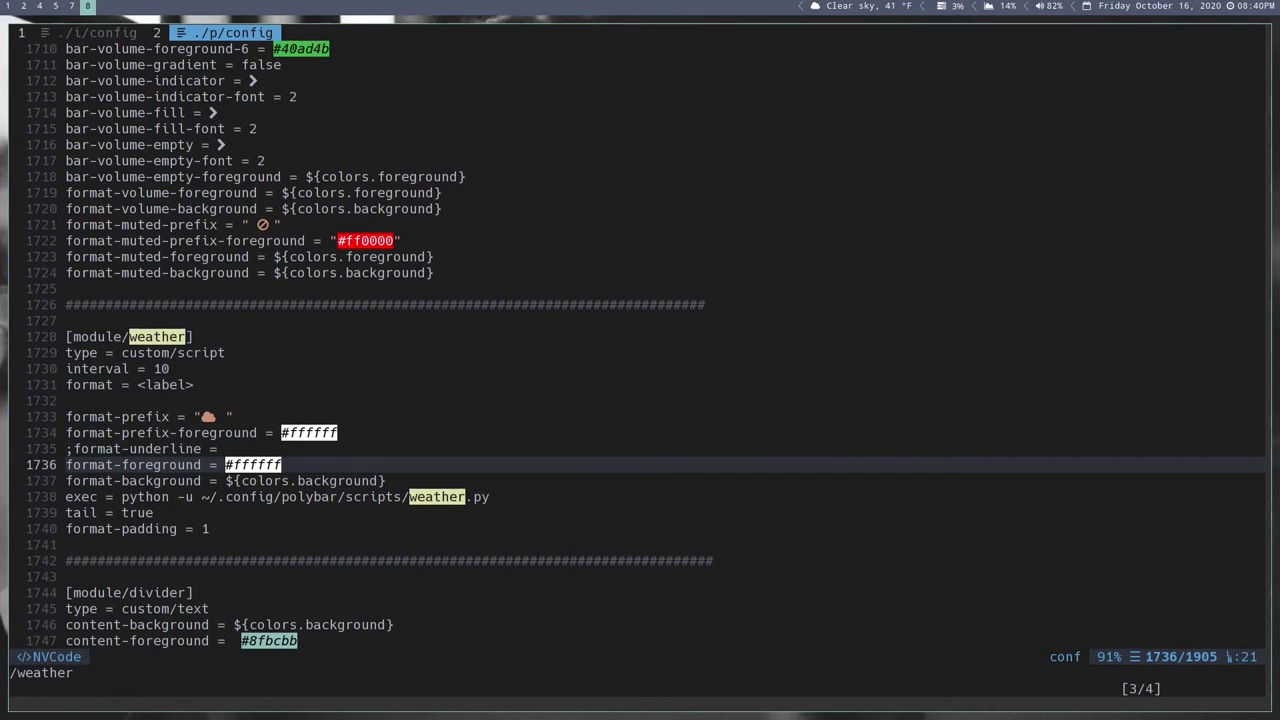
key("x")
key("x")
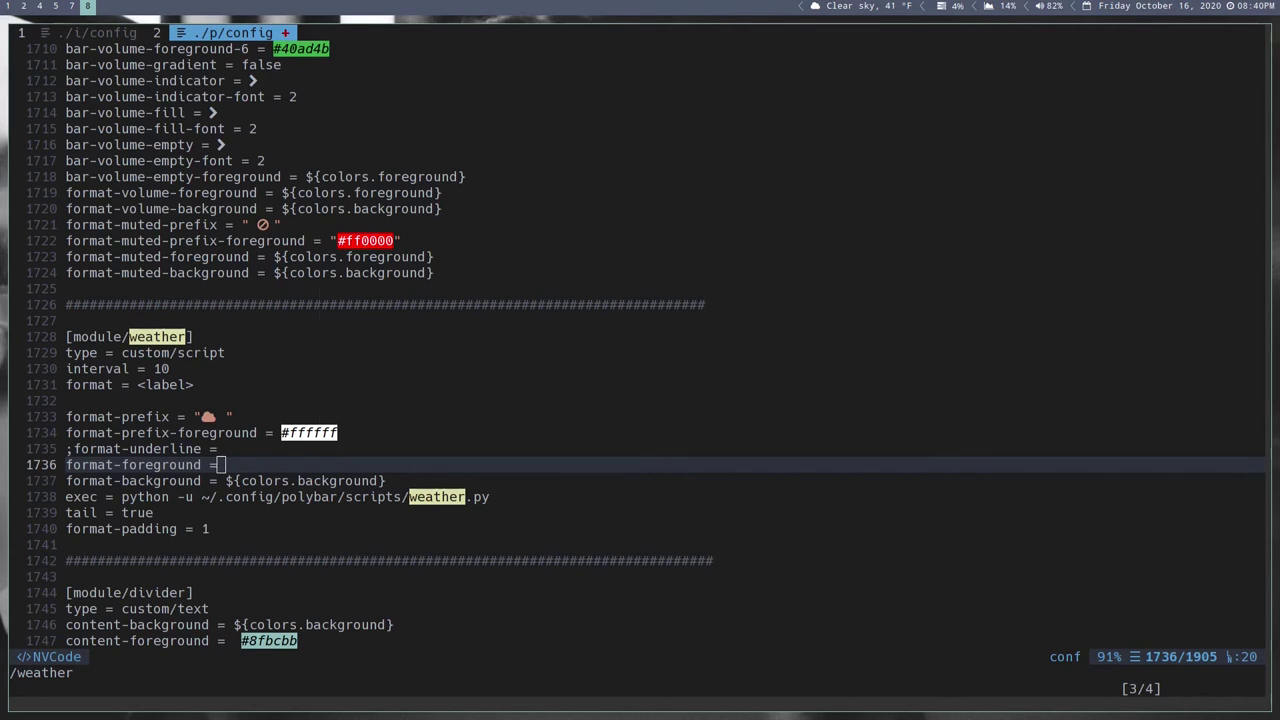
key("super+v")
key("Down")
key("Down")
key("Return")
type("p")
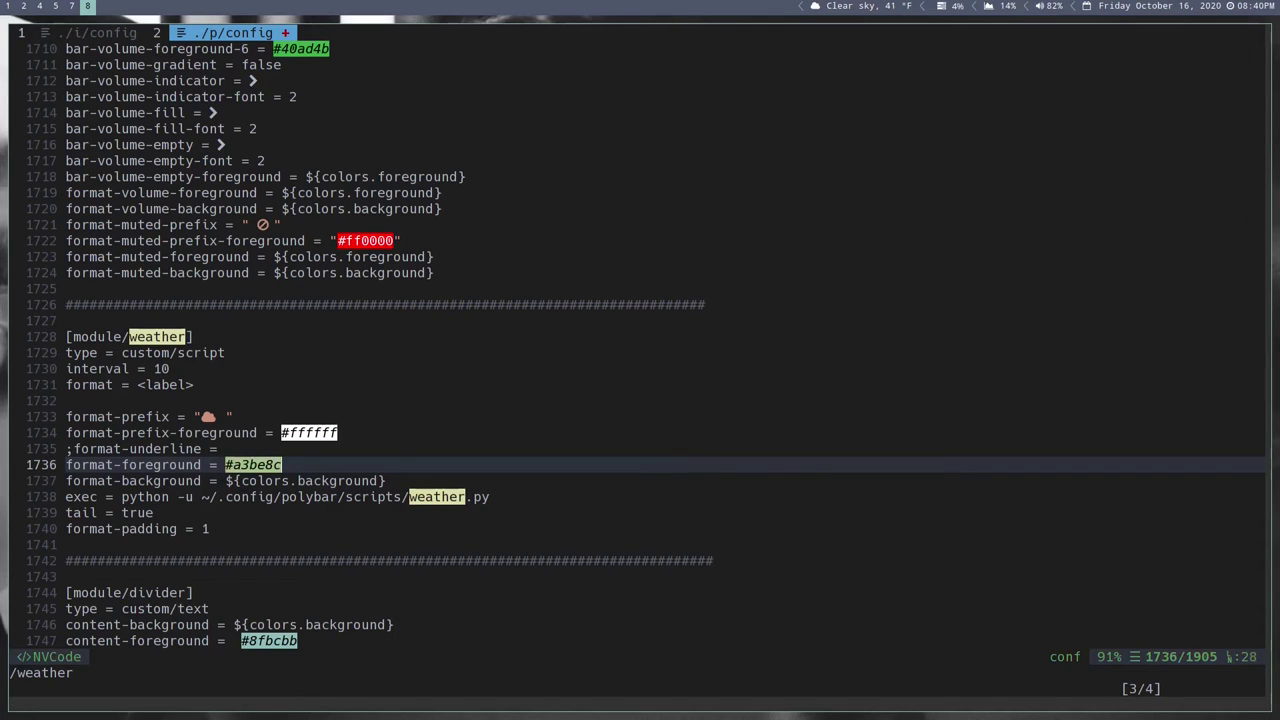
type(":w")
key("Return")
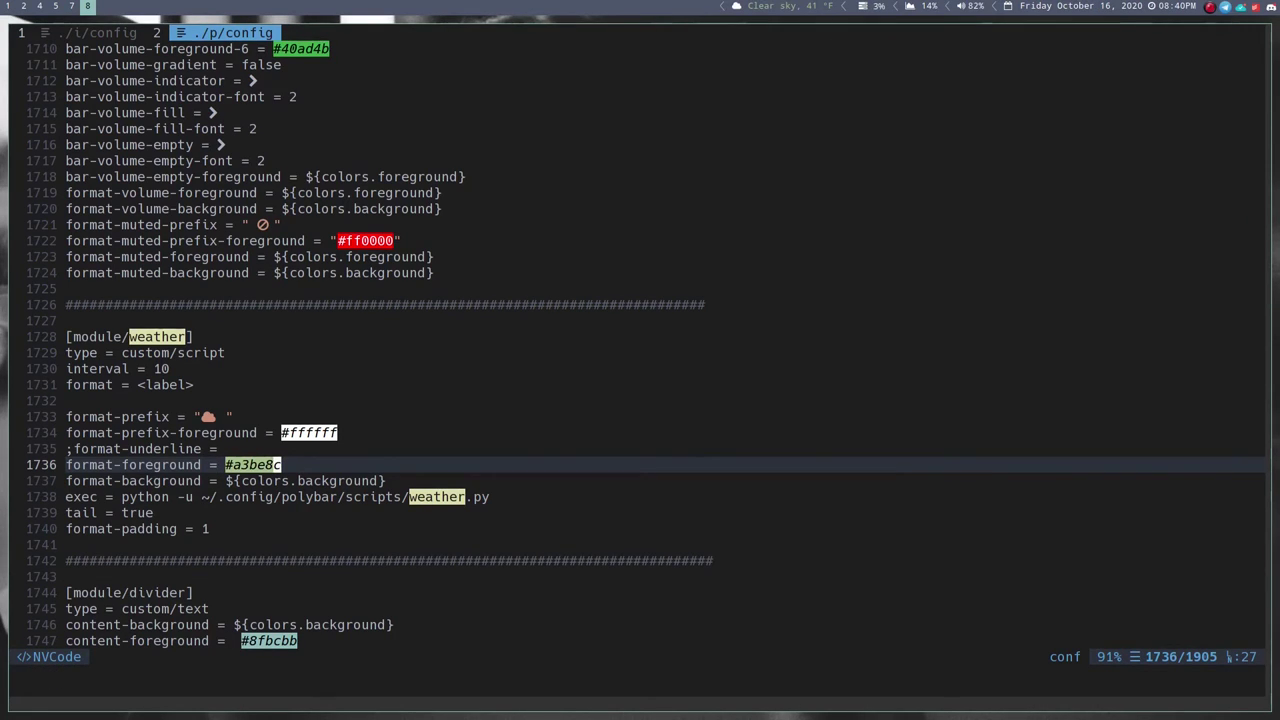
- Set the weather module's format-prefix-foreground to #a3be8c and save the config
key("k")
key("k")
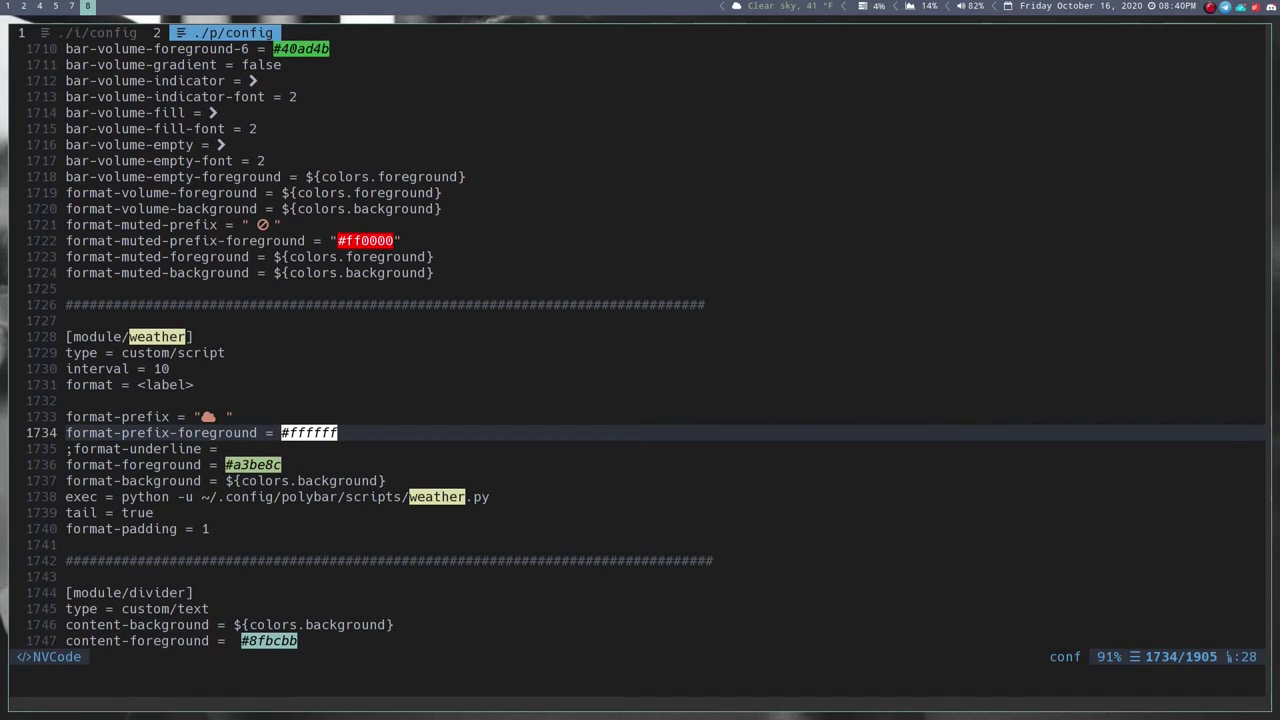
key("a")
type("#a3be8c")
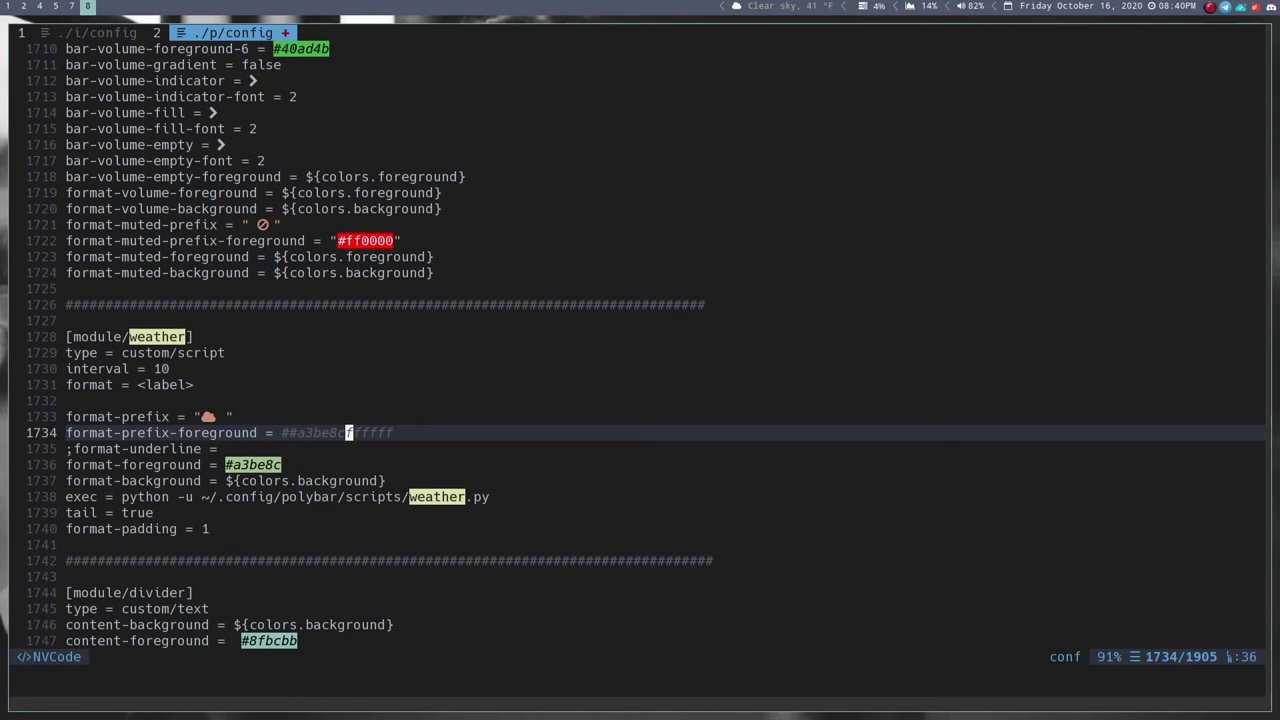
key("Delete")
key("Delete")
key("Delete")
key("Delete")
key("Delete")
key("Delete")
key("Escape")
key("h")
key("h")
key("h")
key("h")
key("h")
key("h")
key("h")
type("x")
type(":w")
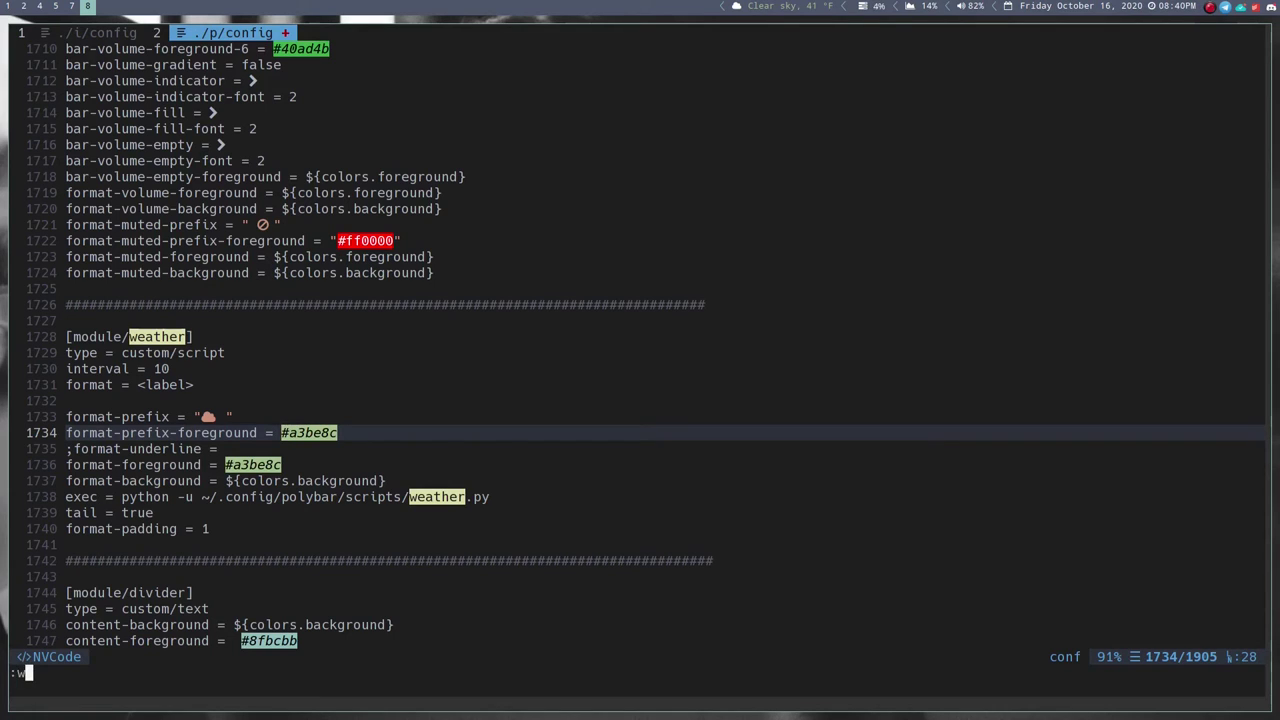
key("Return")
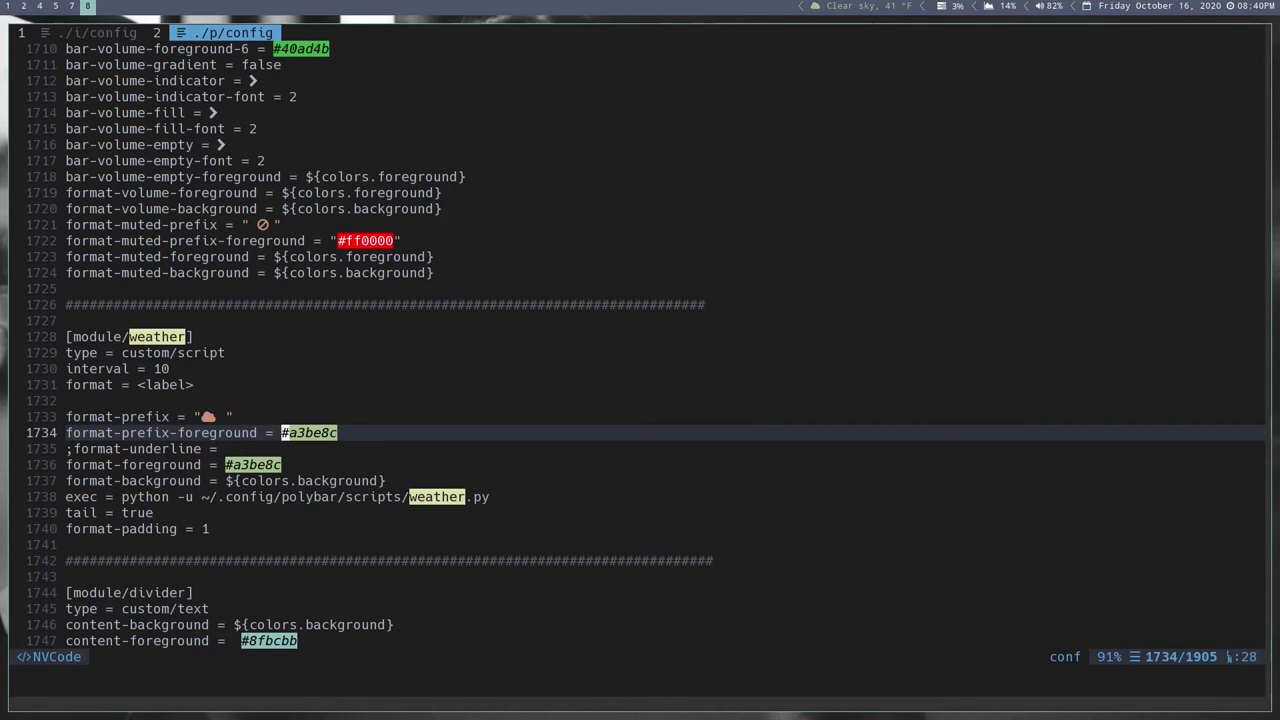
key("j")
key("j")
key("j")
key("j")
key("j")
key("j")
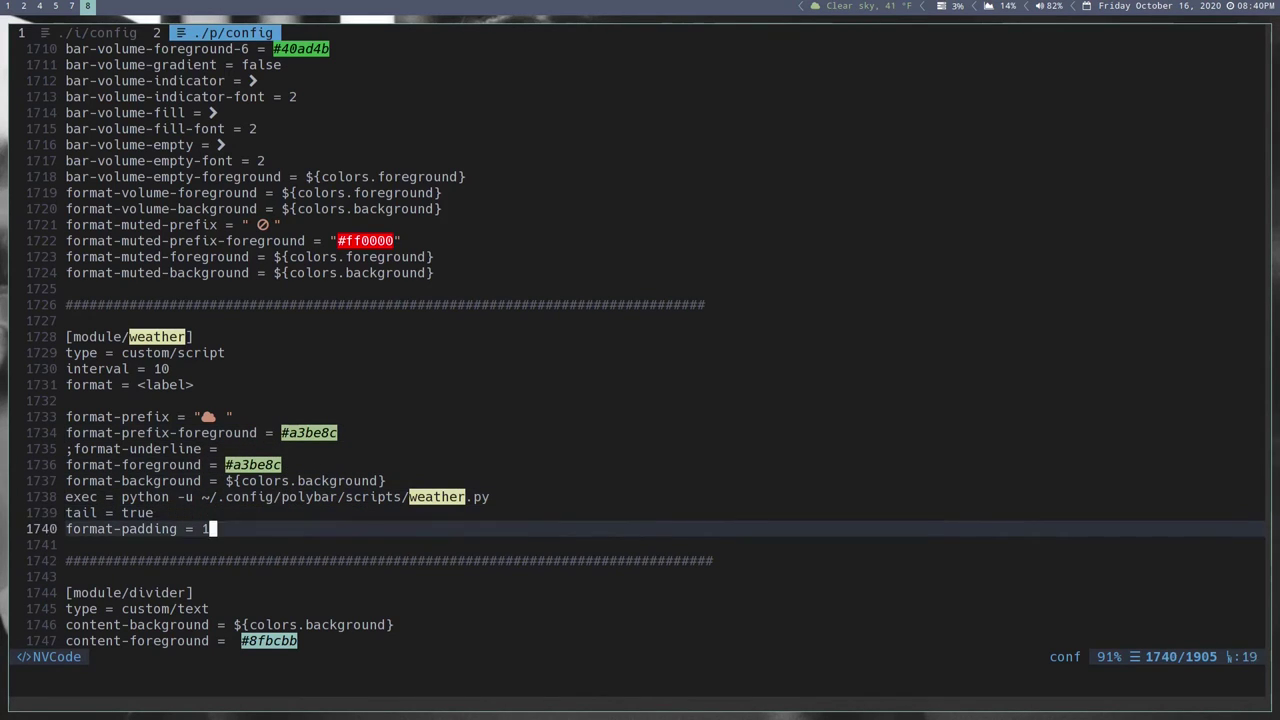
key("j")
key("j")
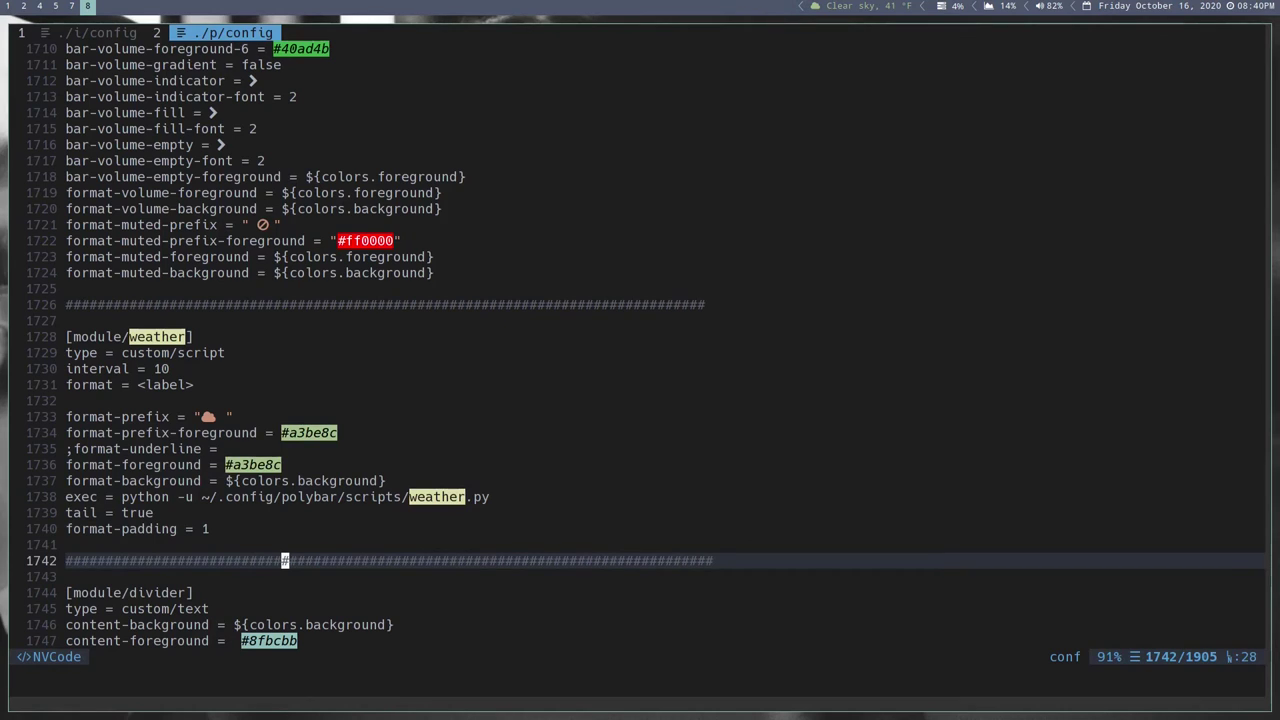
- Copy the yellow Aurora hex code #EBCB8B from the Nord page in the browser and return to the config in NVCode
key("super+7")
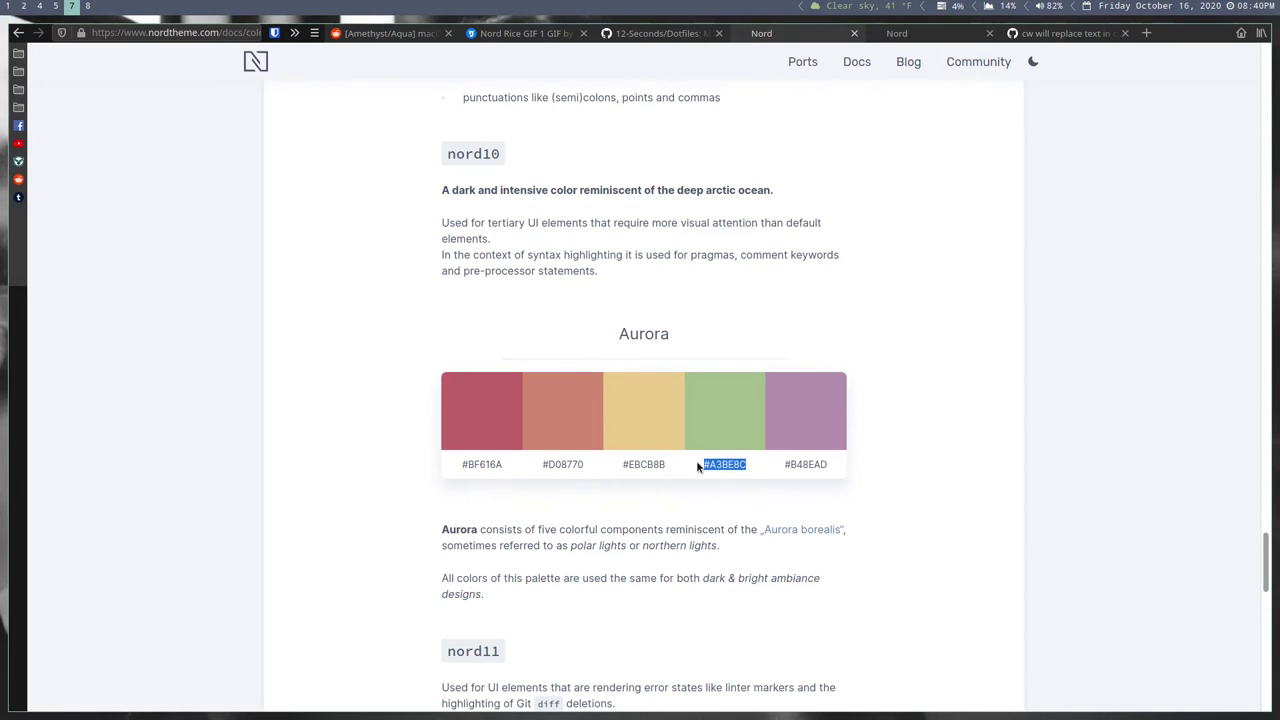
left_click_drag(667, 467, 603, 467)
key("super+8")
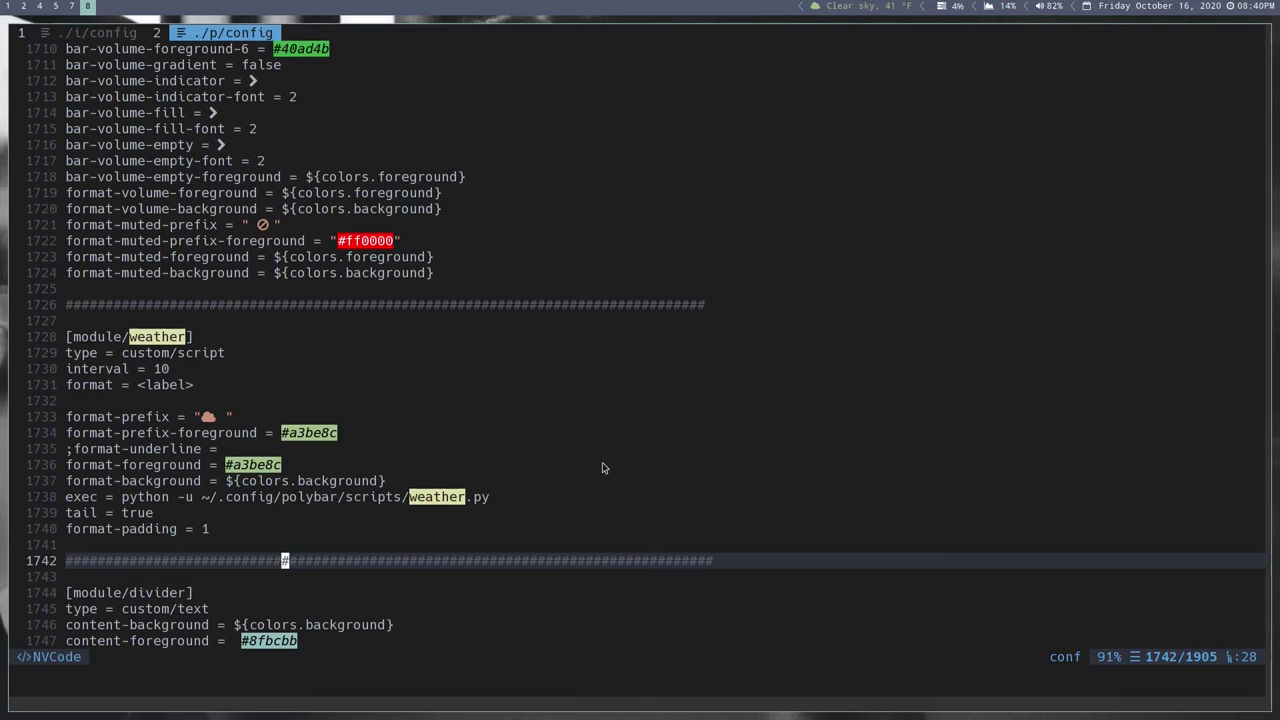
- Search the config for "cpu1" and go to the [module/cpu1] section
type("/vc")
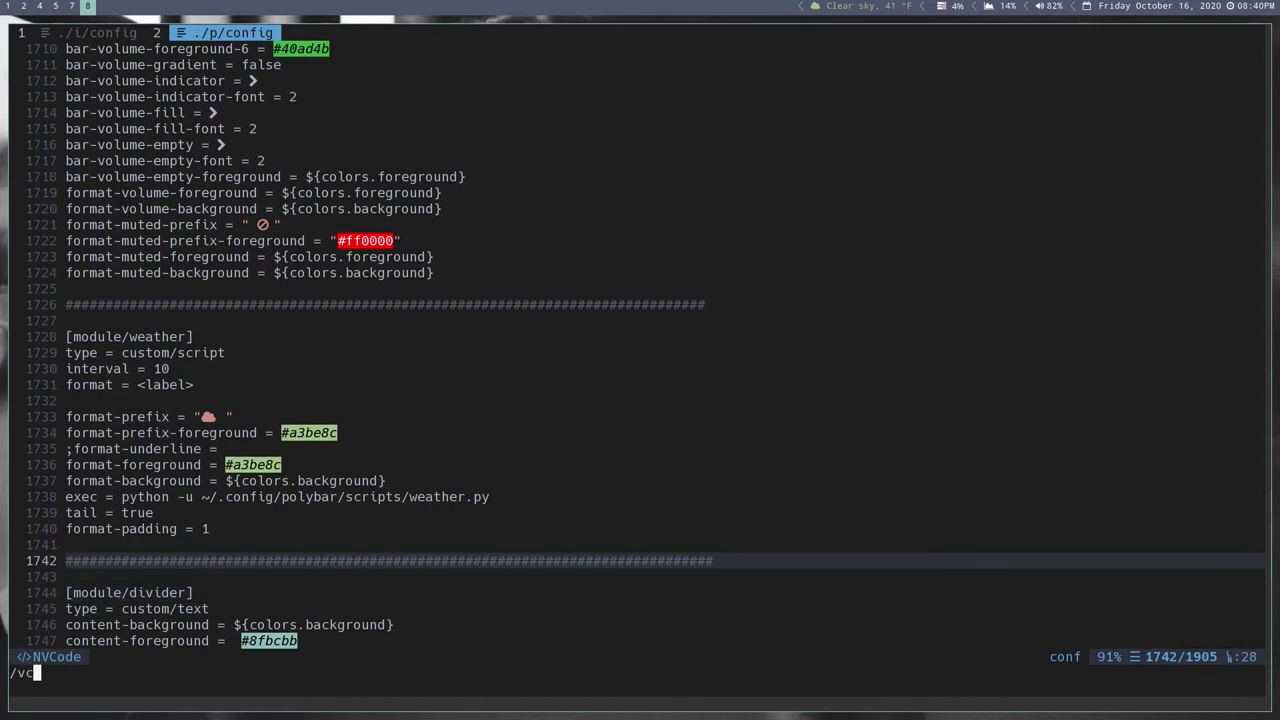
key("BackSpace")
key("BackSpace")
type("cpu")
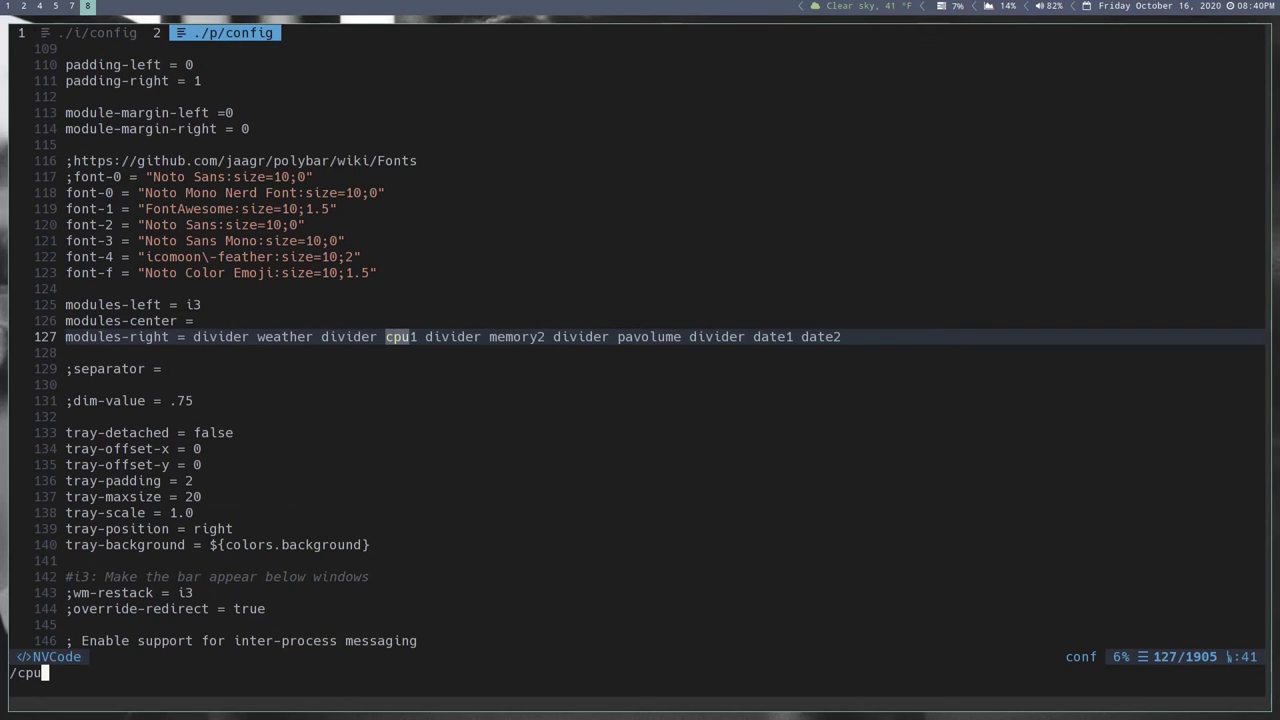
type("1")
key("Return")
key("n")
key("n")
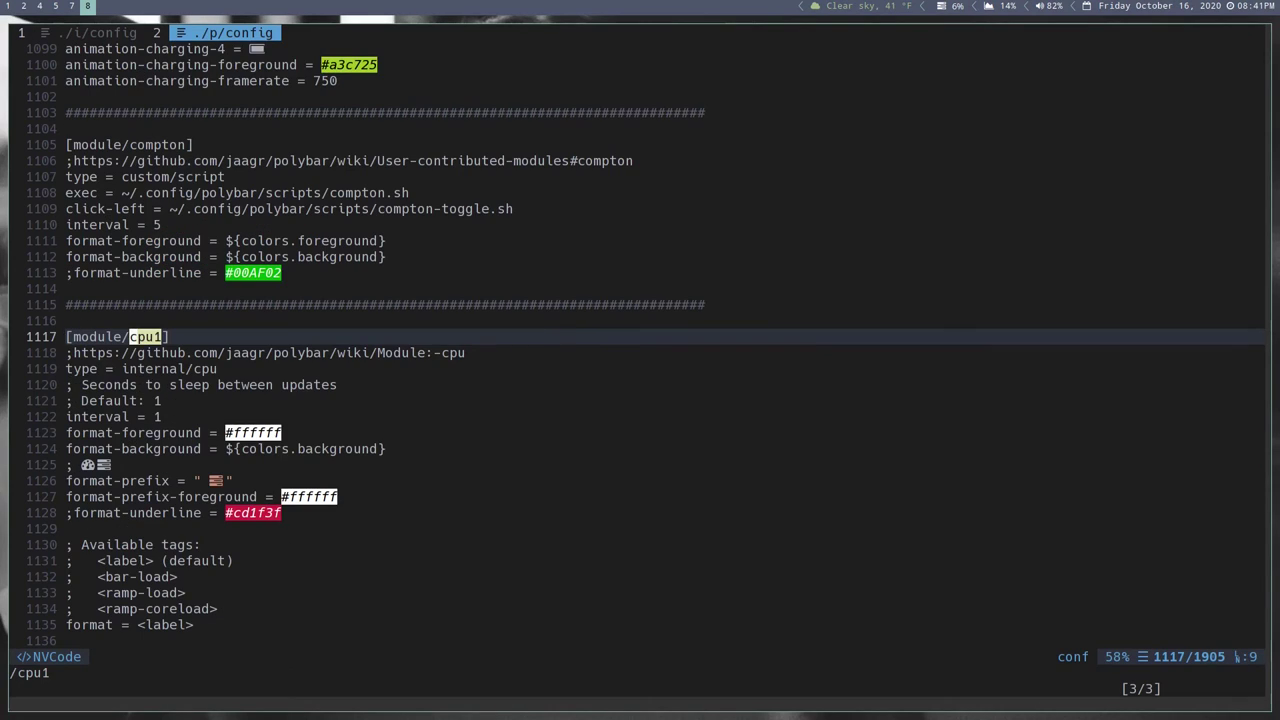
- Replace the cpu1 module's format-foreground value with #ebcb8b
key("j")
key("j")
key("j")
key("j")
key("j")
key("j")
key("j")
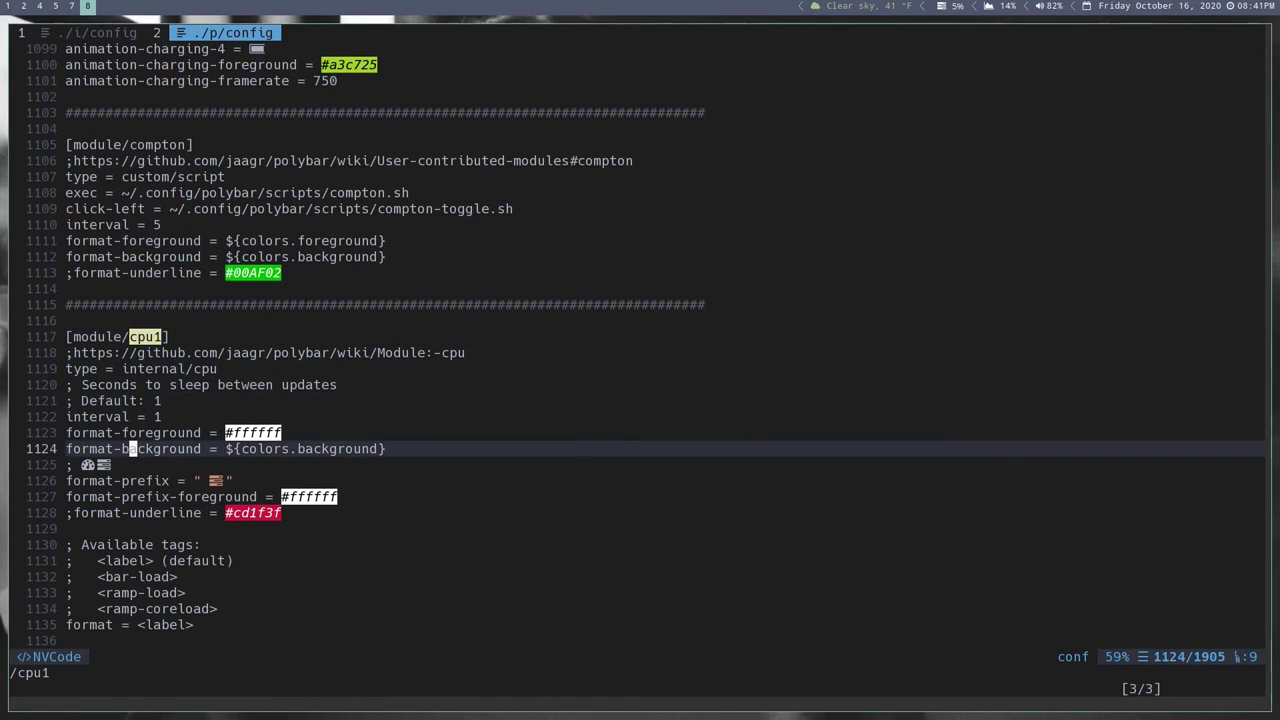
key("k")
key("l")
key("l")
key("l")
key("l")
key("l")
key("l")
key("l")
key("l")
key("l")
key("l")
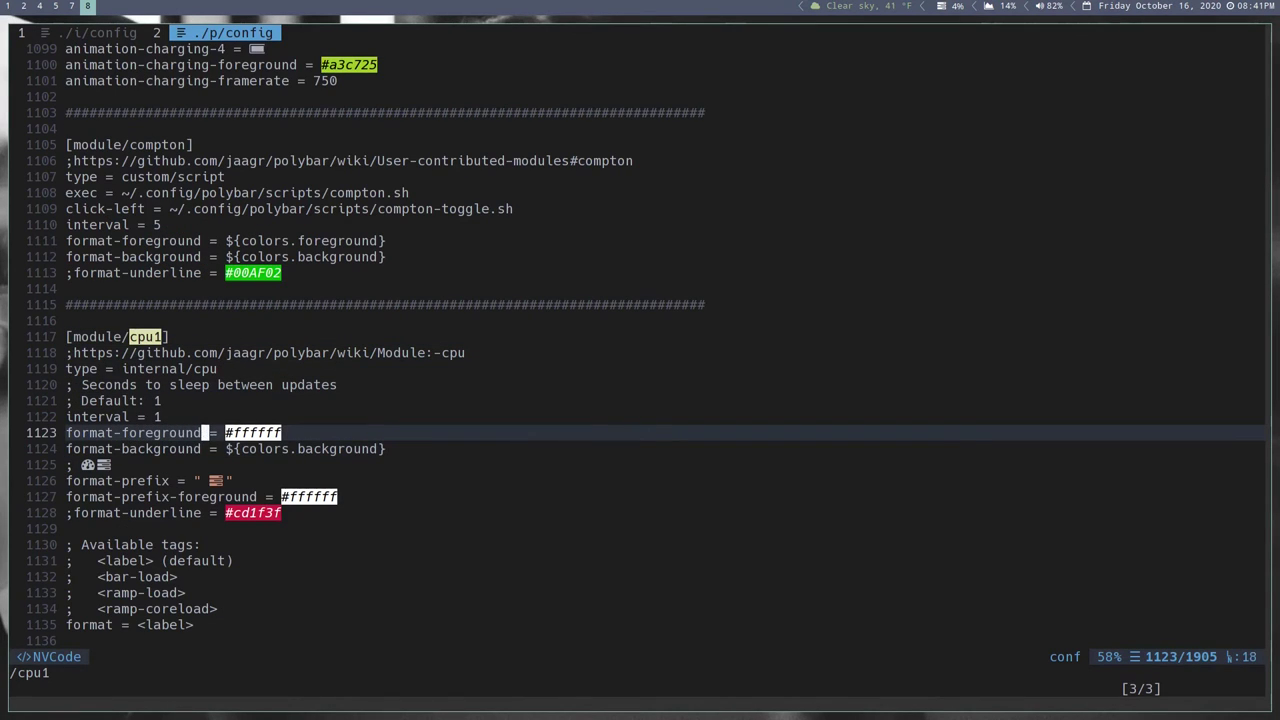
key("l")
key("a")
type("#ebcb8b")
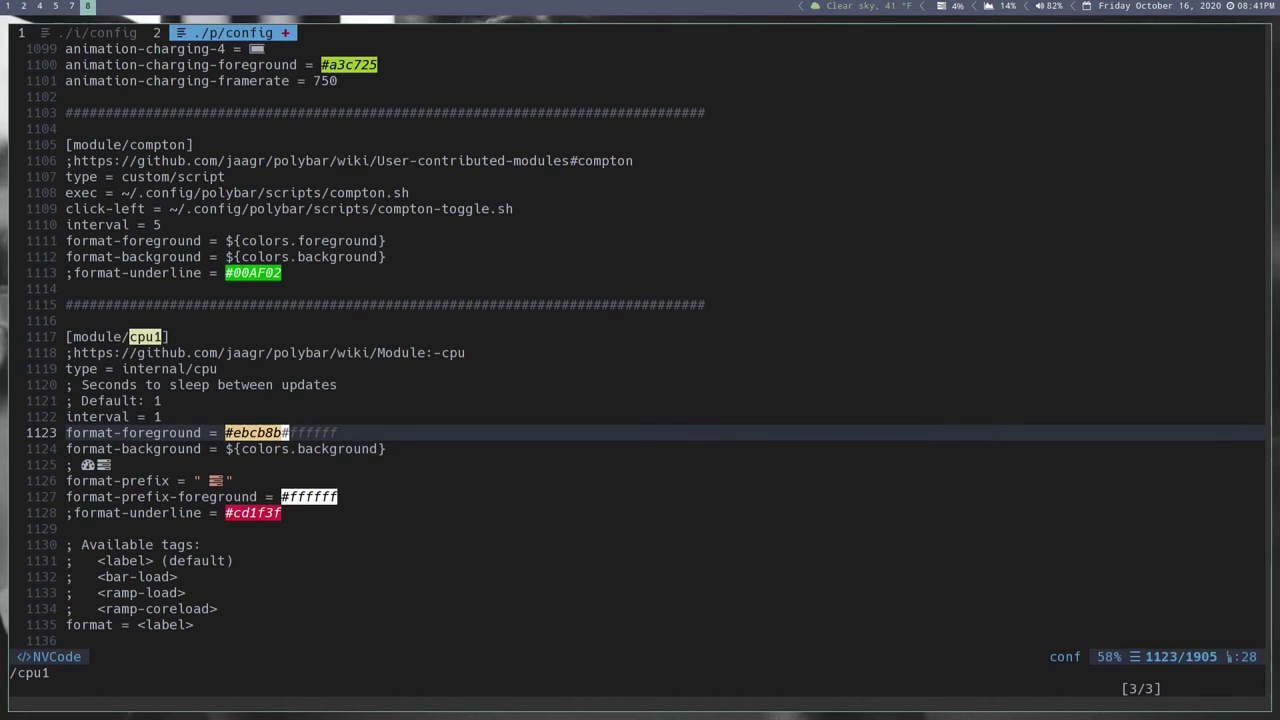
key("Delete")
key("Delete")
key("Delete")
key("Delete")
key("Delete")
key("Delete")
key("Delete")
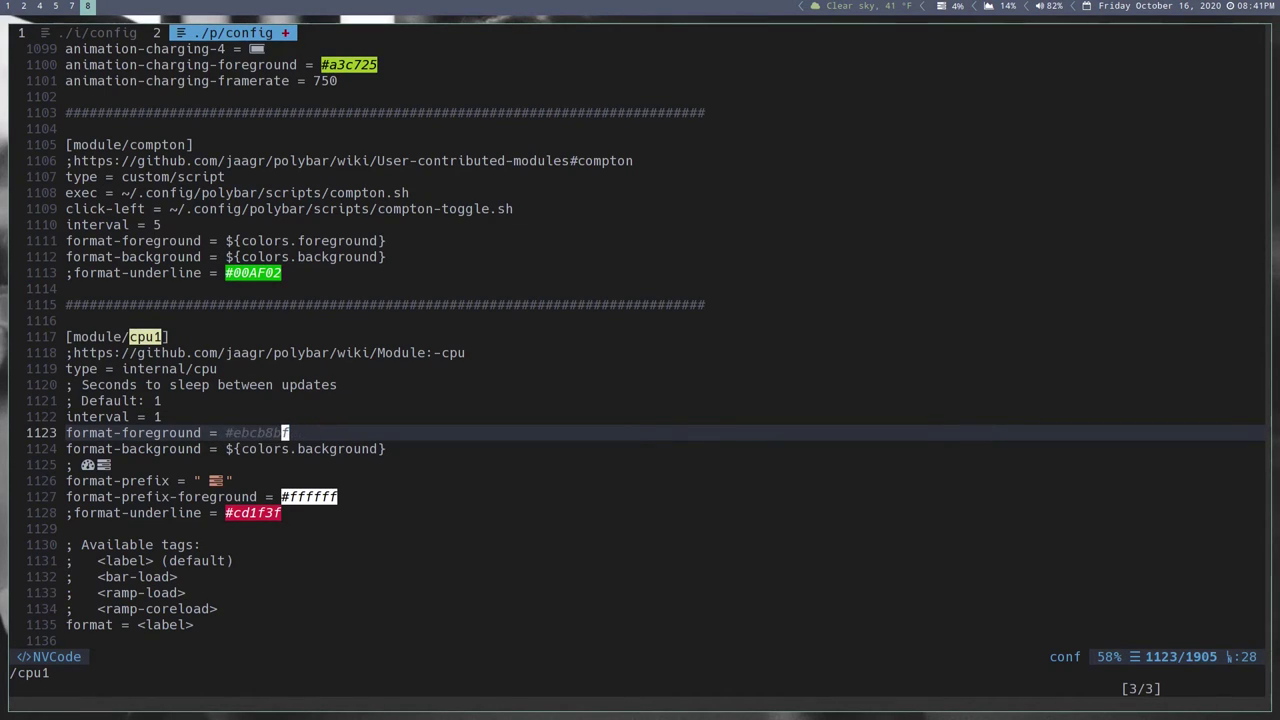
- Set the cpu1 module's format-prefix-foreground to #ebcb8b using the clipboard history, and save the config
key("Down")
key("Down")
key("Down")
key("Down")
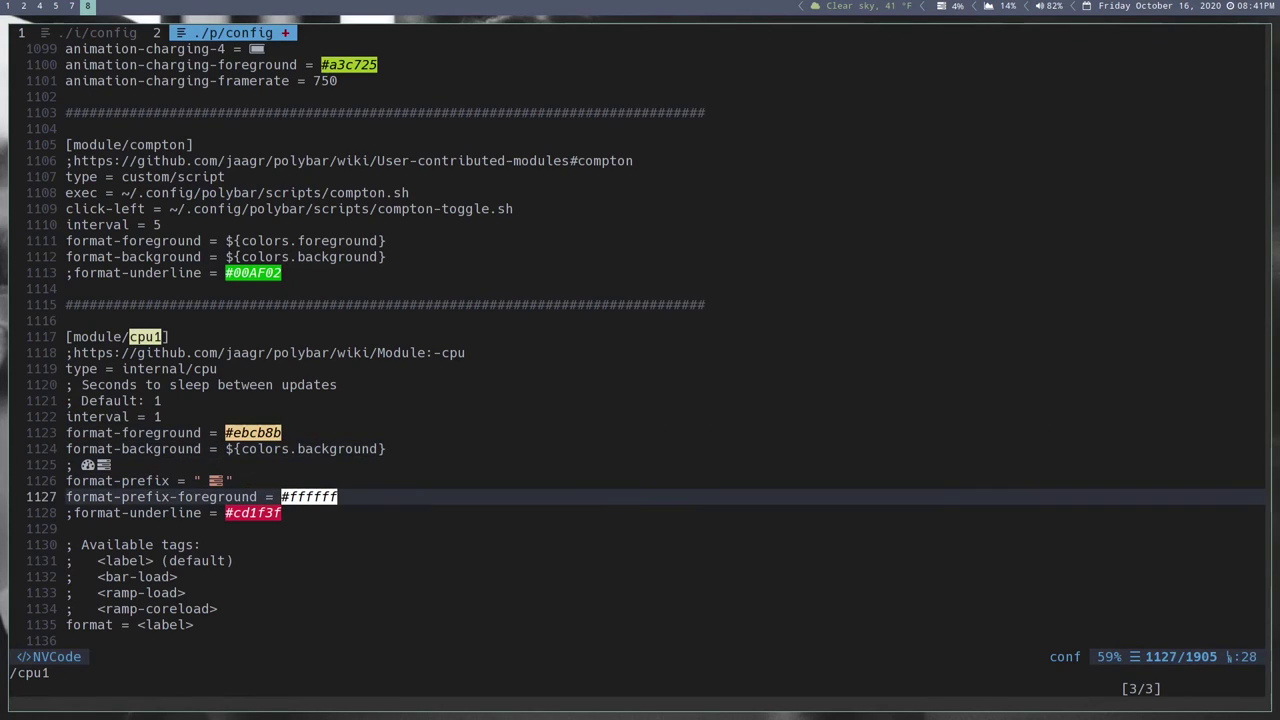
key("Down")
key("Up")
key("Left")
key("Right")
key("shift+c")
key("Escape")
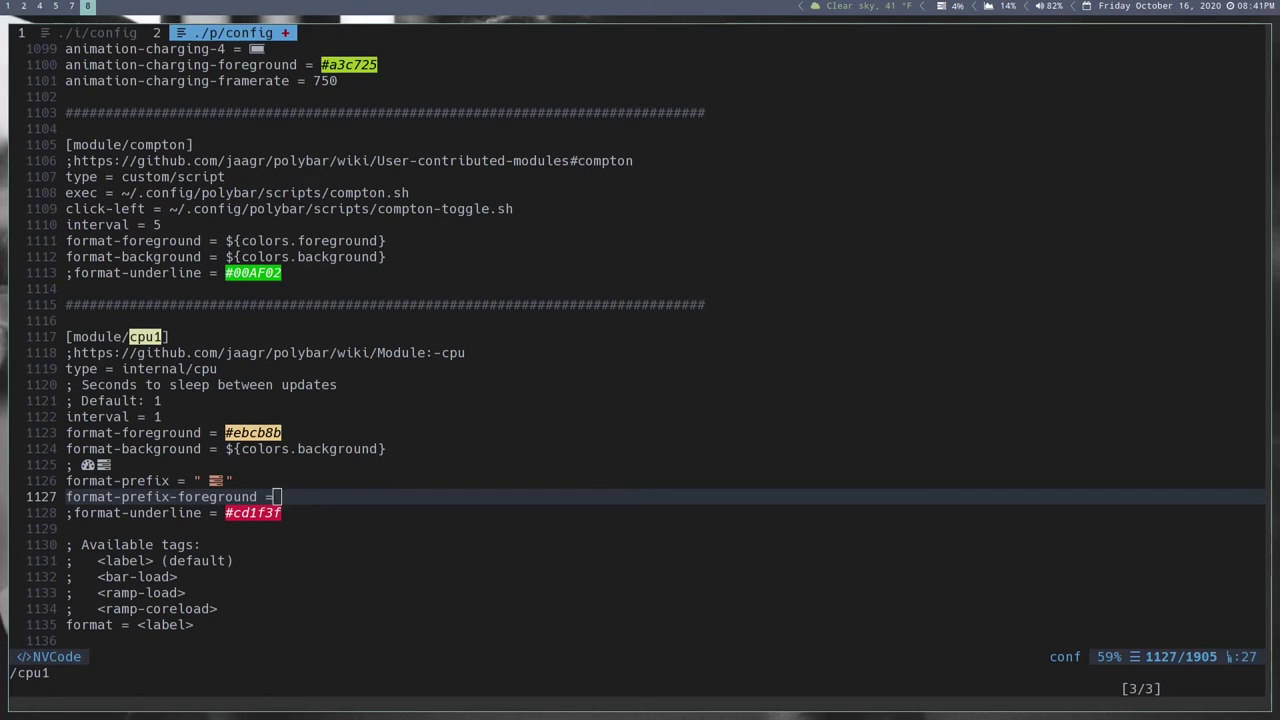
key("super+c")
key("Down")
key("Down")
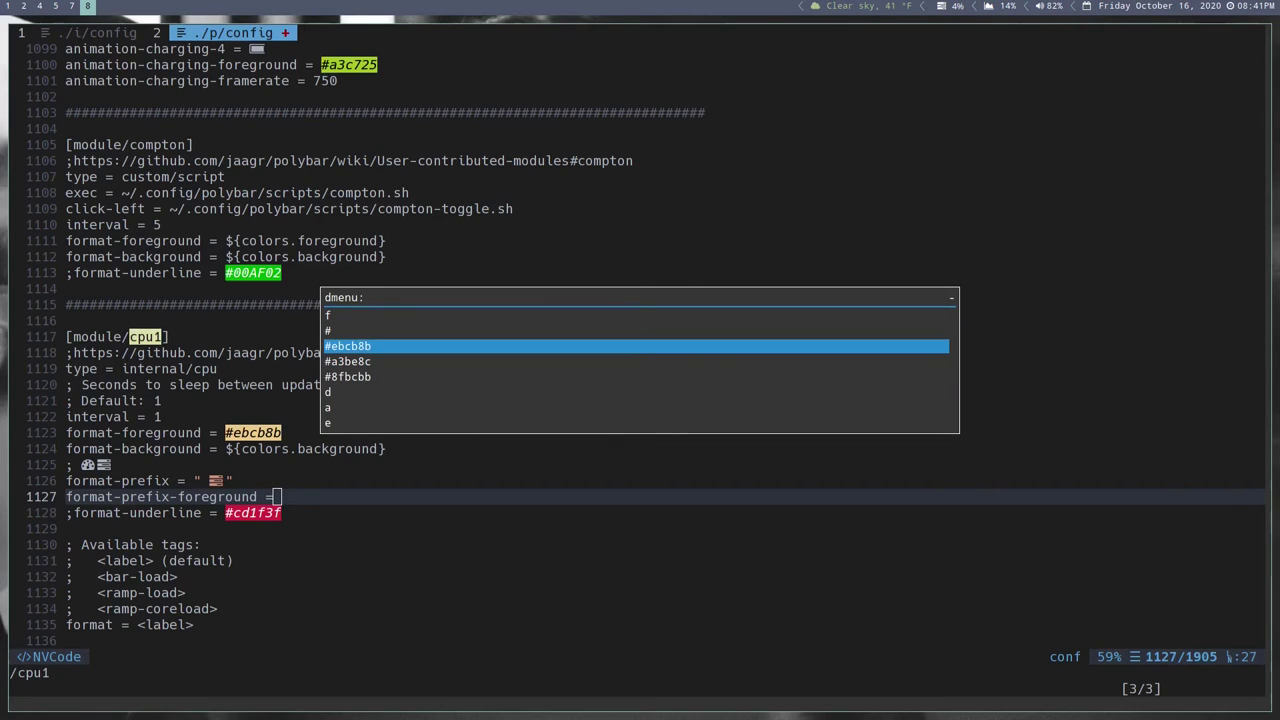
key("Return")
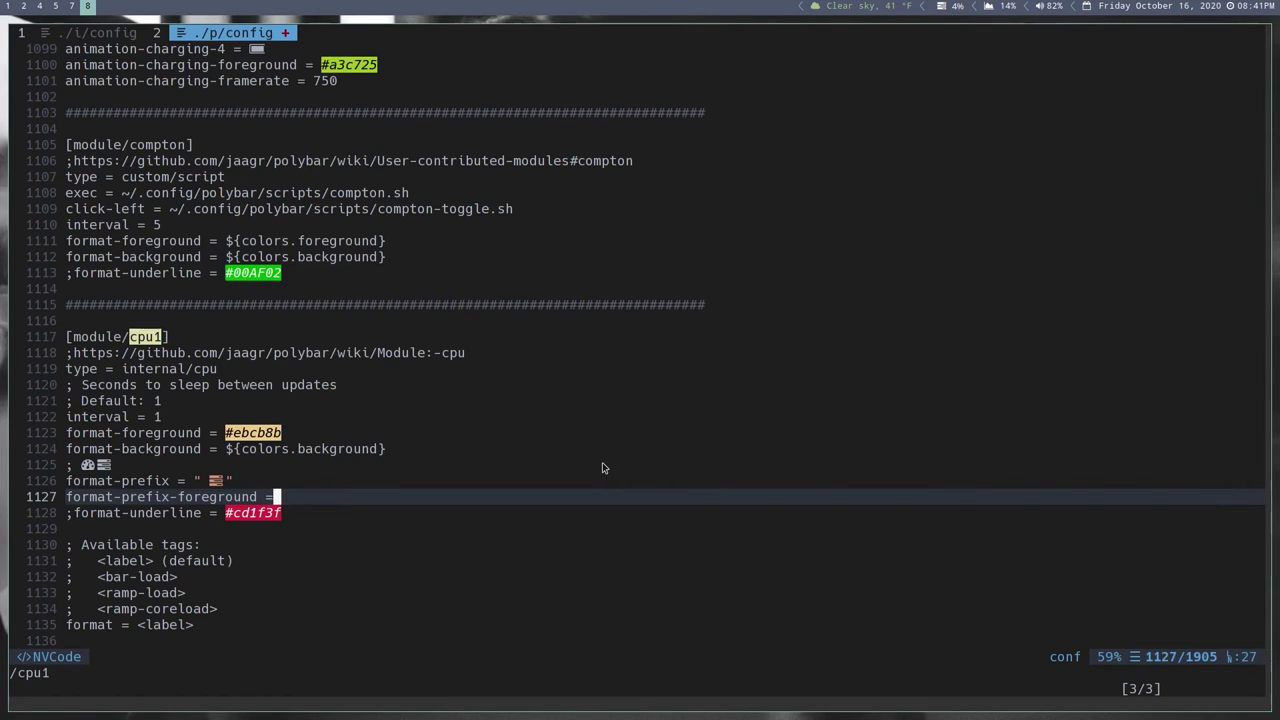
key("p")
key("h")
key("h")
key("h")
key("h")
key("h")
key("h")
type("h:w")
key("Return")
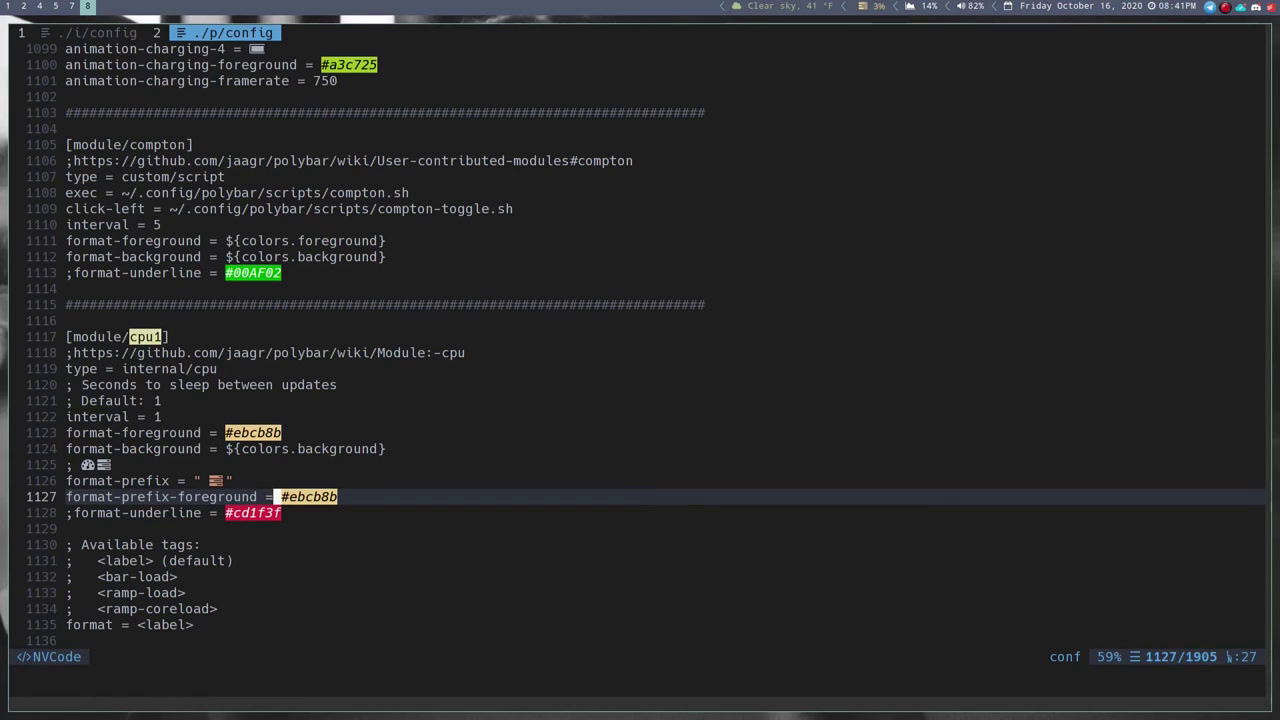
- Switch to the browser, search the web for "text in polybar centered" and read the GitHub issue about centering text vertically
key("super+7")
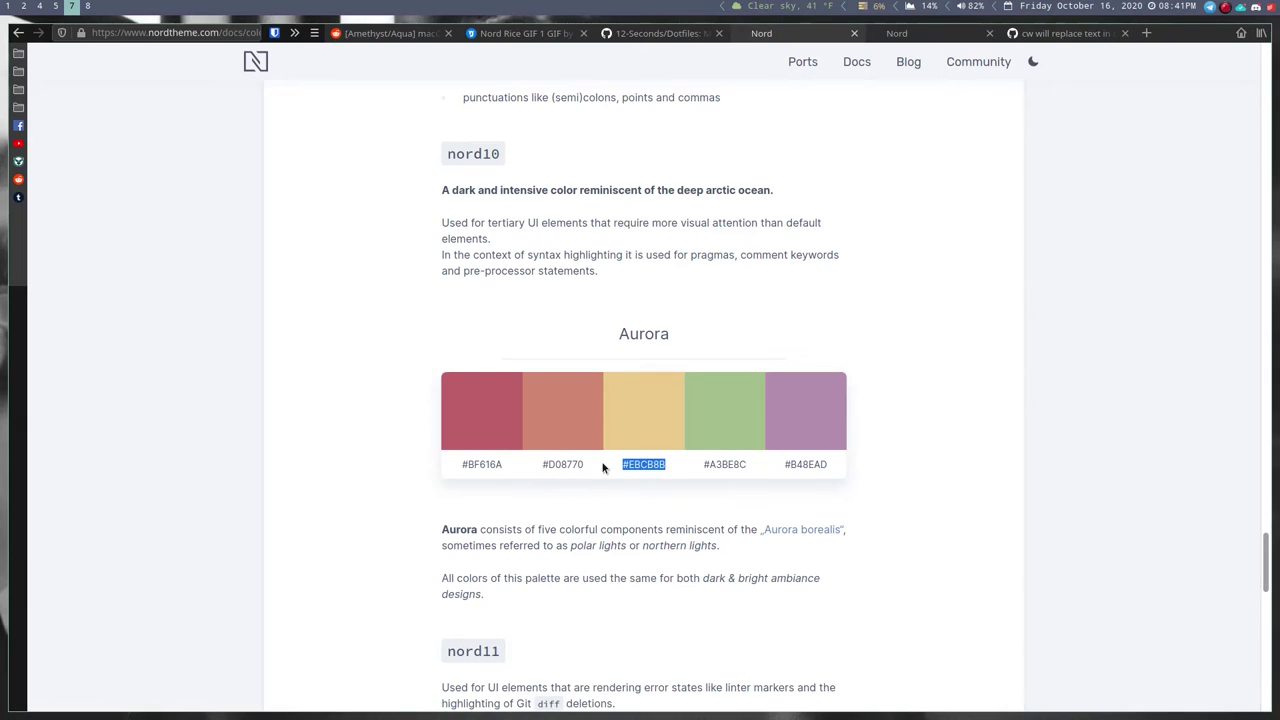
left_click(171, 33)
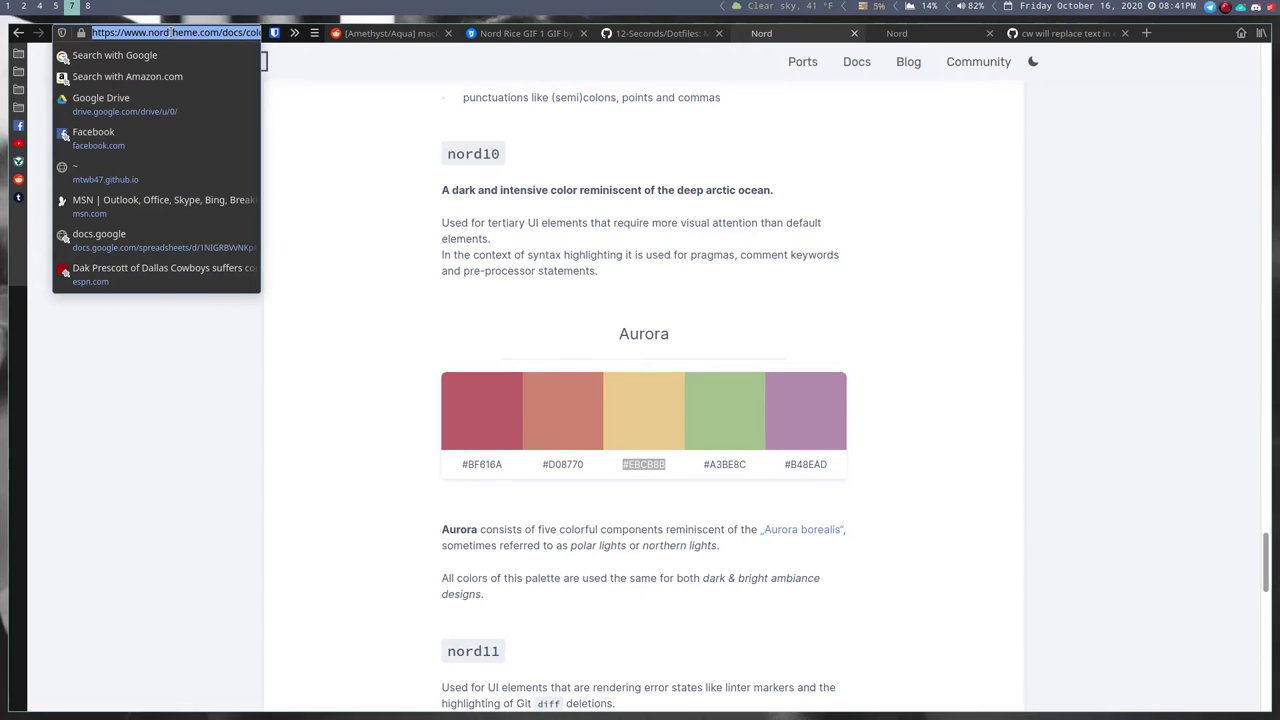
type("text in ")
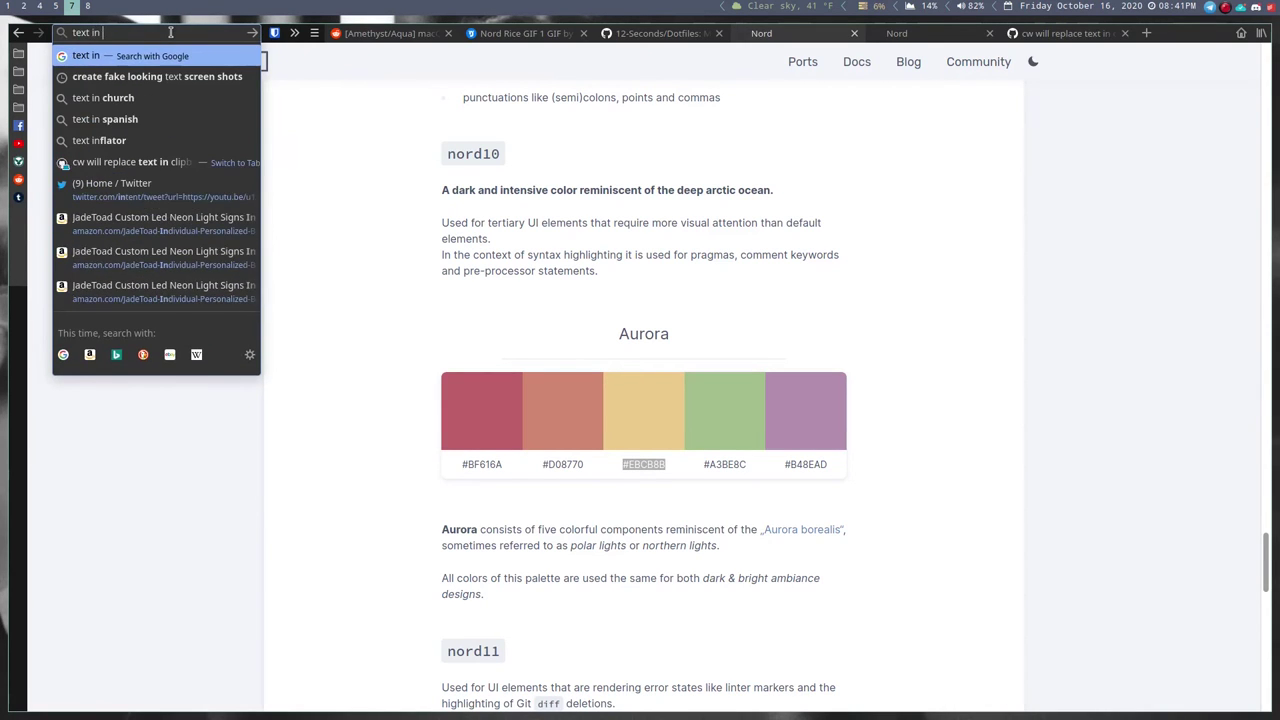
type("polybar cente")
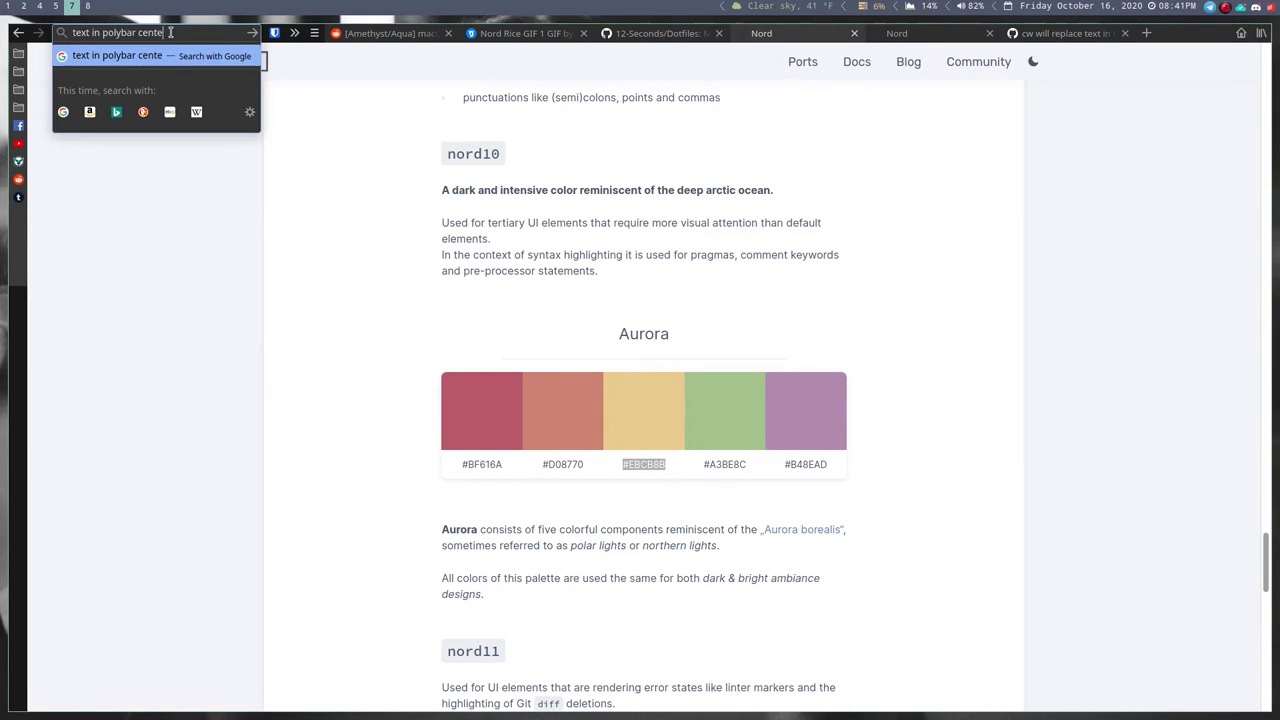
type("red")
key("Return")
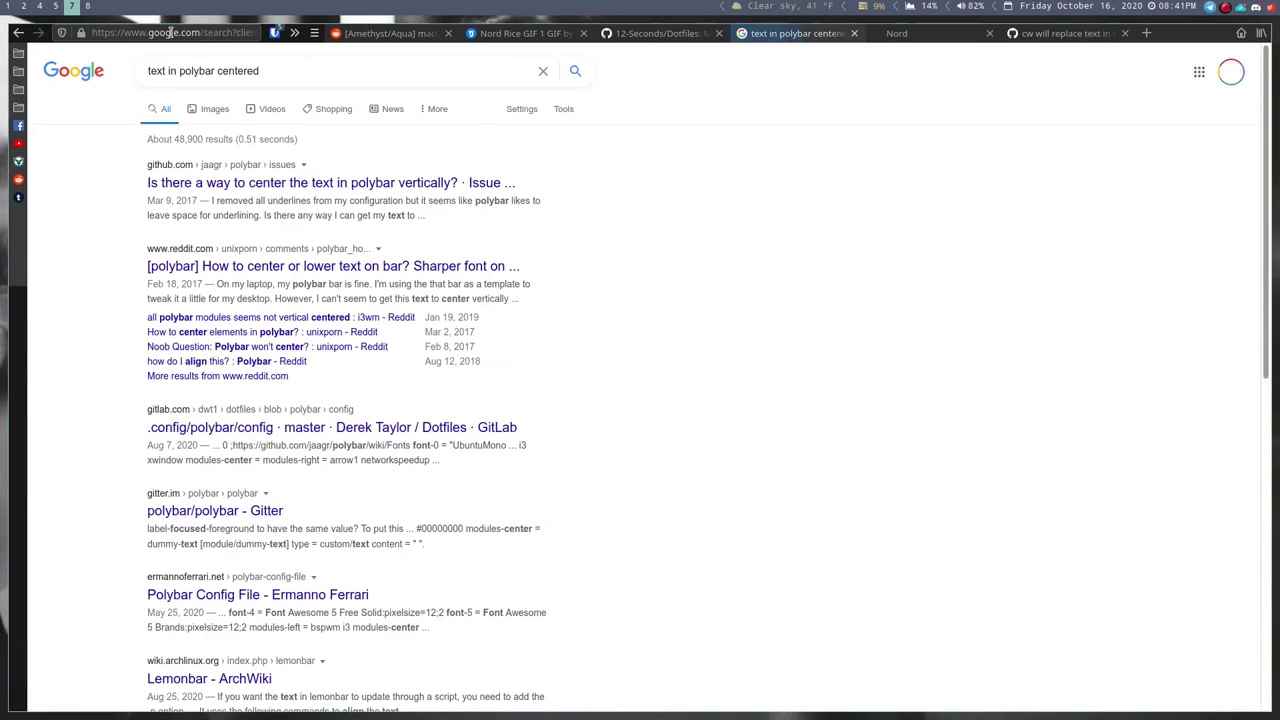
left_click(282, 182)
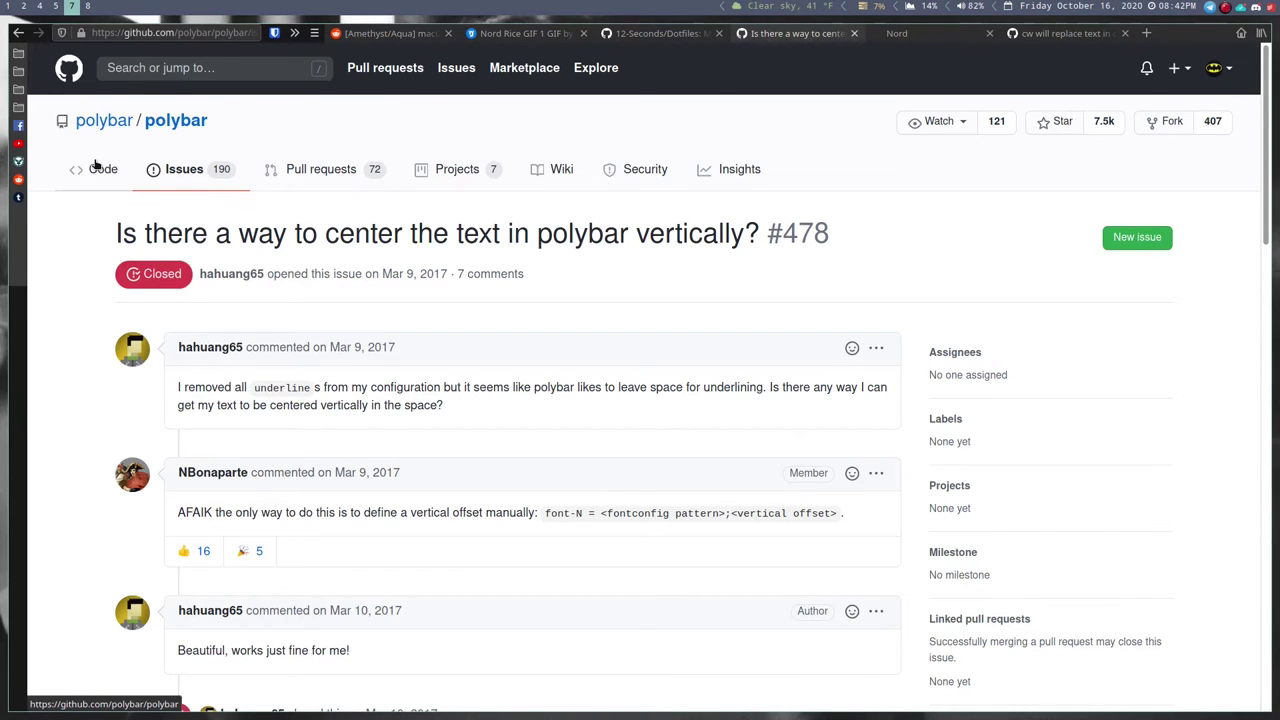
scroll(95, 165, "down", 5)
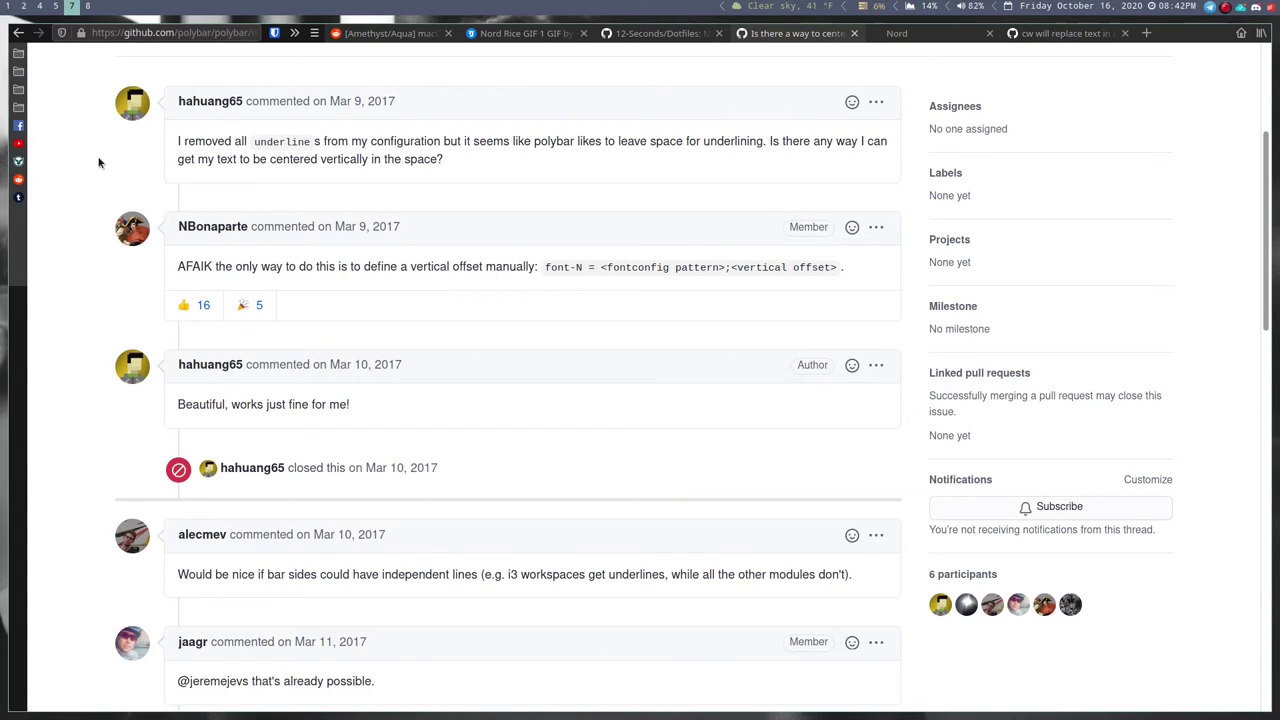
- Return to the Polybar config in NVCode and search for "font" until reaching the main bar's font definitions
key("super+8")
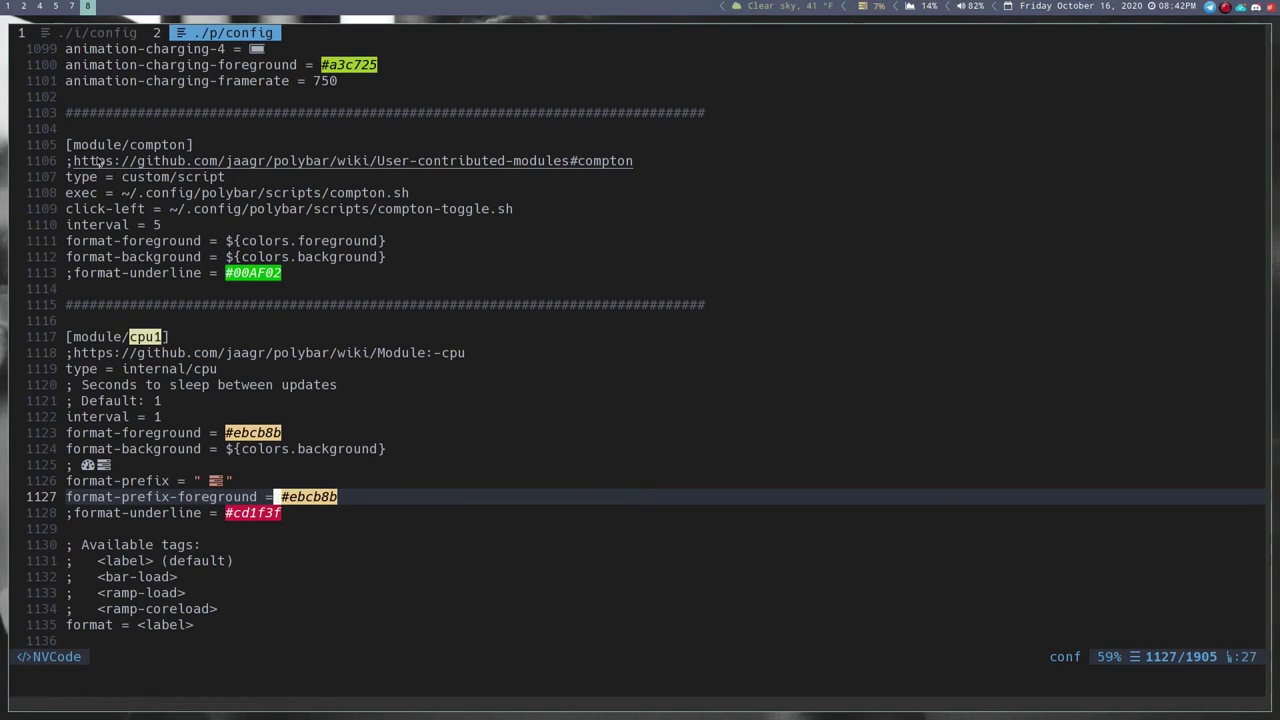
type("/font")
key("Return")
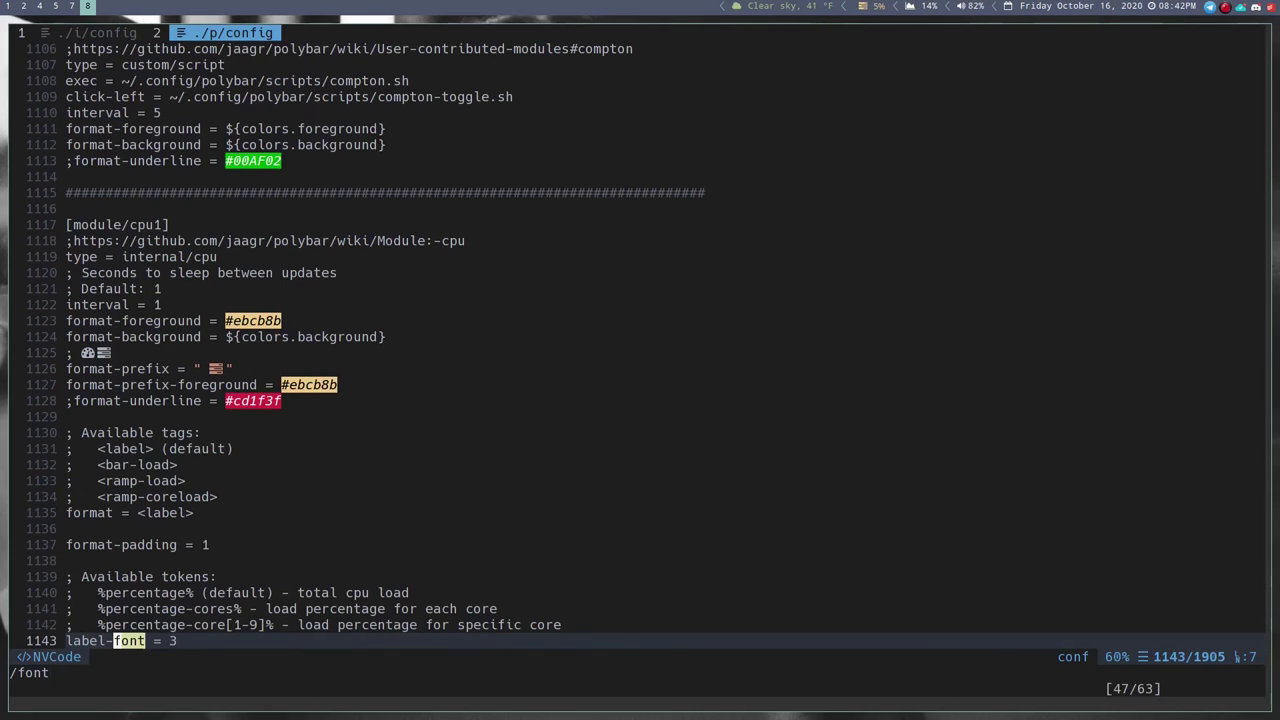
key("n")
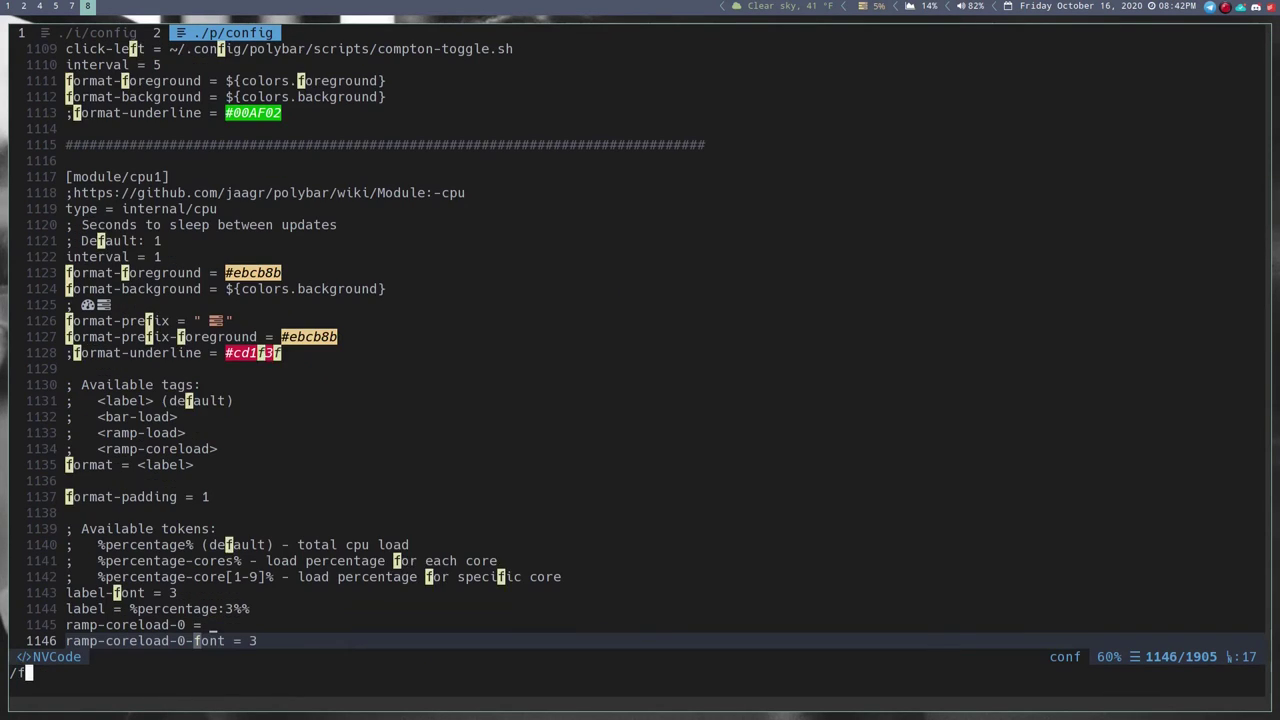
key("n")
key("n")
key("n")
key("n")
key("n")
key("n")
key("n")
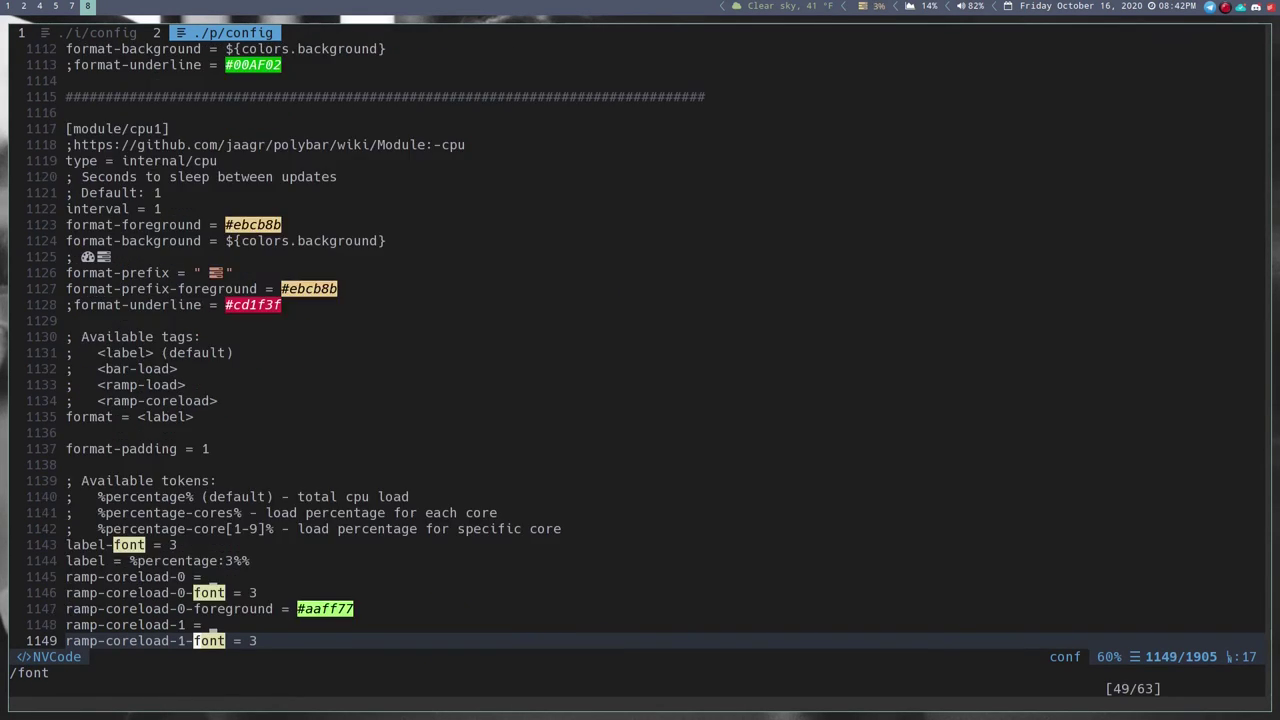
key("n")
key("n")
key("n")
key("n")
key("n")
key("n")
key("n")
key("n")
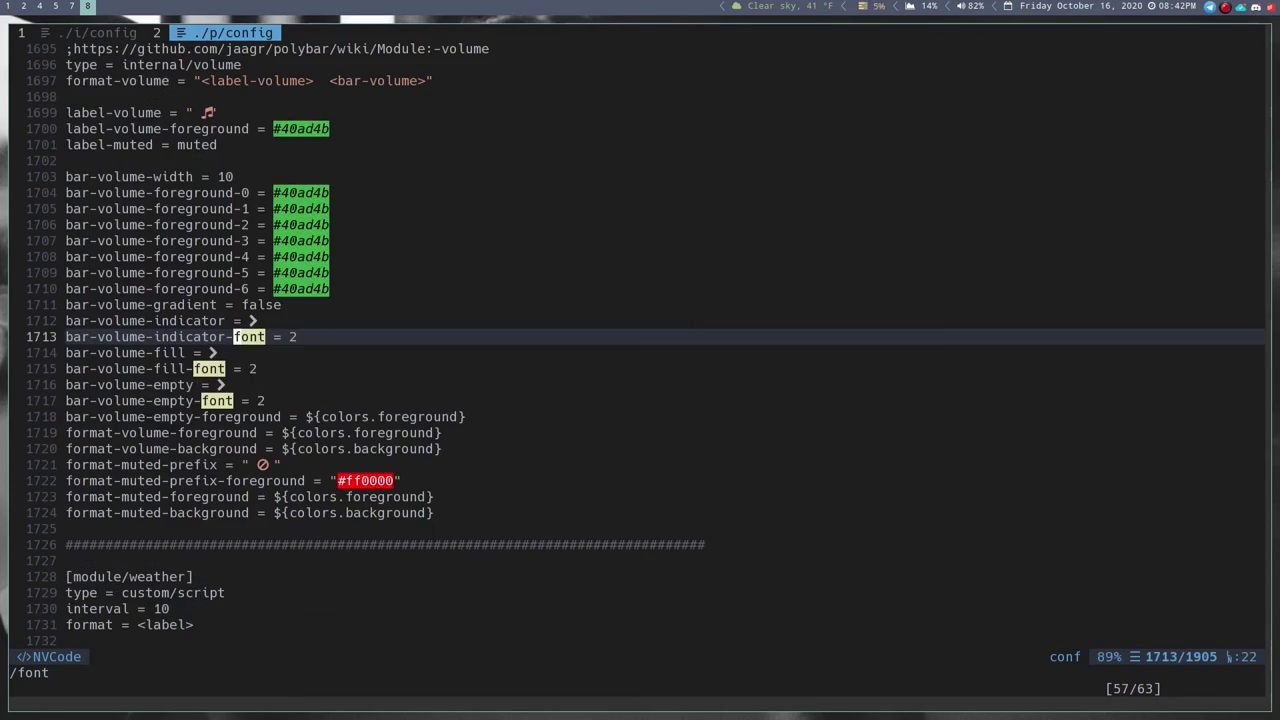
key("n")
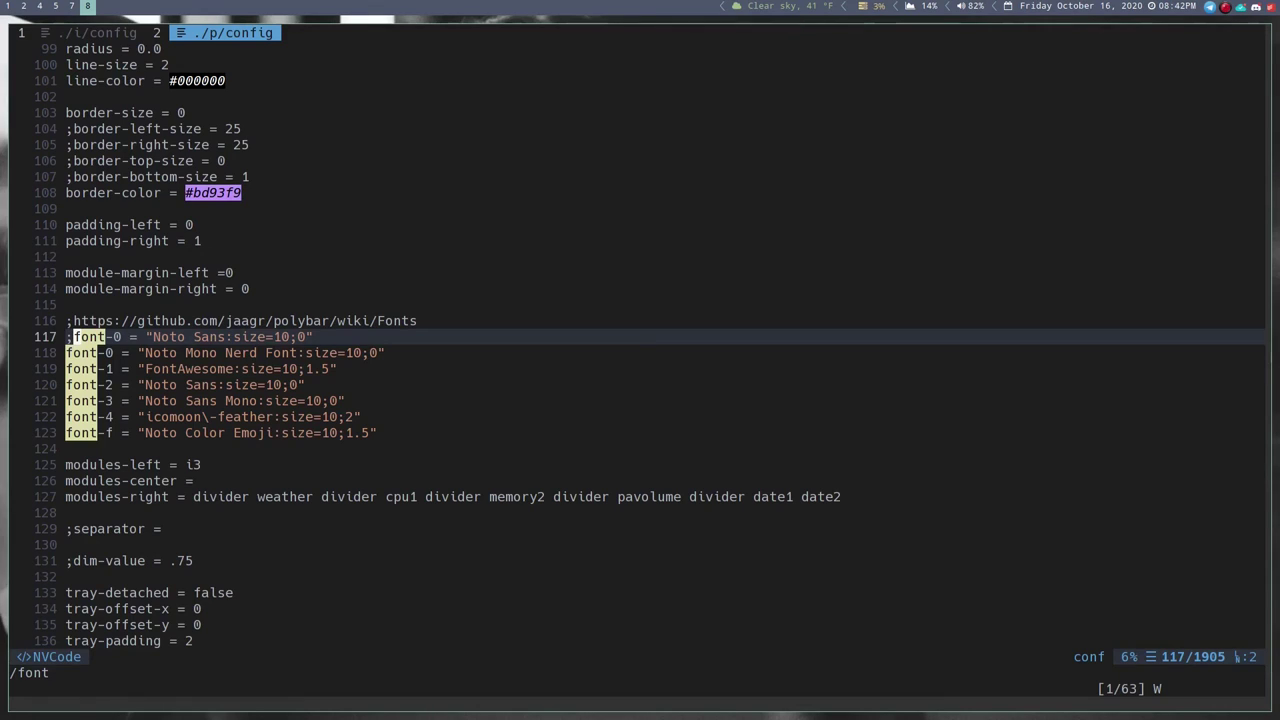
- Change the vertical offset of the active font-0 entry, Noto Mono Nerd Font, to 2 and save the config
key("j")
key("j")
key("k")
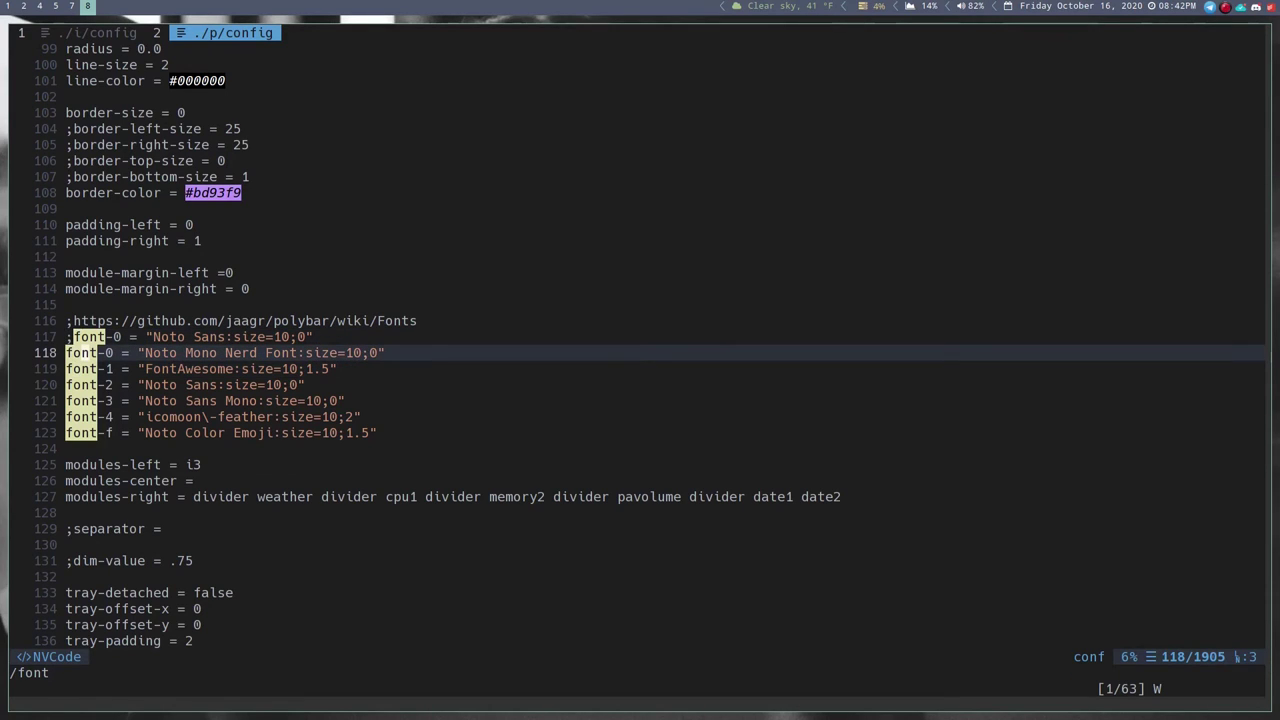
key("w")
key("w")
key("w")
key("w")
key("w")
key("w")
key("w")
key("w")
key("w")
key("w")
key("w")
key("w")
key("w")
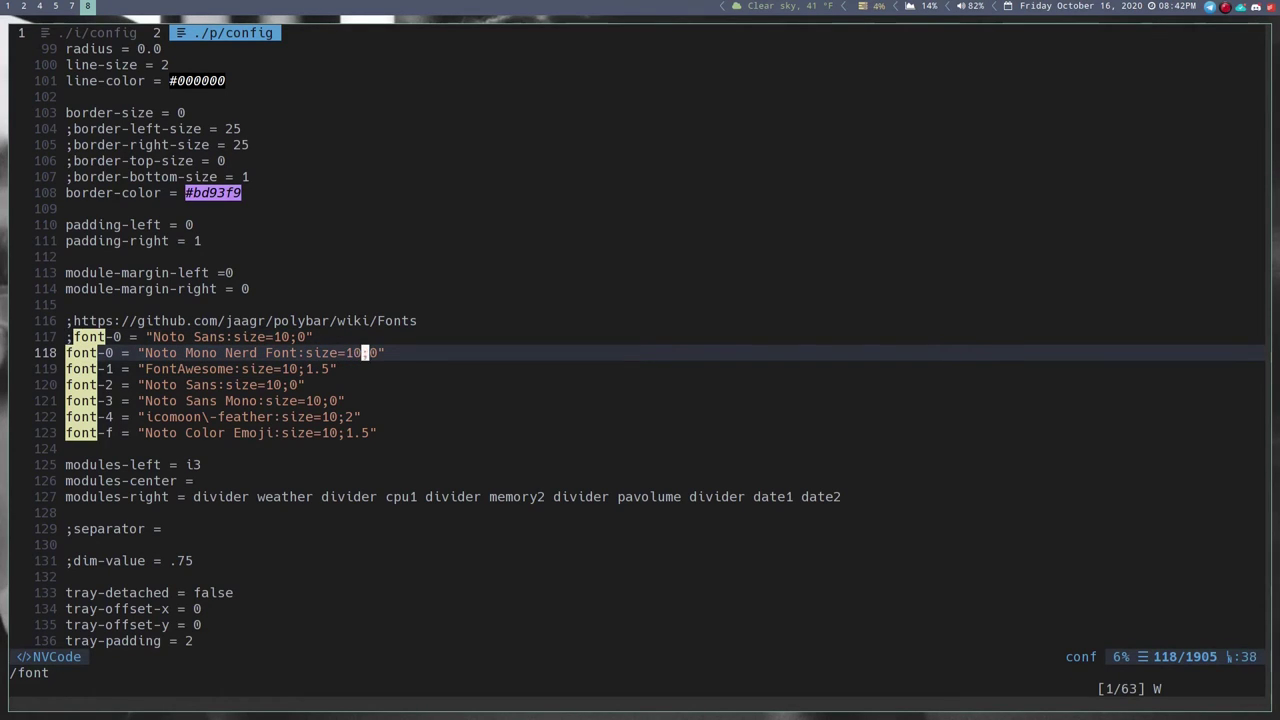
type("ws2")
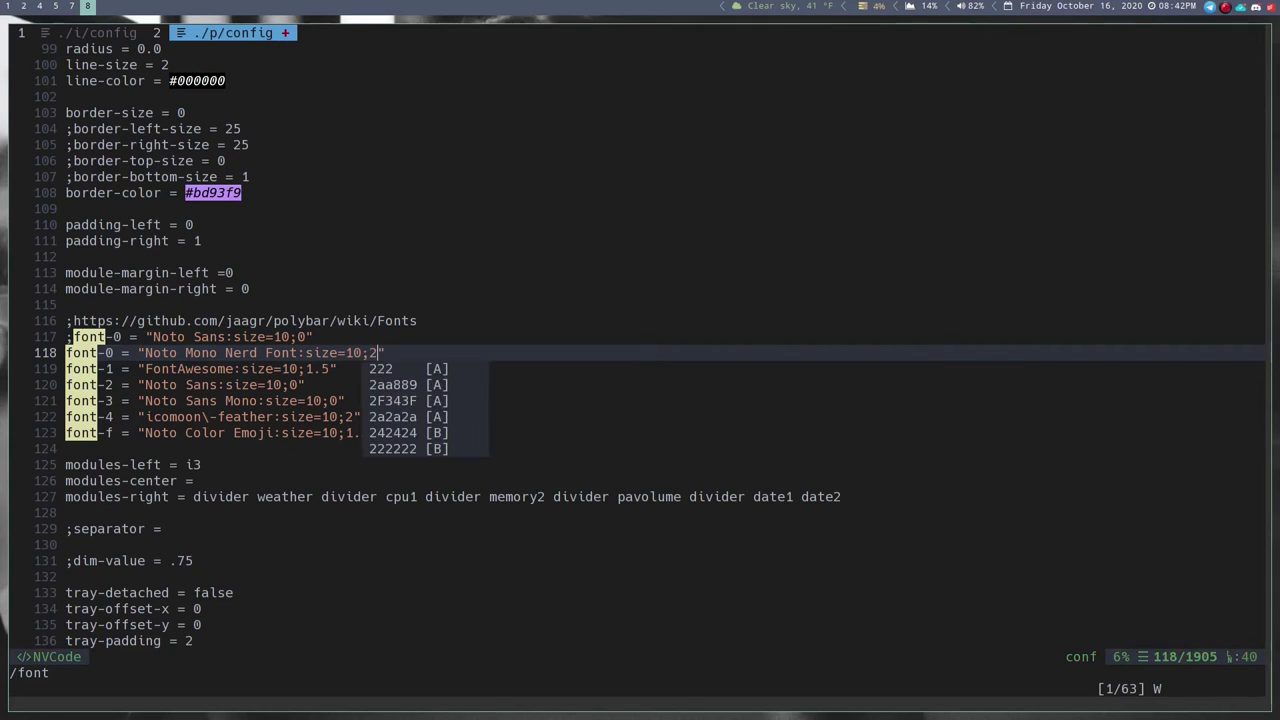
key("Escape")
type(":w")
key("Return")
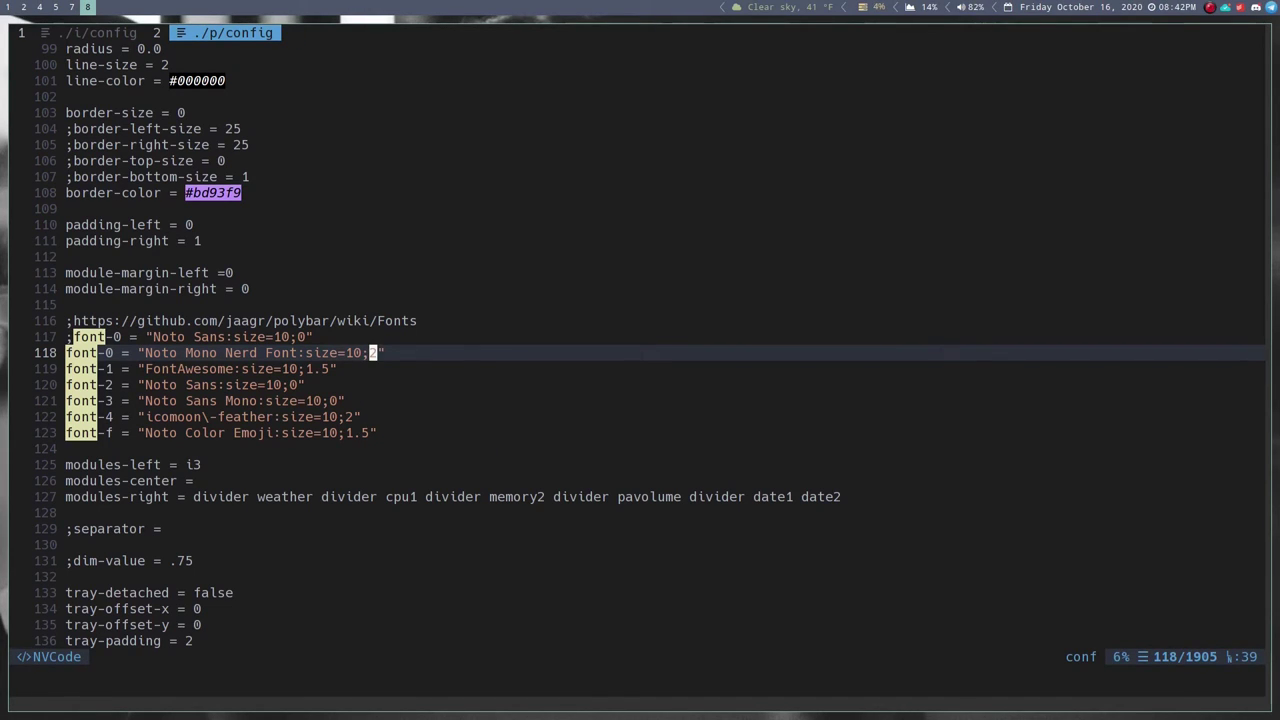
- Set the height of the [bar/mainbar-i3] section to 22 and save the config
key("j")
key("j")
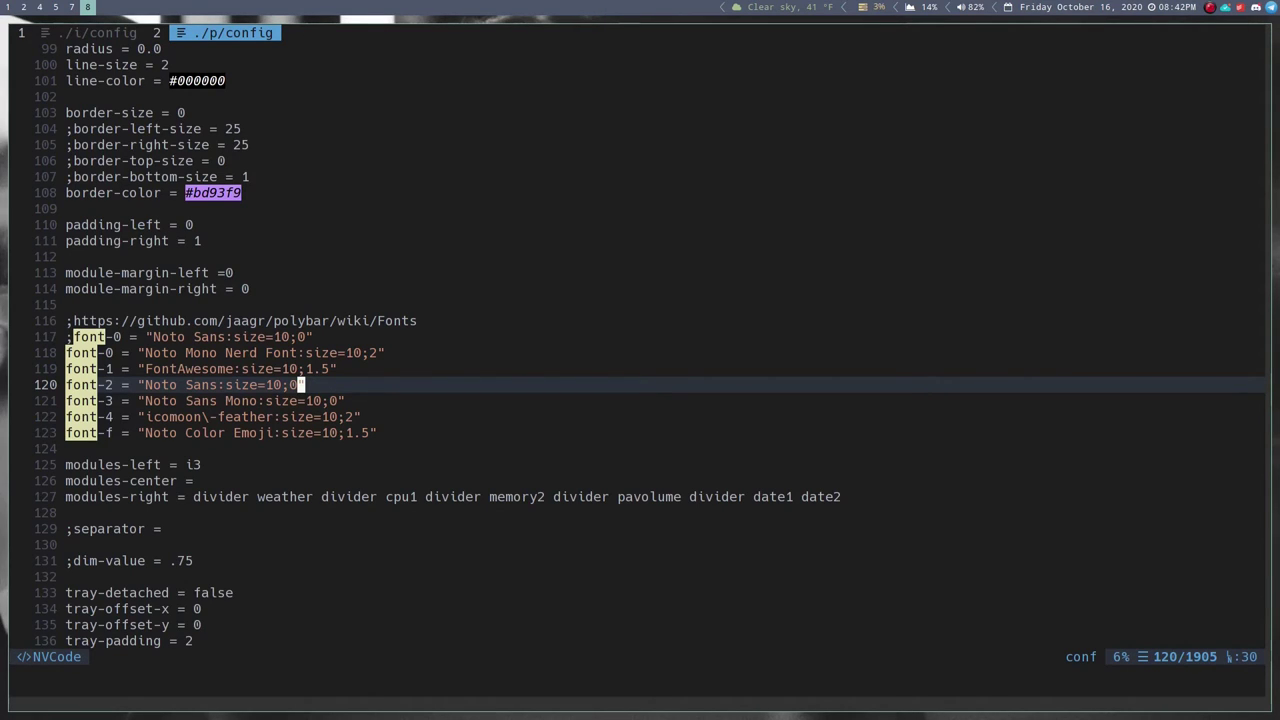
key("k")
key("k")
key("k")
key("k")
key("k")
key("k")
key("k")
key("k")
key("k")
key("k")
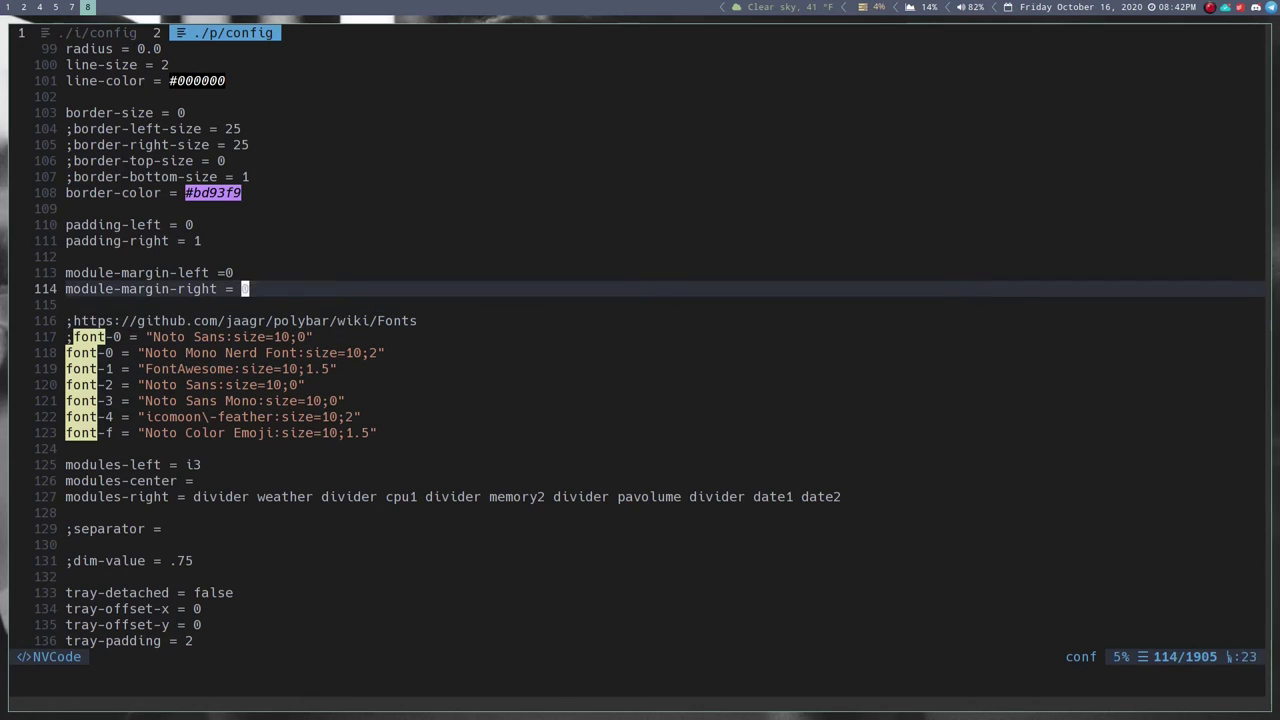
key("k")
key("k")
key("k")
key("k")
key("k")
key("k")
key("k")
key("k")
key("k")
key("k")
key("k")
key("k")
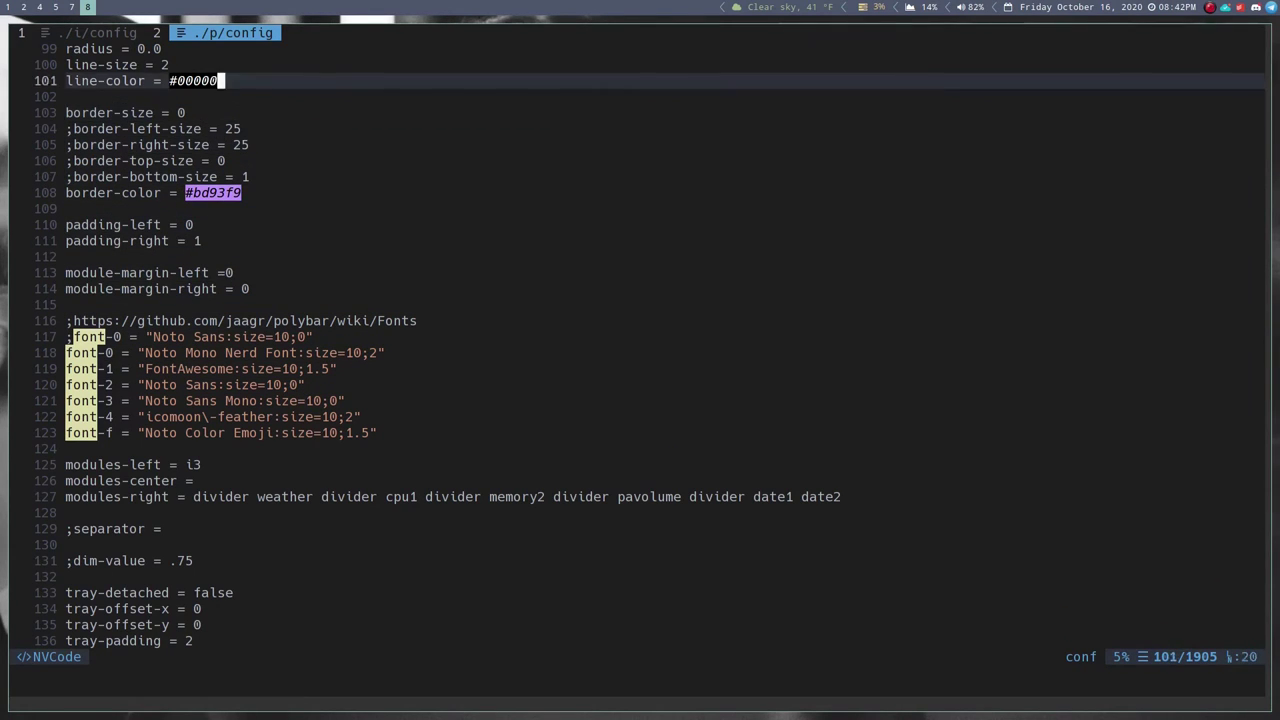
key("k")
key("k")
key("k")
key("k")
key("k")
key("k")
key("k")
key("k")
key("k")
key("k")
key("k")
key("k")
key("k")
key("k")
key("k")
key("k")
key("k")
key("k")
key("k")
key("k")
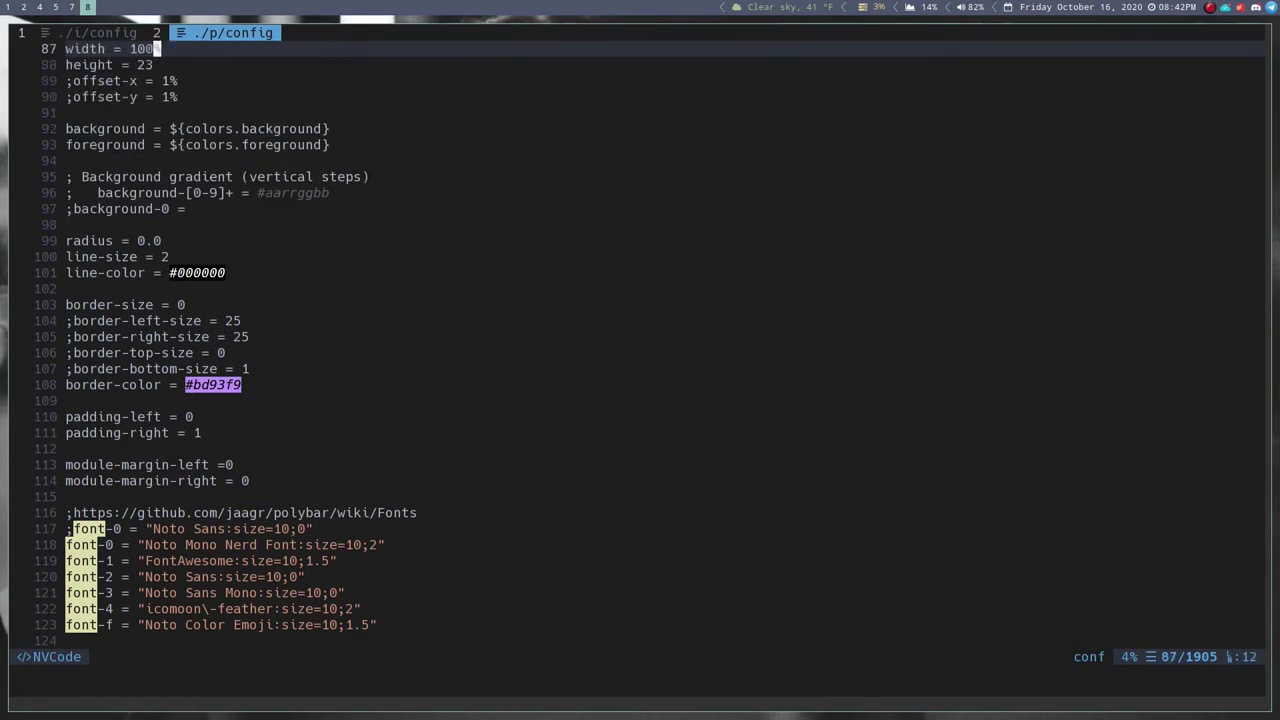
key("j")
key("j")
key("j")
key("j")
key("j")
key("j")
key("j")
key("j")
key("j")
key("j")
key("j")
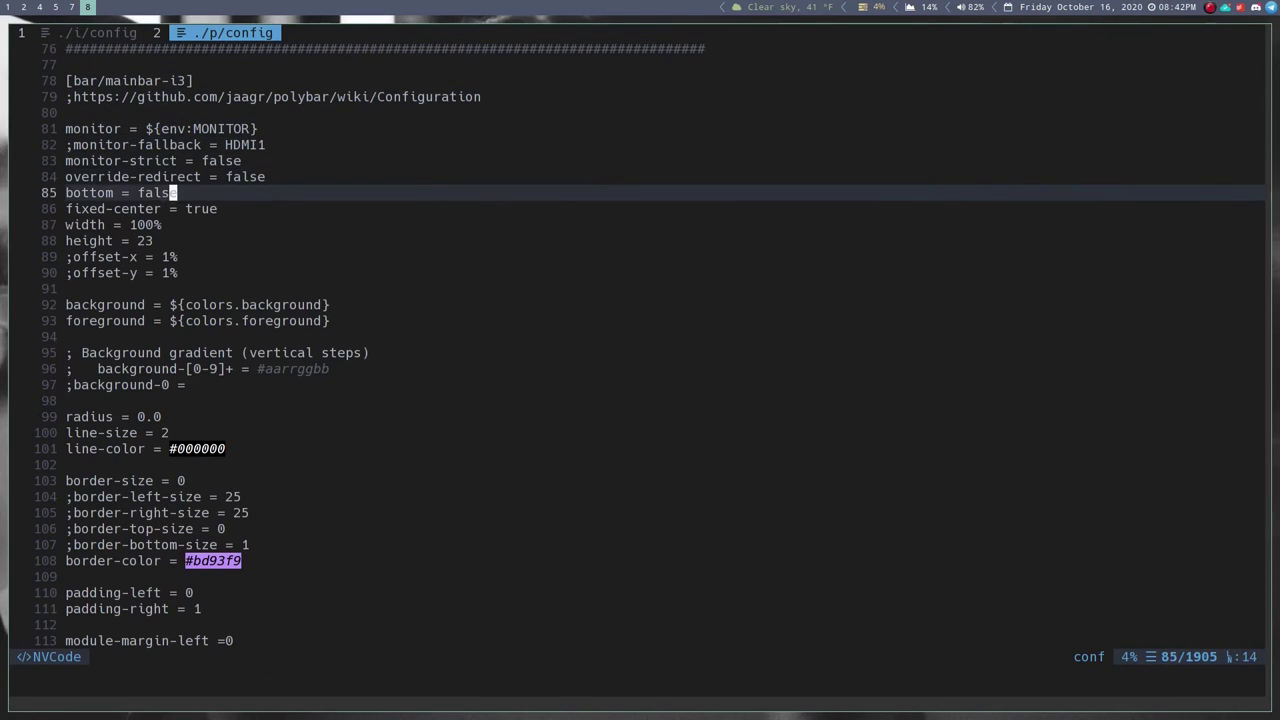
key("j")
type("xi3")
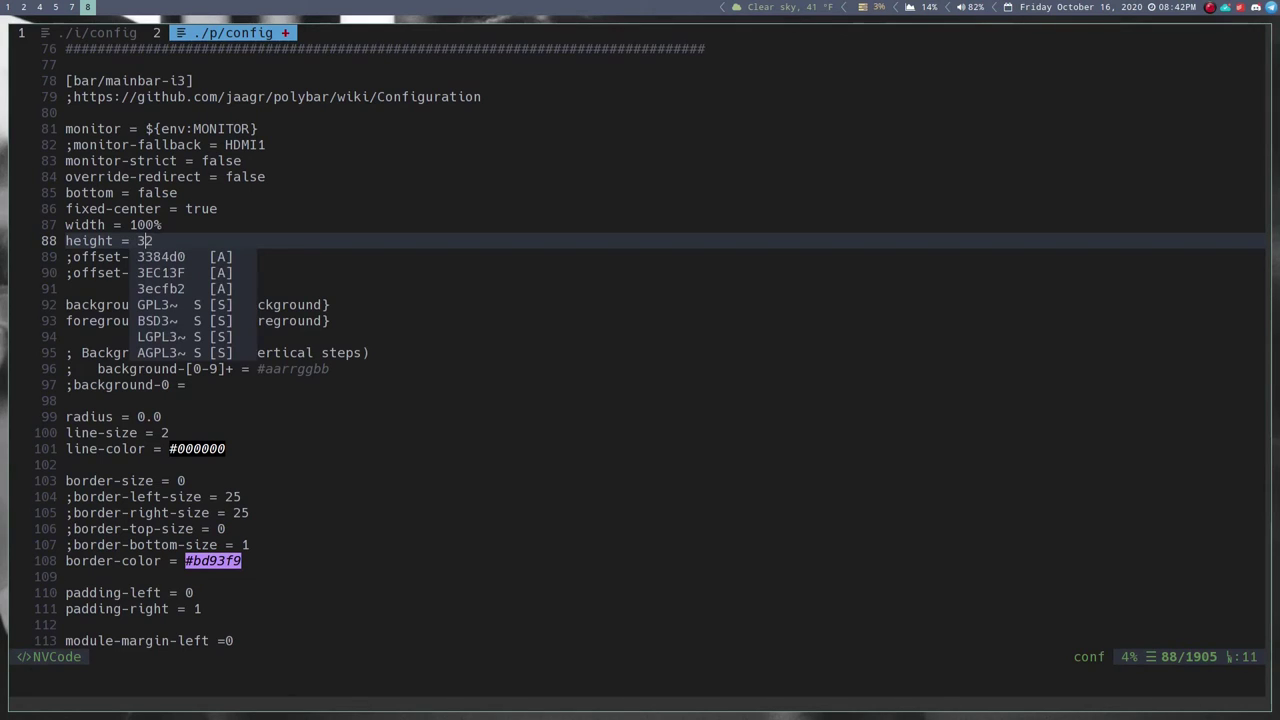
key("BackSpace")
type("2")
key("Escape")
type(":w")
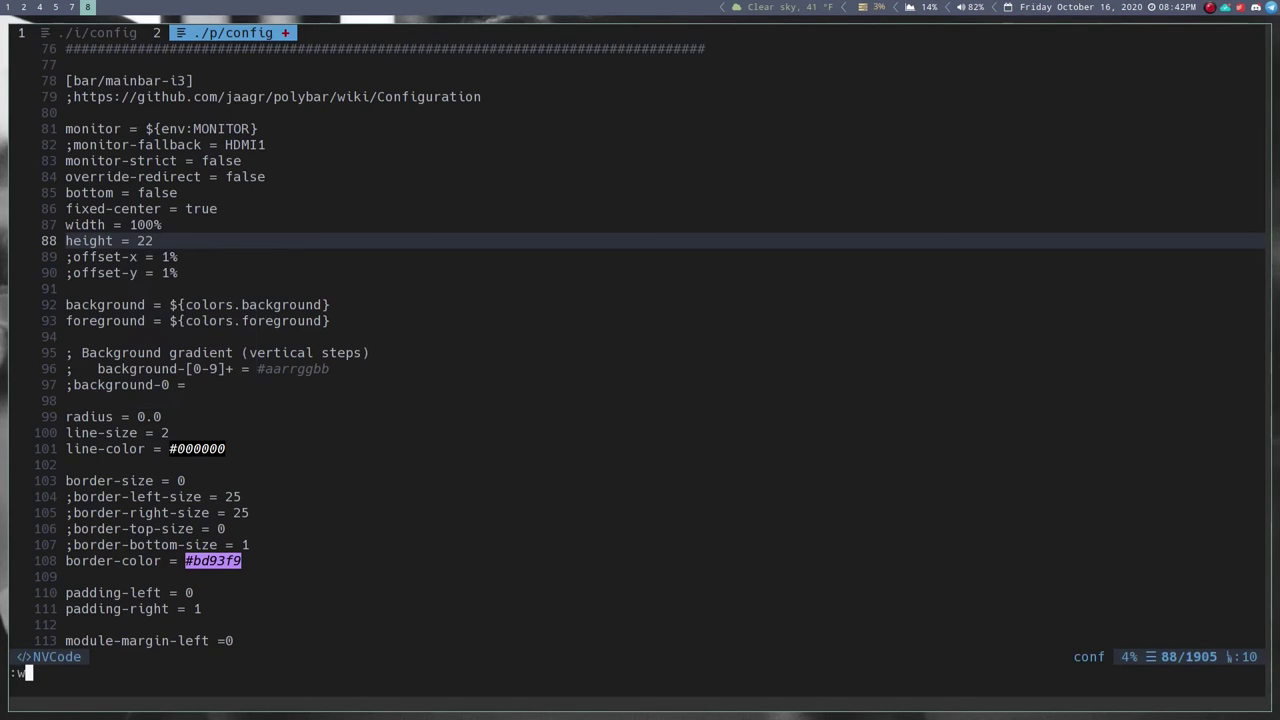
key("Return")
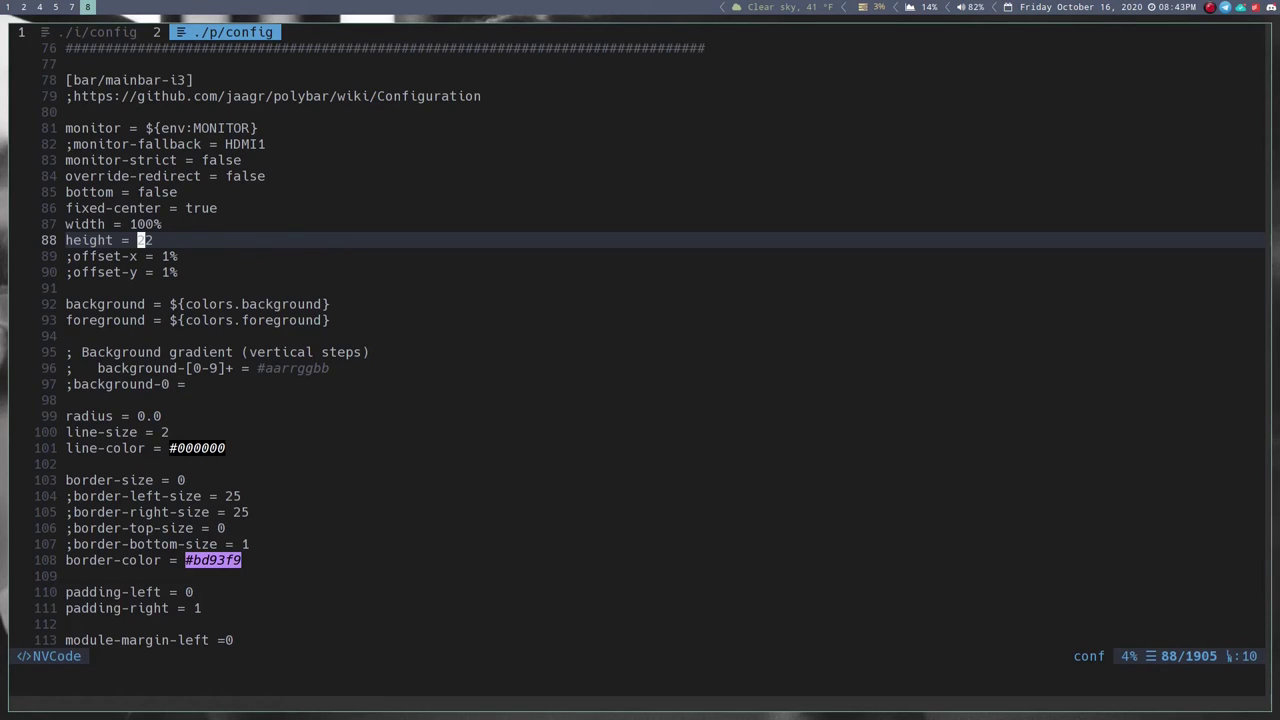
- Review the main bar's line, border, padding, module margin and font settings below the height entry
key("j")
key("j")
key("j")
key("j")
key("j")
key("j")
key("j")
key("j")
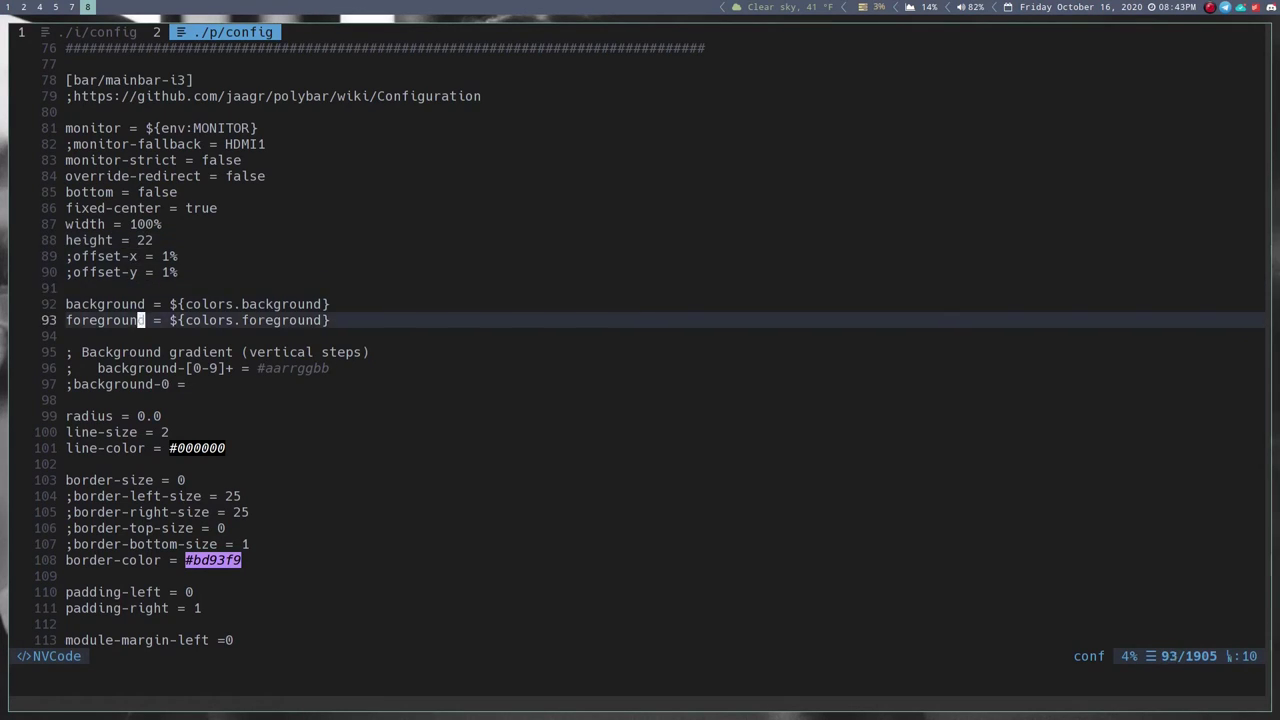
key("j")
key("j")
key("j")
key("j")
key("j")
key("j")
key("j")
key("j")
key("j")
key("j")
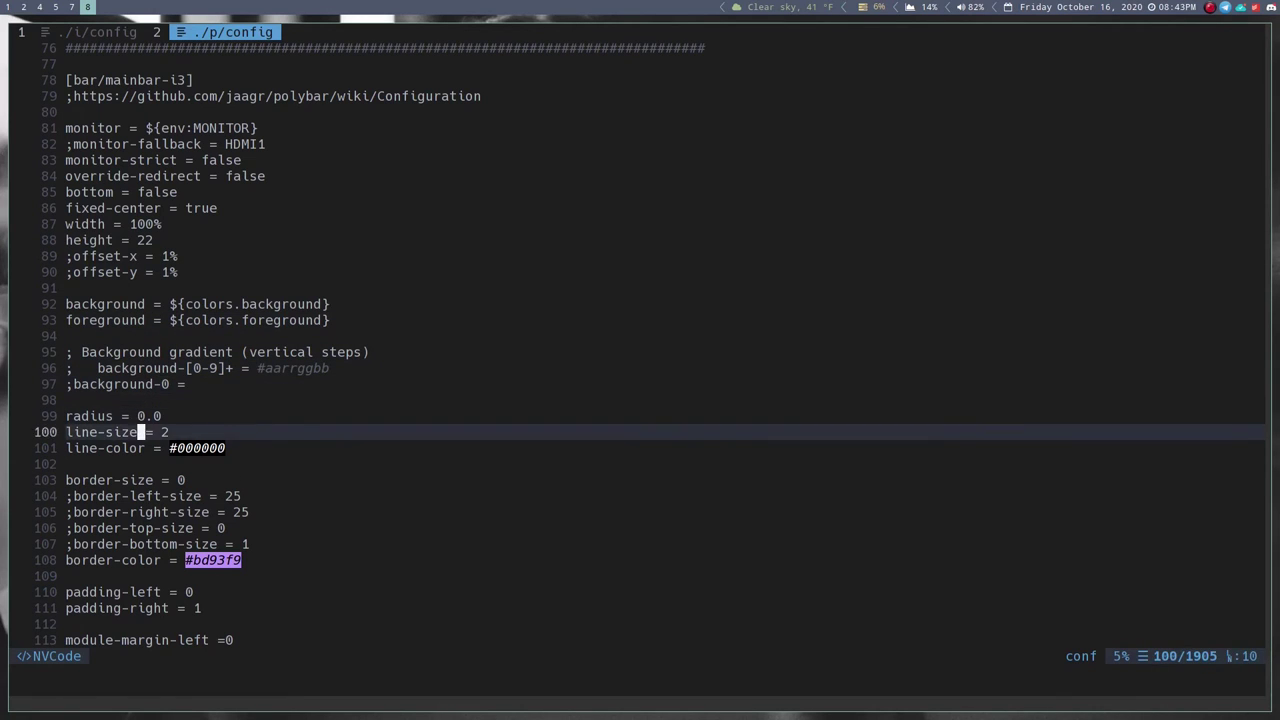
key("j")
key("j")
key("j")
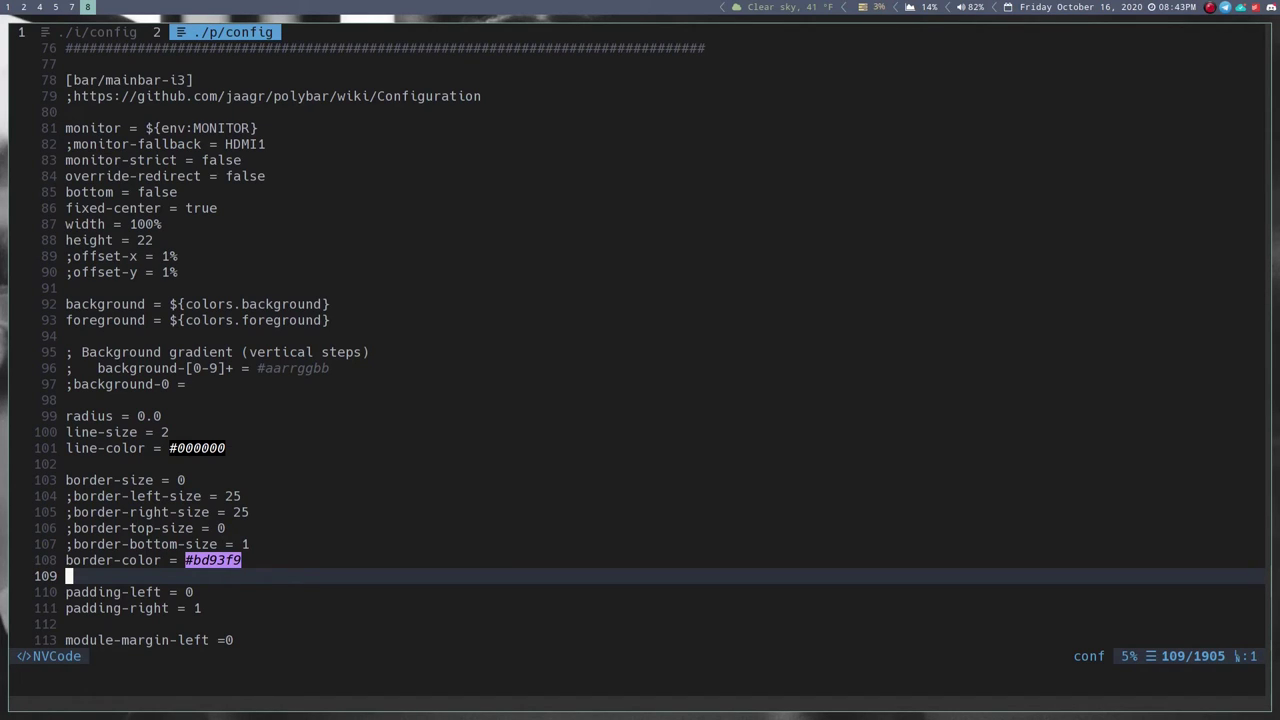
key("j")
key("j")
key("j")
key("j")
key("j")
key("j")
key("j")
key("j")
key("j")
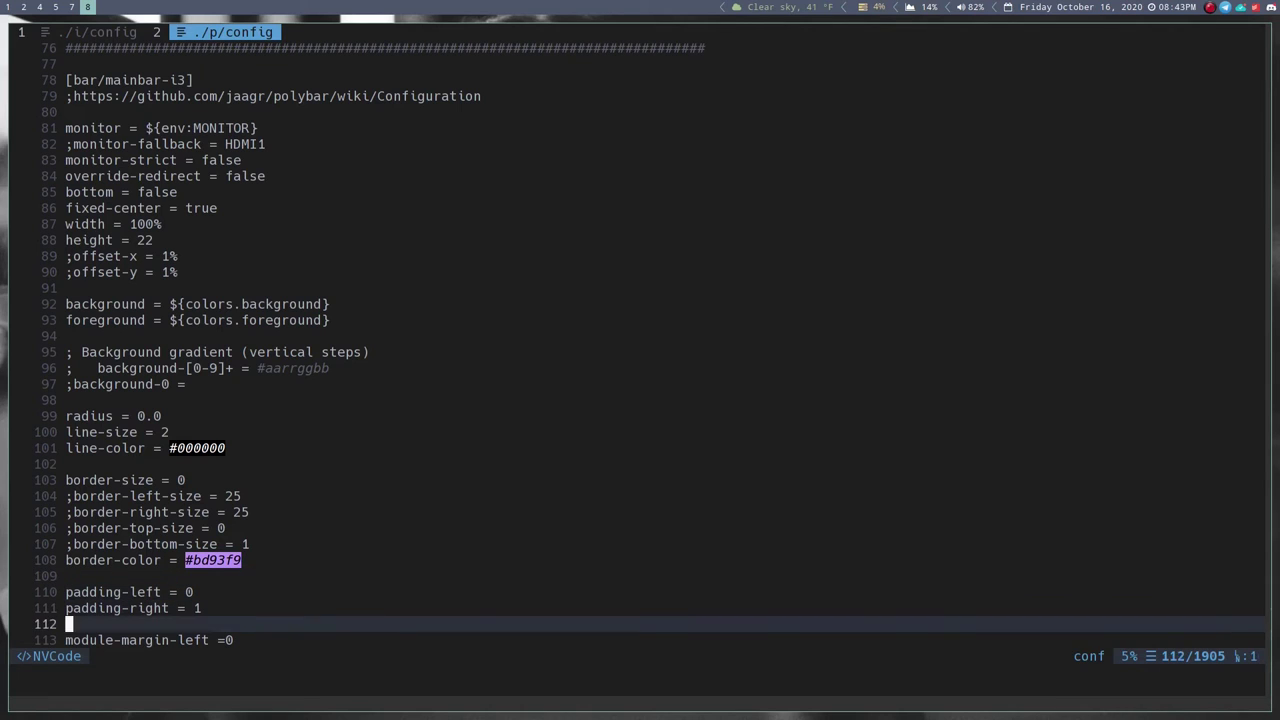
key("j")
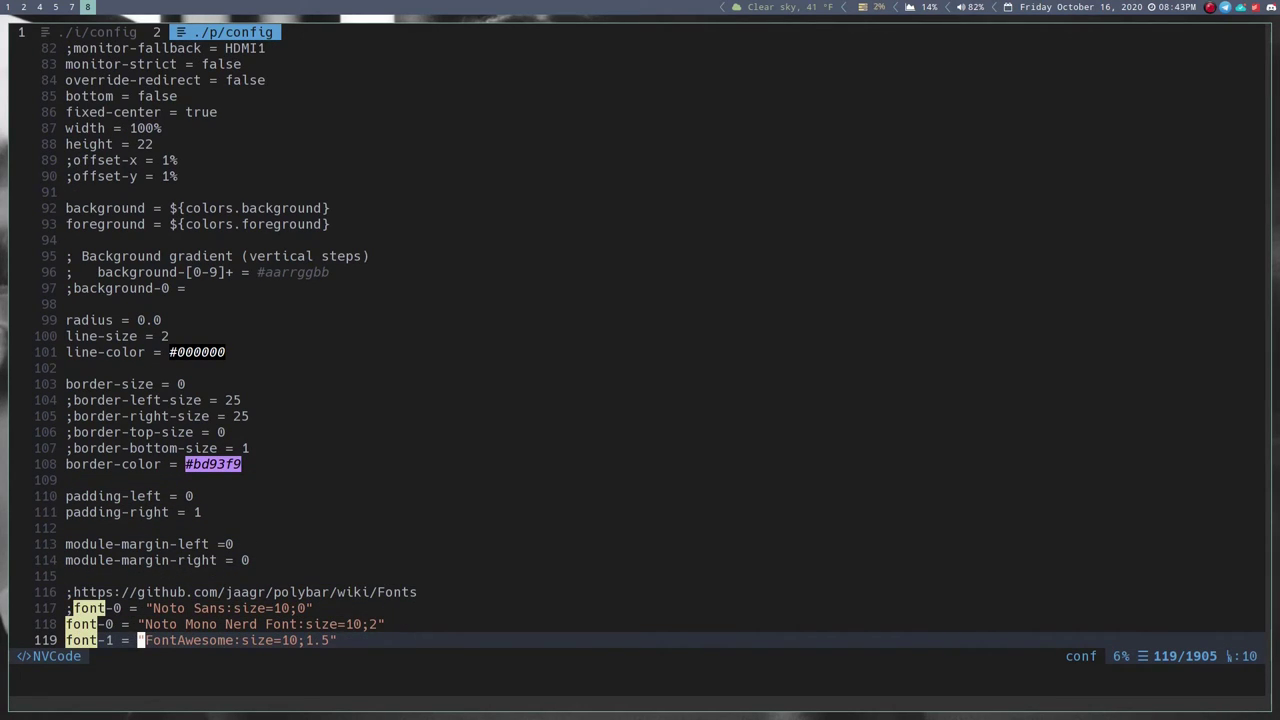
- Switch to the browser and search Google for "nord color scheme examples"
key("super+7")
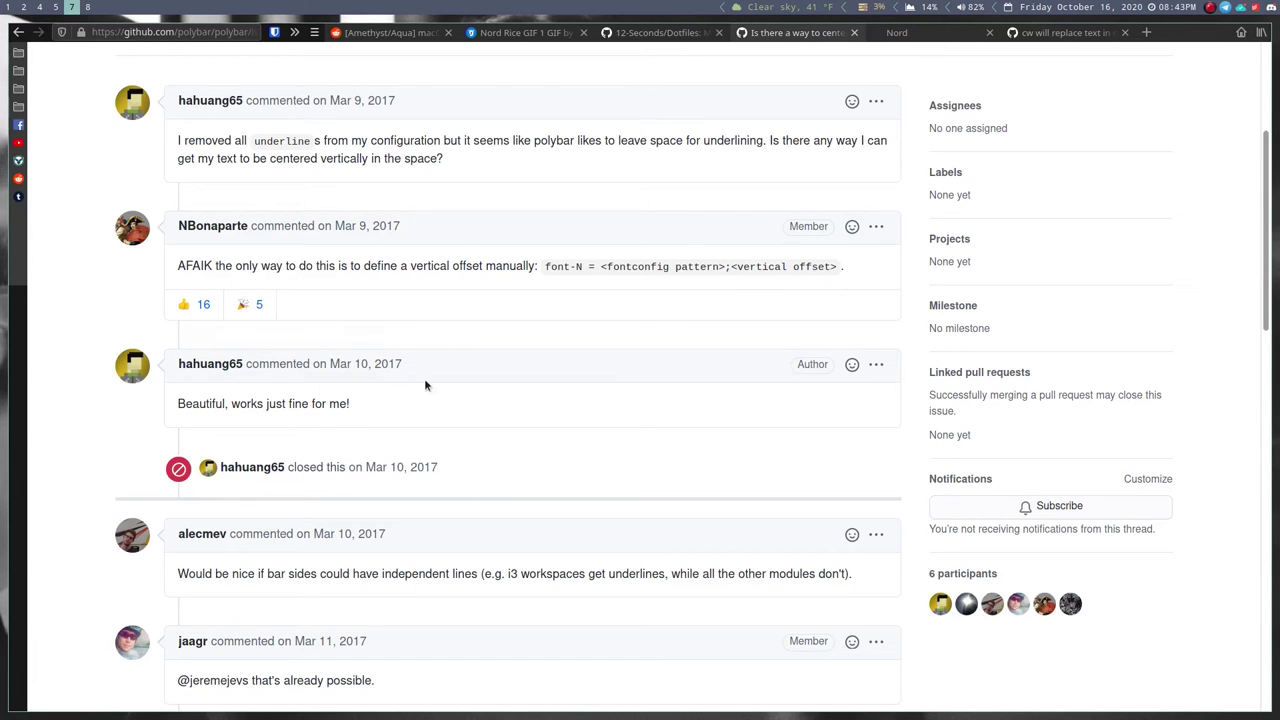
left_click(145, 28)
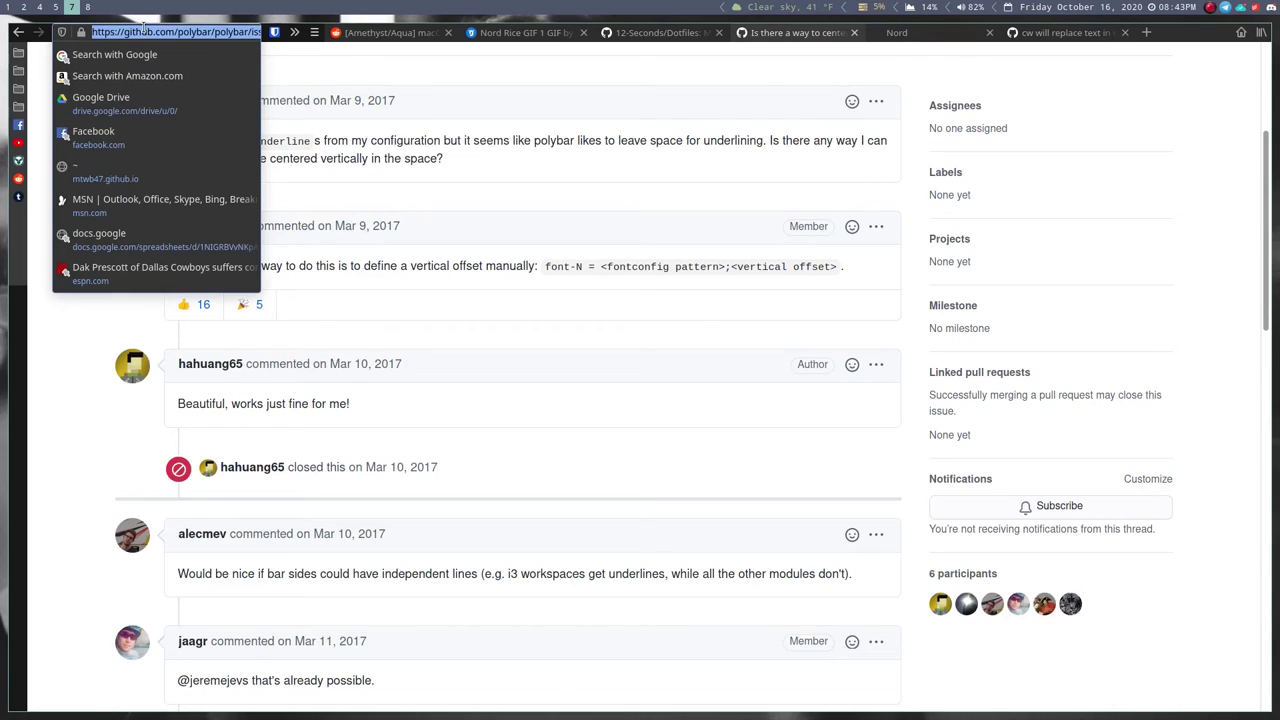
type("nord")
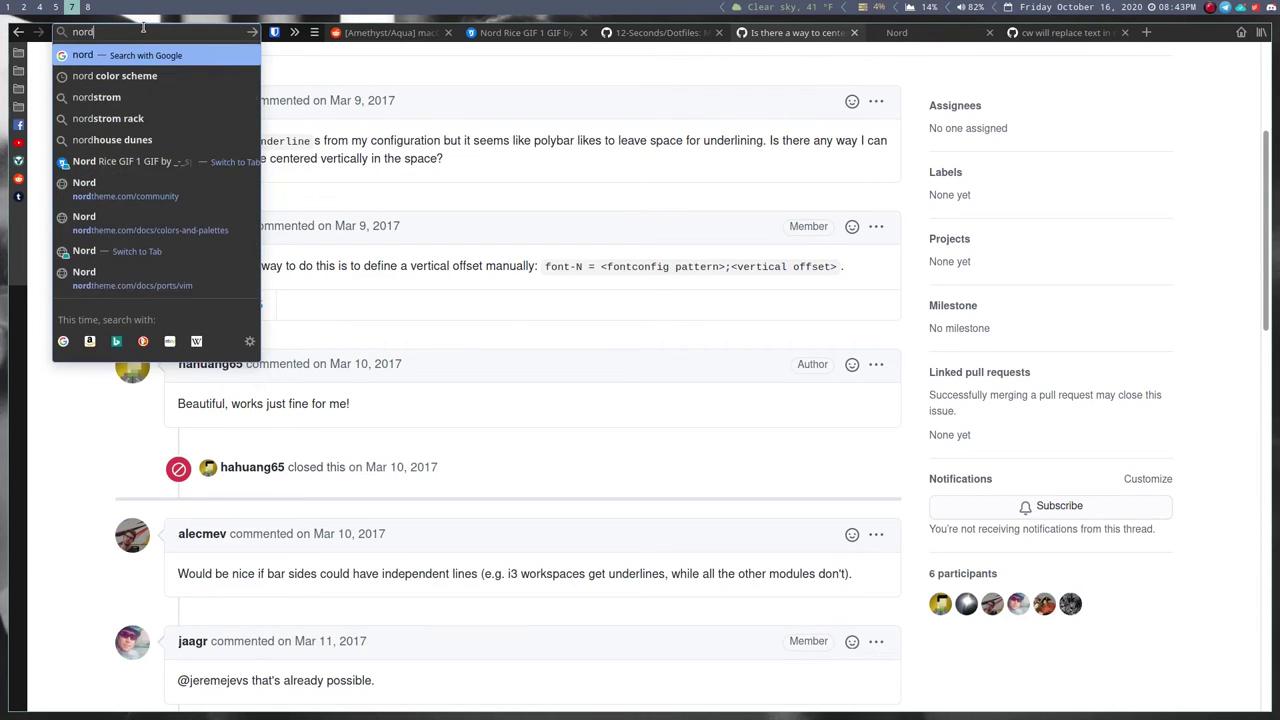
type(" color sceh")
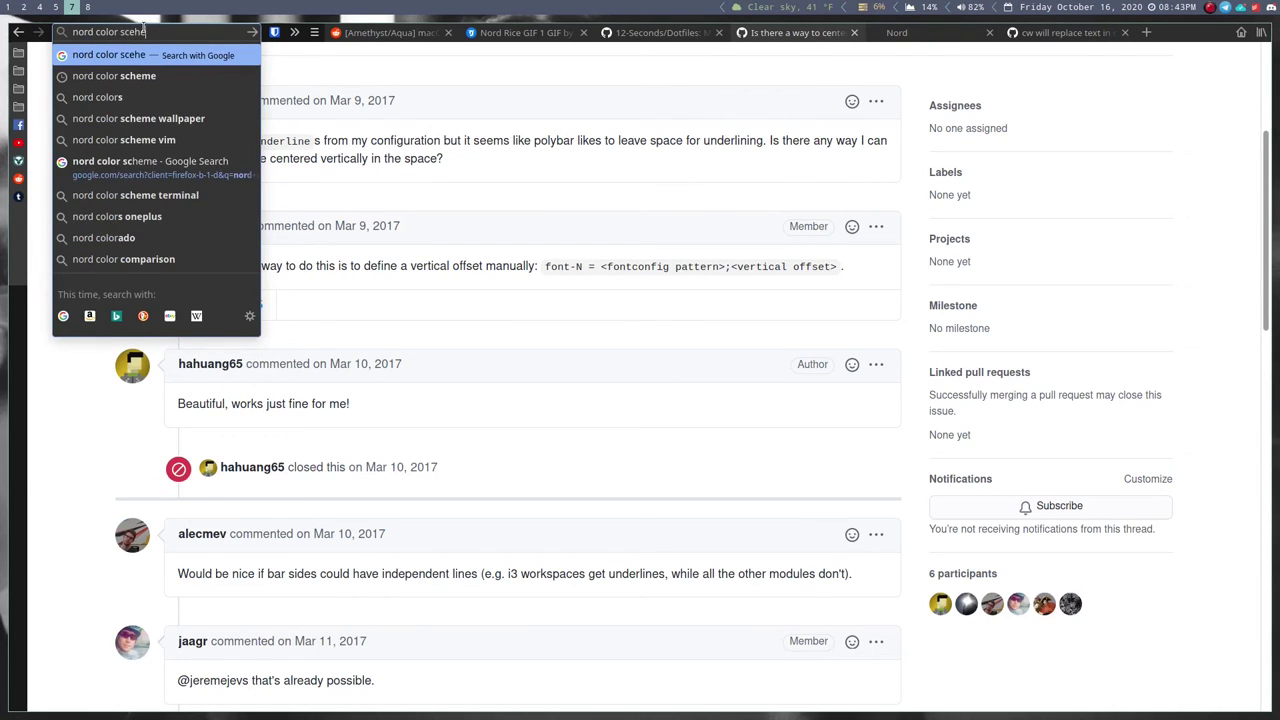
key("BackSpace")
type("heme")
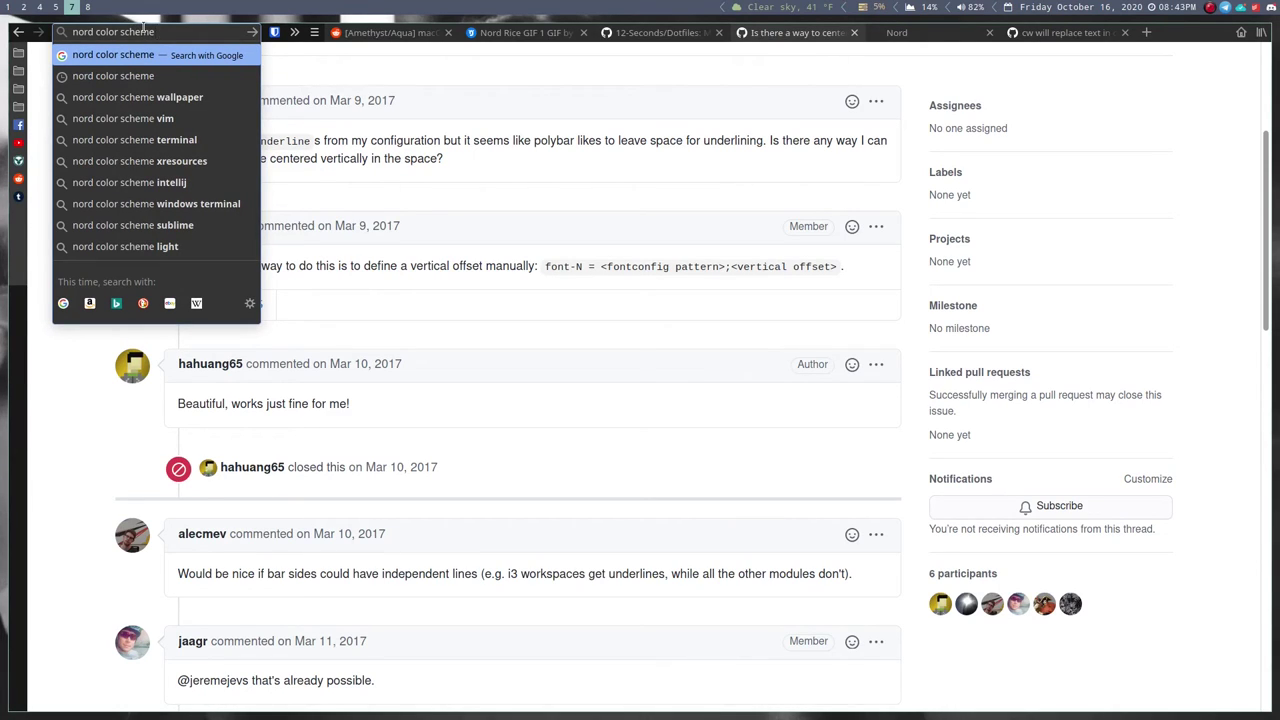
type("examples")
key("Return")
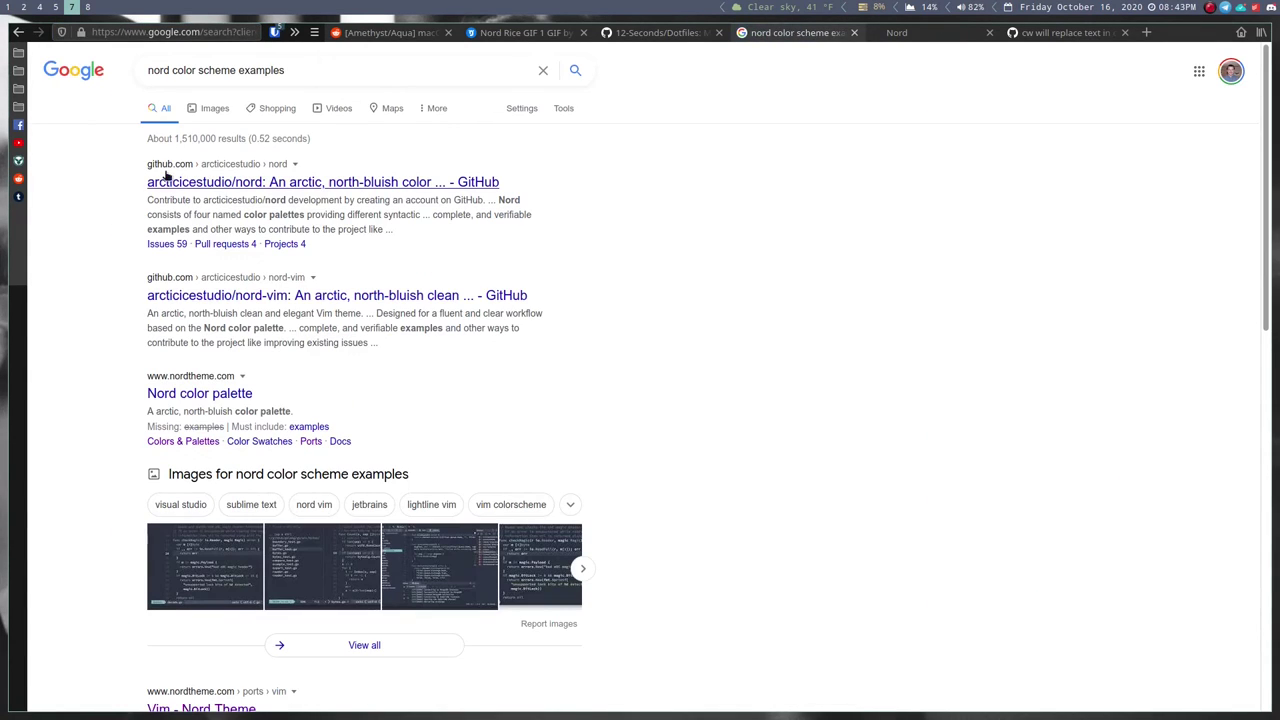
- Open the arcticicestudio/nord GitHub repository, skim its README's color palettes and swatches, and return to the search results
left_click(184, 182)
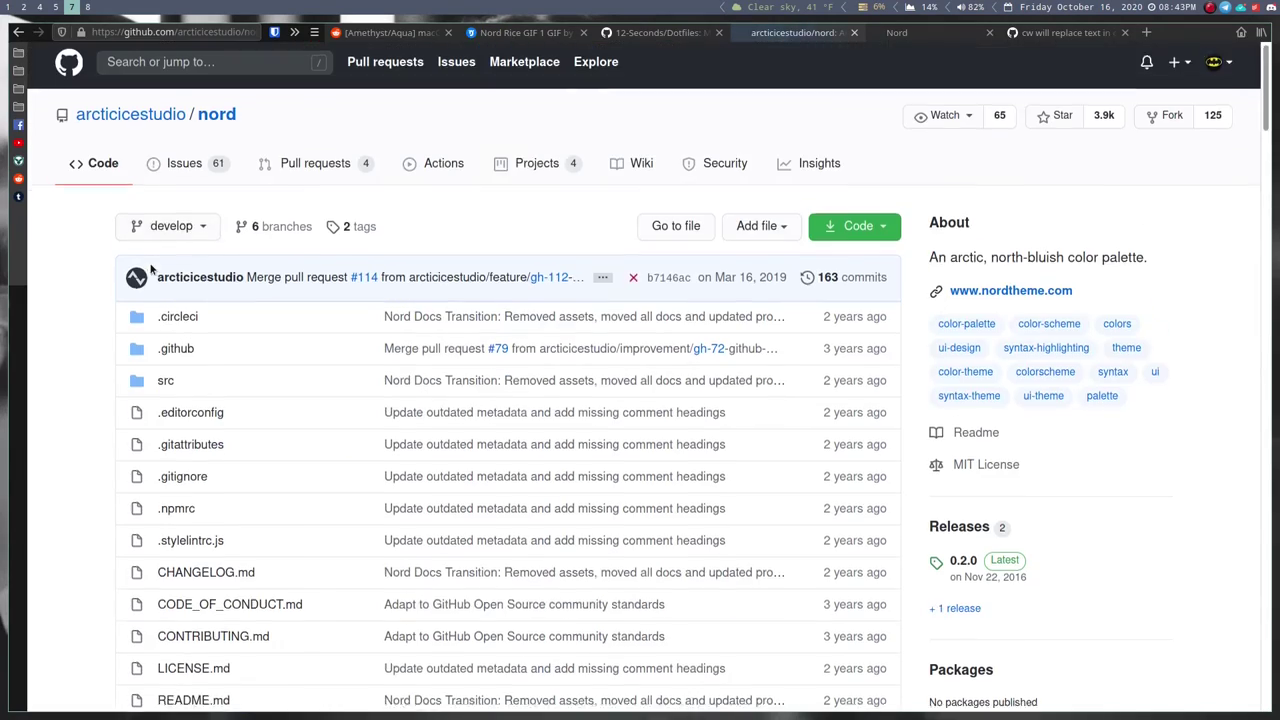
scroll(150, 270, "down", 15)
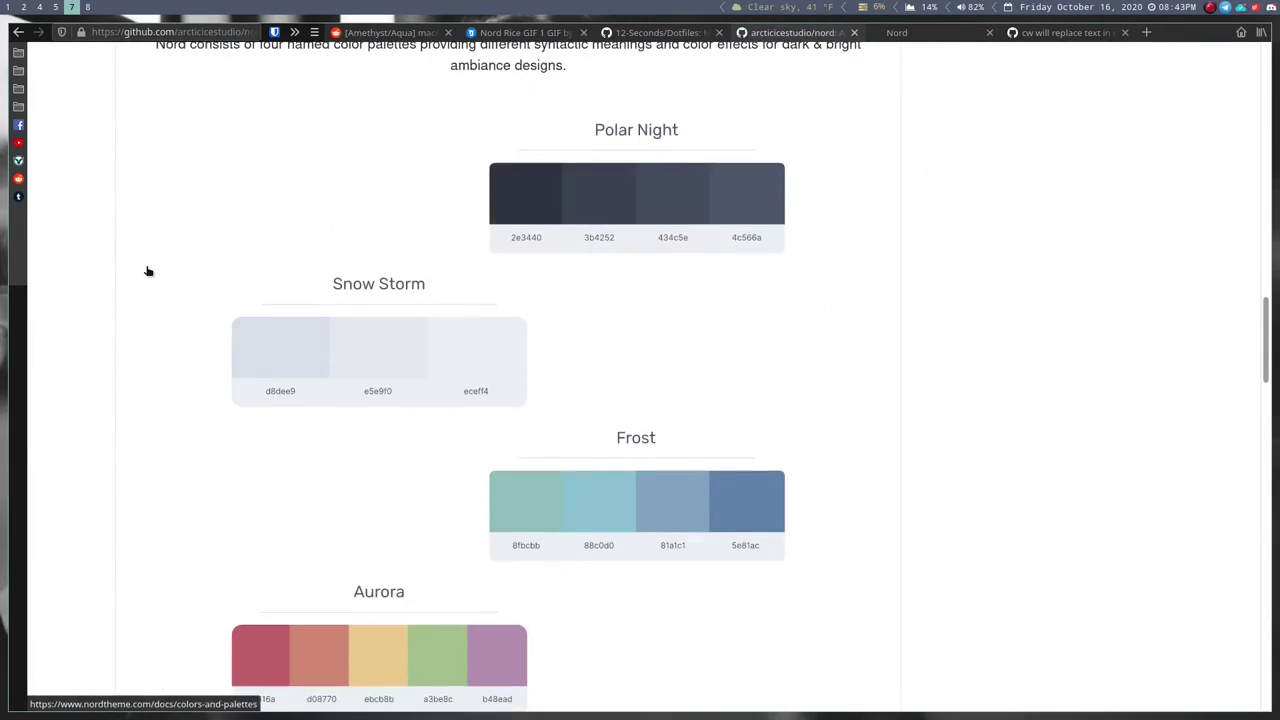
scroll(150, 272, "down", 15)
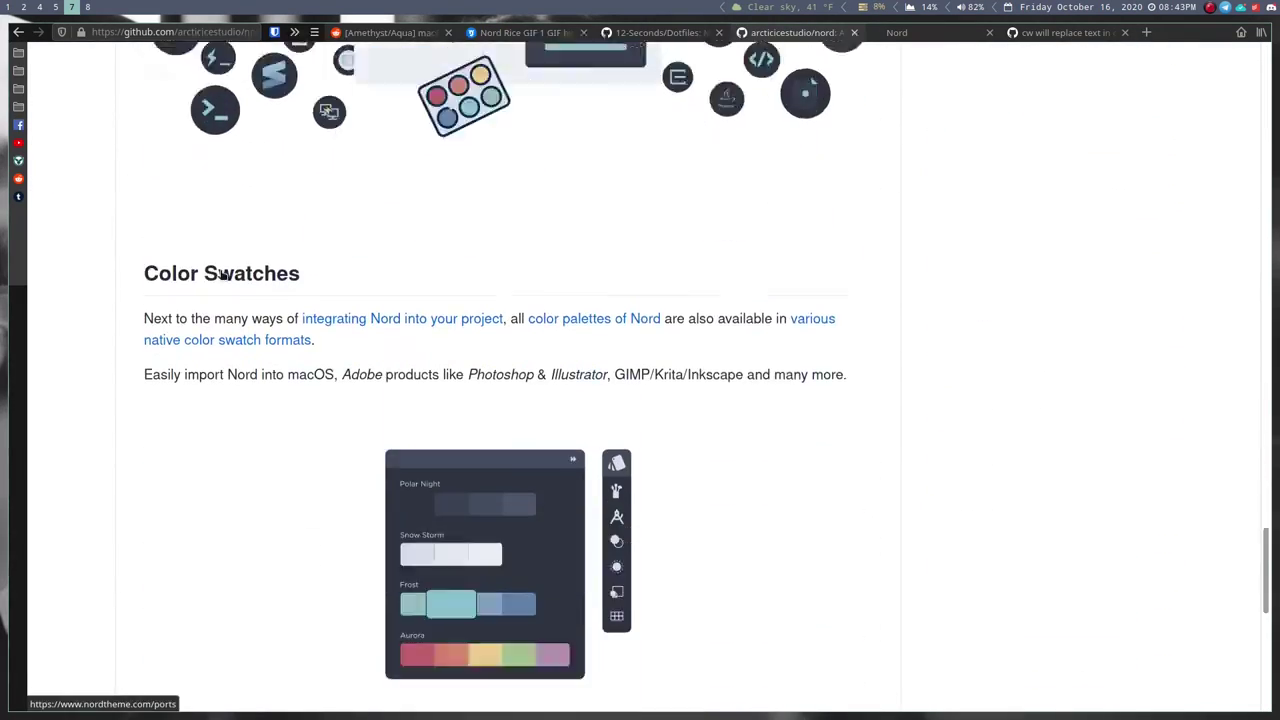
scroll(200, 260, "down", 3)
key("alt+Left")
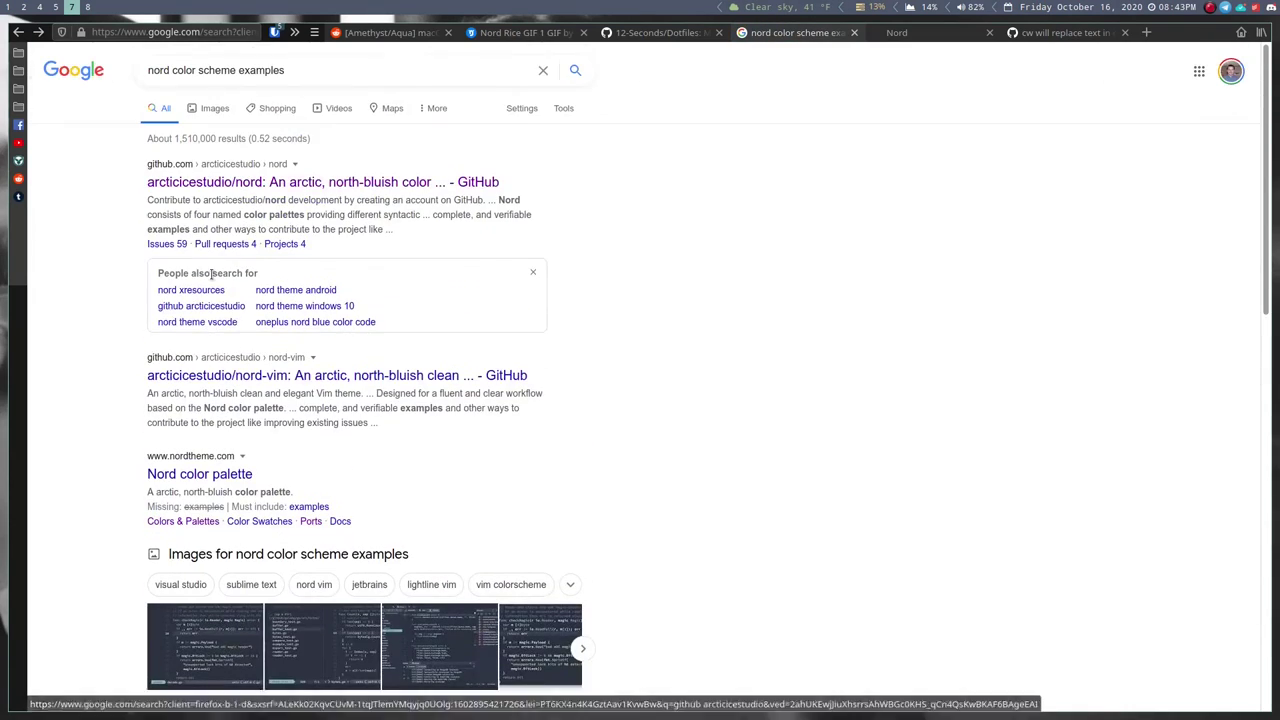
- Open the dotdev article on the Nord color palette, skim its sample images, and go back to the search results
scroll(205, 475, "down", 2)
scroll(207, 470, "down", 5)
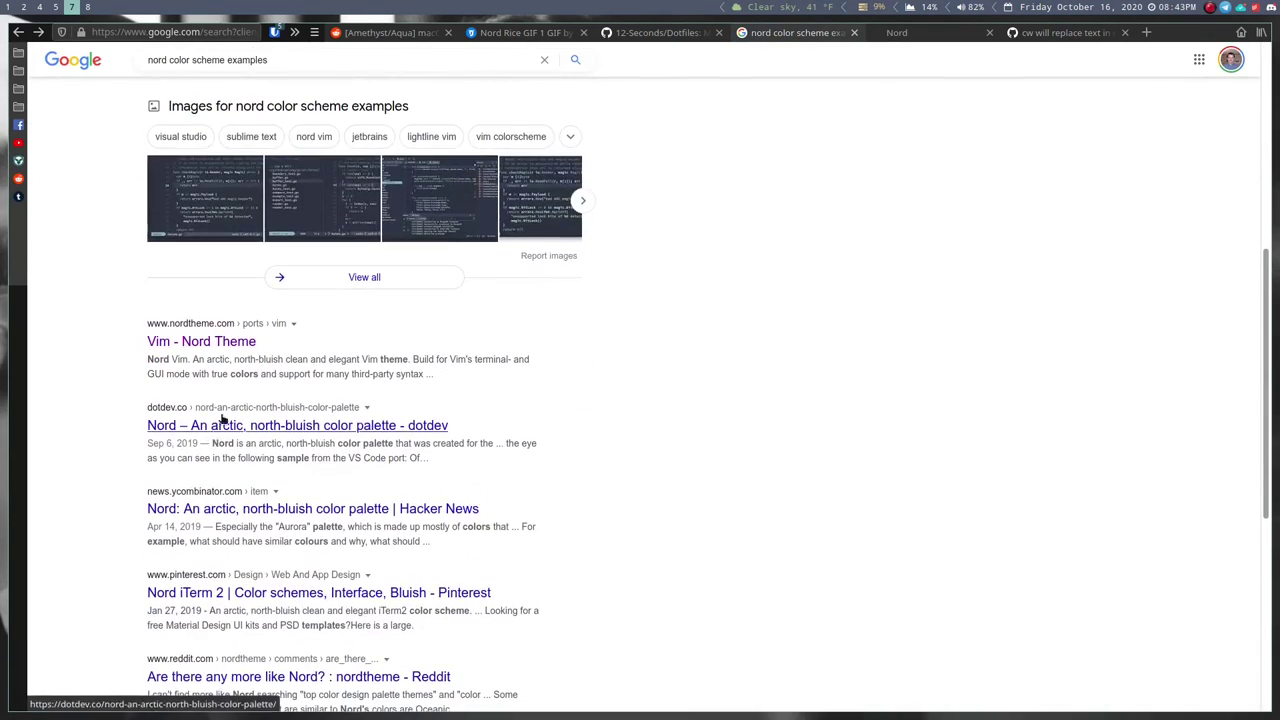
left_click(226, 425)
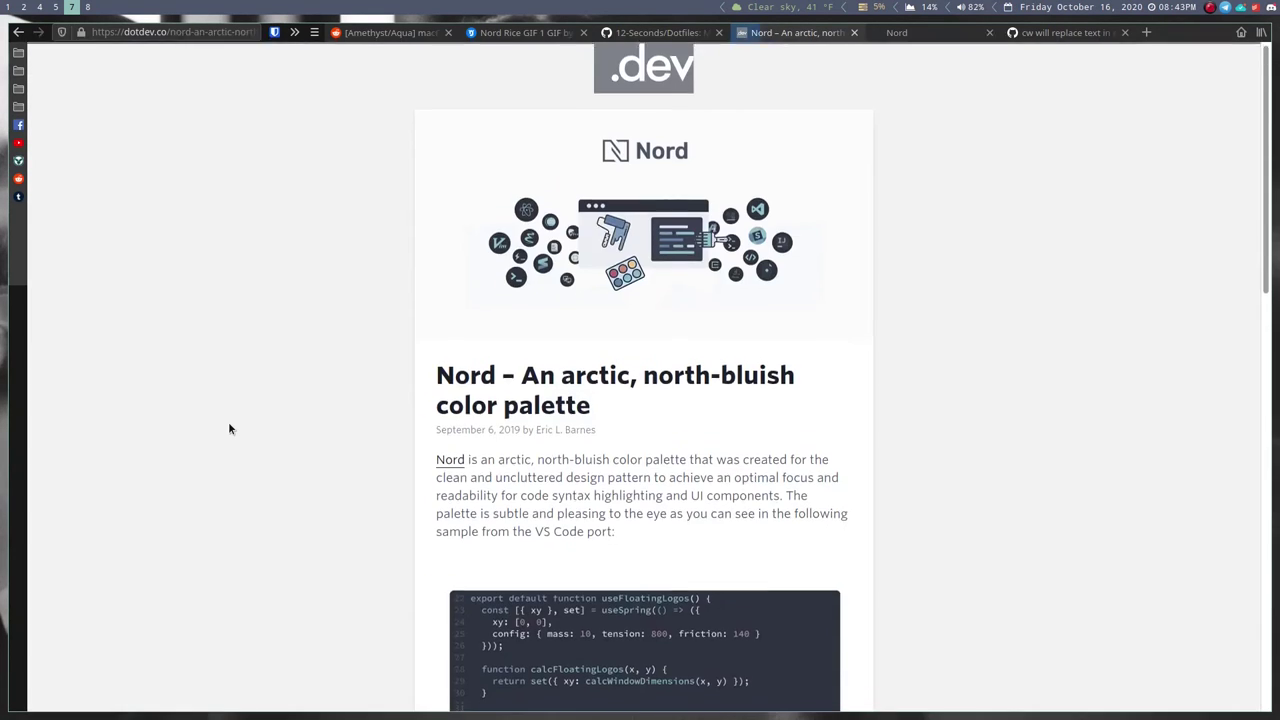
scroll(228, 429, "down", 8)
scroll(228, 429, "down", 3)
key("alt+Left")
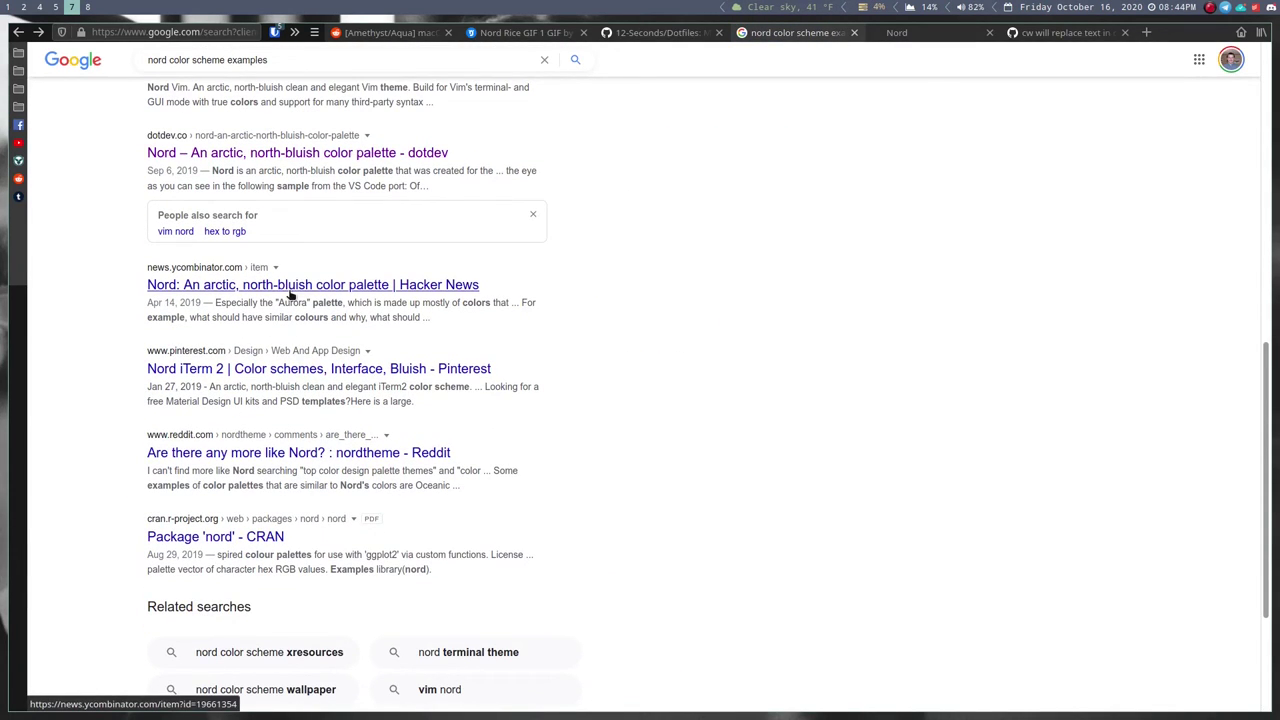
- Switch to the open Reddit page and search the site for "Nord color scheme"
left_click(290, 287)
left_click(378, 34)
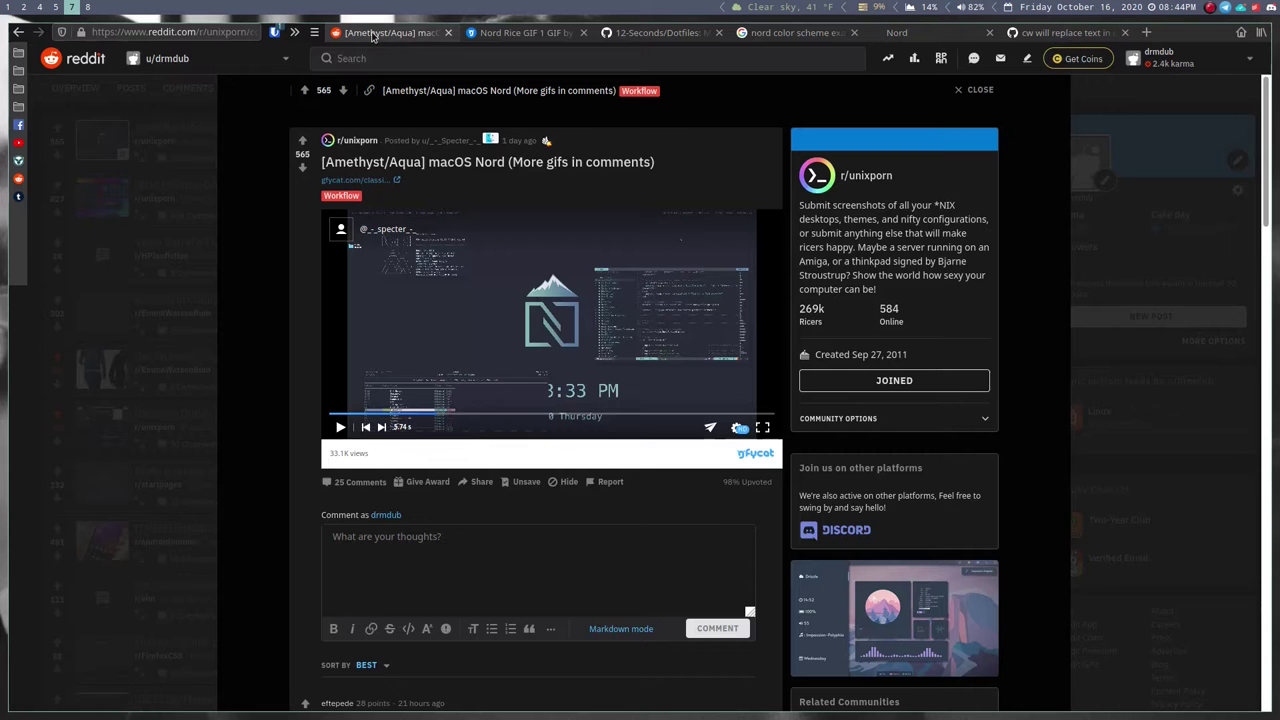
left_click(370, 59)
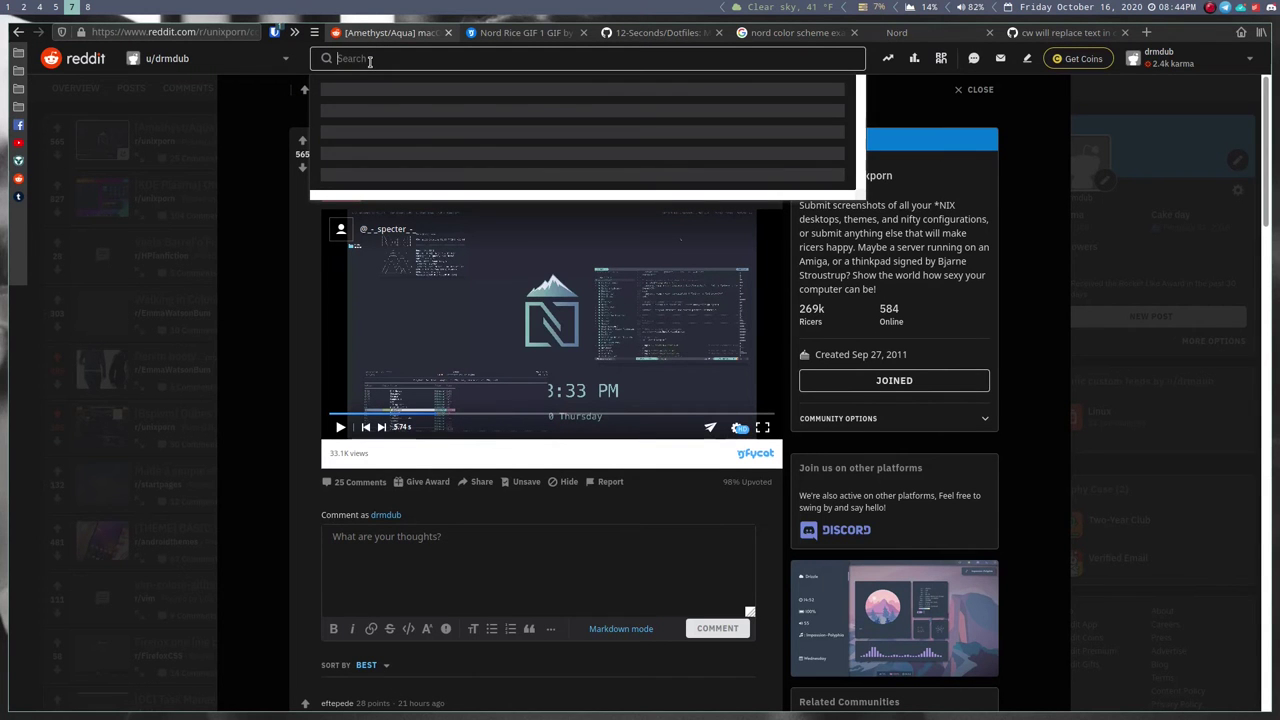
type("Nord color scheme")
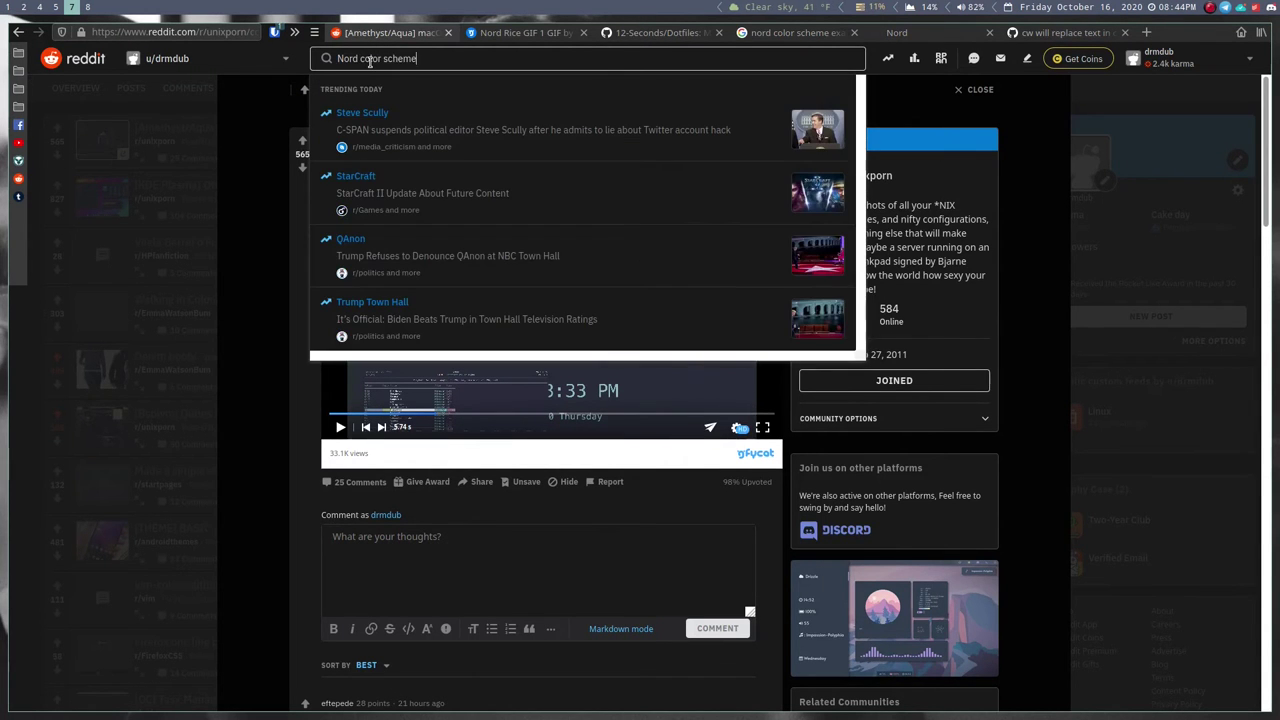
key("Return")
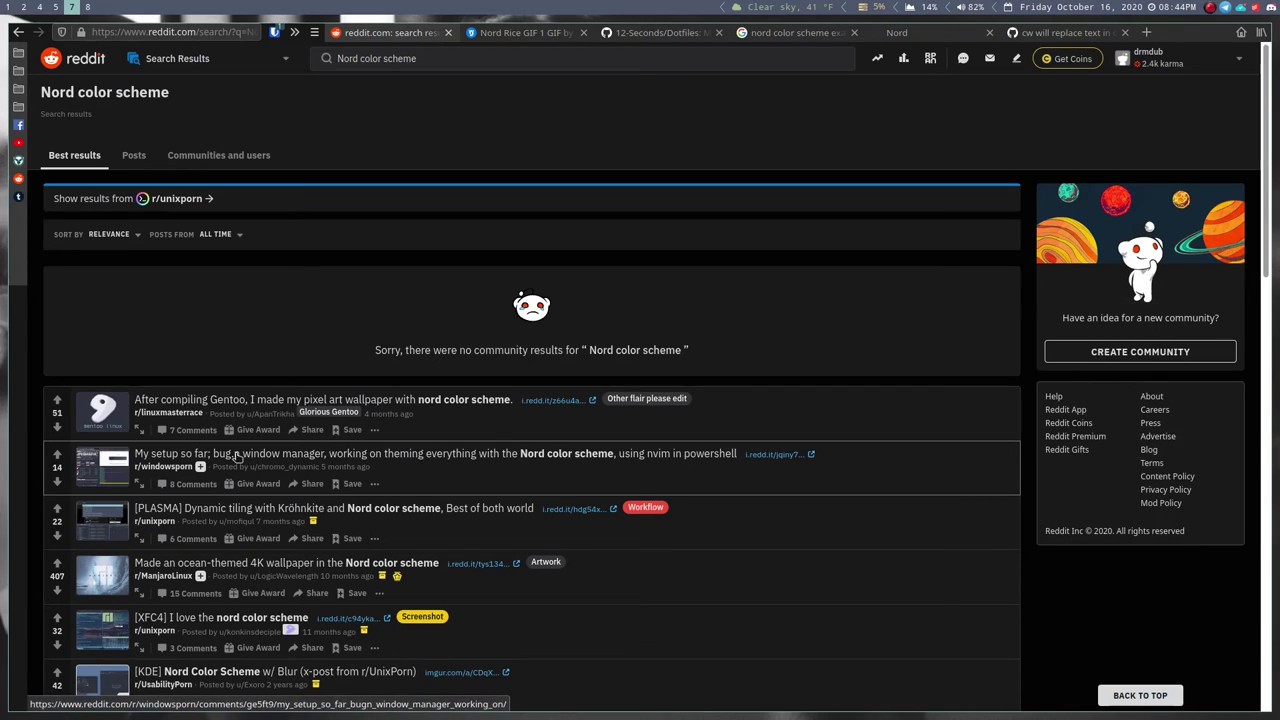
- Open the [PLASMA] Dynamic tiling with Kröhnkite post, inspect its full-size desktop screenshot, and close the image
scroll(238, 440, "down", 3)
left_click(245, 388)
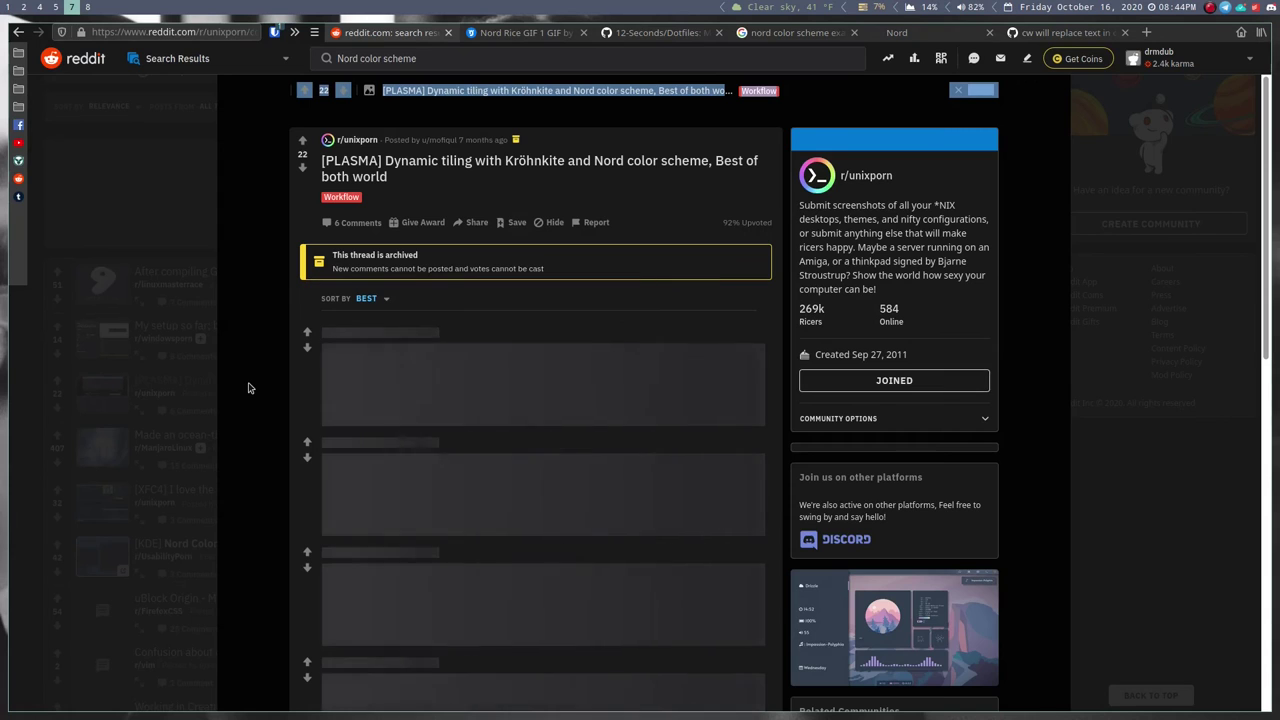
left_click(520, 290)
left_click(523, 289)
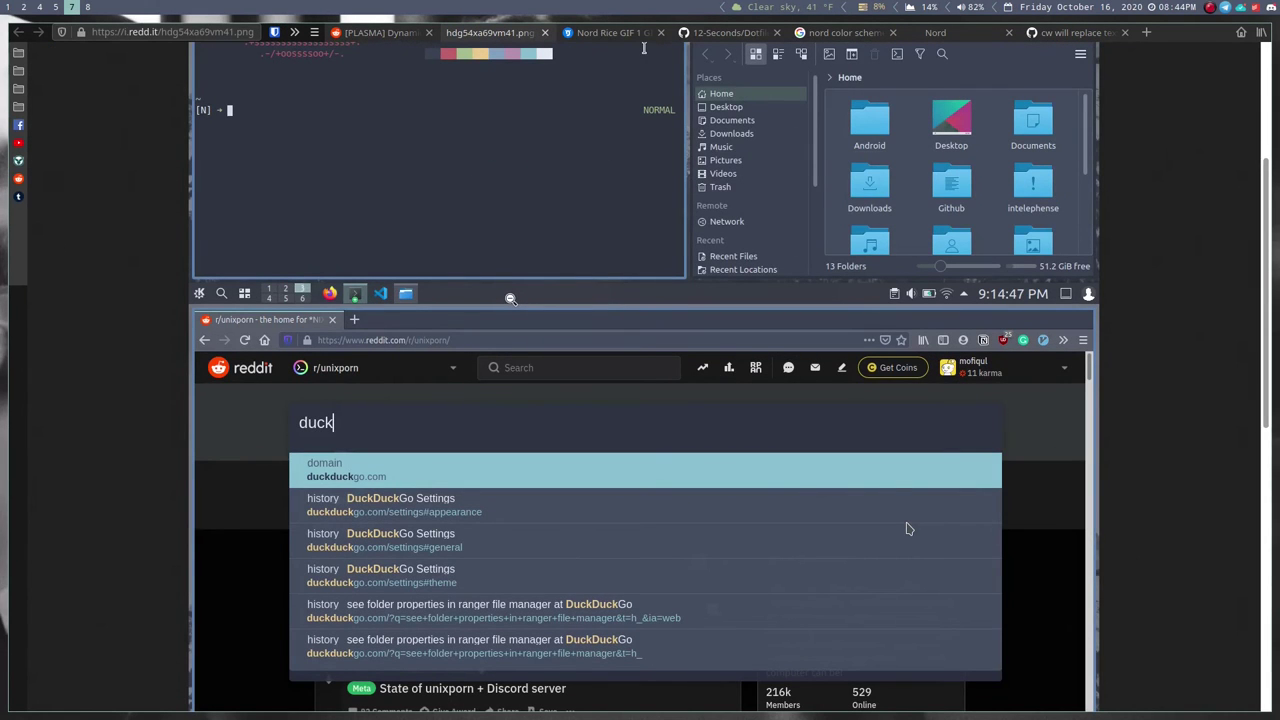
scroll(510, 298, "up", 5)
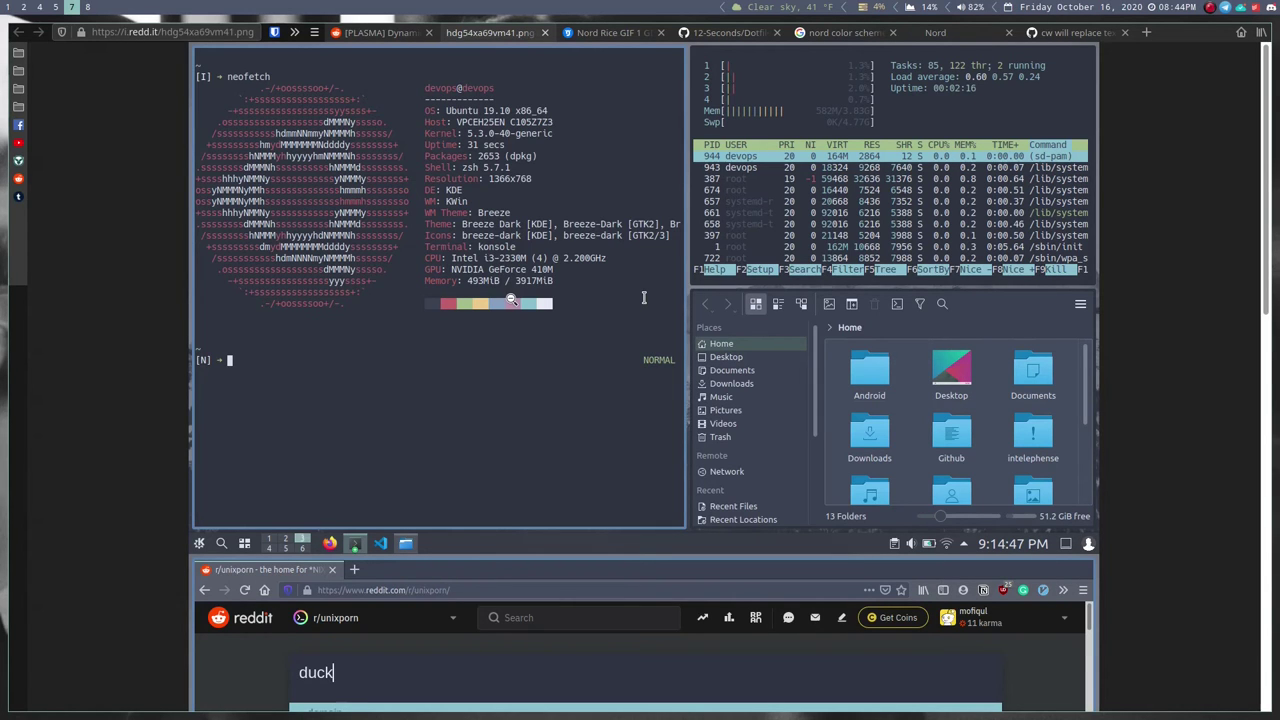
key("ctrl+w")
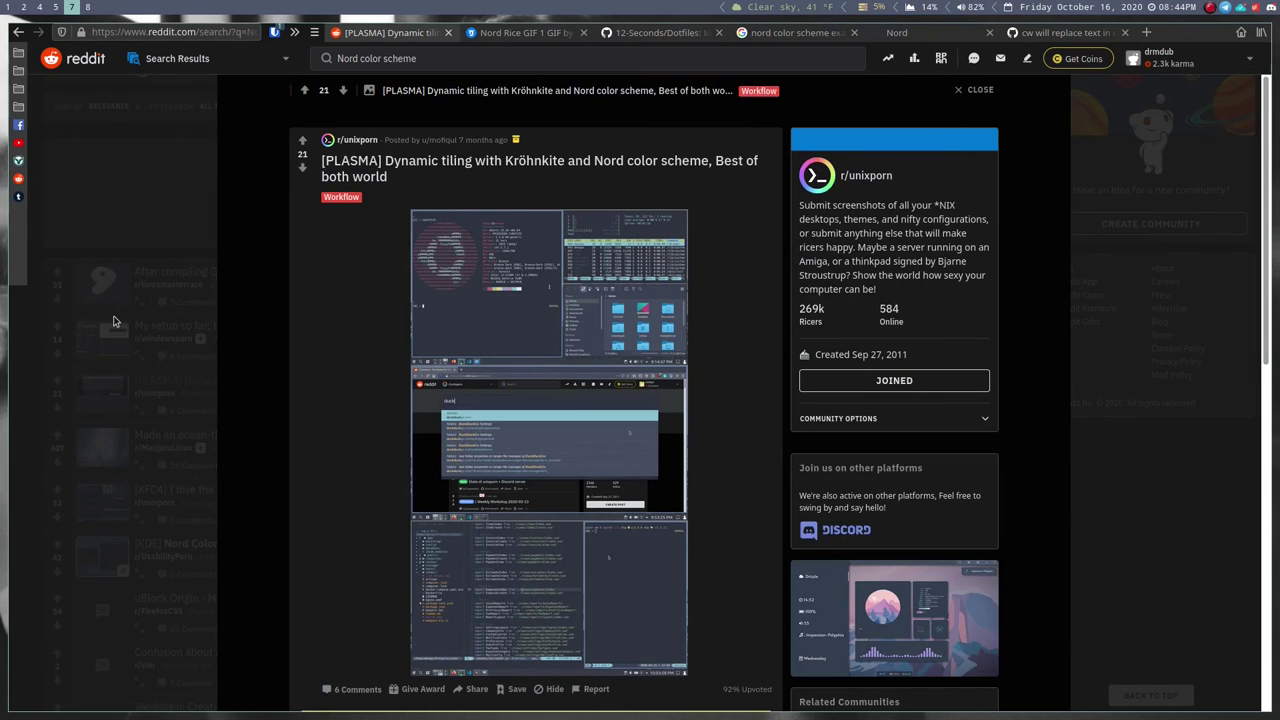
- Open the "[XFC4] I love the nord color scheme" post, examine its full-size screenshot, and close the image
left_click(140, 326)
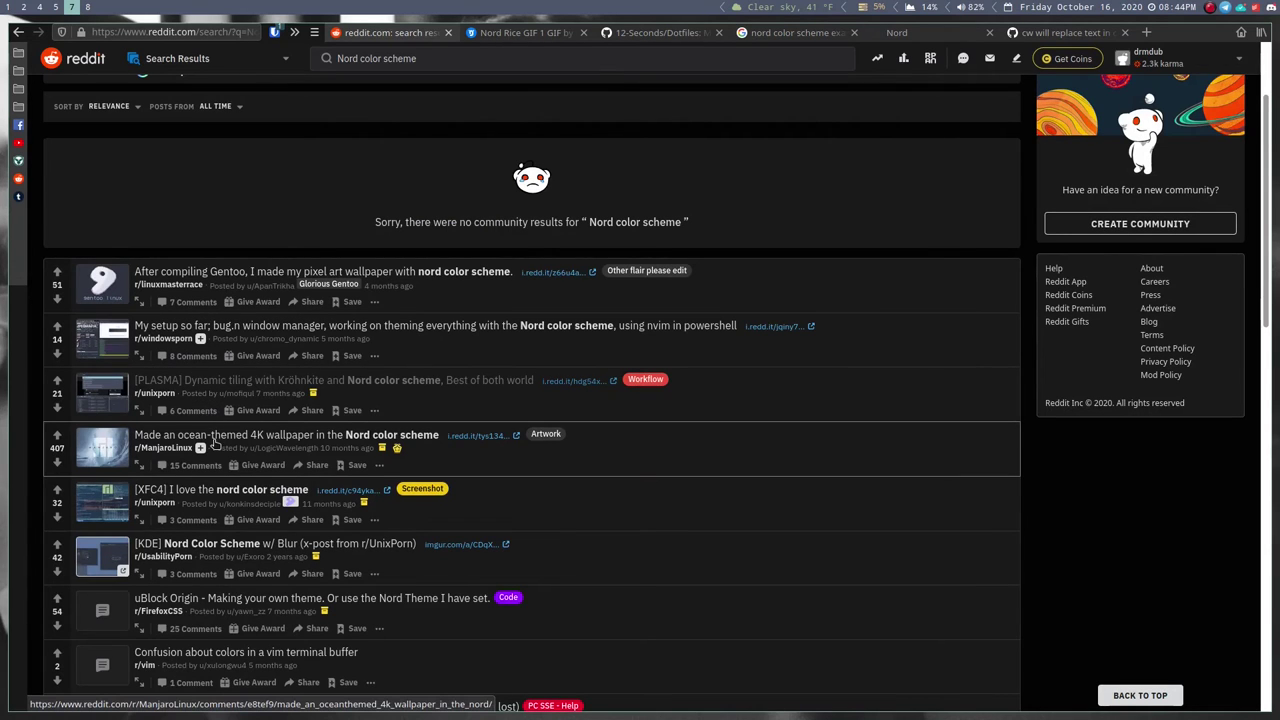
left_click(225, 500)
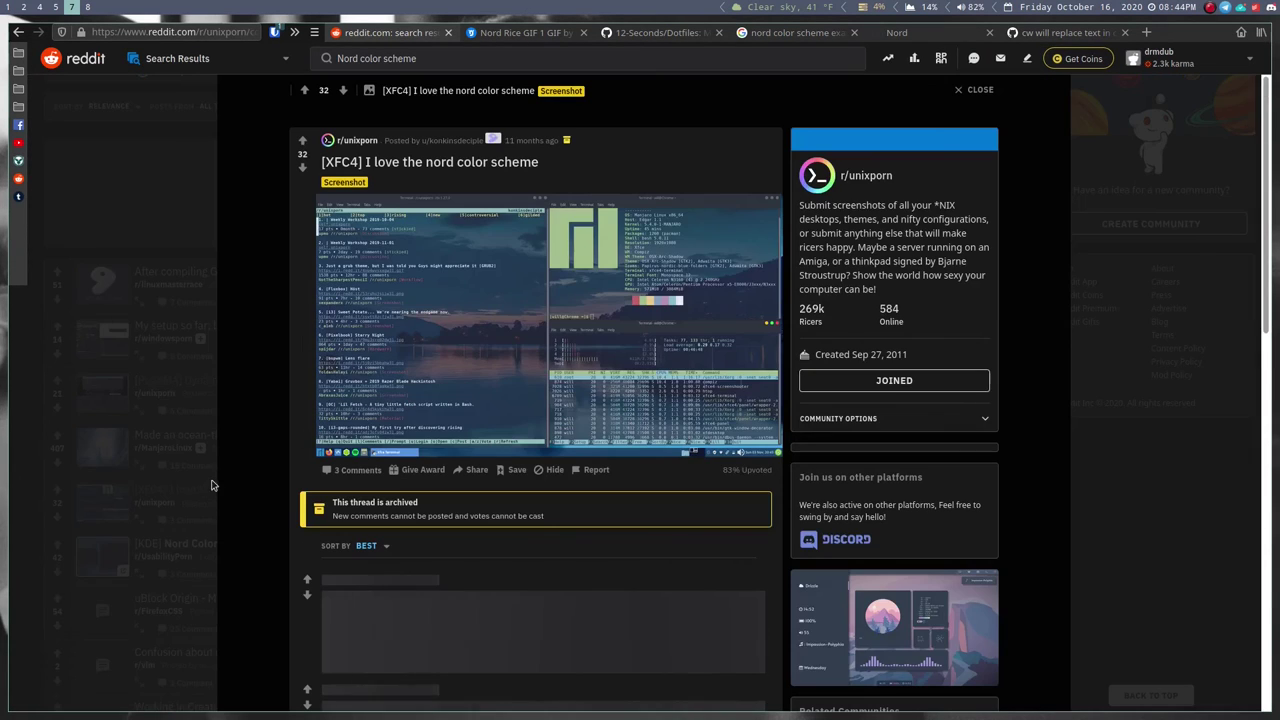
left_click(487, 312)
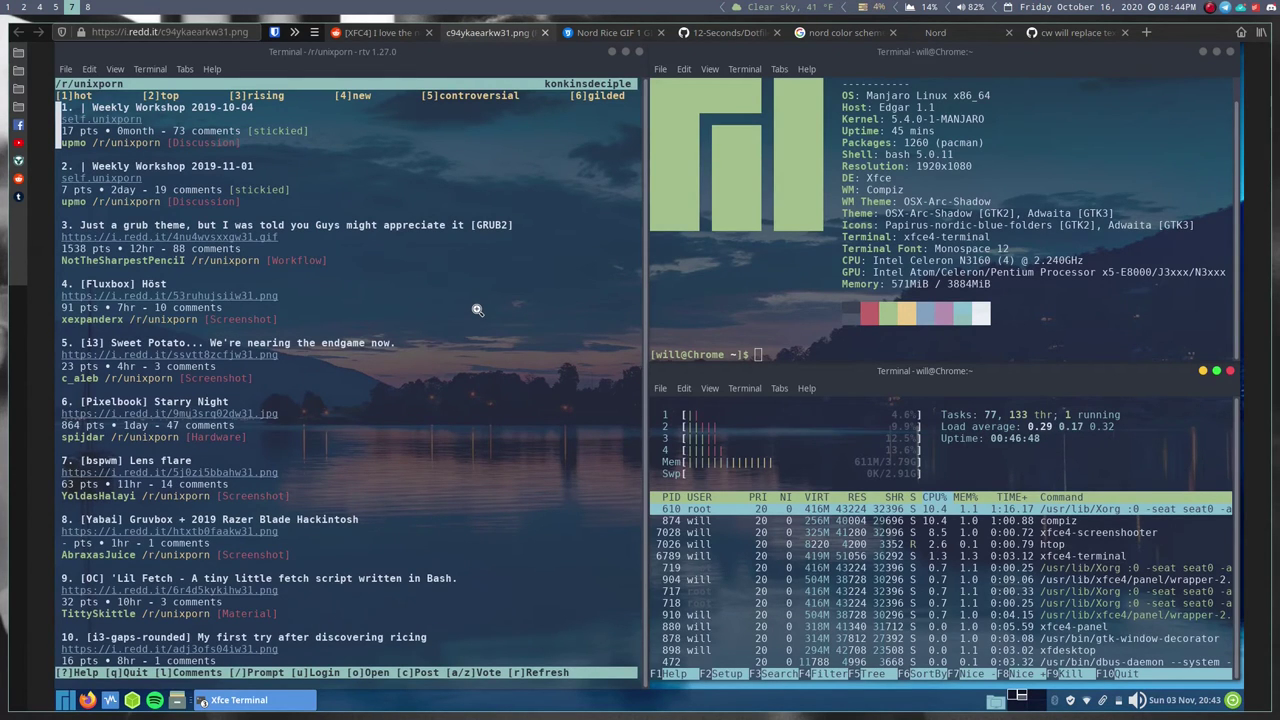
key("ctrl+w")
scroll(140, 345, "down", 2)
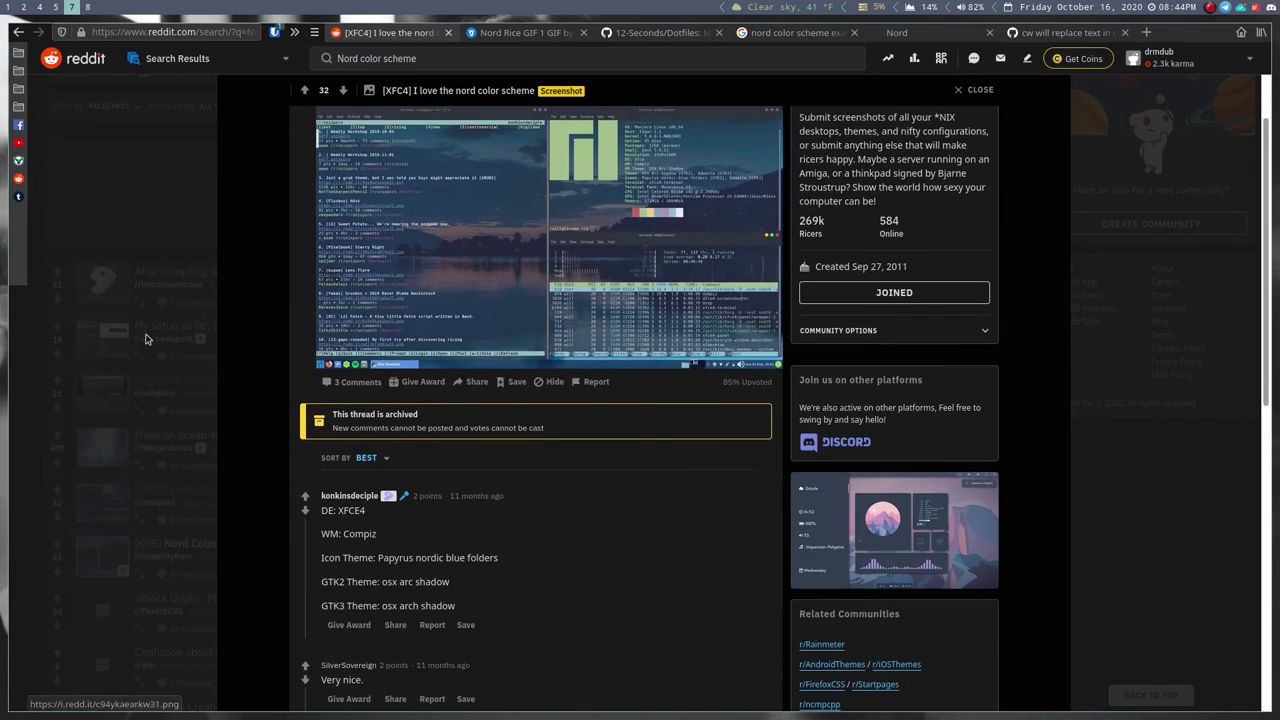
- Open the "[KDE] Nord Color Scheme w/ Blur" post, examine its enlarged Imgur screenshot, and close the album
left_click(134, 343)
scroll(145, 347, "down", 1)
left_click(208, 409)
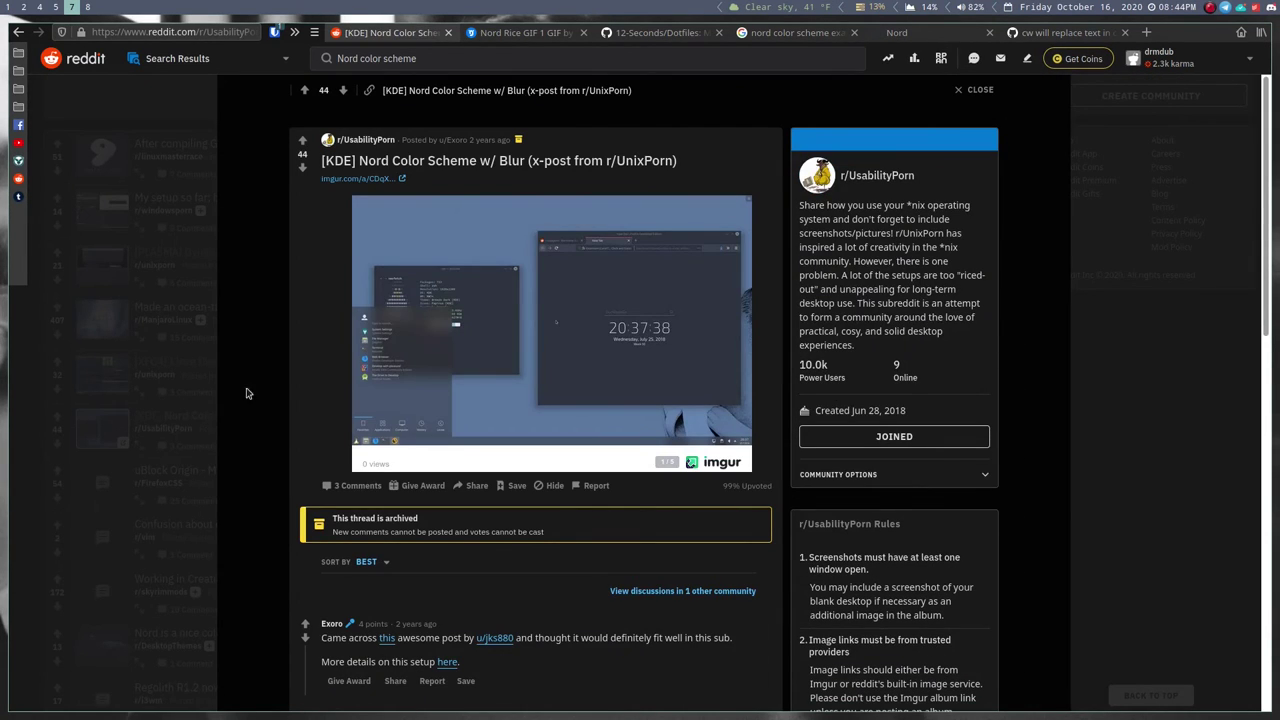
left_click(557, 300)
scroll(430, 302, "down", 2)
scroll(460, 260, "down", 2)
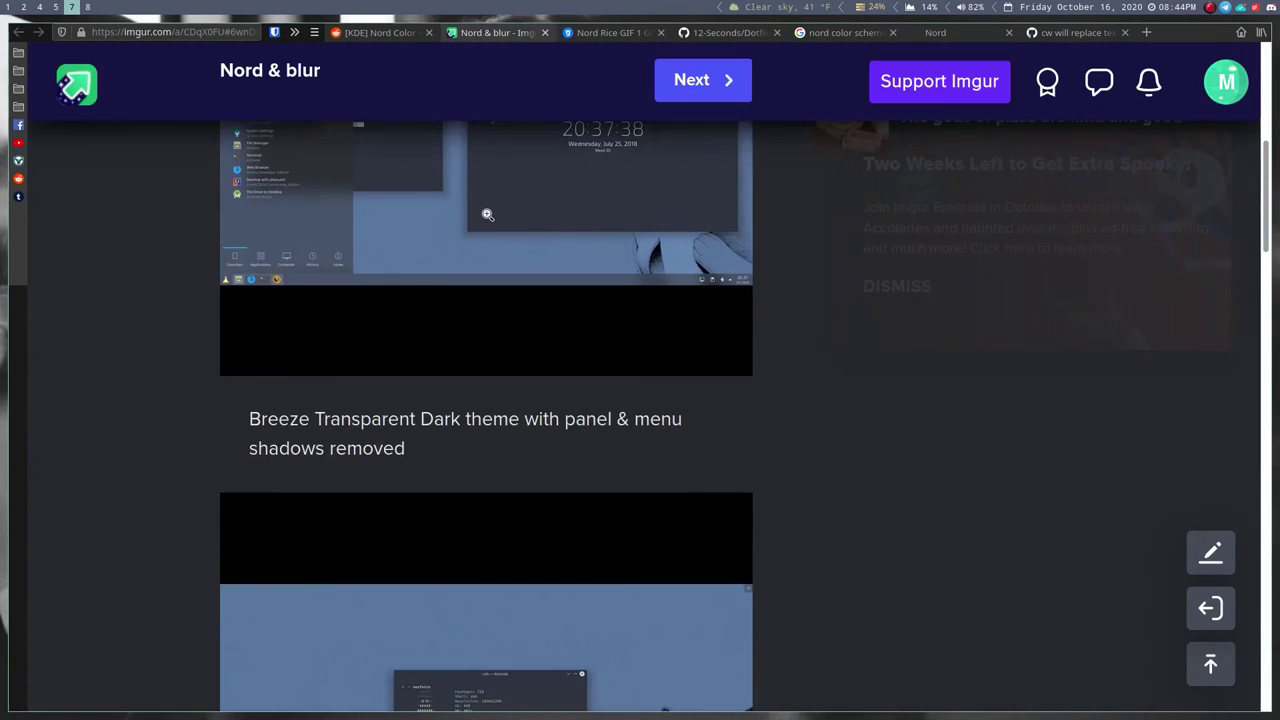
scroll(489, 230, "up", 3)
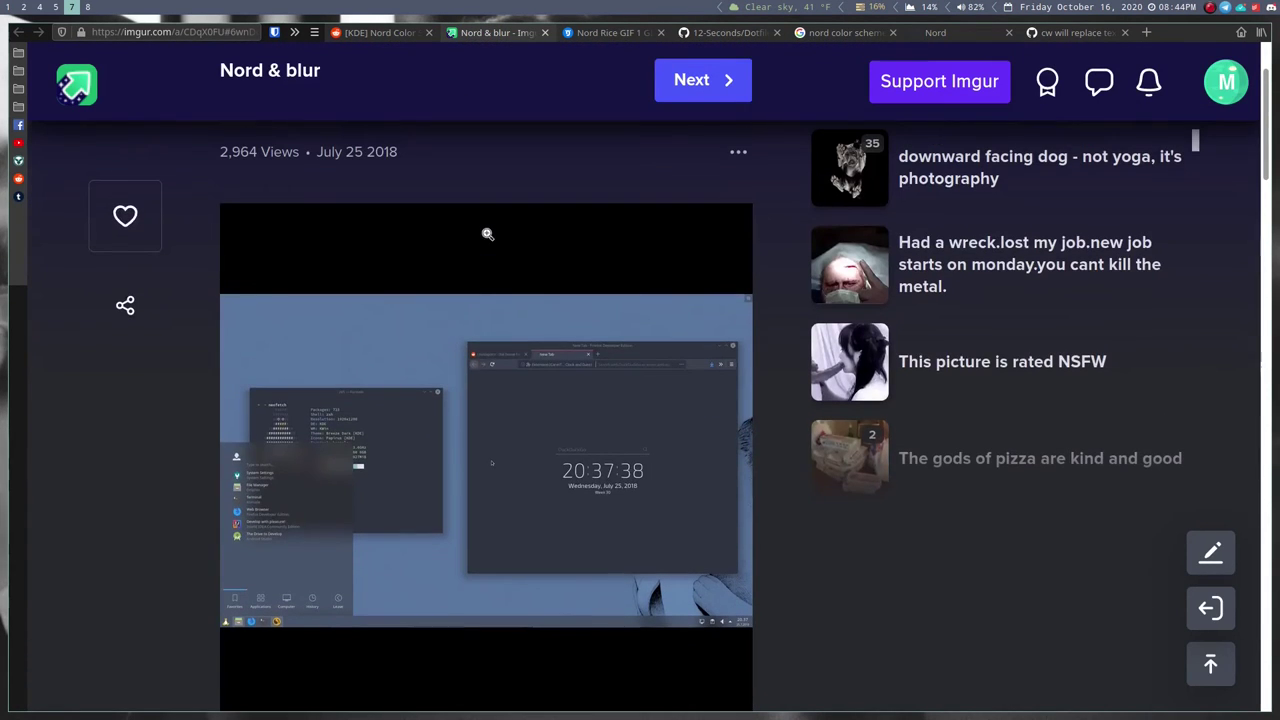
left_click(494, 411)
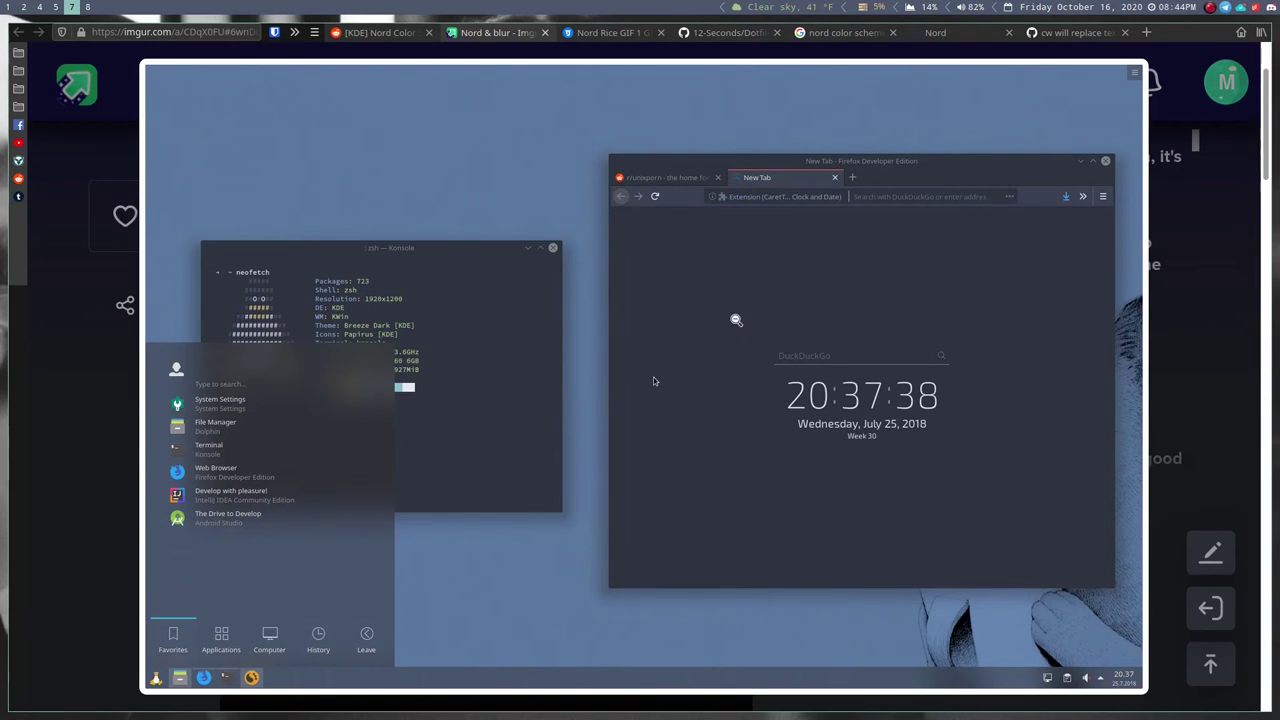
left_click(737, 321)
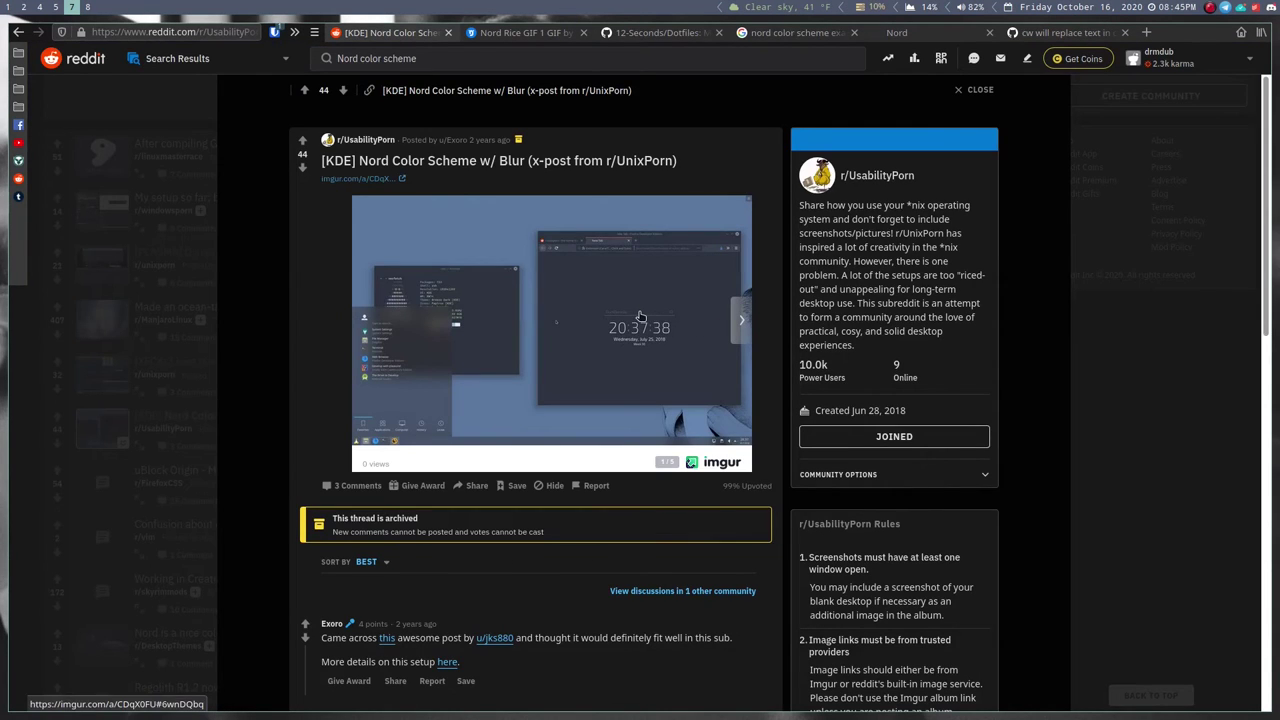
- Return to the Nord colors documentation page and copy the first Polar Night color, #2E3440
left_click(645, 33)
left_click(512, 33)
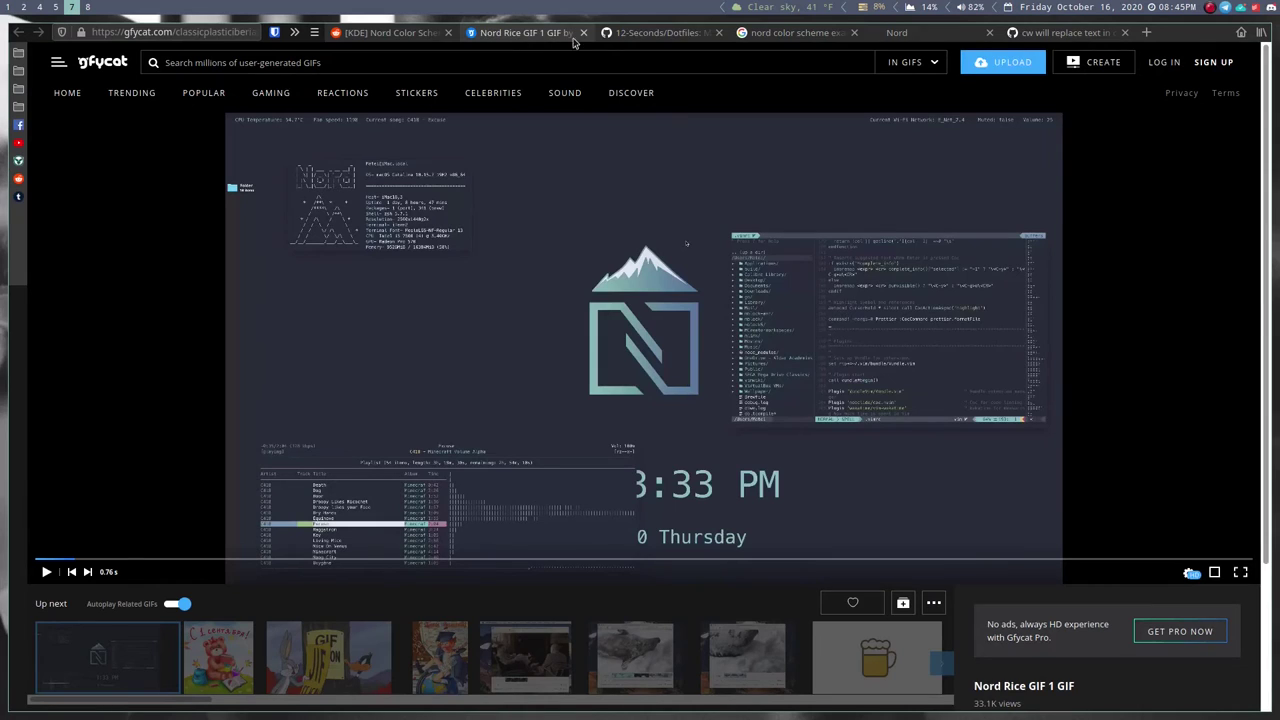
left_click(638, 33)
left_click(795, 34)
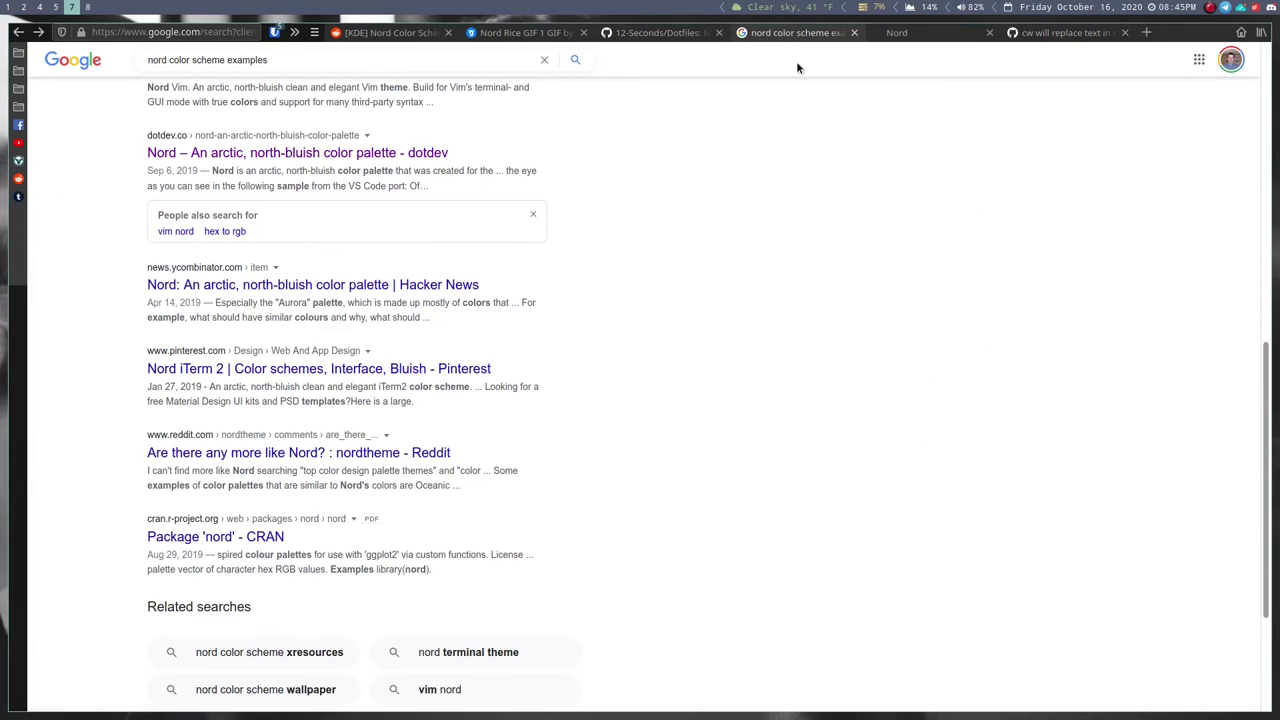
left_click(893, 33)
left_click(795, 33)
key("alt+Left")
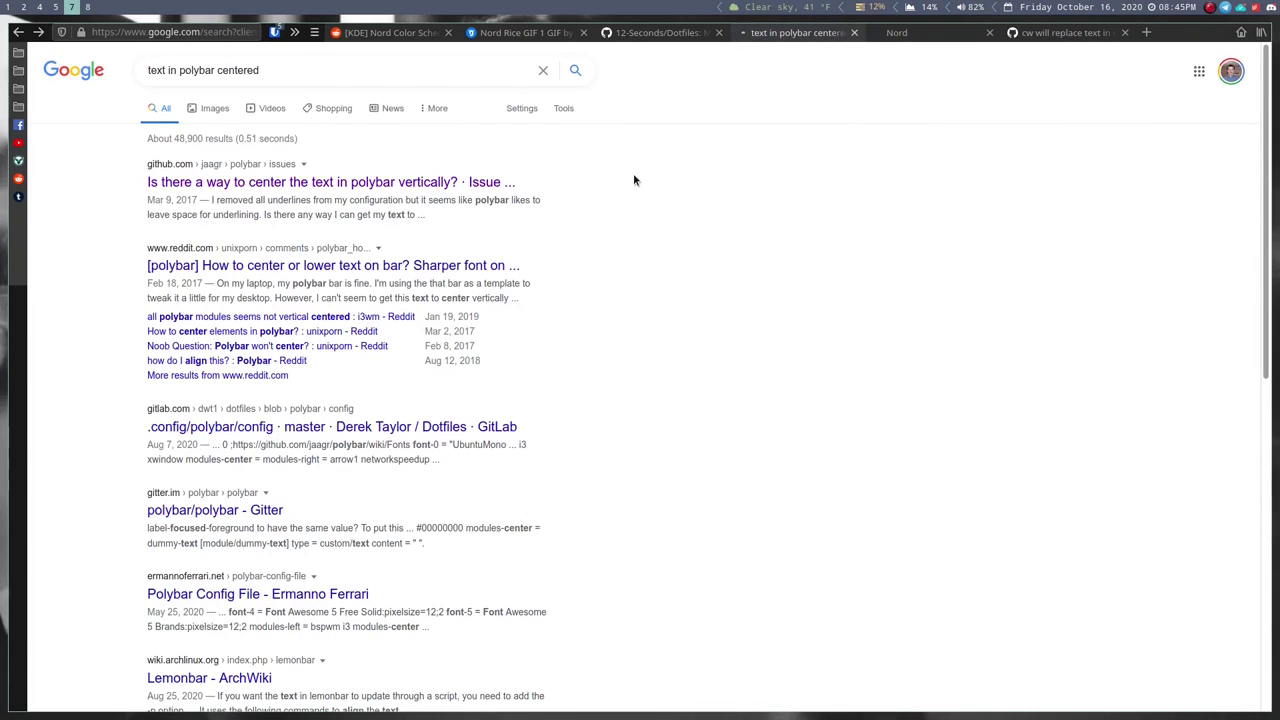
key("alt+Left")
scroll(551, 209, "down", 3)
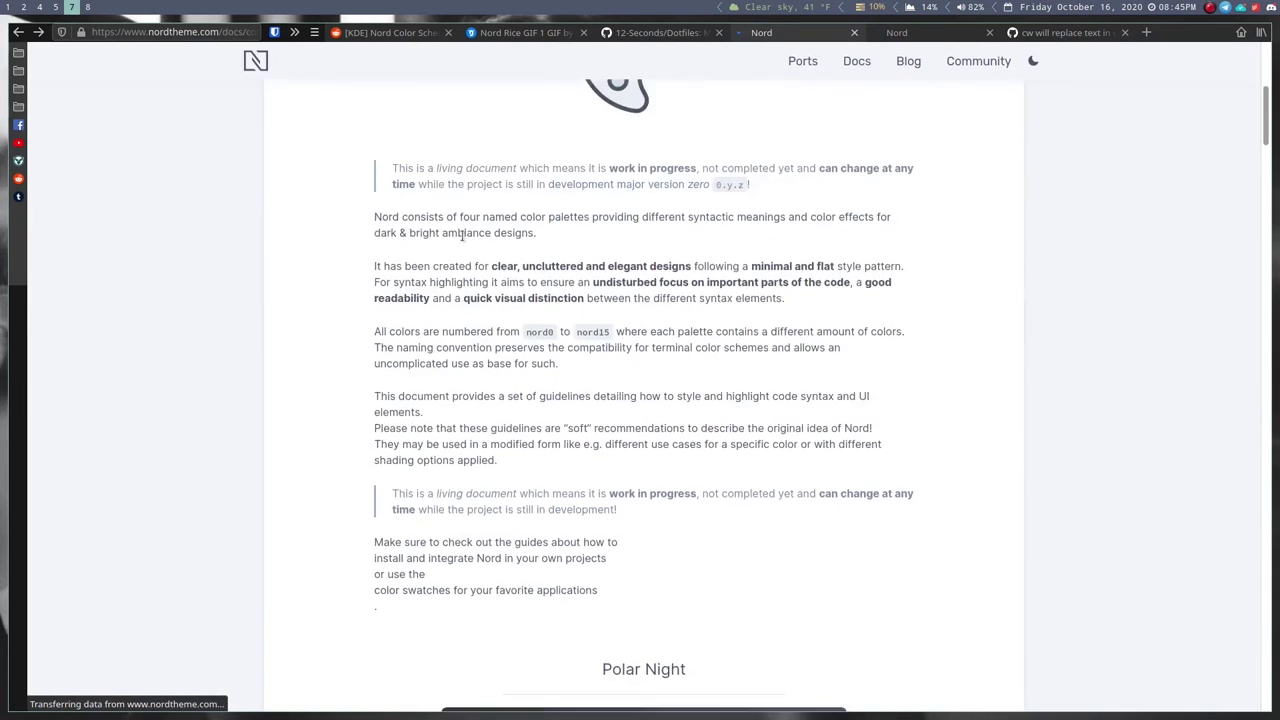
scroll(460, 236, "down", 5)
triple_click(516, 352)
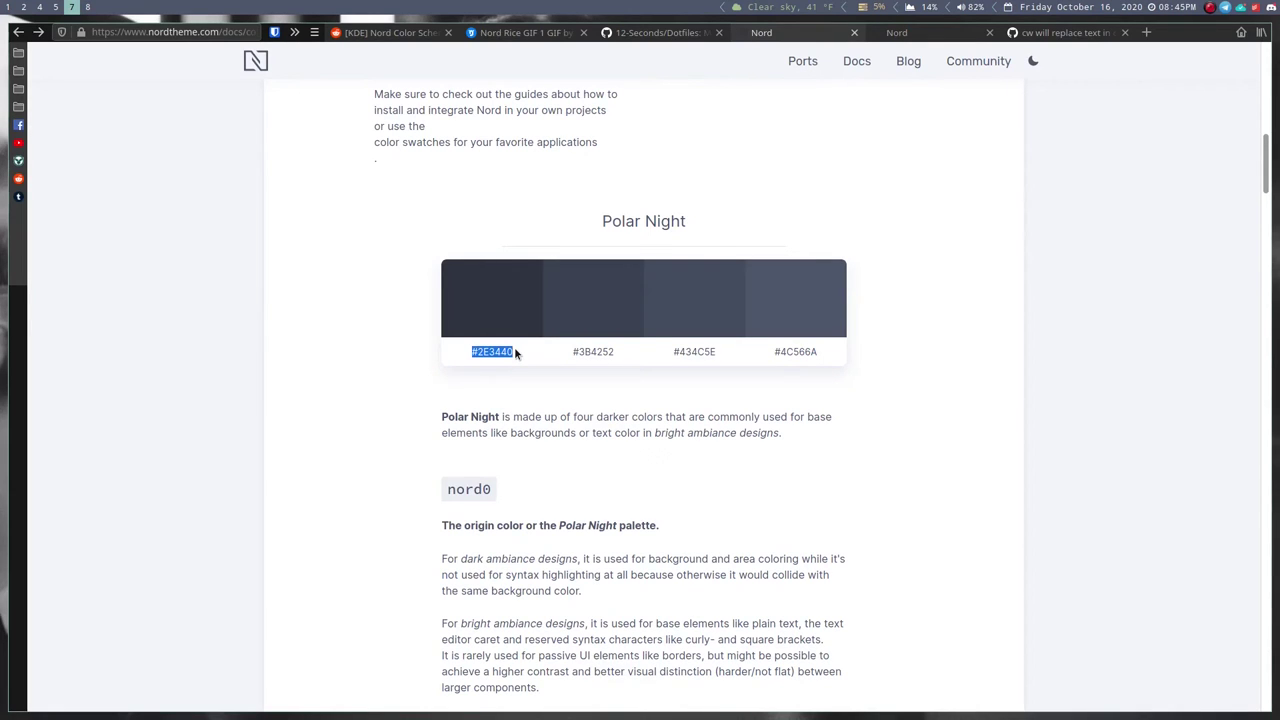
- In the Polybar config, set the Gotham theme's background color to #2e3440 and save the file
key("super+8")
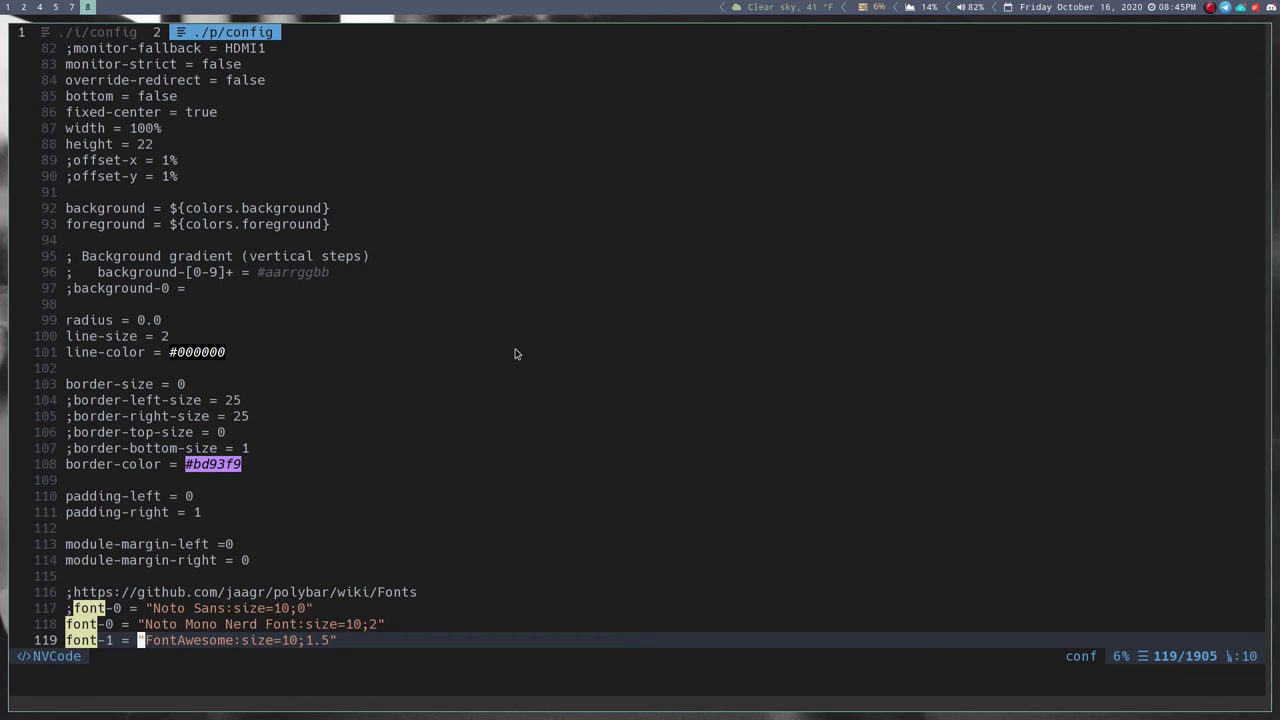
key("g")
key("j")
key("j")
key("j")
key("j")
key("j")
key("j")
key("j")
key("j")
key("j")
key("j")
key("j")
key("j")
key("j")
key("j")
key("j")
key("j")
key("j")
key("j")
key("j")
key("j")
key("j")
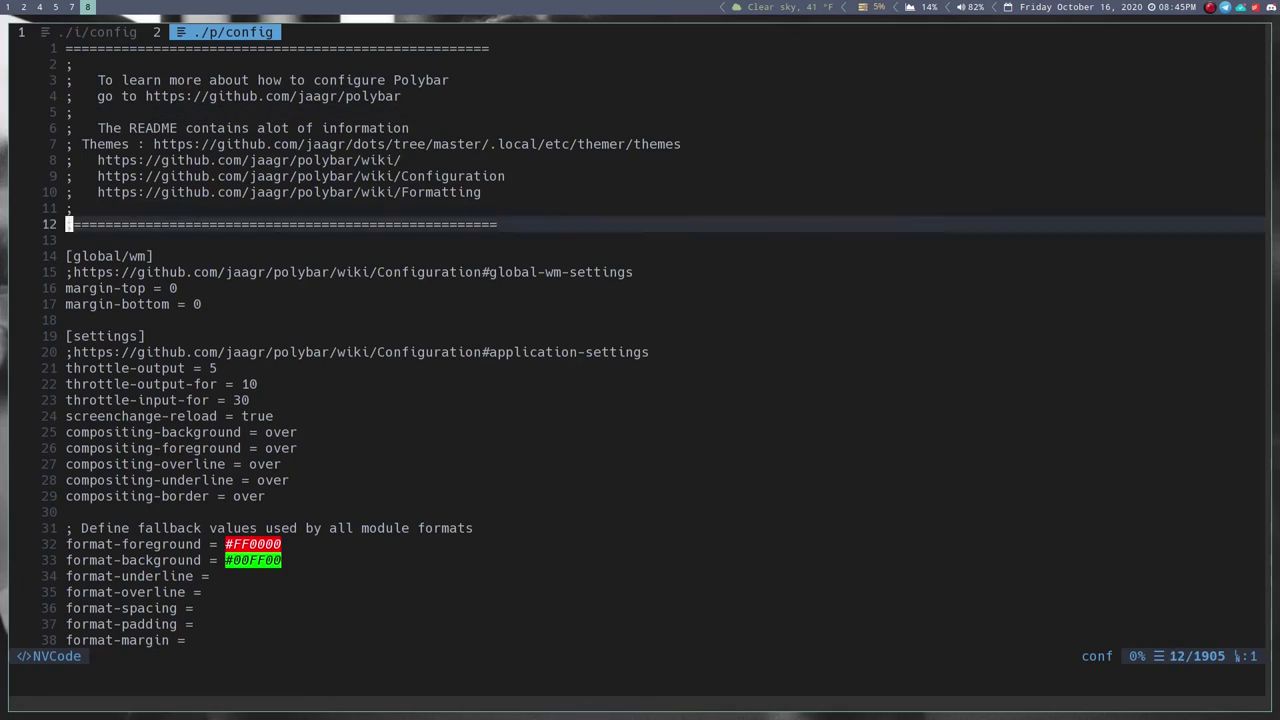
key("j")
key("j")
key("j")
key("j")
key("j")
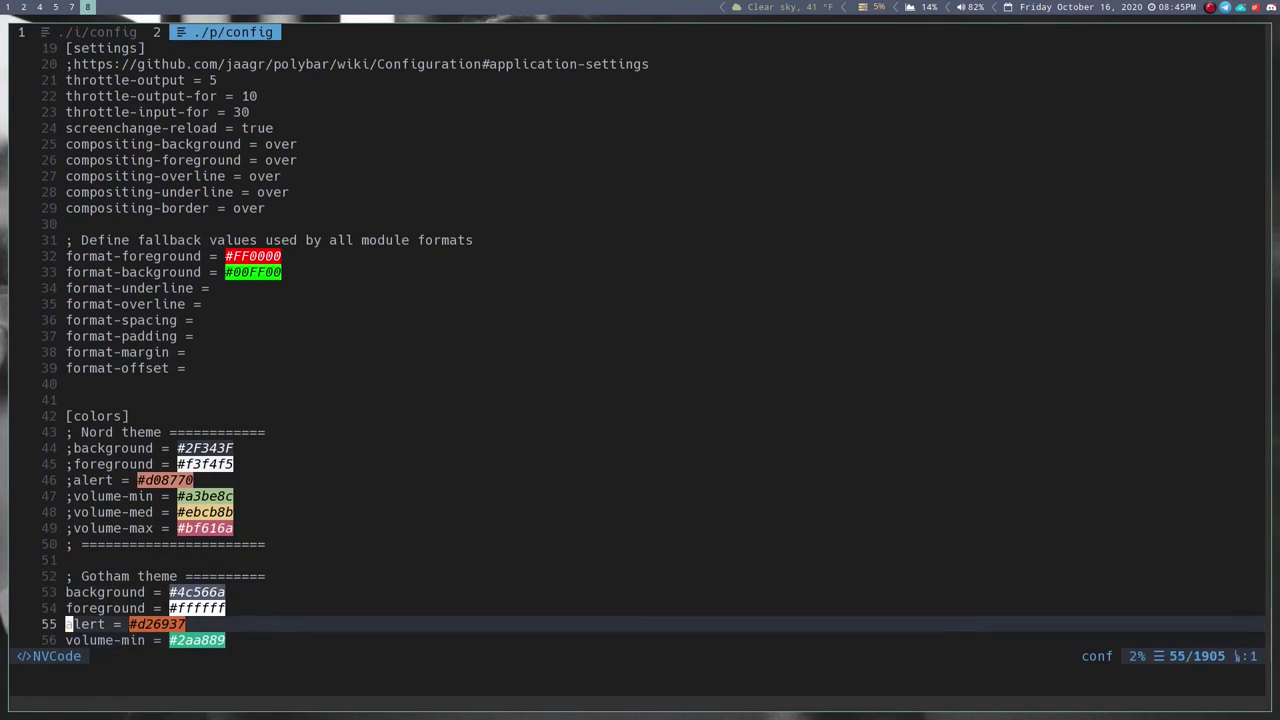
key("k")
key("k")
key("k")
key("k")
key("j")
key("j")
key("j")
key("j")
key("k")
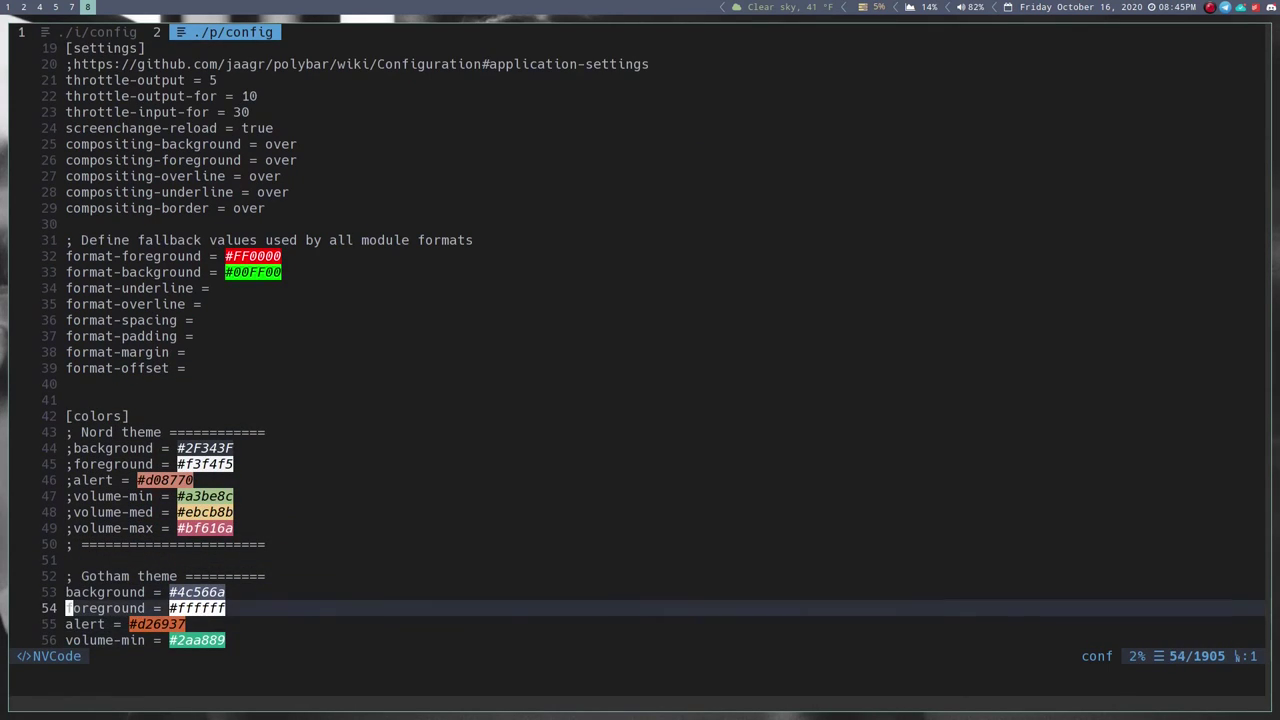
key("k")
key("l")
key("l")
key("l")
key("l")
key("l")
key("l")
key("l")
key("l")
key("l")
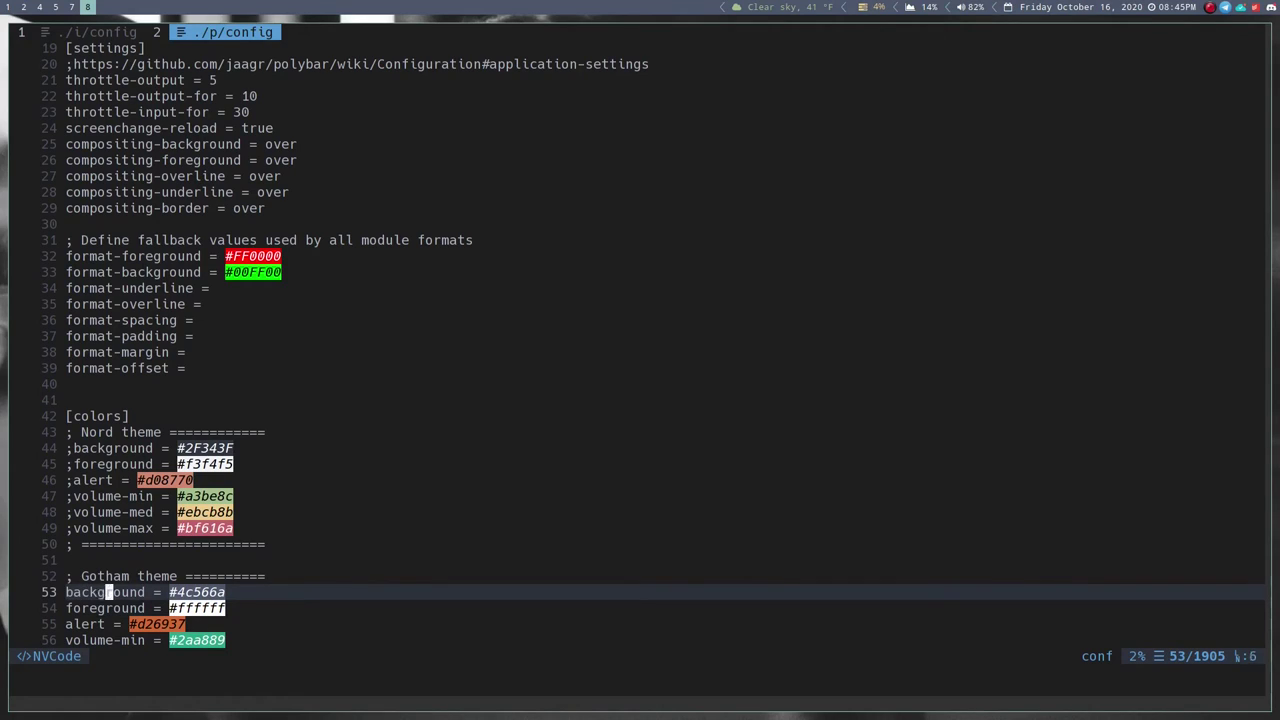
key("l")
key("l")
key("l")
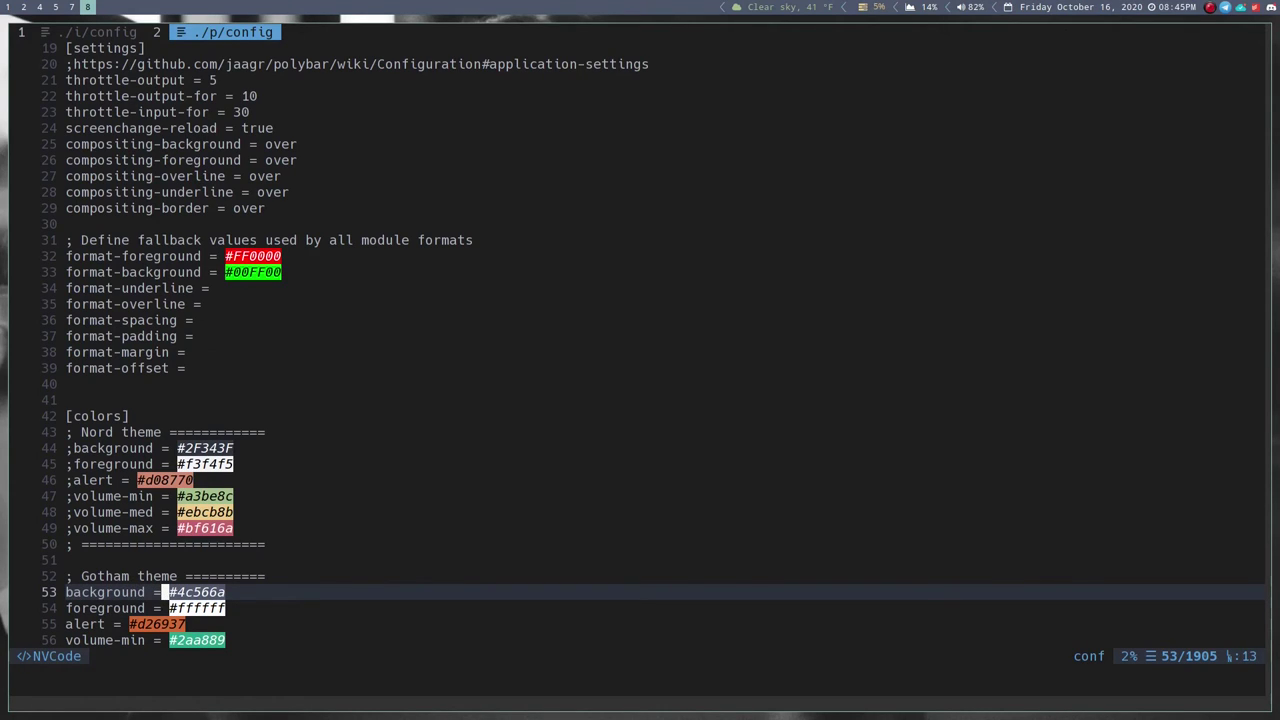
key("g")
key("p")
key("x")
key("x")
key("x")
key("x")
key("x")
key("x")
key("x")
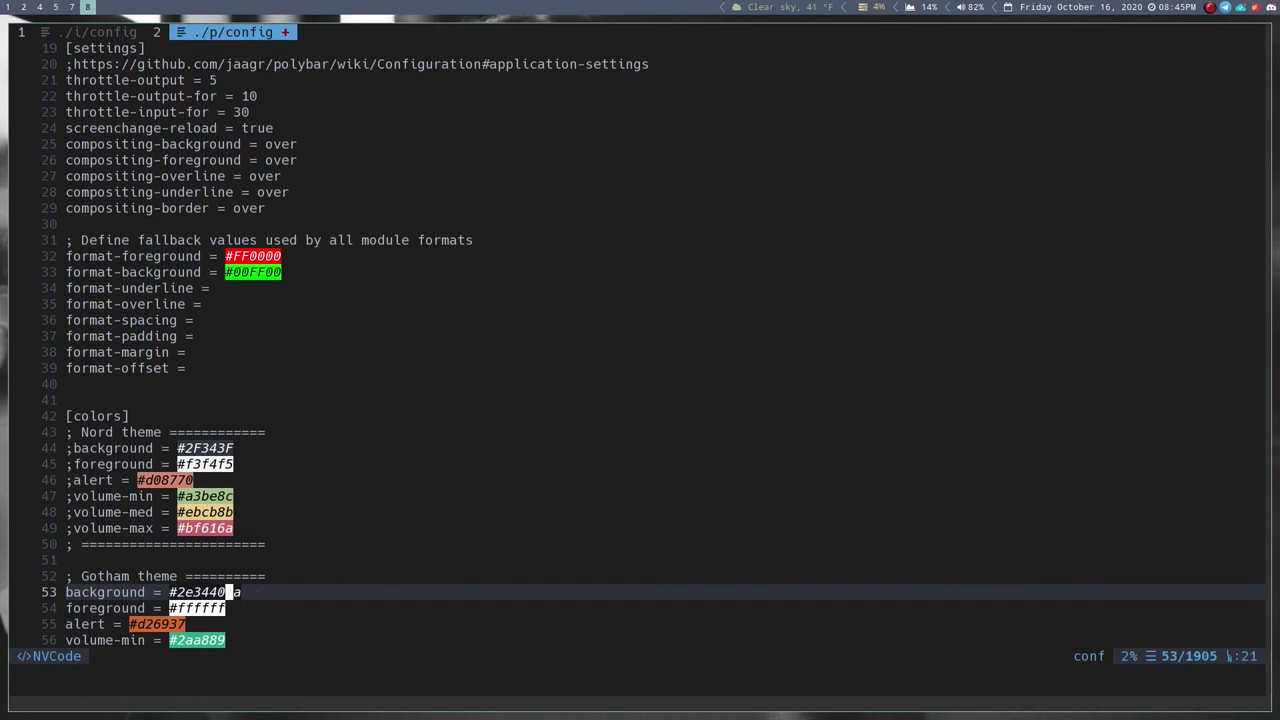
type(":w")
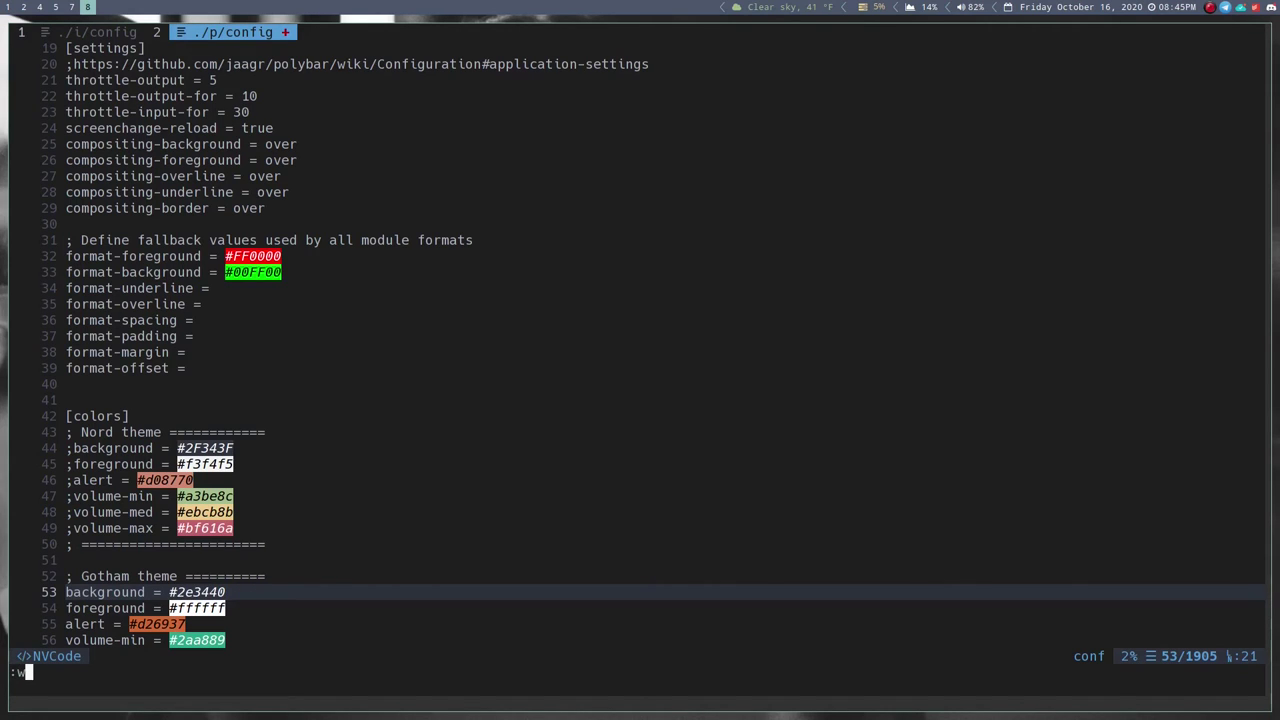
key("Return")
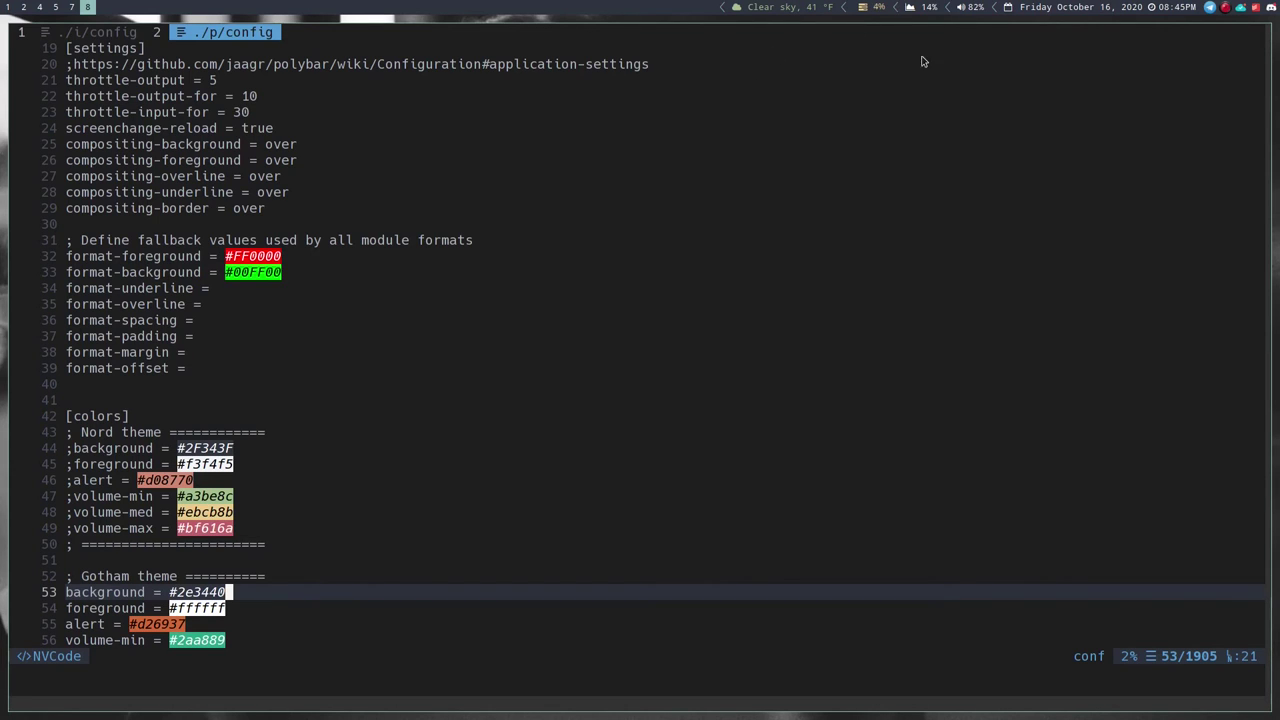
- Go back to the Nord documentation and copy the Frost color #88C0D0
key("super+7")
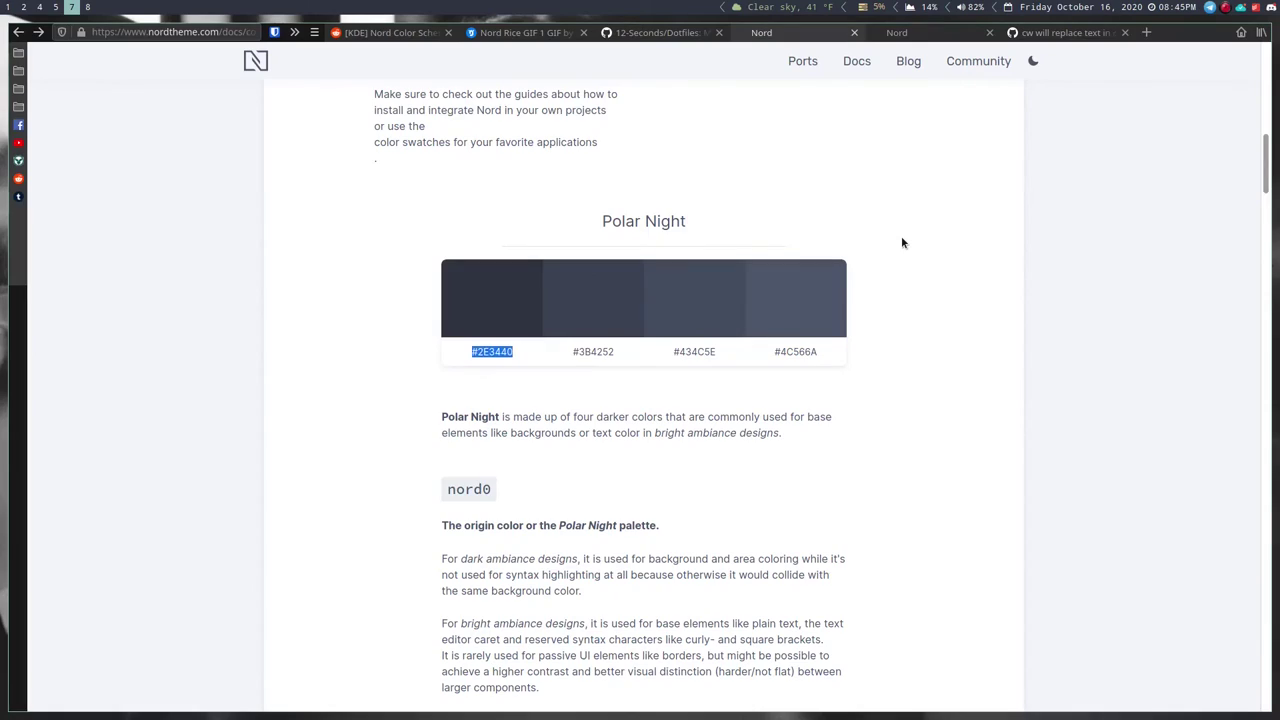
scroll(901, 243, "down", 20)
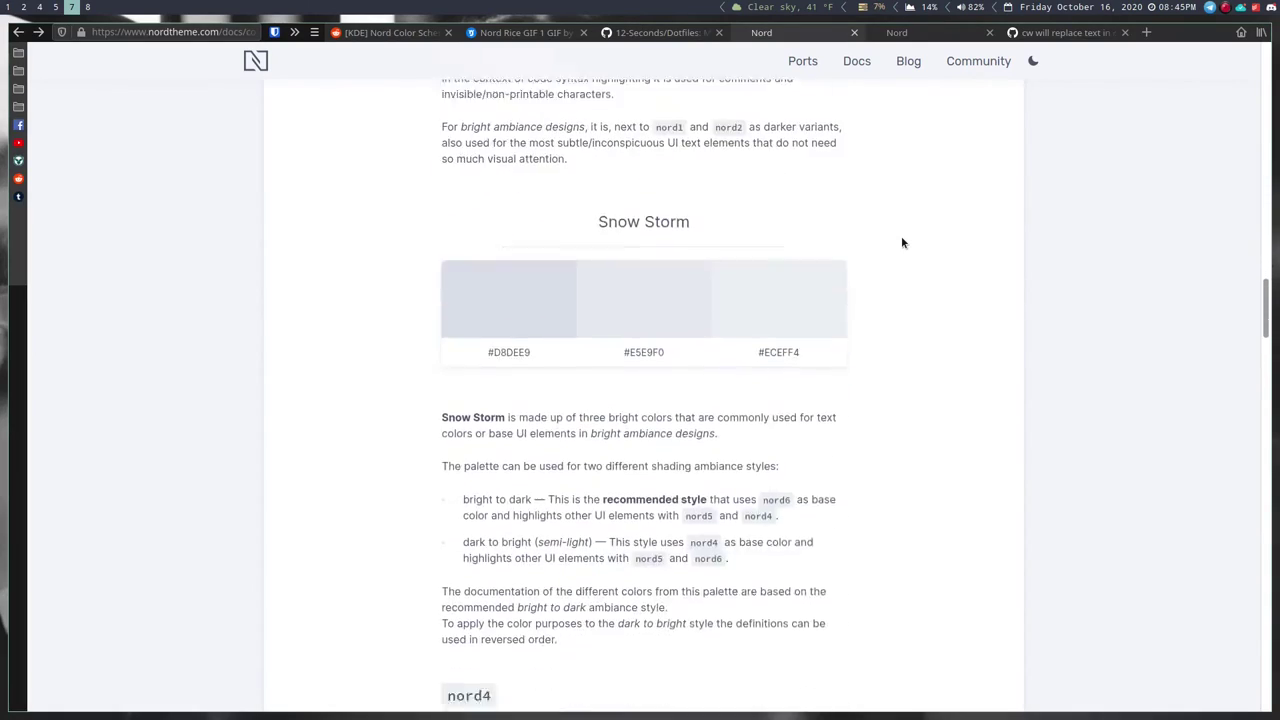
scroll(901, 243, "down", 12)
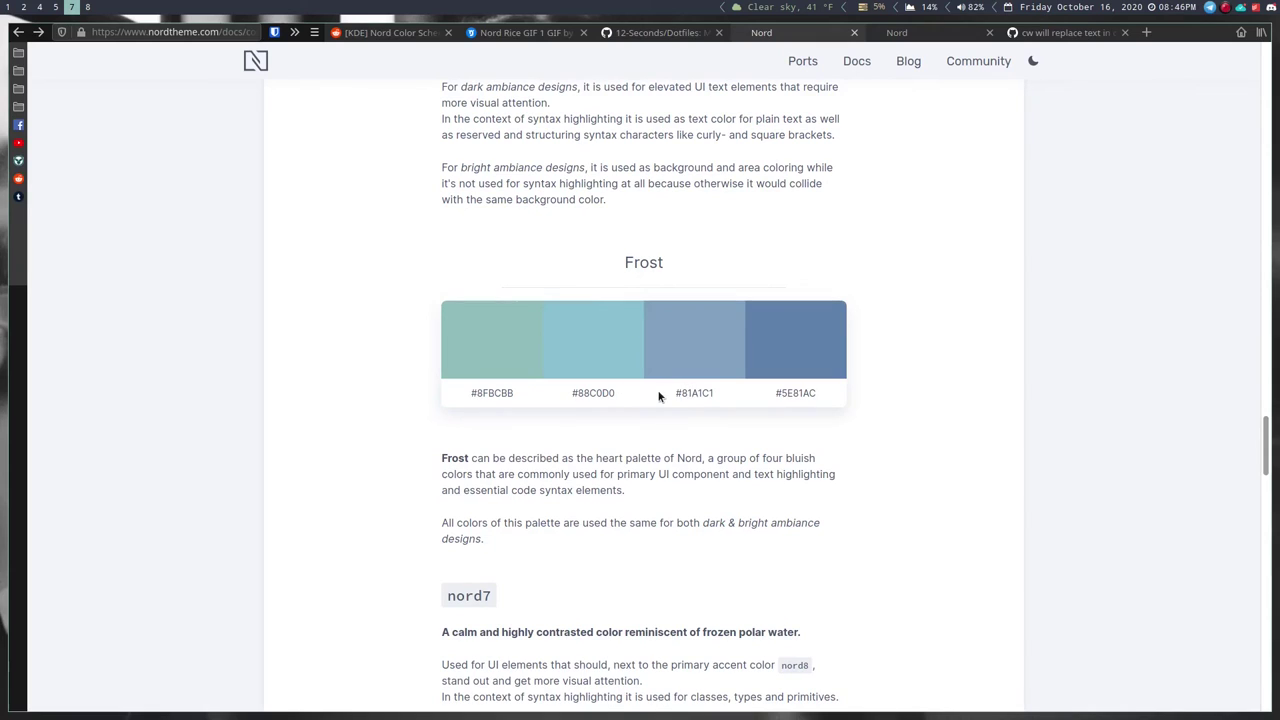
left_click_drag(630, 393, 568, 396)
- Find the cpu1 module in the Polybar config and set its format-foreground to #88c0d0
key("super+8")
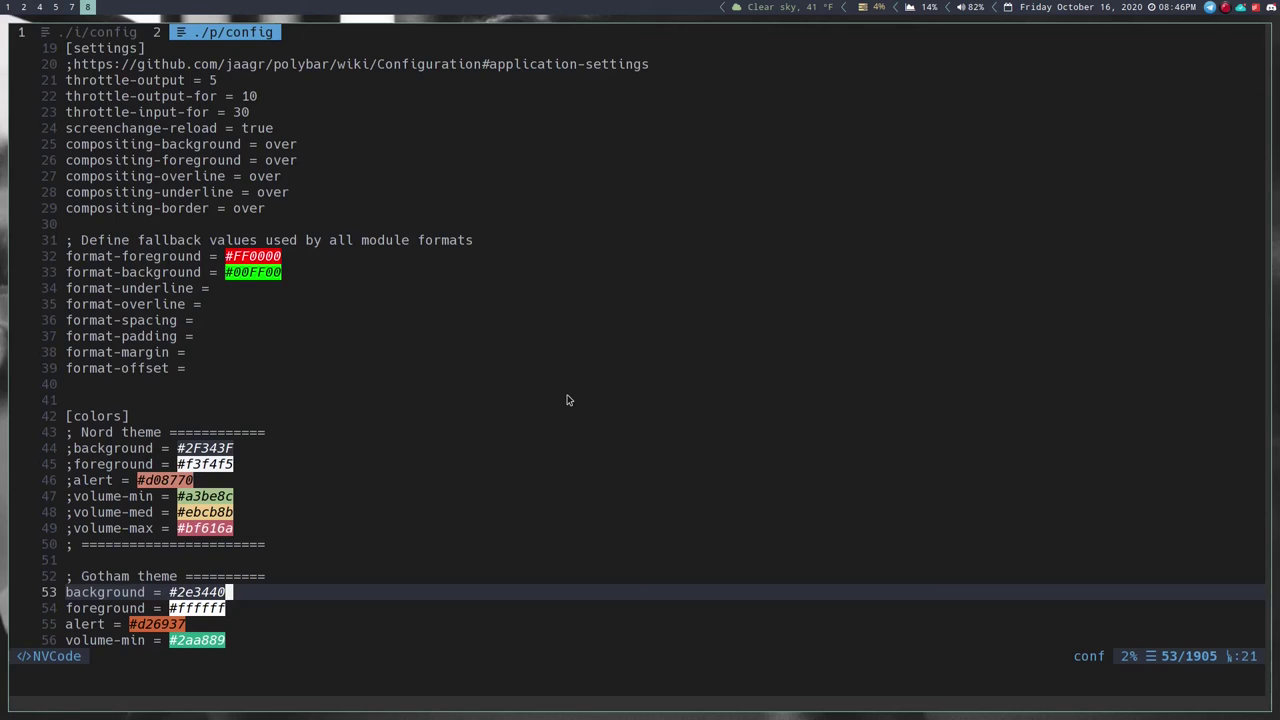
key("slash")
type("cpu1")
key("Return")
key("n")
key("n")
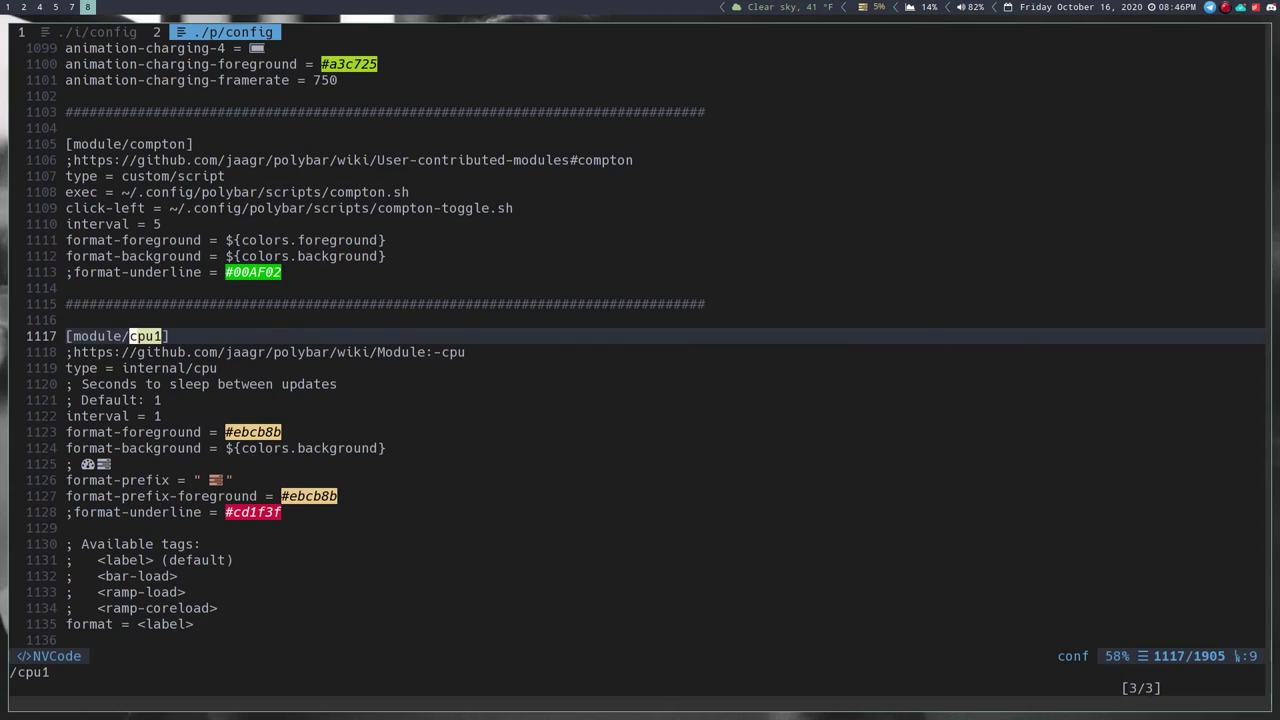
key("j")
key("j")
key("j")
key("j")
key("j")
key("j")
key("l")
key("l")
key("l")
key("l")
key("l")
key("l")
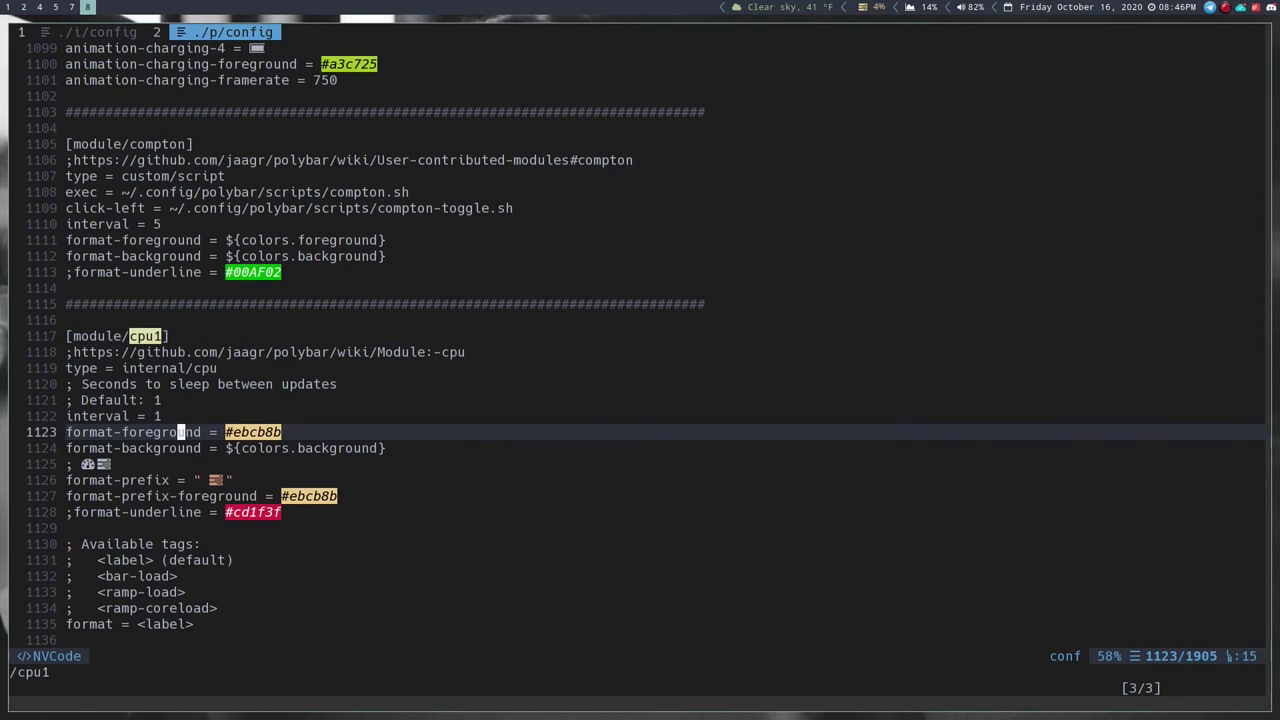
key("l")
key("l")
key("l")
key("l")
key("l")
key("l")
key("a")
type("#88c0d0")
key("Delete")
key("Delete")
key("Delete")
key("Delete")
key("Delete")
key("Delete")
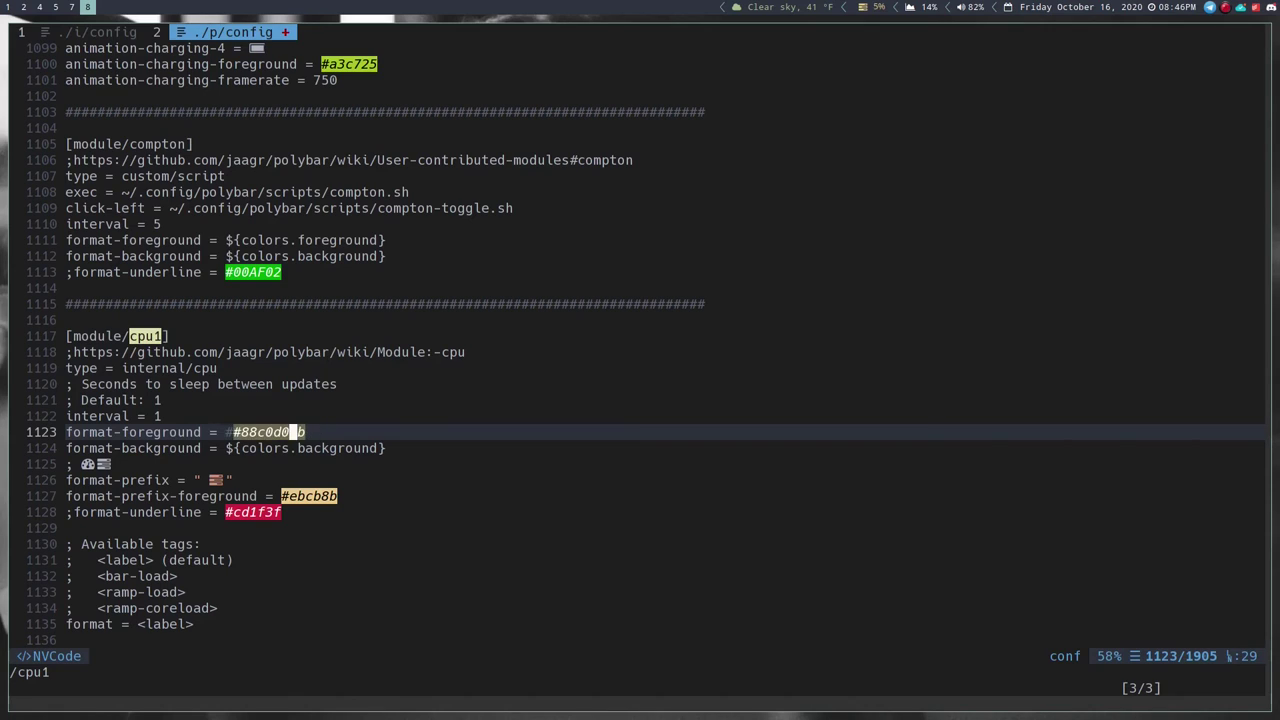
key("Escape")
key("h")
key("h")
key("h")
key("h")
key("h")
key("h")
key("h")
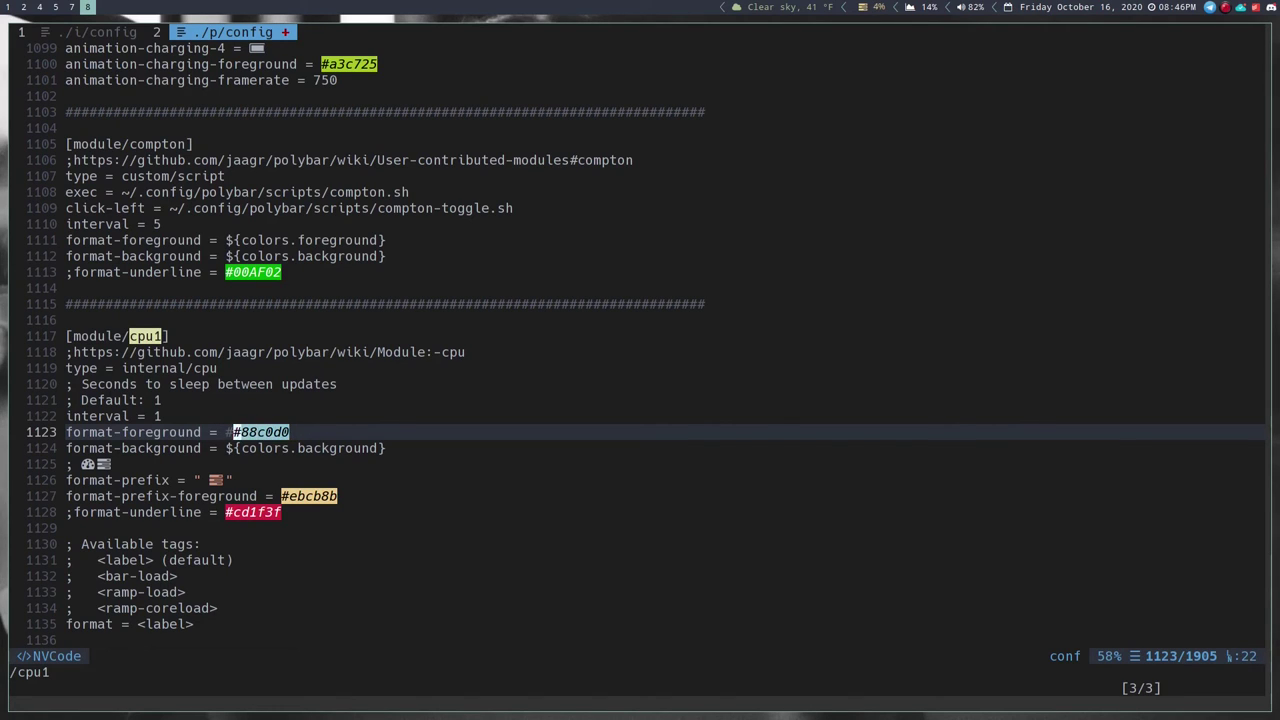
key("x")
- Set the cpu1 module's format-prefix-foreground to #88c0d0 and save the config
key("j")
key("j")
key("j")
key("j")
key("j")
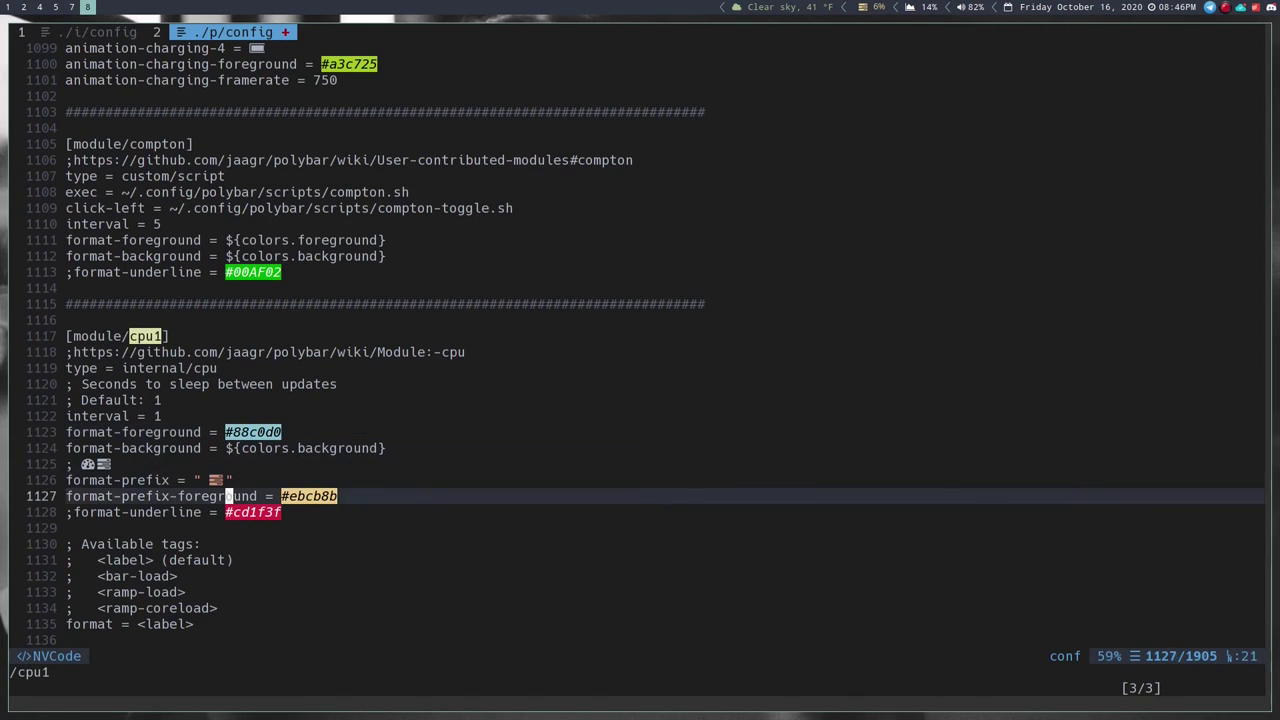
key("l")
key("l")
key("l")
key("l")
key("k")
key("l")
key("l")
key("l")
key("super+v")
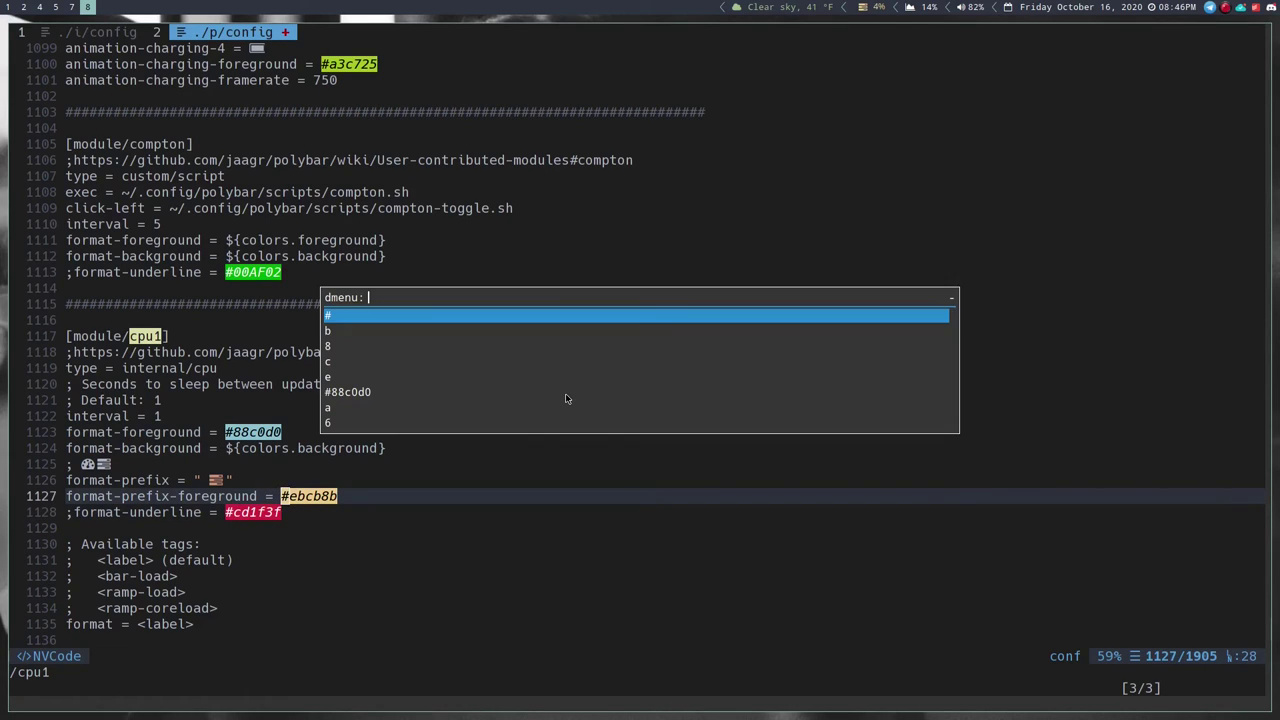
key("Down")
key("Down")
key("Down")
key("Down")
key("Return")
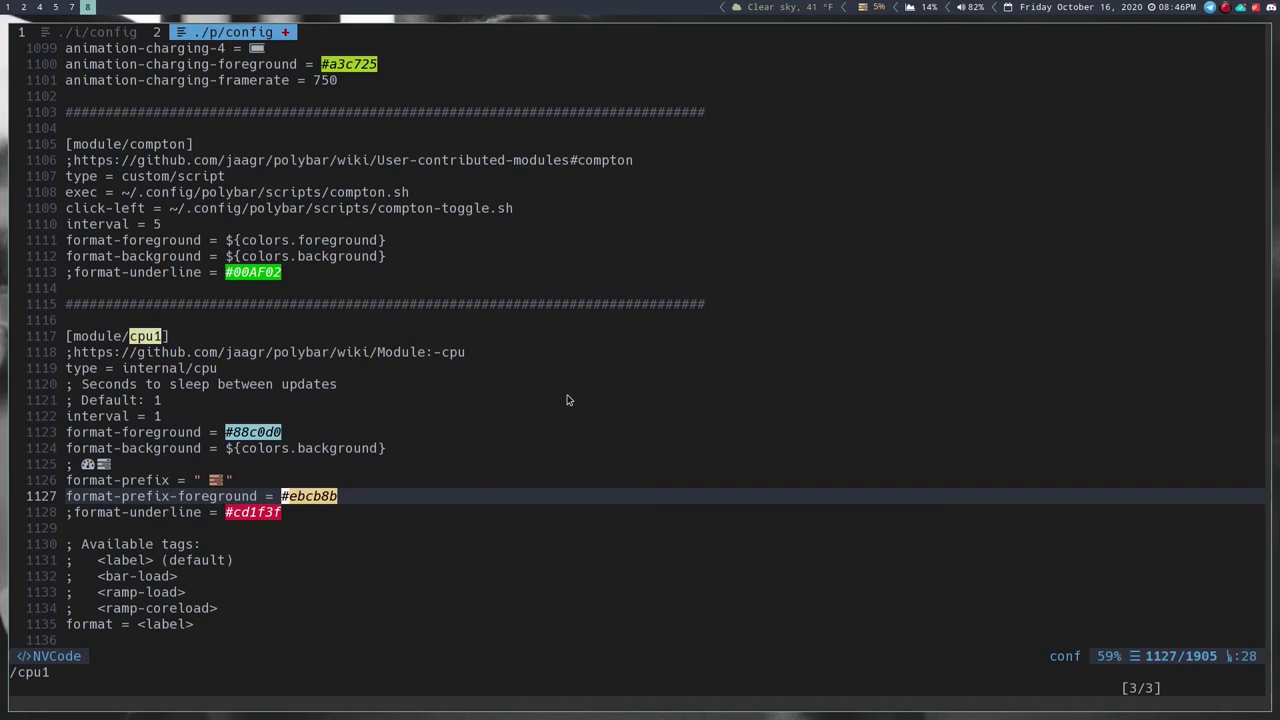
key("p")
key("l")
key("x")
key("x")
key("x")
key("x")
key("x")
key("x")
key("h")
key("h")
key("h")
key("h")
key("h")
key("h")
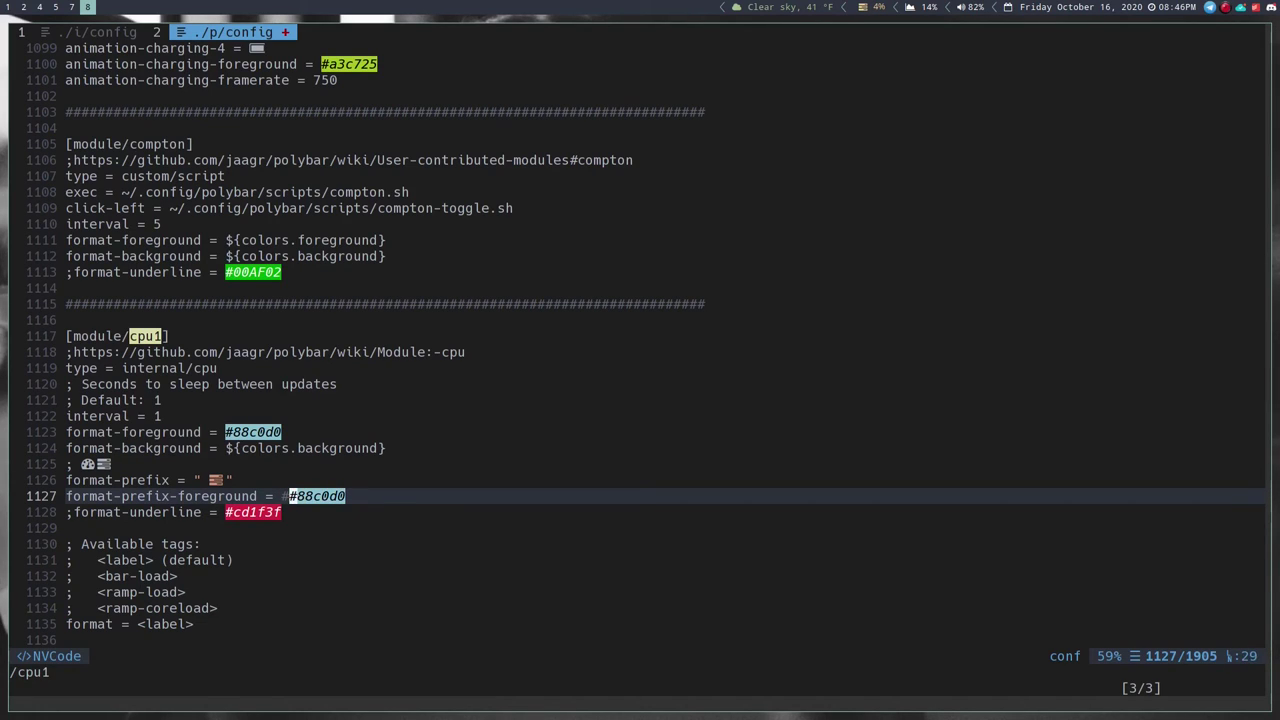
key("h")
key("x")
type(":w")
key("Return")
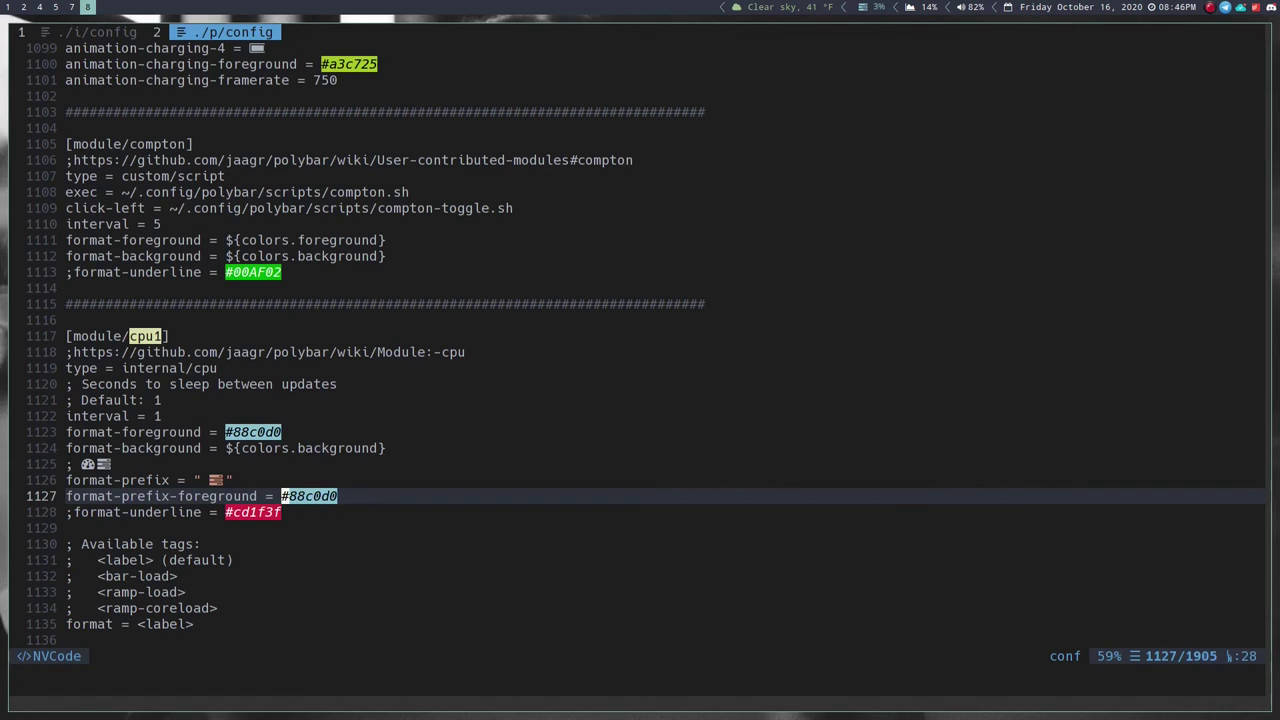
- Copy the Frost color #8FBCBB from the Nord documentation and return to the Polybar config
key("super+7")
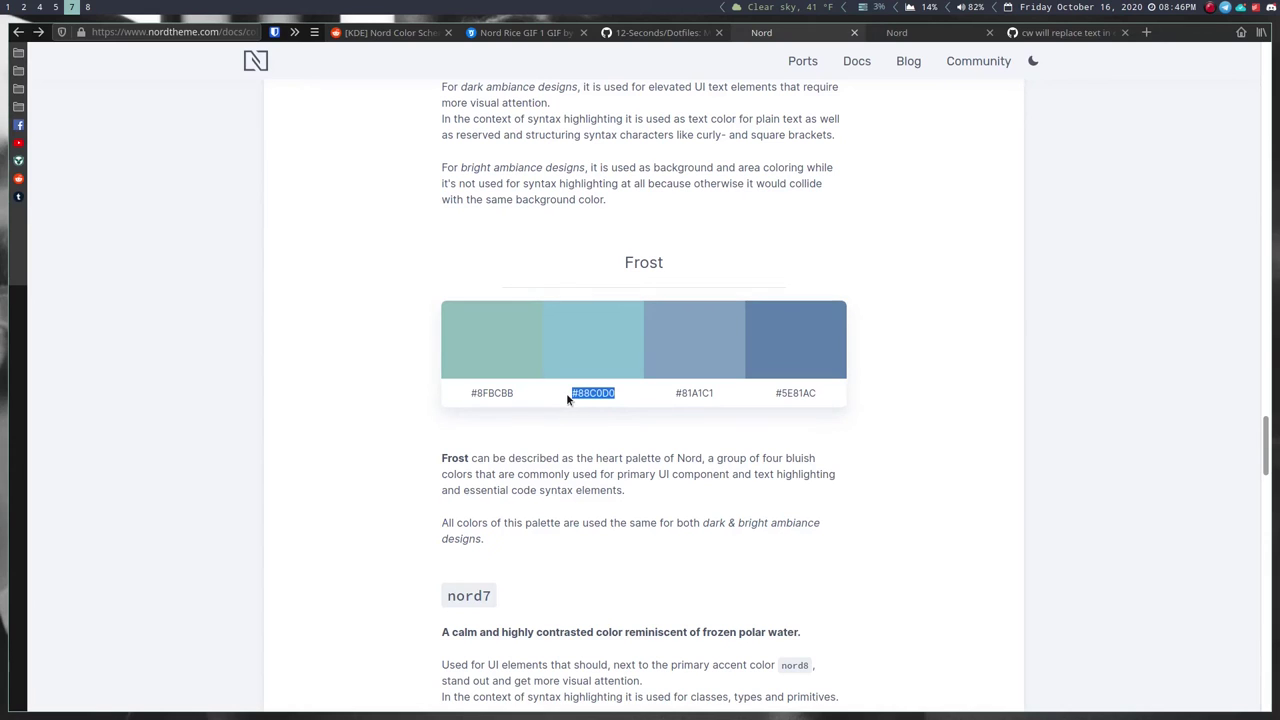
left_click_drag(518, 395, 447, 395)
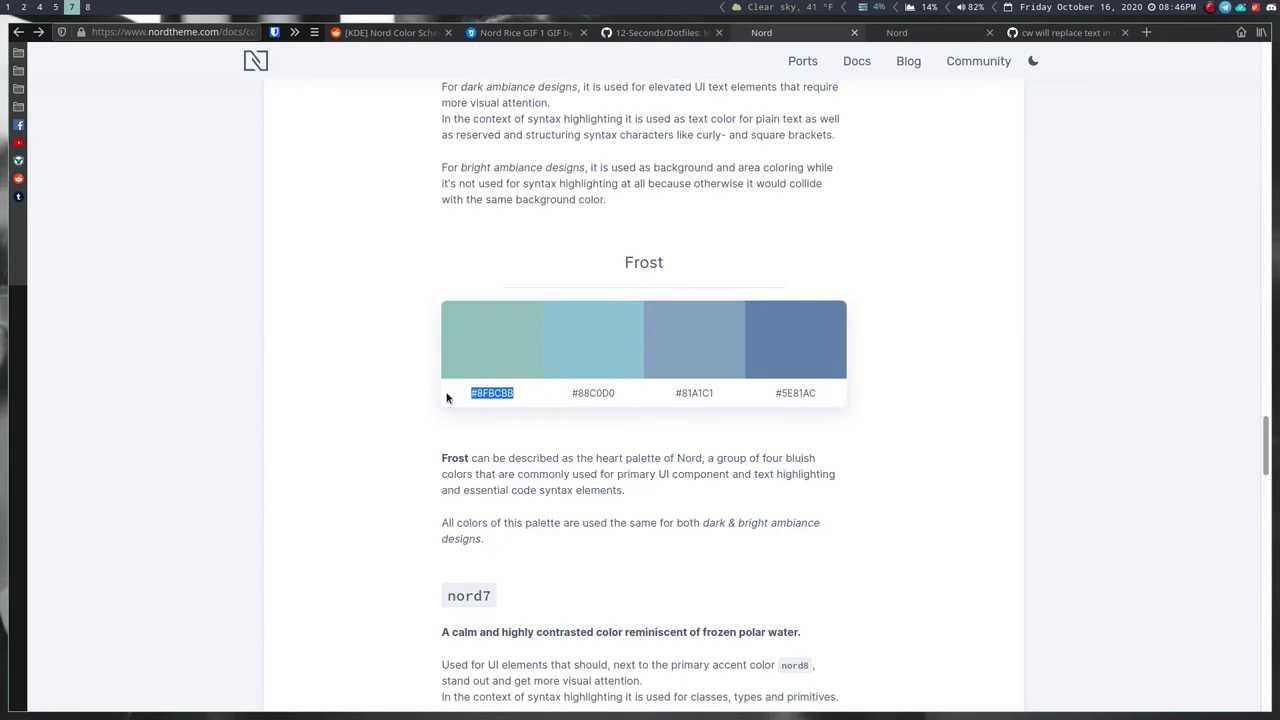
key("super+8")
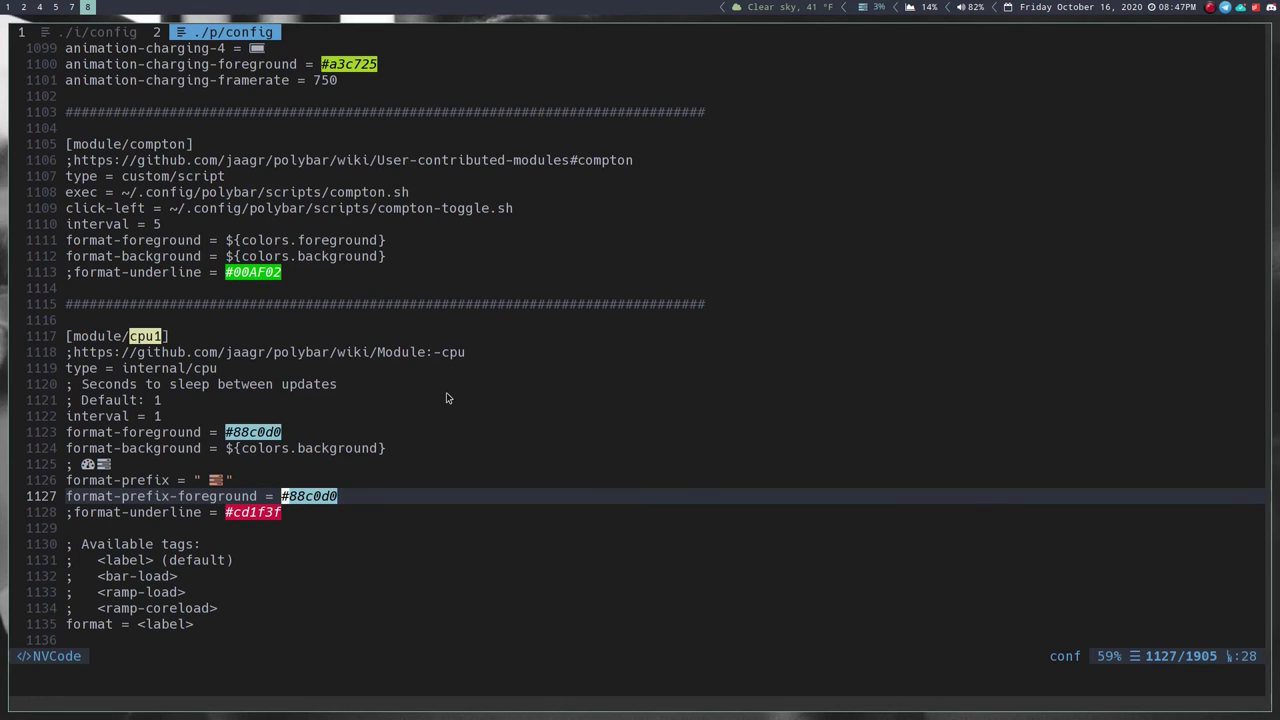
- Find the memory2 module in the Polybar config
type("/memory1")
key("Return")
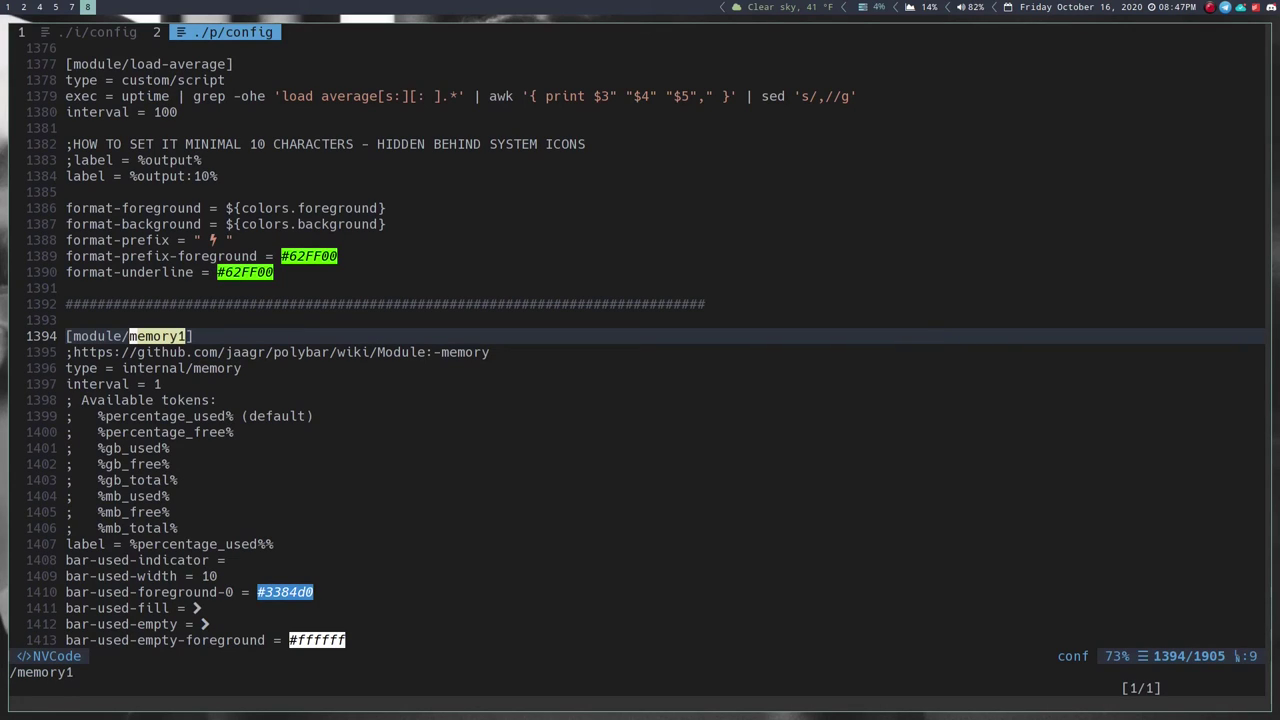
key("h")
key("slash")
type("memory2")
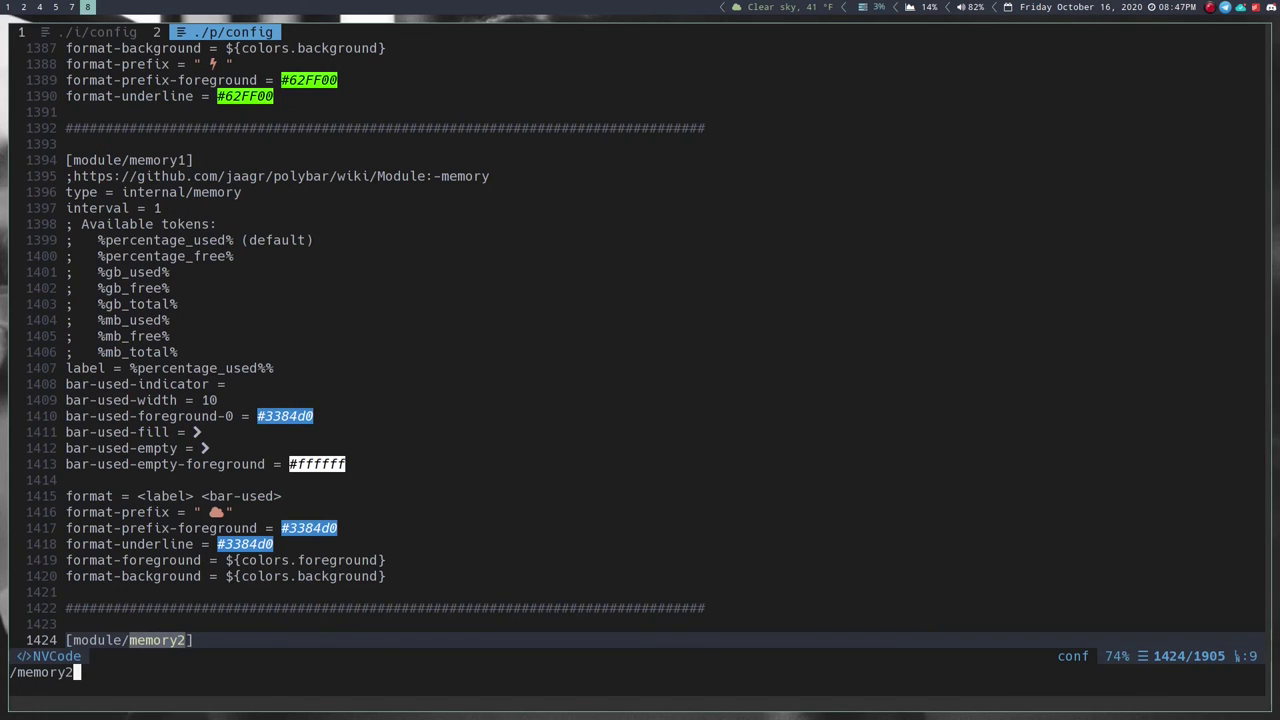
key("Return")
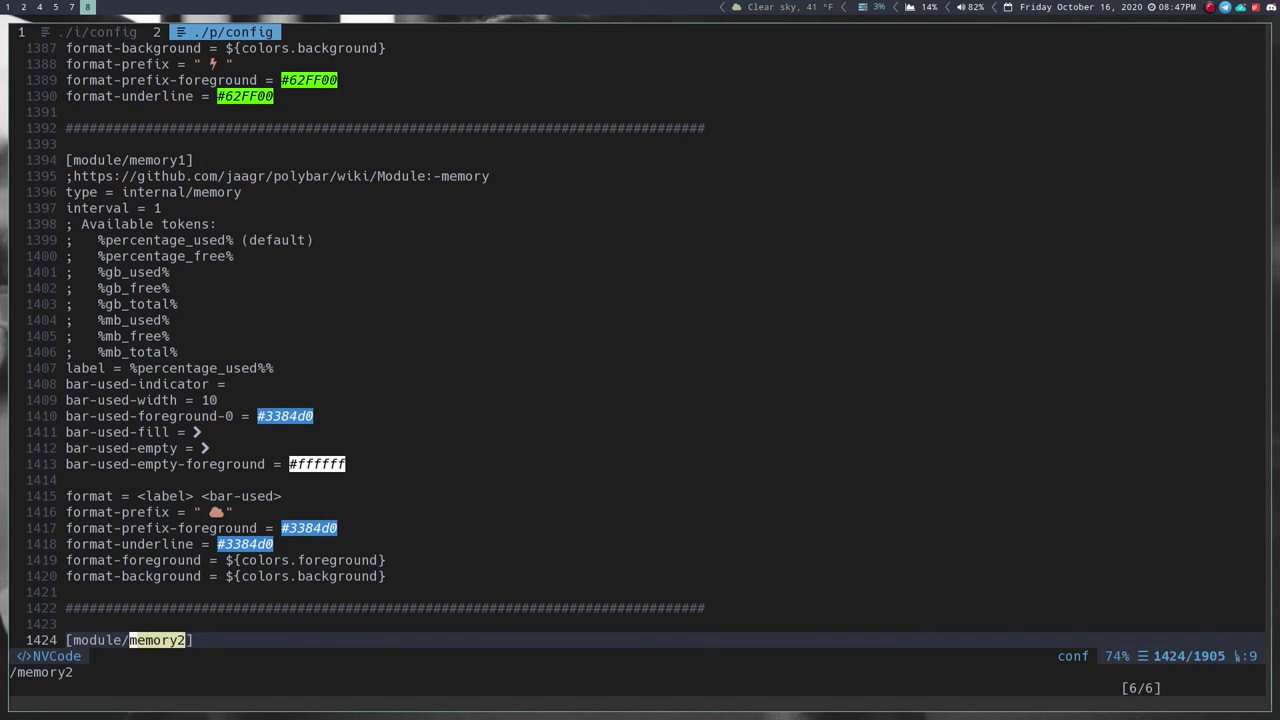
- Set the memory2 module's format-prefix-foreground to #8fbcbb
key("j")
key("j")
key("j")
key("j")
key("j")
key("j")
key("j")
key("j")
key("j")
key("j")
key("j")
key("j")
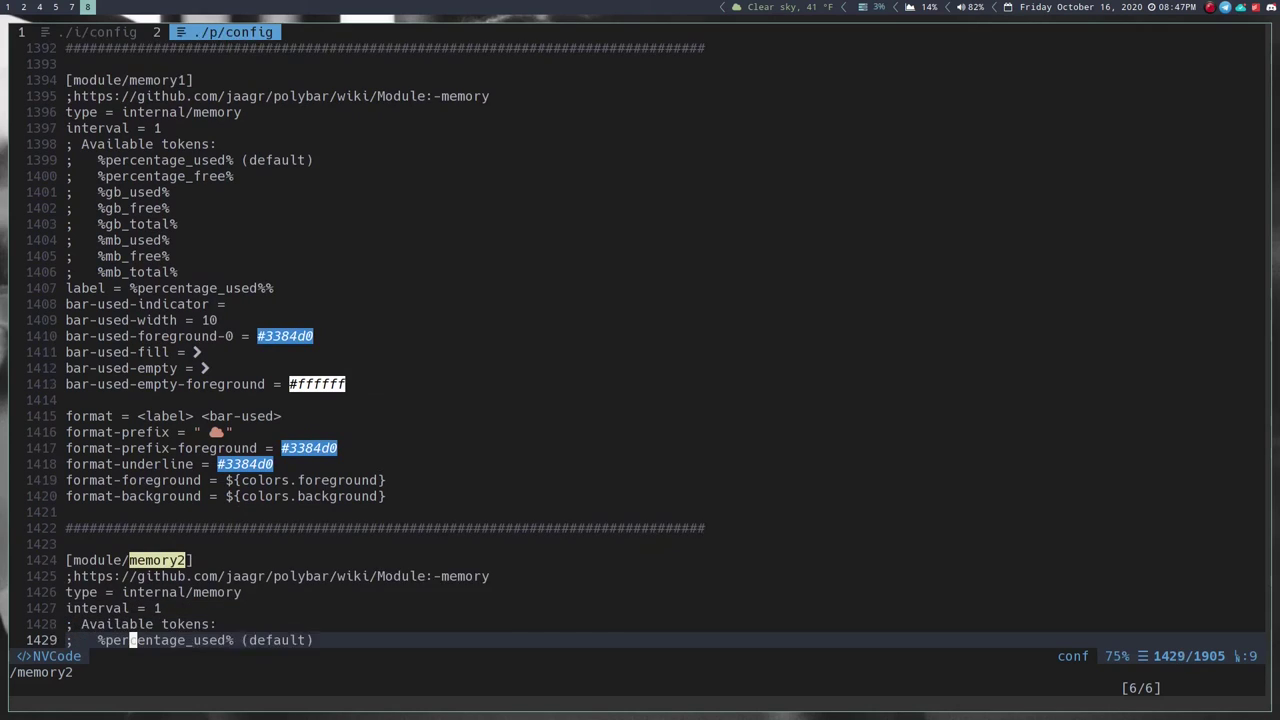
key("j")
key("j")
key("j")
key("j")
key("j")
key("j")
key("j")
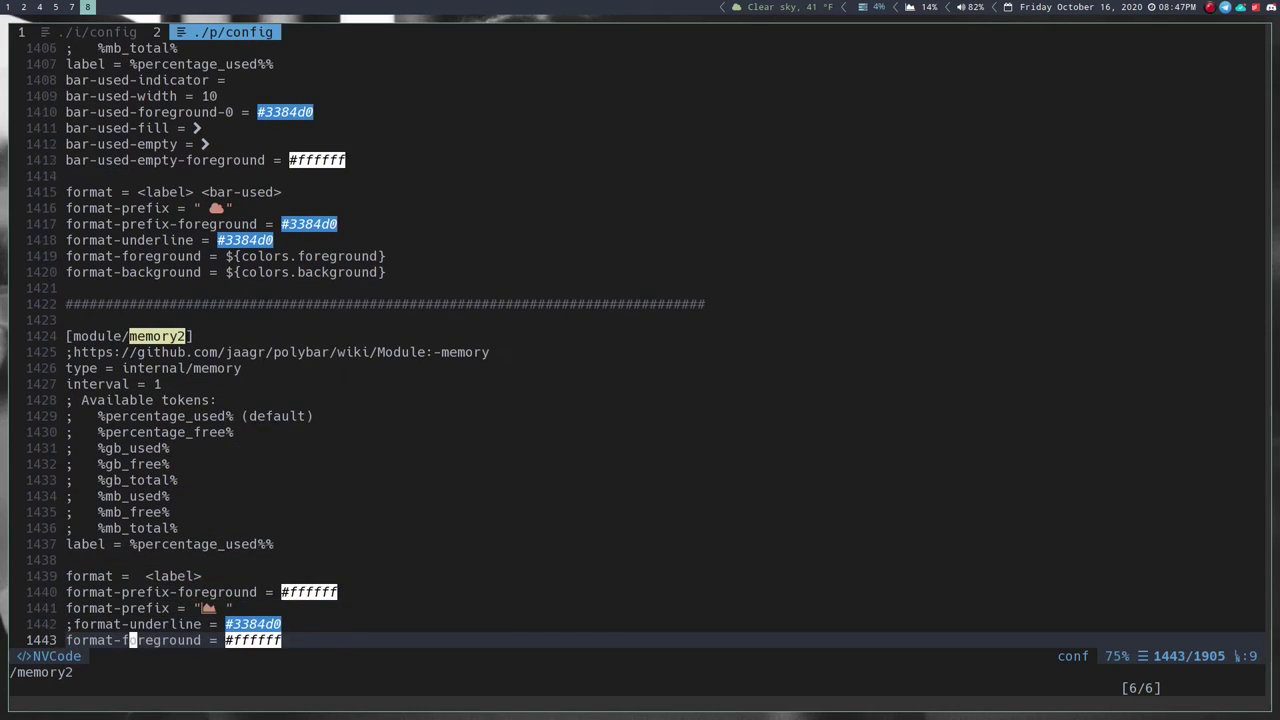
key("k")
key("k")
key("k")
key("k")
key("j")
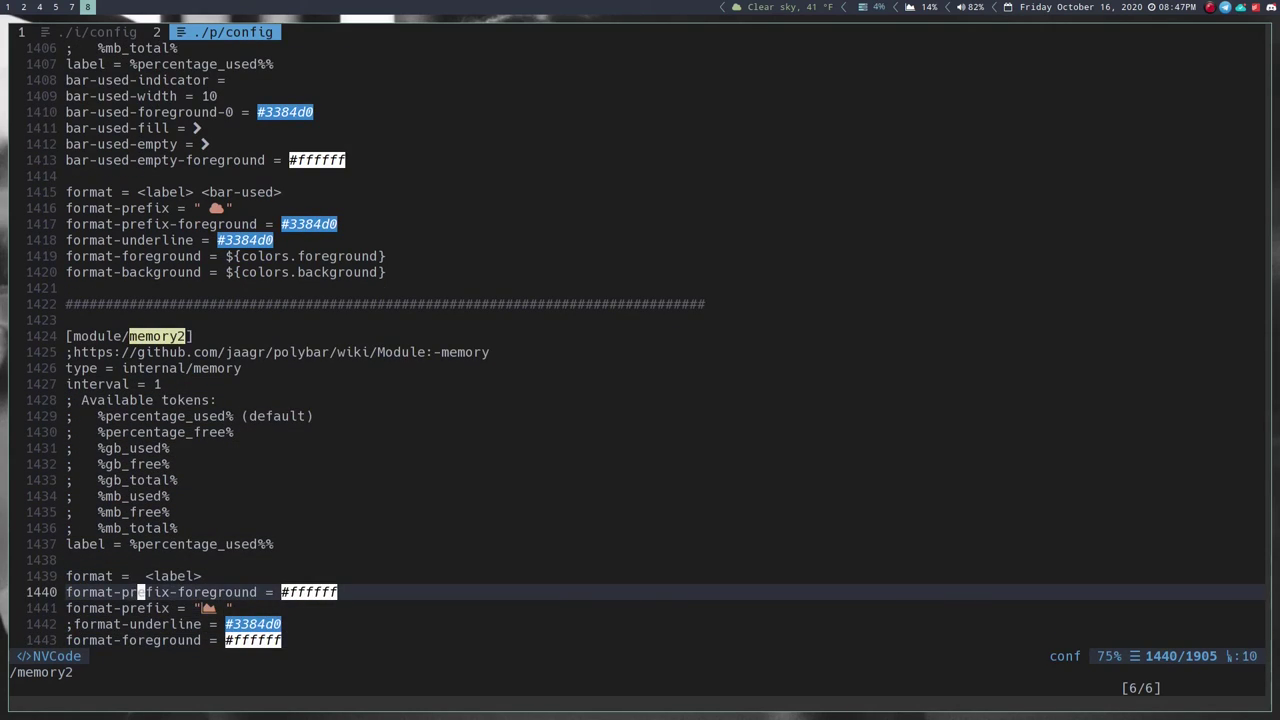
key("l")
key("l")
key("l")
key("l")
key("l")
key("l")
key("l")
key("l")
key("l")
key("l")
key("l")
key("l")
key("l")
key("l")
key("l")
key("l")
key("l")
type("a#8fcbbb")
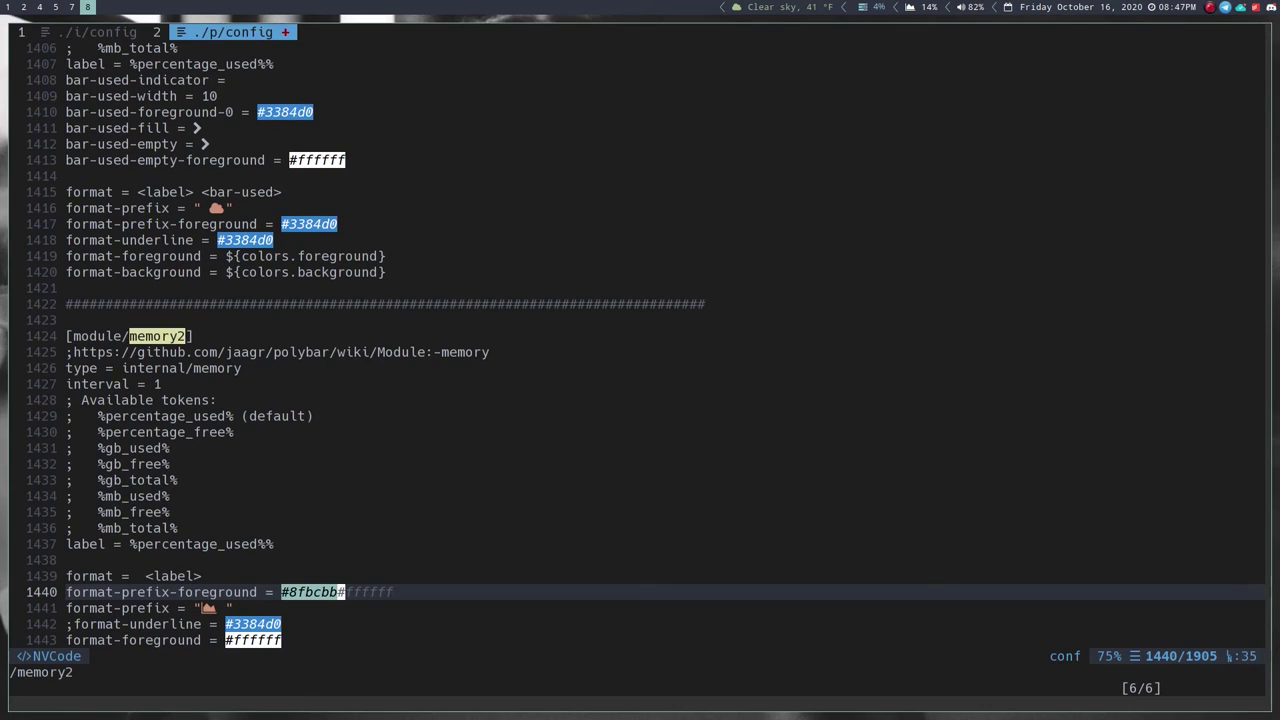
key("Delete")
key("Delete")
key("Delete")
key("Delete")
key("Delete")
key("Delete")
key("Delete")
key("Escape")
- Set the memory2 module's format-foreground to #8fbcbb and save the config
key("j")
key("j")
key("j")
key("j")
key("j")
key("j")
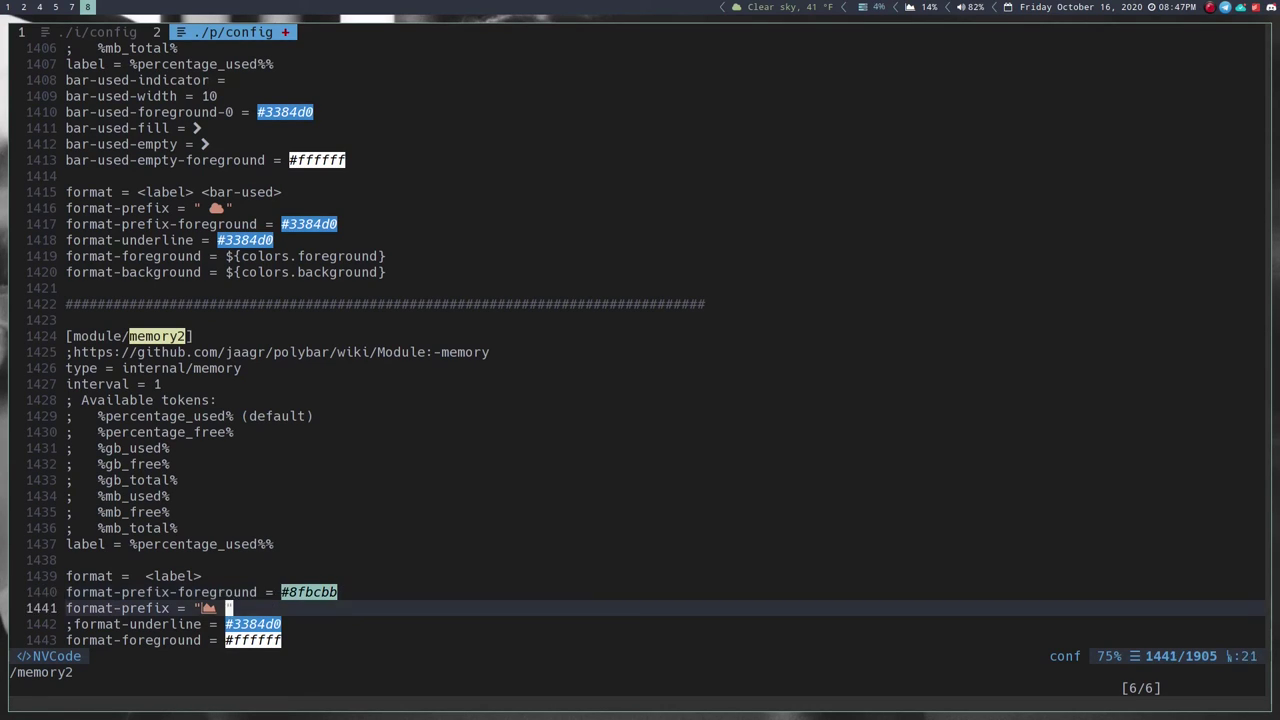
key("k")
key("k")
key("k")
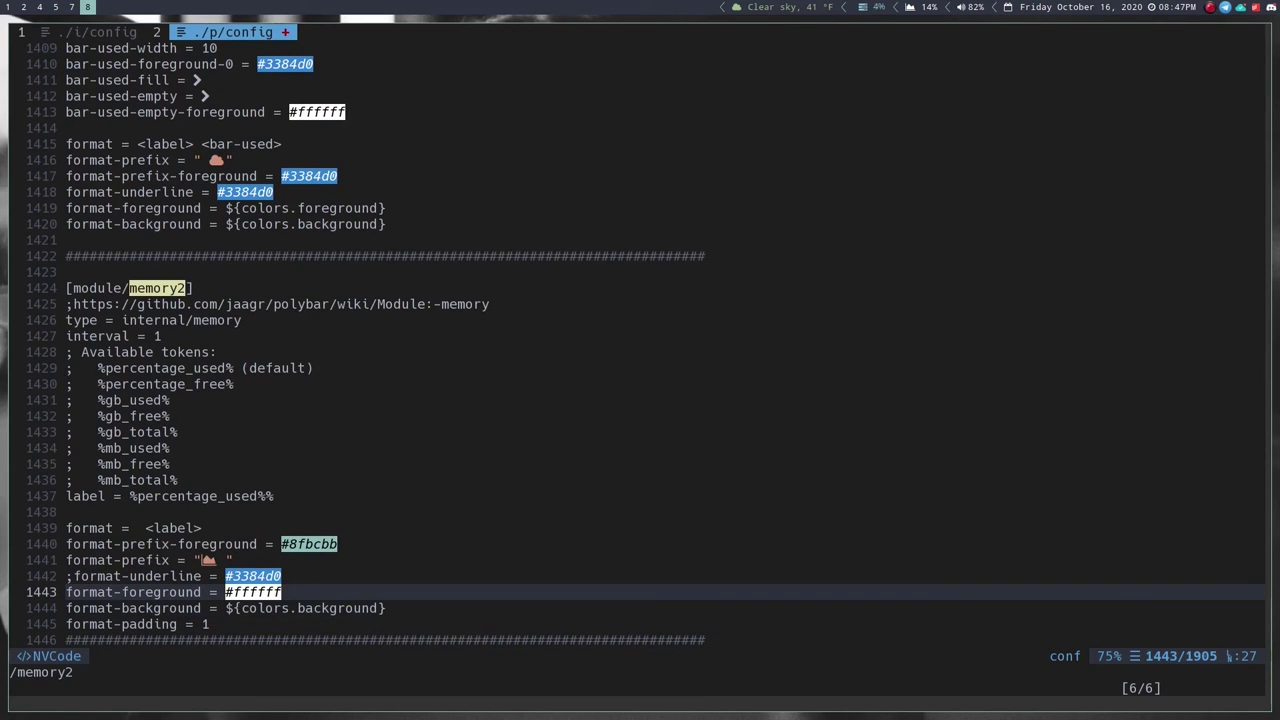
key("j")
key("k")
key("h")
key("h")
key("h")
key("h")
key("h")
key("h")
key("super+c")
key("Down")
key("Down")
key("Up")
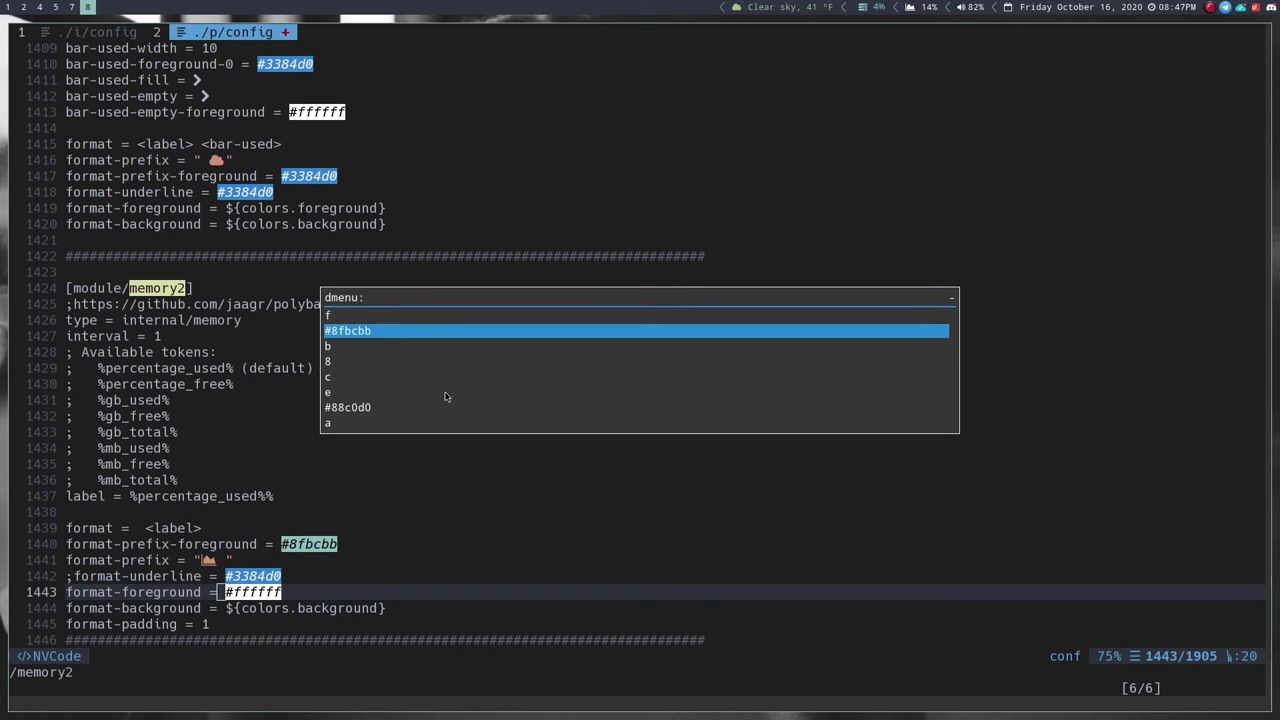
key("Return")
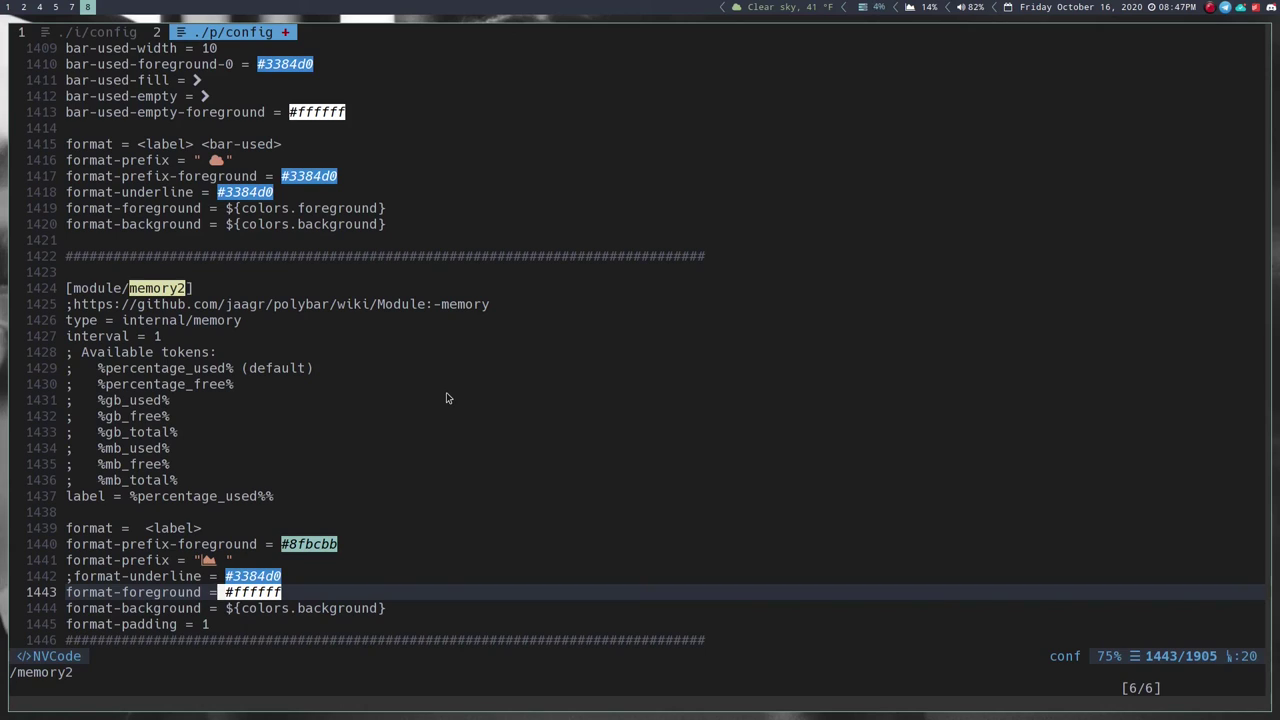
key("l")
key("v")
key("E")
key("p")
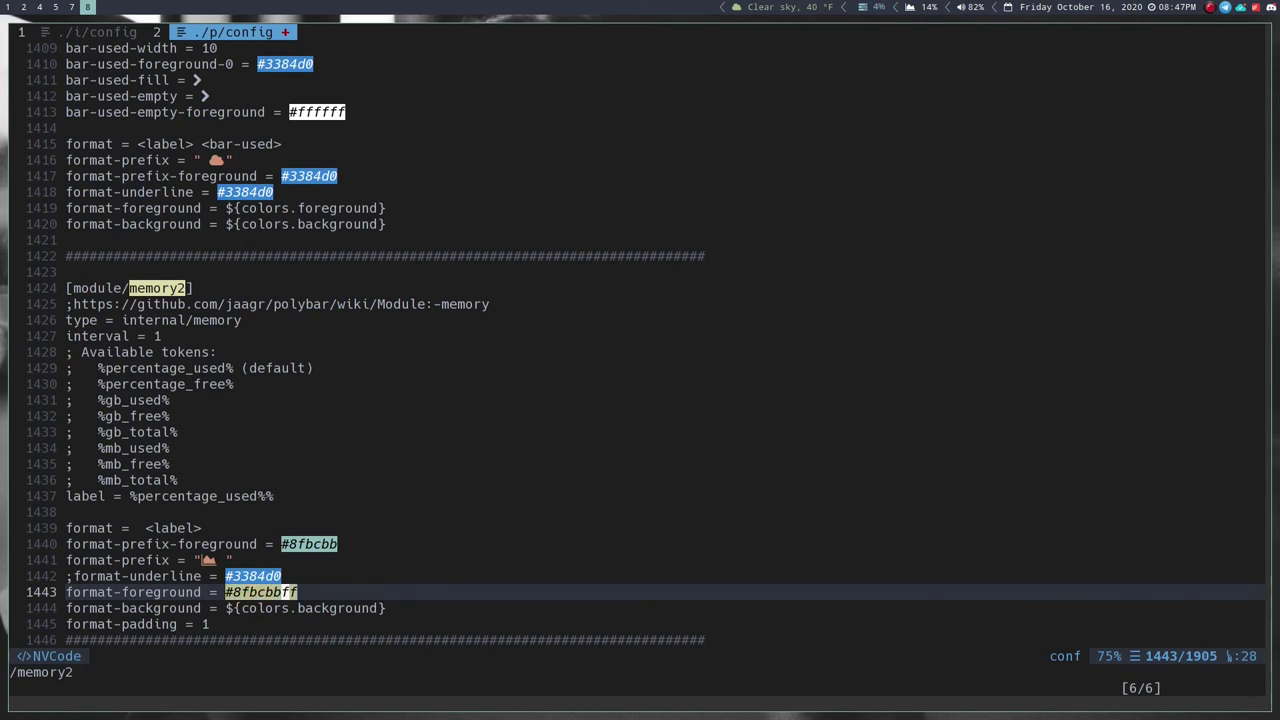
type(":w")
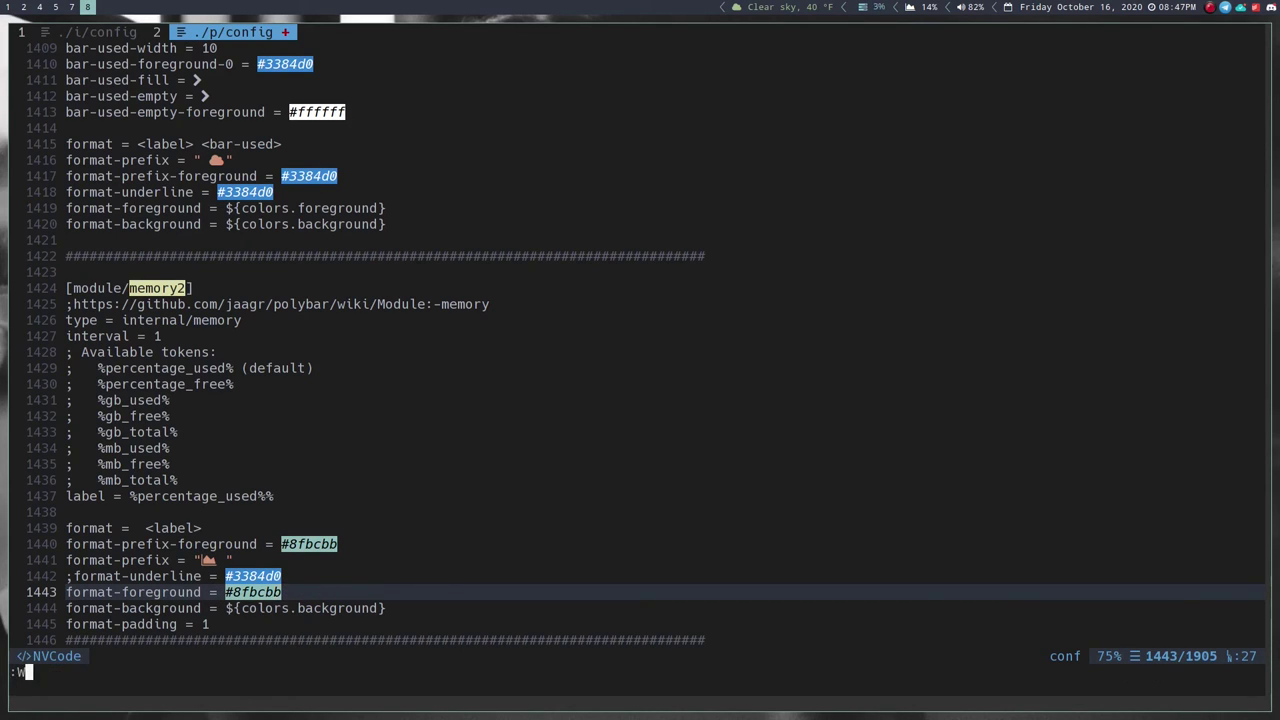
key("Return")
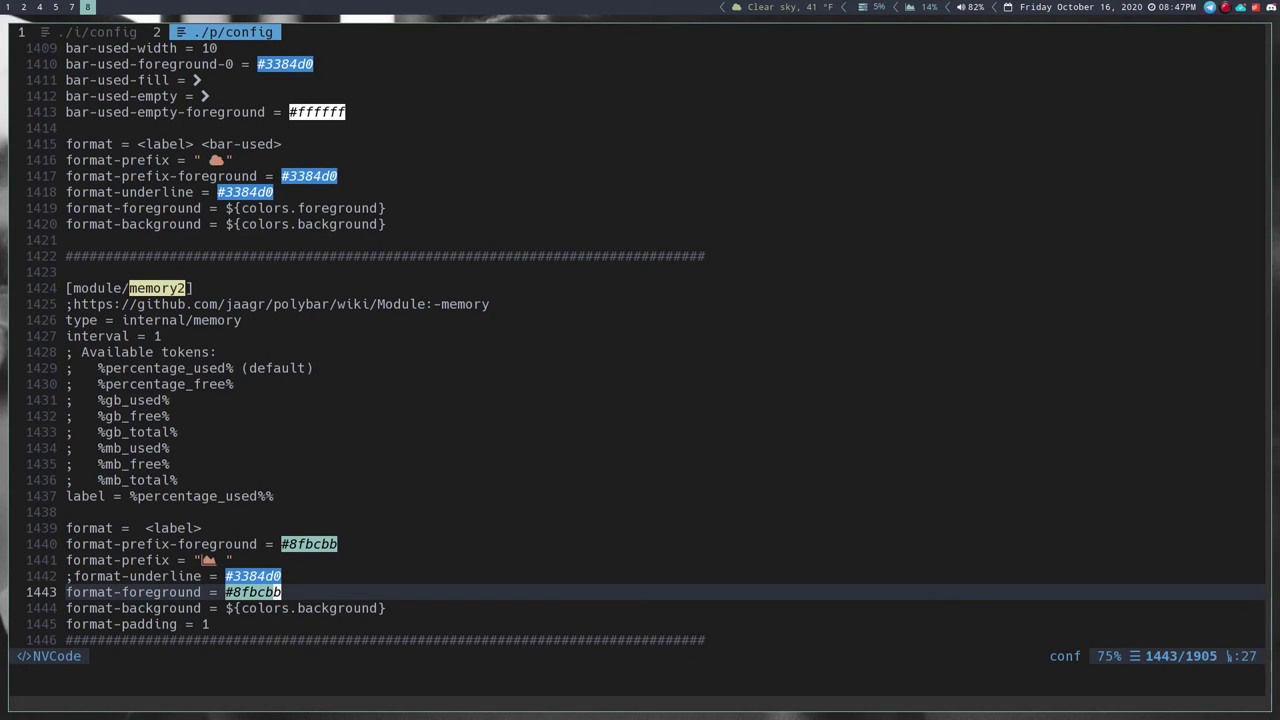
- Find the pavolume module in the Polybar config
key("slash")
type("pa")
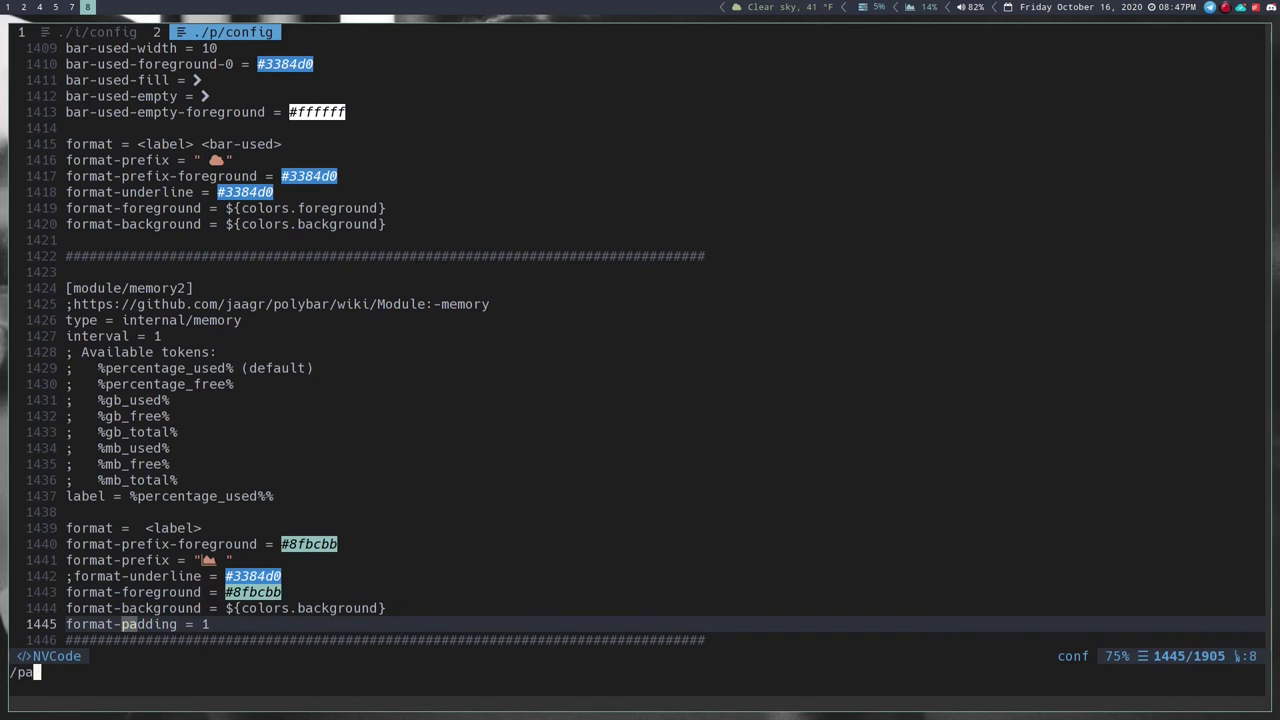
type("v")
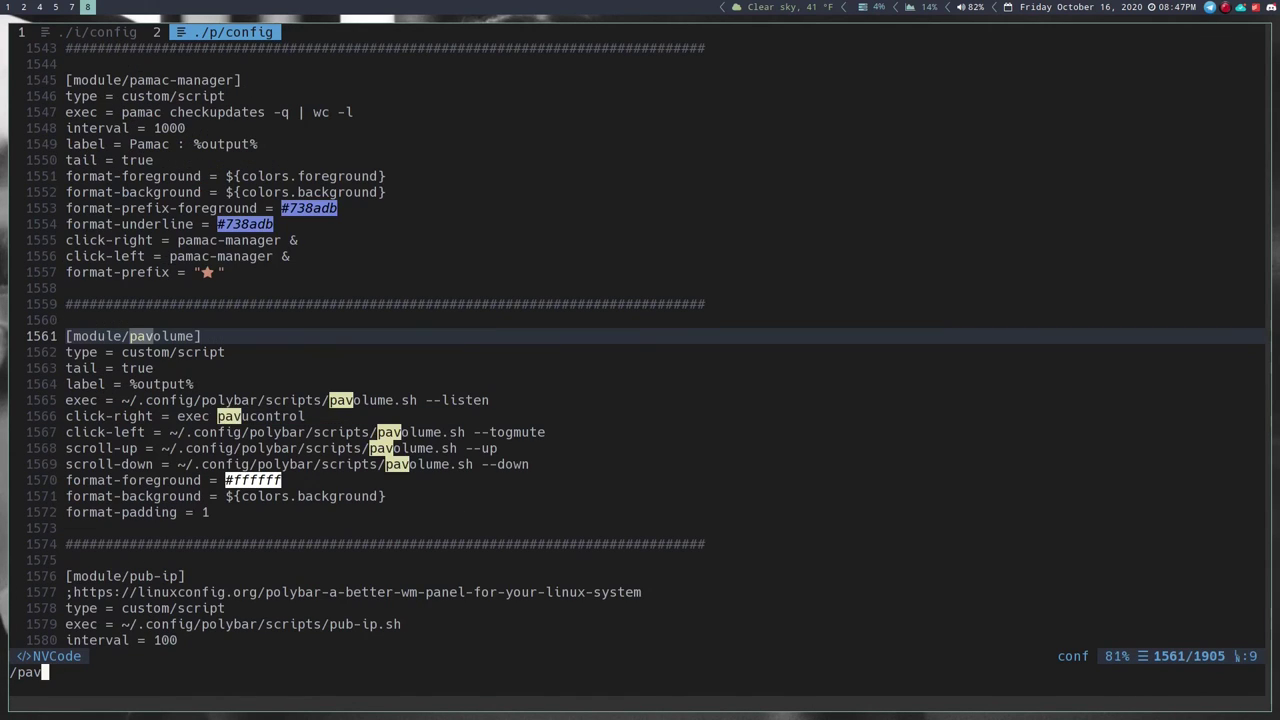
type("olume")
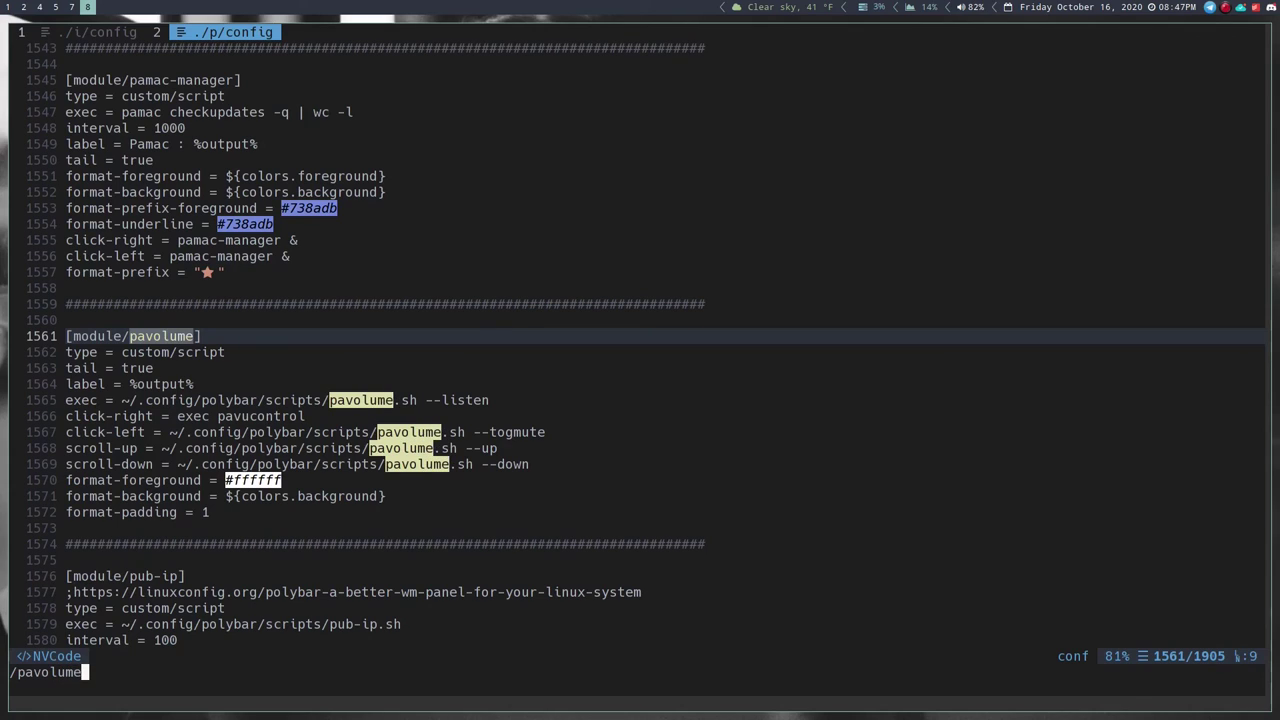
key("Return")
- Replace the pavolume module's format-foreground value with #8fbcbb, keeping a space after the equals sign, and save the config
key("j")
key("j")
key("j")
key("j")
key("j")
key("j")
key("j")
key("j")
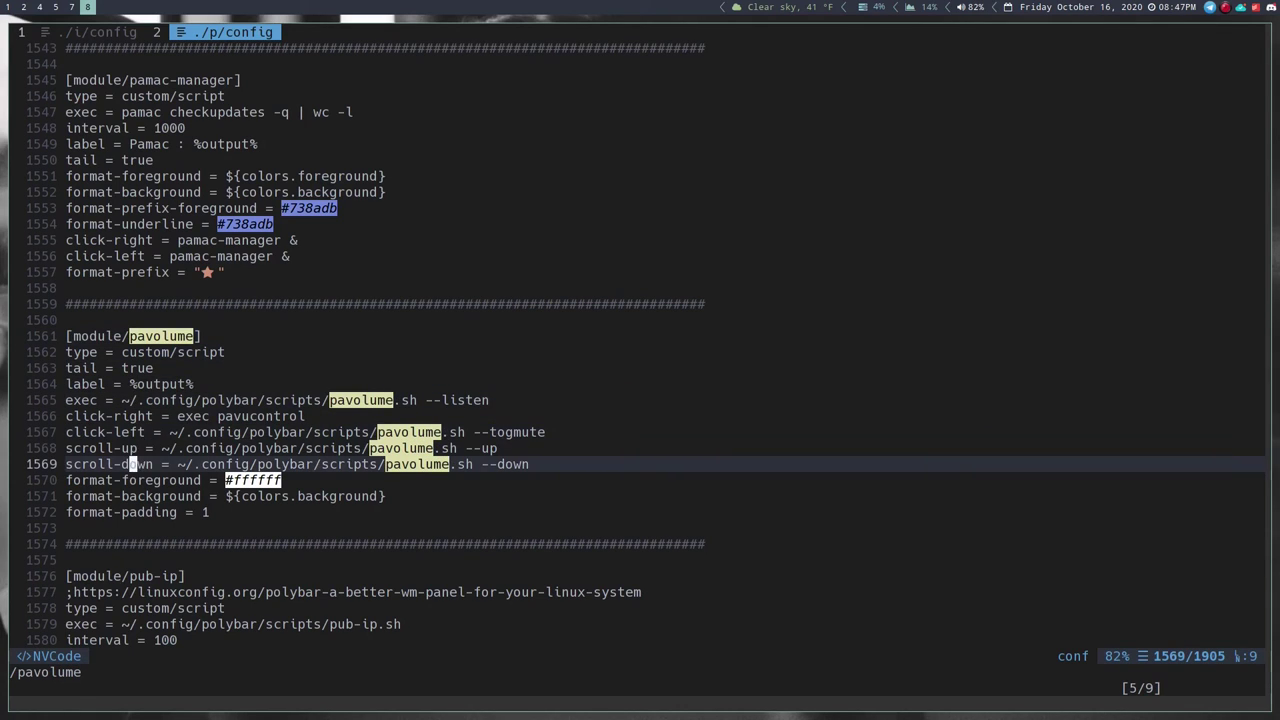
key("l")
key("j")
key("l")
key("l")
key("l")
key("l")
key("l")
key("l")
key("l")
key("l")
key("l")
key("l")
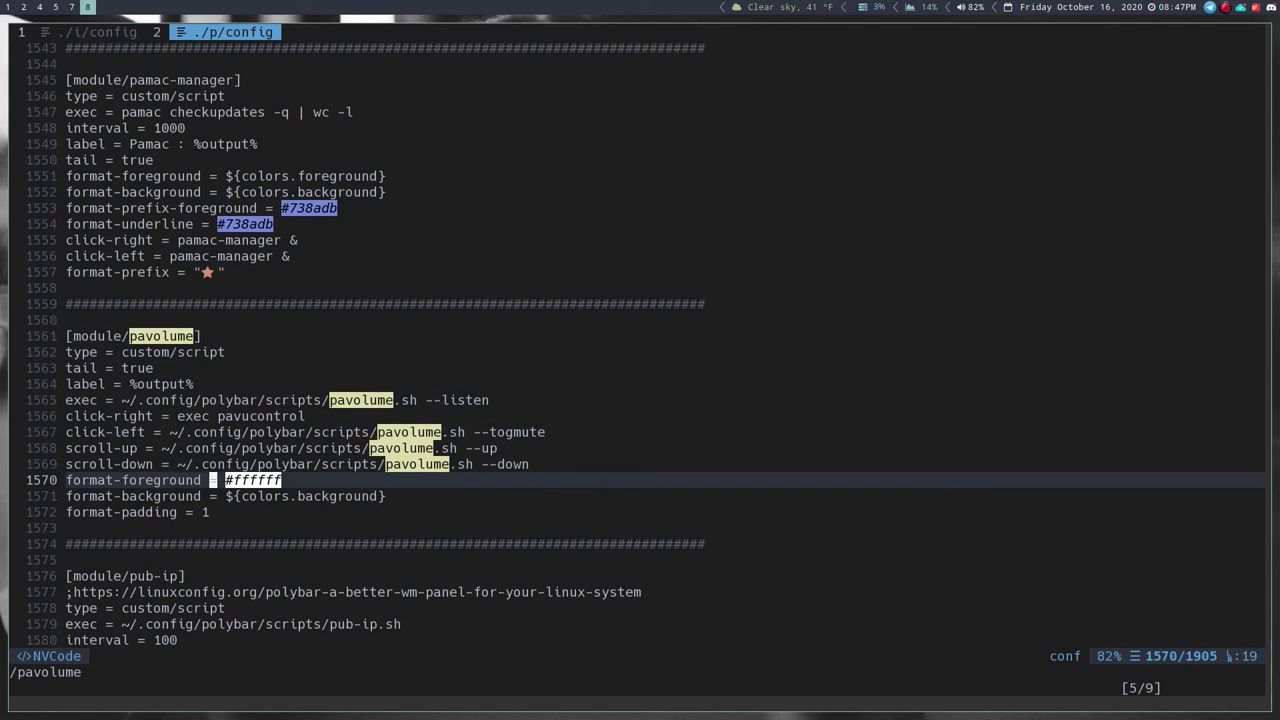
key("space")
key("Down")
key("Down")
key("Escape")
key("x")
key("x")
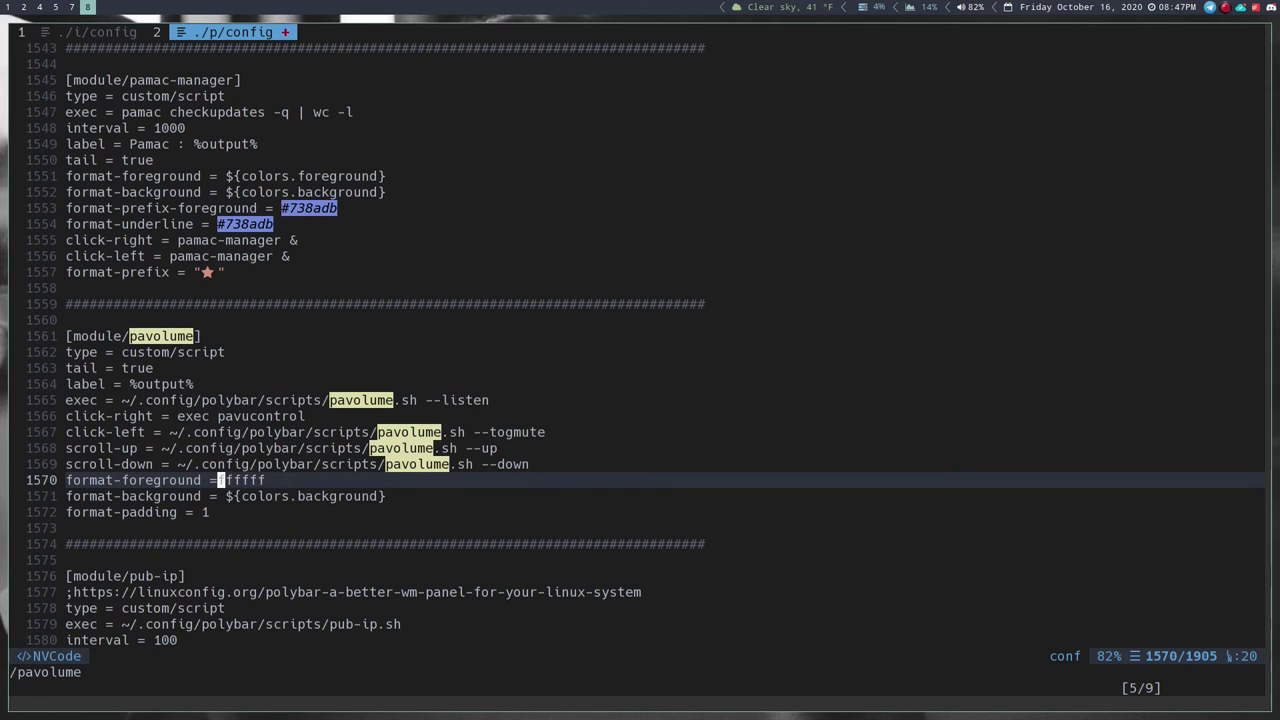
key("C")
key("BackSpace")
key("space")
key("Down")
key("Down")
key("Escape")
key("Return")
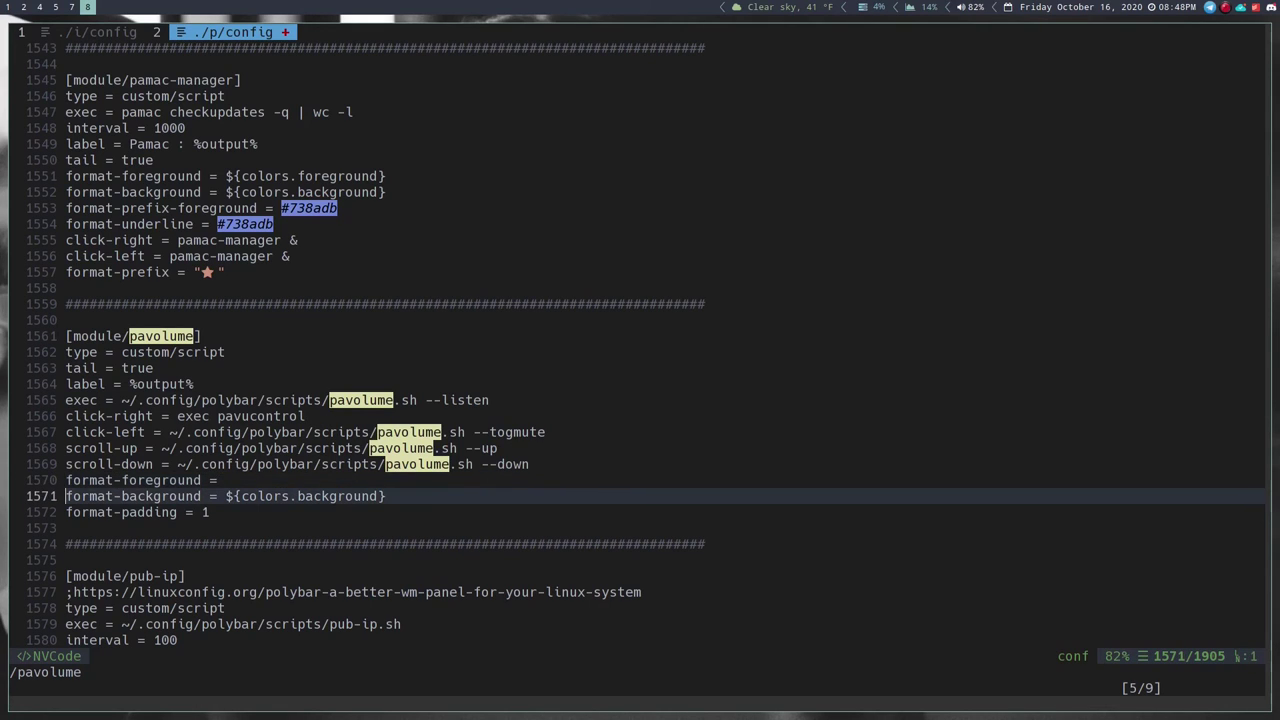
key("k")
key("$")
key("p")
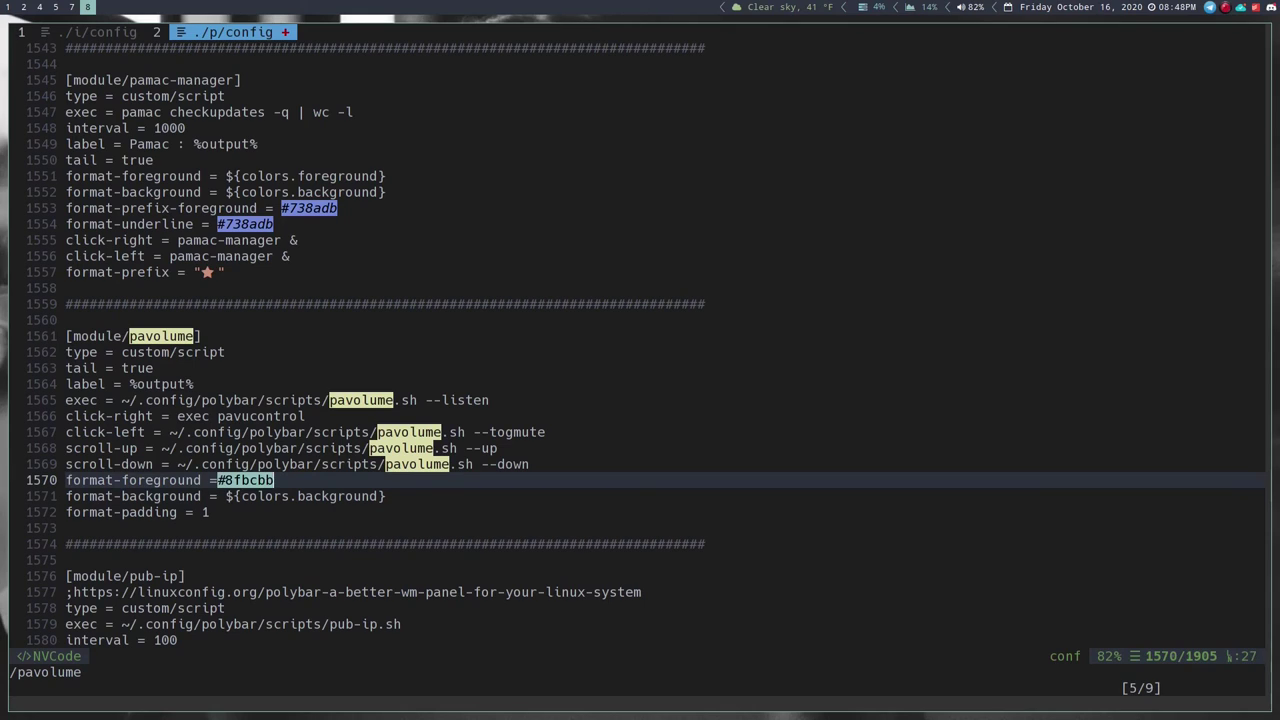
key("h")
key("h")
key("h")
key("i")
key("Escape")
type(":w")
key("Return")
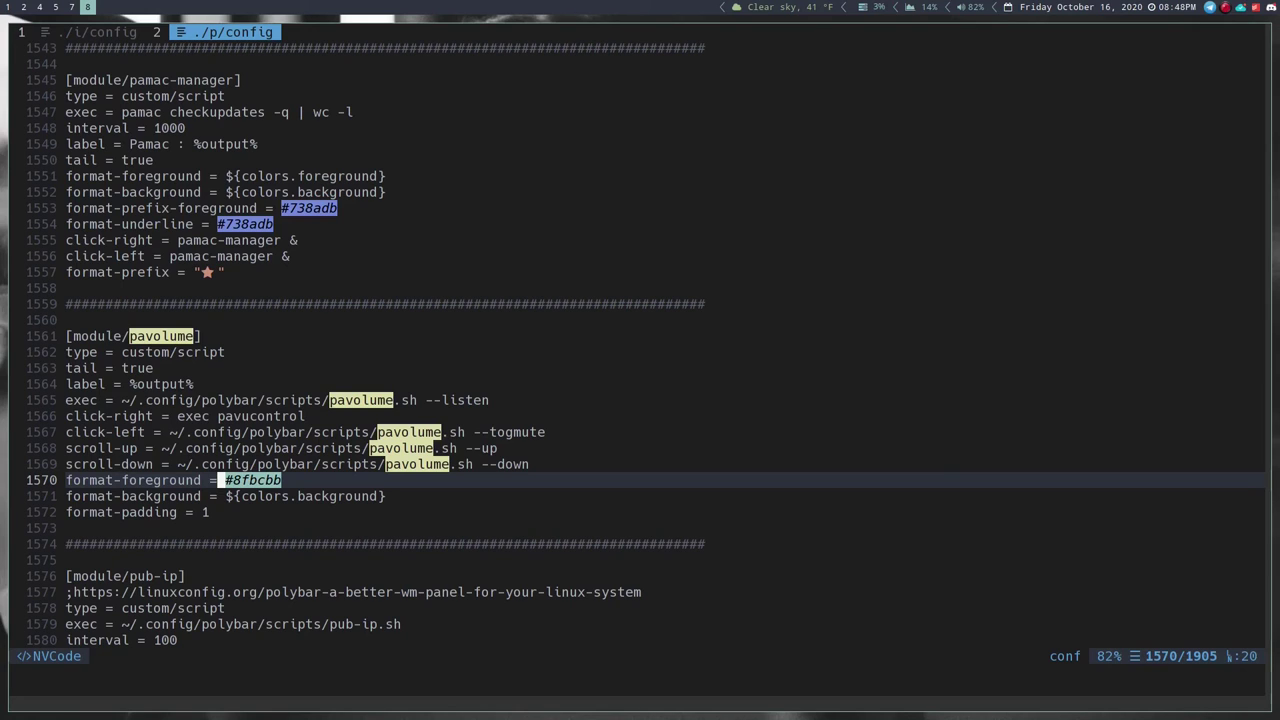
- Copy the Frost color #8FBCBB again from the Nord documentation and check the clipboard history back in the config
key("super+7")
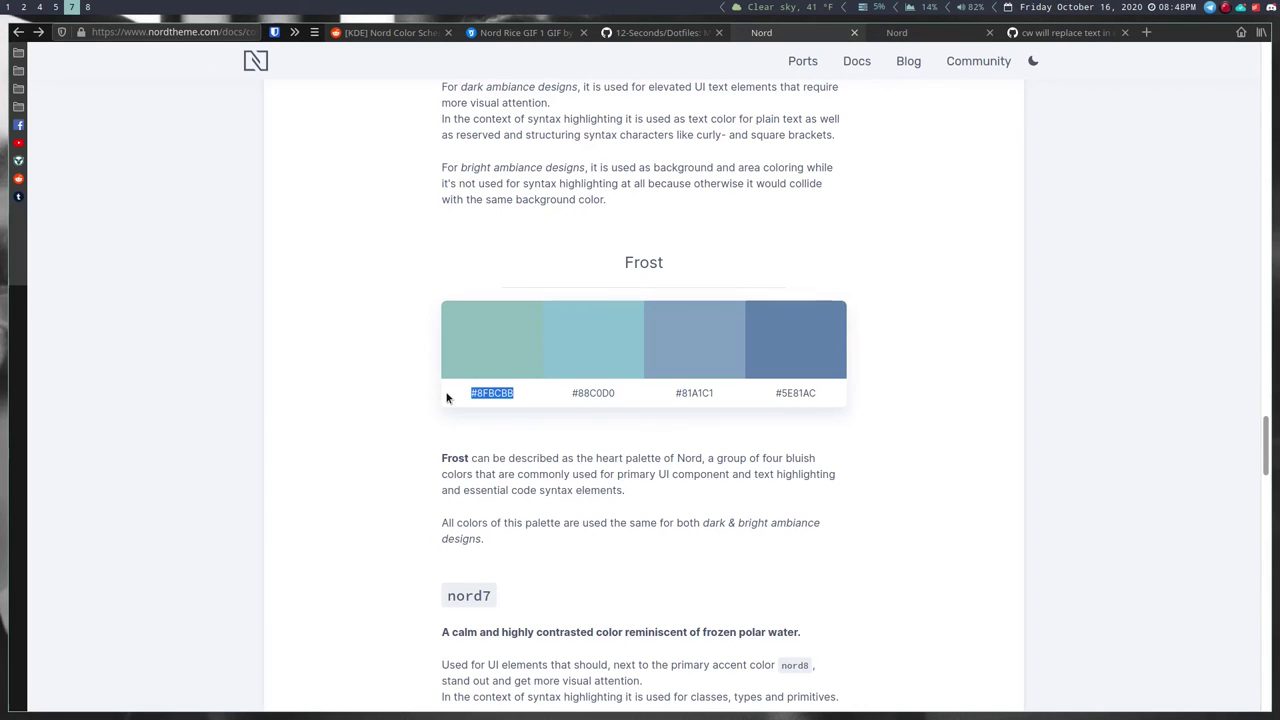
left_click(524, 398)
left_click_drag(524, 398, 466, 396)
key("super+8")
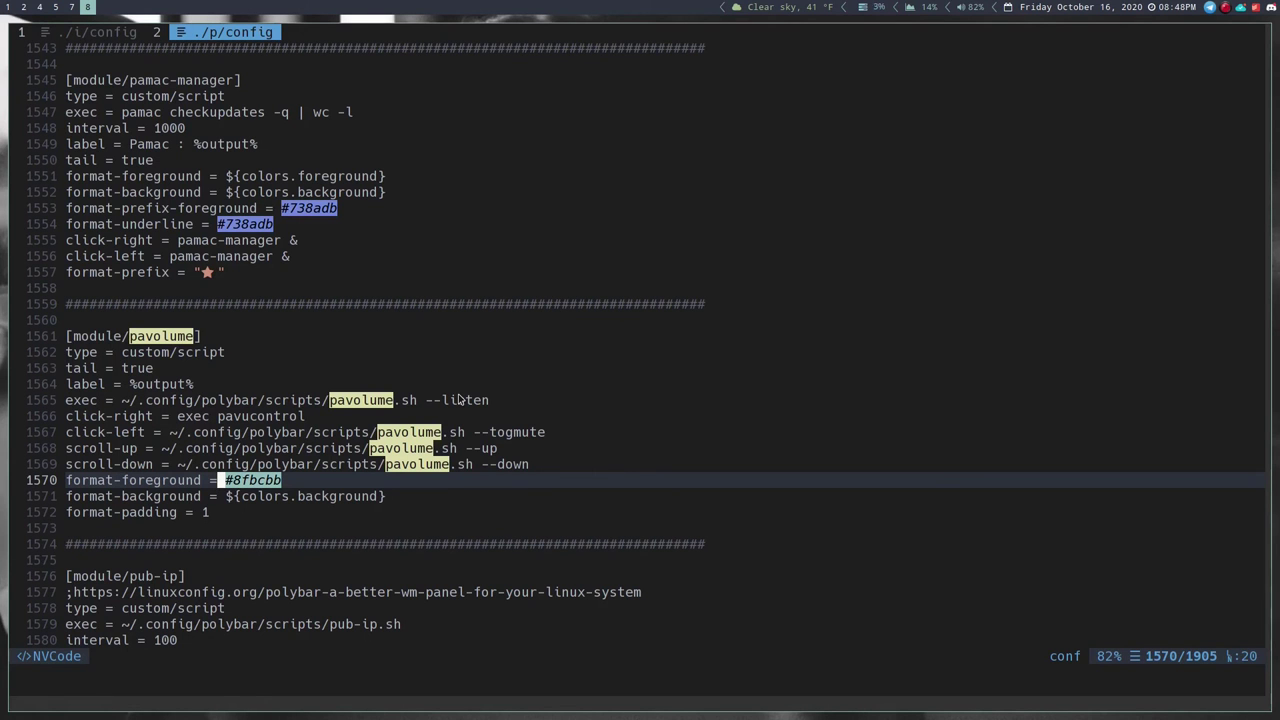
key("super+v")
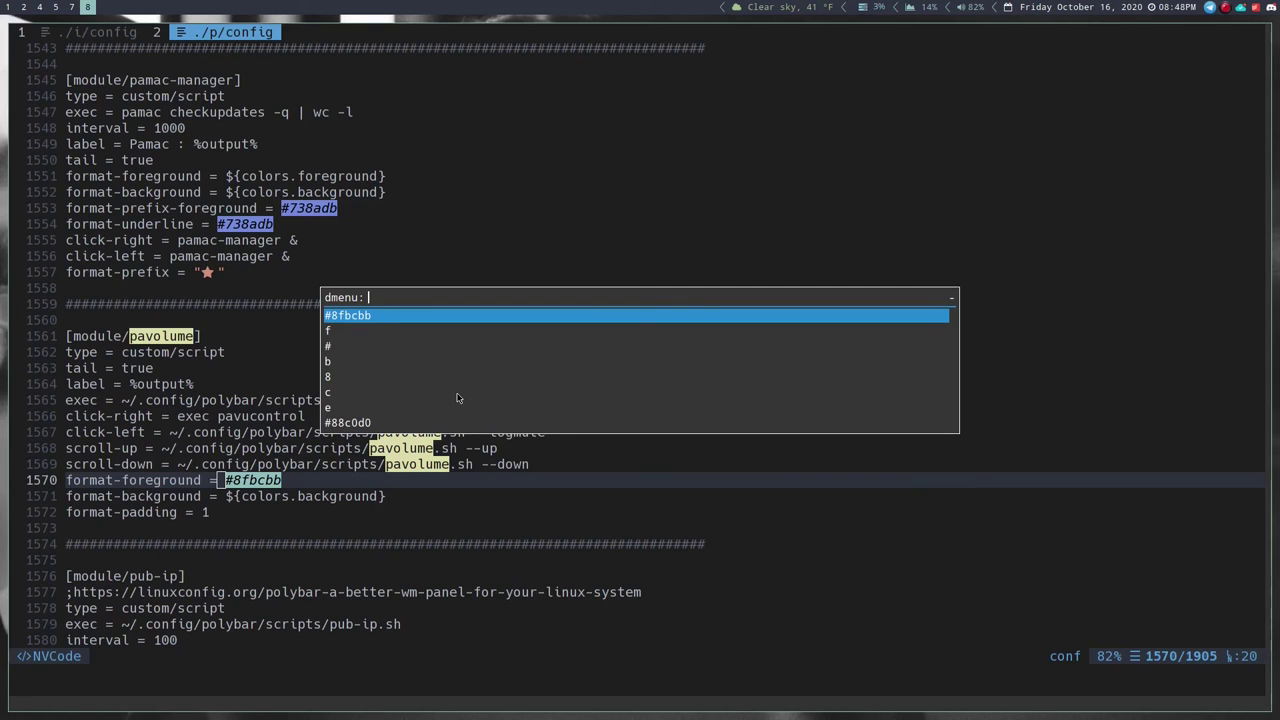
key("Escape")
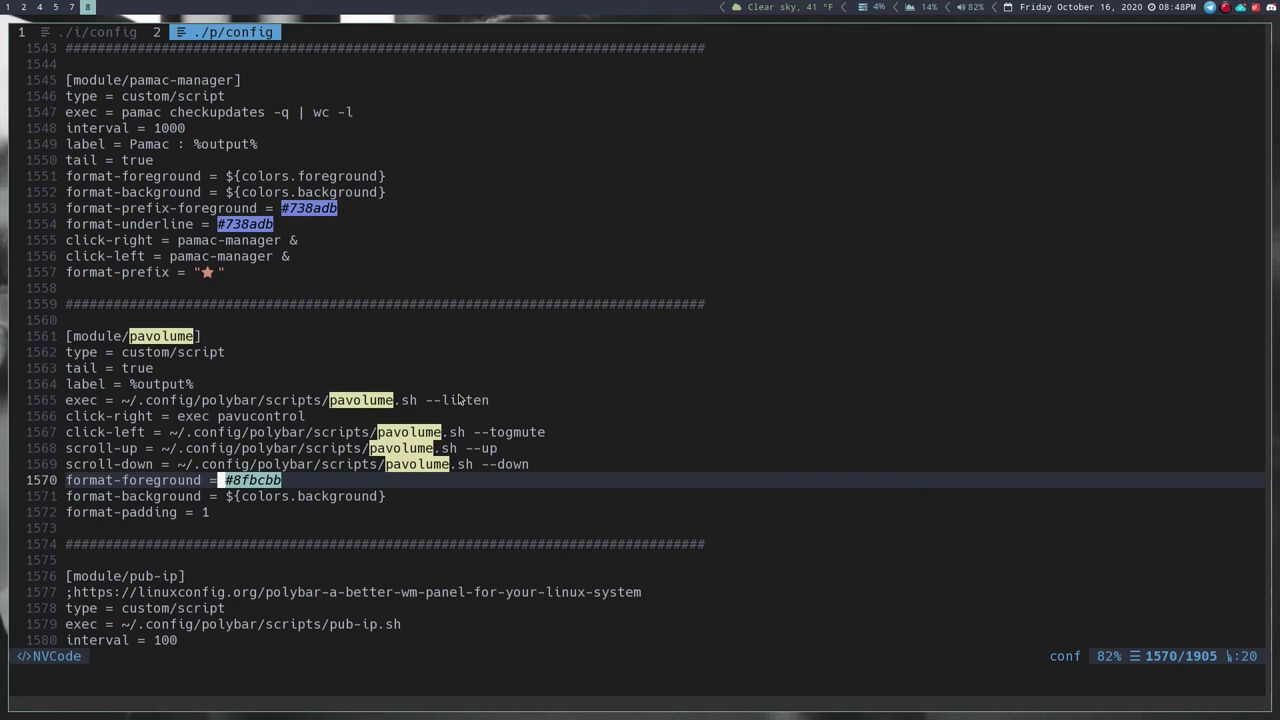
- Look over the pamac-manager module and the lines above it in the Polybar config
key("k")
key("k")
key("k")
key("k")
key("k")
key("k")
key("k")
key("k")
key("k")
key("k")
key("k")
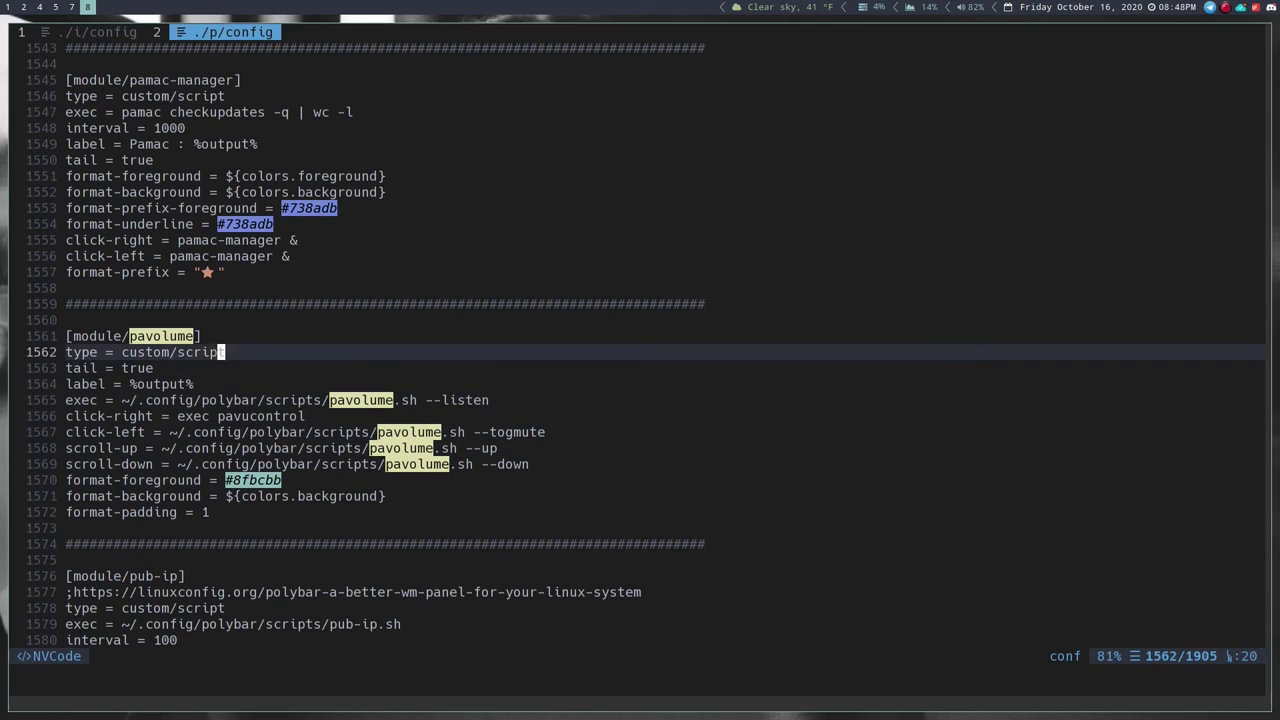
key("k")
key("k")
key("k")
key("k")
key("k")
key("k")
key("k")
key("k")
key("k")
key("k")
key("k")
key("k")
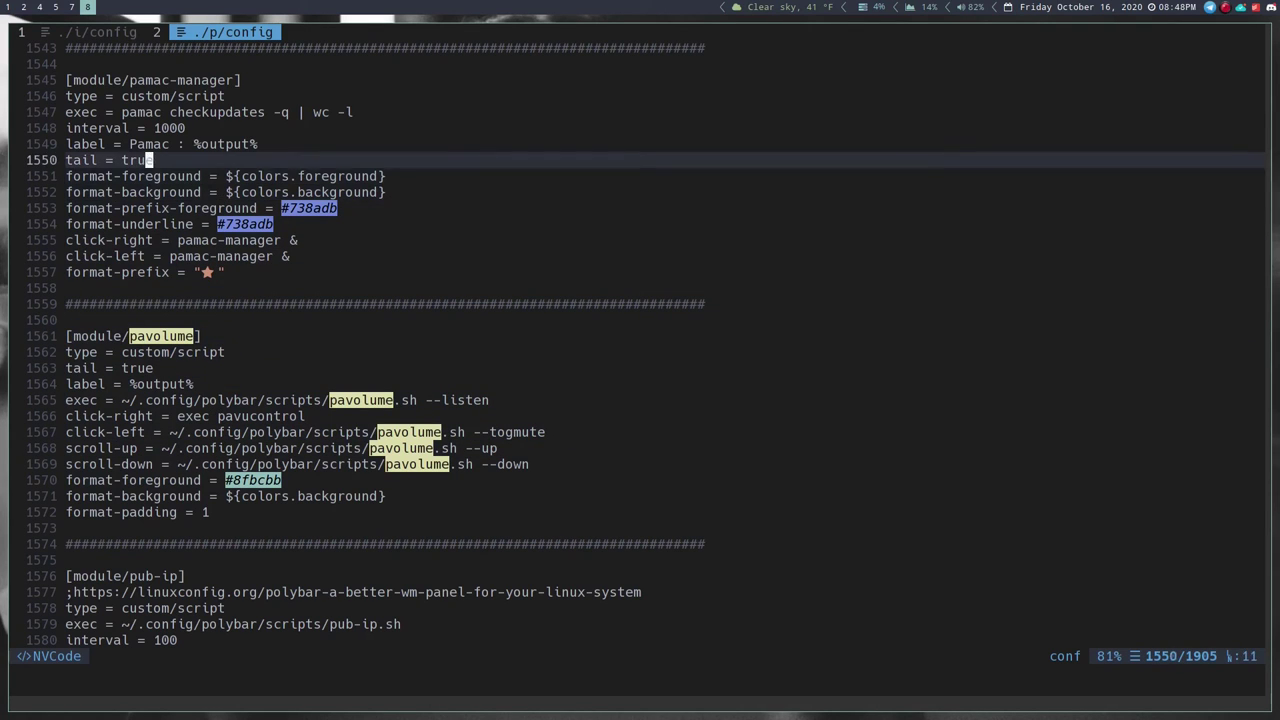
key("k")
key("k")
key("k")
key("k")
key("k")
key("k")
key("k")
key("k")
key("k")
key("k")
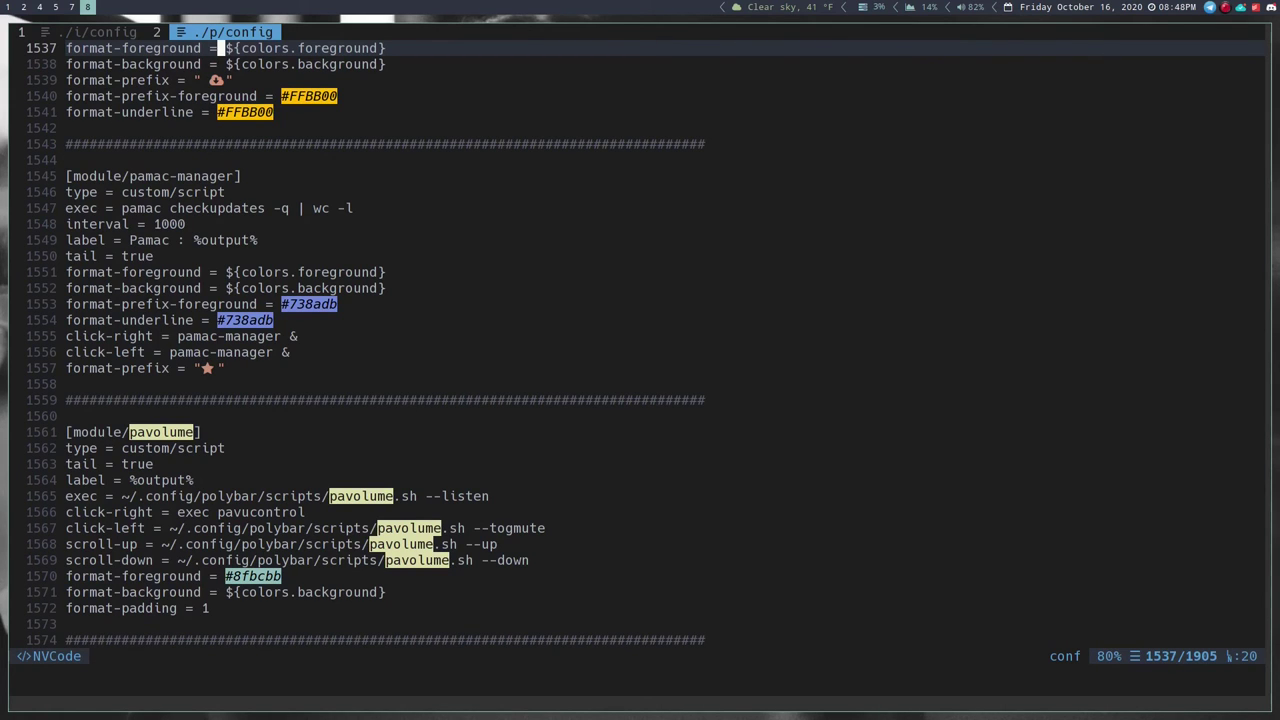
- Find the weather module in the Polybar config and go to its format-prefix-foreground line
type("/weather")
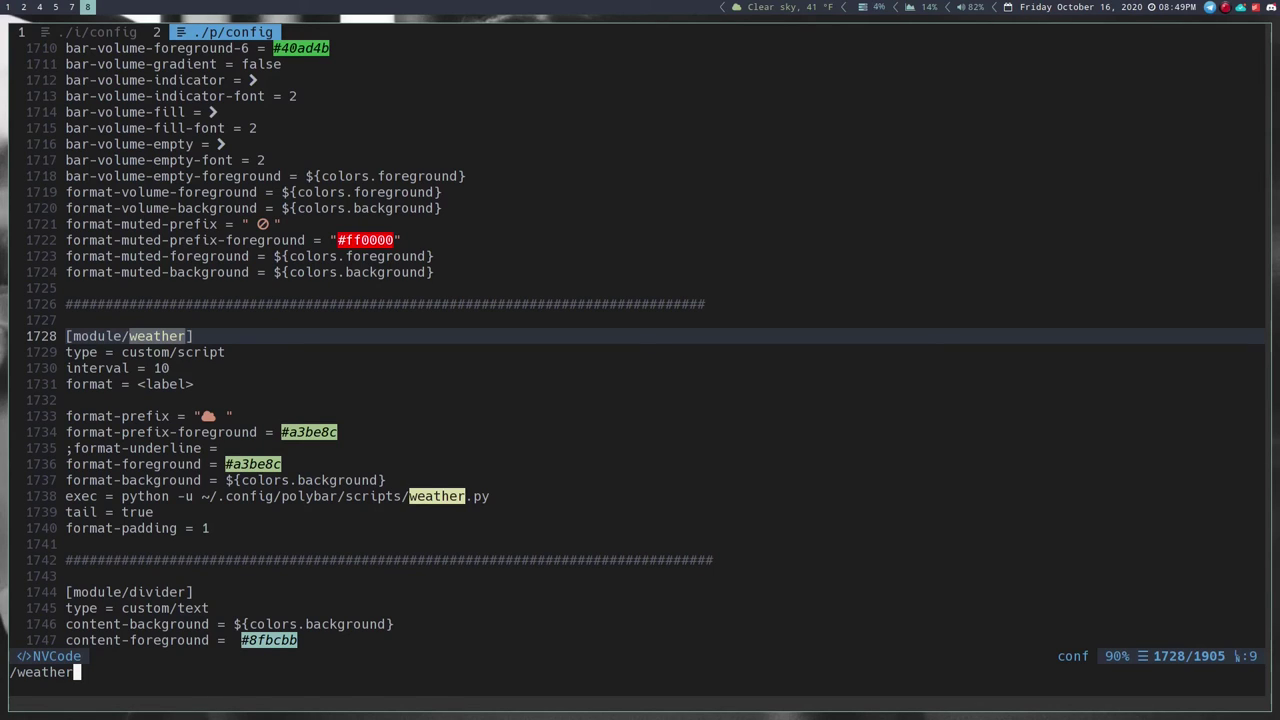
key("Return")
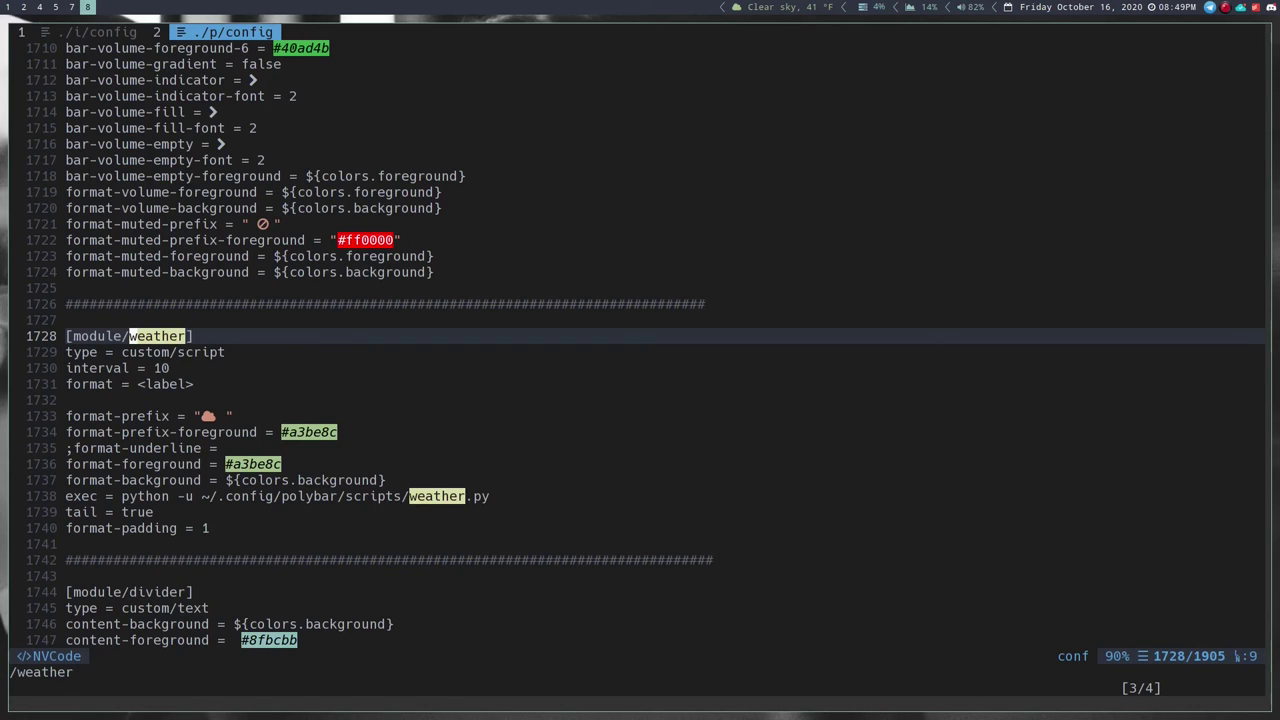
key("j")
key("j")
key("j")
key("j")
key("j")
key("j")
key("j")
key("k")
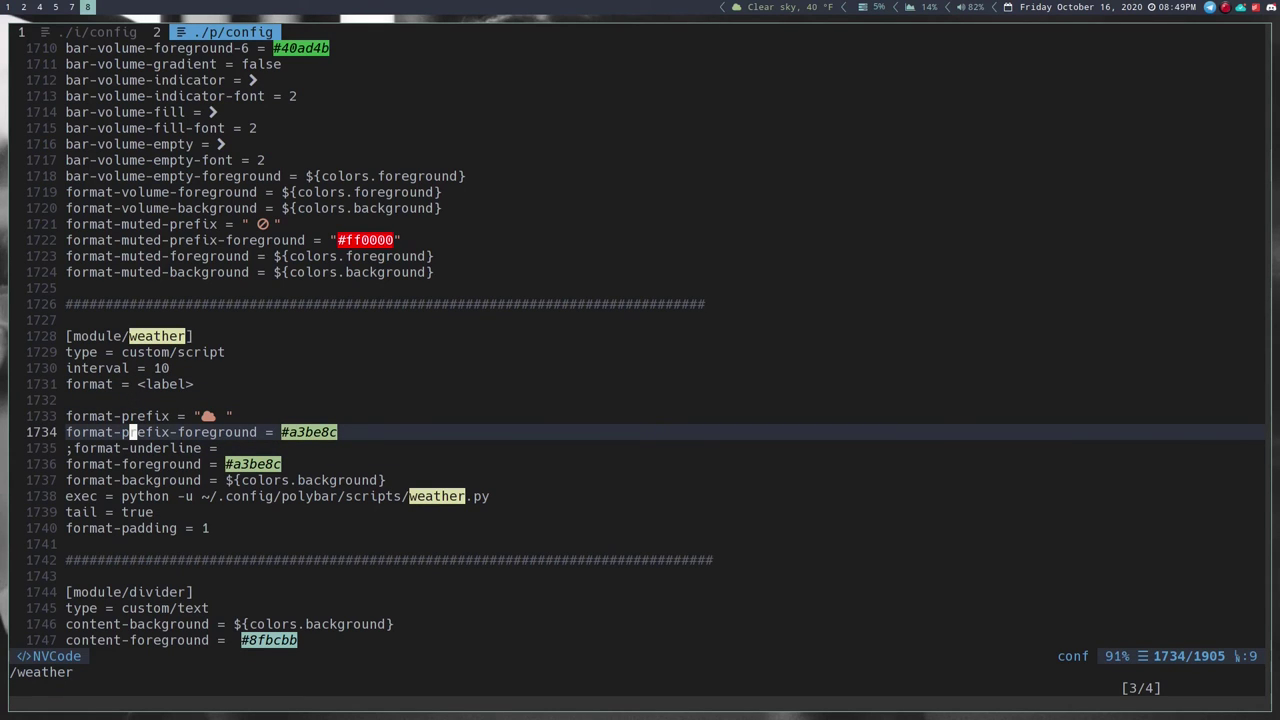
- Check the Aurora palette in the Nord documentation, copy the Frost color #8FBCBB and return to the config
key("super+7")
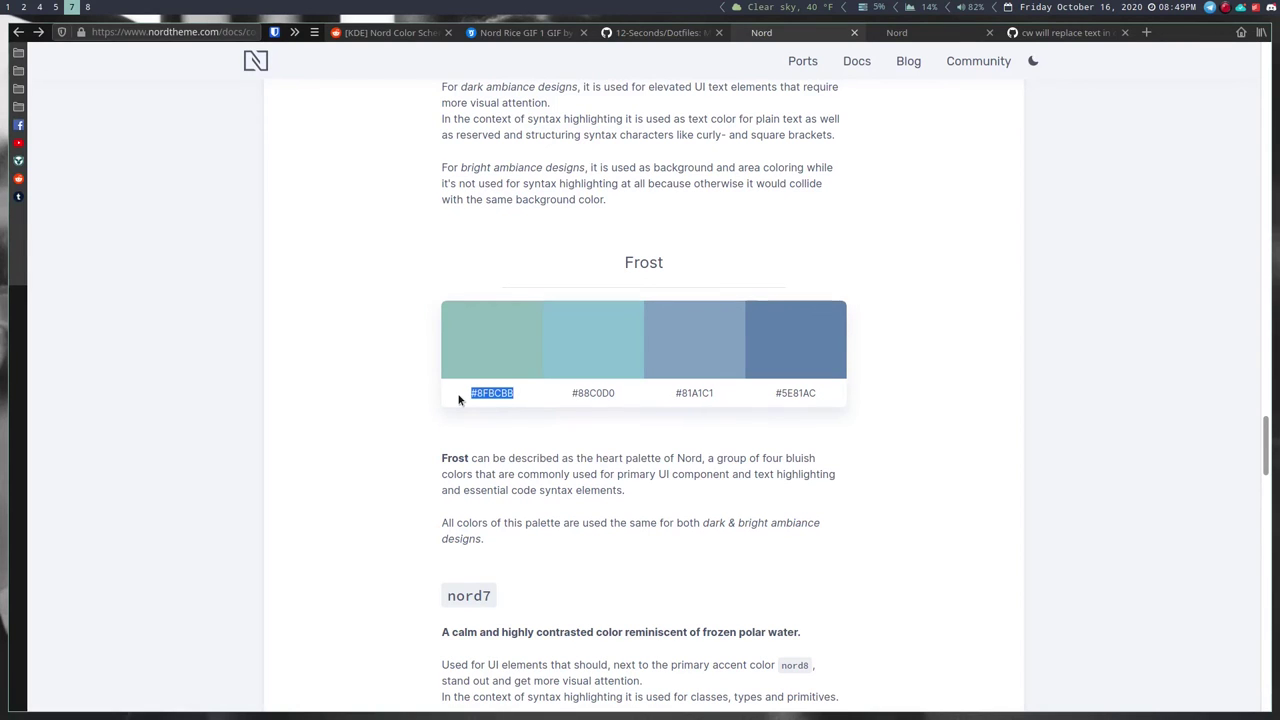
scroll(508, 387, "down", 10)
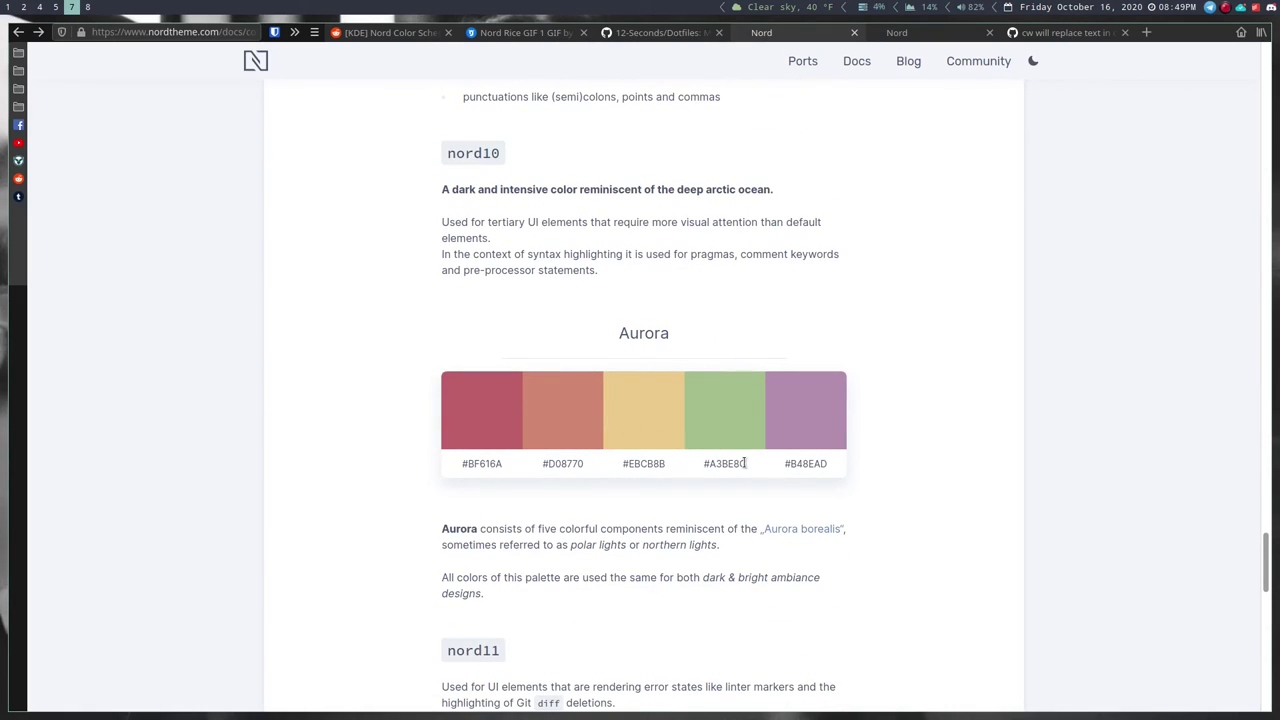
left_click_drag(748, 464, 702, 466)
scroll(702, 469, "up", 5)
scroll(702, 467, "up", 12)
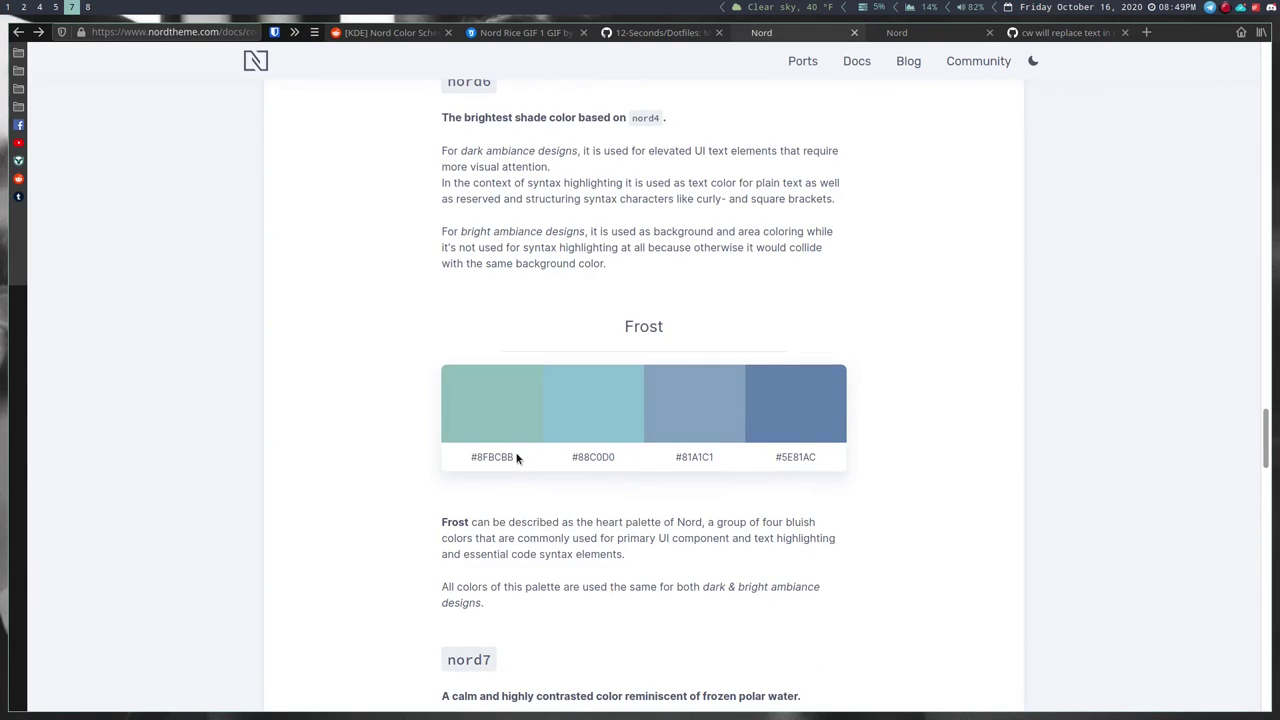
left_click_drag(516, 457, 496, 457)
key("super+8")
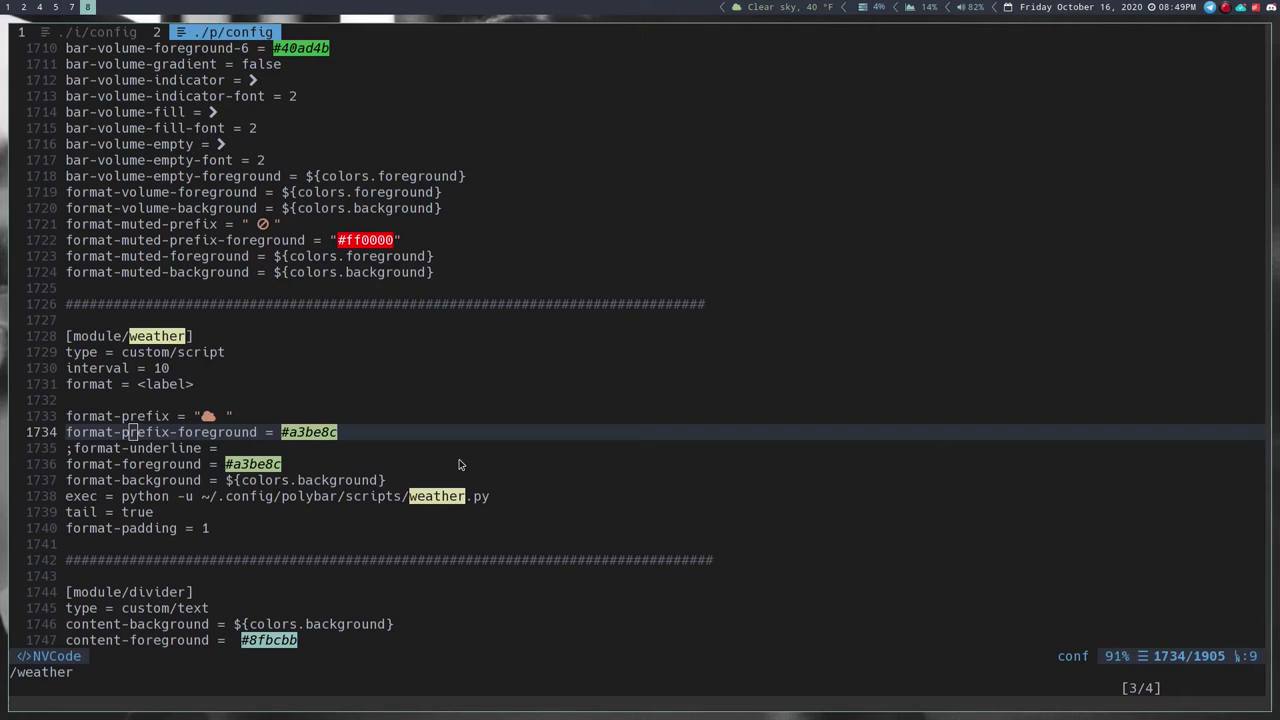
- Set the weather module's format-prefix-foreground to #8fbcbb, removing the old color value
key("j")
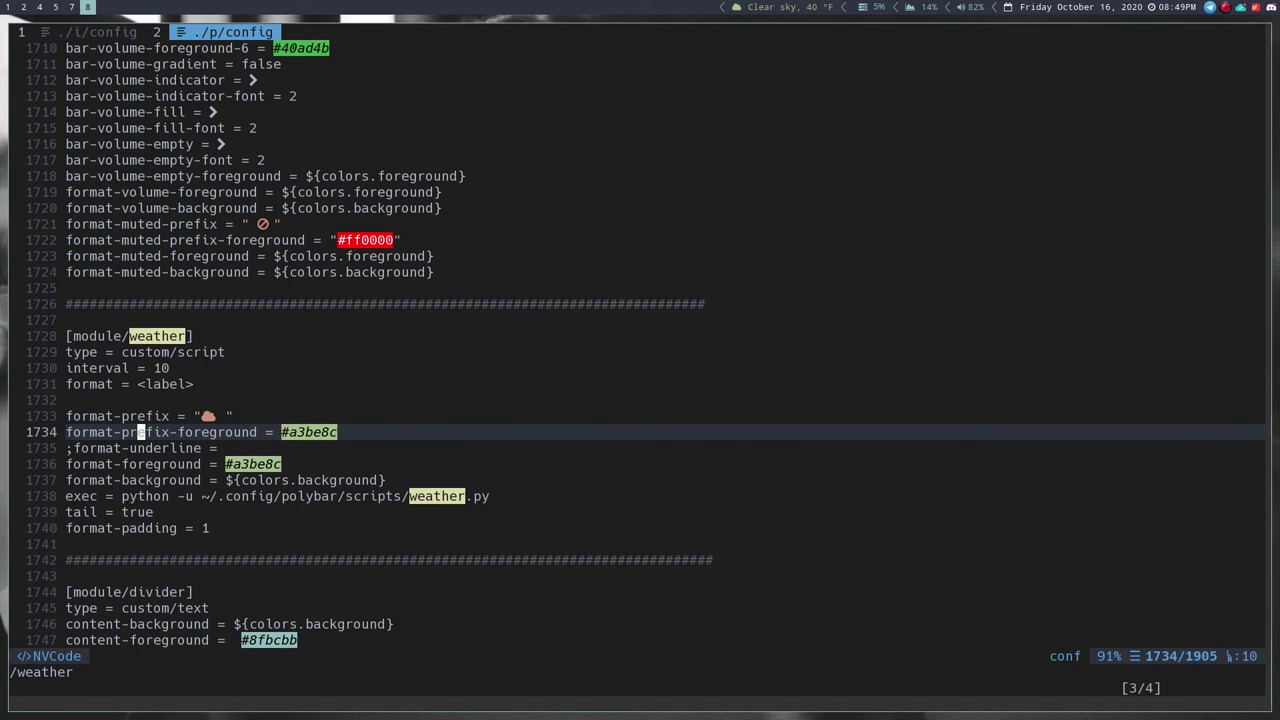
key("l")
key("l")
key("l")
key("l")
key("l")
key("l")
key("l")
key("l")
key("l")
key("l")
key("l")
key("l")
key("l")
key("l")
key("l")
key("l")
key("l")
key("l")
key("l")
key("h")
key("h")
key("l")
key("2")
key("s")
type("#8fbcbb")
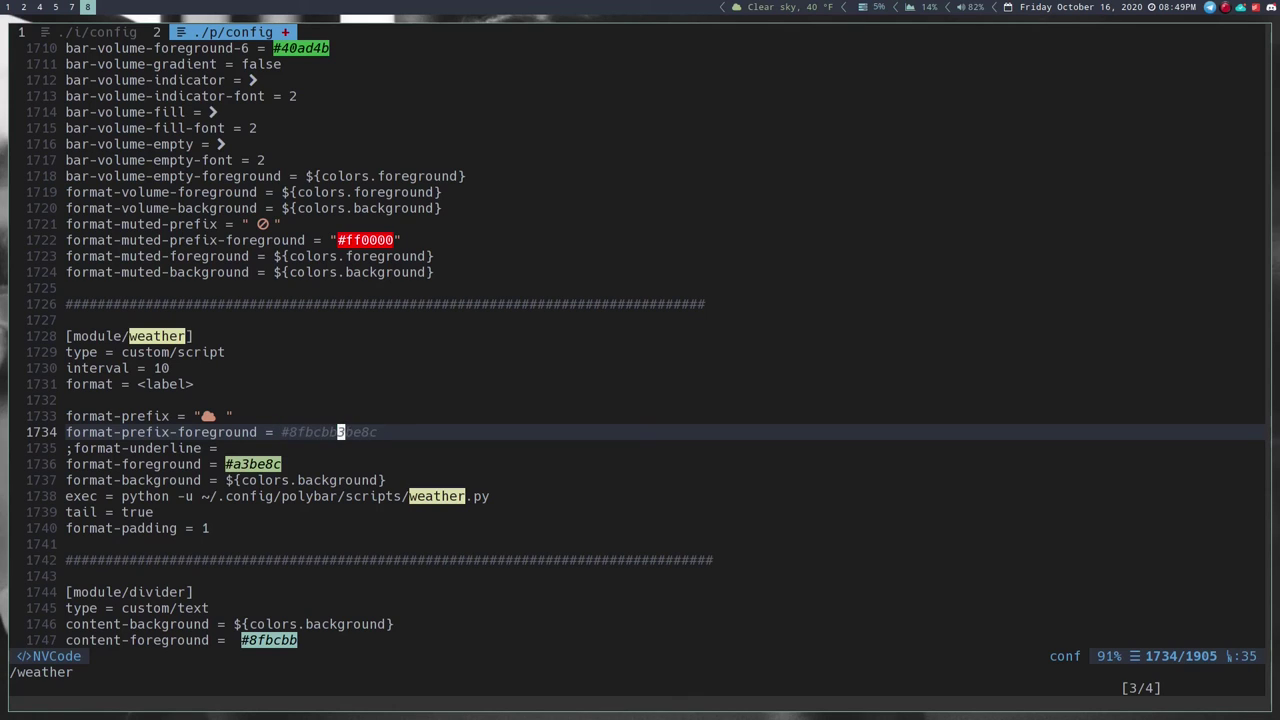
key("Delete")
key("Delete")
key("Delete")
key("Delete")
key("Delete")
- Go to the weather module's format-foreground value and pick #8fbcbb from the clipboard history
key("Down")
key("Down")
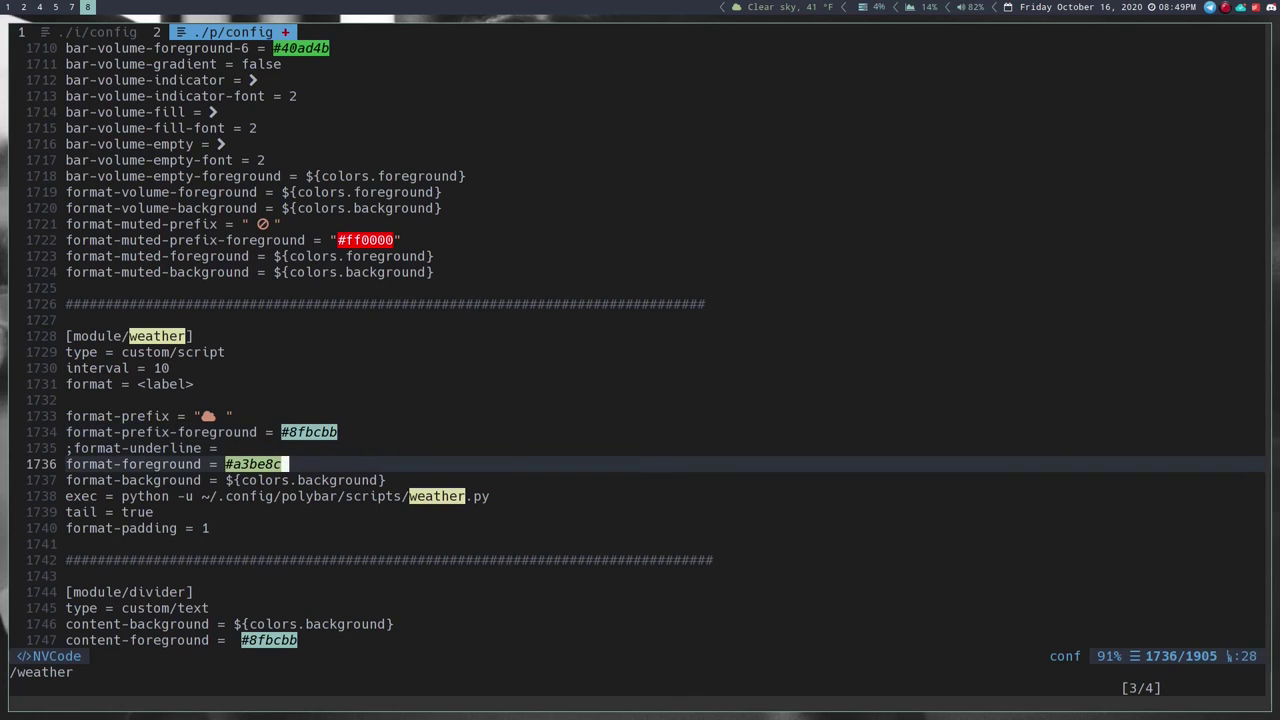
key("h")
key("h")
key("h")
key("h")
key("h")
key("h")
key("h")
key("h")
key("super+v")
key("Down")
key("Down")
key("Down")
key("Down")
key("Down")
key("Down")
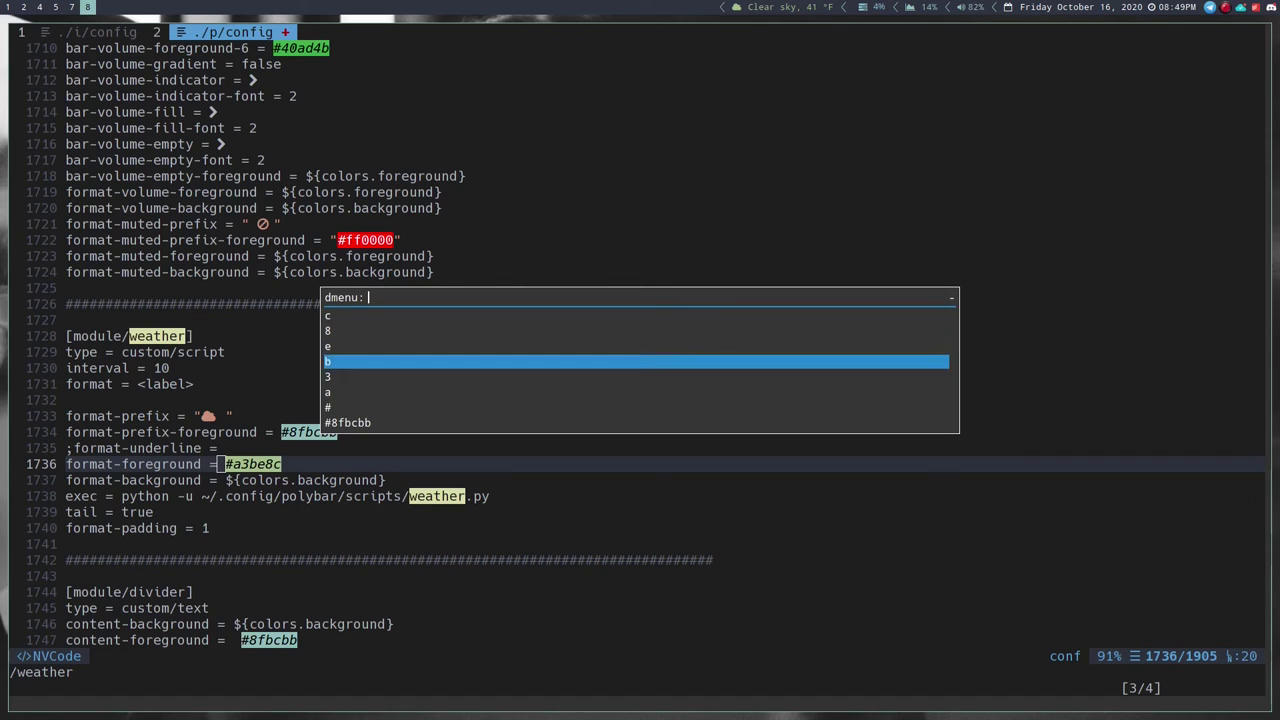
key("Down")
key("Return")
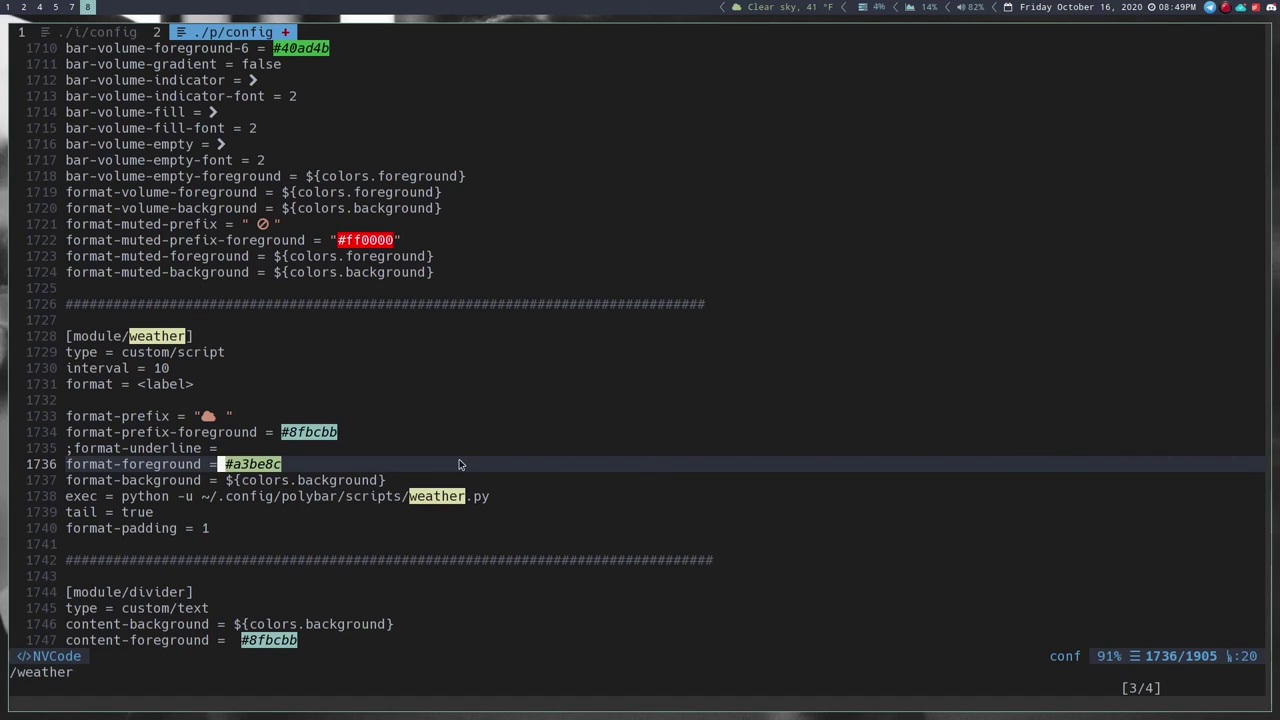
- Delete the old color value from the weather module's format-foreground line
key("x")
key("x")
key("x")
key("x")
key("x")
key("x")
- Paste #8fbcbb from the clipboard history as the weather module's format-foreground value and save the config
key("super+v")
key("Down")
key("Down")
key("Down")
key("Down")
key("Down")
key("Down")
key("Down")
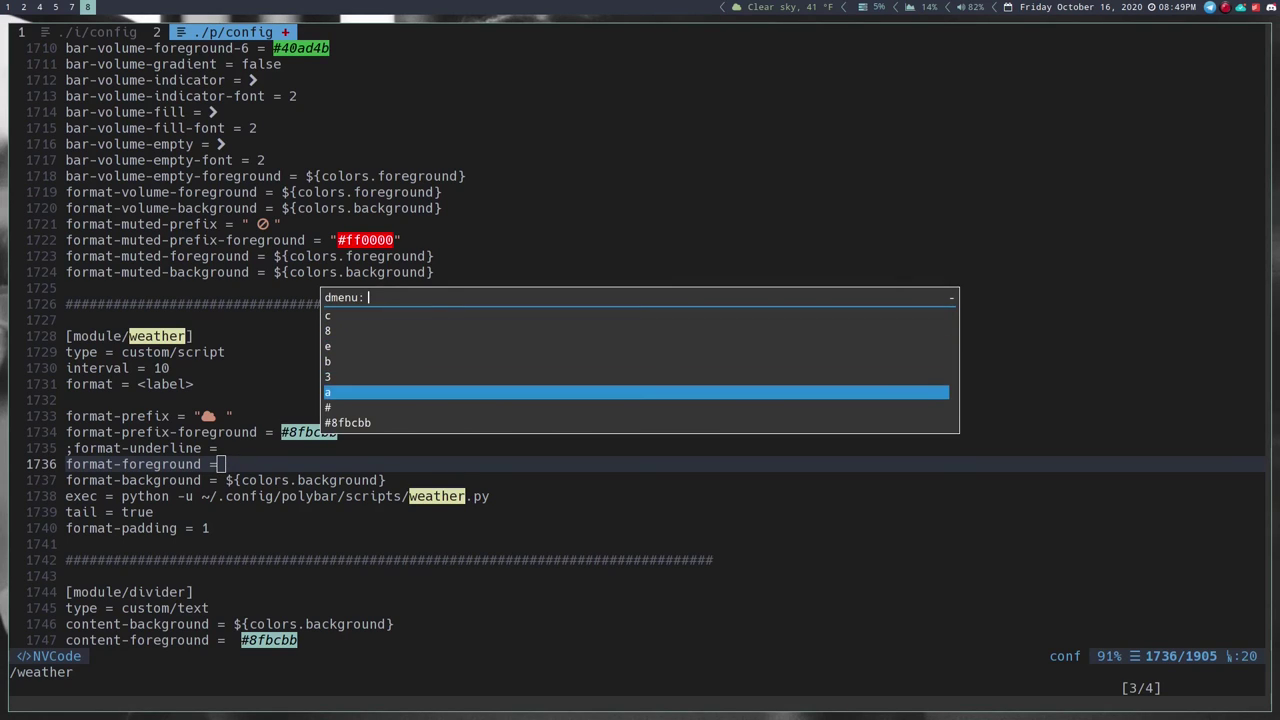
key("Return")
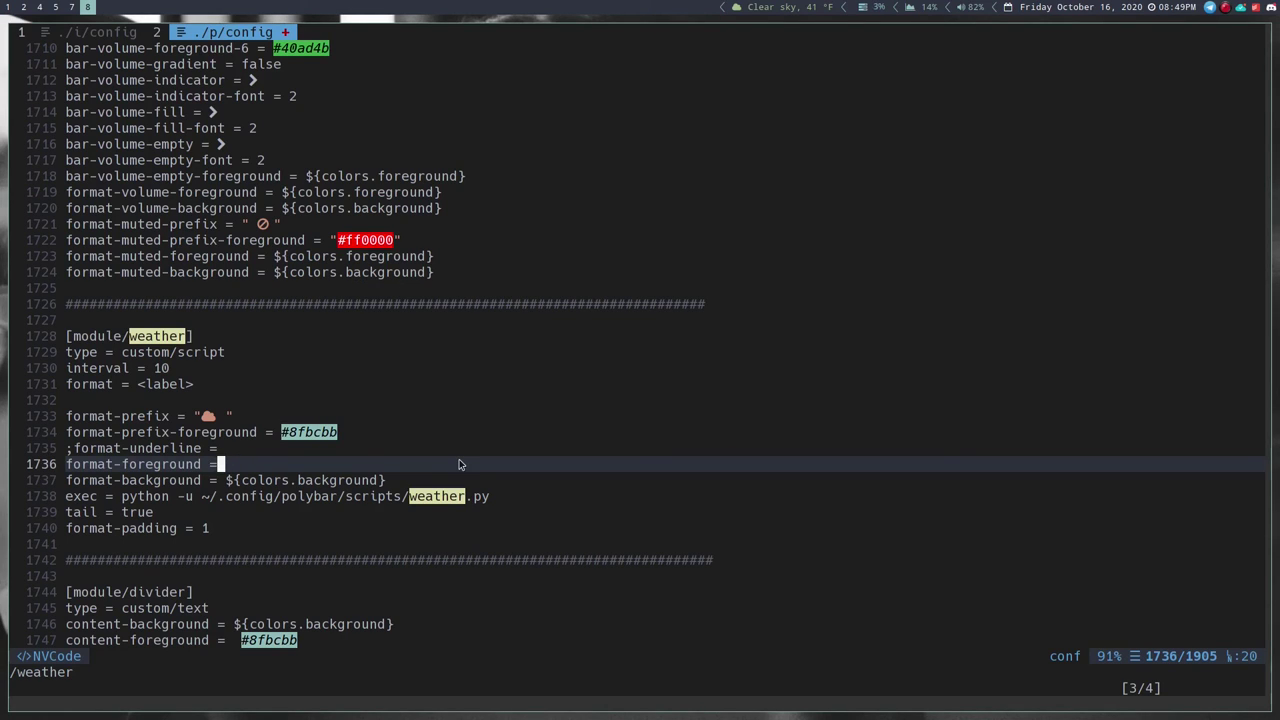
key("p")
key("h")
key("h")
key("h")
key("h")
key("h")
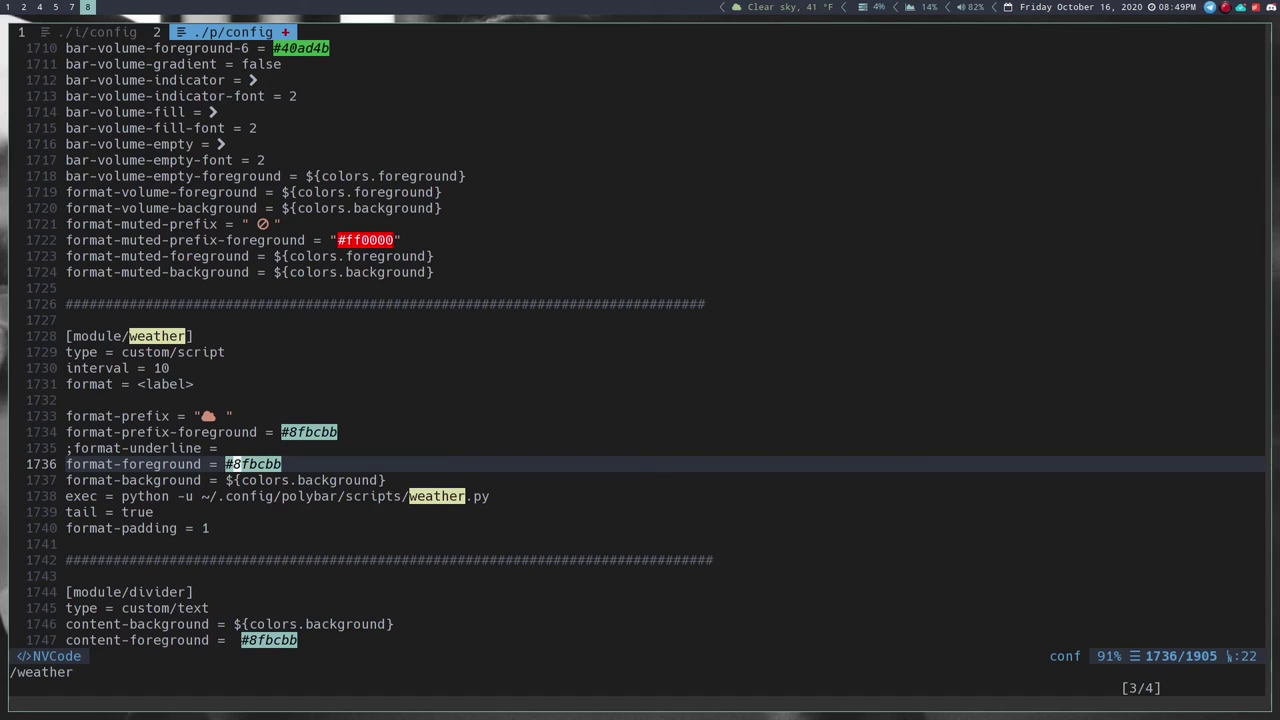
key("colon")
type("w")
key("Return")
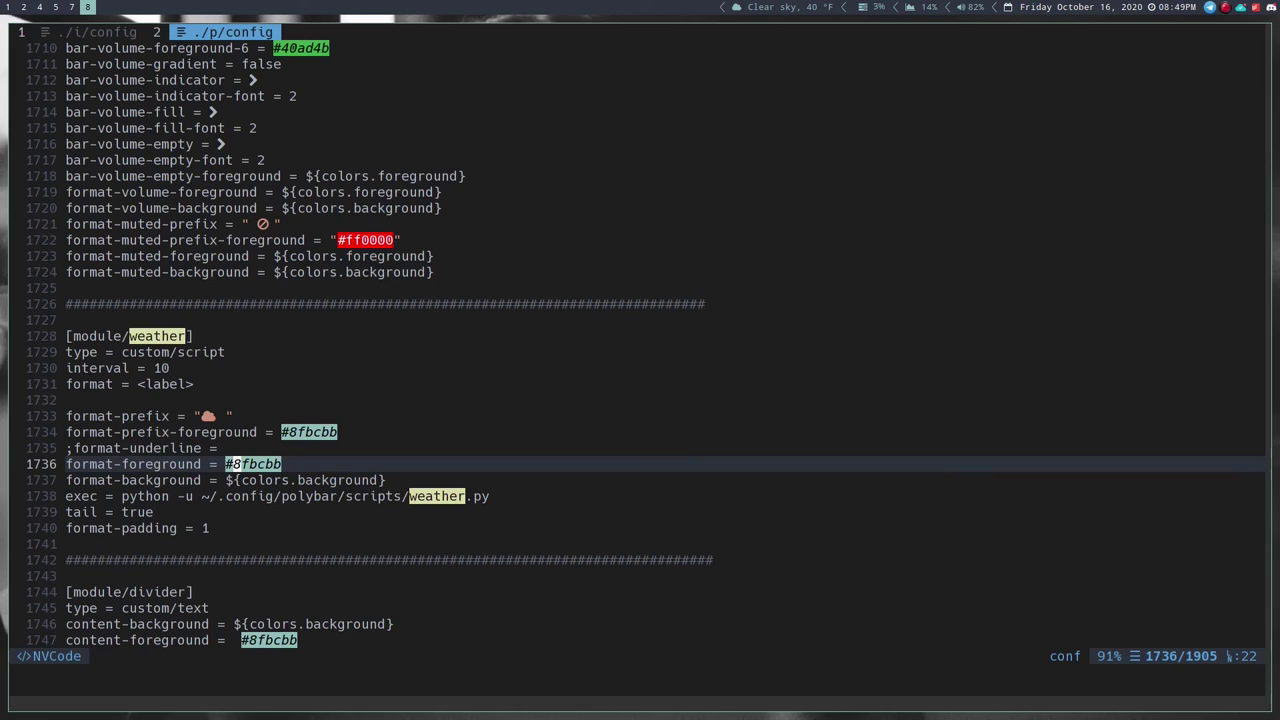
- Review the settings of the weather module and the start of the divider module below it
key("j")
key("j")
key("j")
key("j")
key("j")
key("j")
key("j")
key("j")
key("j")
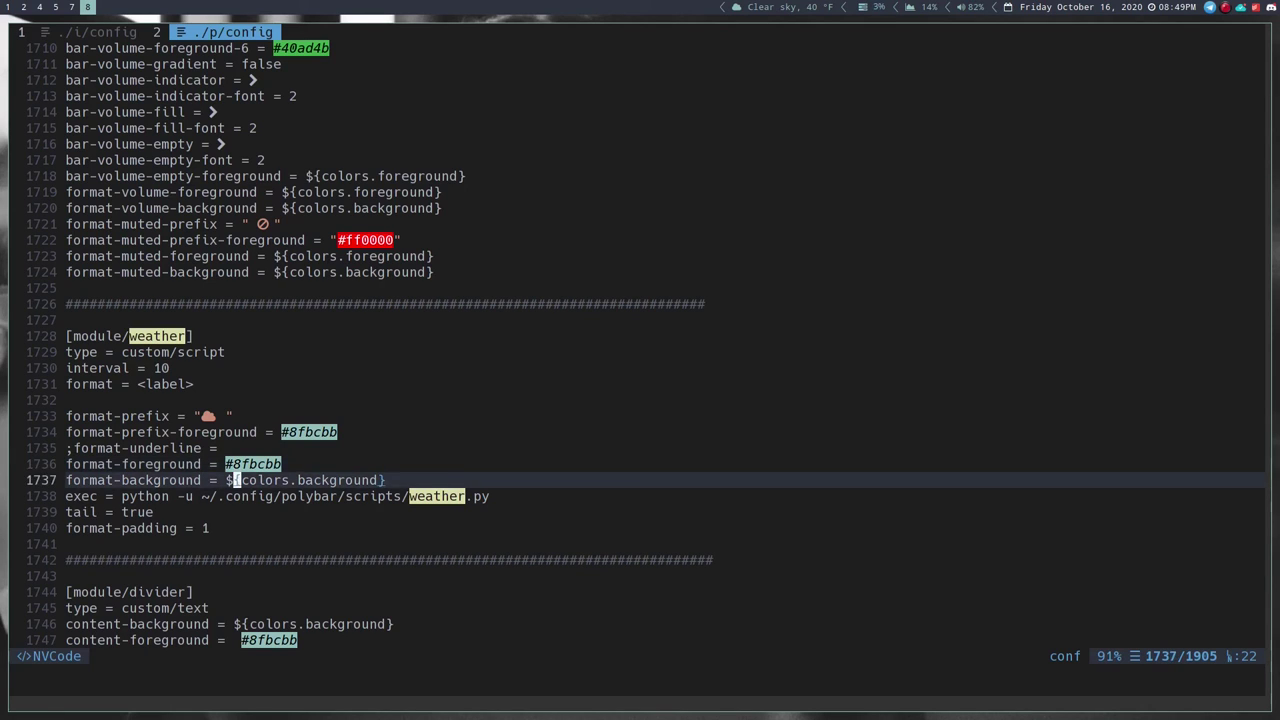
key("j")
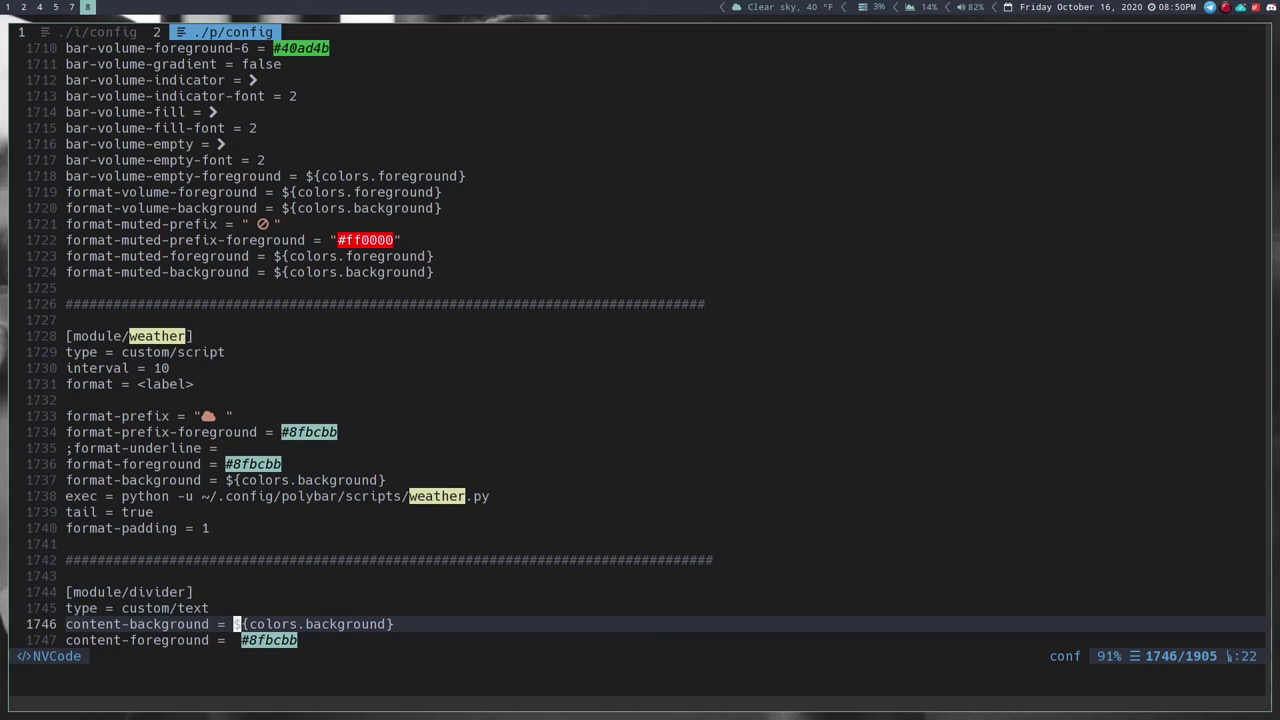
key("k")
key("k")
key("k")
key("k")
key("k")
key("k")
key("k")
key("k")
key("k")
key("k")
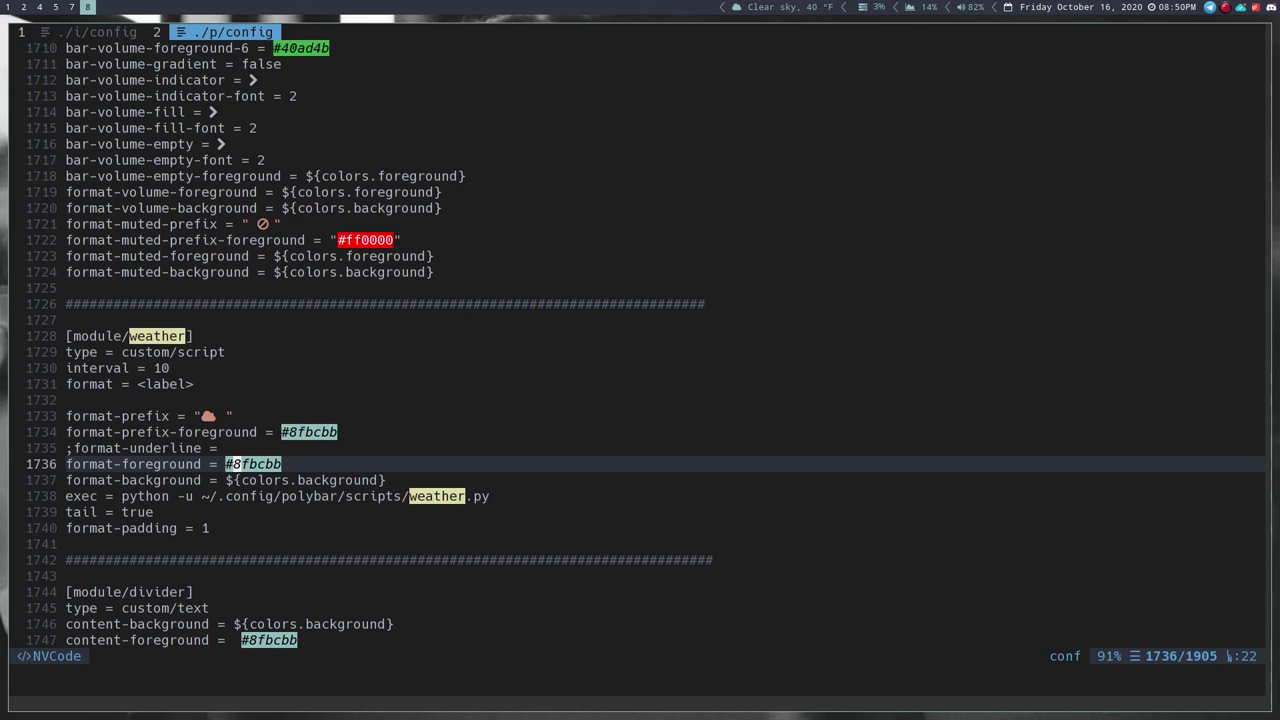
key("j")
key("j")
key("j")
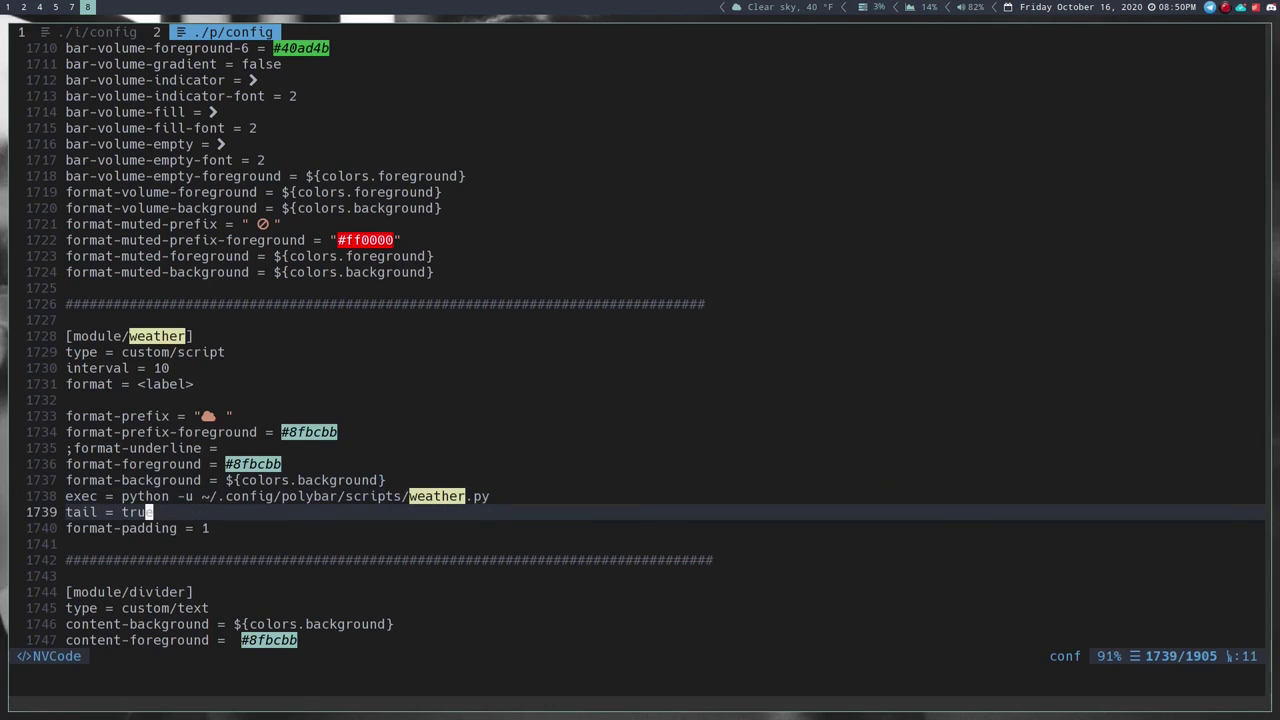
key("k")
key("k")
key("k")
key("k")
key("k")
key("k")
key("k")
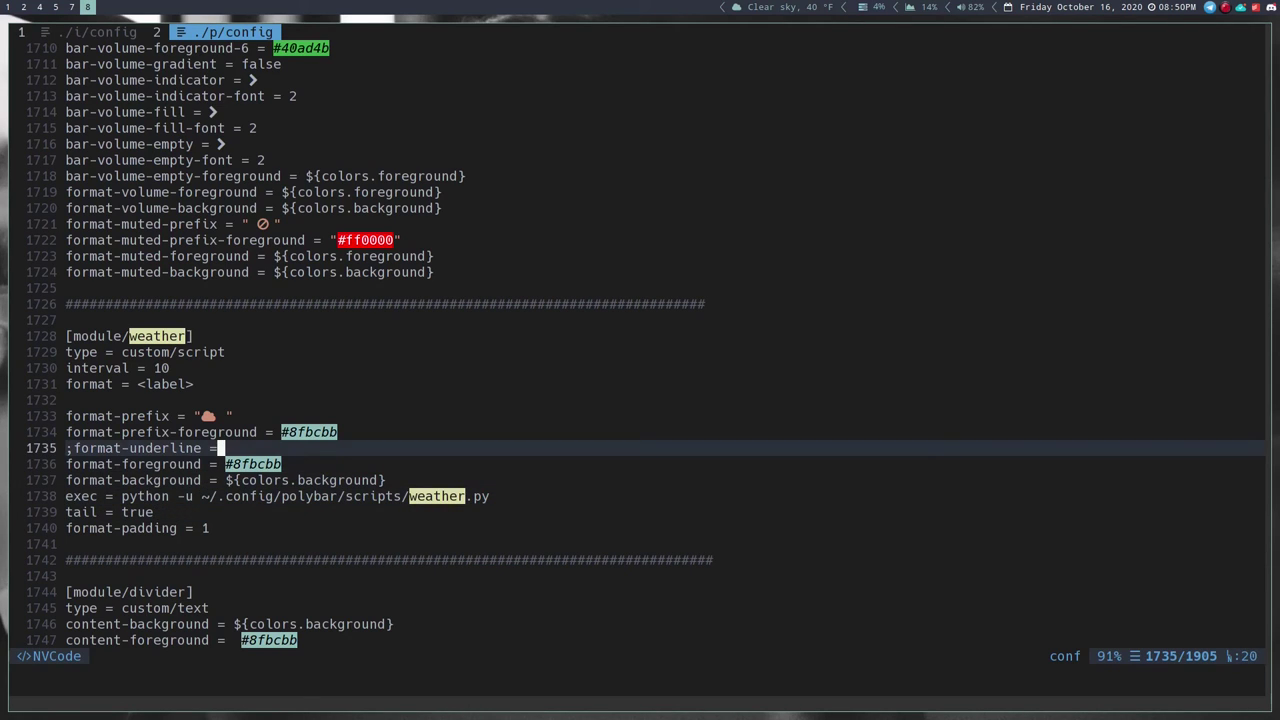
key("k")
key("k")
key("k")
key("k")
key("k")
key("k")
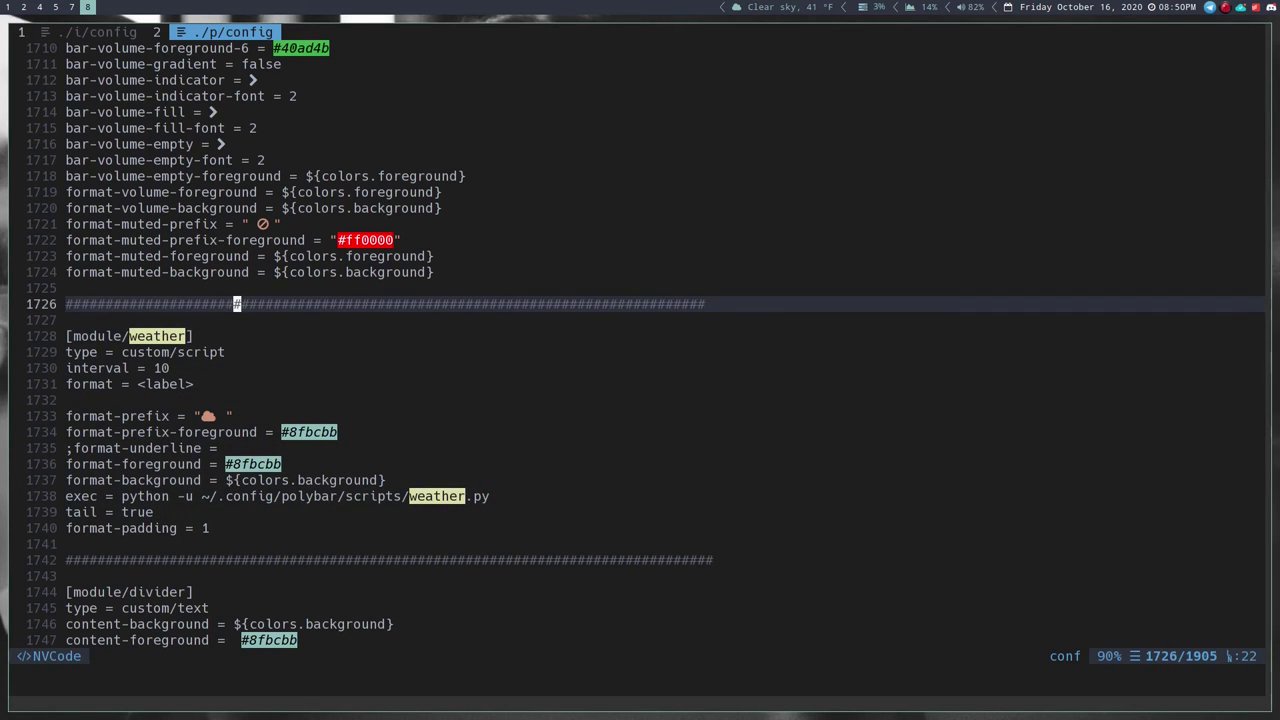
- Search the config for cpu1 and go to the format-foreground line in that module's section
type("/cpu1")
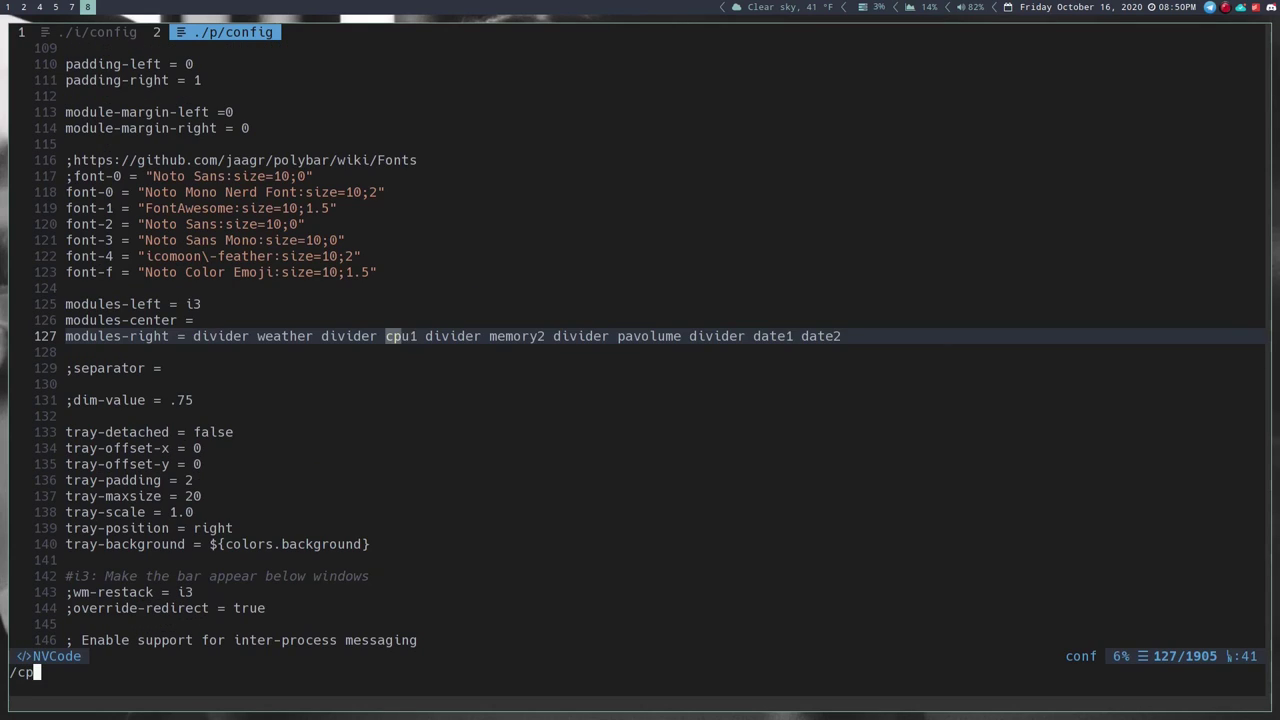
key("Return")
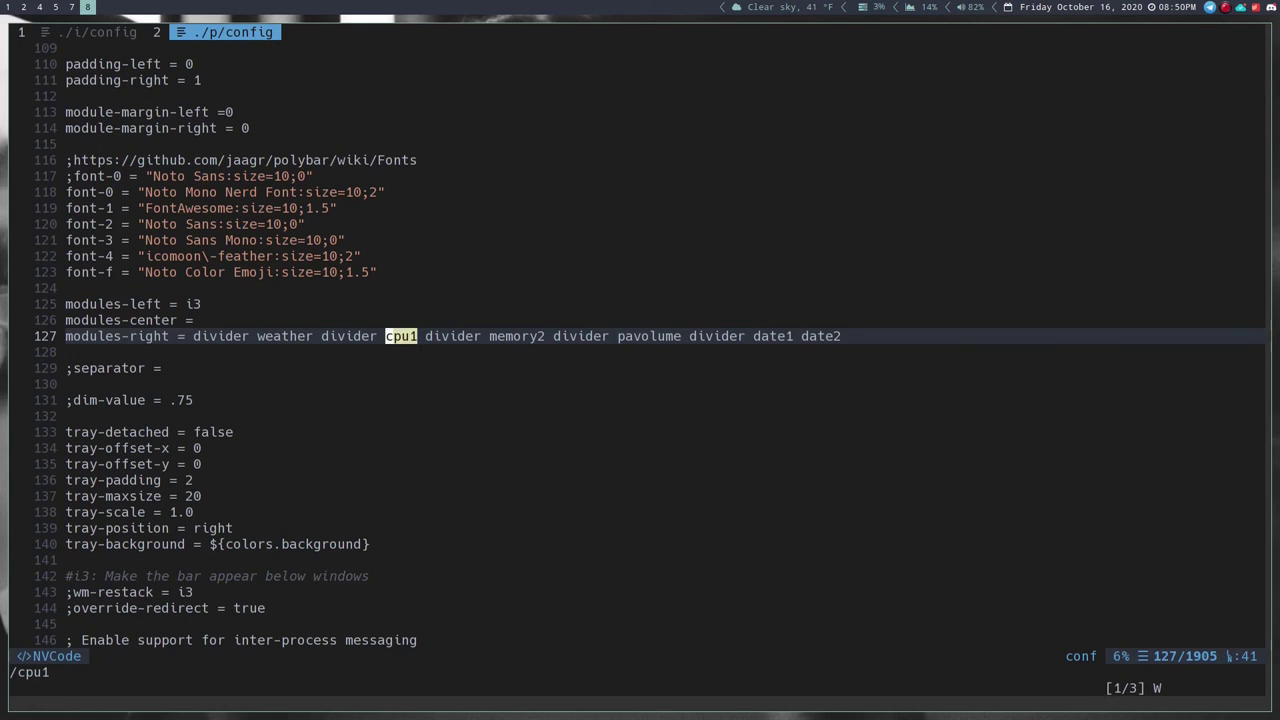
key("n")
key("n")
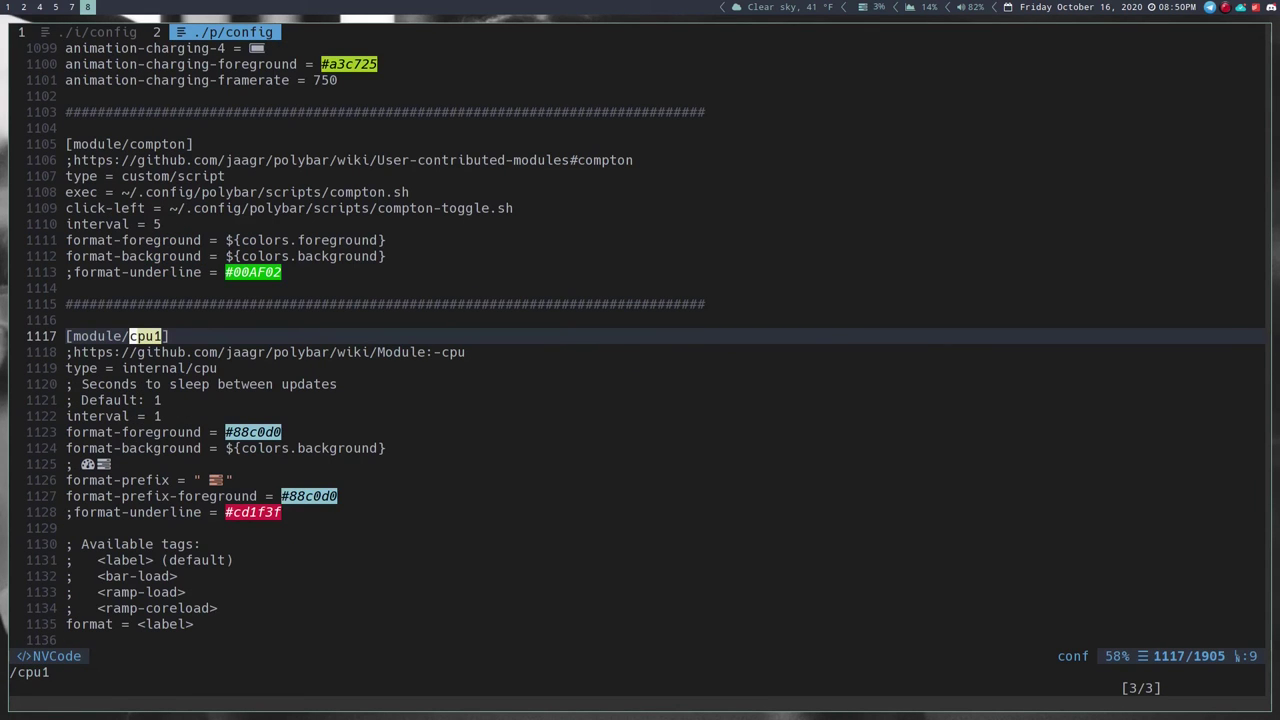
key("j")
key("j")
key("j")
key("j")
key("j")
key("j")
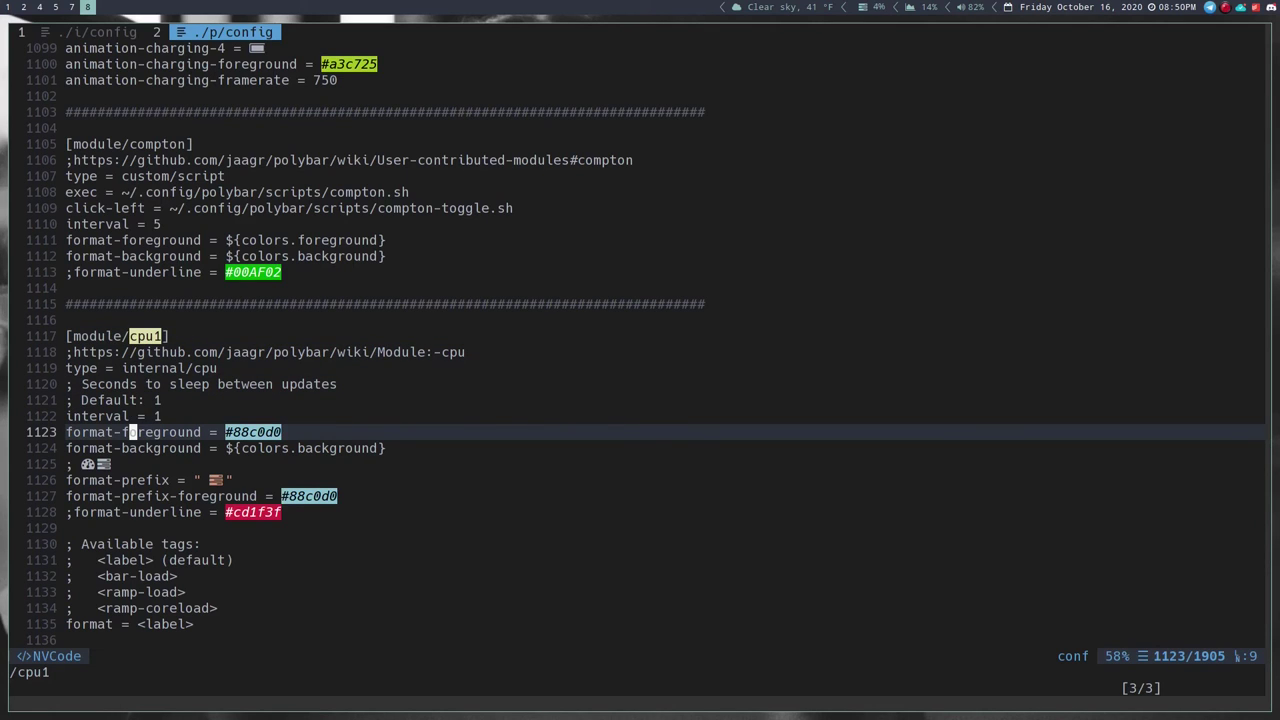
- Switch to the browser, select #88C0D0 in Nord's Frost palette, look through the surrounding color sections, and return to the config
key("super+7")
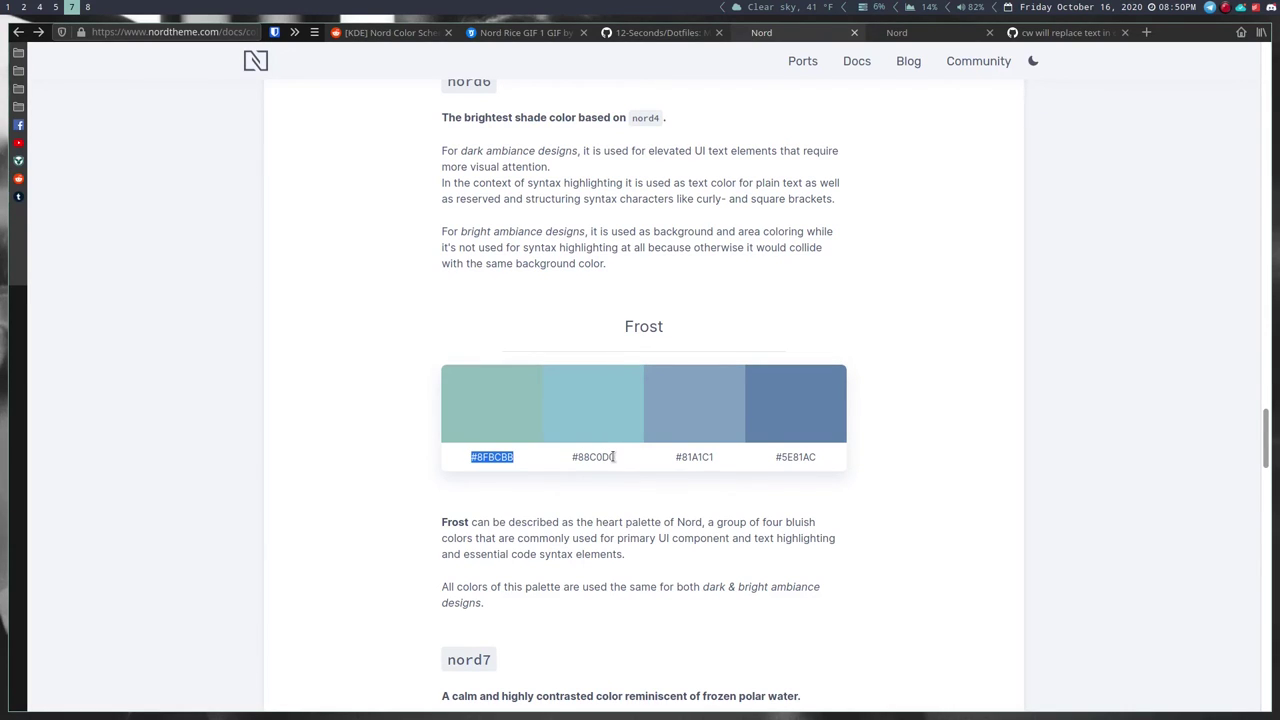
left_click_drag(614, 456, 561, 458)
scroll(561, 454, "down", 8)
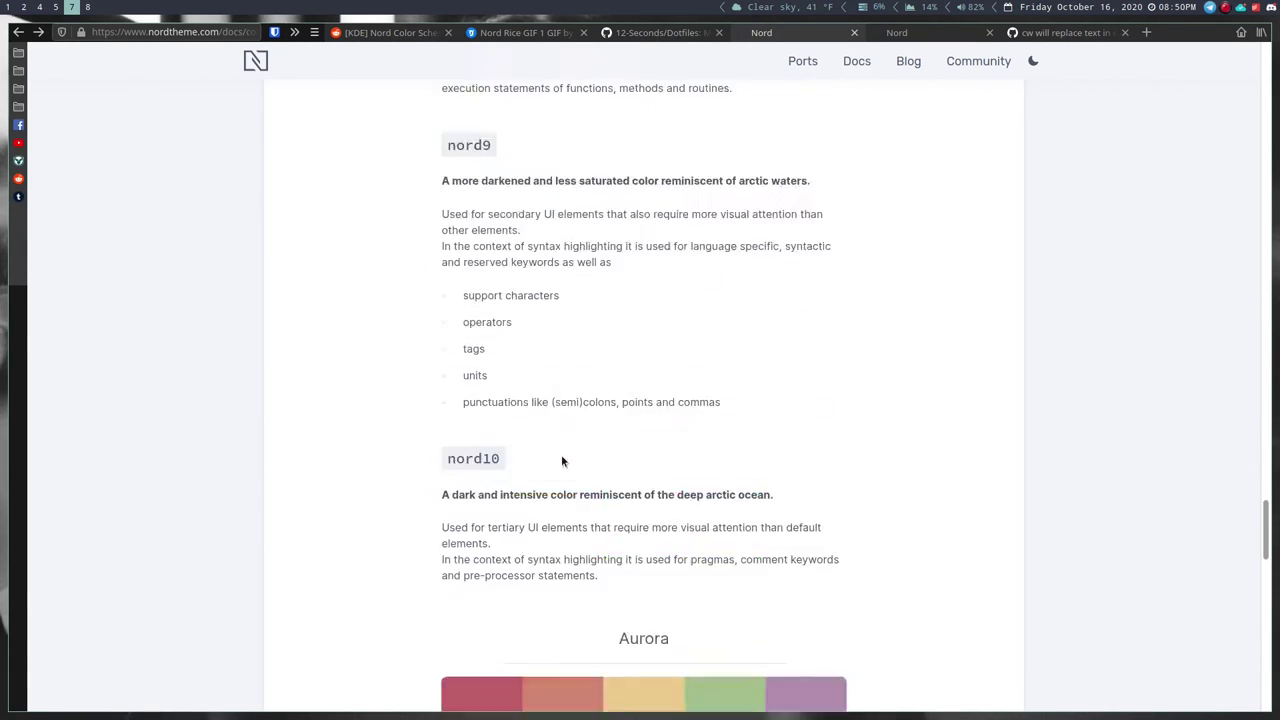
scroll(561, 456, "up", 10)
scroll(561, 461, "up", 7)
scroll(561, 461, "down", 3)
scroll(561, 461, "down", 11)
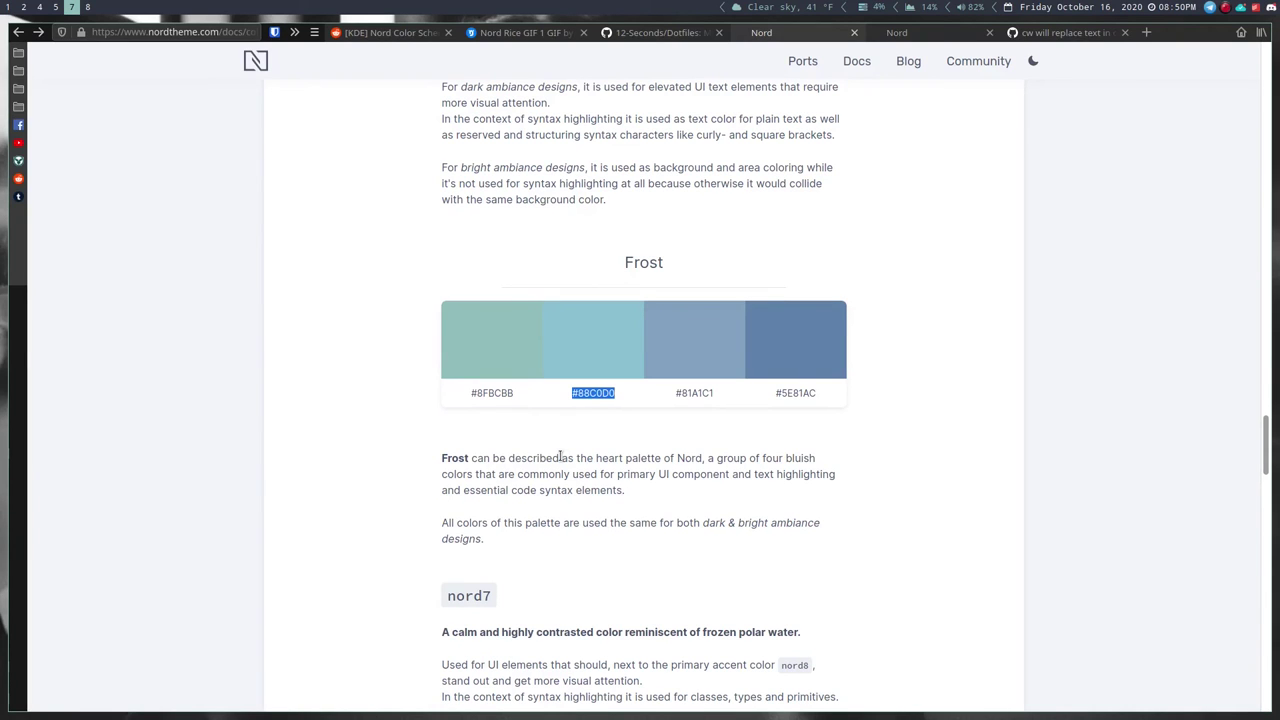
key("super+8")
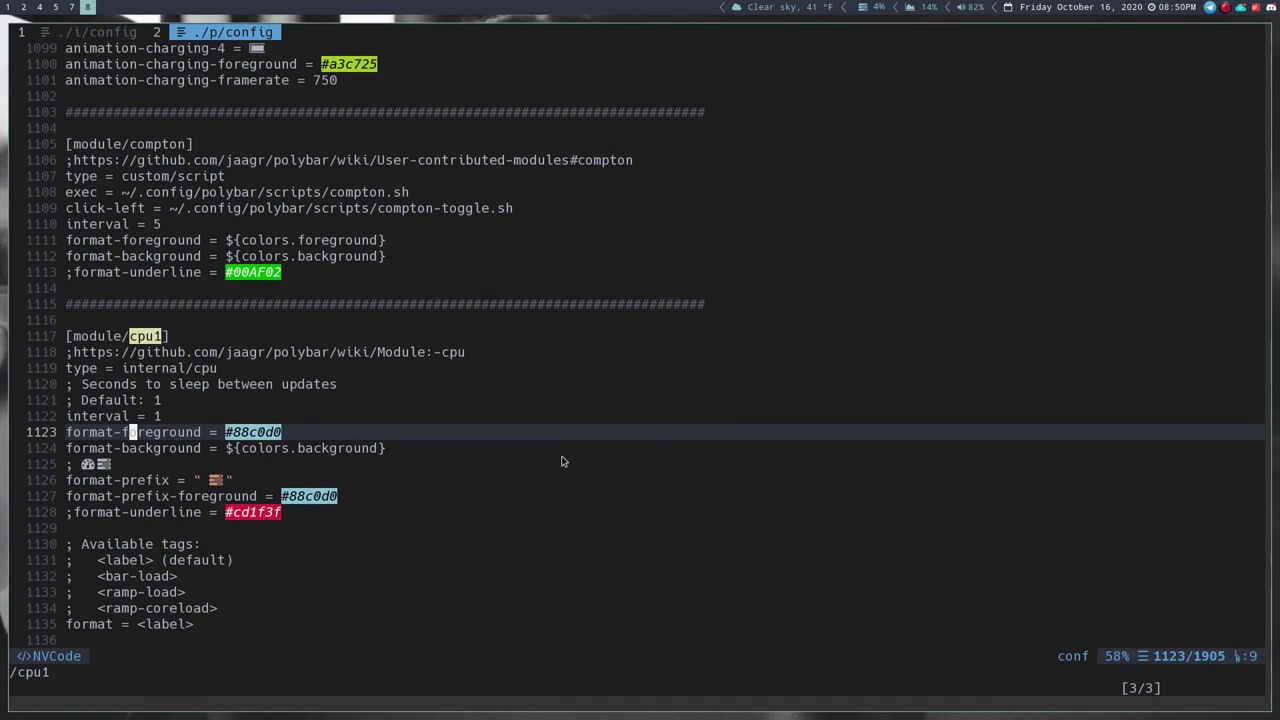
- Search the config for memory1 and continue down to the color settings of the memory2 module
scroll(561, 461, "up", 7)
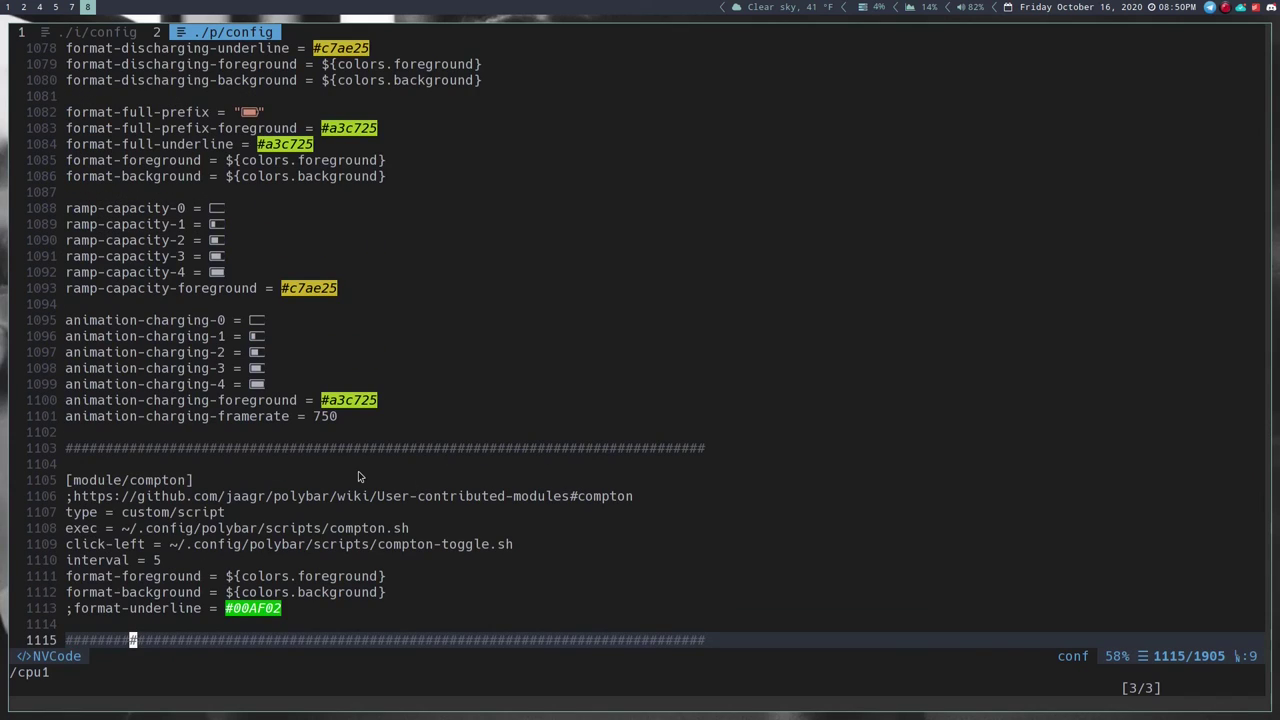
type("/memor")
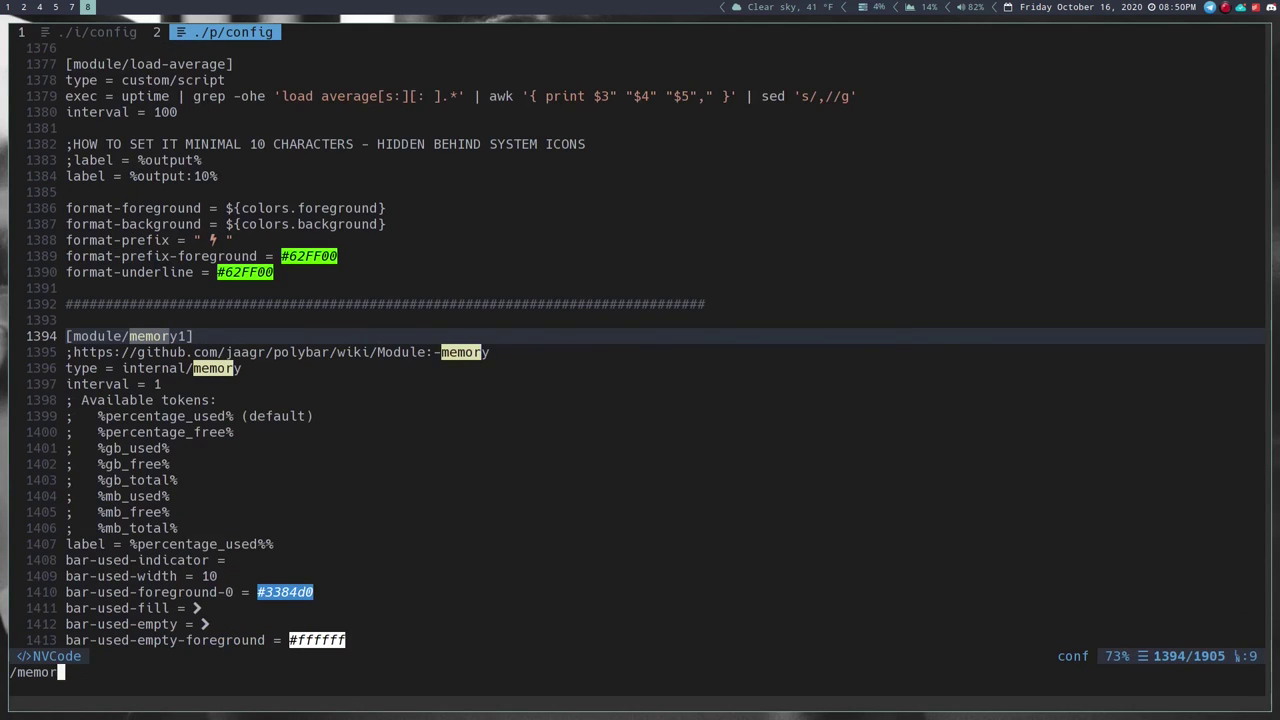
type("y1")
key("Return")
scroll(380, 463, "down", 15)
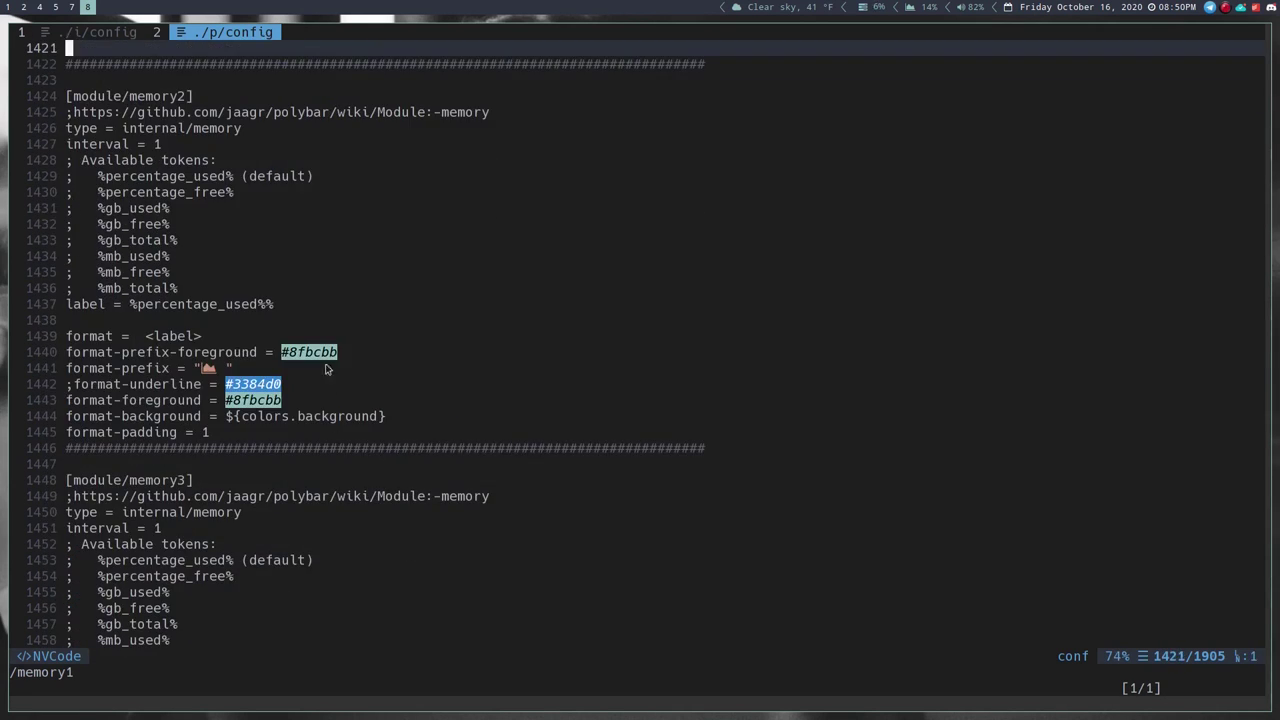
- In the browser, compare Frost colors #8FBCBB and #88C0D0, select #88C0D0 for copying, and return to the config
key("super+7")
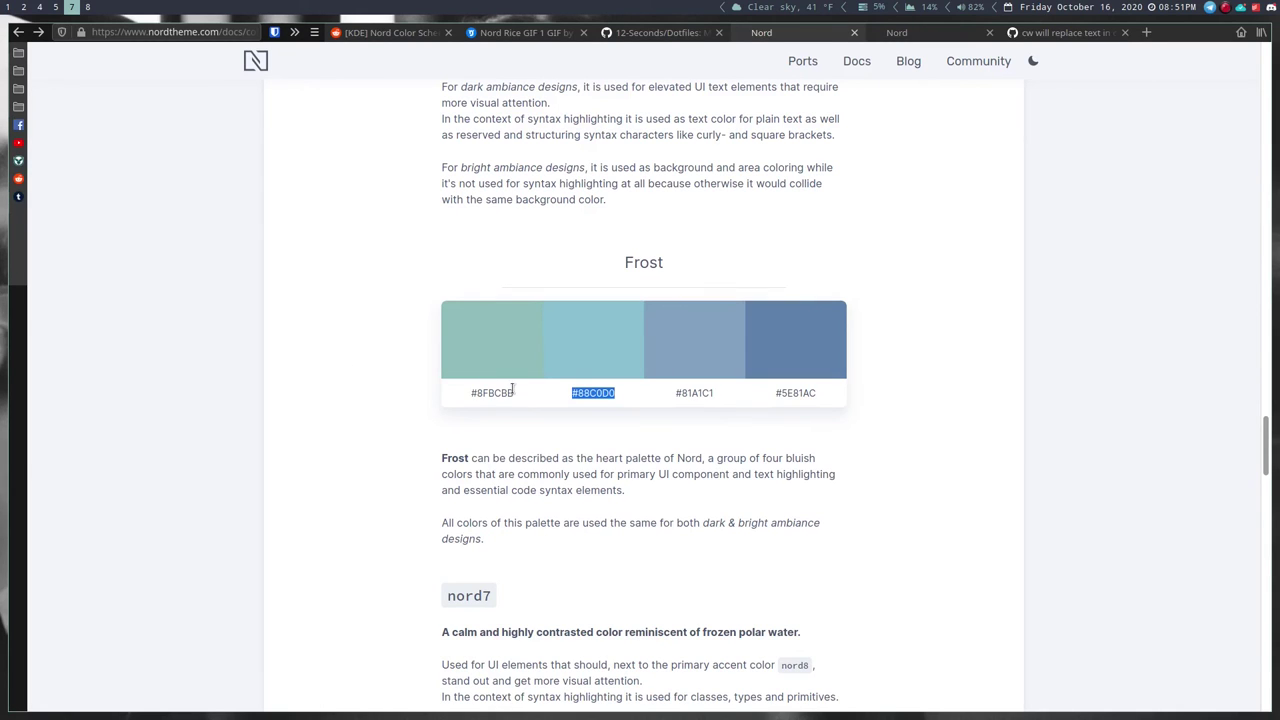
left_click_drag(518, 393, 462, 393)
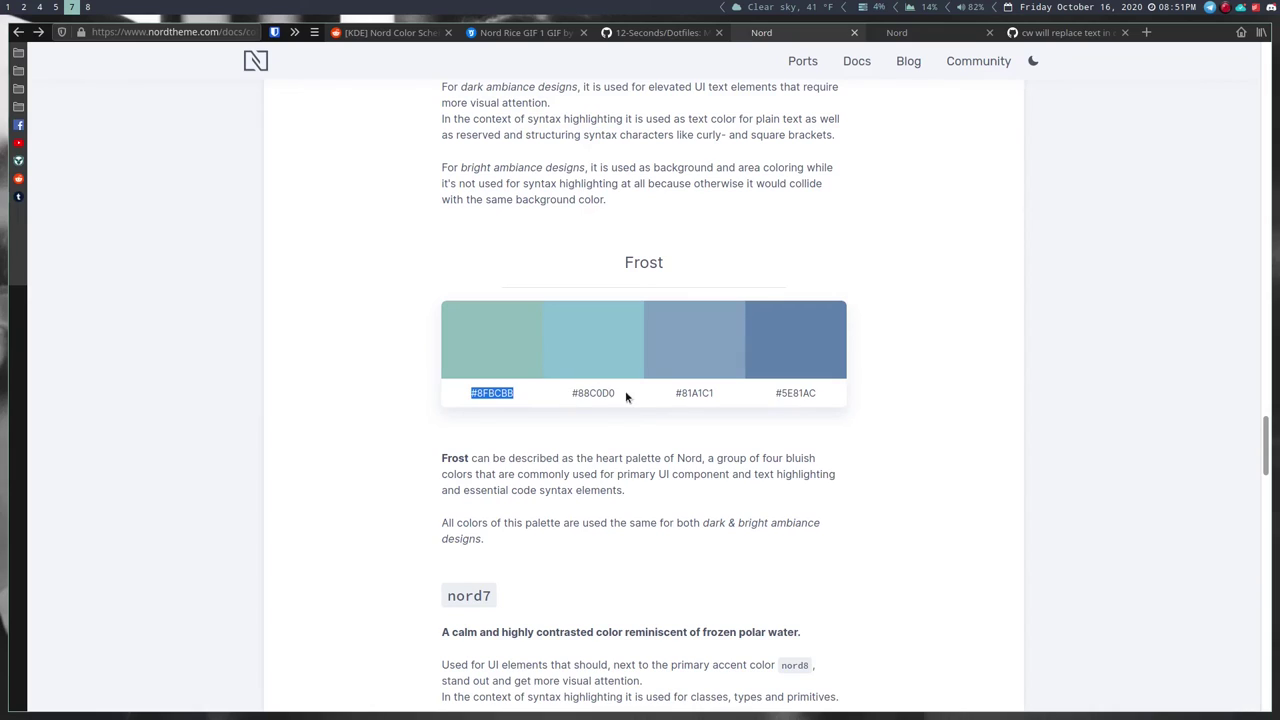
left_click_drag(627, 397, 571, 398)
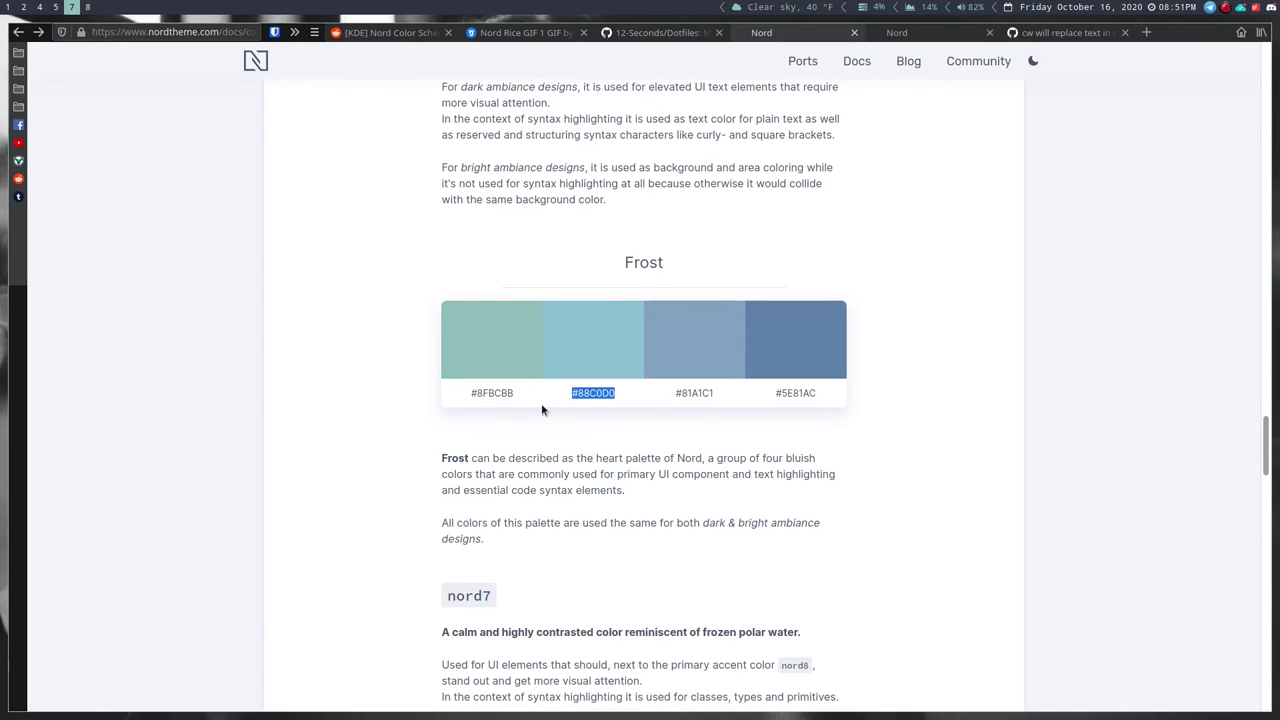
key("super+8")
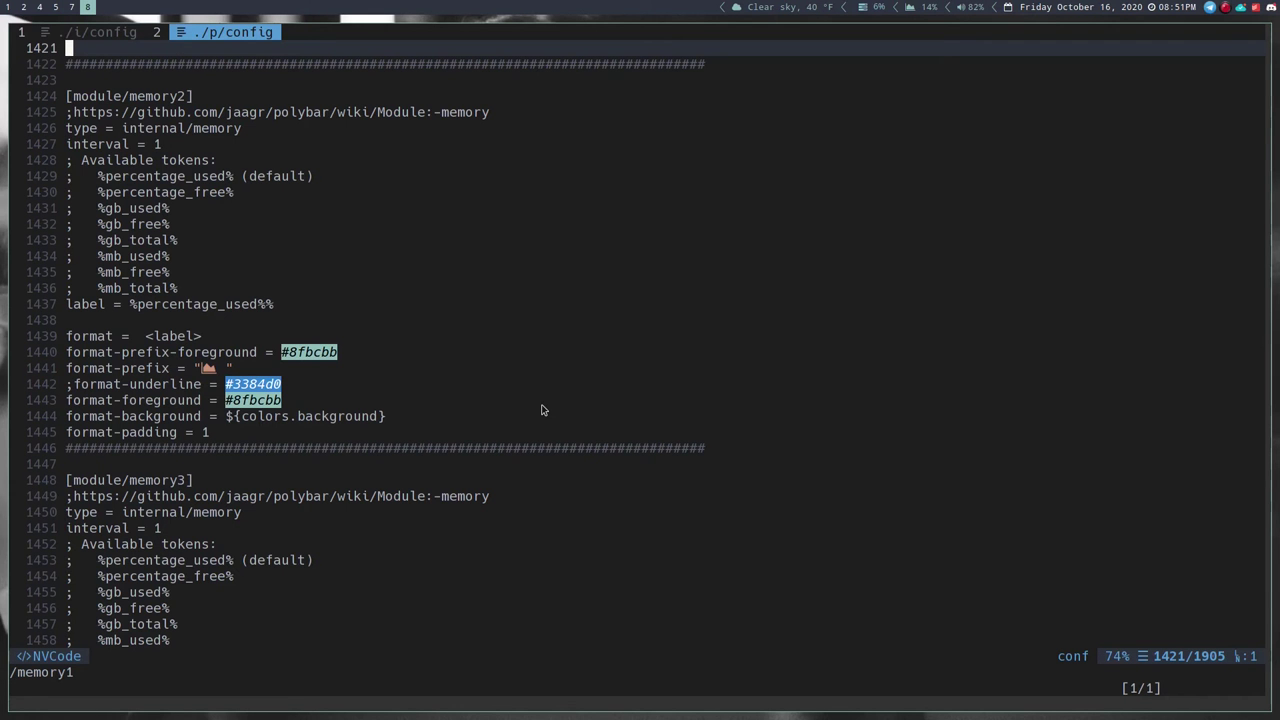
- Replace the memory2 module's format-prefix-foreground value with #88c0d0
key("ctrl+y")
key("ctrl+y")
key("ctrl+y")
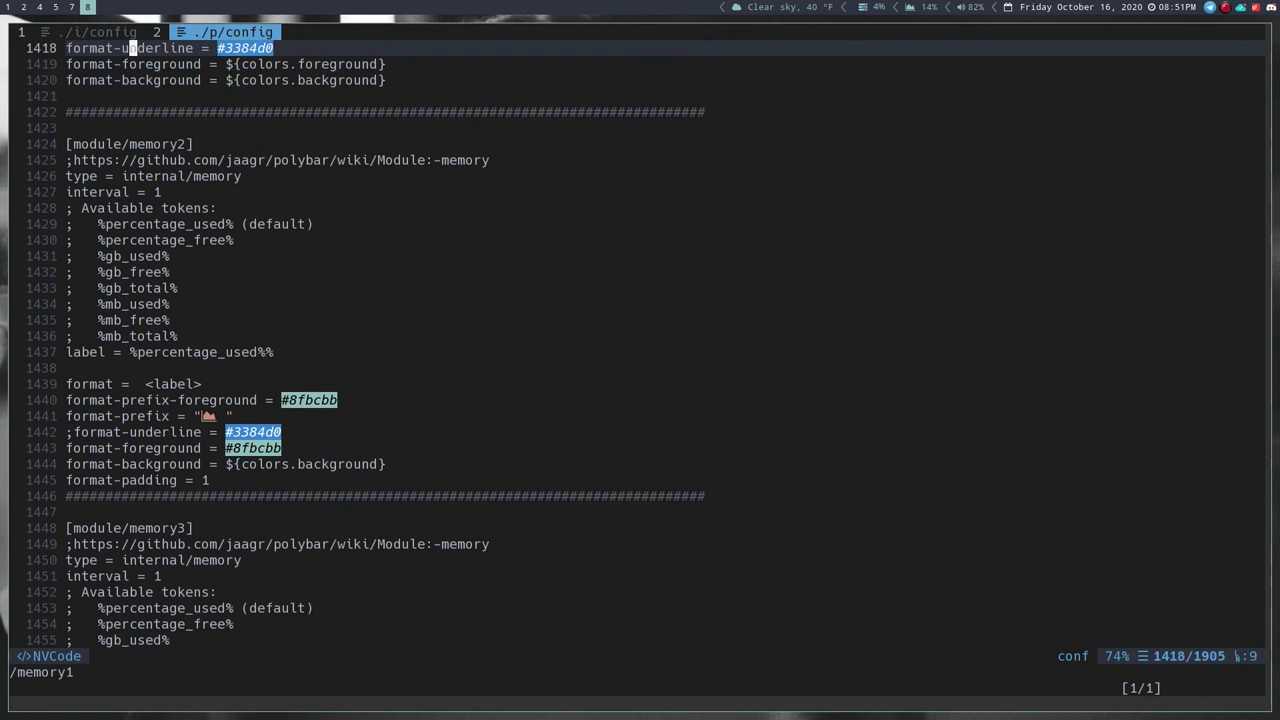
key("j")
key("j")
key("j")
key("j")
key("j")
key("j")
key("j")
key("j")
key("j")
key("j")
key("j")
key("j")
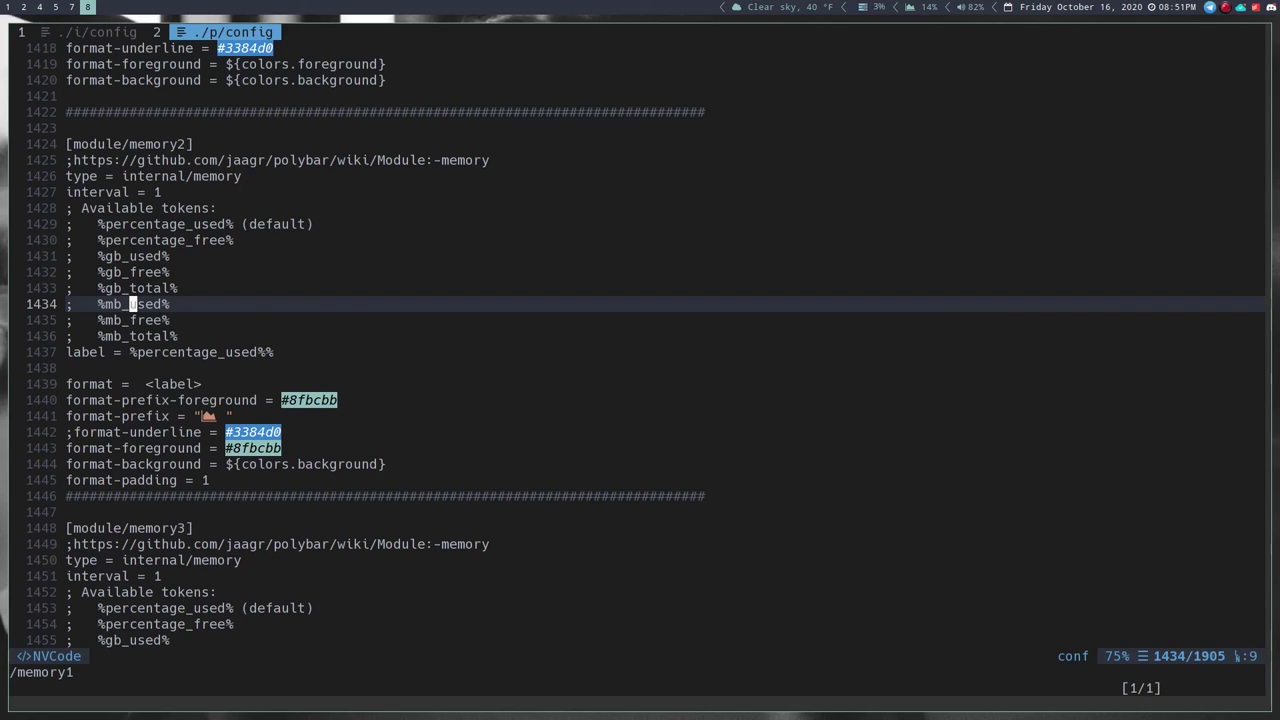
key("Return")
key("Return")
key("Return")
key("Return")
key("Return")
key("Return")
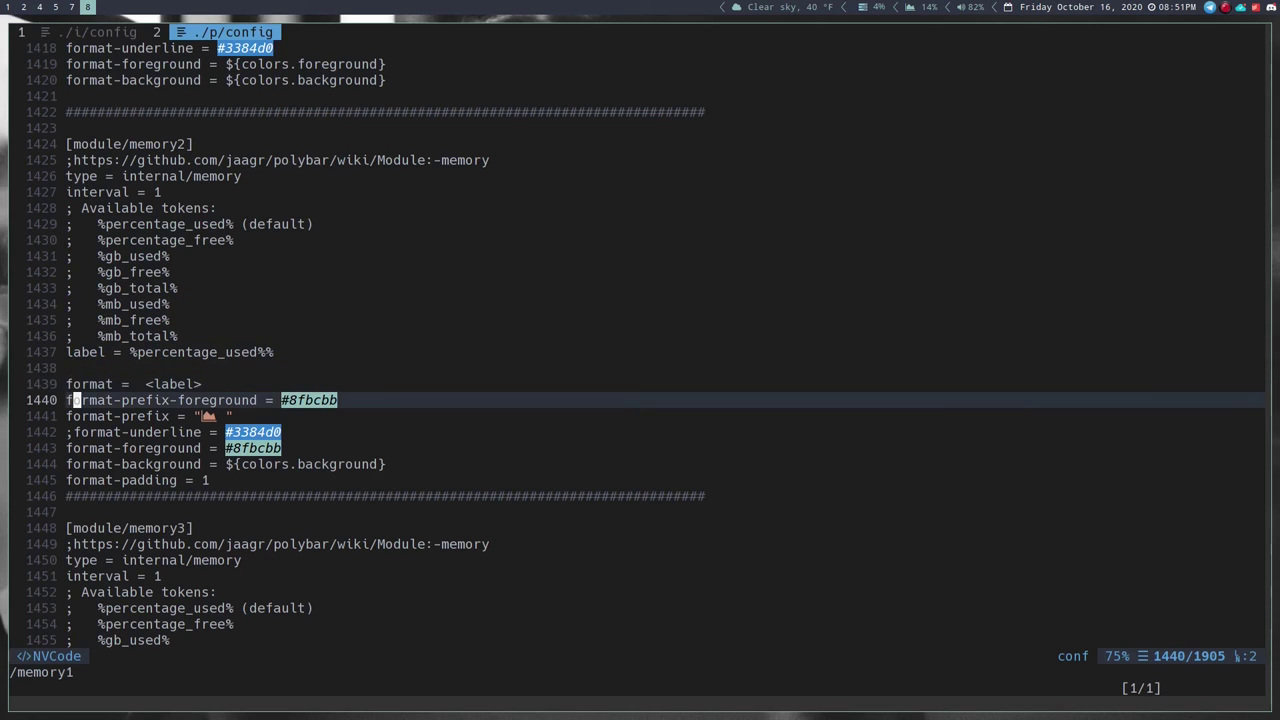
key("l")
key("l")
key("l")
key("l")
key("l")
key("l")
key("l")
key("l")
key("l")
key("l")
key("l")
key("l")
key("l")
key("l")
key("l")
key("l")
key("l")
key("l")
key("l")
key("l")
key("l")
key("l")
key("l")
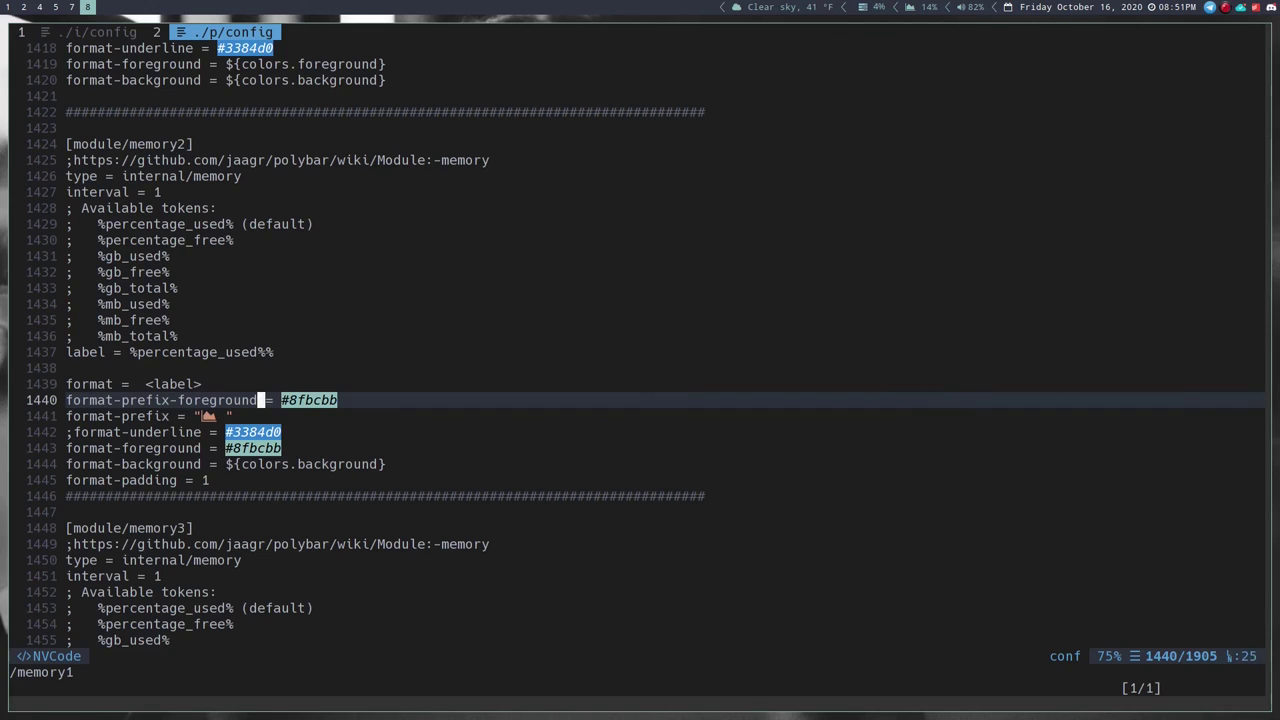
type("a#88c0d0#8")
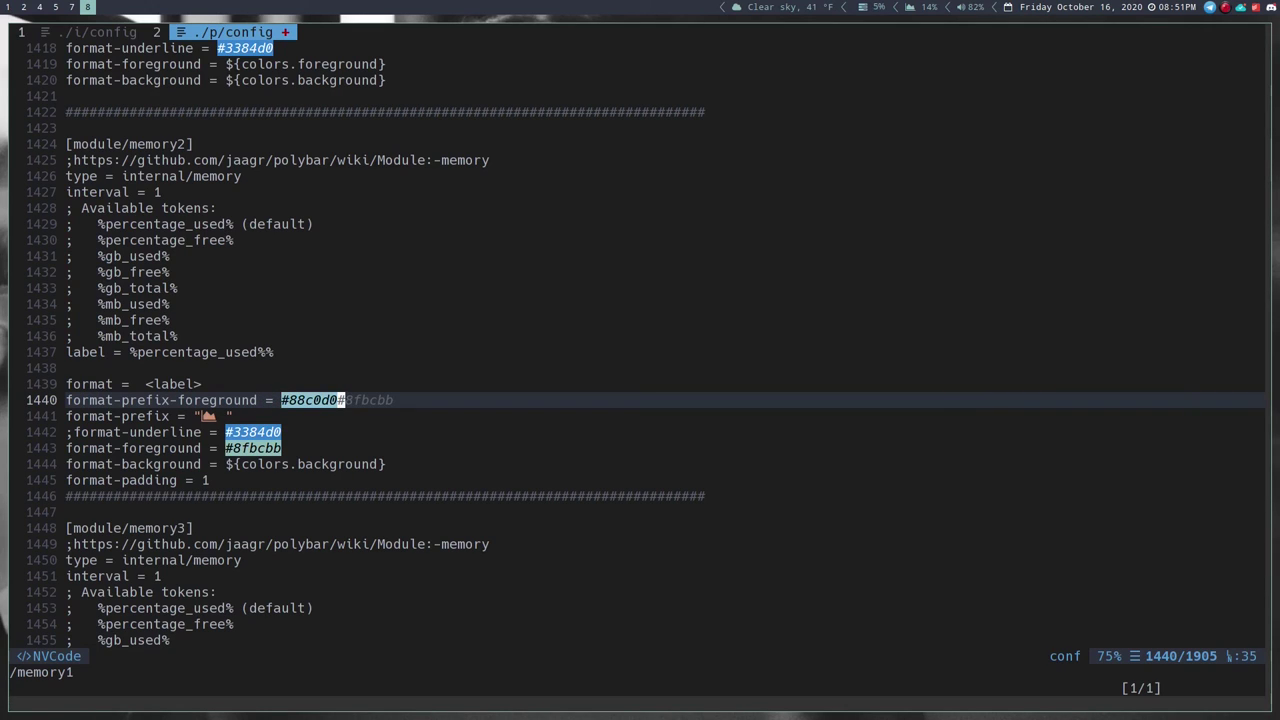
key("Delete")
key("Delete")
key("Delete")
key("Delete")
key("Delete")
key("Delete")
key("Delete")
key("Escape")
- Delete the old color value from the memory2 module's format-foreground line
key("j")
key("j")
key("j")
key("h")
key("h")
key("h")
key("h")
key("h")
key("h")
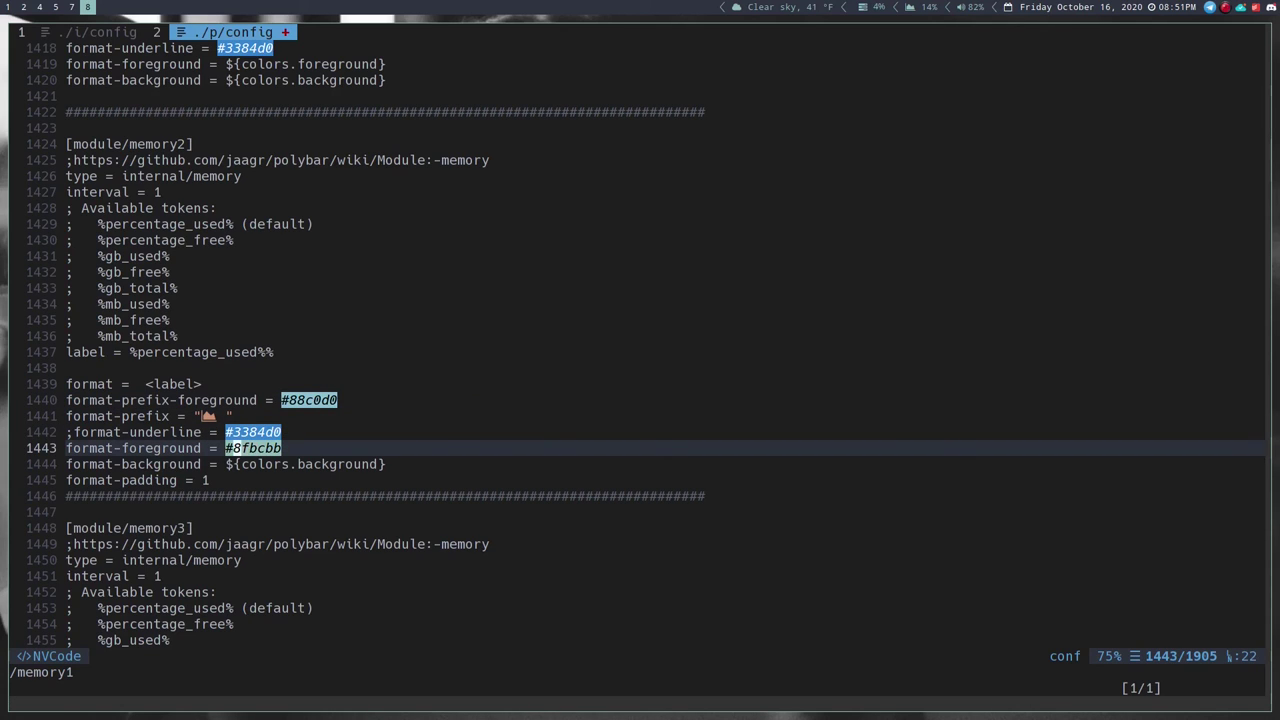
key("x")
key("x")
key("x")
key("x")
key("x")
key("x")
key("x")
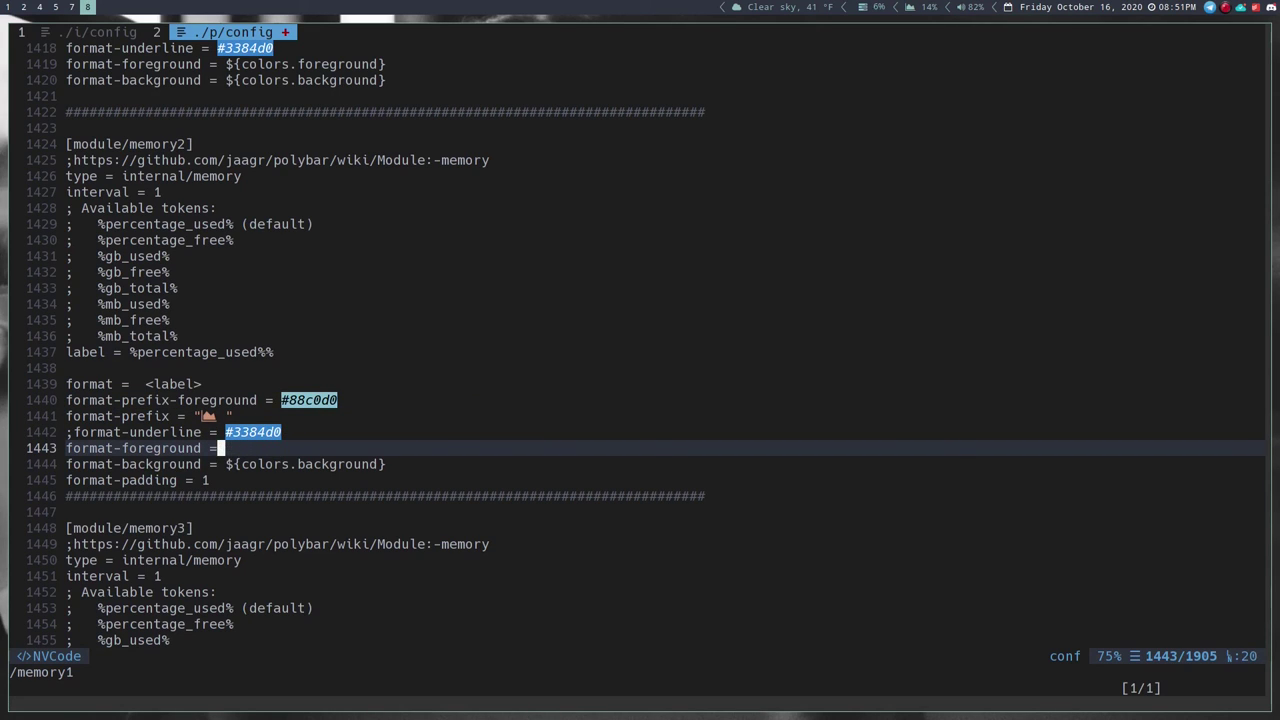
- Paste #88c0d0 from the clipboard history as the memory2 module's format-foreground value and save the config
key("super+c")
key("Down")
key("Down")
key("Down")
key("Down")
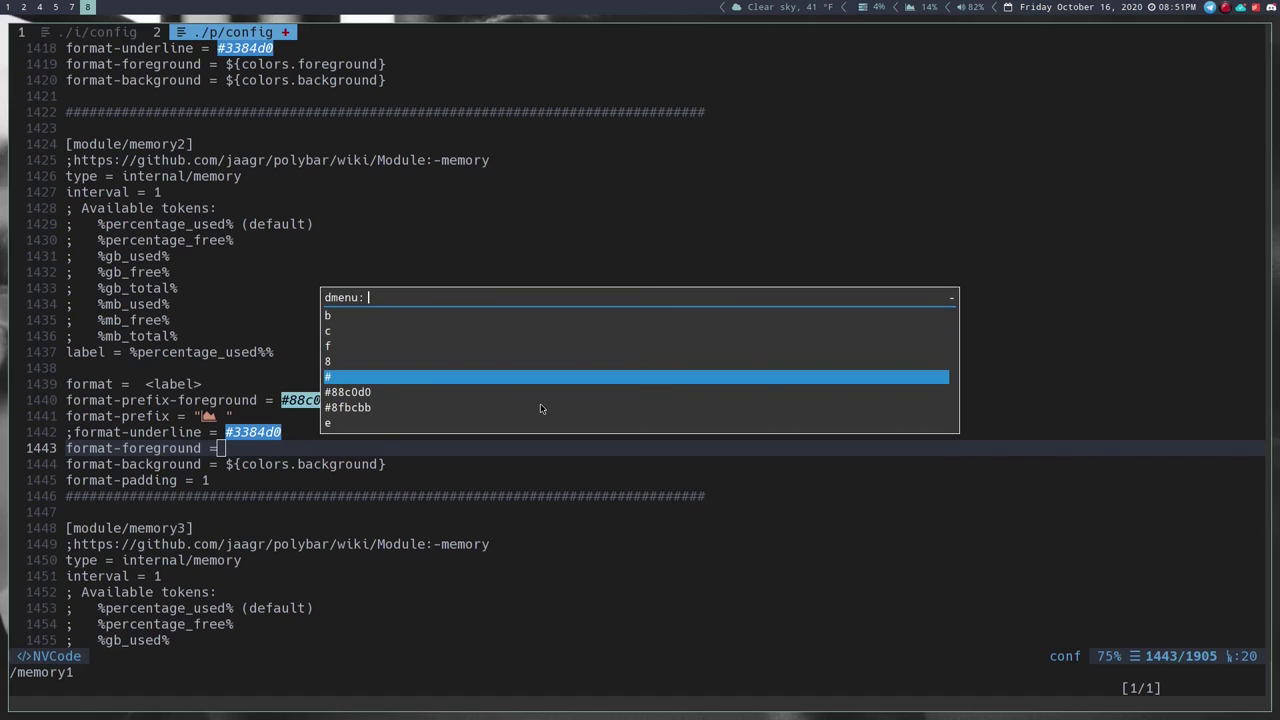
key("Down")
key("Return")
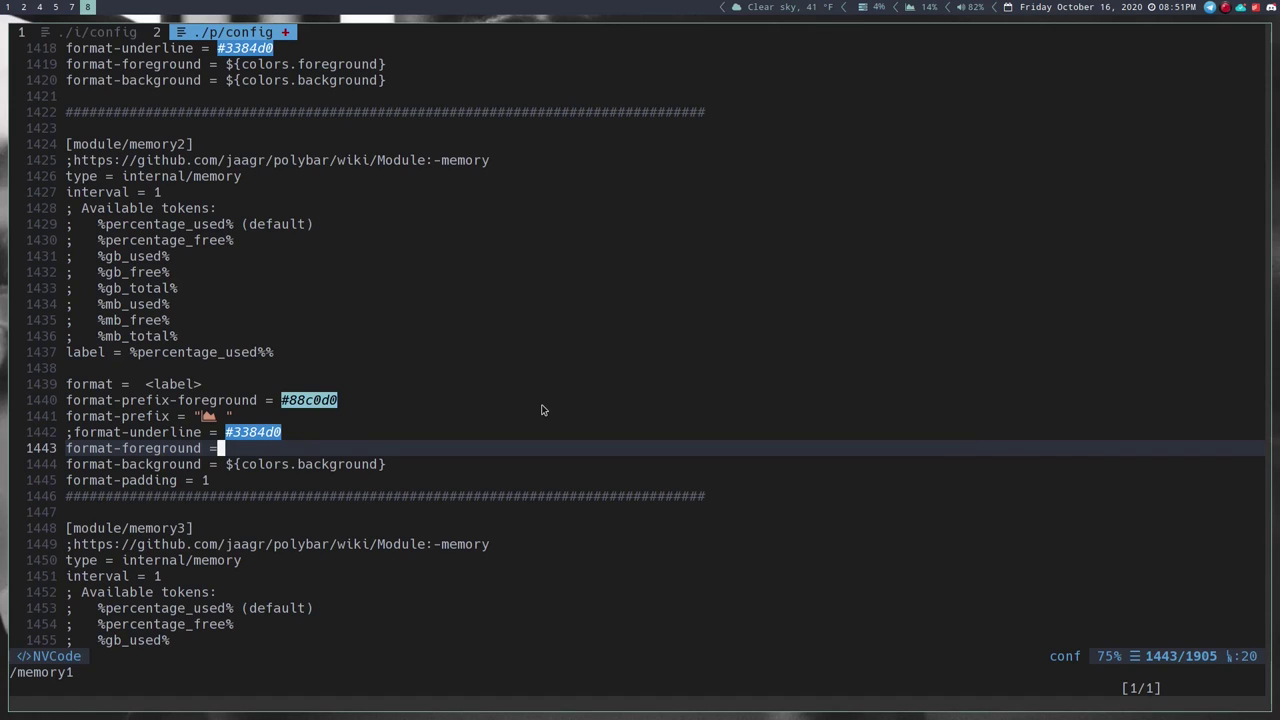
type("p")
type(":w")
key("Return")
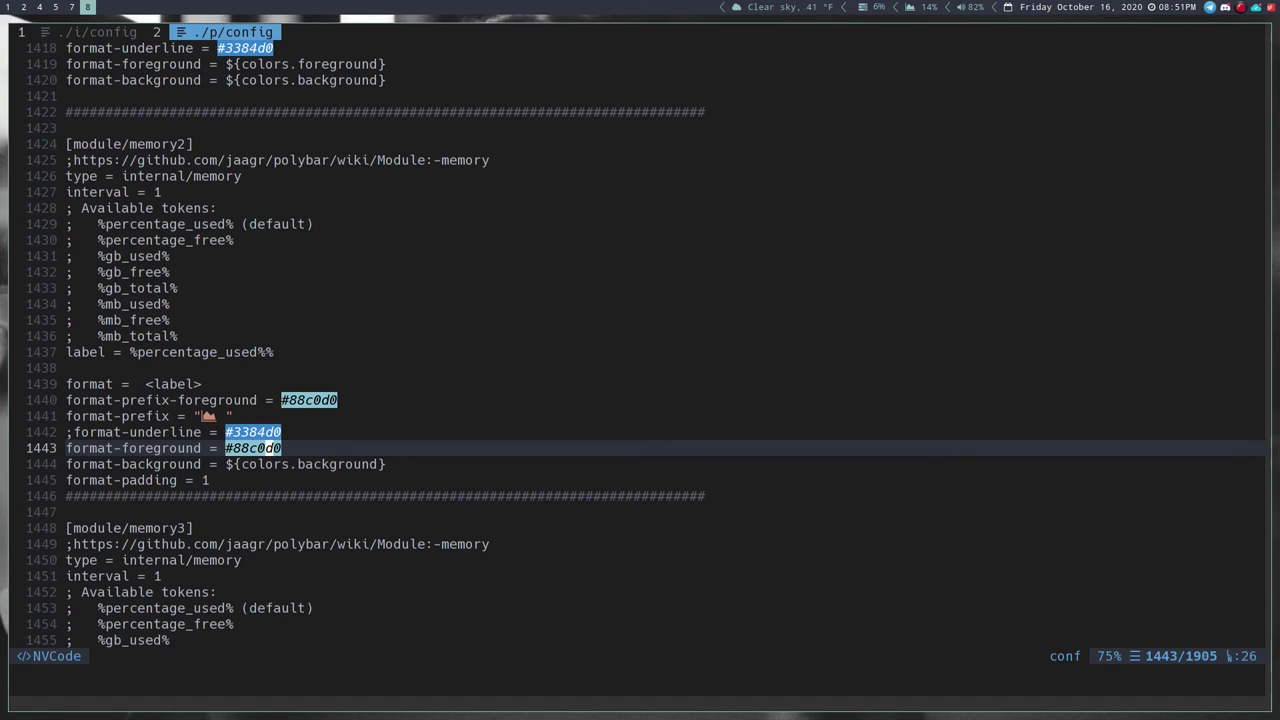
- Search for cpu1 again and go through the matches to the module's own section
key("slash")
type("cpu1")
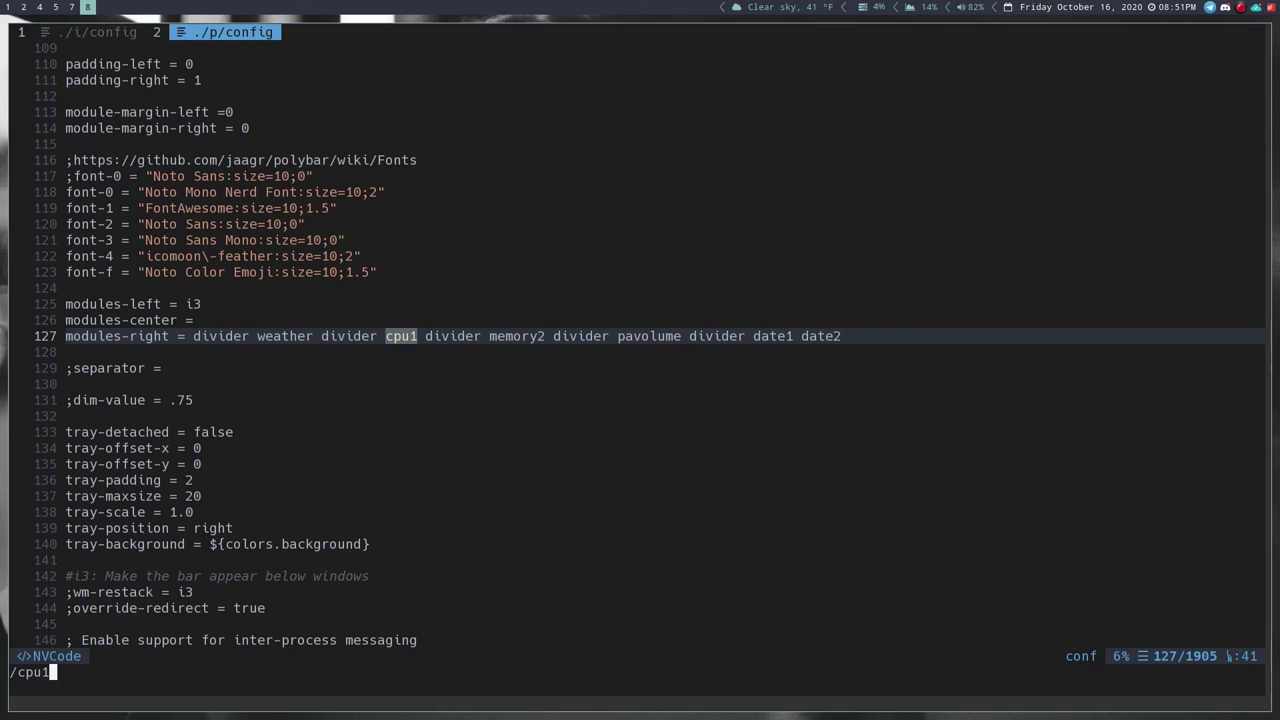
key("Return")
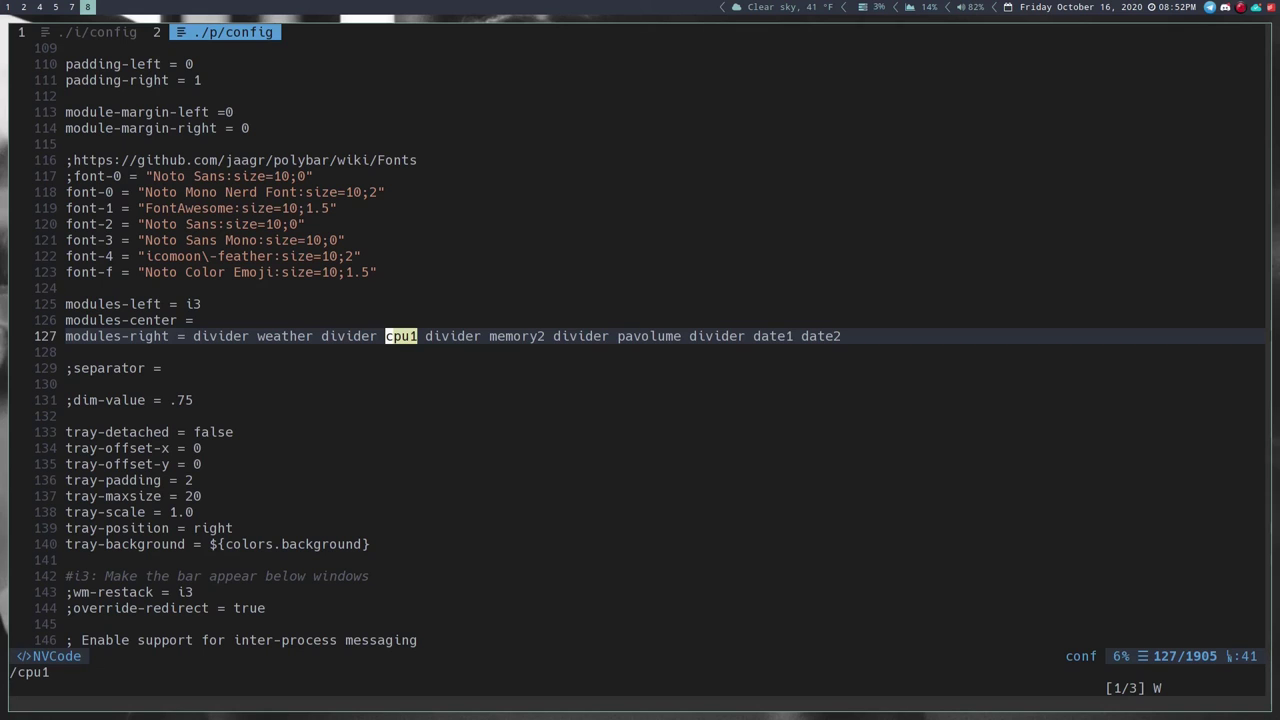
type("/cpu1")
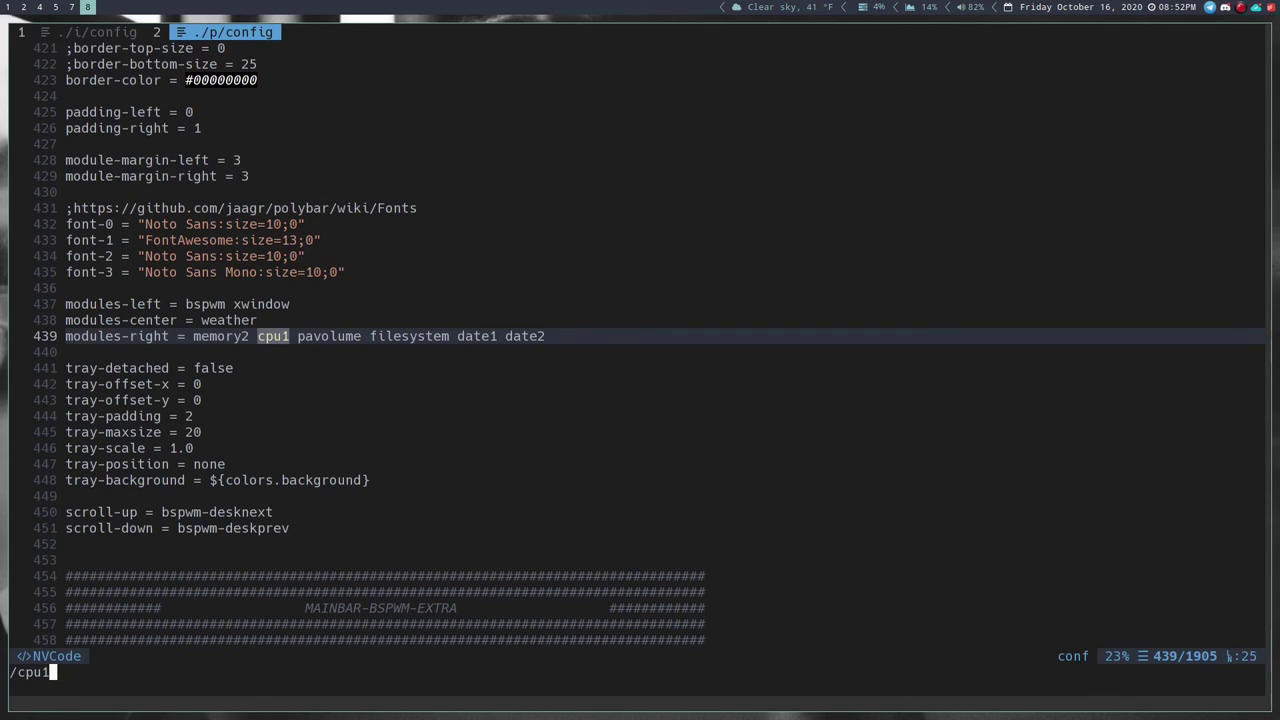
key("Return")
key("n")
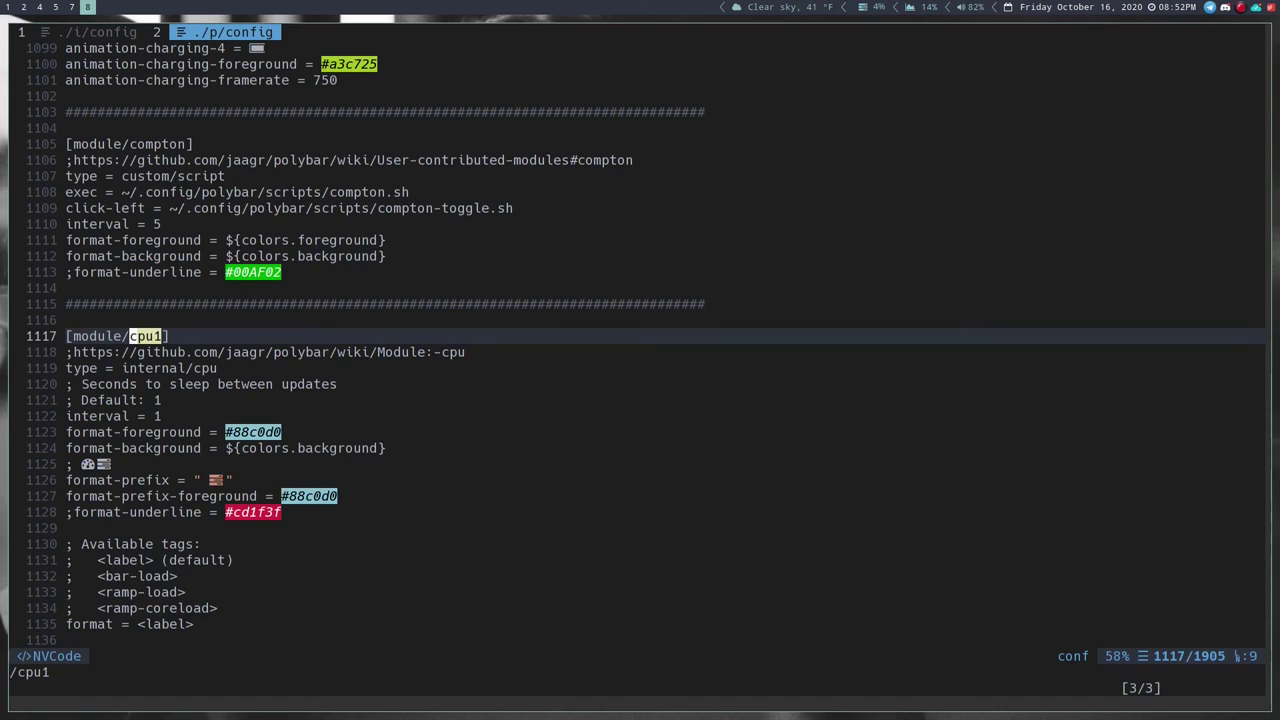
key("p")
key("r")
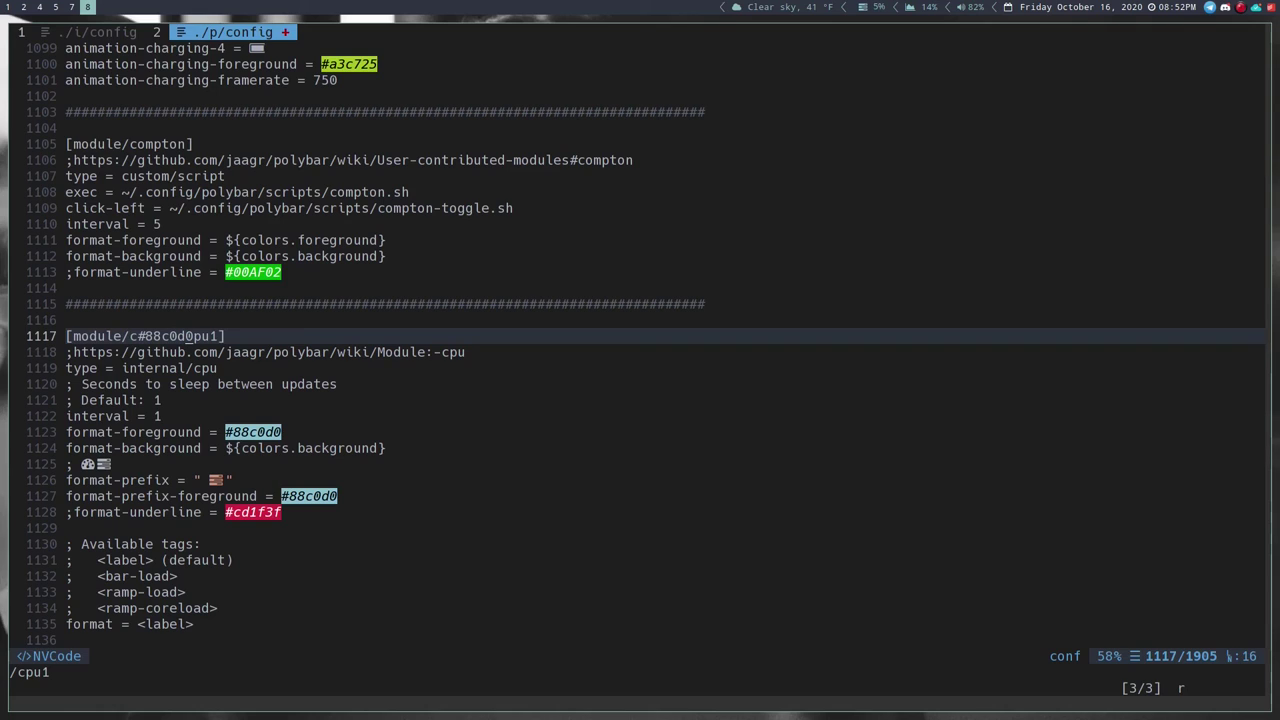
key("e")
key("Return")
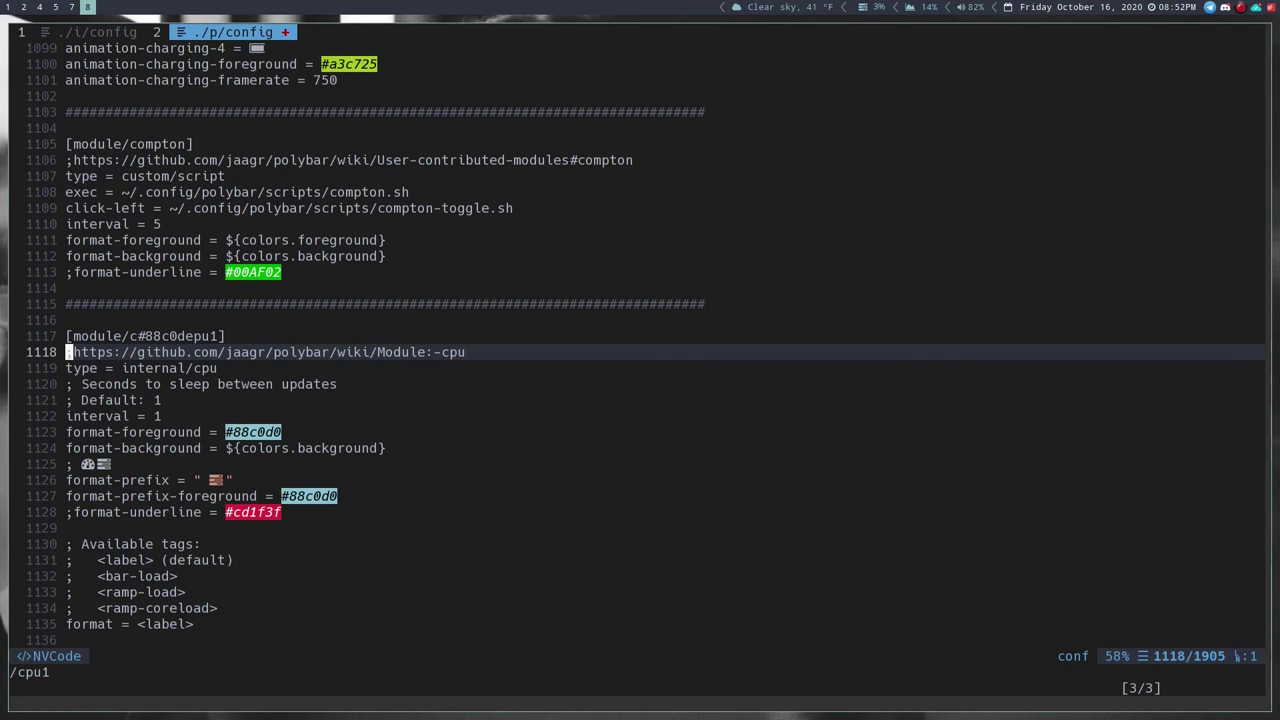
key("u")
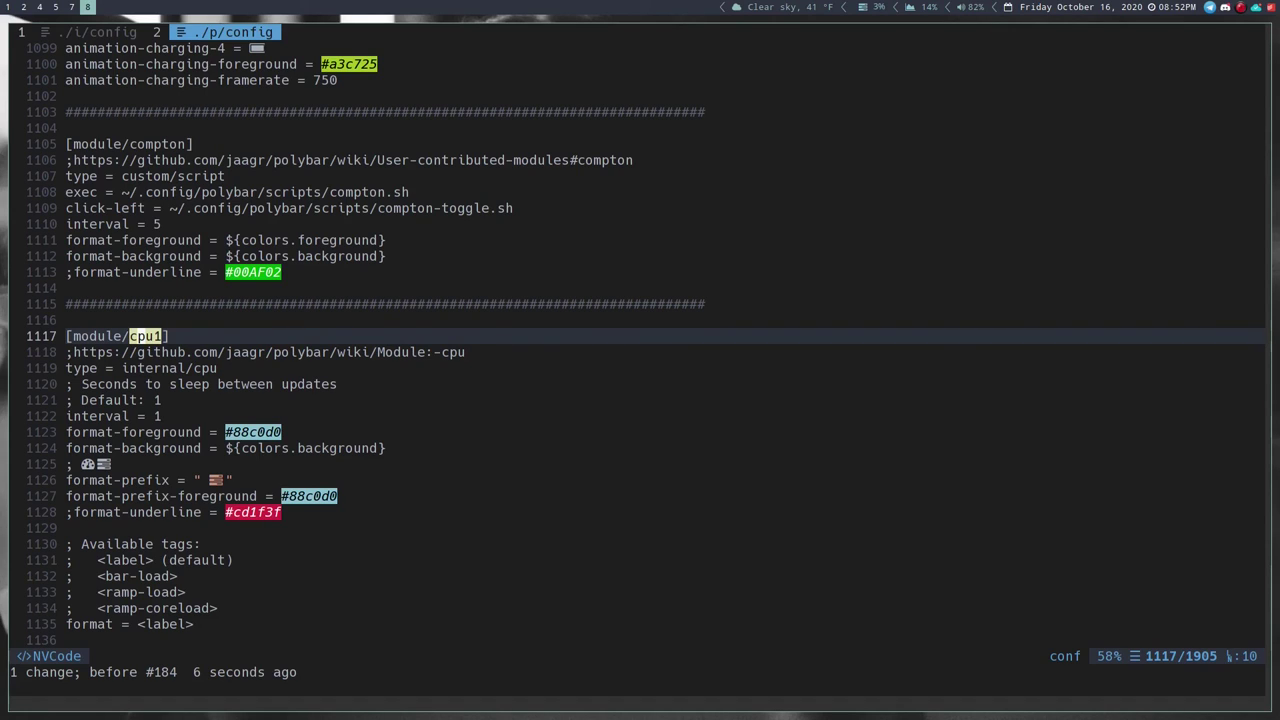
- Search the config for the memory2 module's section
key("slash")
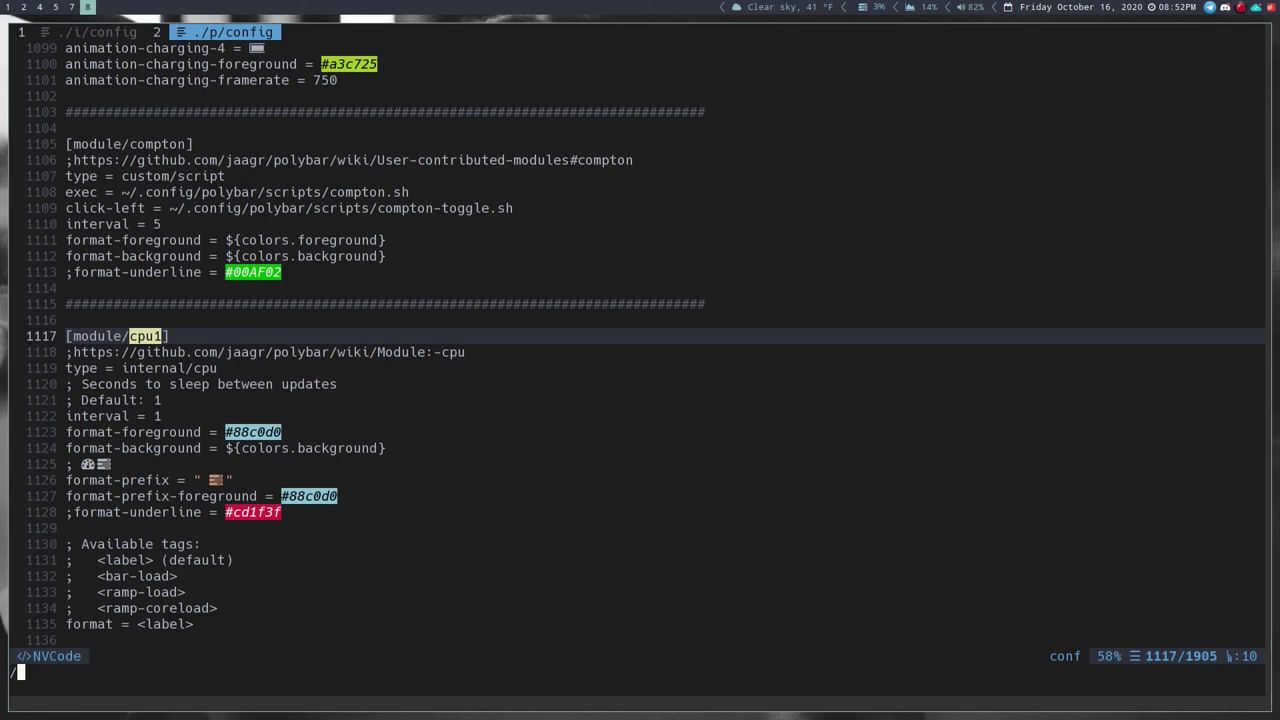
type("memory2")
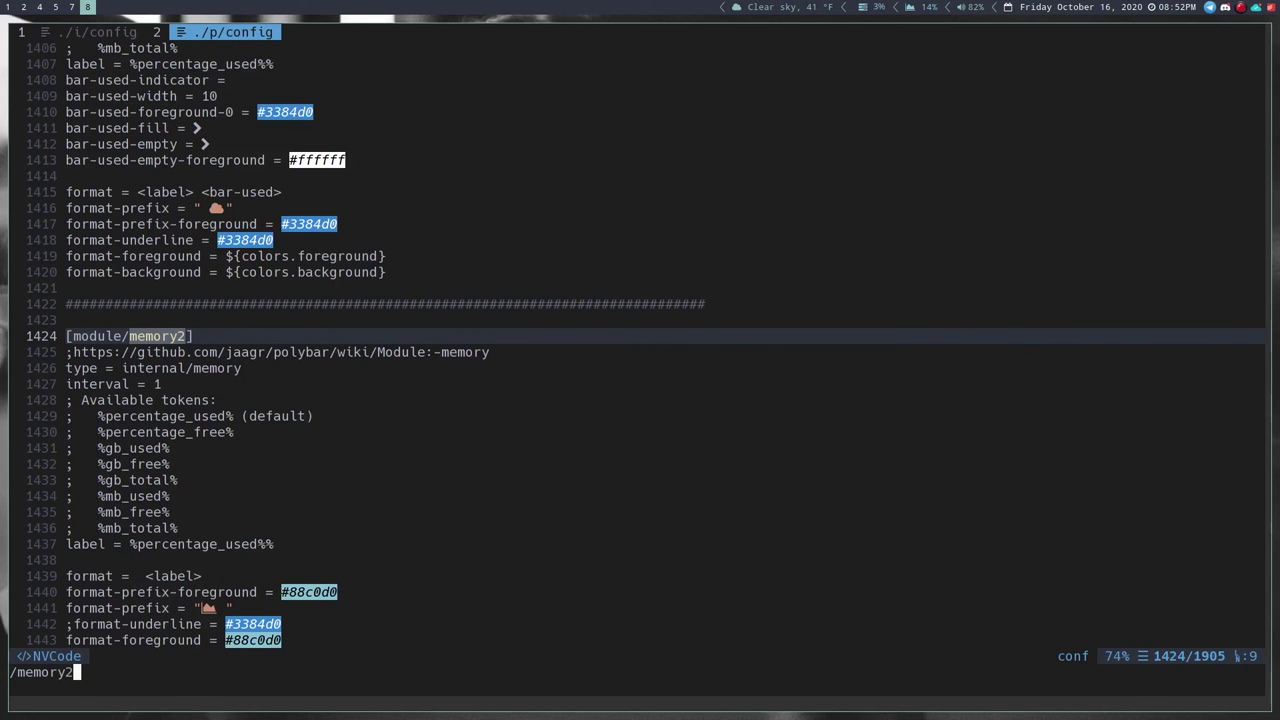
key("Return")
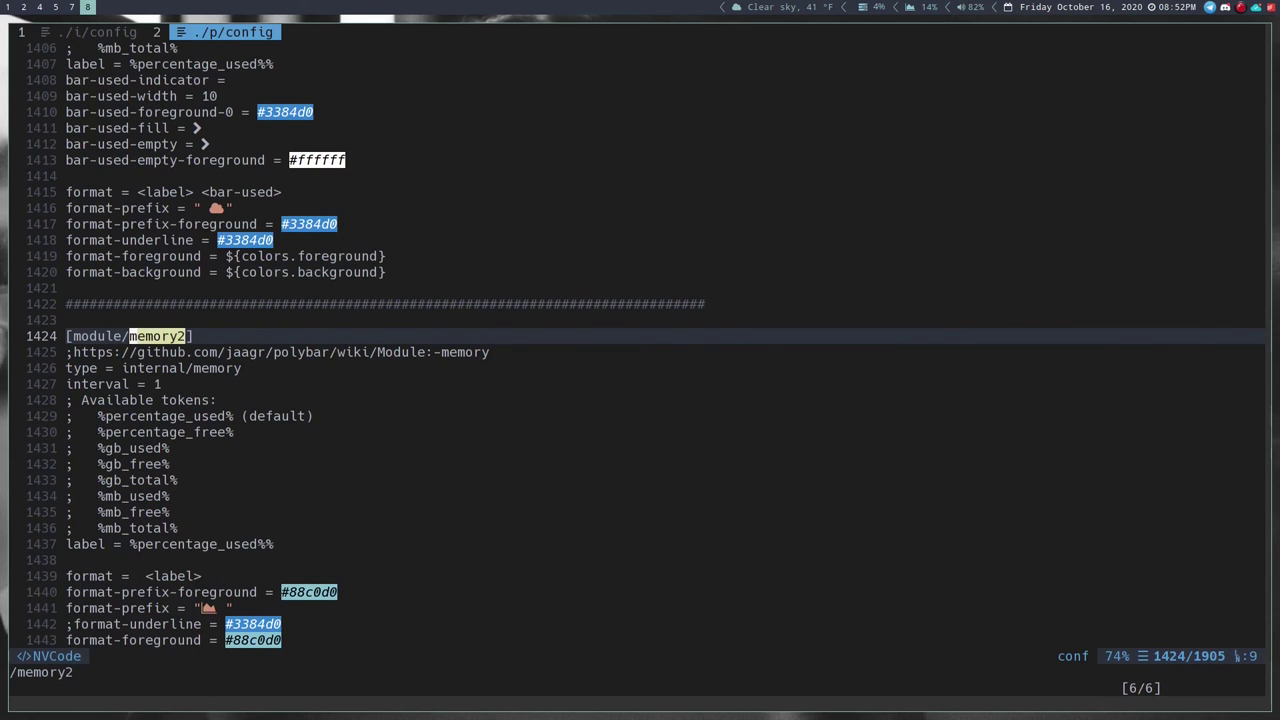
- Switch to the Nord documentation in the browser and copy the #8FBCBB color code from the Frost palette
key("j")
key("j")
key("j")
key("j")
key("j")
key("j")
key("j")
key("j")
key("j")
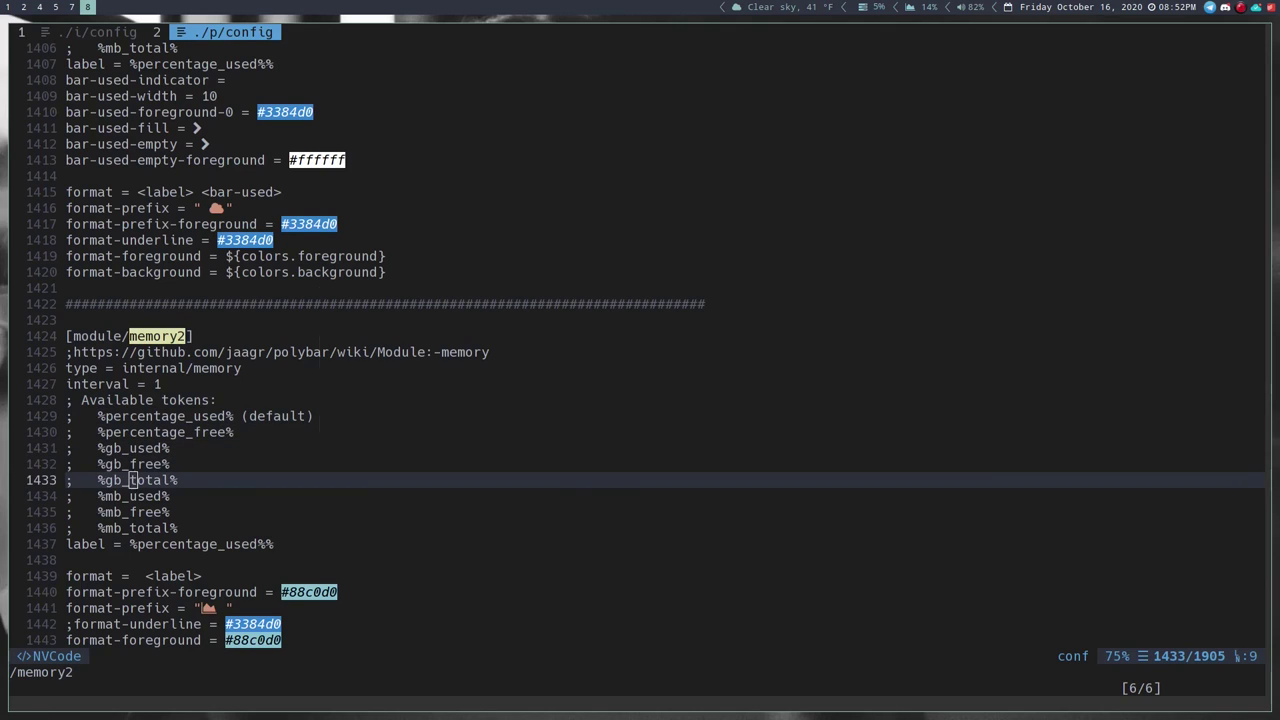
key("super+c")
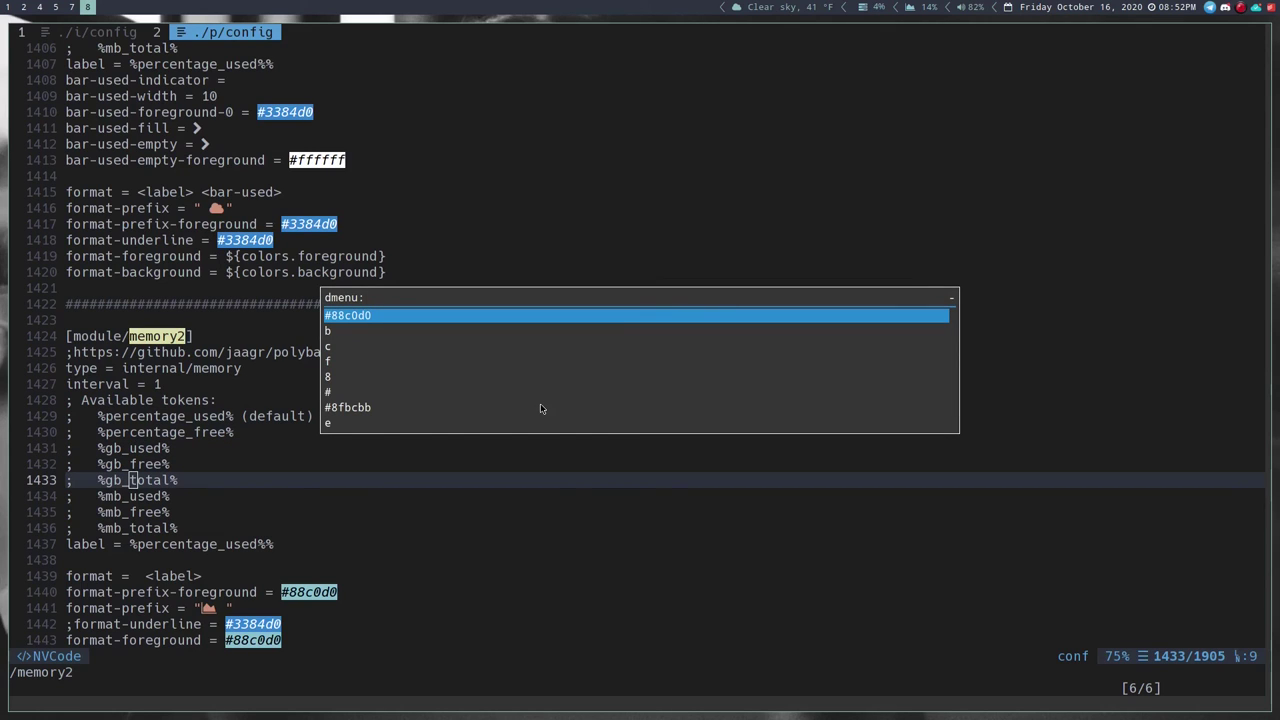
key("Escape")
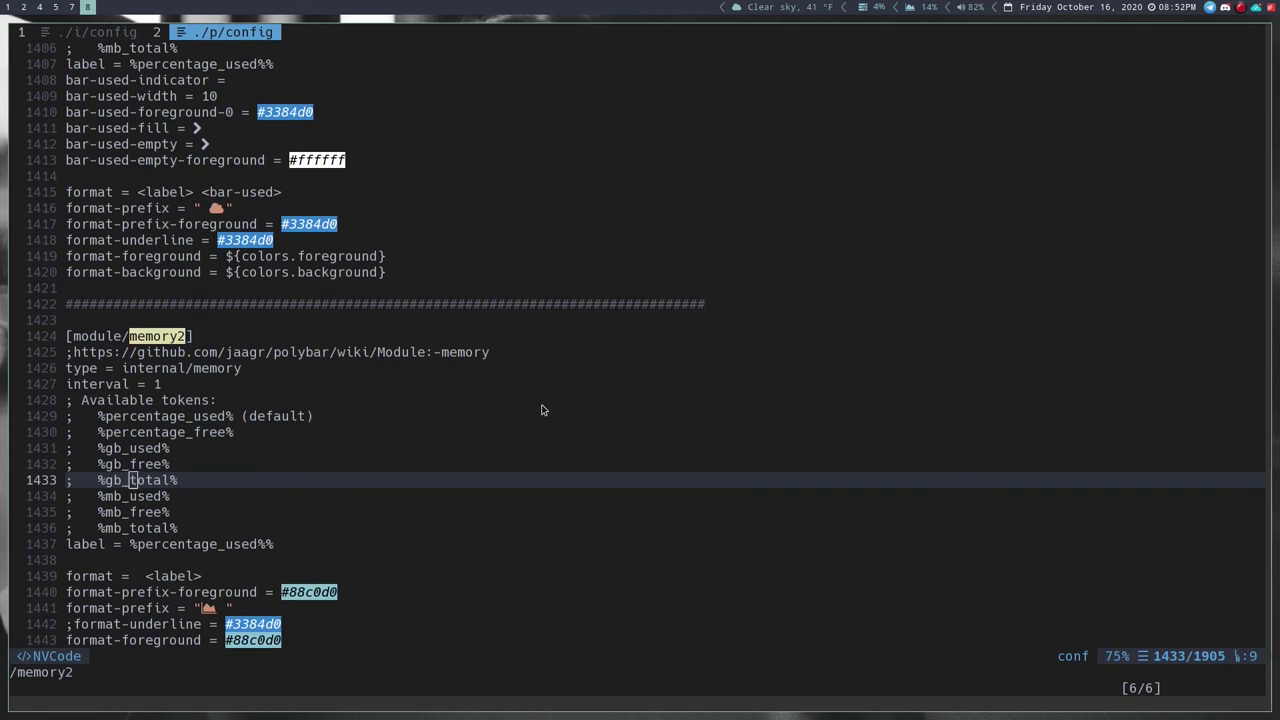
key("super+7")
left_click_drag(517, 393, 451, 393)
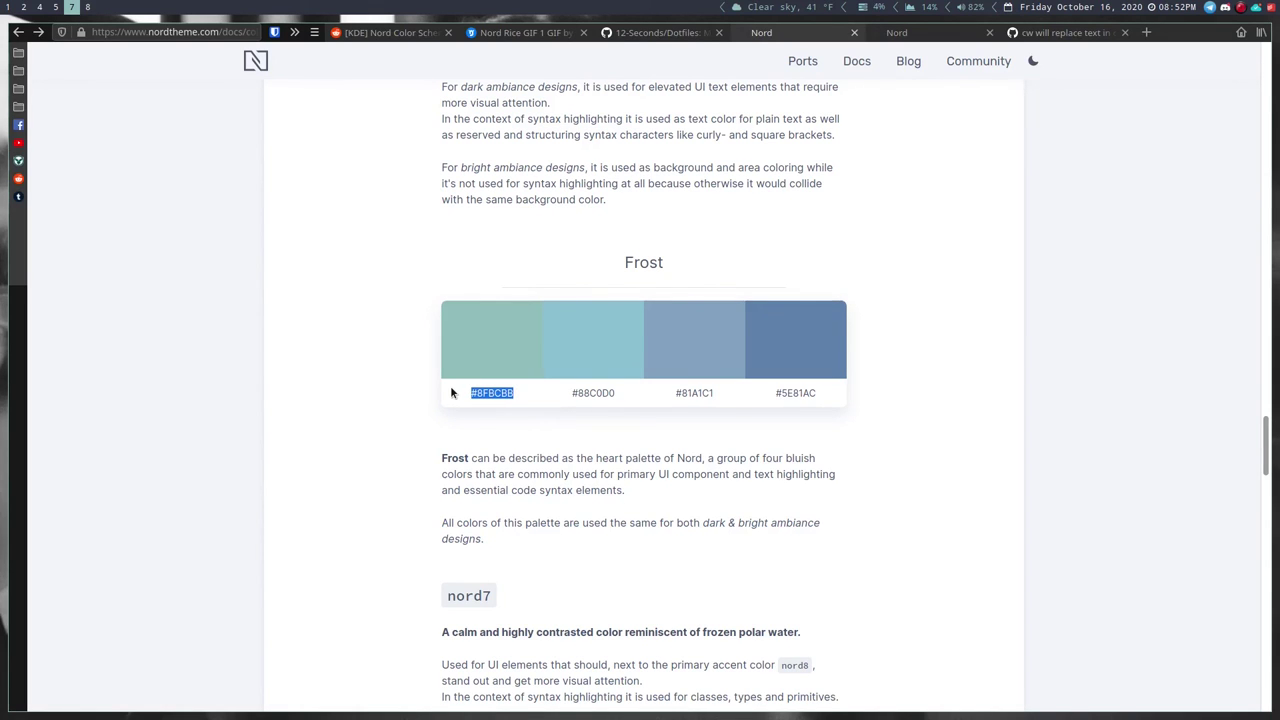
- Return to the Polybar config and insert #8fbcbb before the existing color in the memory2 module's format-prefix-foreground line
key("super+8")
key("j")
key("j")
key("j")
key("j")
key("j")
key("j")
key("j")
key("$")
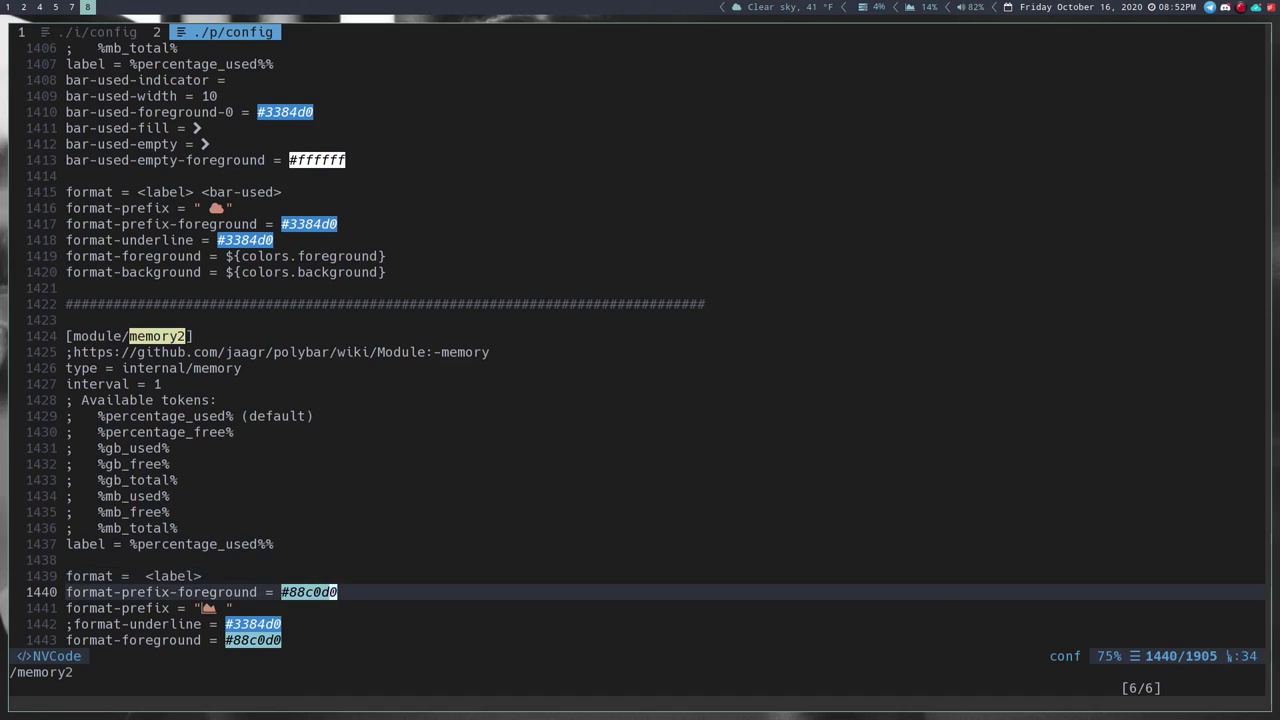
key("h")
key("h")
key("h")
key("h")
key("h")
key("h")
key("h")
type("i #8fbcbb #8")
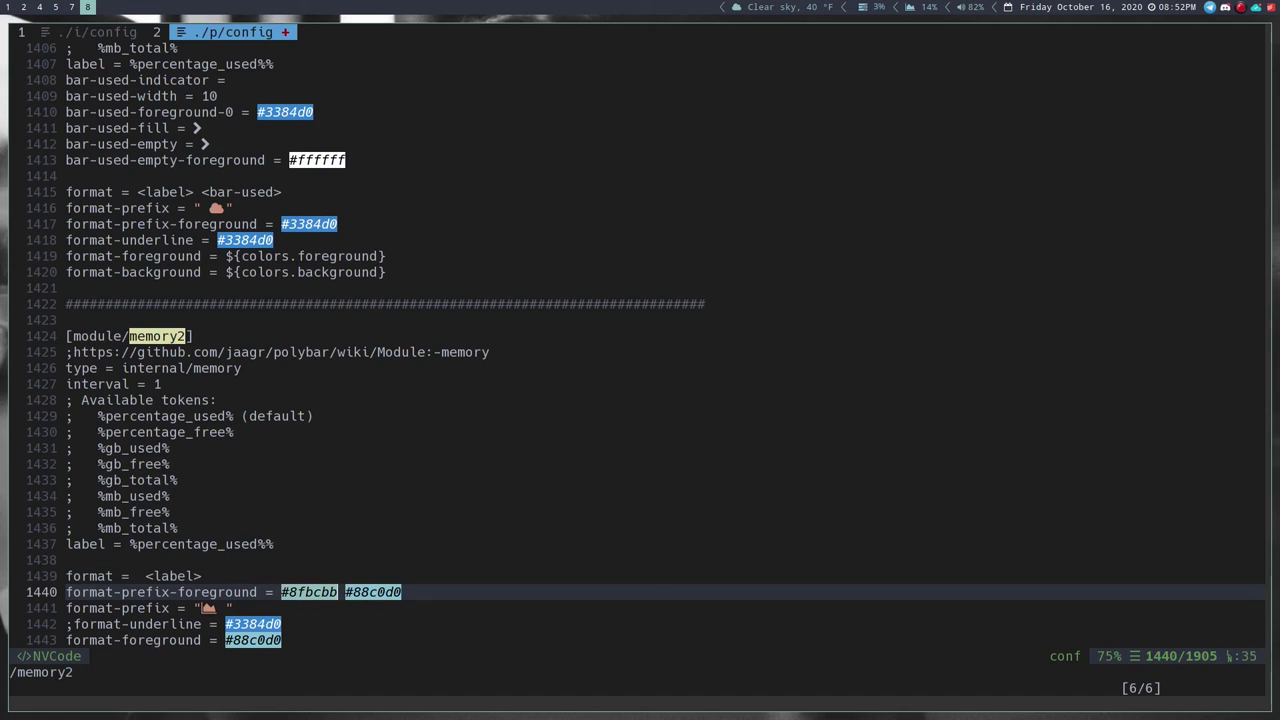
- Remove the old #88c0d0 value from the memory2 module's format-prefix-foreground line
key("Delete")
key("Delete")
key("Delete")
key("Delete")
key("Delete")
key("Delete")
key("Delete")
key("Delete")
- Place the cursor at the memory2 module's format-foreground value and choose #8fbcbb from the clipboard history
left_click(233, 640)
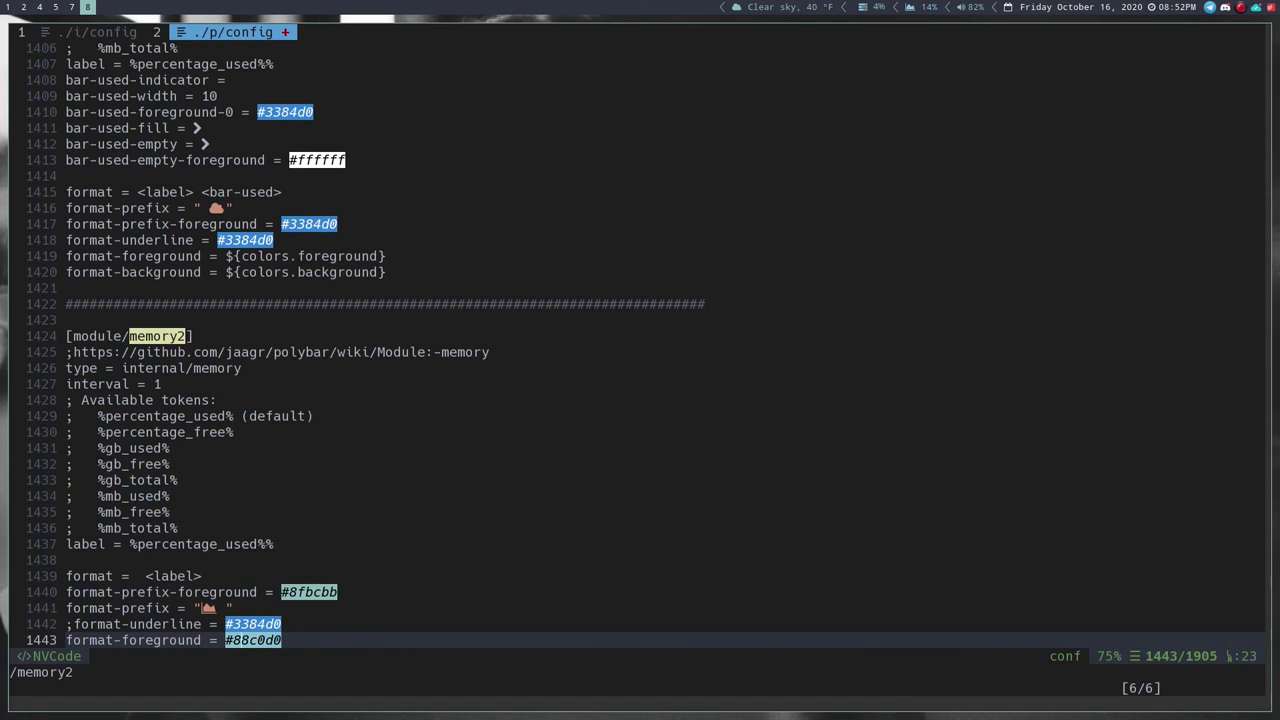
key("super+v")
key("Down")
key("Down")
key("Down")
key("Up")
key("Up")
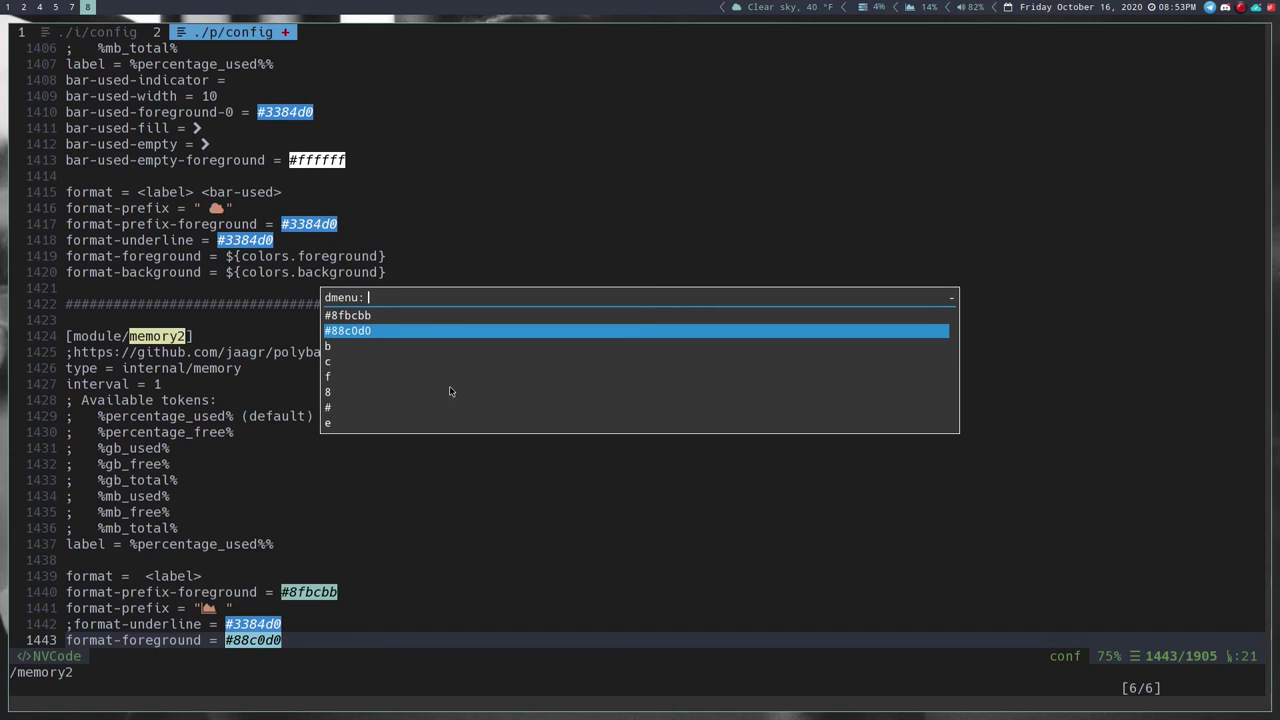
key("Up")
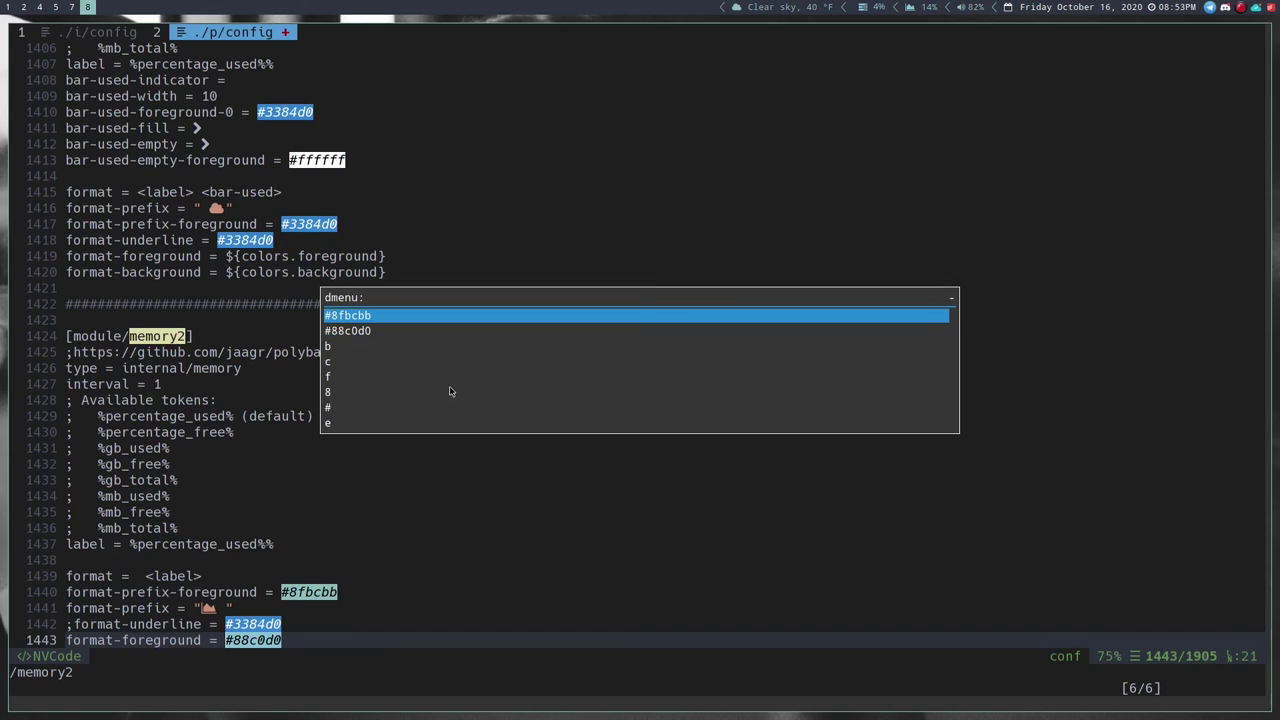
key("Return")
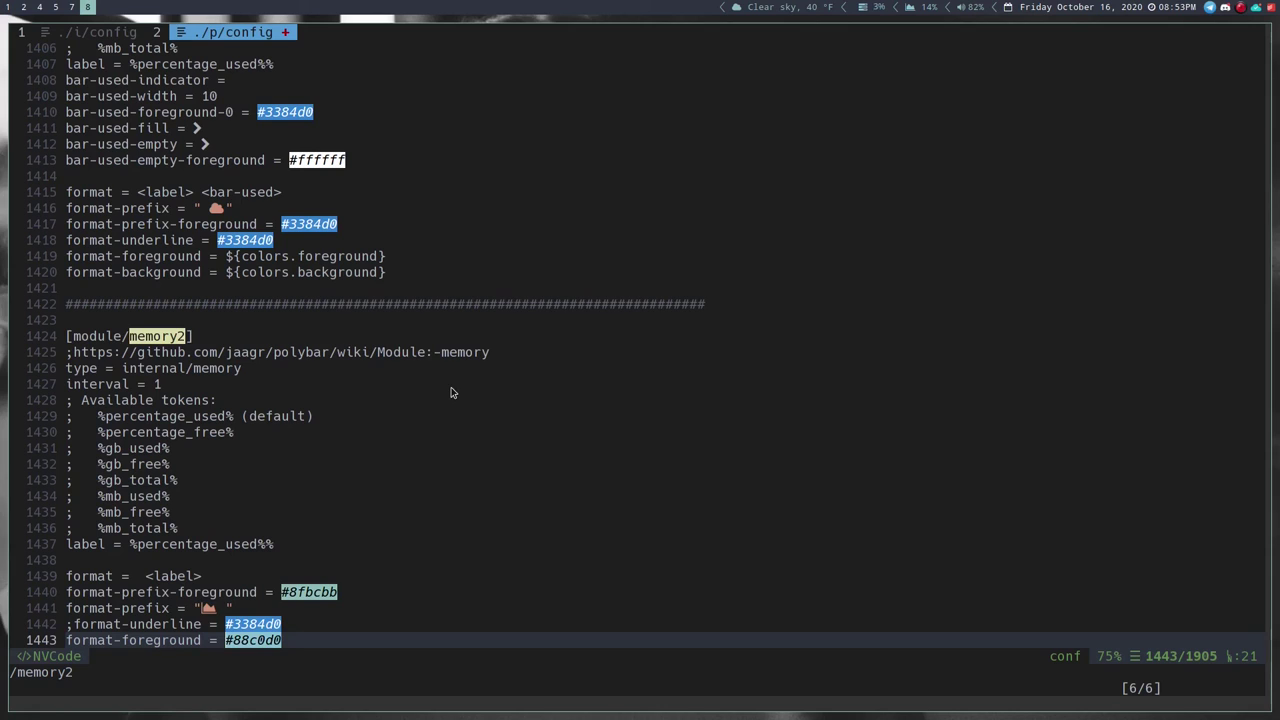
- Replace the memory2 module's format-foreground value with #8fbcbb
key("Delete")
key("Delete")
key("Delete")
key("Delete")
key("Delete")
key("Delete")
key("Delete")
key("ctrl+shift+v")
key("Escape")
- Check the Frost palette on the Nord page, then save the Polybar config
key("super+7")
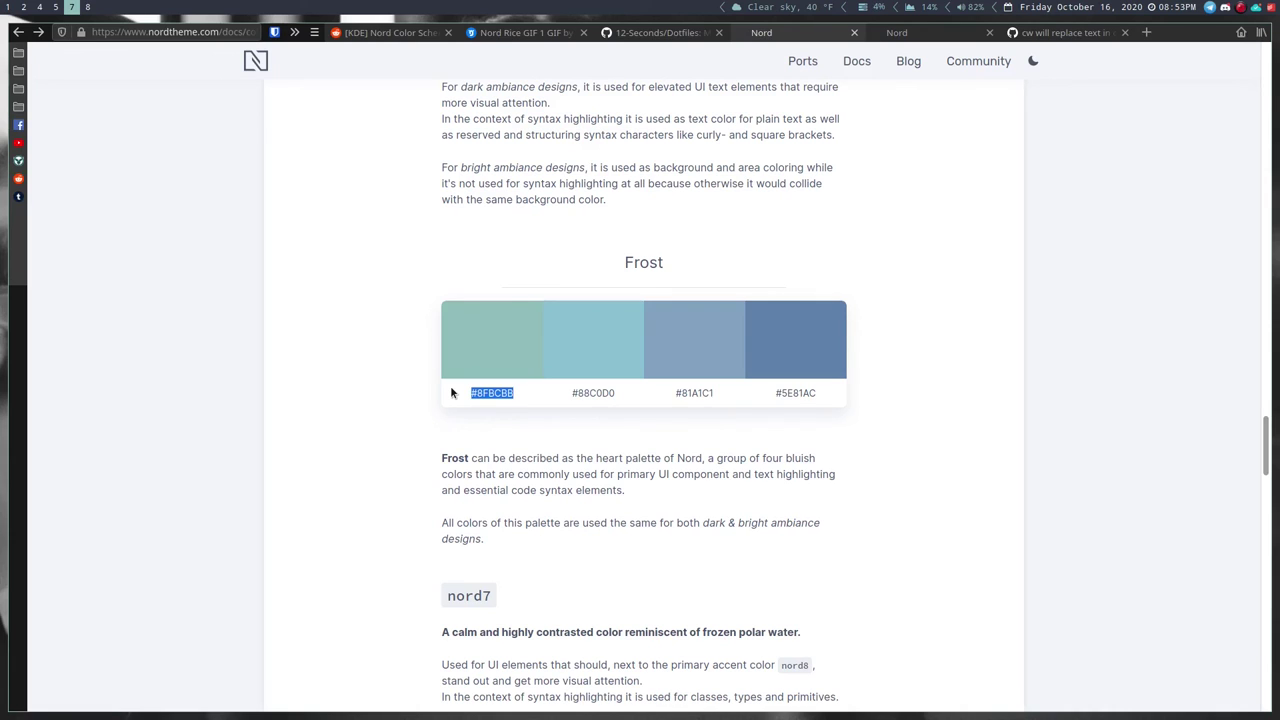
scroll(451, 393, "up", 3)
scroll(451, 393, "down", 2)
scroll(451, 393, "up", 1)
scroll(451, 393, "down", 1)
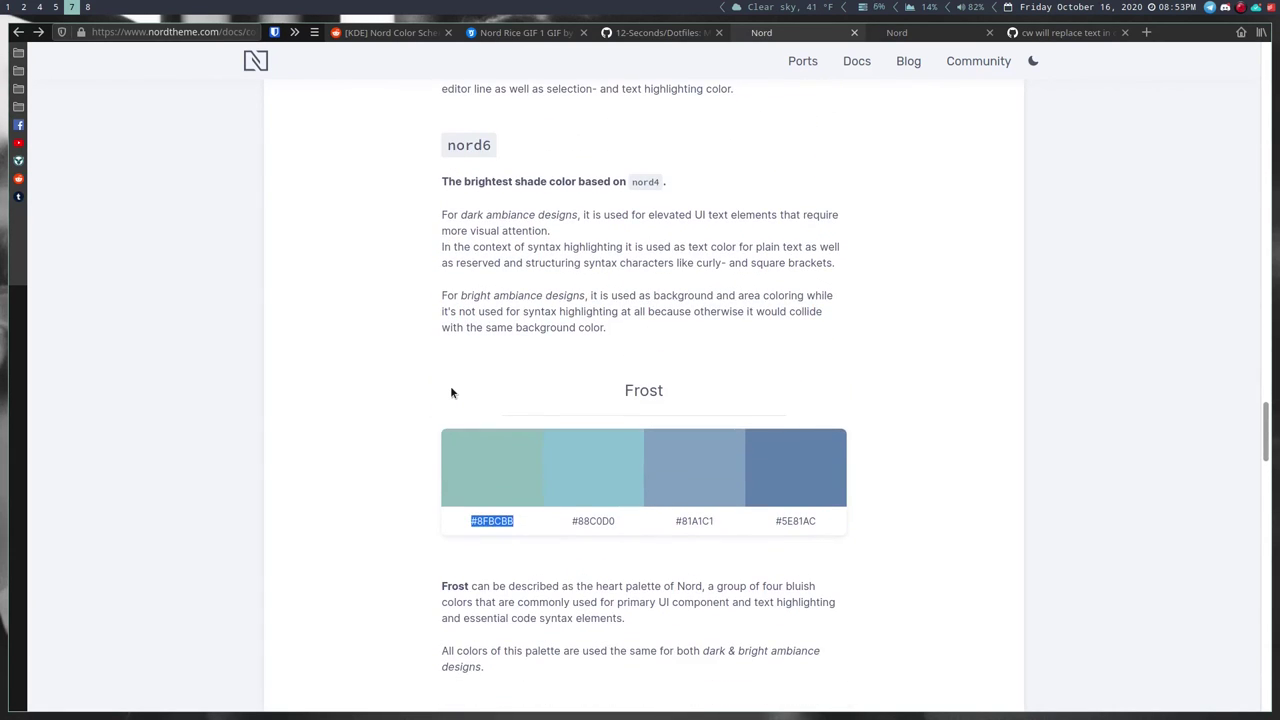
key("super+8")
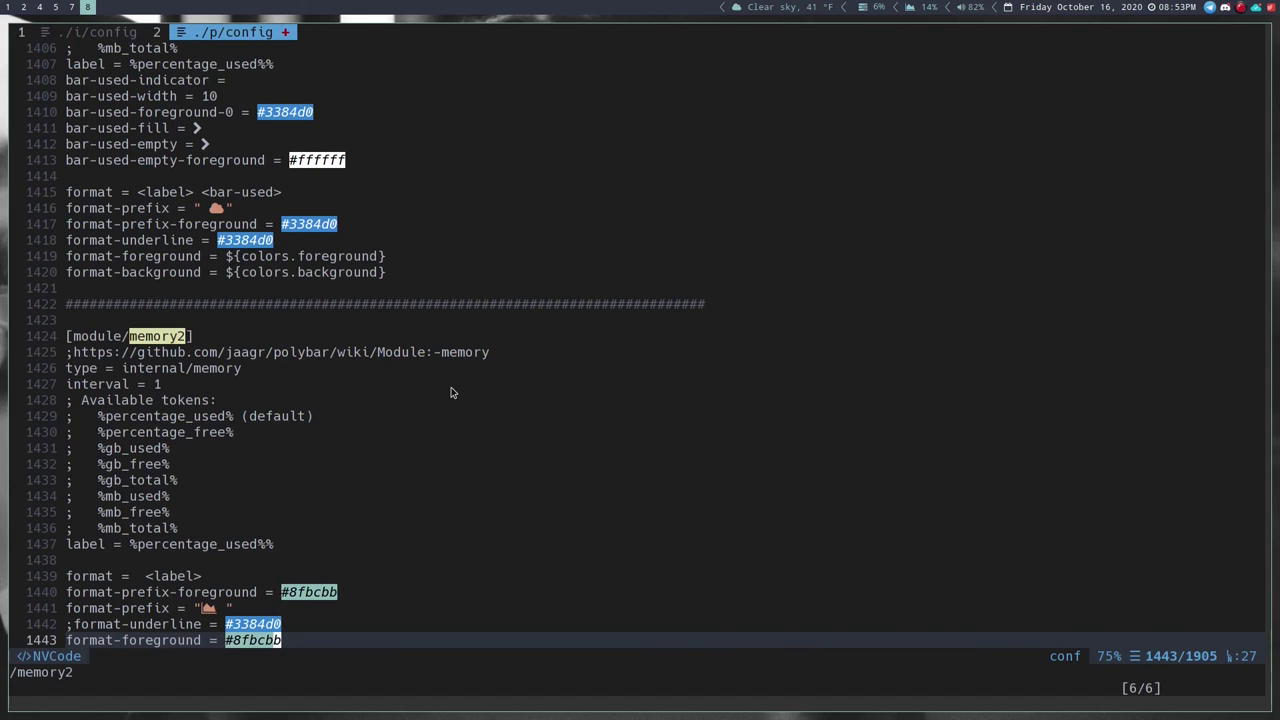
type(":w")
key("Return")
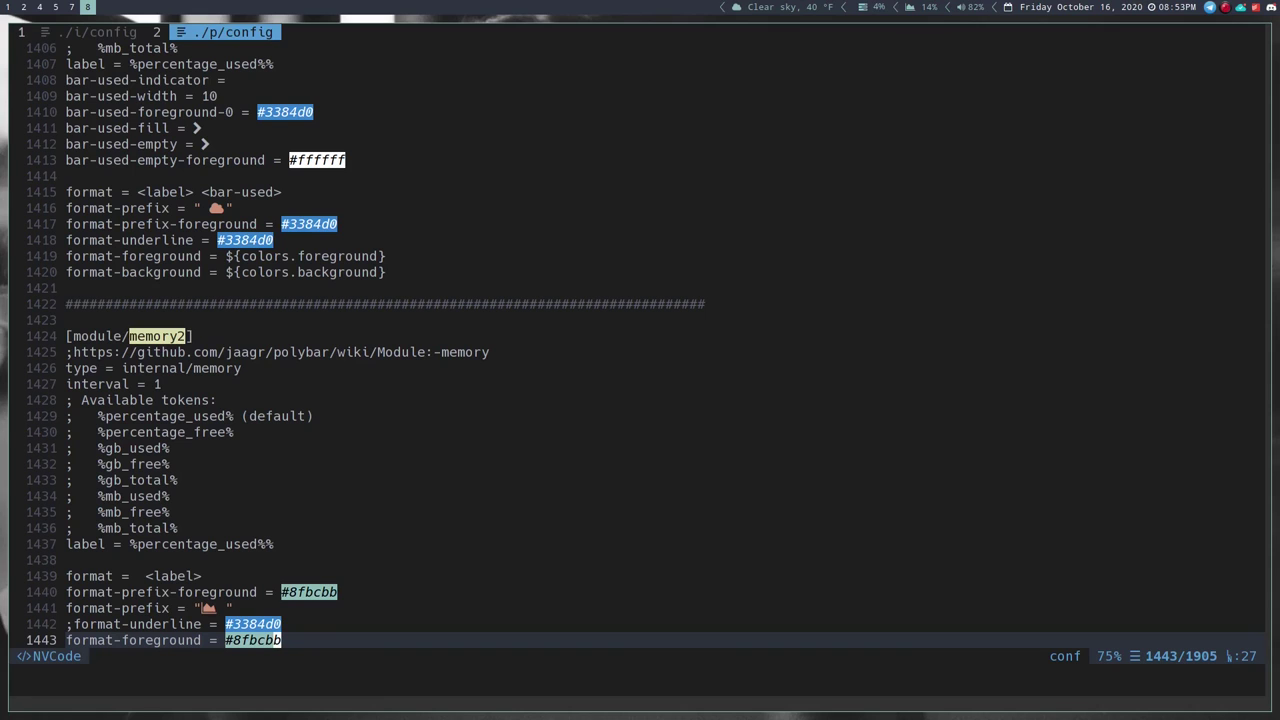
- Search the config for "pavu" and go to the pavolume module's format-foreground line
type("/pavu")
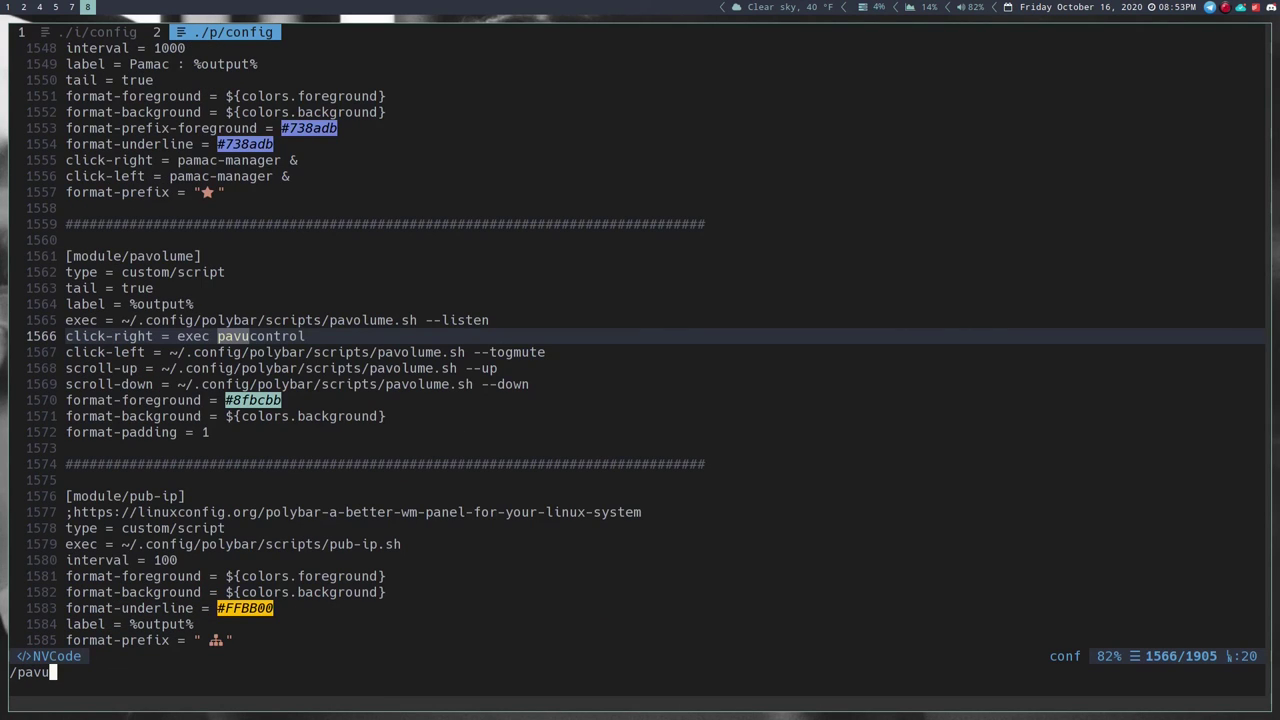
key("Return")
key("j")
key("j")
key("j")
key("j")
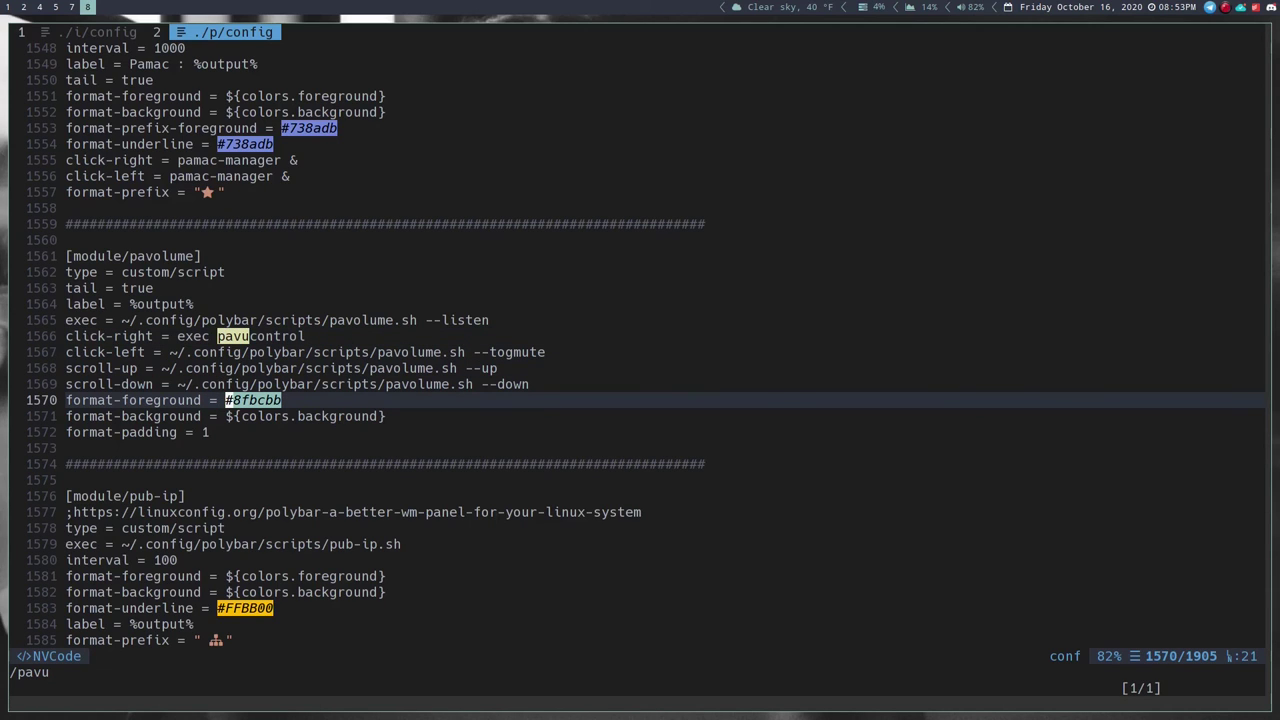
- Copy the #88C0D0 color code from the Nord page's Frost palette and return to the config
key("super+7")
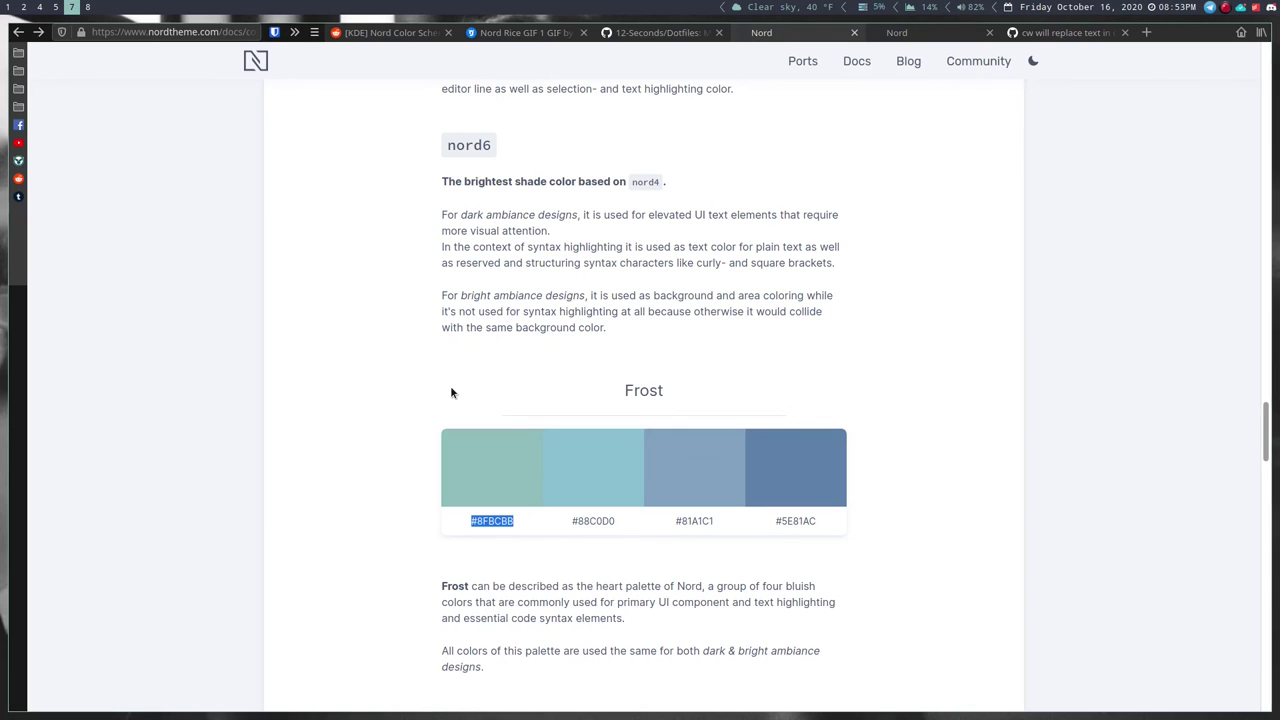
left_click(612, 522)
left_click_drag(612, 522, 567, 527)
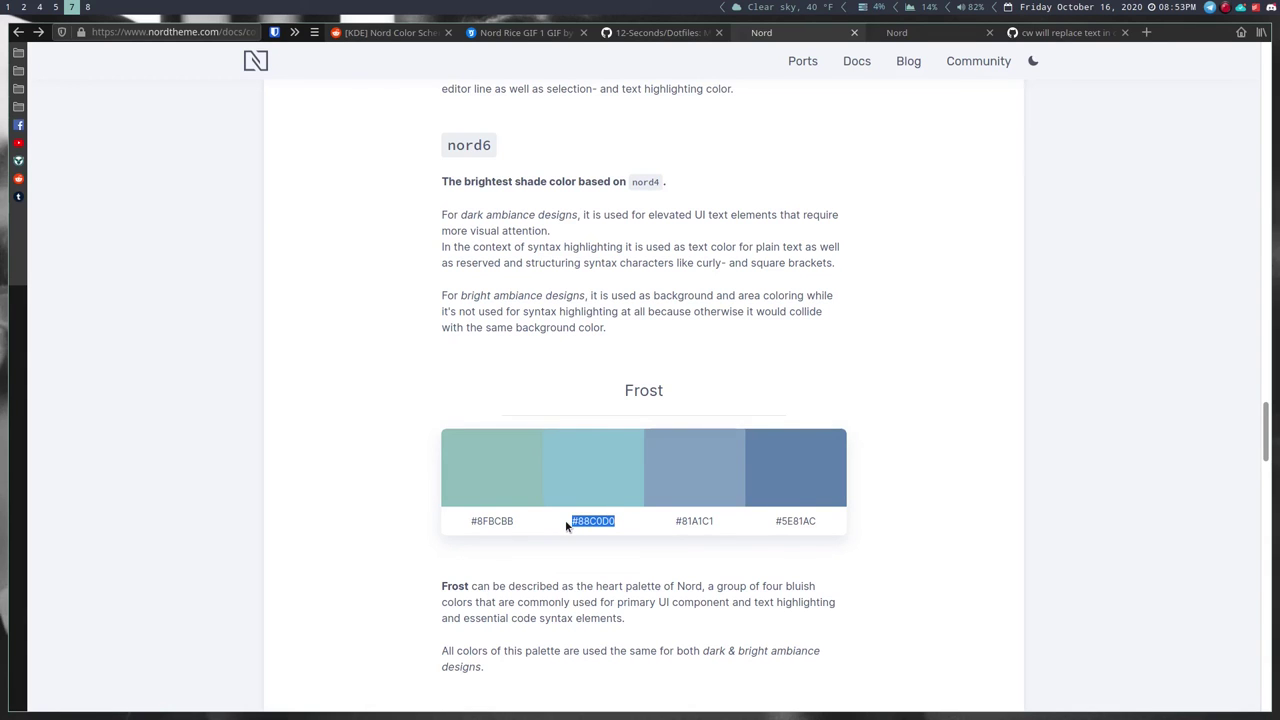
key("super+8")
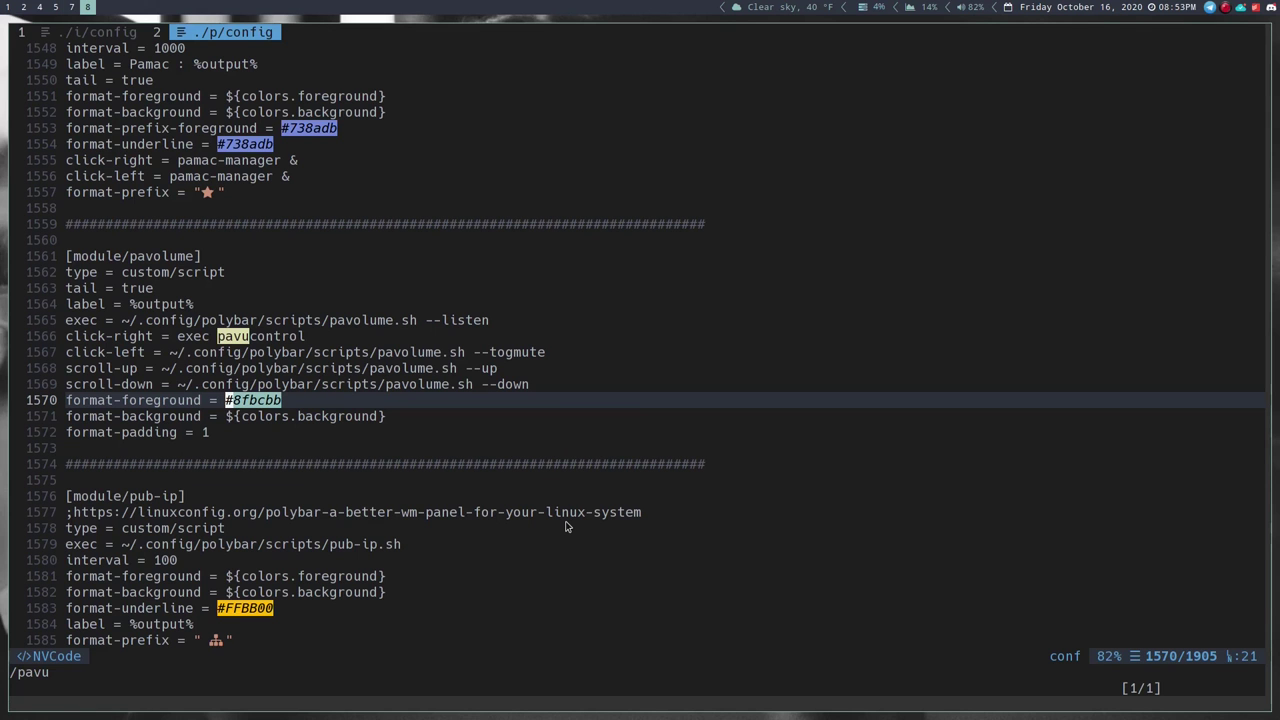
- Delete the old color value from the pavolume module's format-foreground line
key("x")
key("x")
key("x")
key("x")
key("x")
key("x")
key("x")
- Insert #88c0d0 from the clipboard history as the pavolume module's format-foreground value and save the config
key("i")
key("super+v")
key("Down")
key("Down")
key("Down")
key("Down")
key("Down")
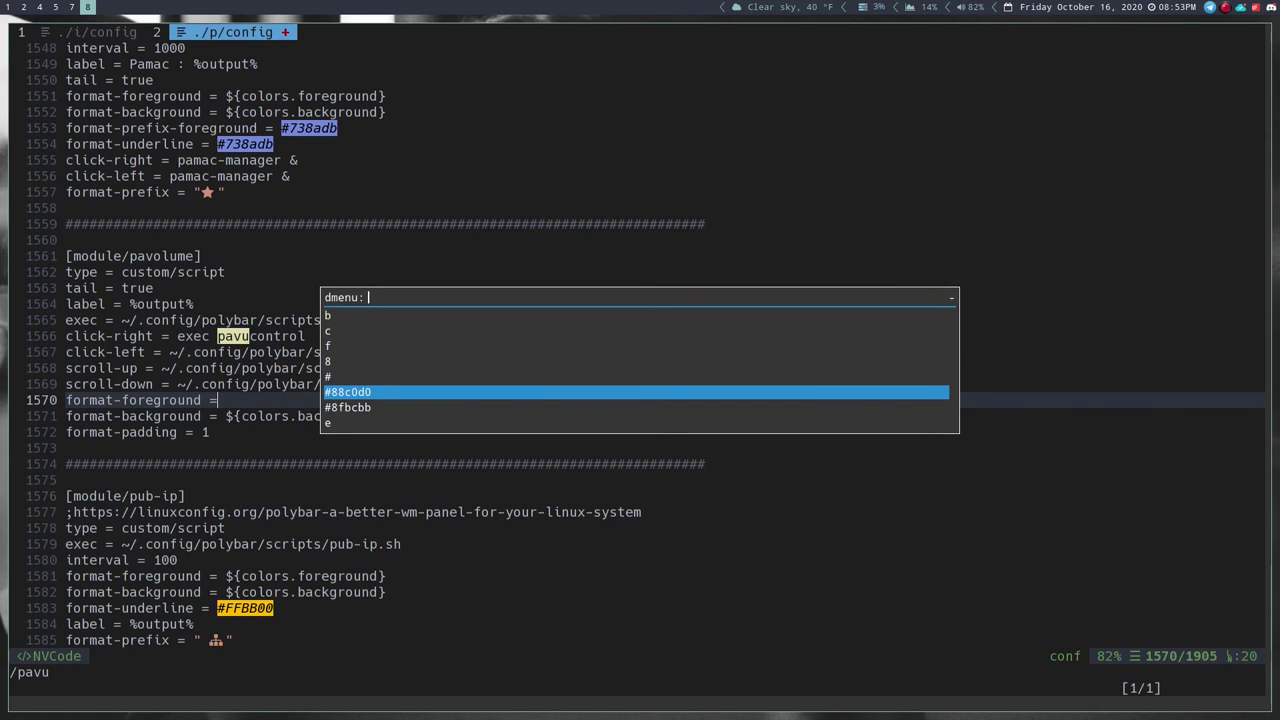
key("Return")
type("#88c0d0")
key("Escape")
key("F#")
key("i")
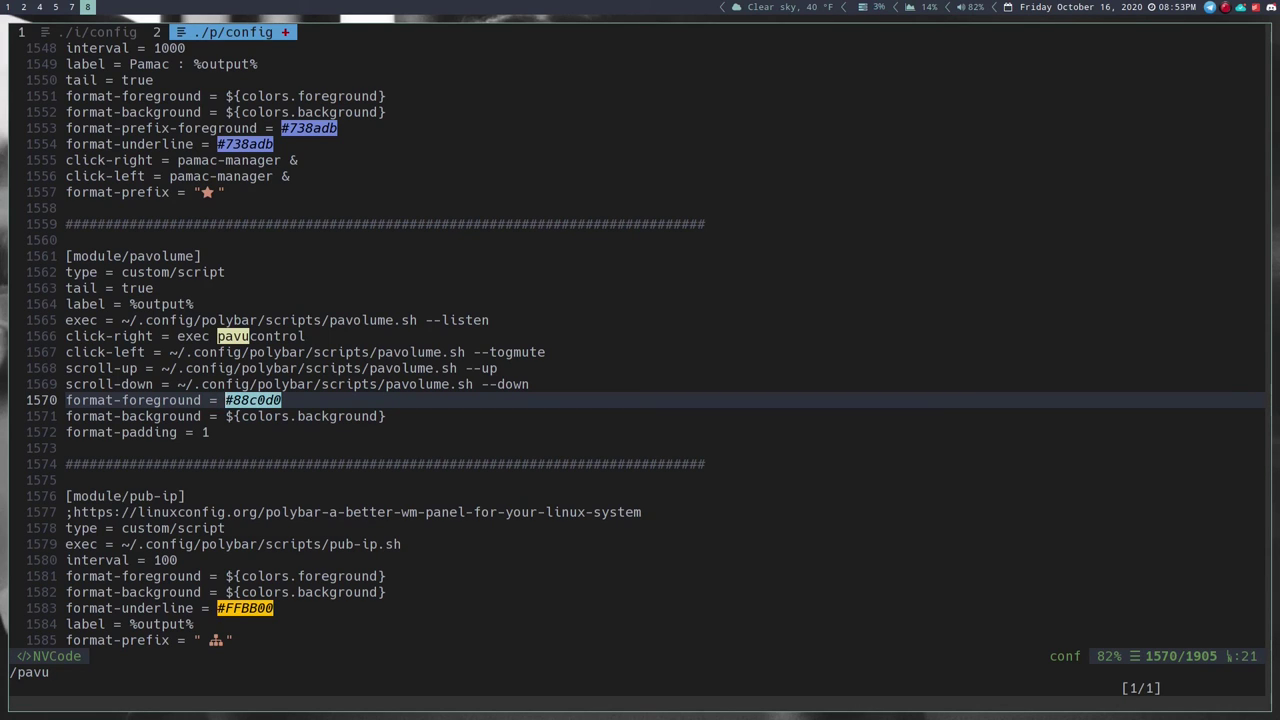
key("Escape")
type(":w")
key("Return")
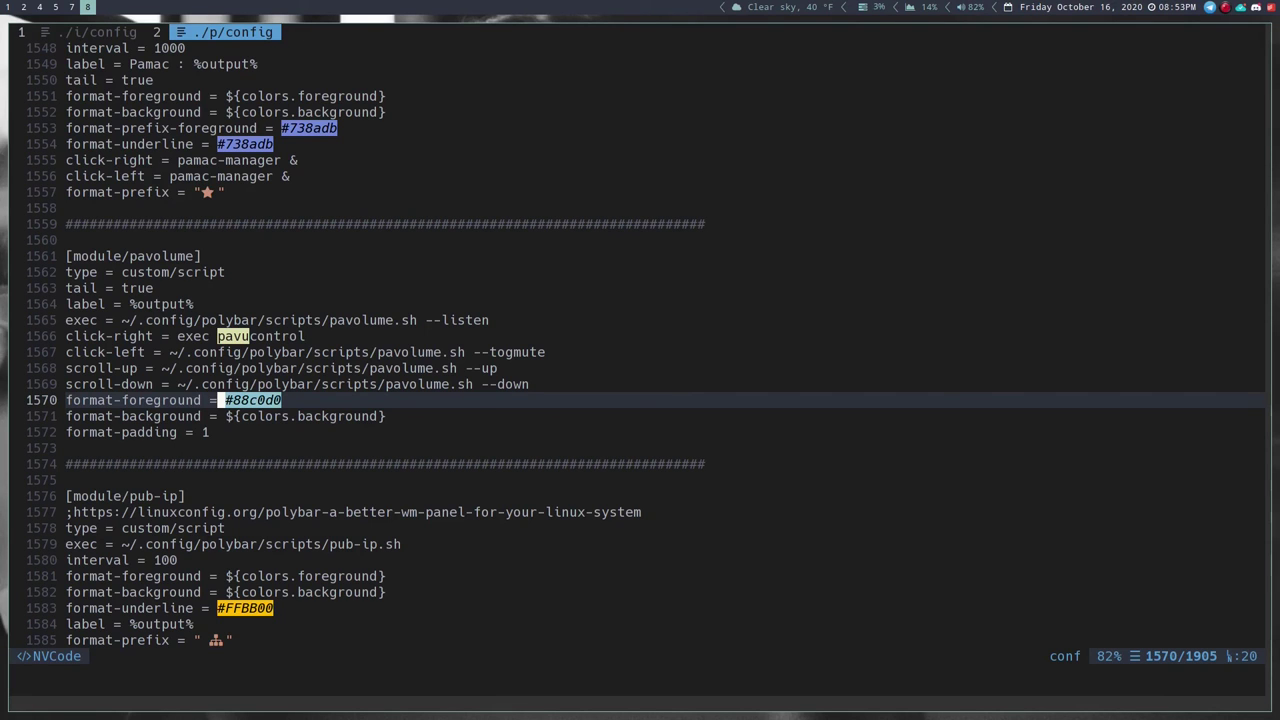
- Search for date1, go through the matches to the module's own section, and move to its format-prefix-foreground line
type("/date1")
key("Return")
key("n")
key("n")
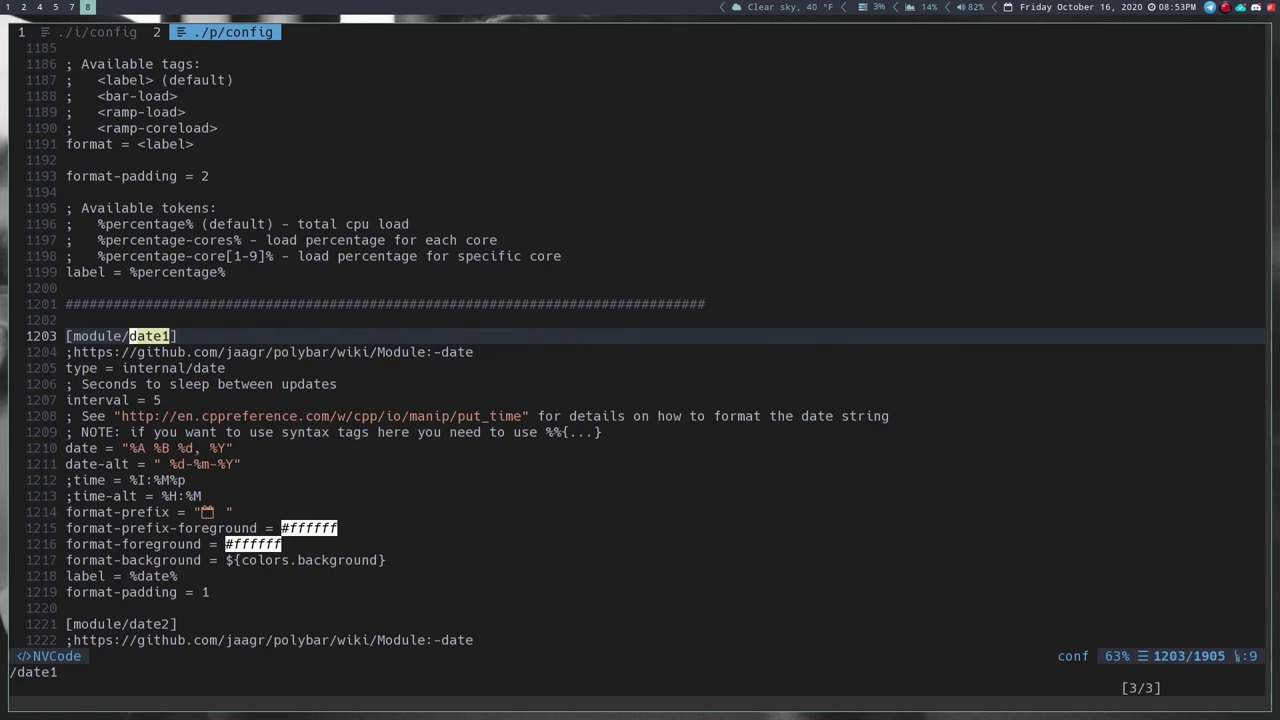
key("j")
key("j")
key("j")
key("j")
key("j")
key("j")
key("j")
key("j")
key("j")
key("j")
key("j")
key("j")
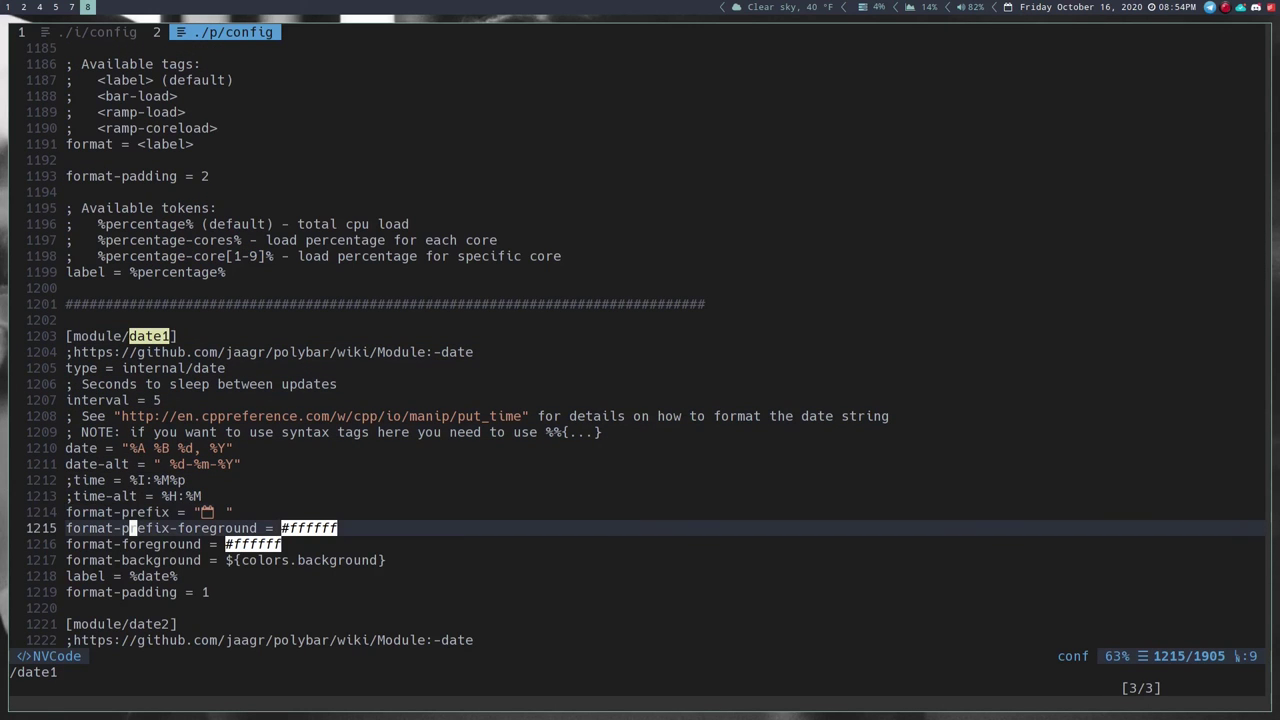
- Place the cursor before the date1 module's format-prefix-foreground value and copy #8FBCBB from the Nord page's Frost palette
key("l")
key("l")
key("l")
key("l")
key("l")
key("l")
key("l")
key("l")
key("l")
key("l")
key("l")
key("l")
key("l")
key("l")
key("l")
key("l")
key("l")
key("l")
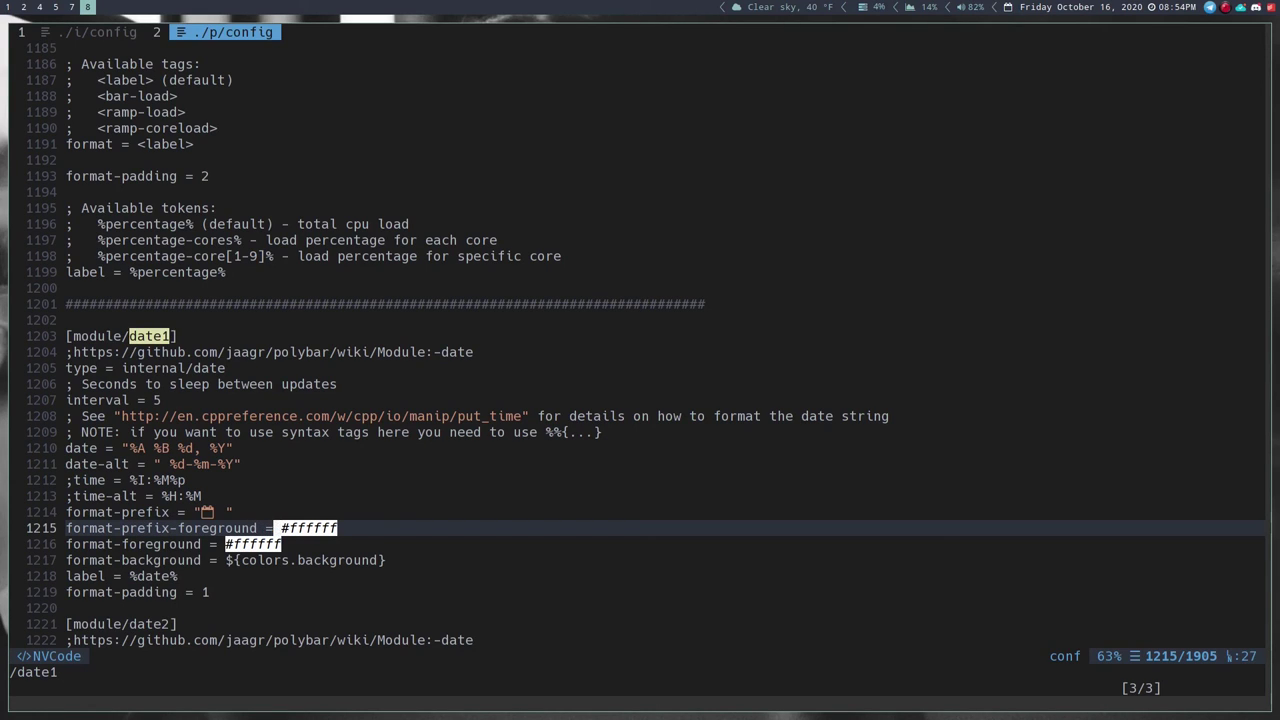
key("h")
key("super+7")
double_click(565, 520)
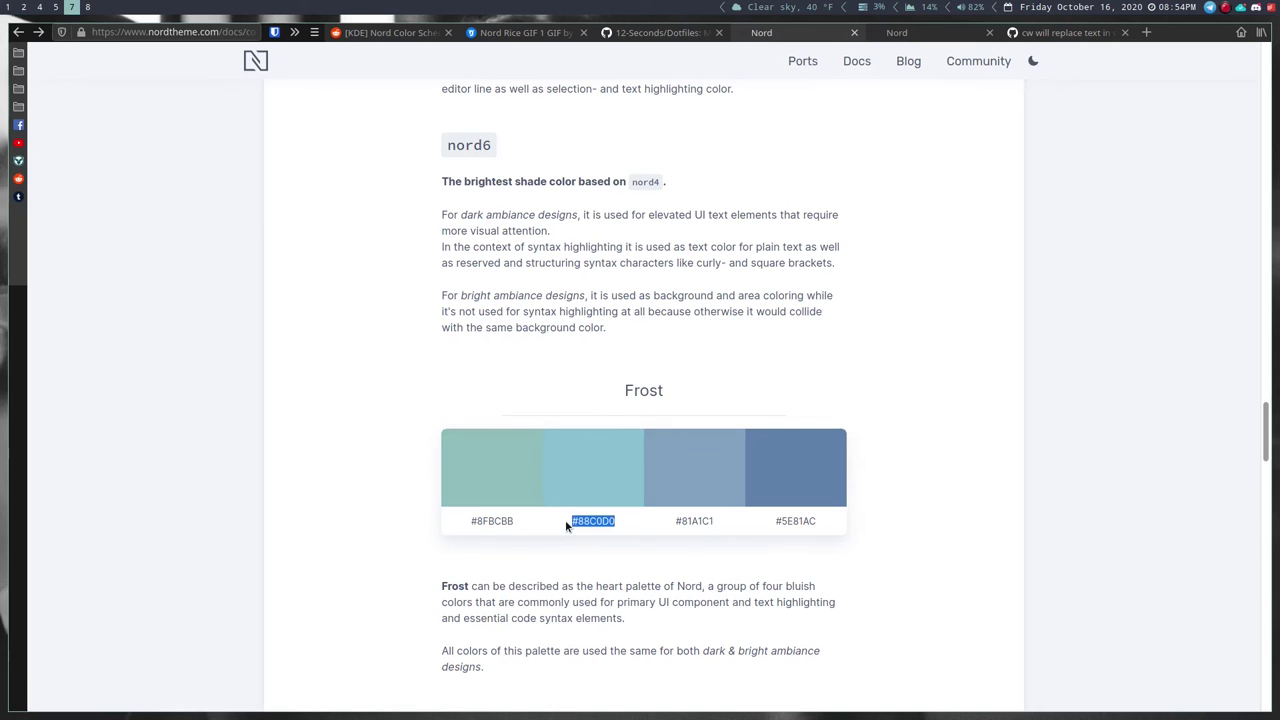
left_click(520, 522)
left_click_drag(520, 522, 470, 524)
- Paste #8fbcbb as the date1 module's format-prefix-foreground value, removing the old color and restoring the space after the equals sign
key("super+8")
key("p")
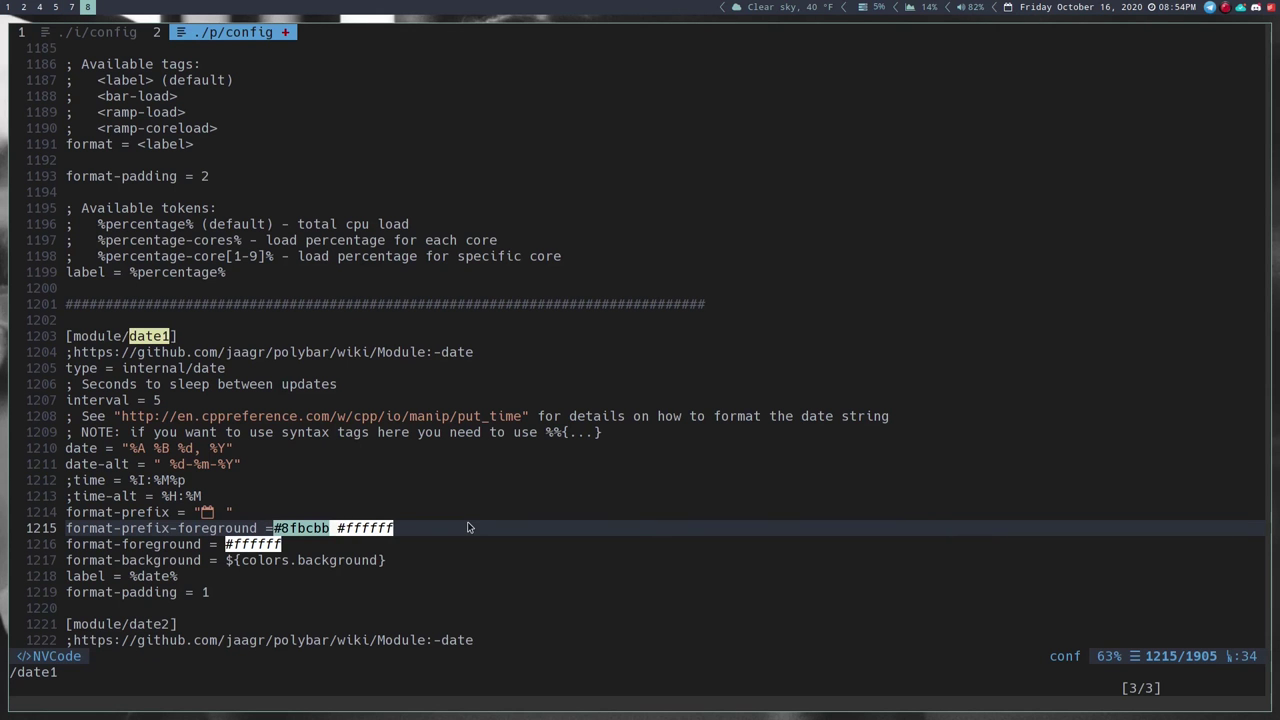
key("l")
key("x")
key("x")
key("x")
key("h")
key("h")
key("h")
key("h")
key("h")
key("h")
key("h")
key("h")
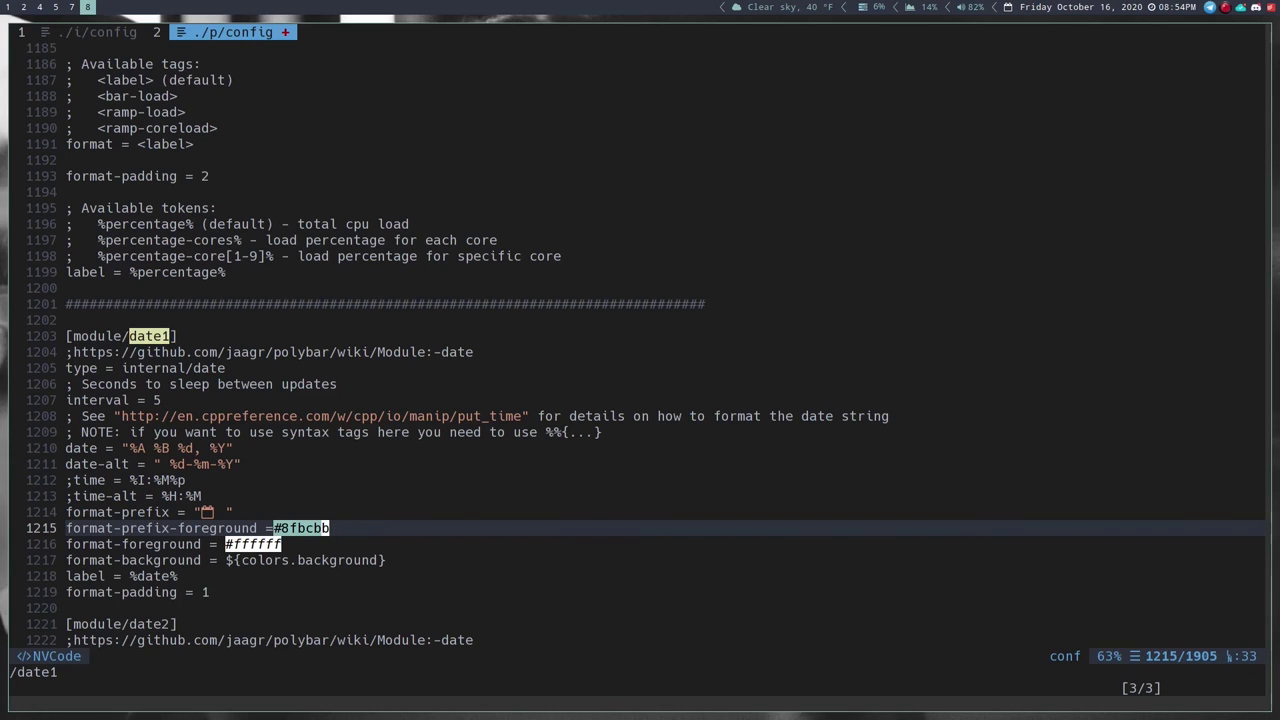
key("i")
key("Escape")
- Delete the old color value from the date1 module's format-foreground line
key("j")
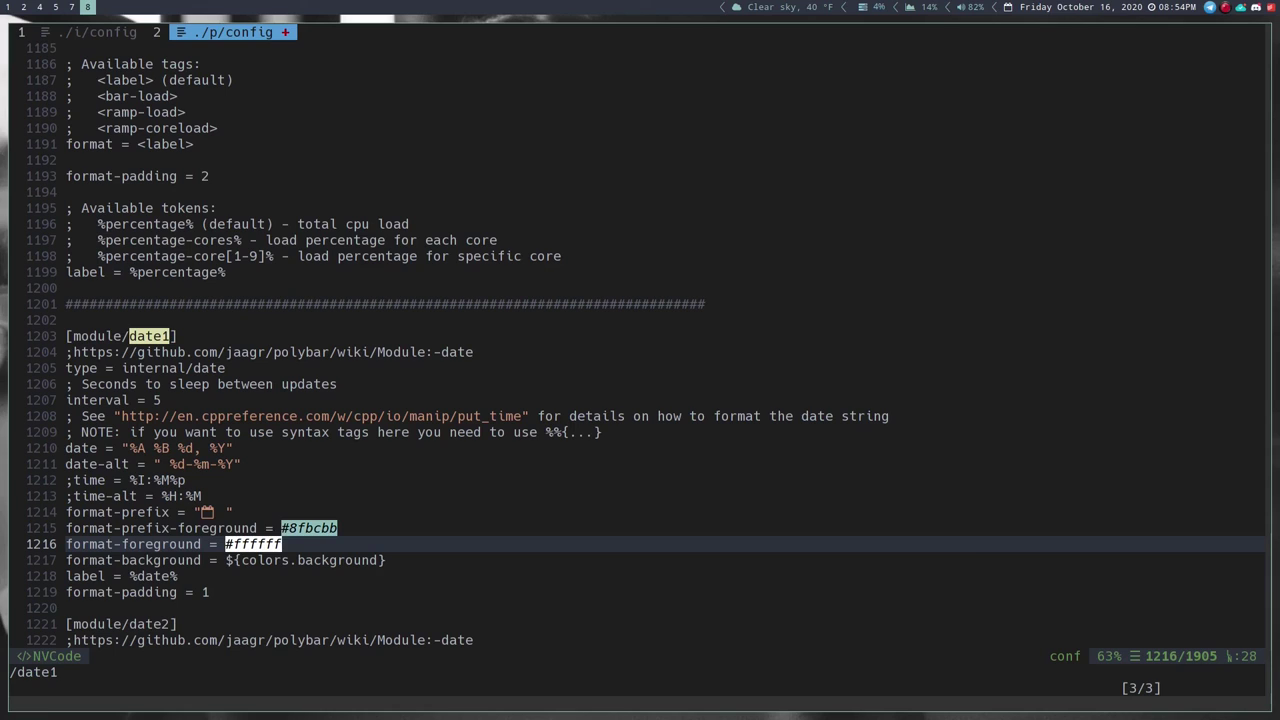
key("a")
key("BackSpace")
key("BackSpace")
key("BackSpace")
key("BackSpace")
key("BackSpace")
key("BackSpace")
key("BackSpace")
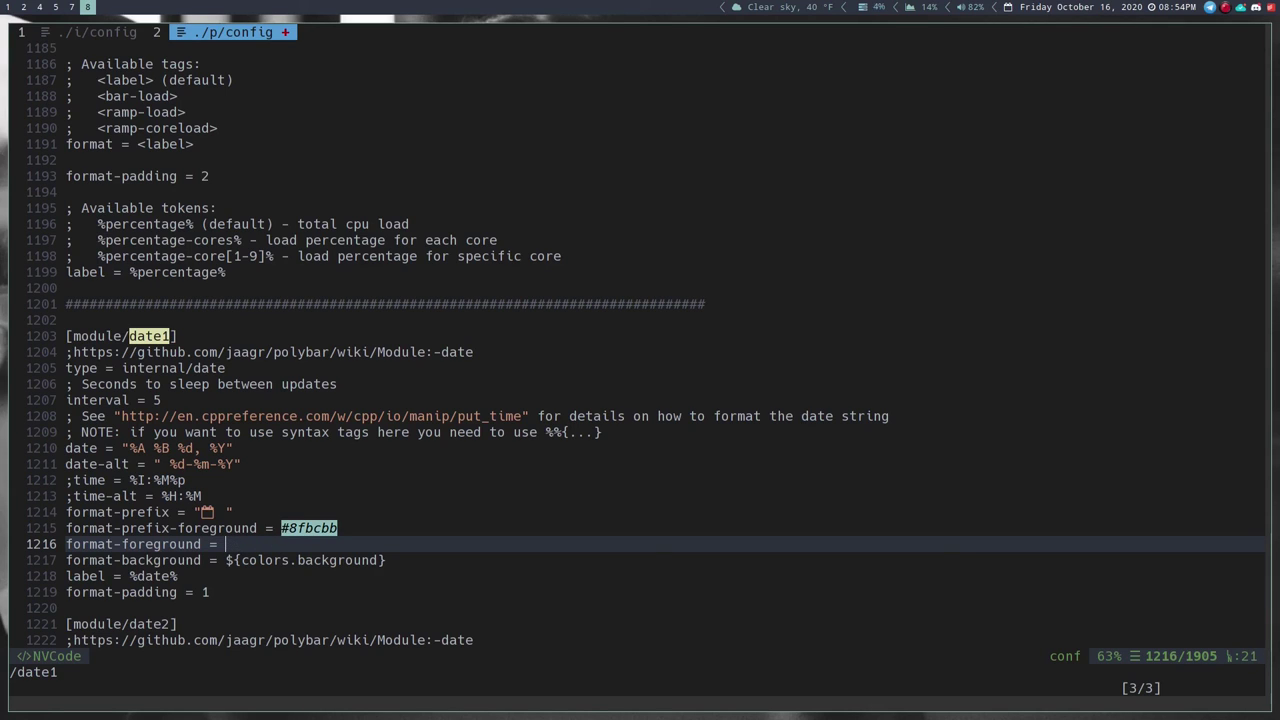
- Paste #8fbcbb as the date1 module's format-foreground value and save the Polybar config
key("super+Tab")
key("Down")
key("Down")
key("Return")
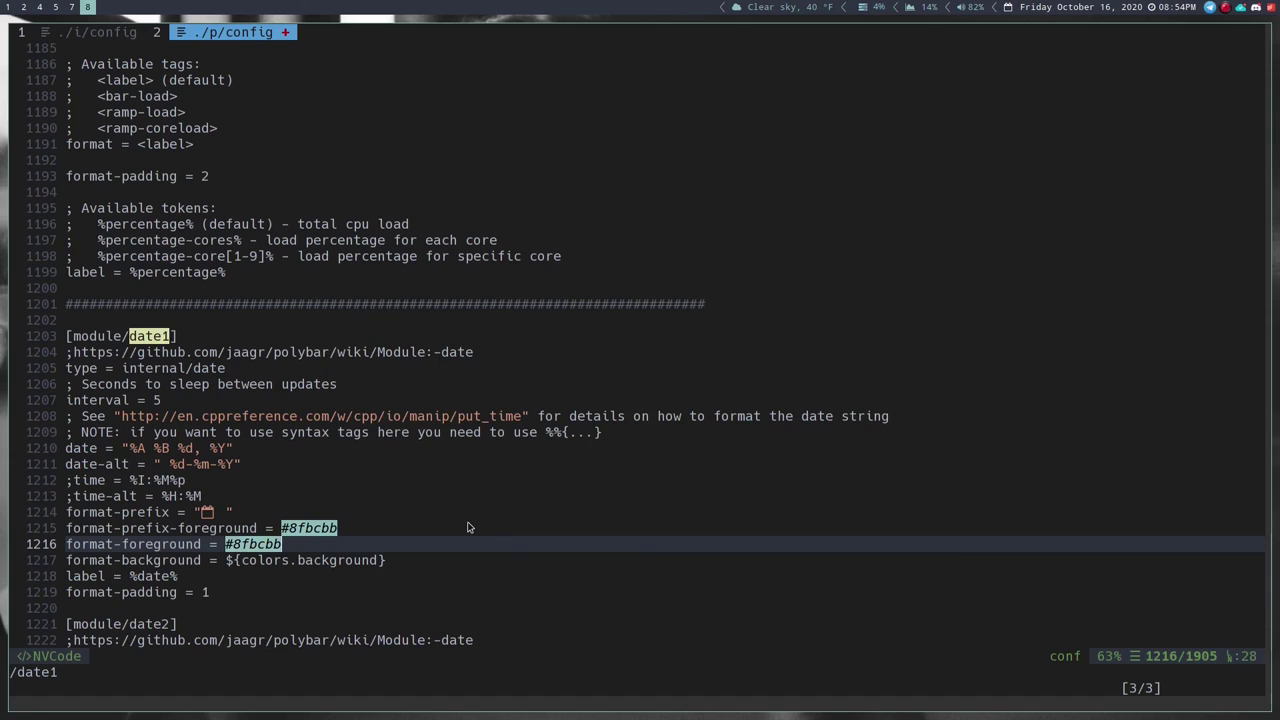
key("Escape")
type(":w")
key("Return")
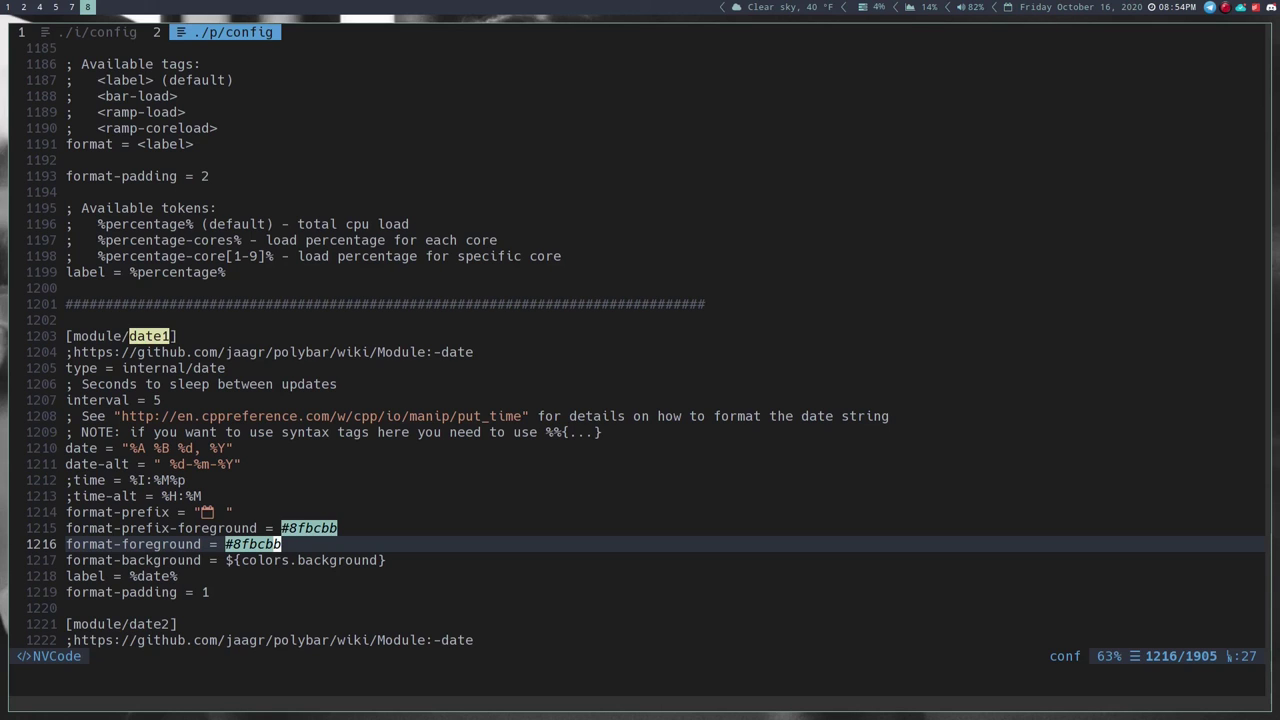
- Copy #88C0D0 from the Frost palette on the Nord page and return to the Polybar config
key("super+7")
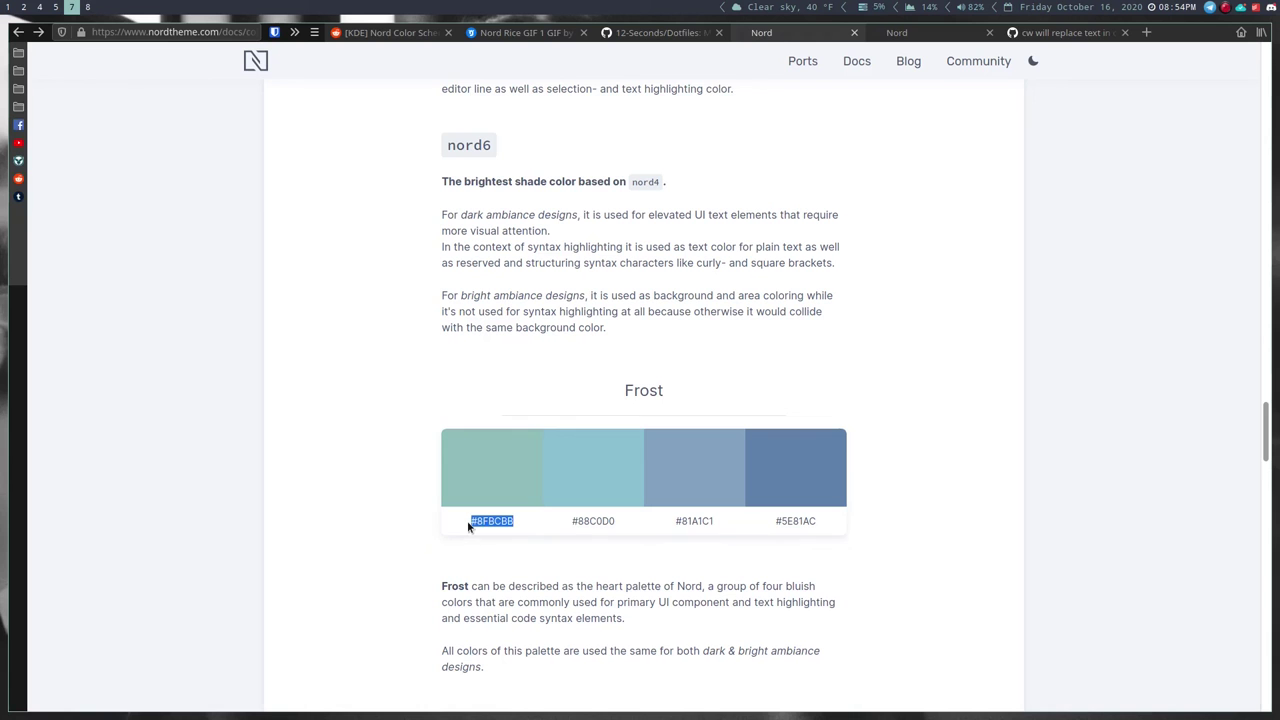
left_click_drag(627, 524, 563, 526)
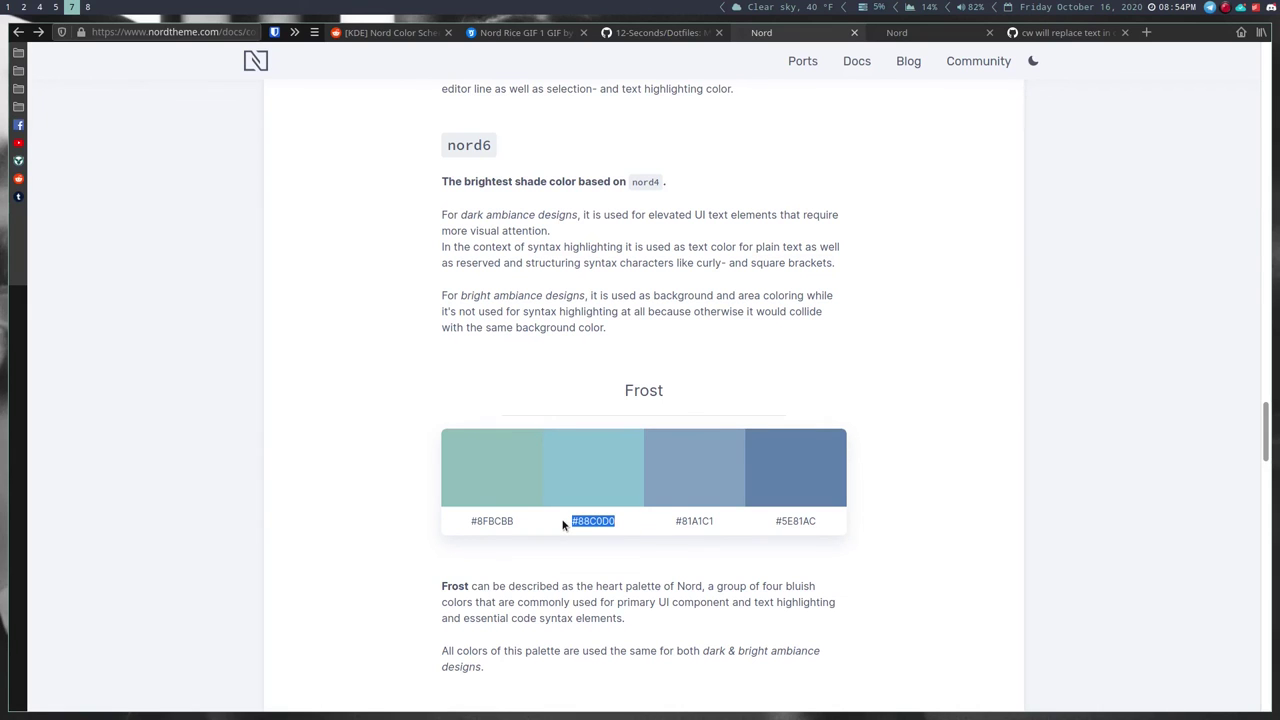
key("super+8")
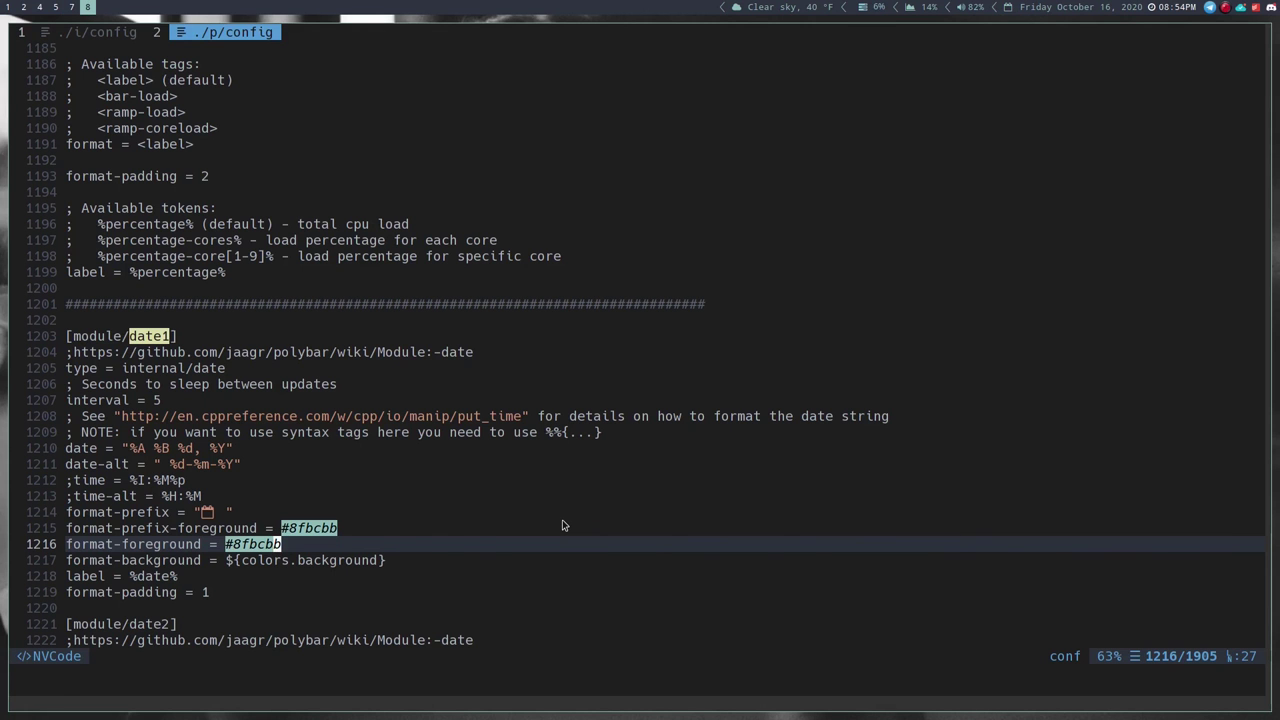
- Search for date2, go through the matches to the module's own section, and move to its format-prefix-foreground line
type("h")
type("/date2")
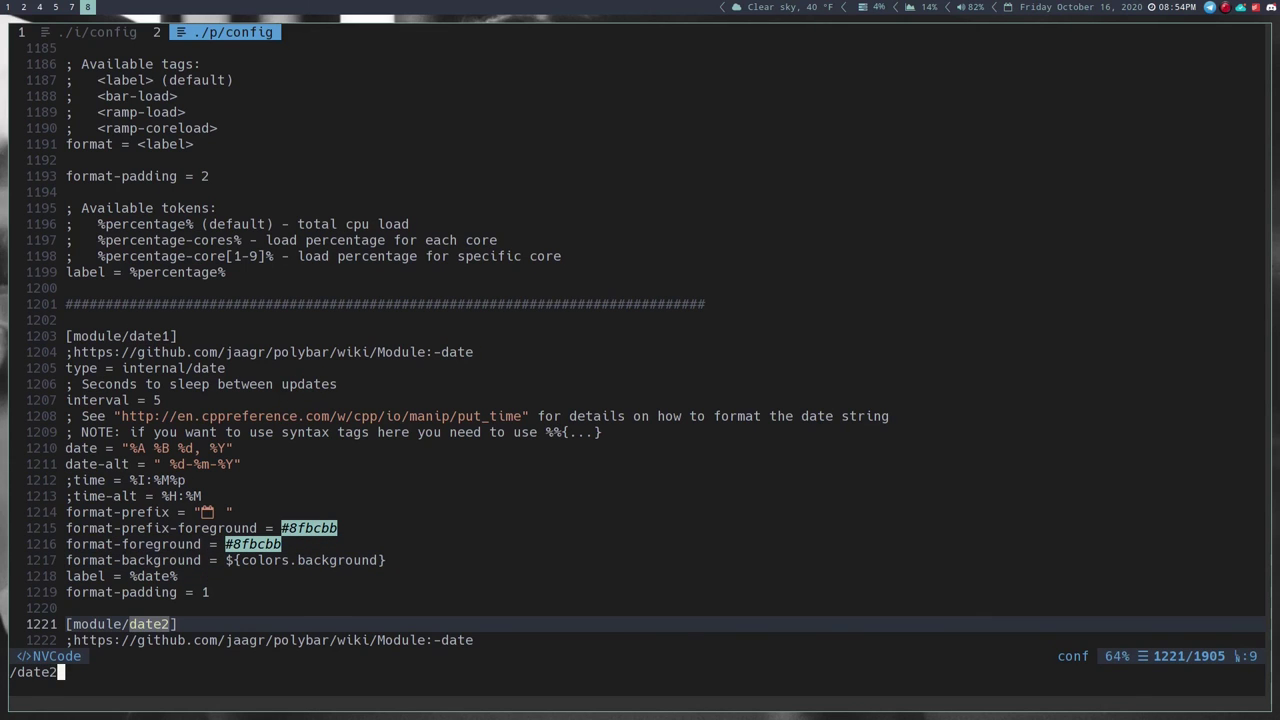
key("Return")
key("n")
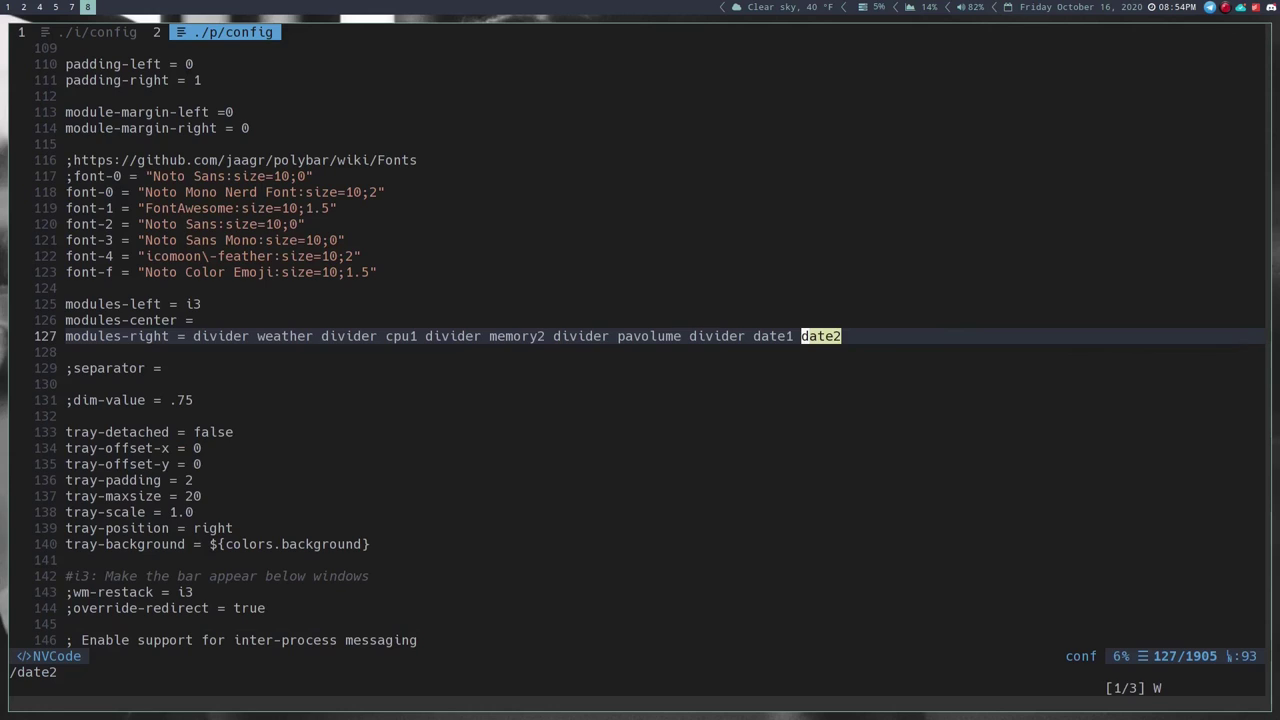
key("n")
key("n")
key("j")
key("j")
key("j")
key("j")
key("j")
key("j")
key("j")
key("j")
key("j")
key("j")
key("j")
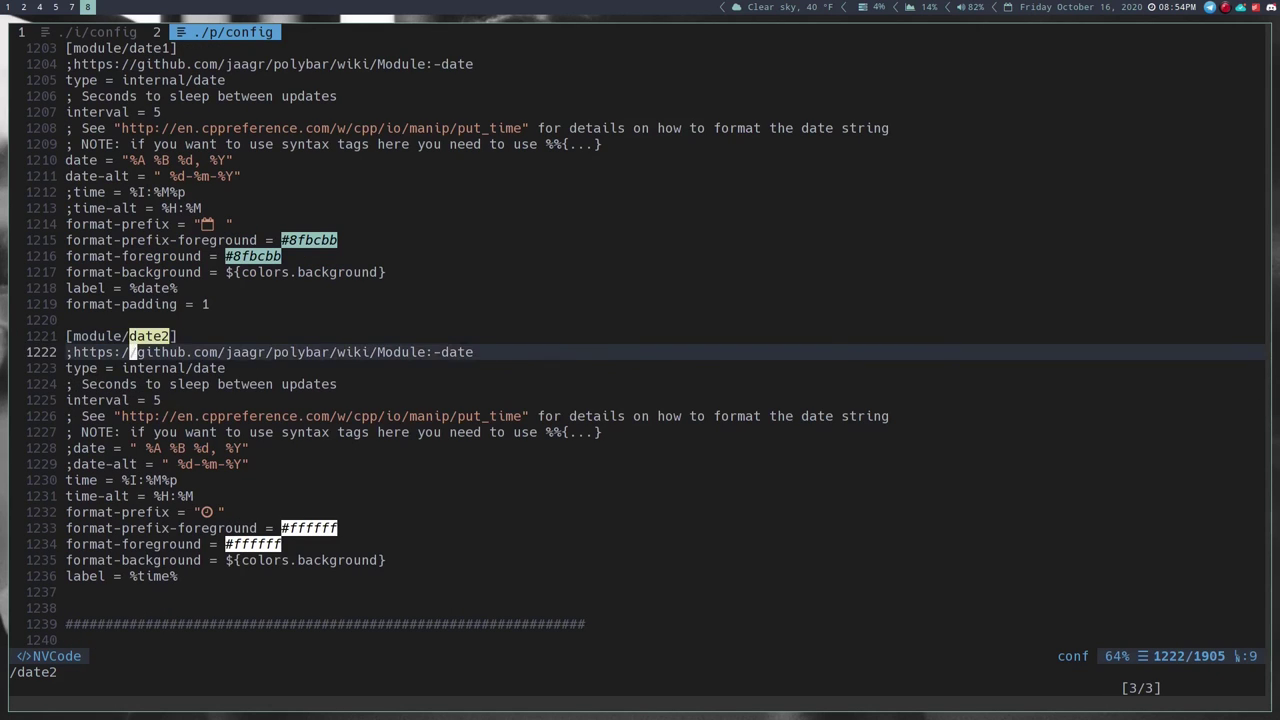
key("j")
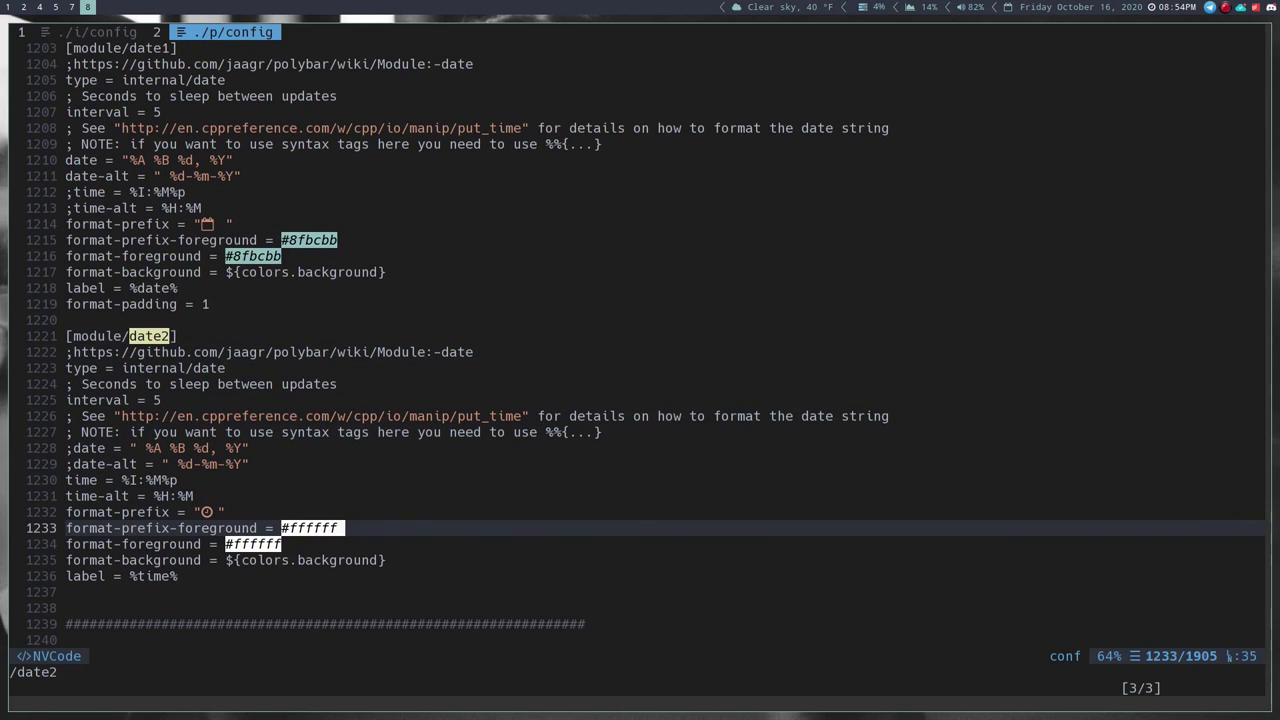
- Insert #88c0d0 before the old color in the date2 module's format-prefix-foreground line
key("$")
key("h")
key("h")
key("h")
key("h")
type("h")
type("i ")
type("#88c0d0")
key("Escape")
- Replace the date2 module's format-foreground value with #88c0d0, keeping format-background on its own line
key("j")
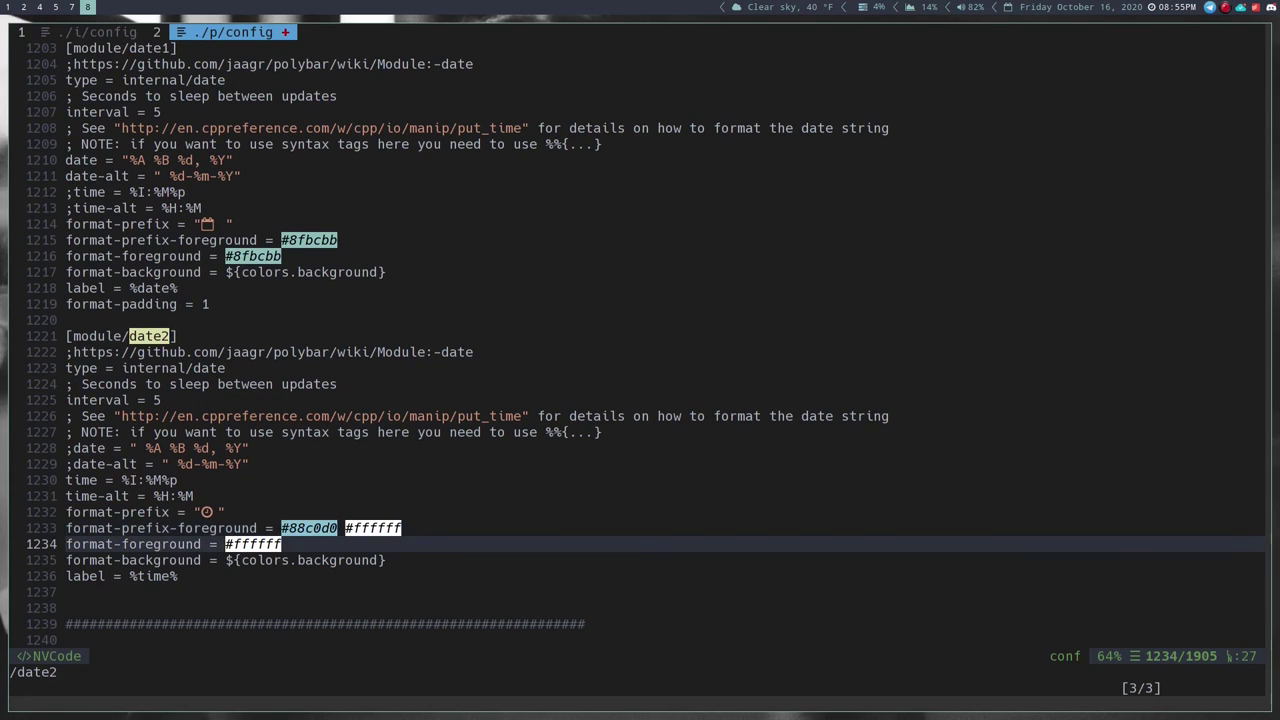
key("h")
key("h")
key("period")
key("i")
key("Delete")
key("Delete")
key("Delete")
key("Delete")
key("Delete")
key("Delete")
key("Delete")
key("Delete")
key("Delete")
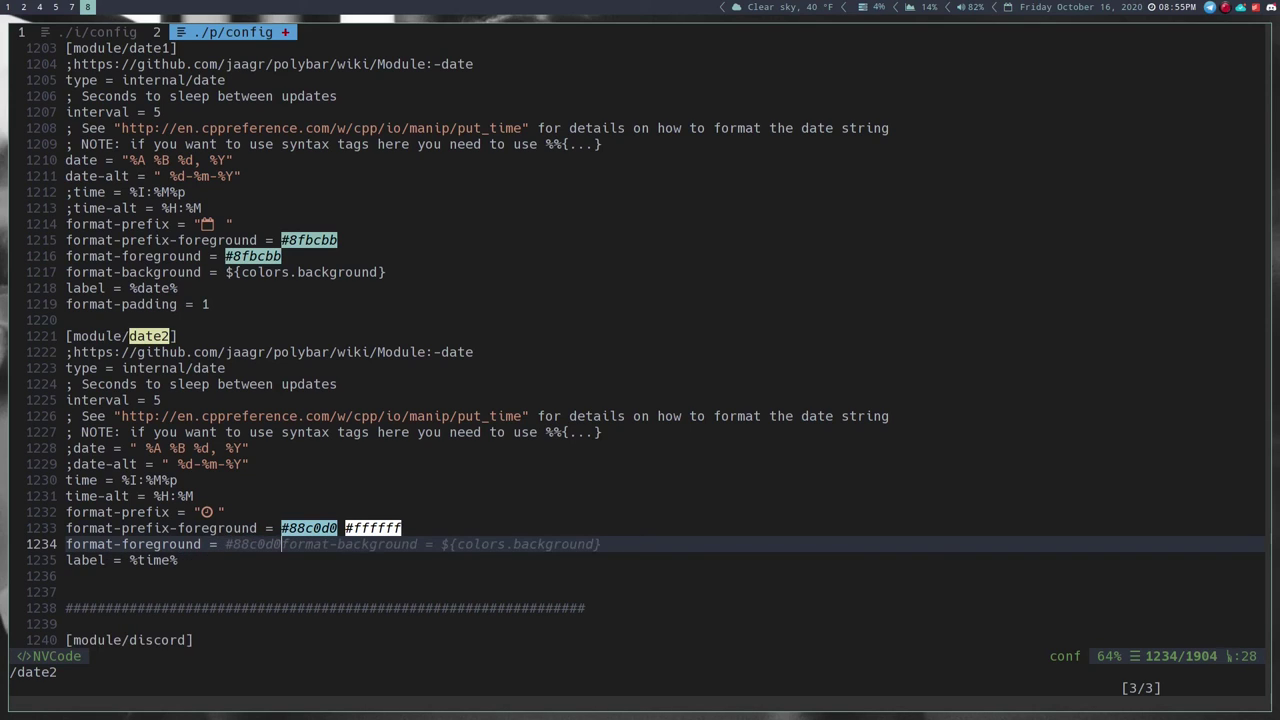
key("Return")
- Remove the leftover #ffffff from the date2 module's format-prefix-foreground line and save the file
key("Up")
key("Up")
key("End")
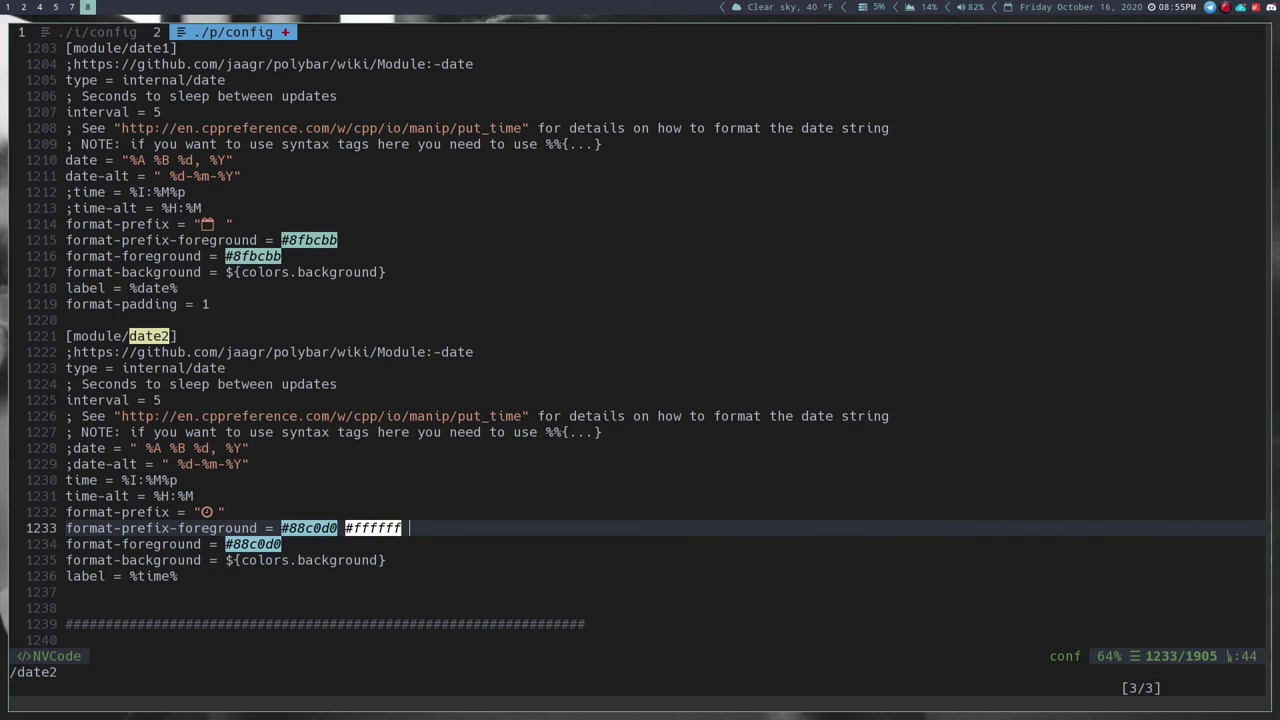
key("Escape")
key("h")
key("h")
key("h")
key("h")
key("l")
key("C")
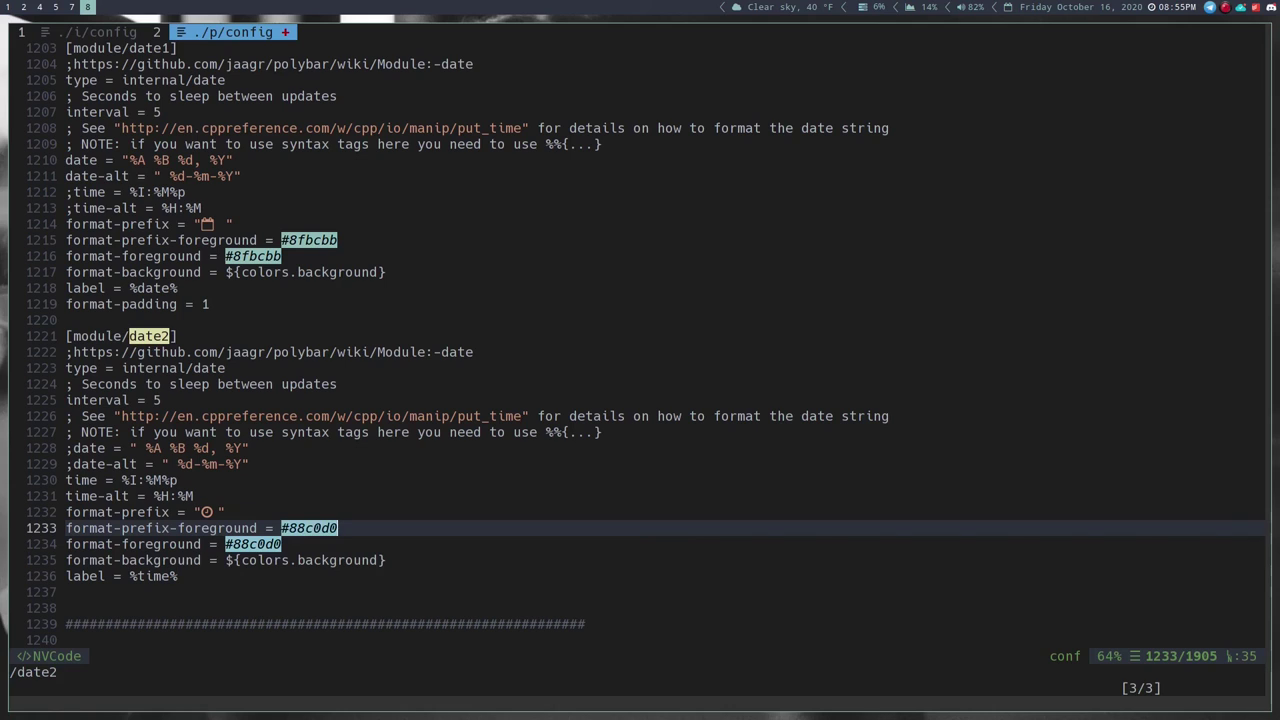
key("Escape")
type(":w")
key("Return")
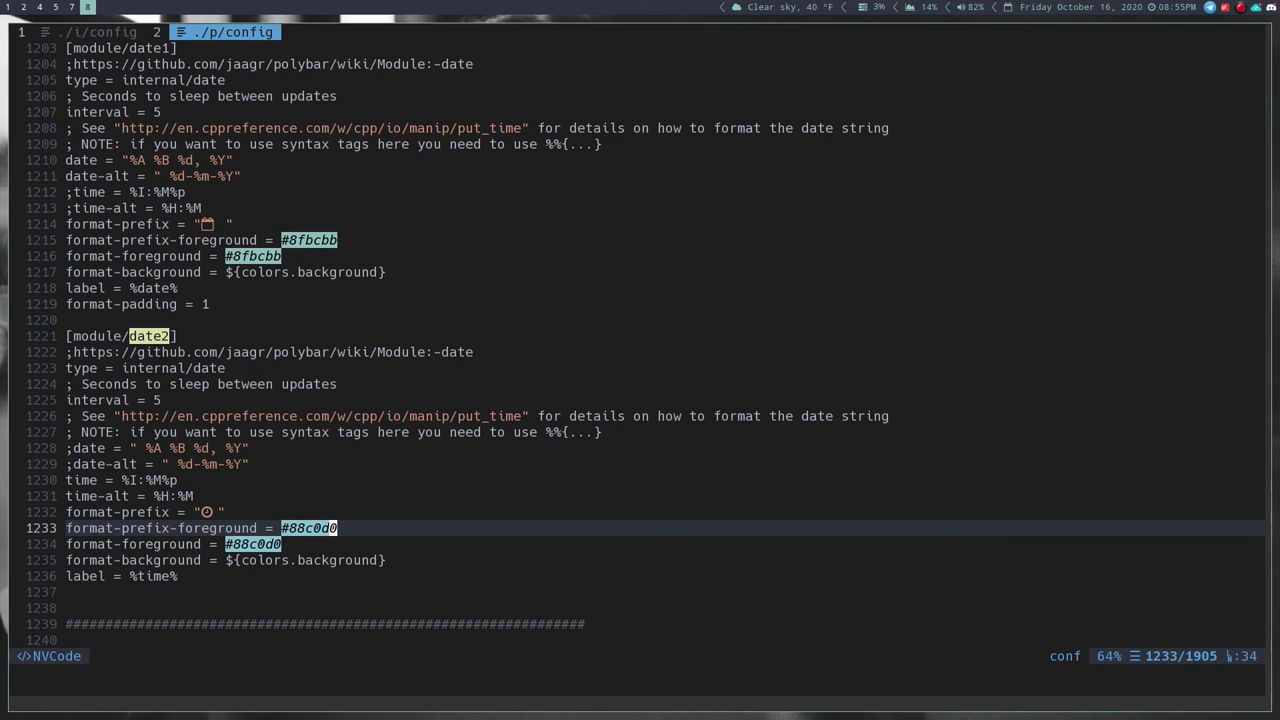
- Open .config/termite/config in the editor
type(":e .config/termite/c")
key("Tab")
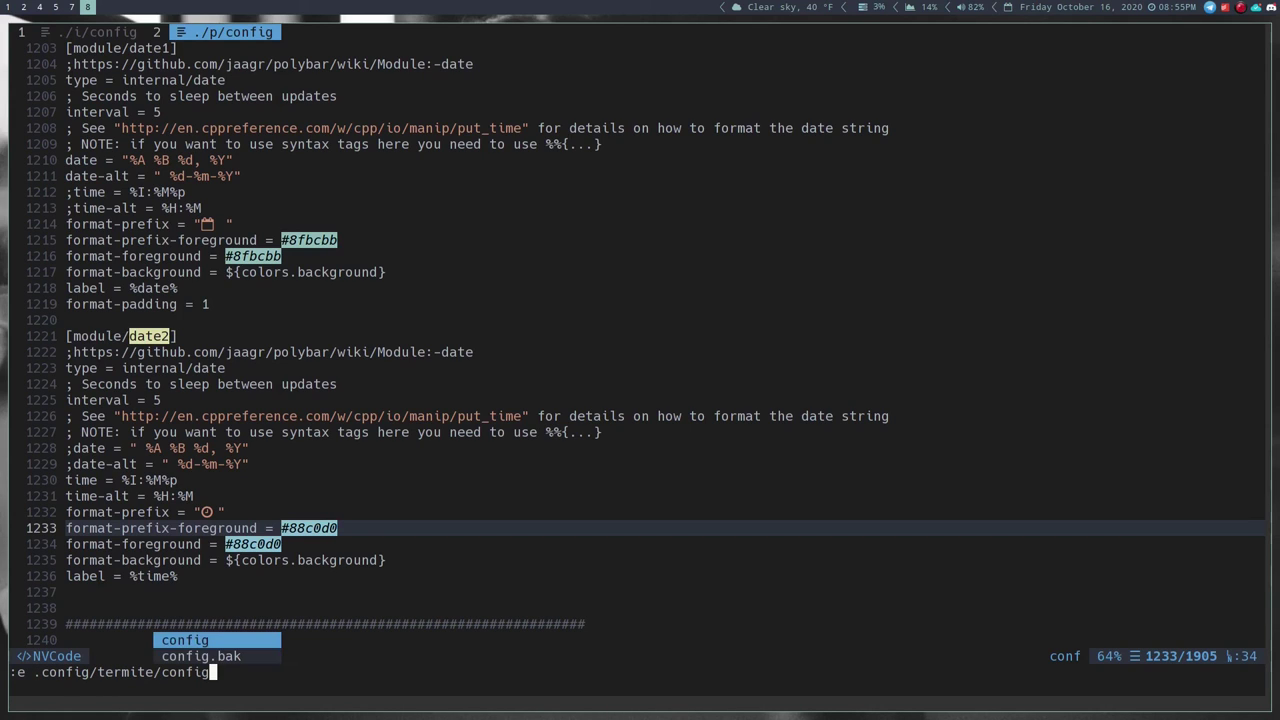
key("Return")
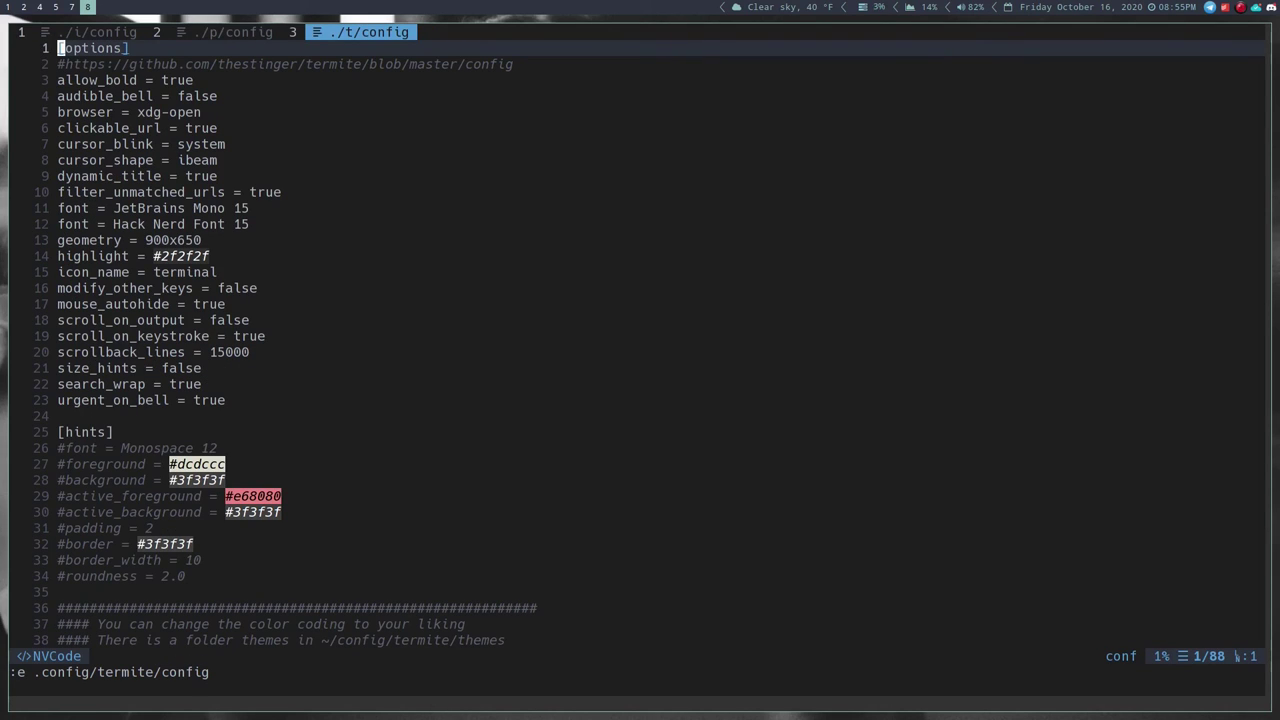
- Look through the Termite config from the options down to the color definitions in the [colors] section
key("j")
key("j")
key("j")
key("j")
key("j")
key("j")
key("j")
key("j")
key("j")
key("j")
key("j")
key("j")
key("j")
key("j")
key("j")
key("j")
key("j")
key("j")
key("j")
key("j")
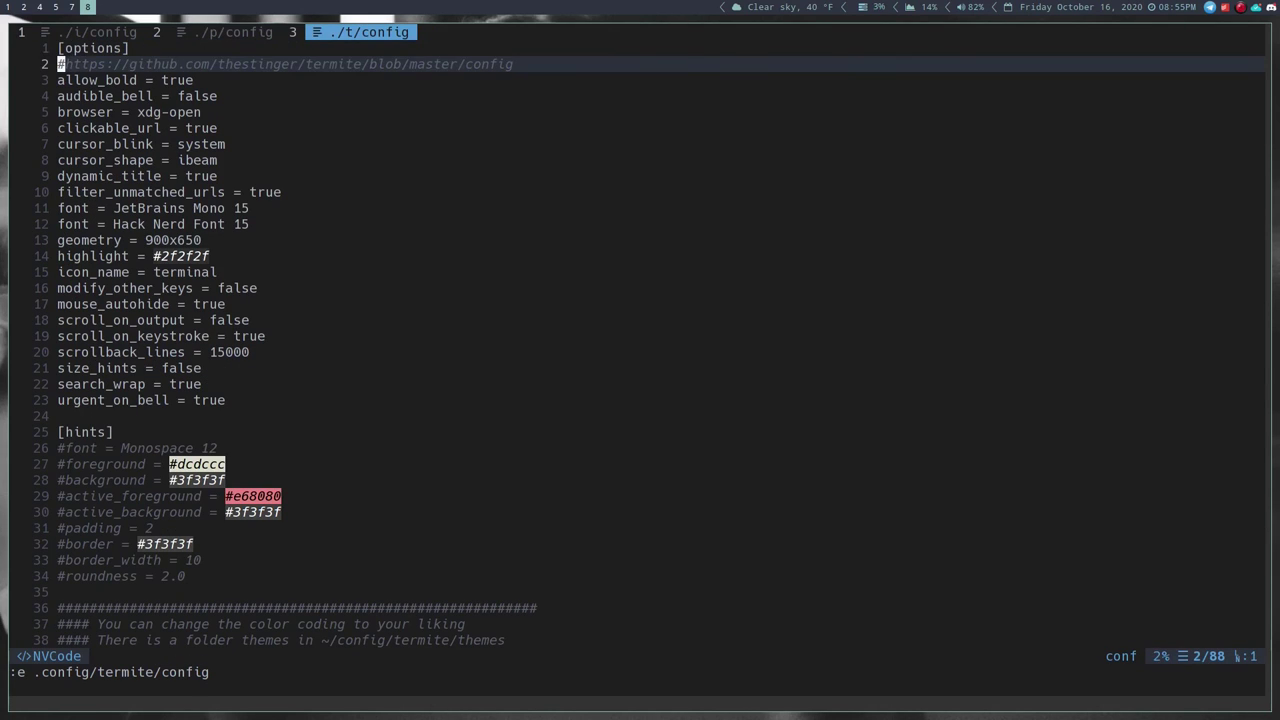
key("j")
key("j")
key("j")
key("j")
key("j")
key("j")
key("j")
key("j")
key("j")
key("j")
key("j")
key("j")
key("j")
key("j")
key("j")
key("j")
key("j")
key("j")
key("j")
key("j")
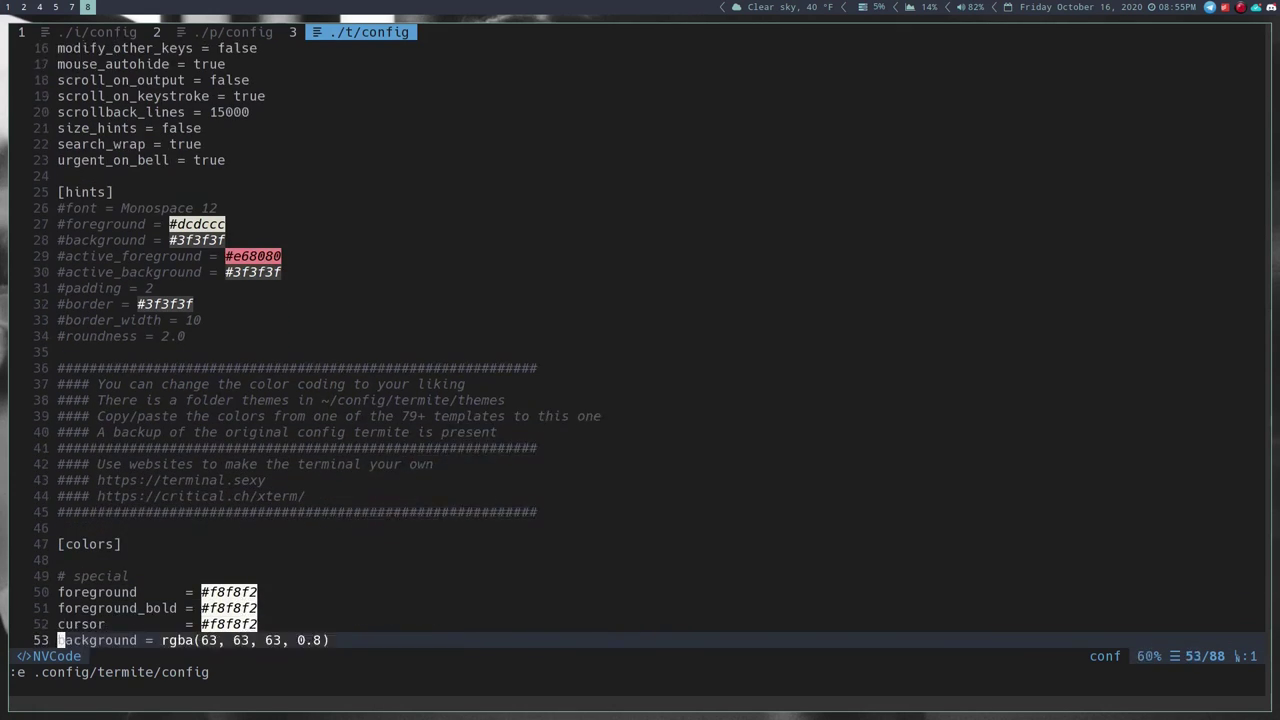
key("j")
key("j")
key("j")
key("j")
key("j")
key("j")
key("j")
key("j")
key("j")
key("j")
key("j")
key("j")
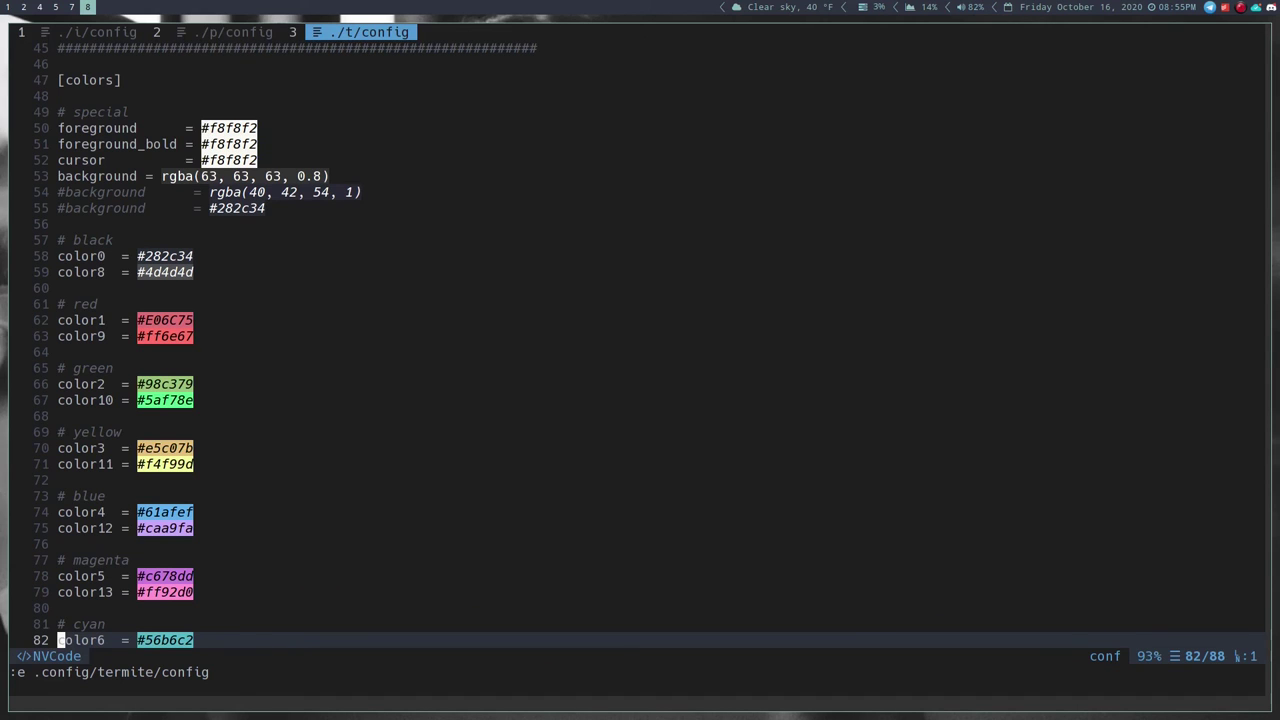
- Search the web for "termite nord theme" in a new browser tab and open the arcticicestudio/nord-termite GitHub repository
key("super+7")
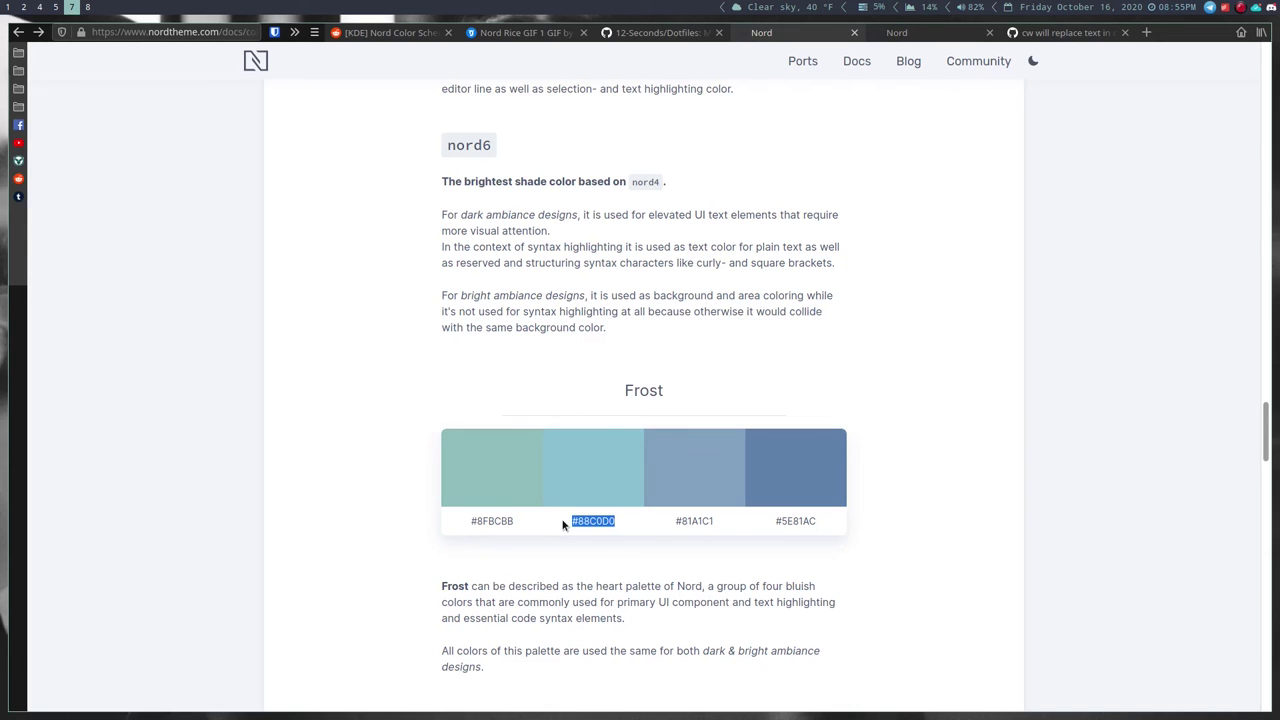
left_click(1146, 32)
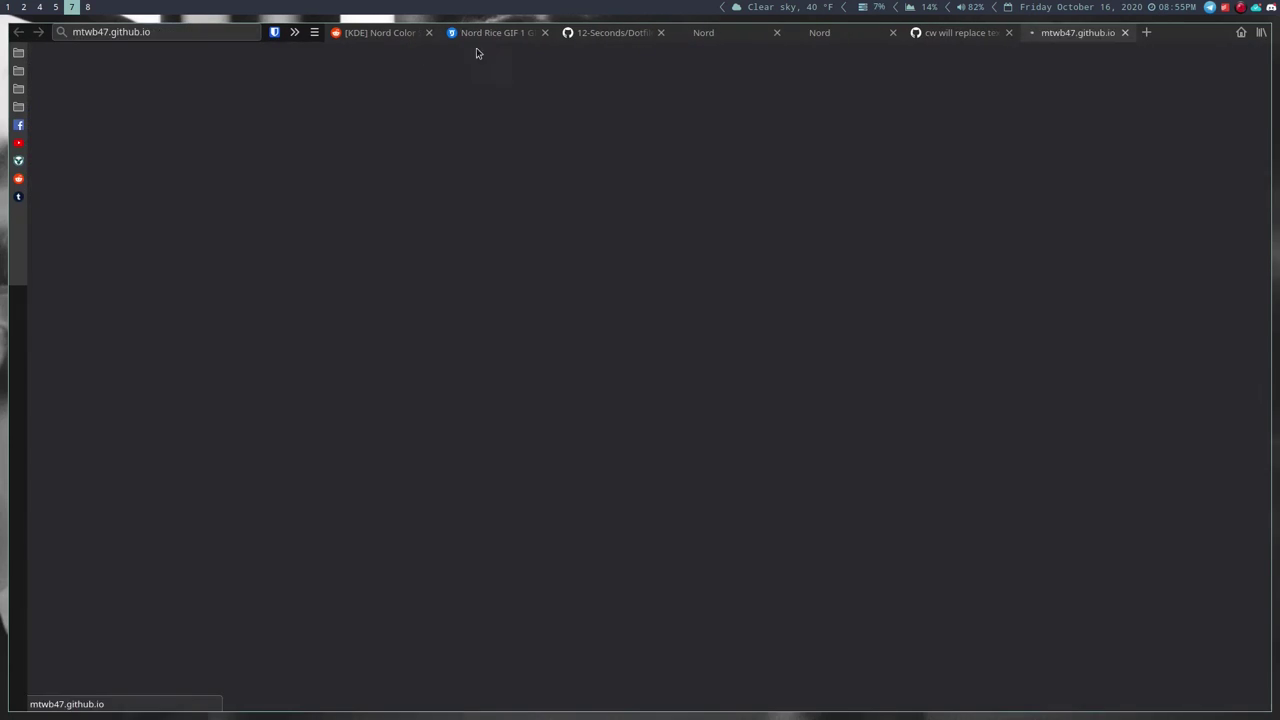
left_click(184, 32)
type("termite nord theme")
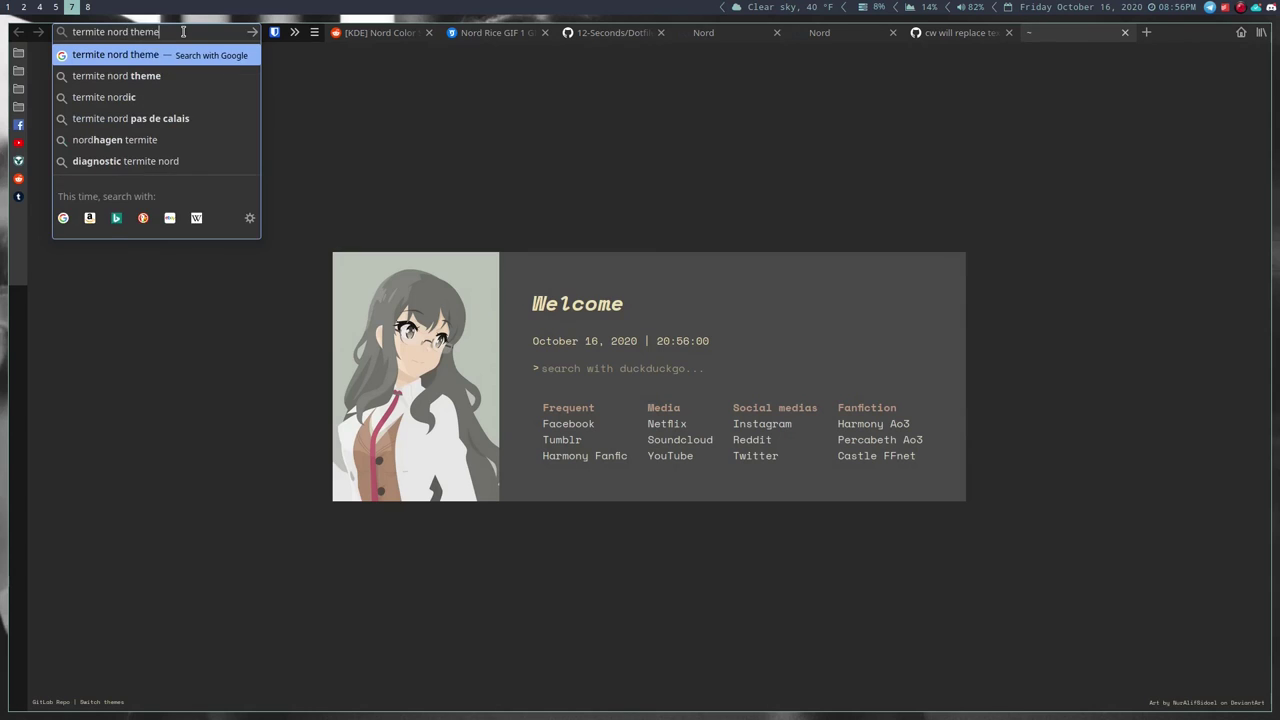
key("Return")
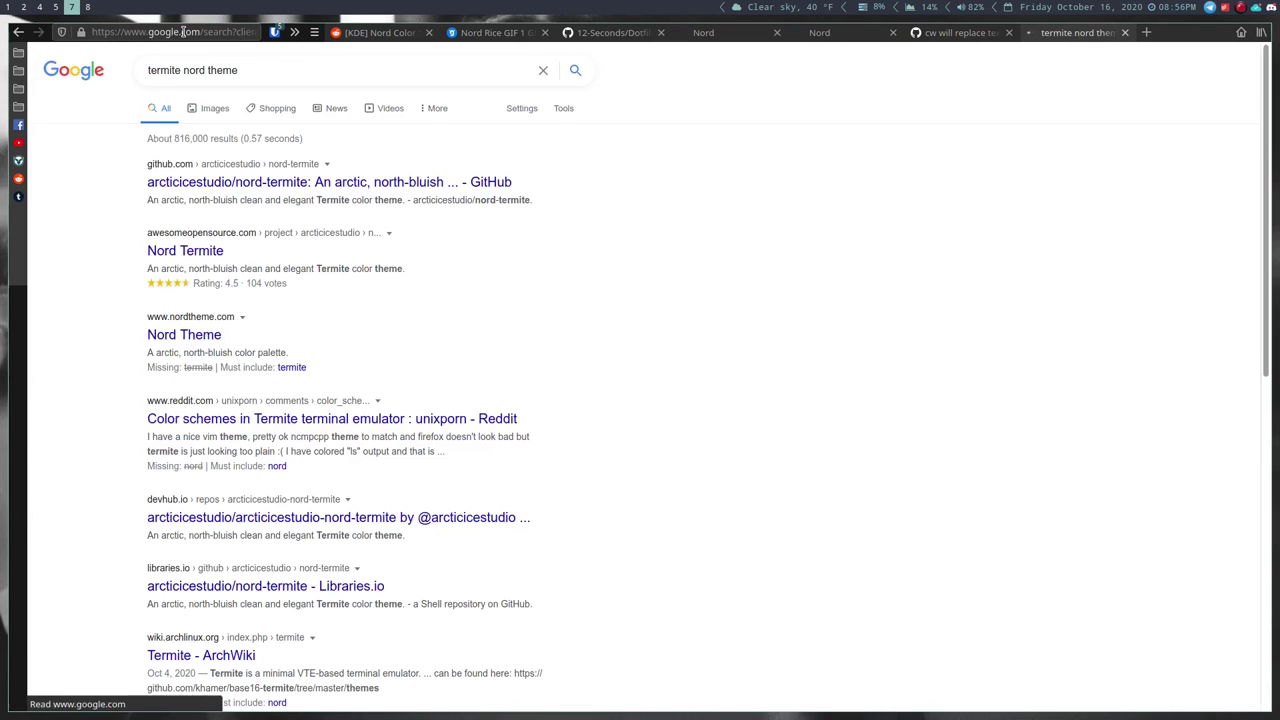
left_click(233, 185)
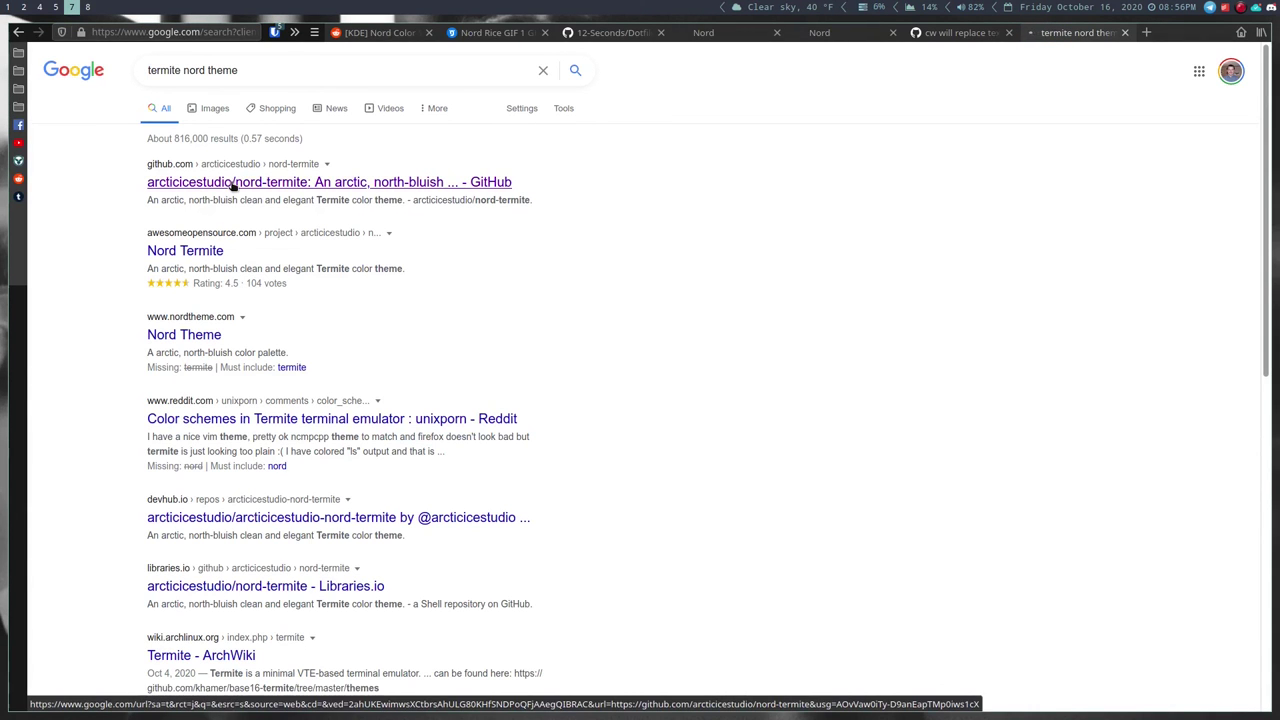
- Read through the nord-termite README for its installation instructions, and return to the repository's file list
scroll(146, 222, "down", 10)
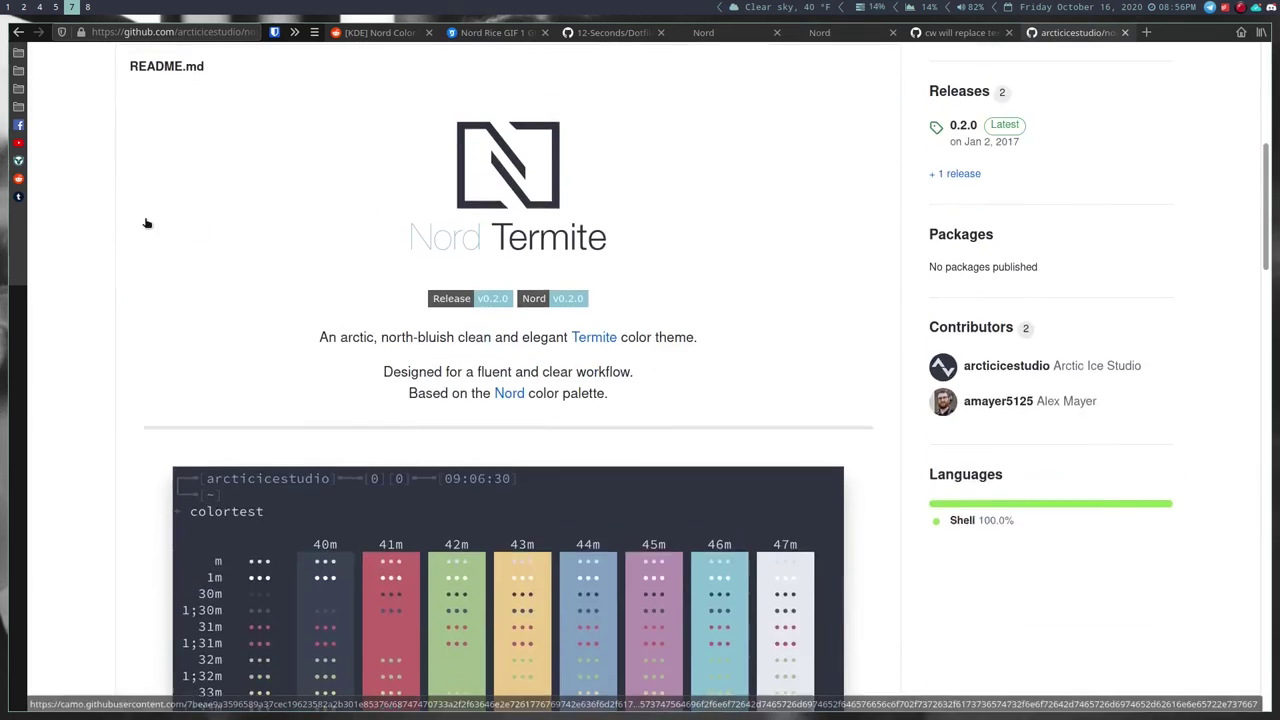
scroll(146, 222, "down", 5)
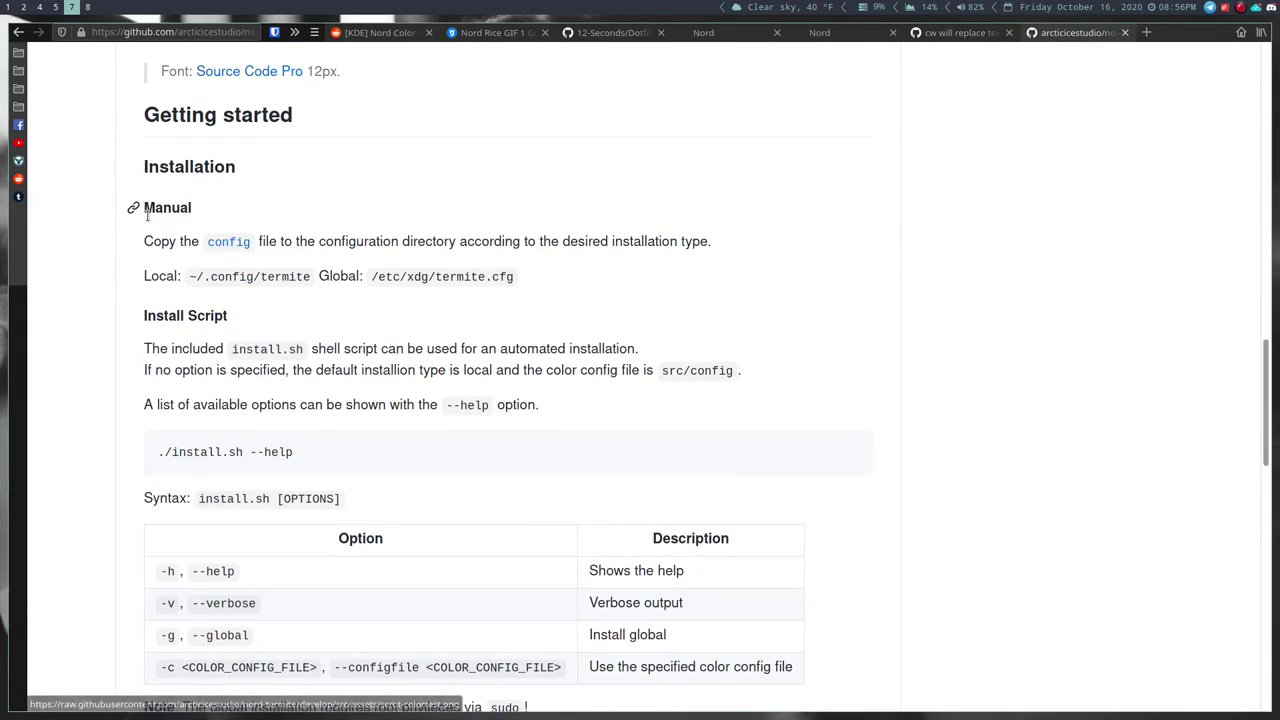
scroll(147, 215, "down", 3)
scroll(147, 215, "down", 10)
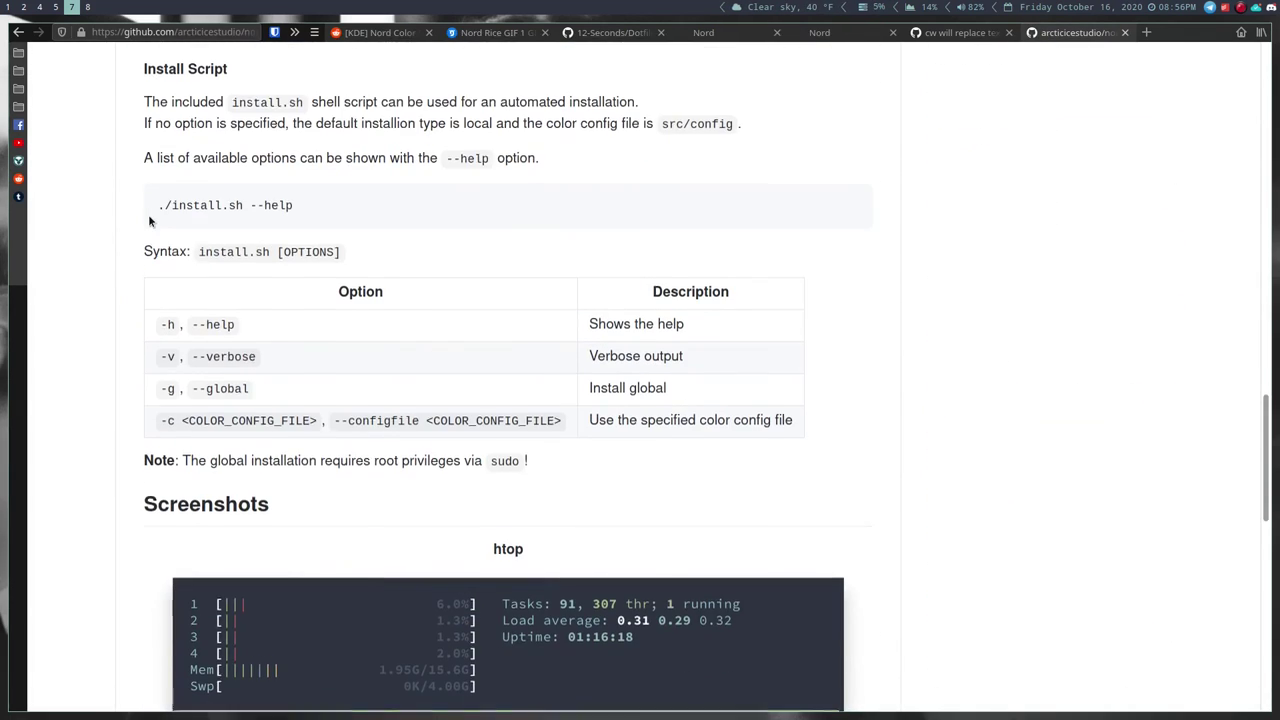
scroll(147, 222, "down", 2)
scroll(148, 214, "up", 15)
scroll(148, 214, "up", 10)
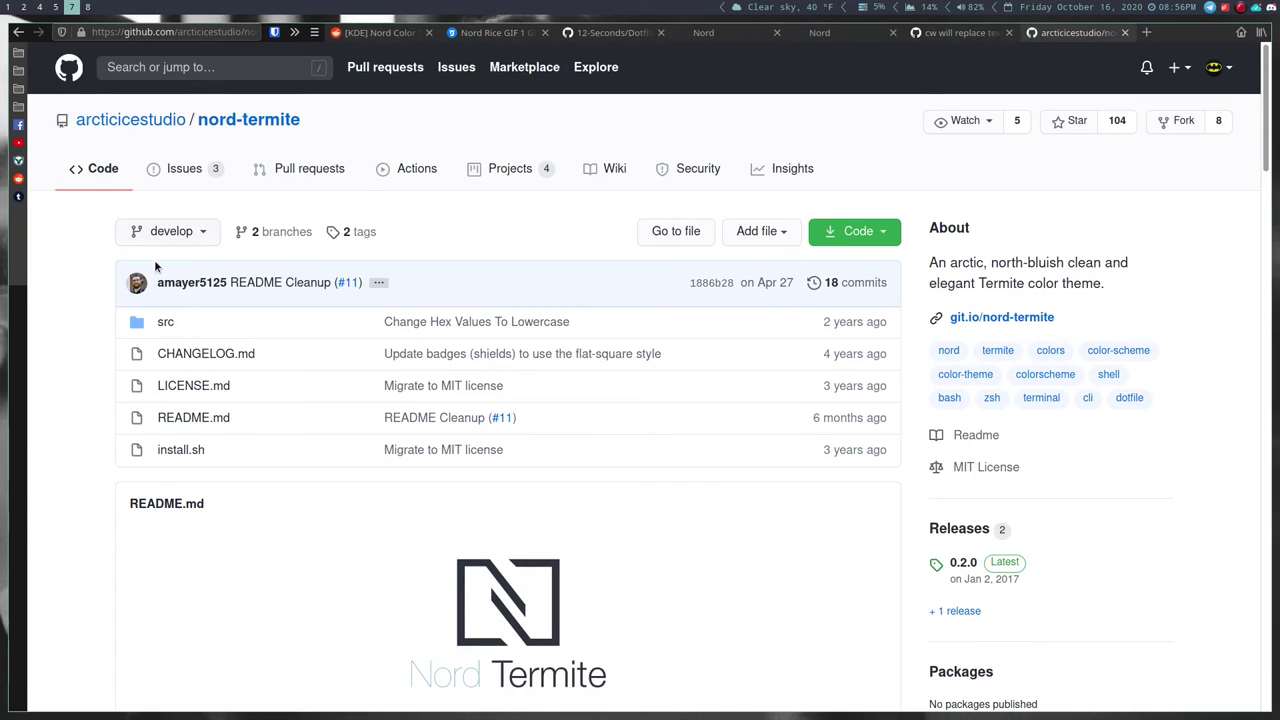
- Open the config file in the repository's src folder and copy everything from [colors] through color15
left_click(166, 324)
left_click(180, 386)
scroll(323, 481, "down", 1)
scroll(320, 477, "down", 5)
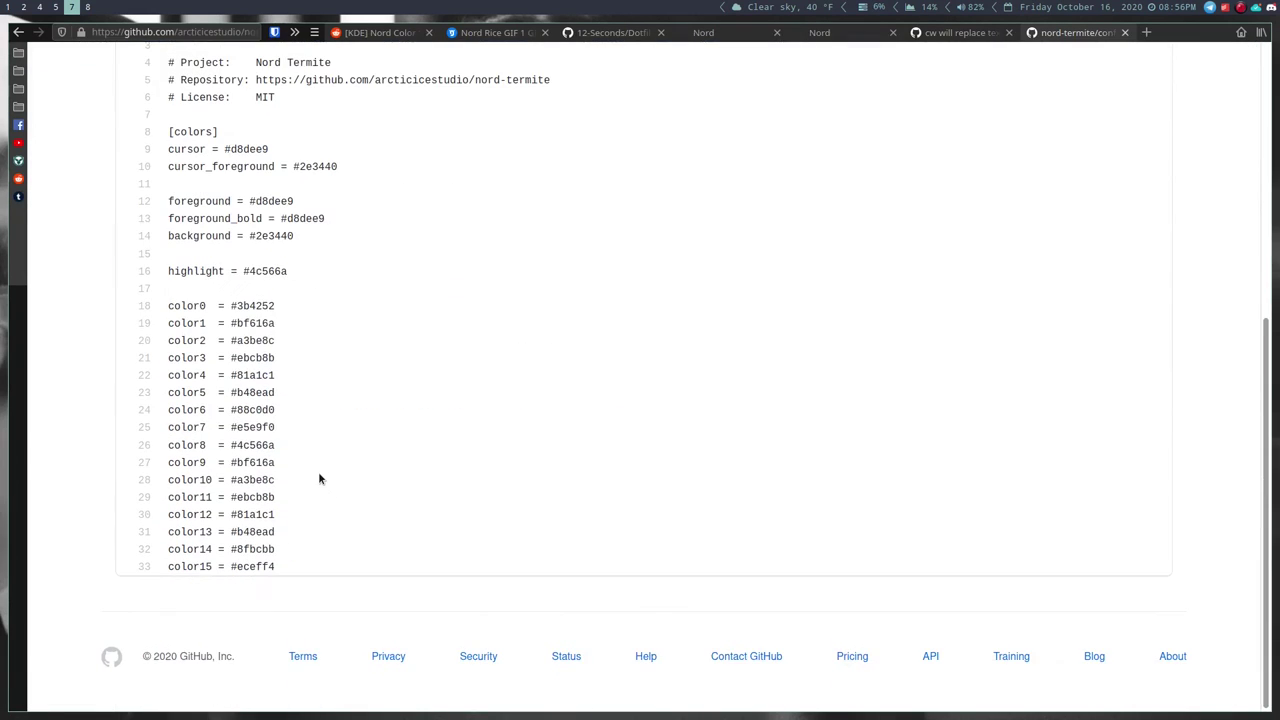
left_click_drag(166, 132, 349, 610)
key("ctrl+c")
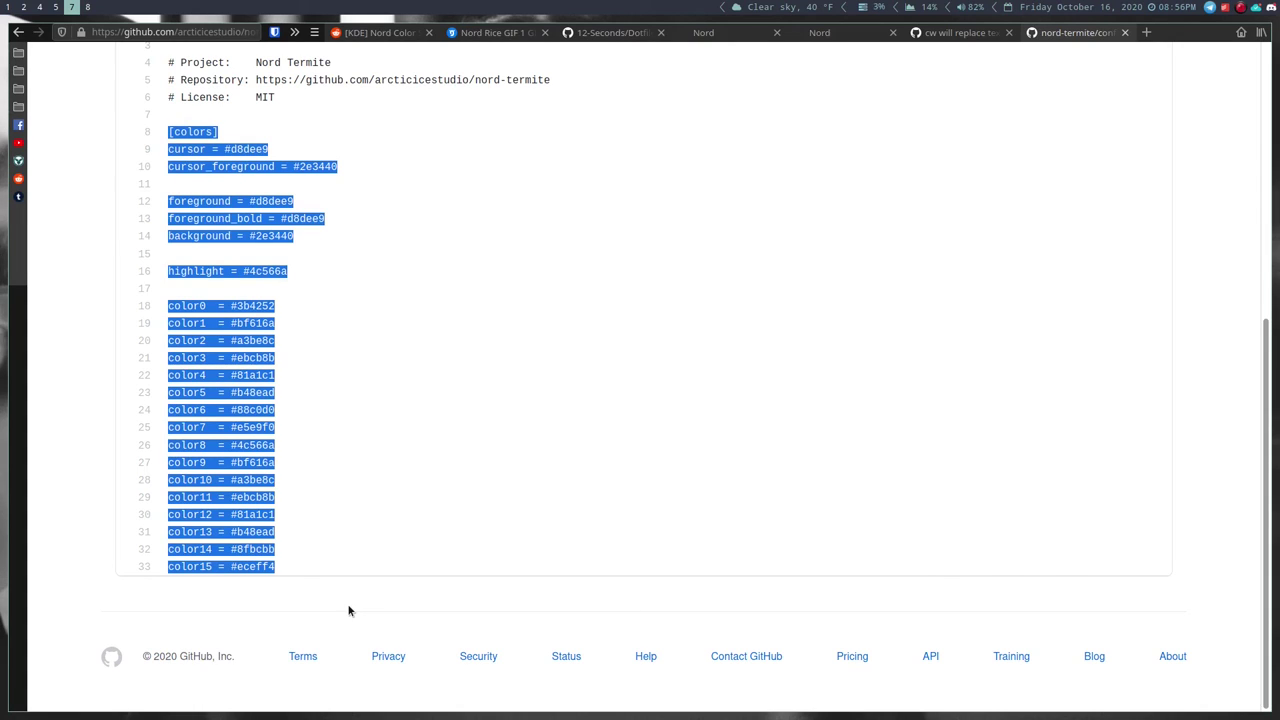
- Switch back to the Termite config in the editor and delete everything from the [colors] header to the end of the file
key("super+8")
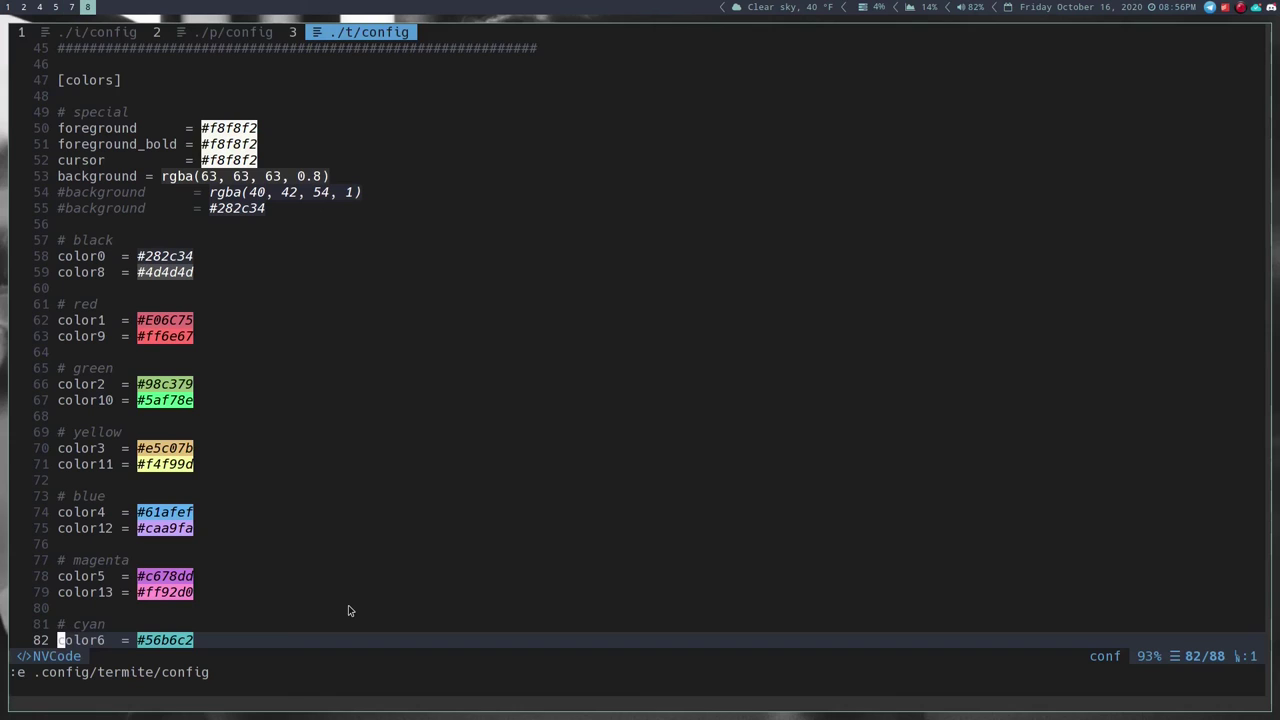
key("k")
key("k")
key("k")
key("k")
key("k")
key("k")
key("k")
key("k")
key("k")
key("k")
key("k")
key("k")
key("k")
key("k")
key("k")
key("k")
key("k")
key("k")
key("k")
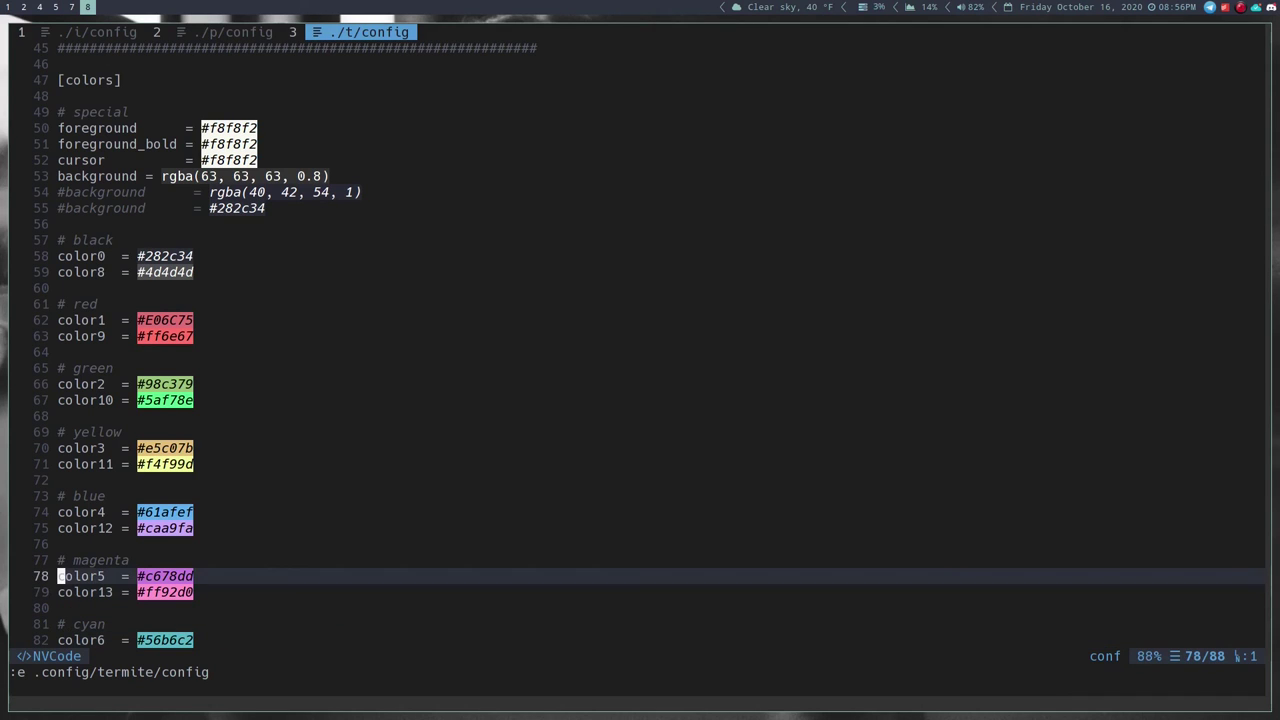
key("k")
key("k")
key("k")
key("k")
key("k")
key("k")
key("k")
key("k")
key("k")
key("k")
key("k")
key("k")
key("k")
key("k")
key("k")
key("k")
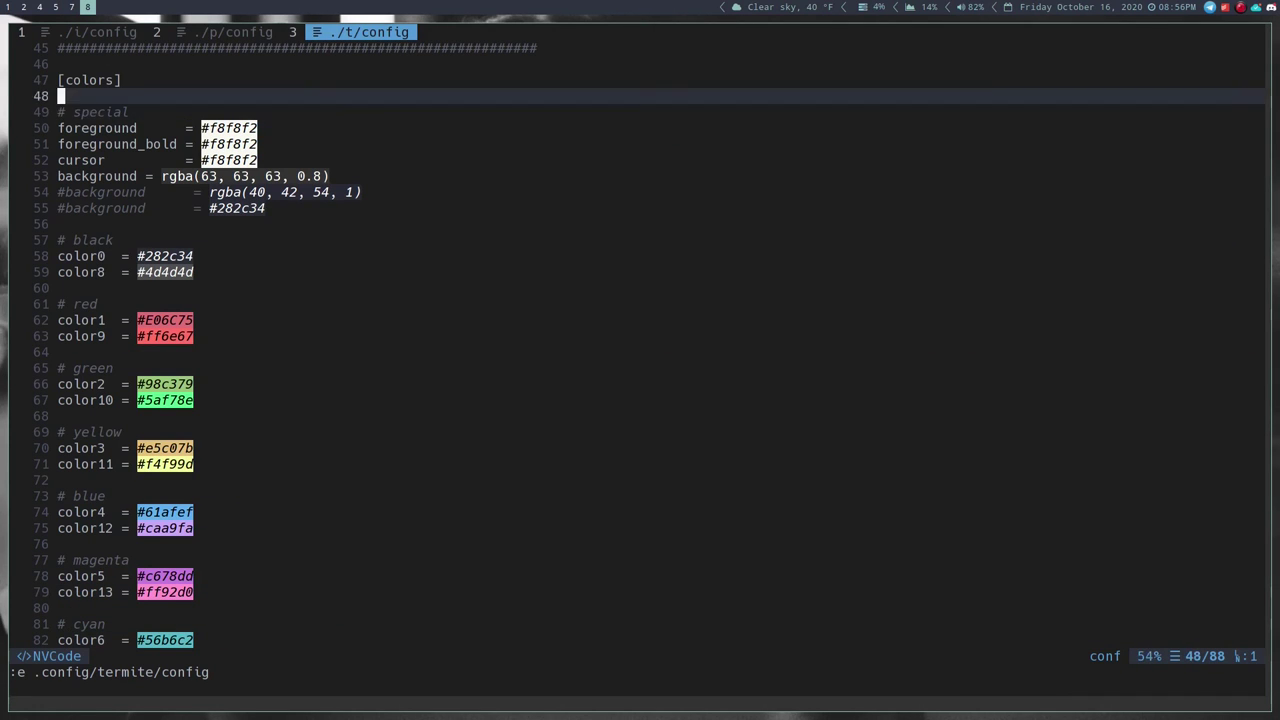
key("1")
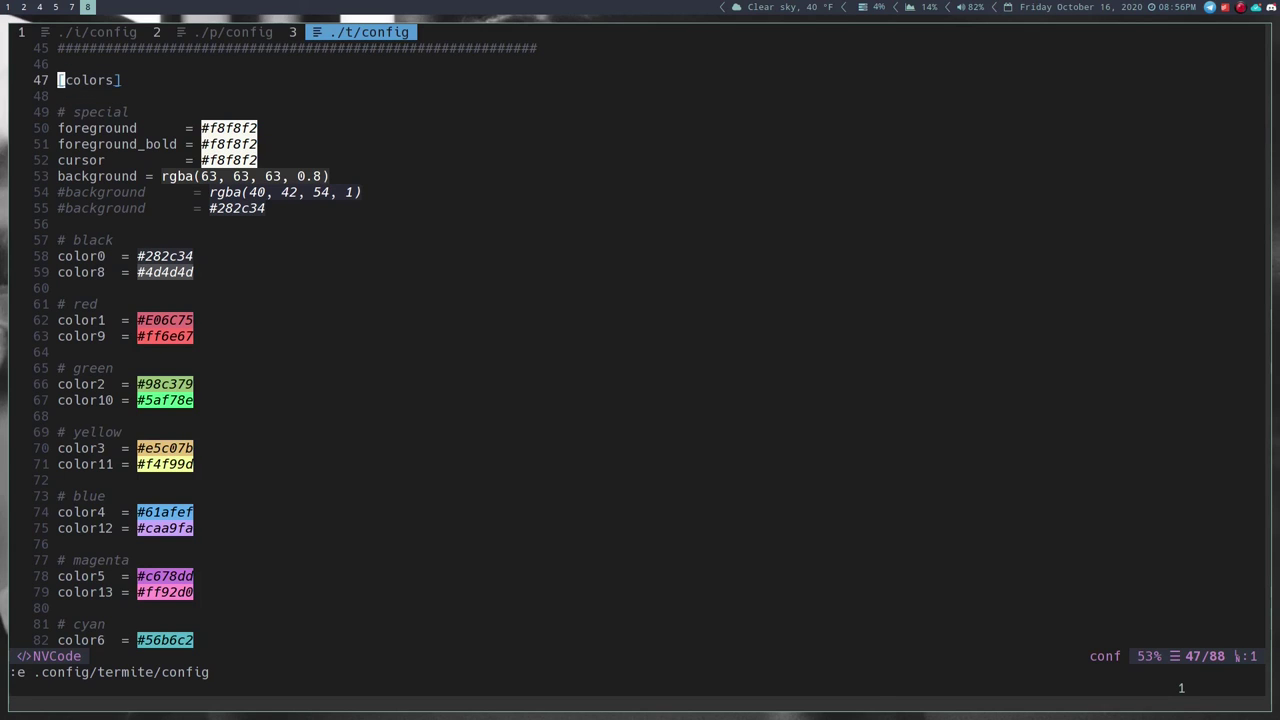
key("shift+g")
key("d")
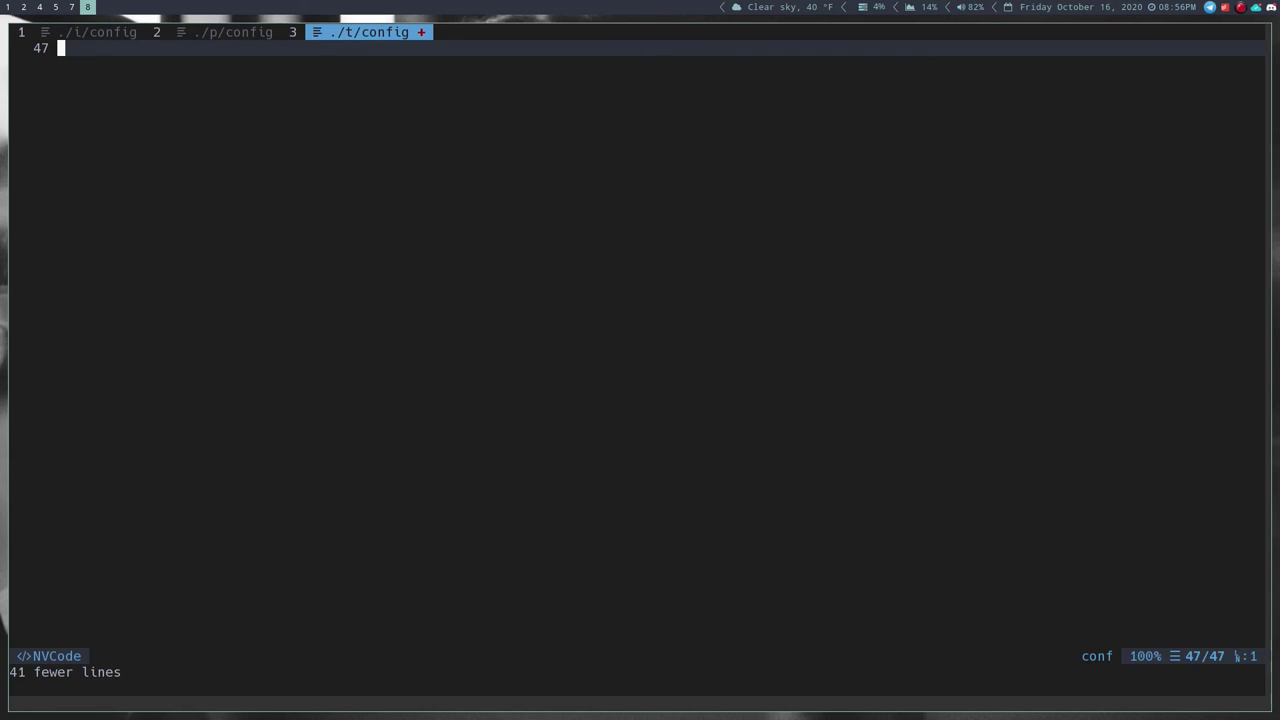
key("u")
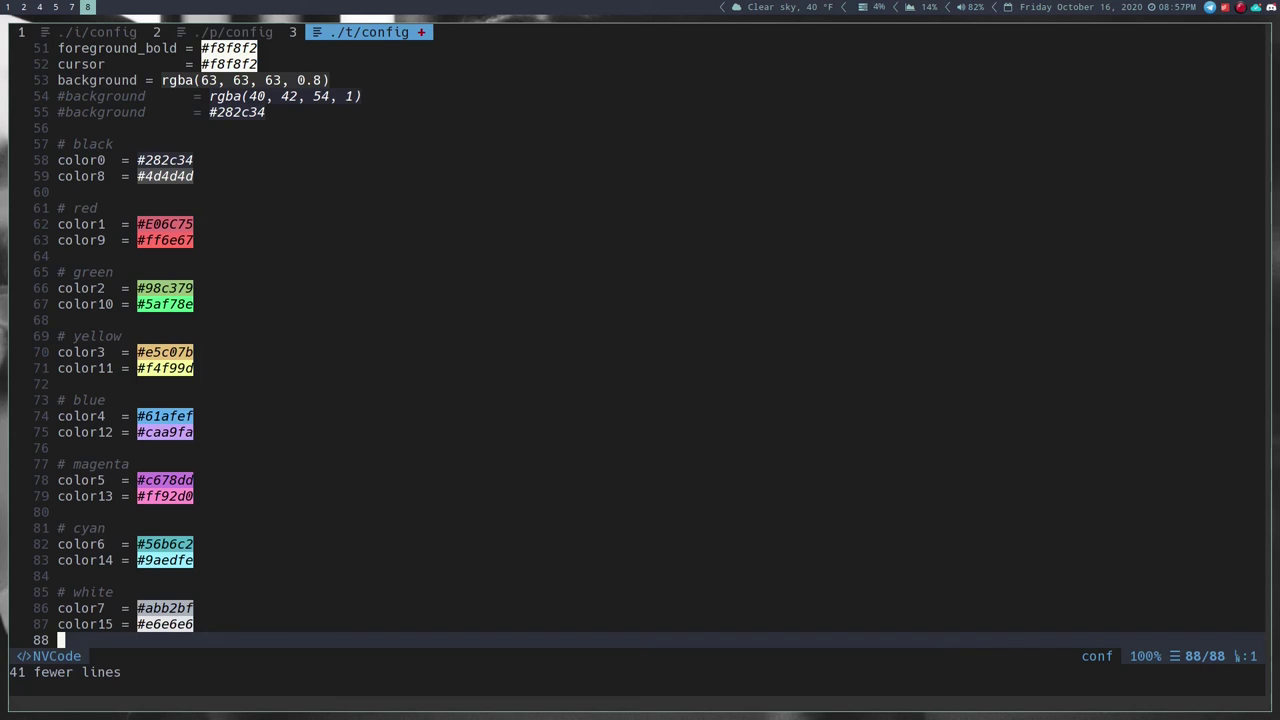
key("u")
- Insert the 27-line Nord [colors] block from the clipboard history at the end of the Termite config and save the file
key("super+v")
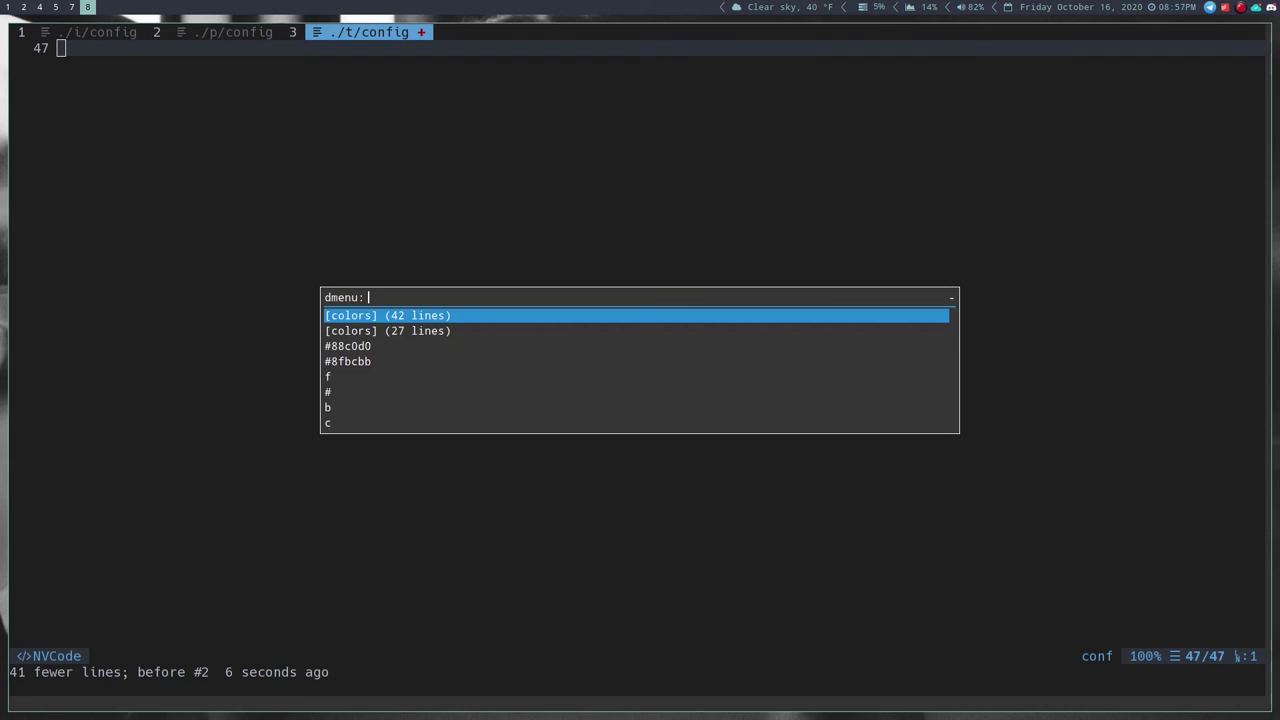
key("Down")
key("Return")
key("ctrl+shift+v")
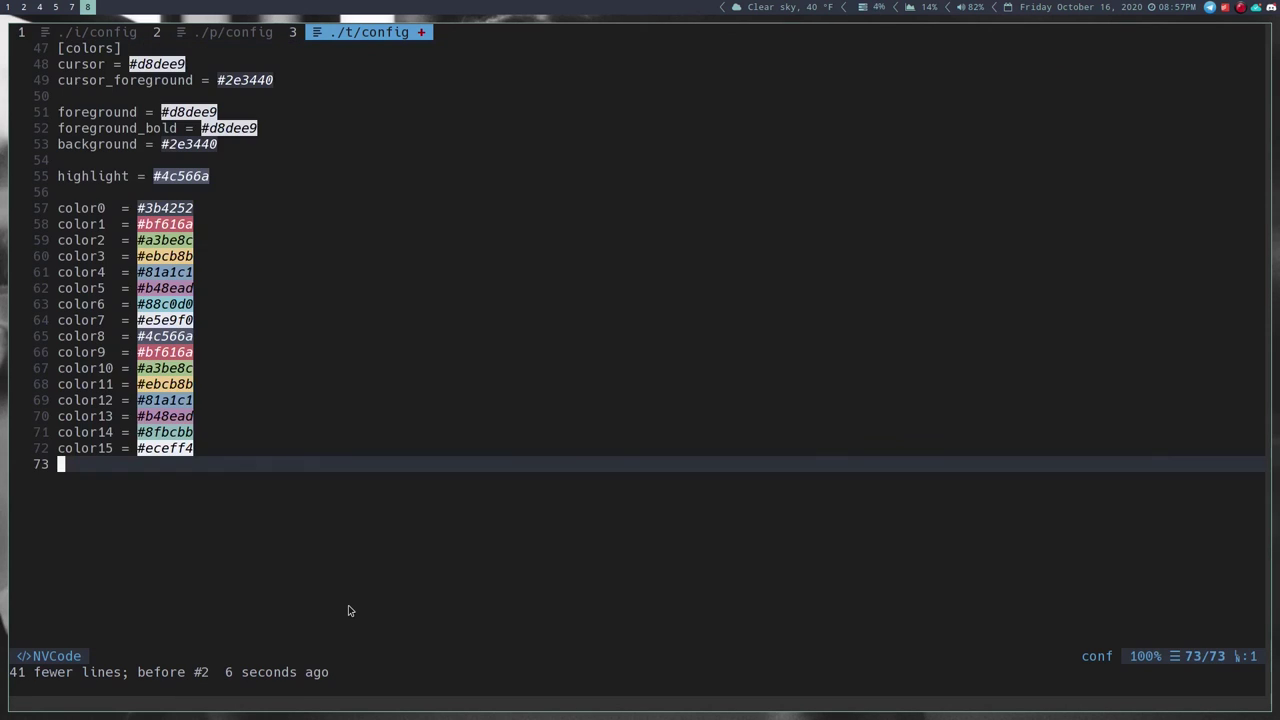
type(":w")
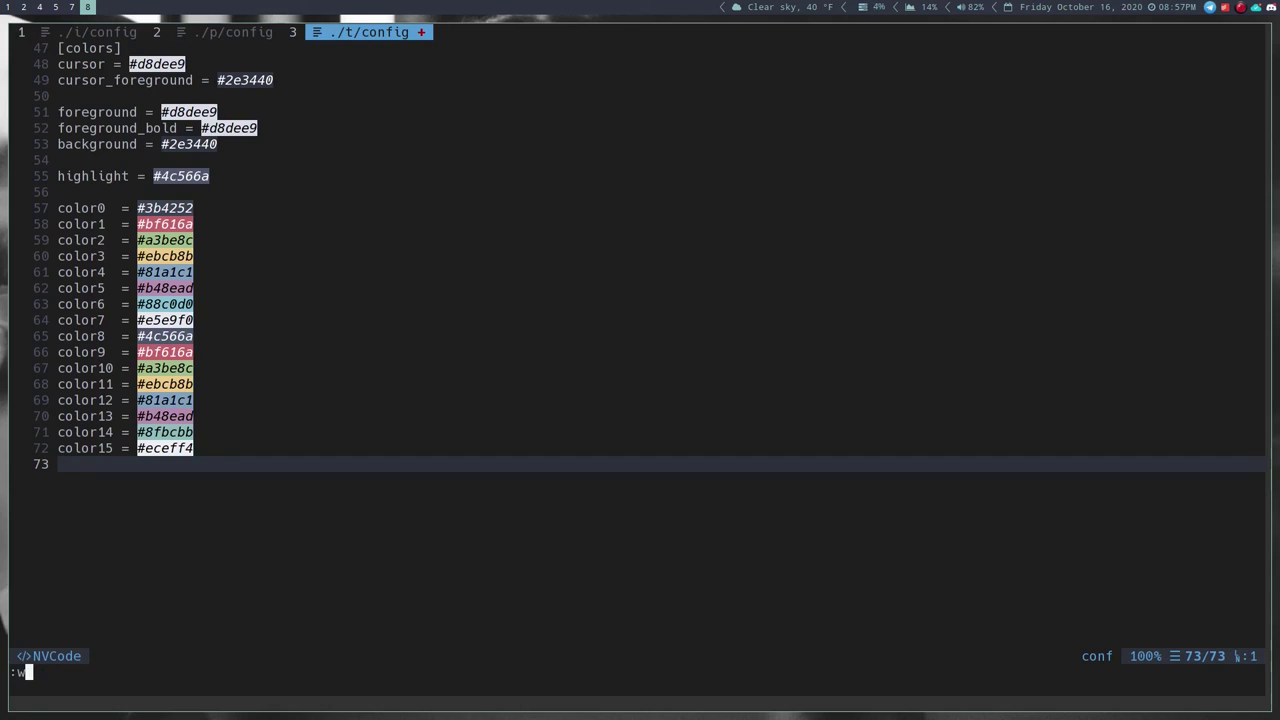
key("Return")
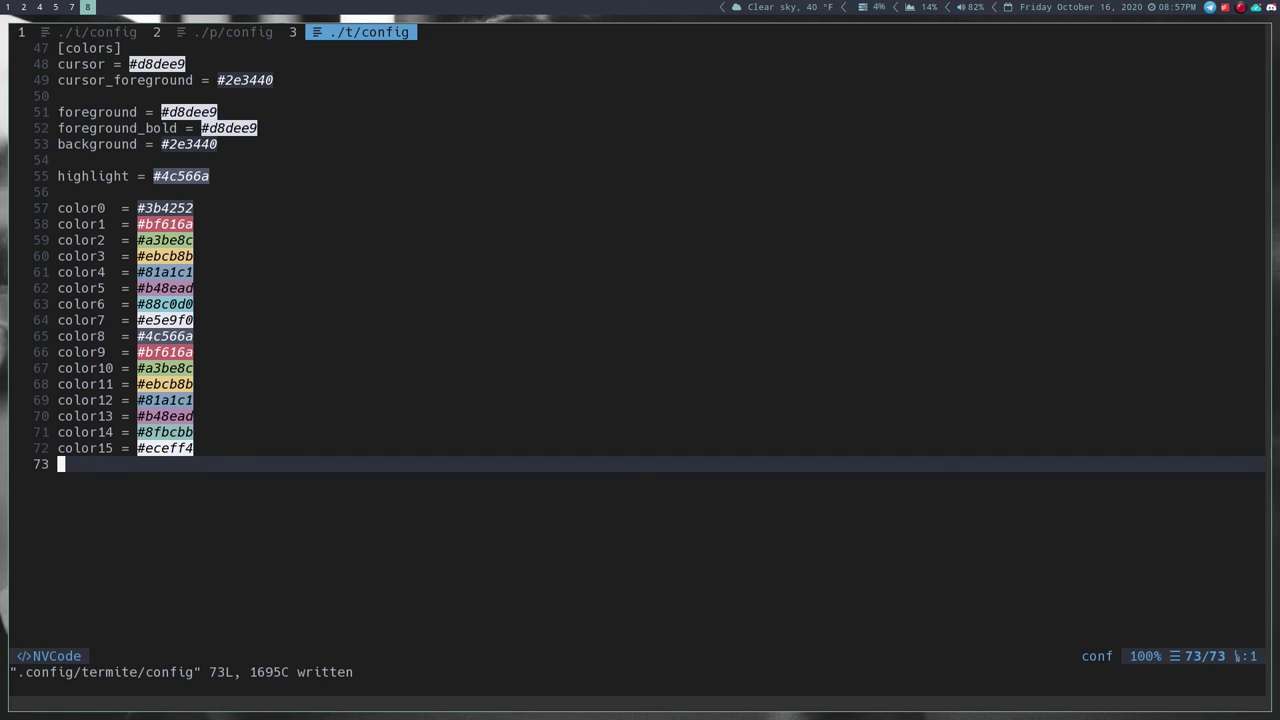
- Launch a new terminal and run htop to check the Nord color scheme, and quit it
key("super+Return")
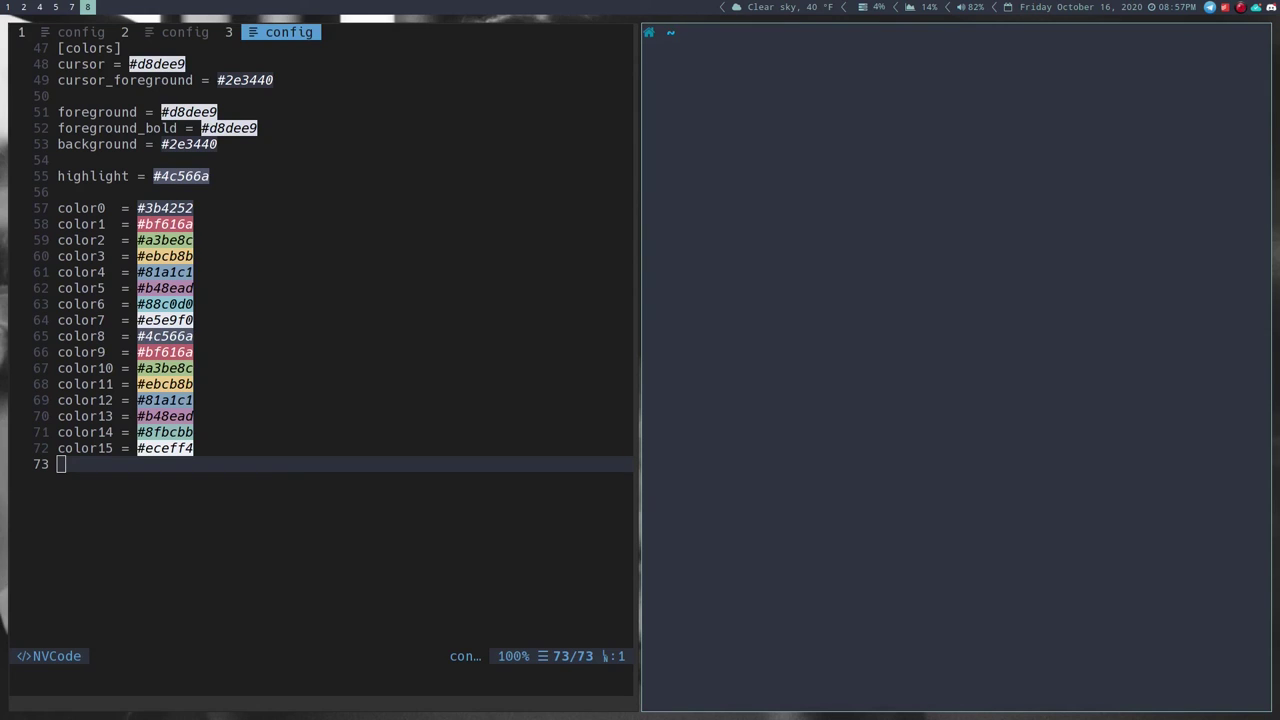
type("htop")
key("Return")
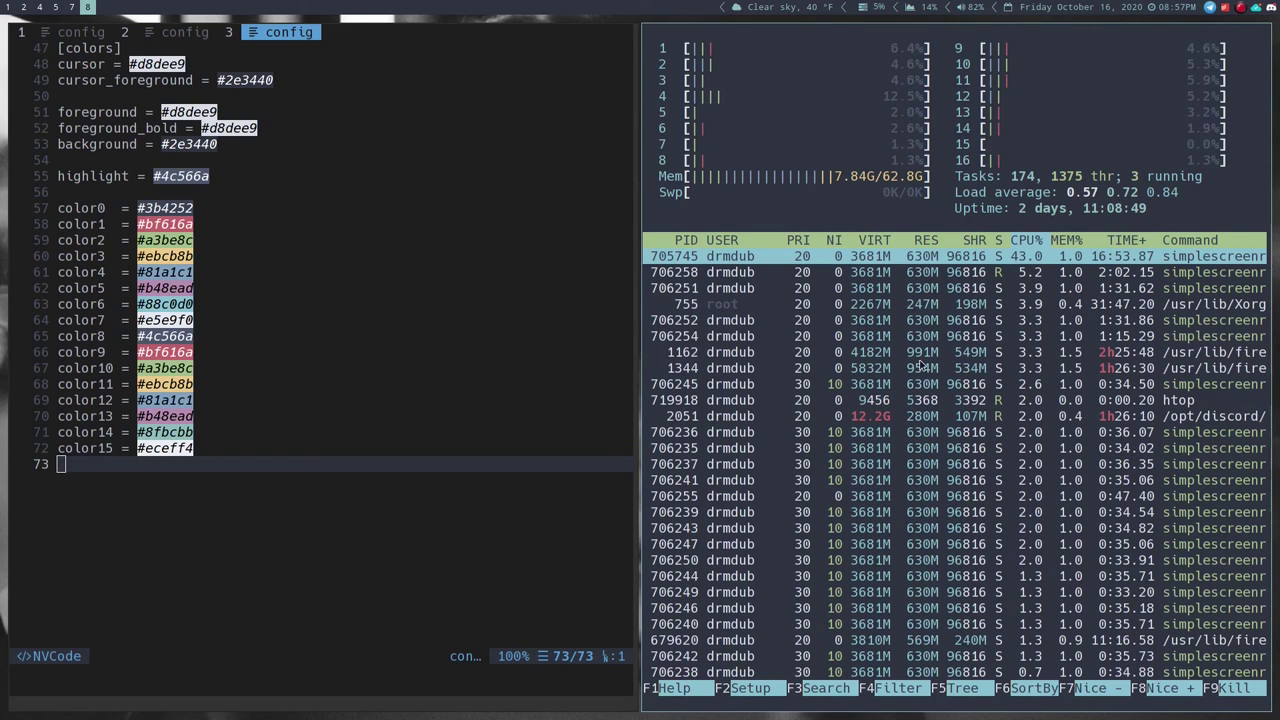
key("q")
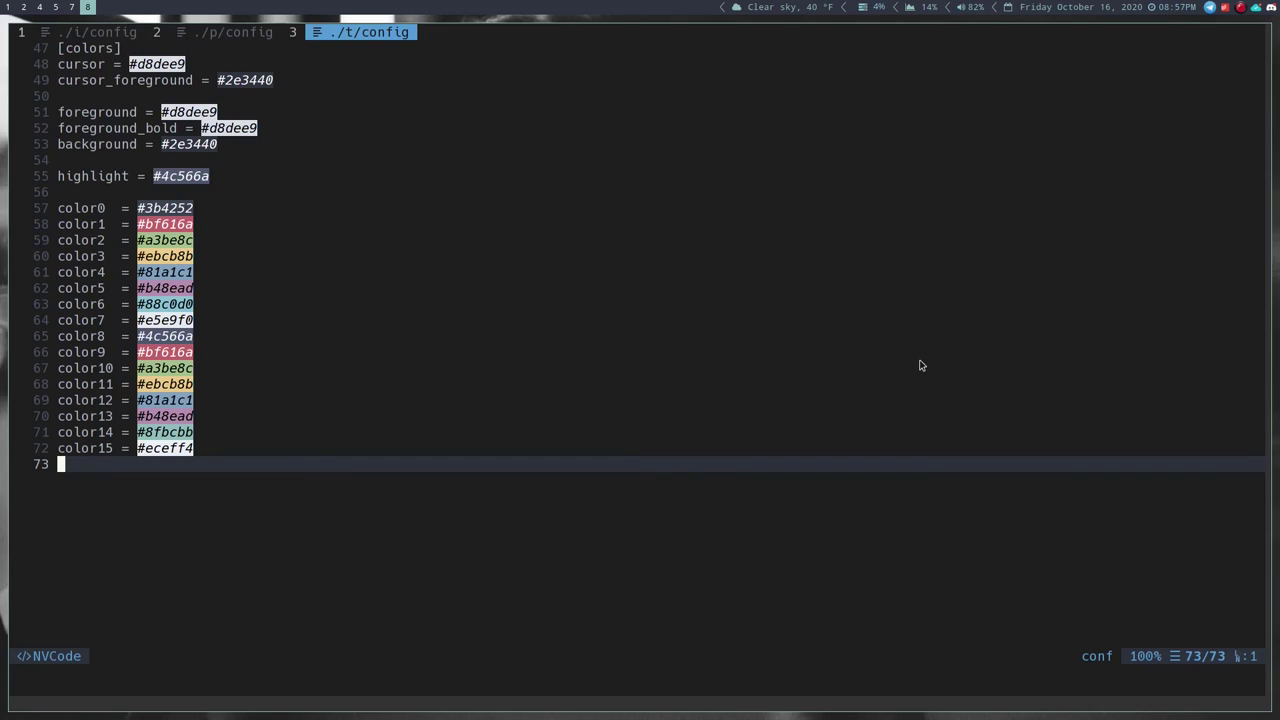